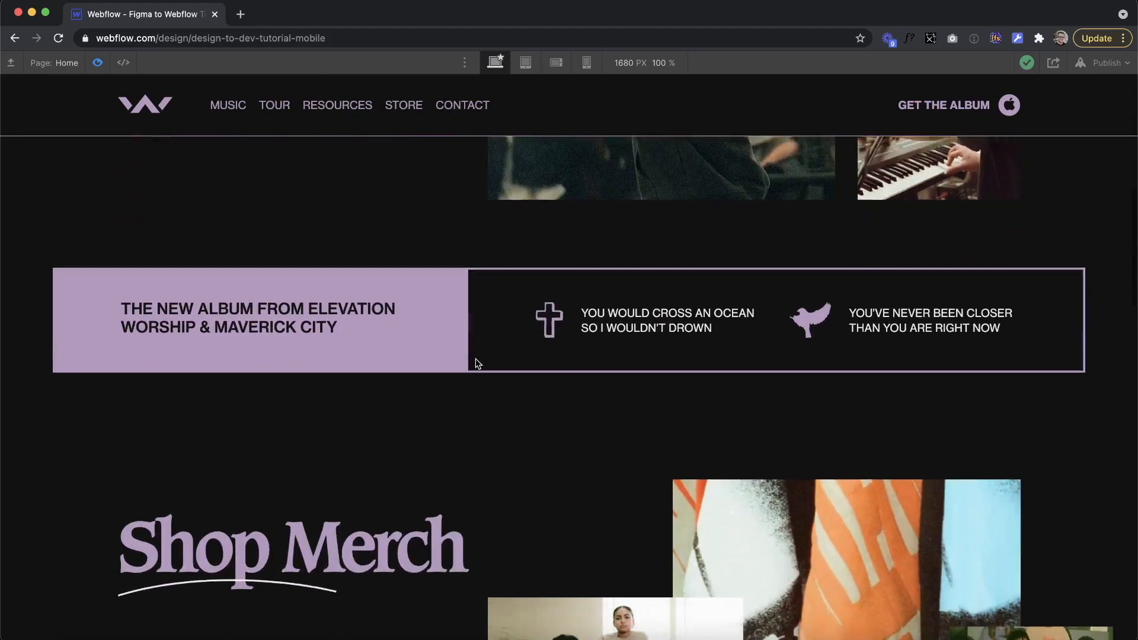
# Step: Preview the home page down to its footer and check it at the tablet and mobile breakpoints
pyautogui.scroll(-10, 477, 363)
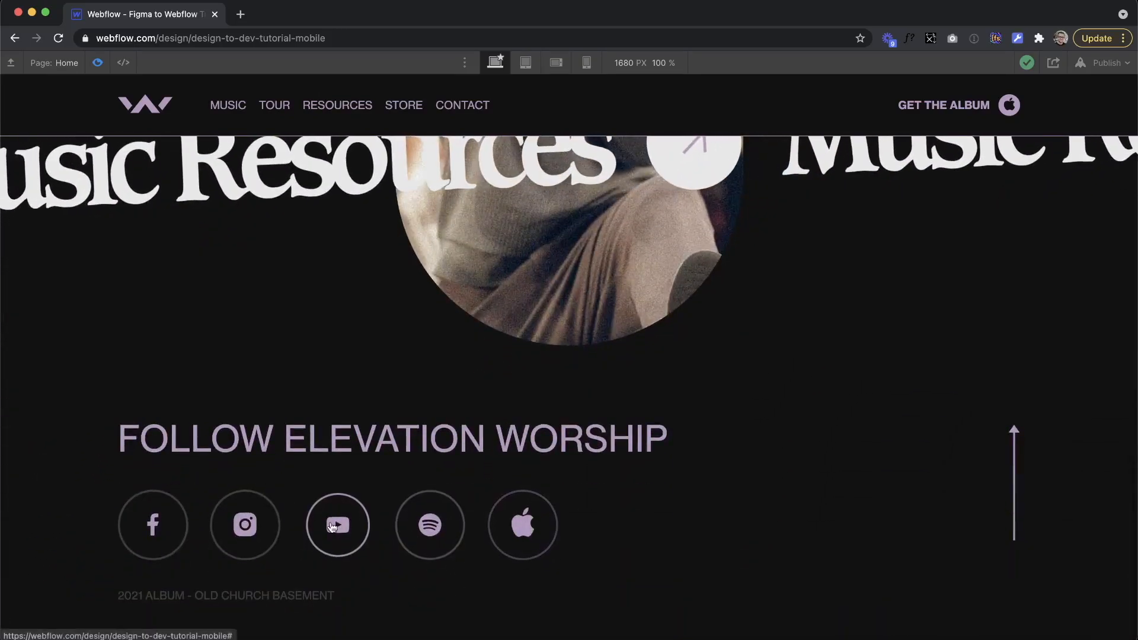
pyautogui.click(526, 62)
pyautogui.click(557, 63)
pyautogui.click(586, 63)
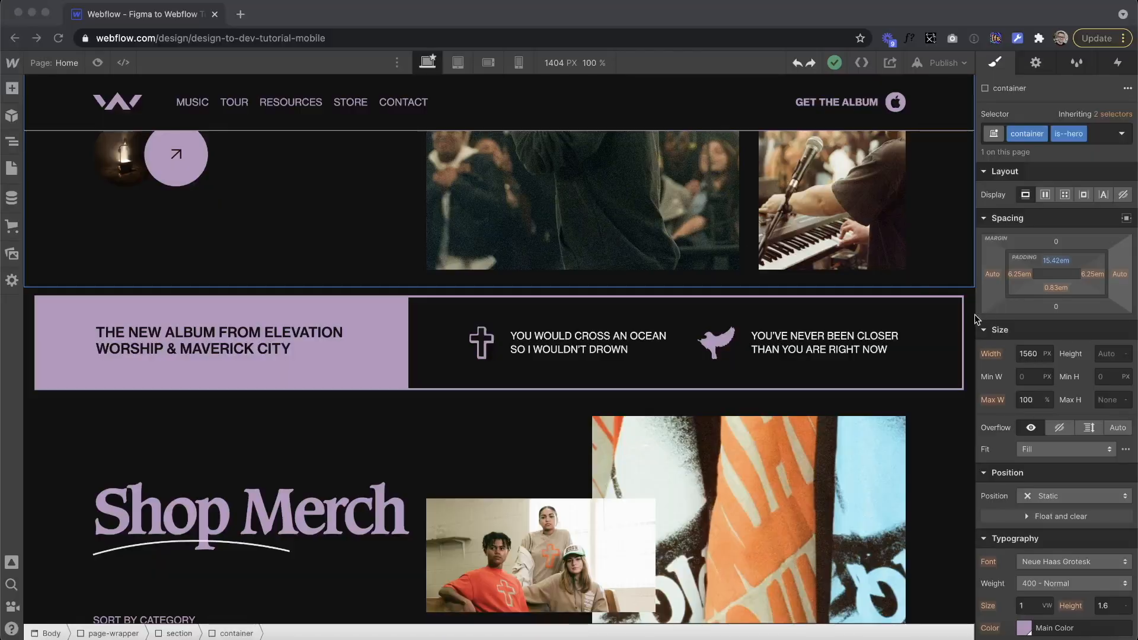
# Step: Set the top and bottom padding of the base container class to 2.7em, using the Shop Merch container
pyautogui.click(973, 318)
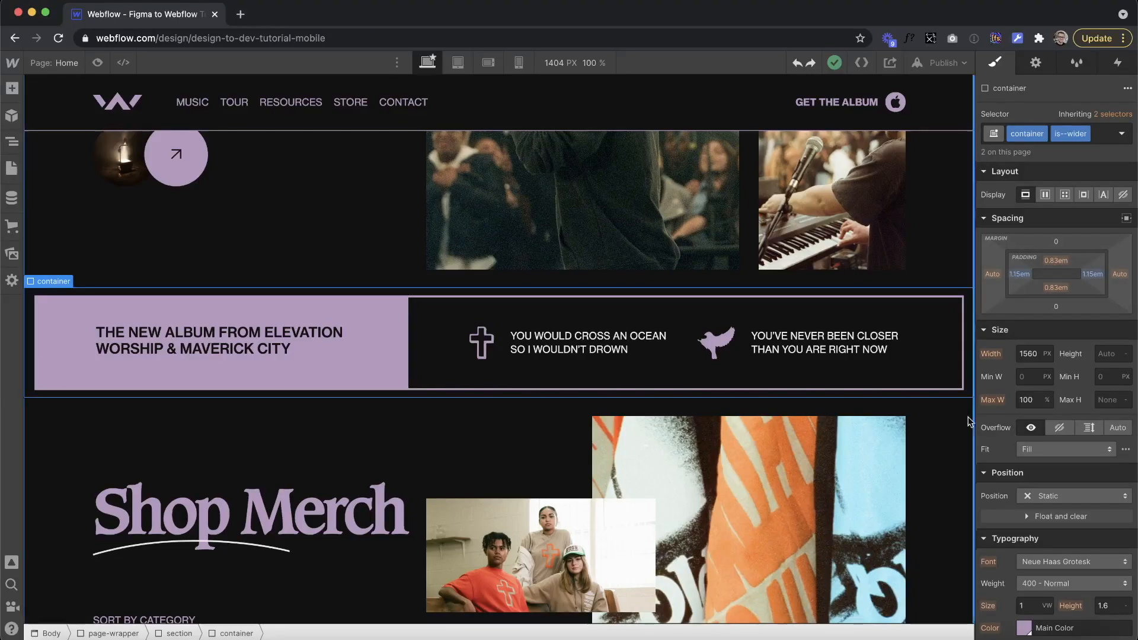
pyautogui.click(967, 419)
pyautogui.click(1056, 260)
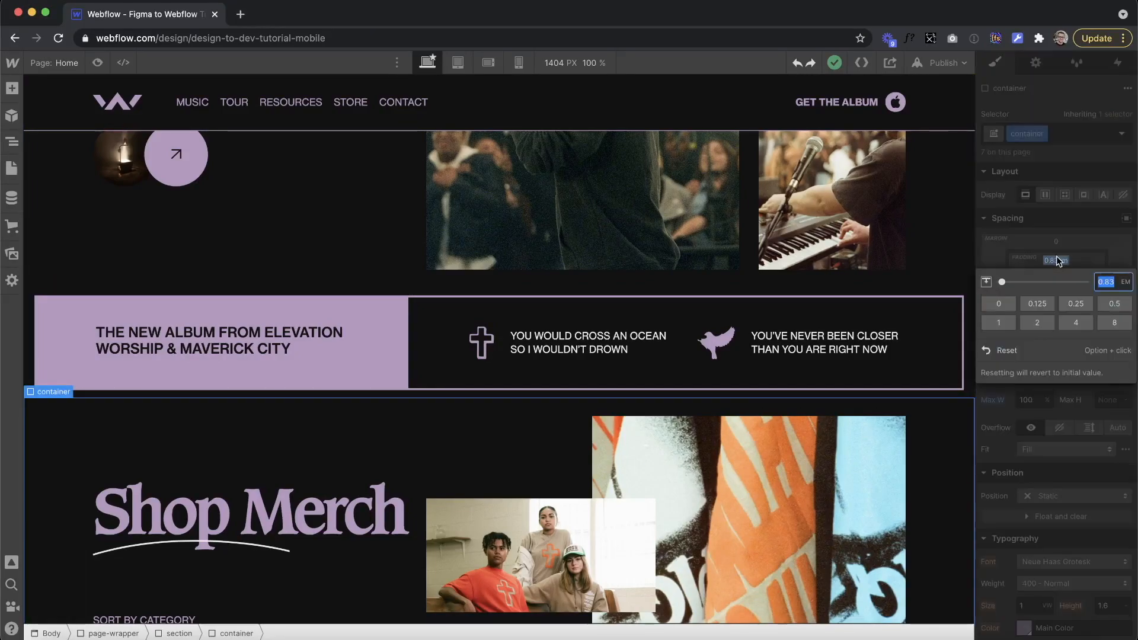
pyautogui.write('2.7')
pyautogui.press('Return')
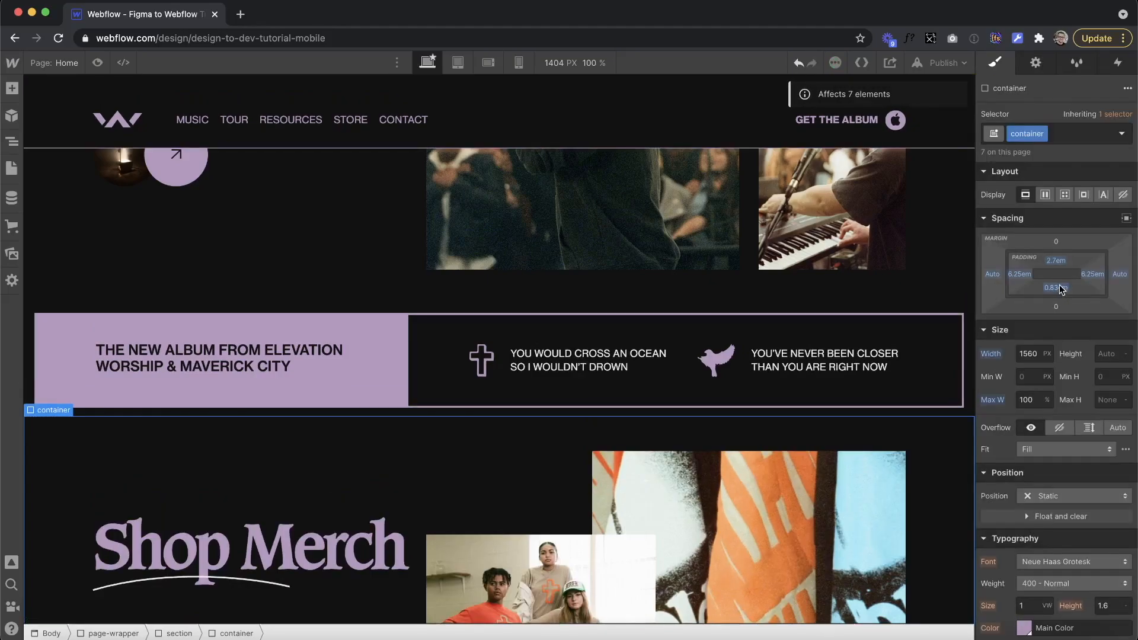
pyautogui.click(1057, 287)
pyautogui.write('2.7')
pyautogui.press('Return')
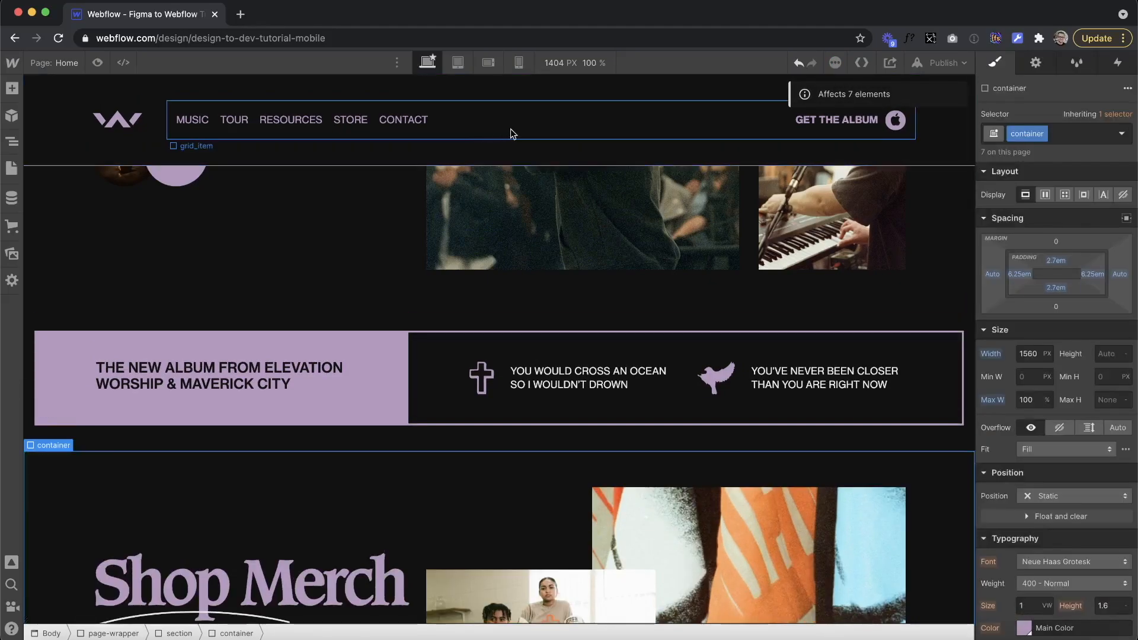
# Step: Add the combo class is--navbar to the navbar container and reduce its top and bottom padding to 0.8em
pyautogui.click(1073, 133)
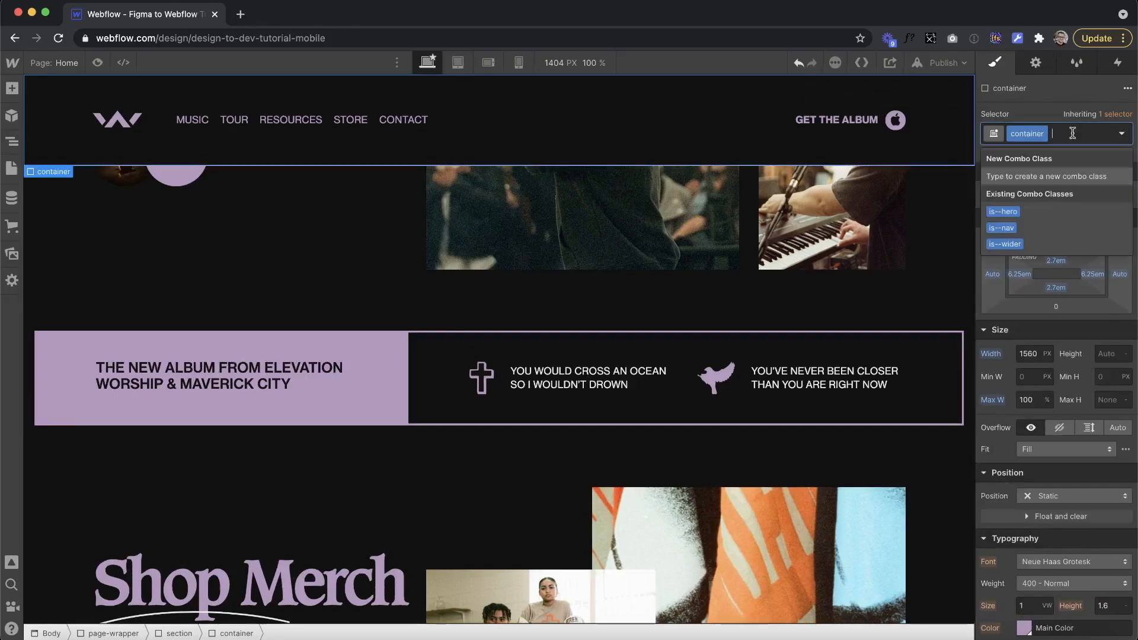
pyautogui.write('is--navbar')
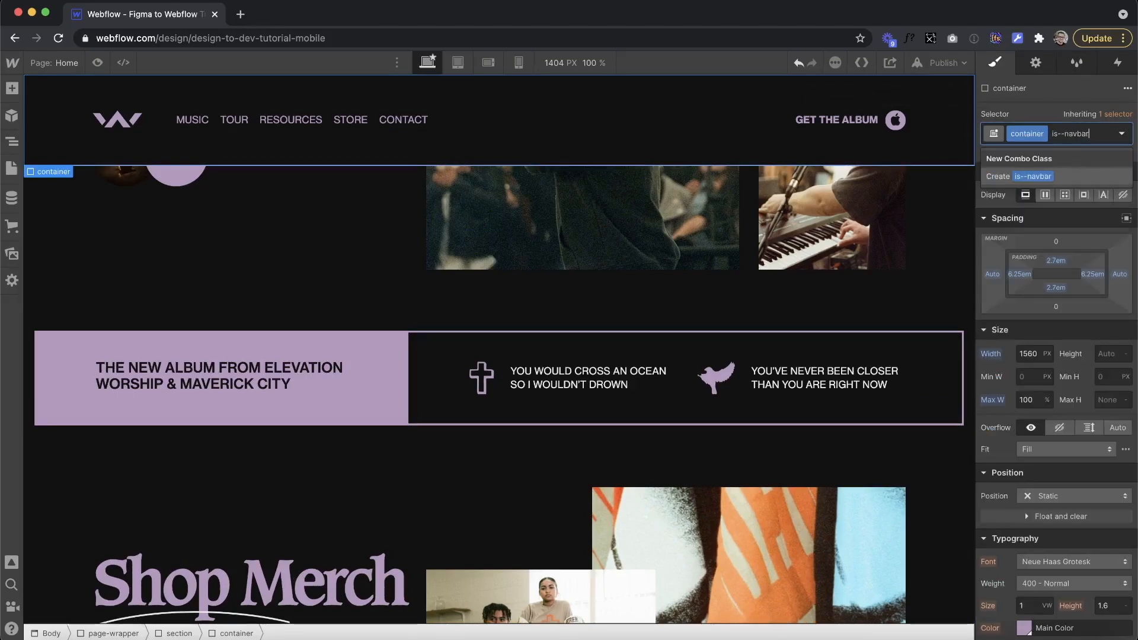
pyautogui.press('Return')
pyautogui.moveTo(1056, 263); pyautogui.dragTo(1055, 247)
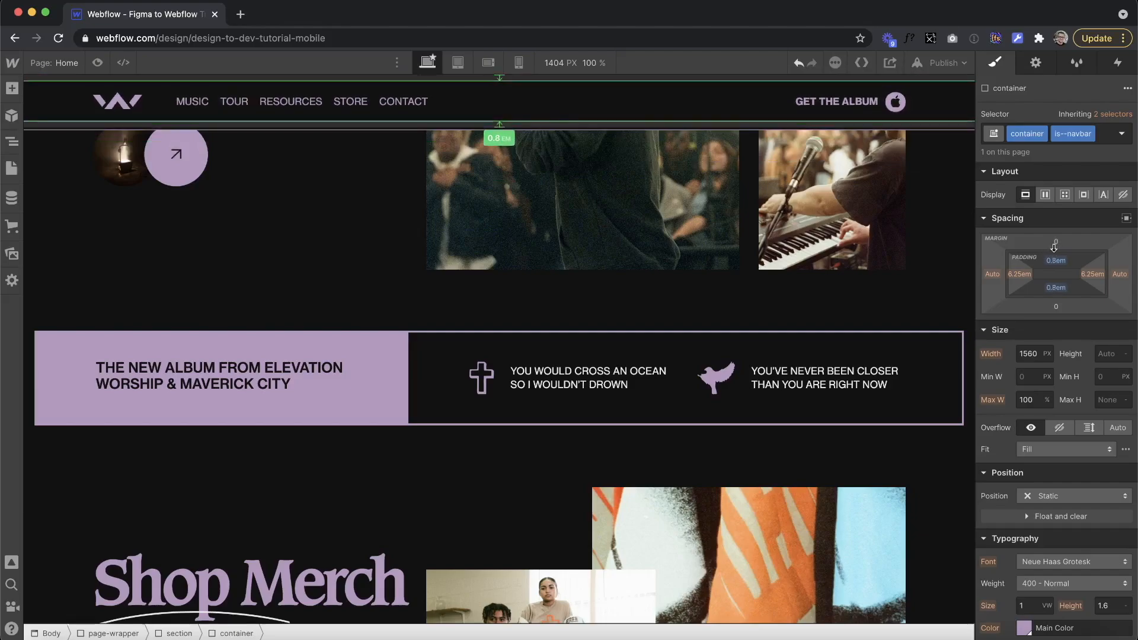
# Step: Insert a div block inside the MUSIC menu link and give it the class menu_line
pyautogui.scroll(10, 533, 223)
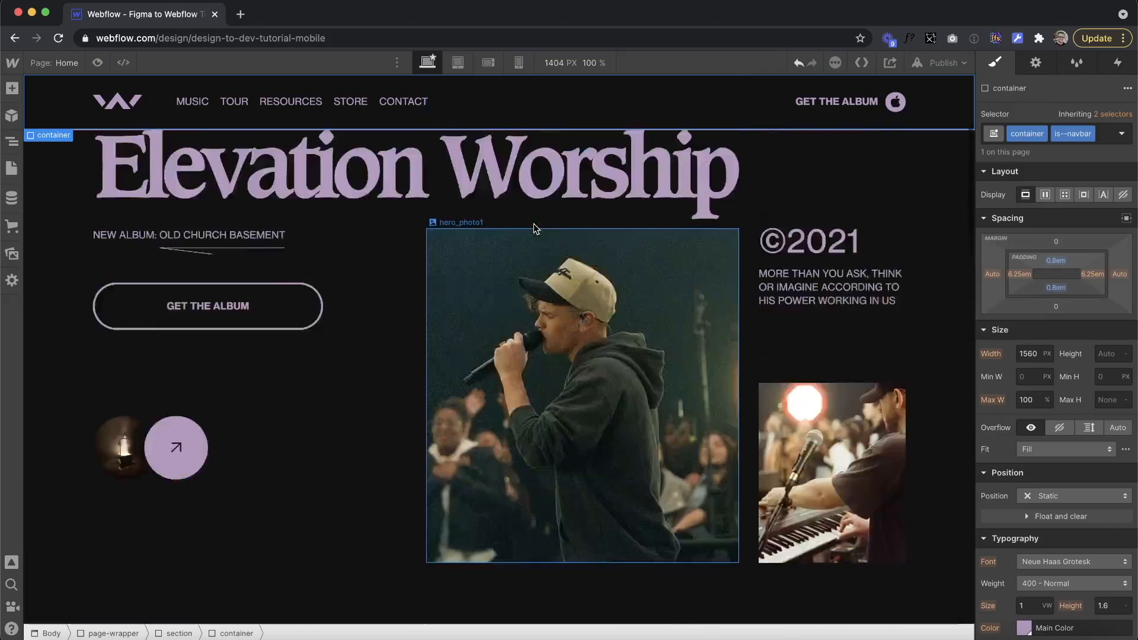
pyautogui.click(202, 102)
pyautogui.click(212, 105)
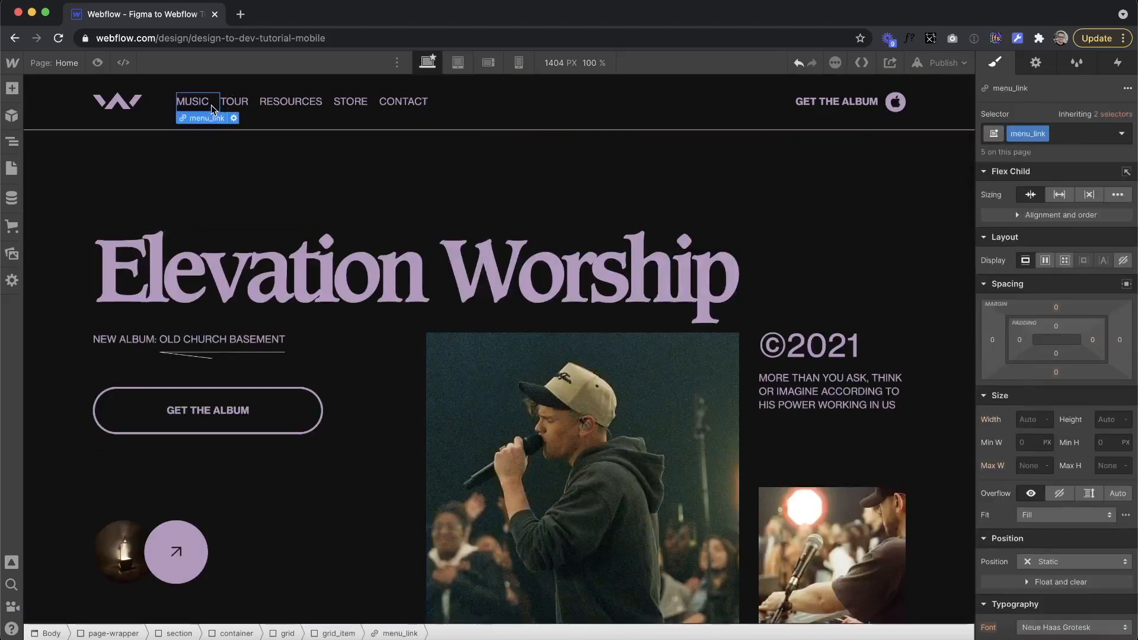
pyautogui.click(12, 90)
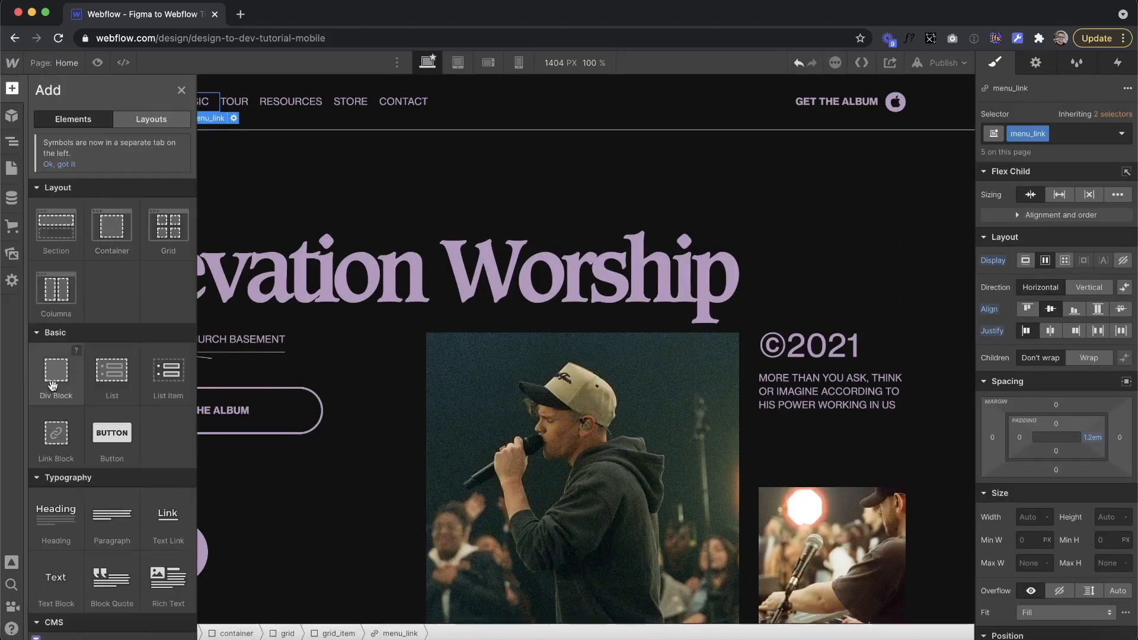
pyautogui.moveTo(138, 219); pyautogui.dragTo(212, 107)
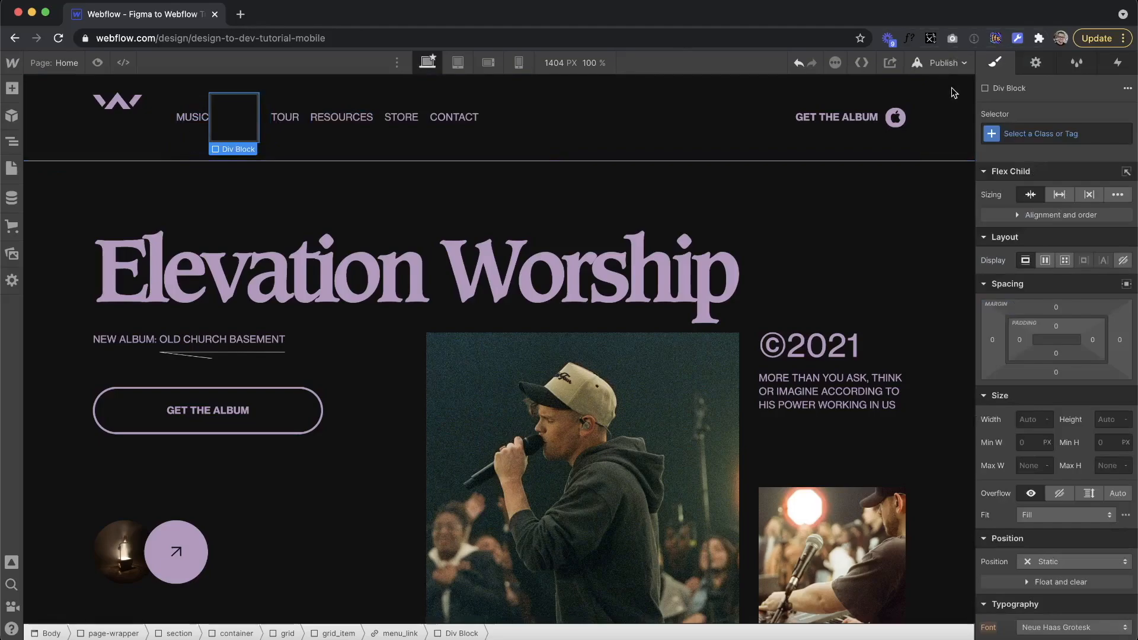
pyautogui.click(1029, 126)
pyautogui.write('menu_line')
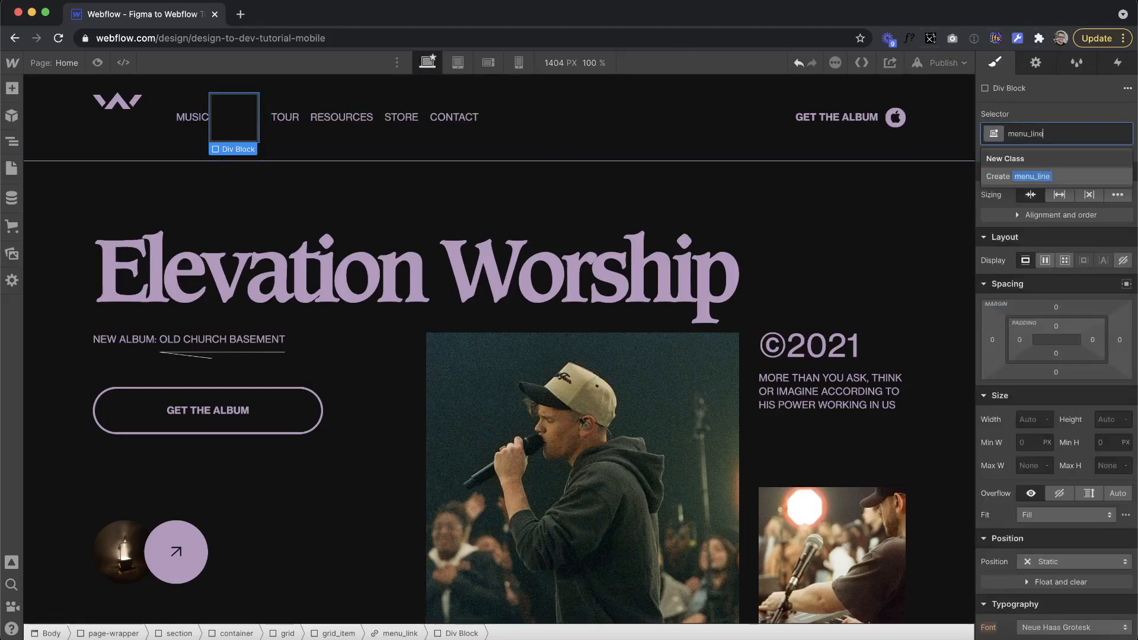
pyautogui.press('Return')
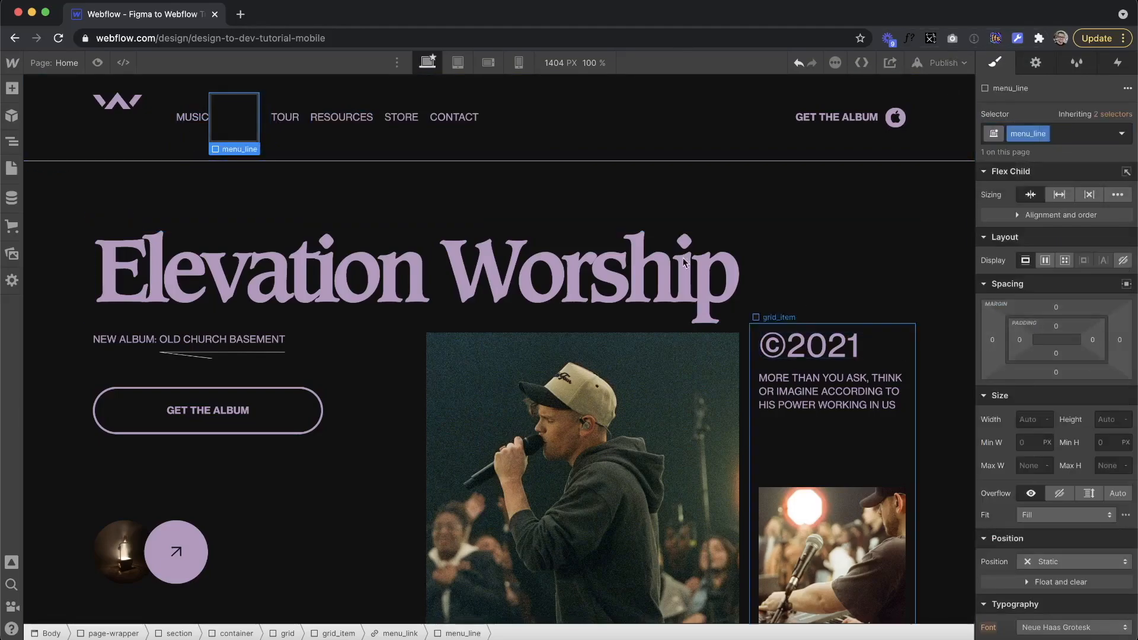
# Step: Set the position of the menu_link class to Relative
pyautogui.click(191, 140)
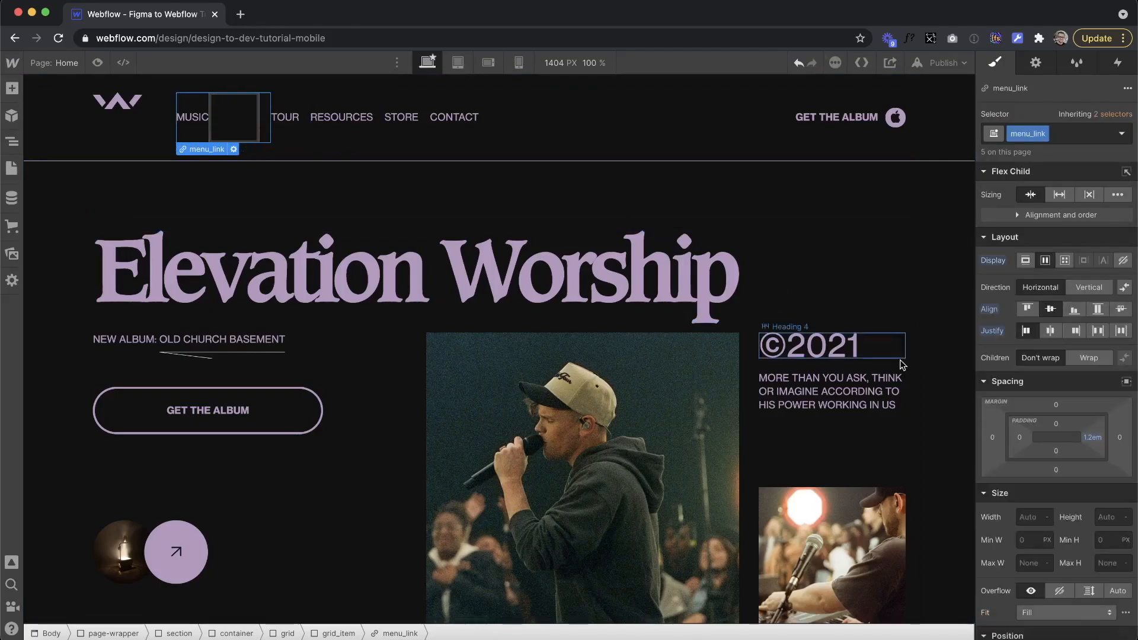
pyautogui.scroll(-4, 1027, 517)
pyautogui.click(1043, 426)
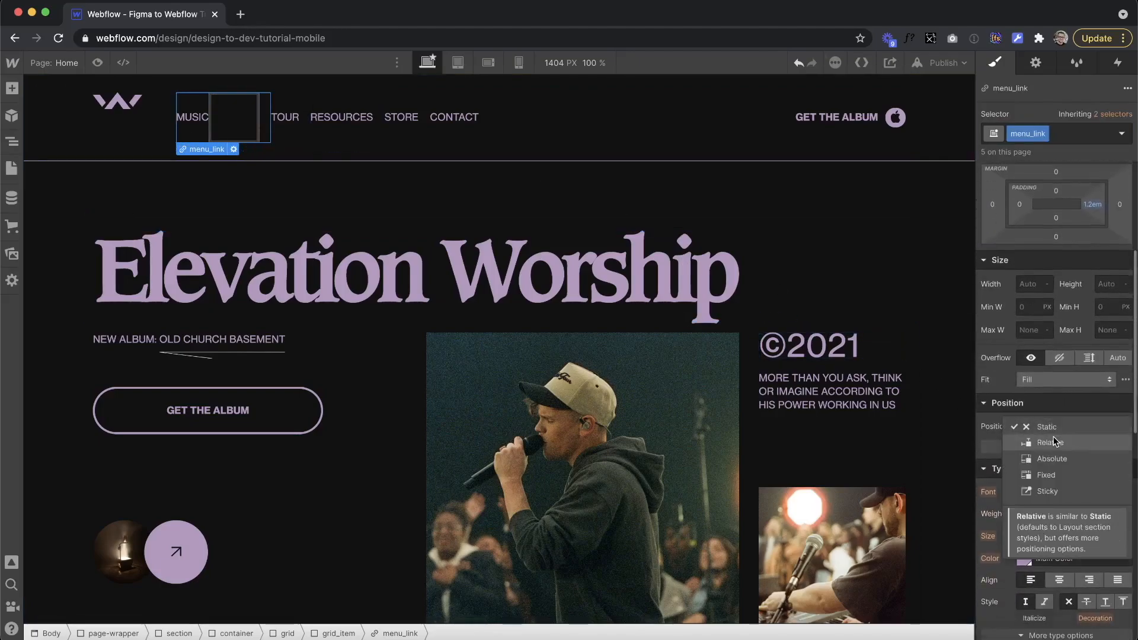
pyautogui.click(1054, 436)
# Step: Set the menu_line block's position to Absolute, anchored to the bottom left of its menu link
pyautogui.click(254, 117)
pyautogui.scroll(-3, 1055, 356)
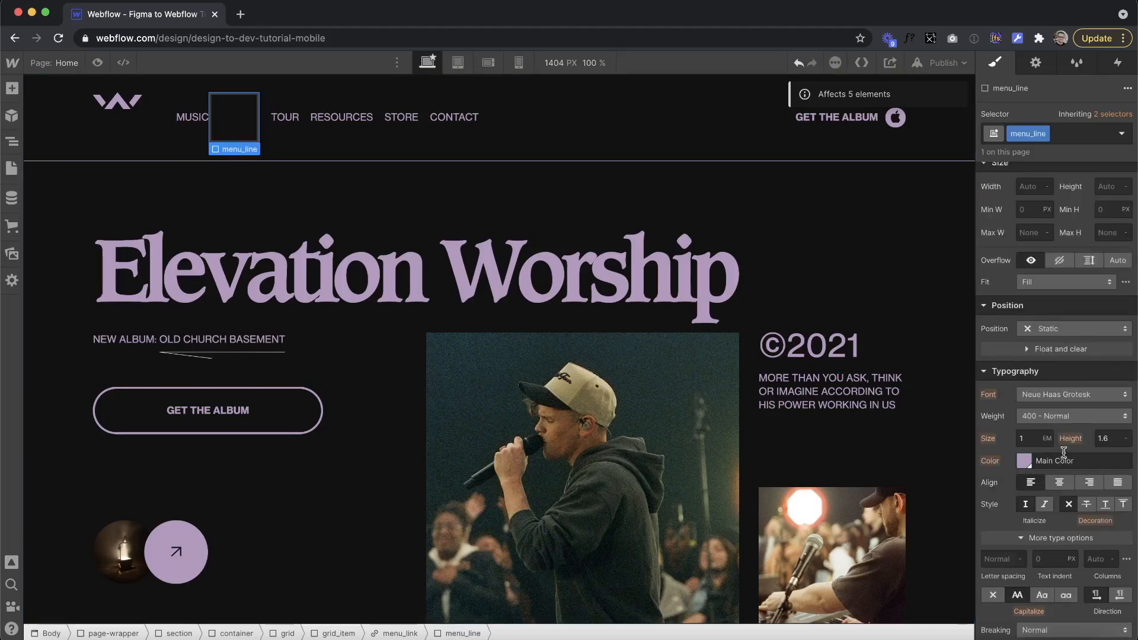
pyautogui.click(1061, 328)
pyautogui.click(1055, 361)
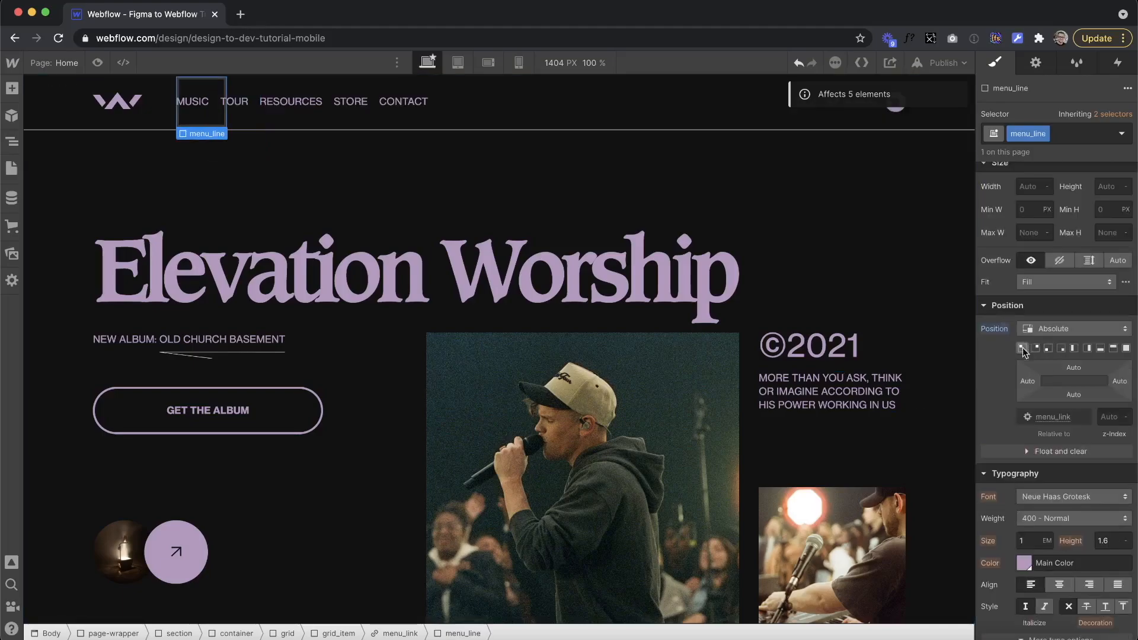
pyautogui.click(1049, 349)
# Step: Size the menu_line block to 1 px high and 100% wide, and fill its background with Main Color
pyautogui.scroll(4, 1055, 415)
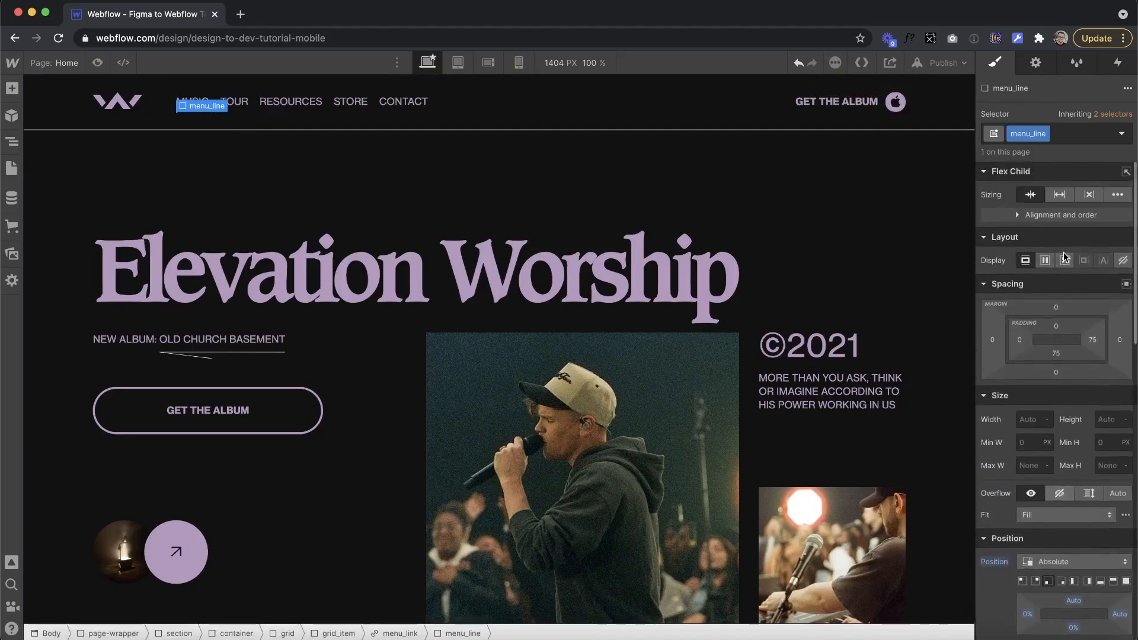
pyautogui.write('1px')
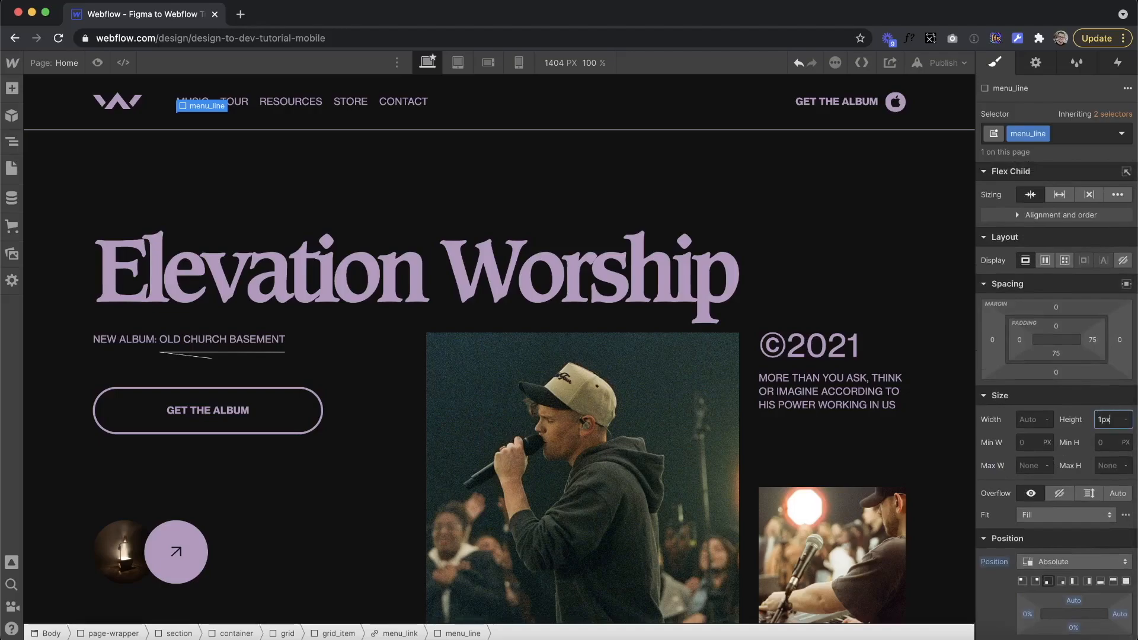
pyautogui.click(1029, 418)
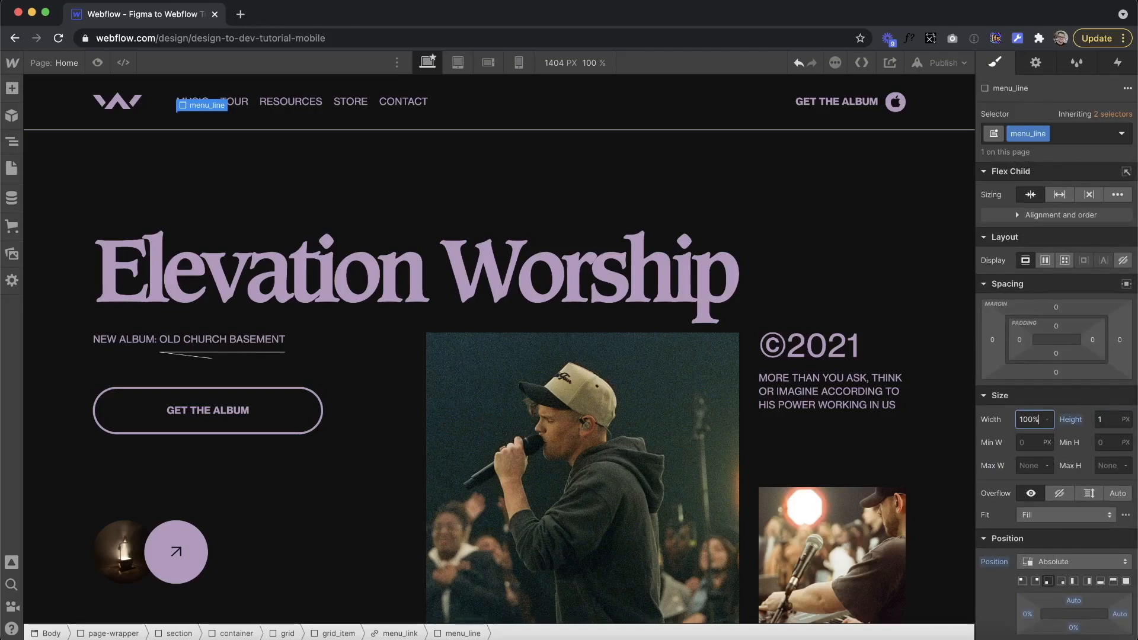
pyautogui.scroll(-10, 1032, 428)
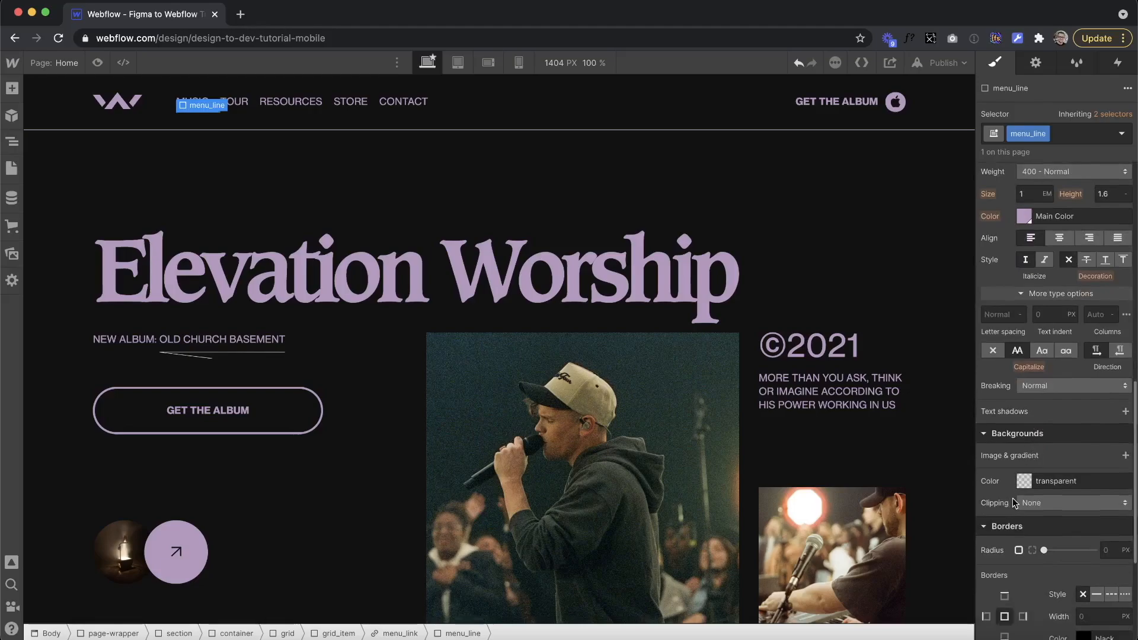
pyautogui.click(1023, 483)
pyautogui.click(1030, 453)
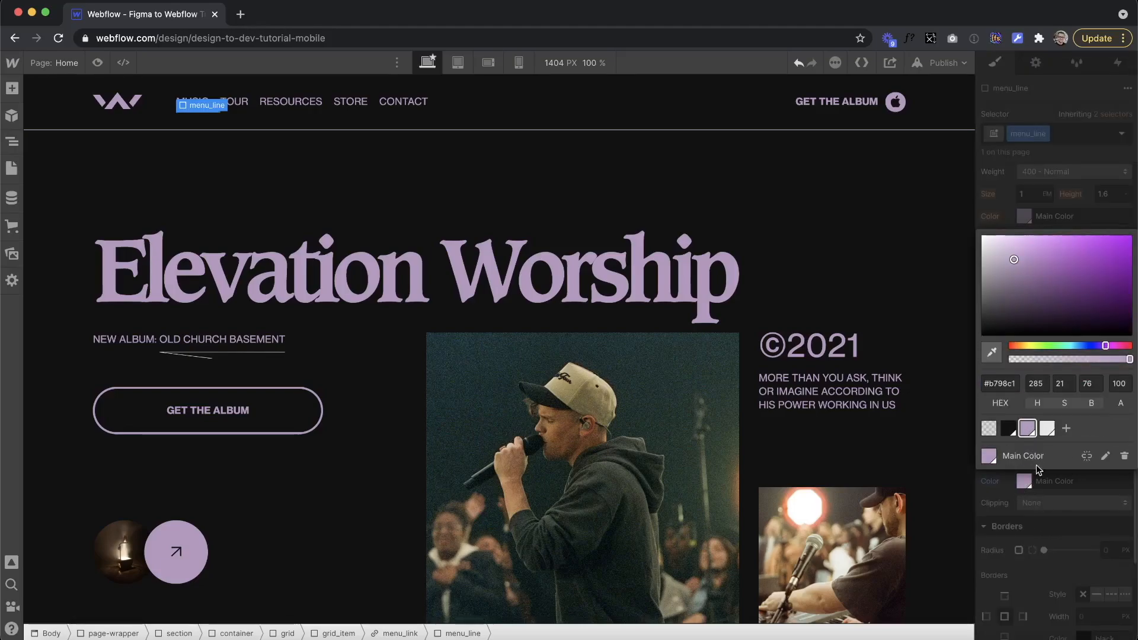
pyautogui.click(1032, 529)
# Step: Copy the menu_line block from the MUSIC link into the CONTACT, RESOURCES, STORE and TOUR links
pyautogui.click(237, 102)
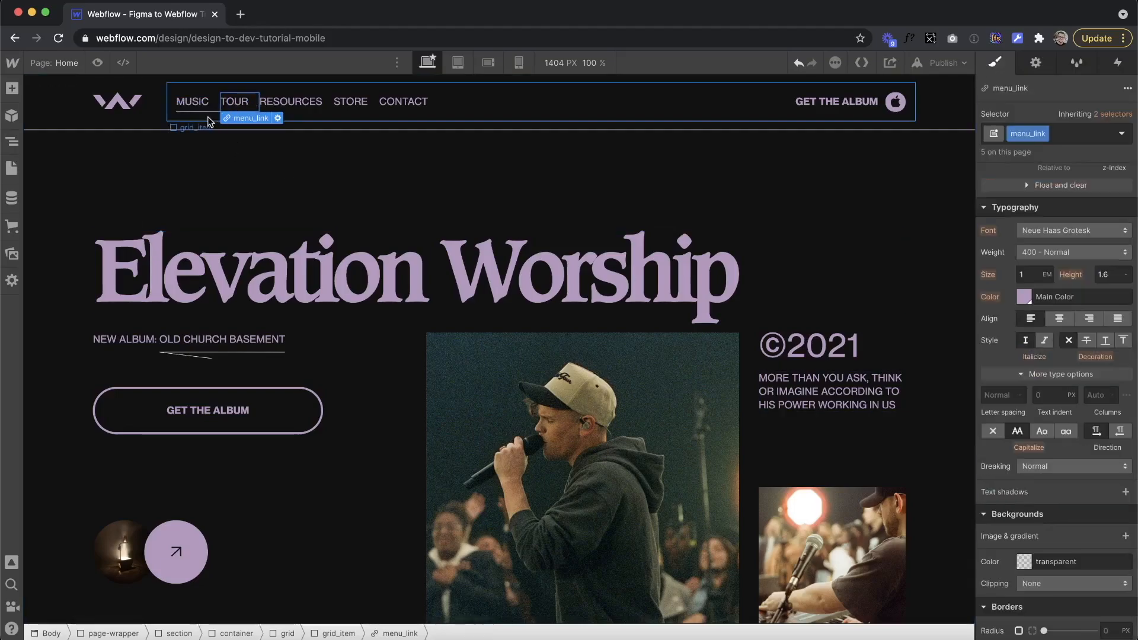
pyautogui.click(210, 111)
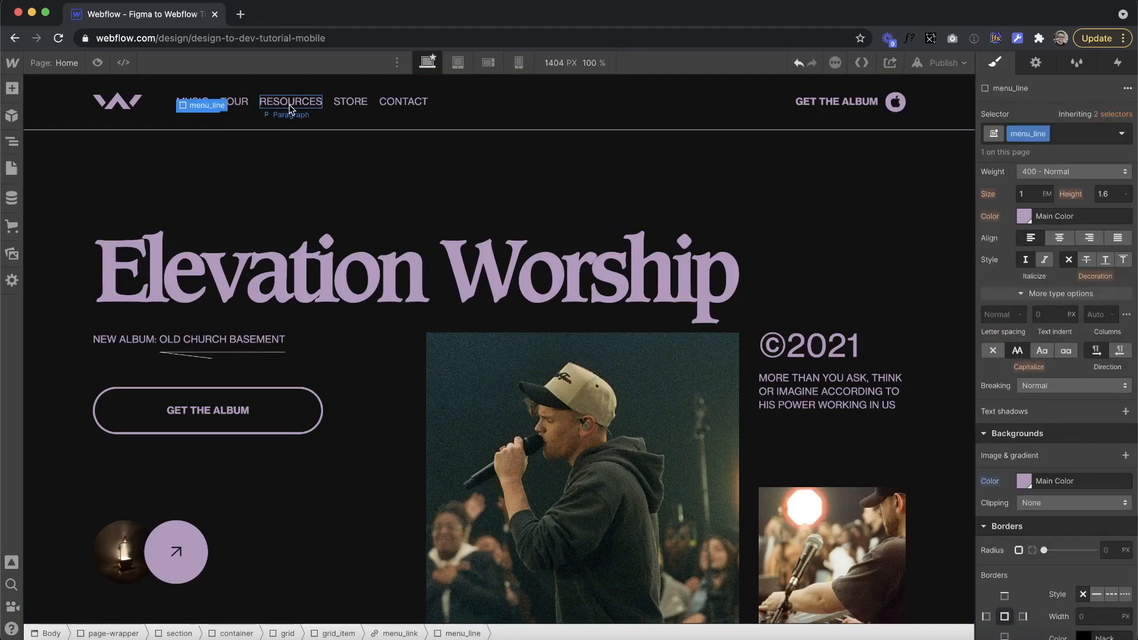
pyautogui.click(391, 109)
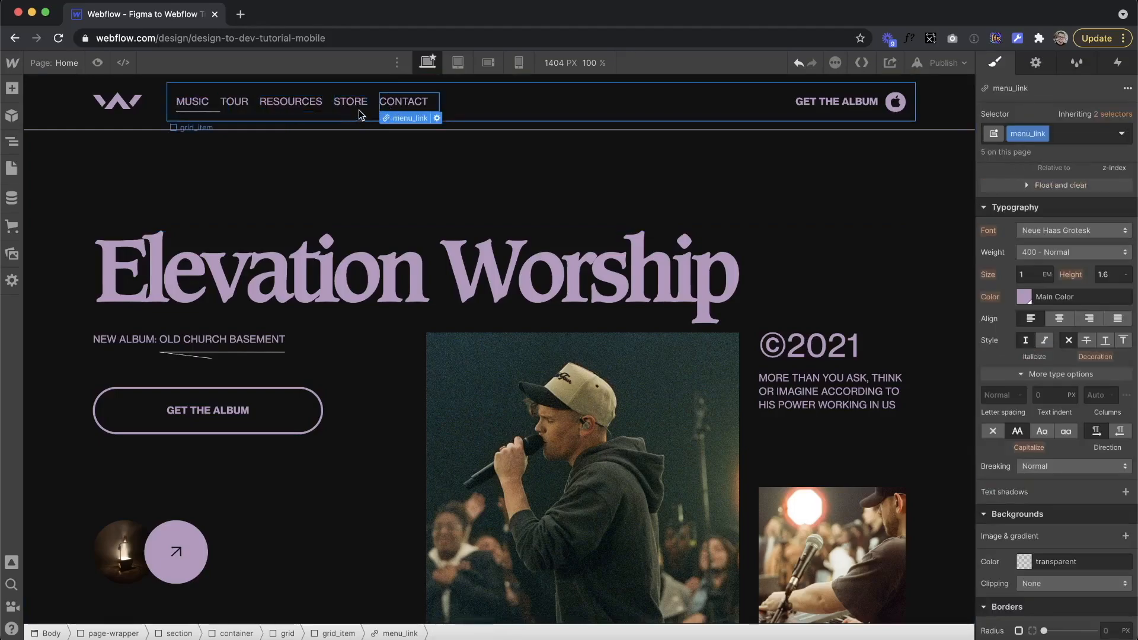
pyautogui.click(364, 112)
pyautogui.click(306, 109)
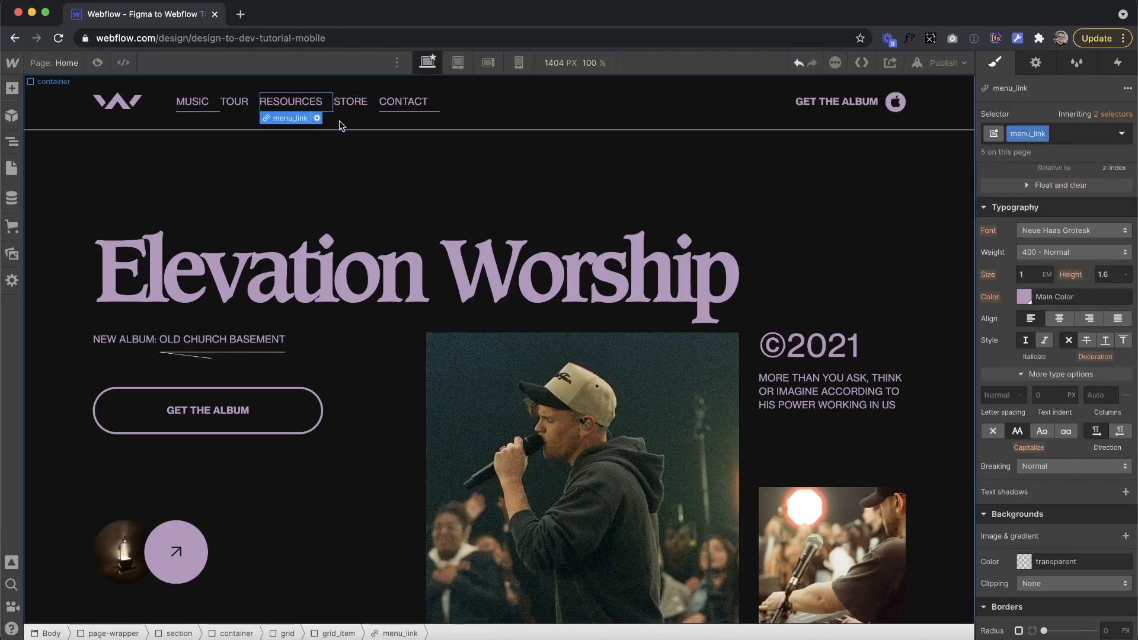
pyautogui.click(356, 111)
pyautogui.click(373, 104)
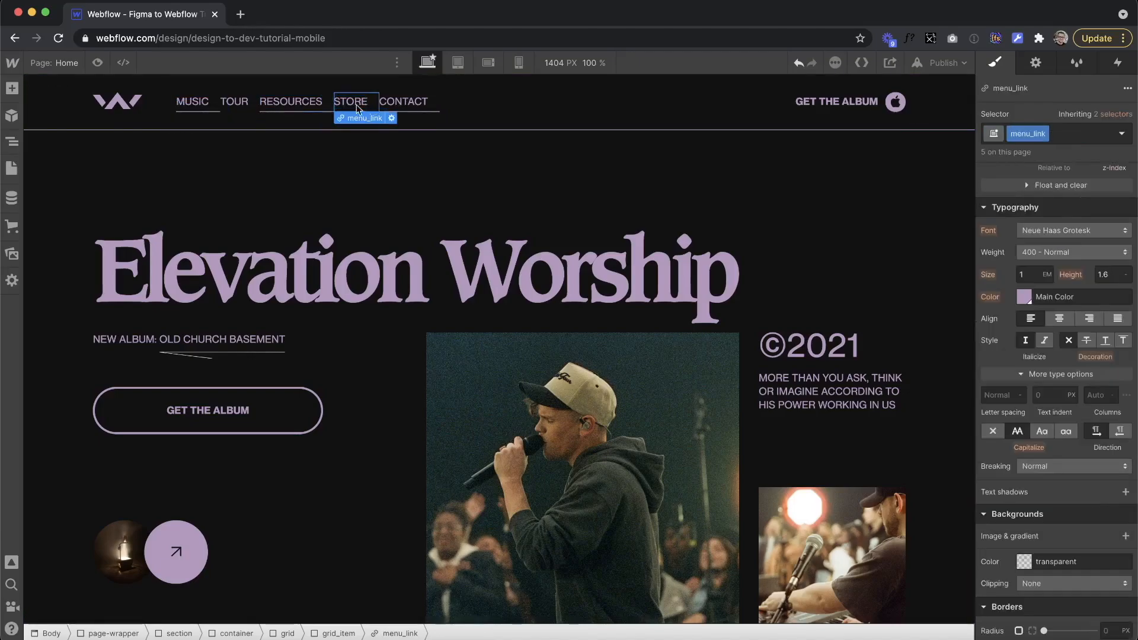
pyautogui.click(255, 105)
pyautogui.click(278, 167)
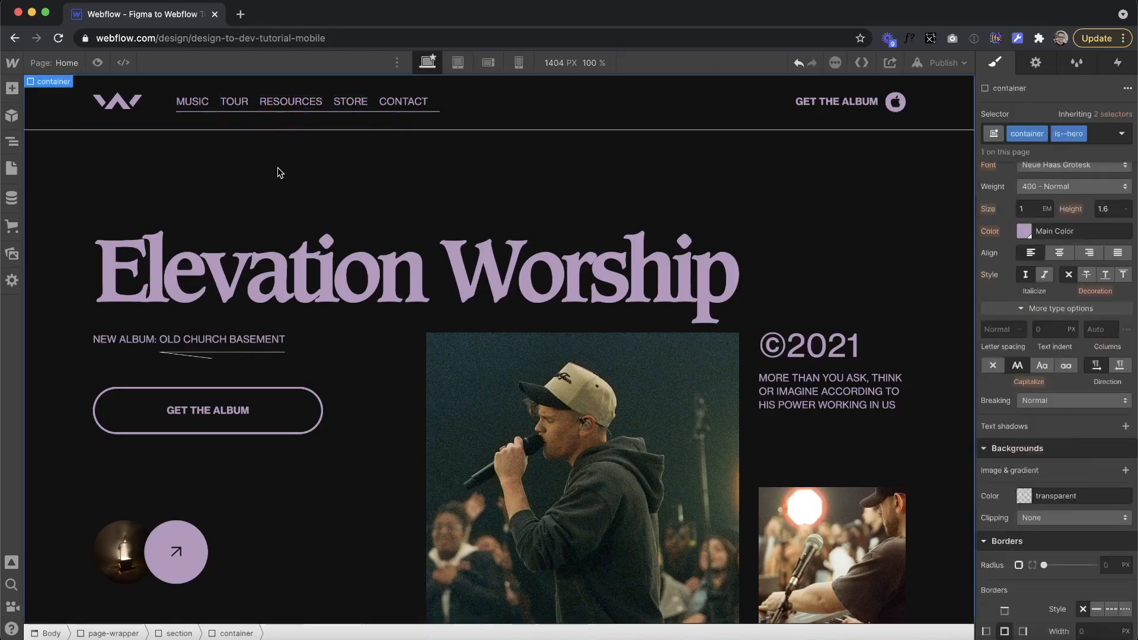
# Step: Remove the right padding from the menu_link class and give it a right margin of 1.2em instead
pyautogui.click(216, 109)
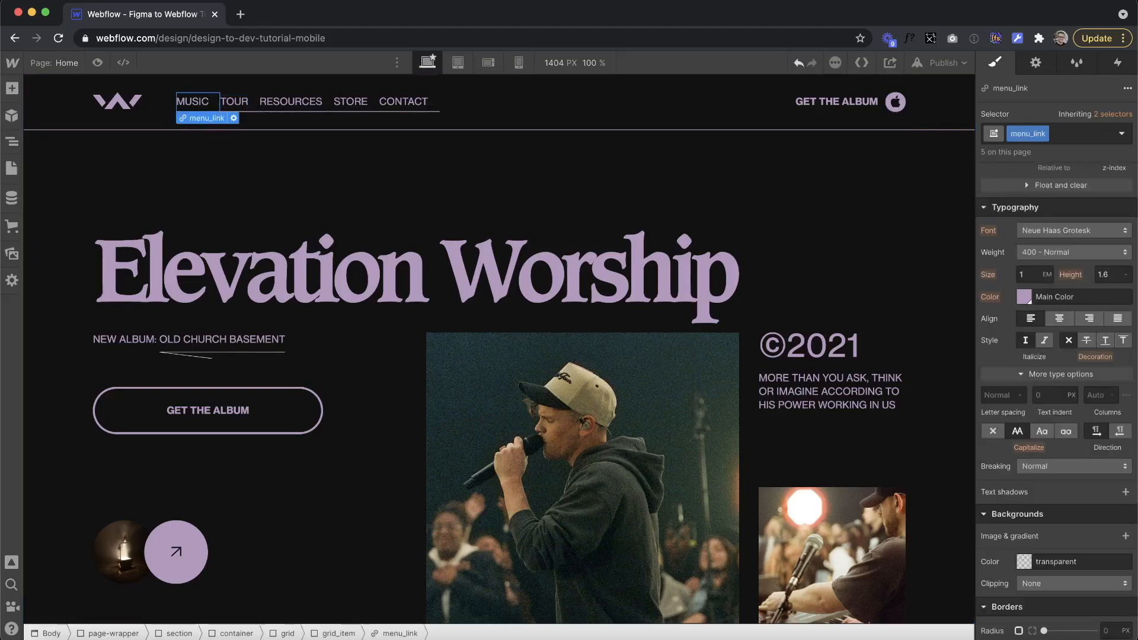
pyautogui.scroll(10, 1056, 257)
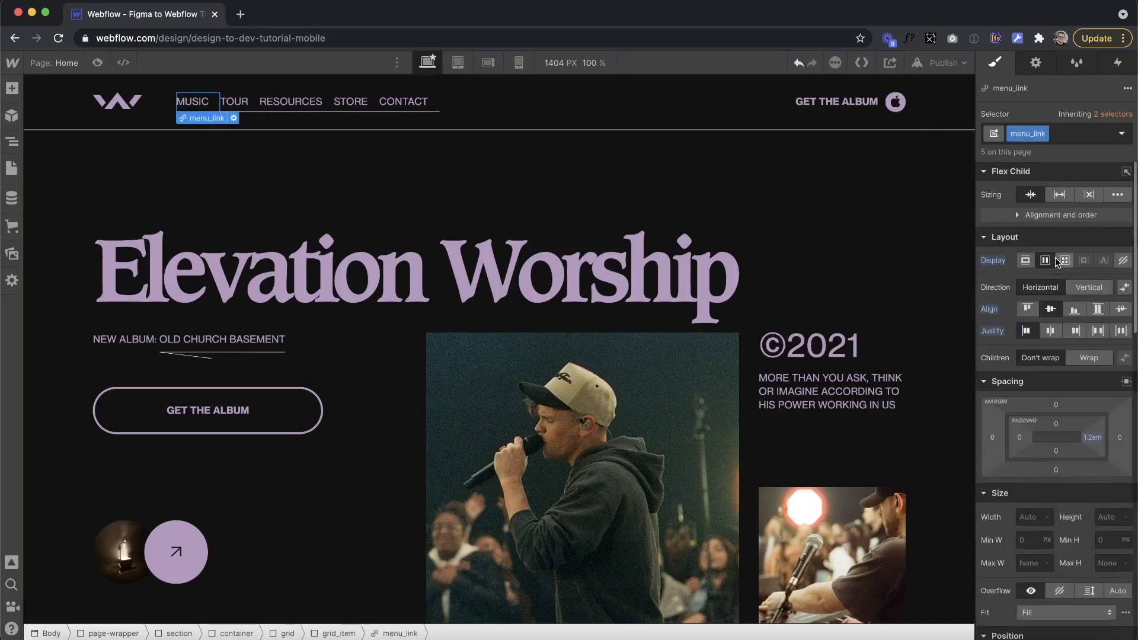
pyautogui.click(1089, 435)
pyautogui.click(1035, 525)
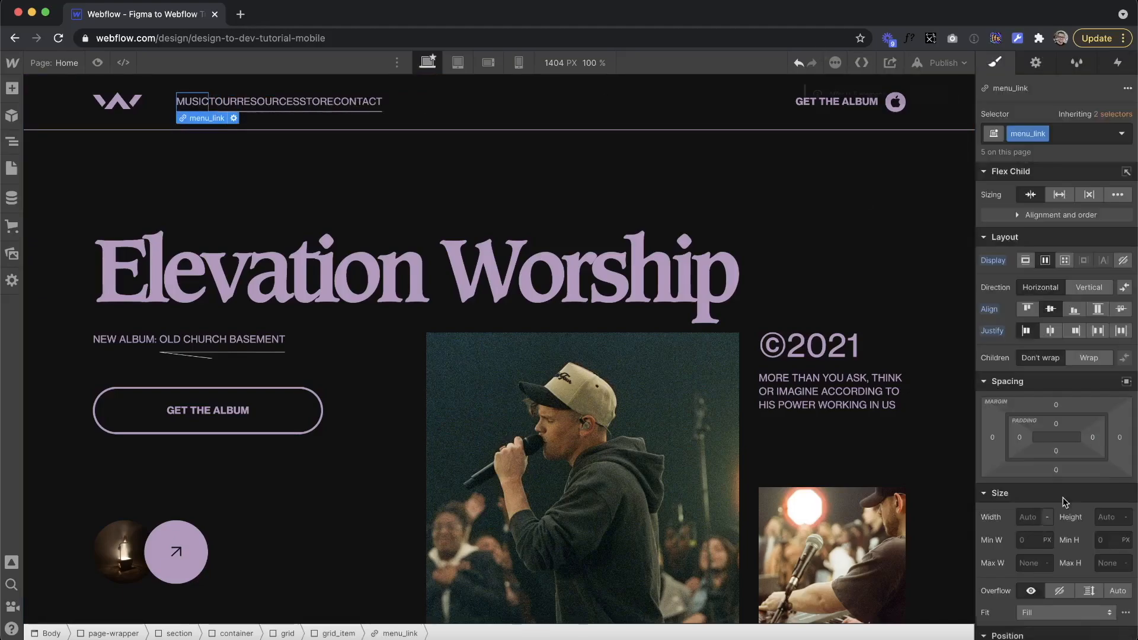
pyautogui.click(1120, 437)
pyautogui.write('15.42e')
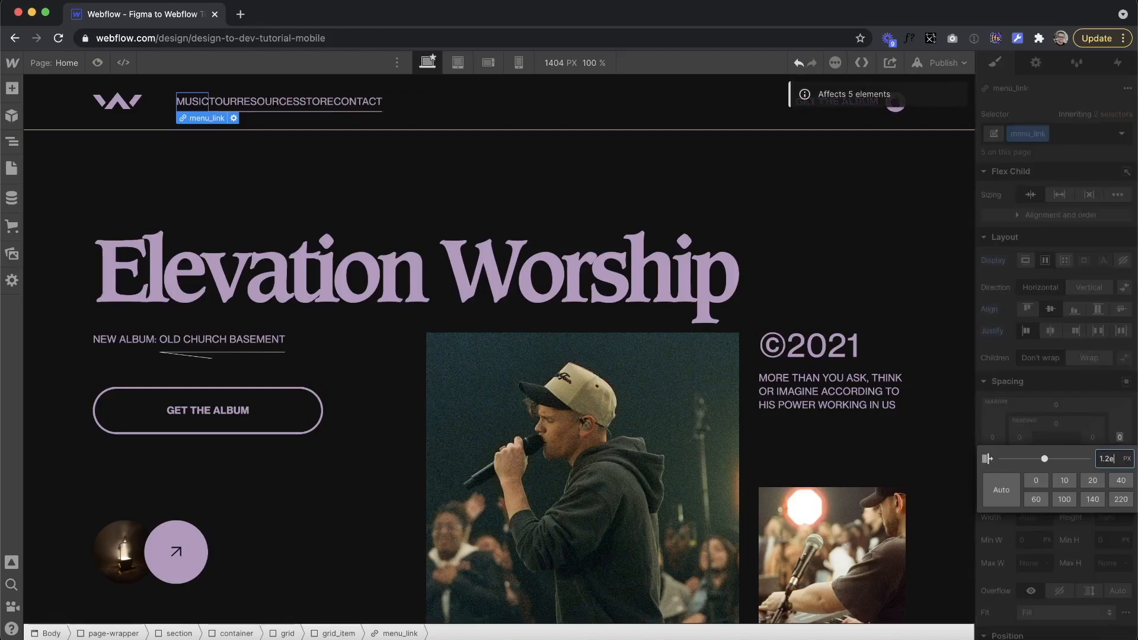
pyautogui.write('m')
pyautogui.press('Return')
pyautogui.click(414, 186)
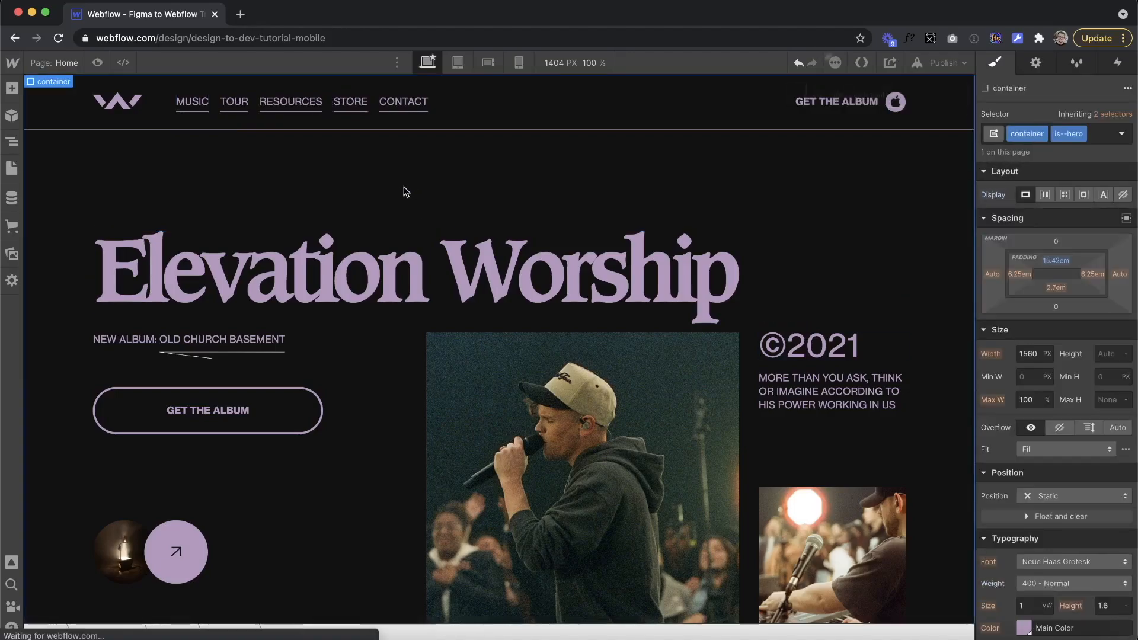
# Step: Give the menu_line block inside the MUSIC link a Move transform of -101% on the X axis
pyautogui.click(208, 104)
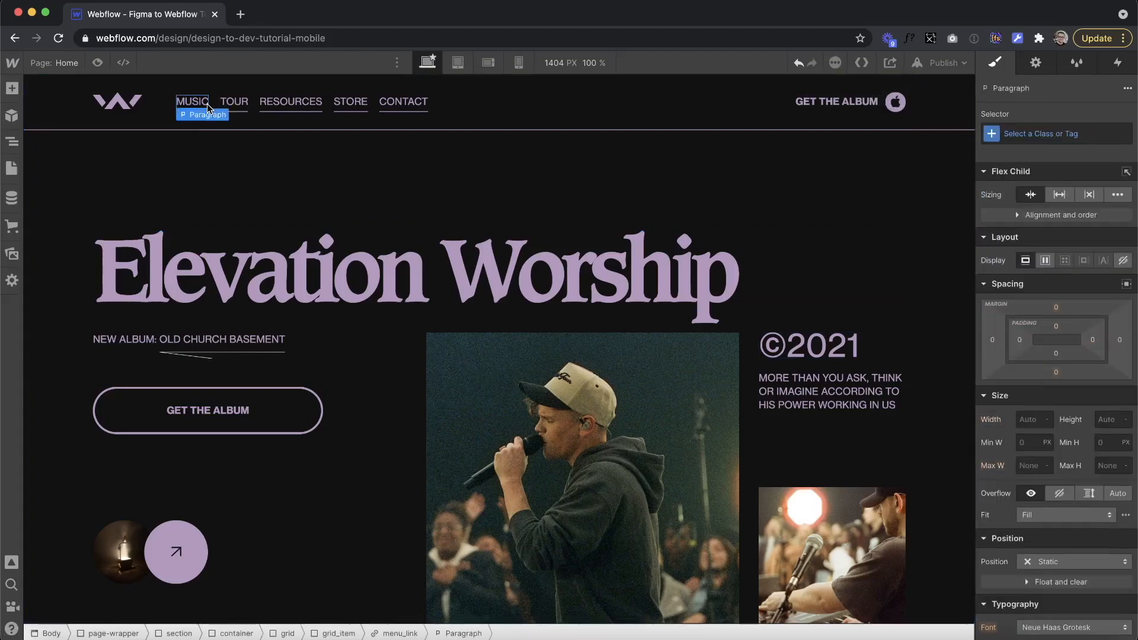
pyautogui.press('Up')
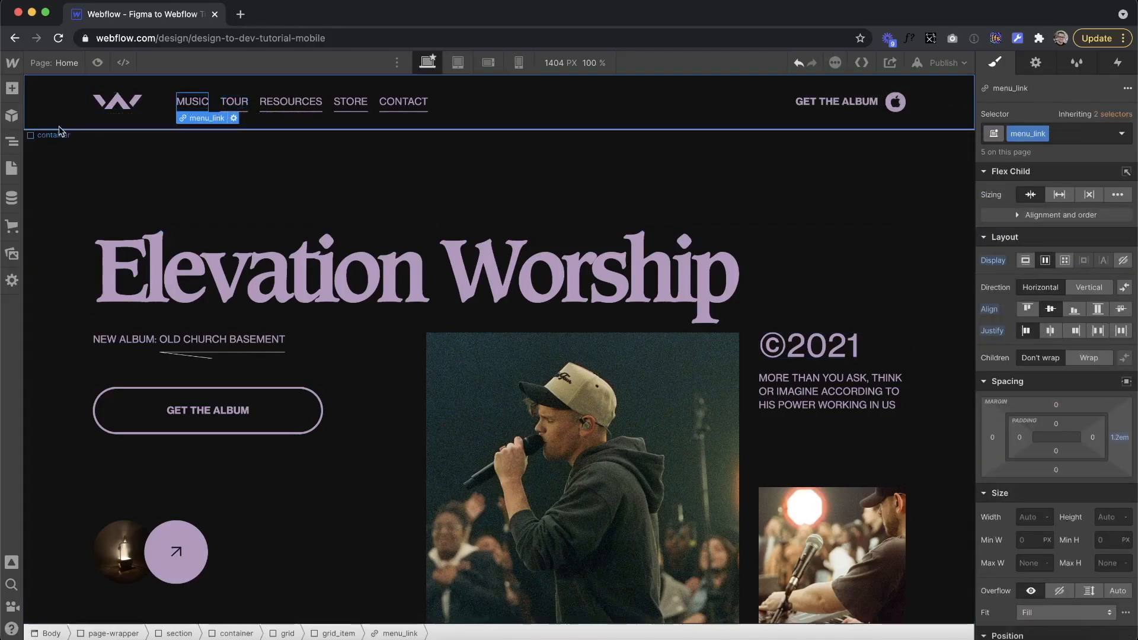
pyautogui.click(10, 147)
pyautogui.click(108, 280)
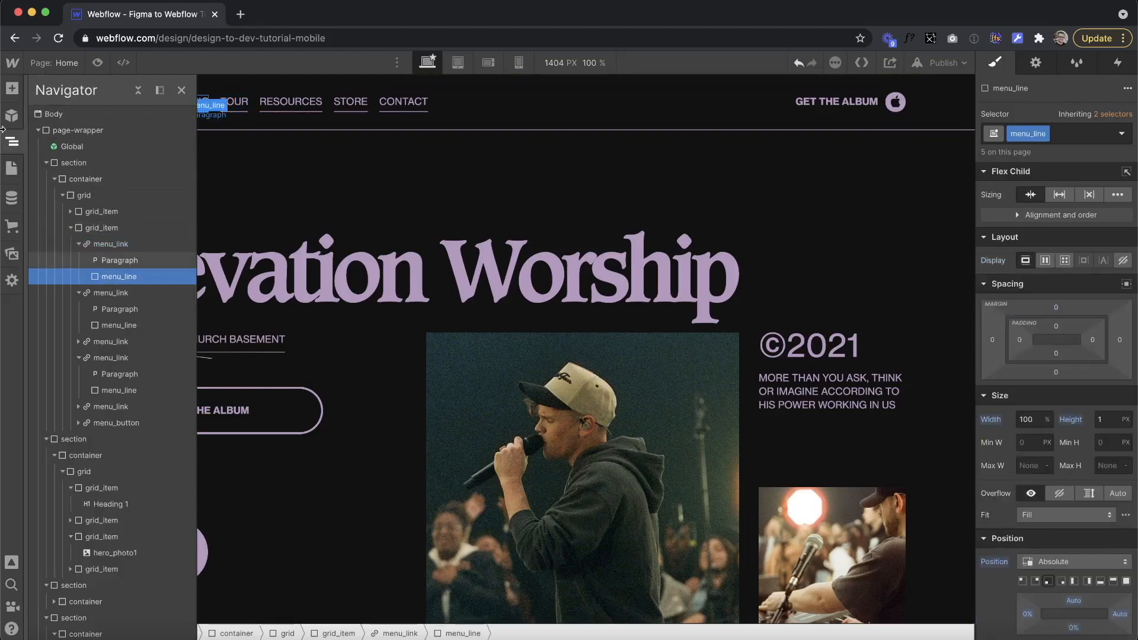
pyautogui.click(10, 144)
pyautogui.scroll(-10, 1092, 408)
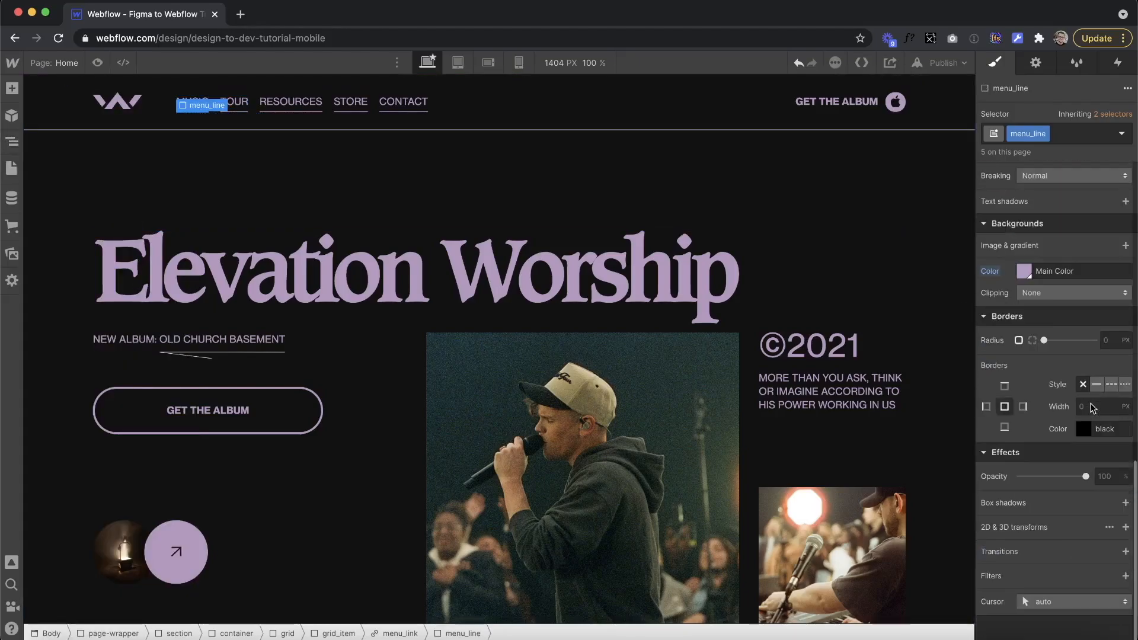
pyautogui.click(1126, 529)
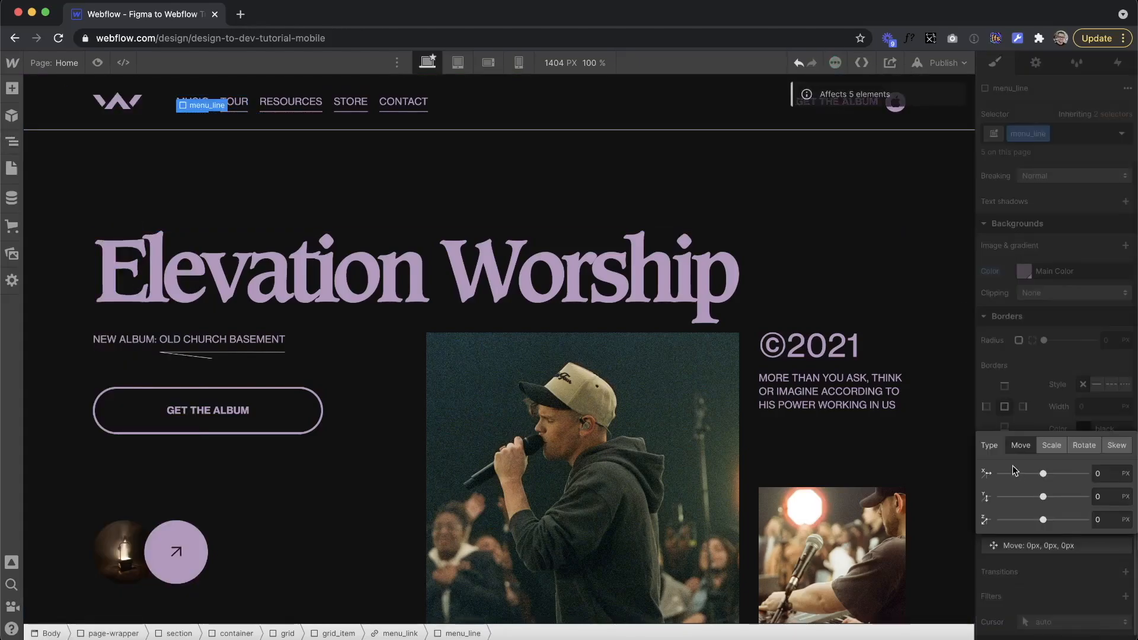
pyautogui.click(1101, 495)
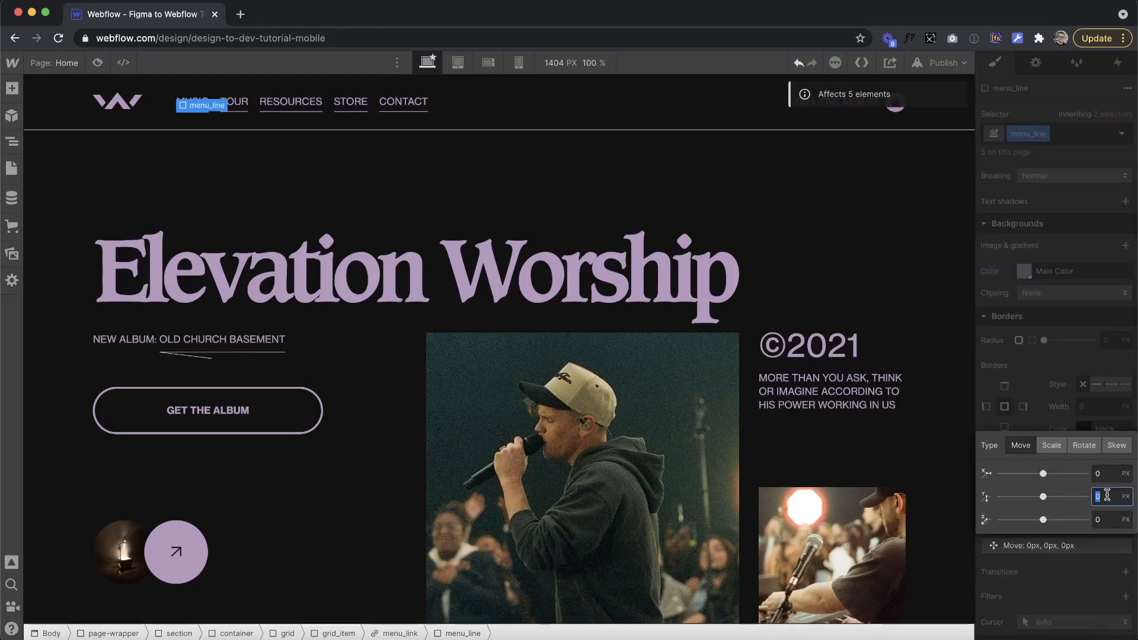
pyautogui.click(1107, 472)
pyautogui.write('-100%')
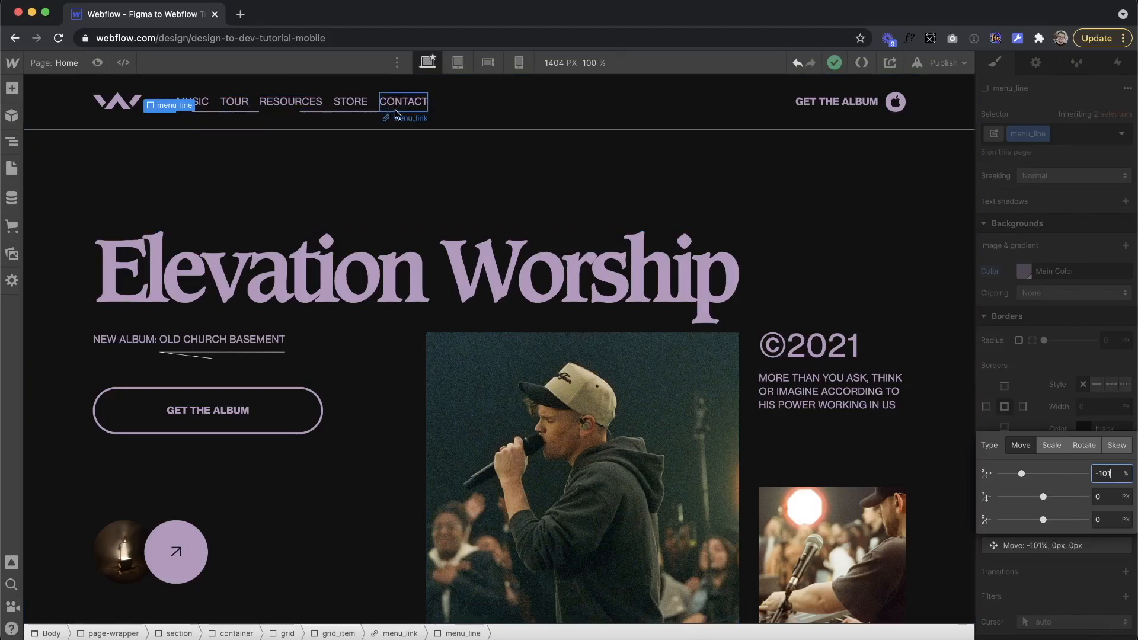
pyautogui.click(1052, 279)
# Step: Set the overflow of the menu_link class to hidden, using the CONTACT link
pyautogui.scroll(10, 1051, 252)
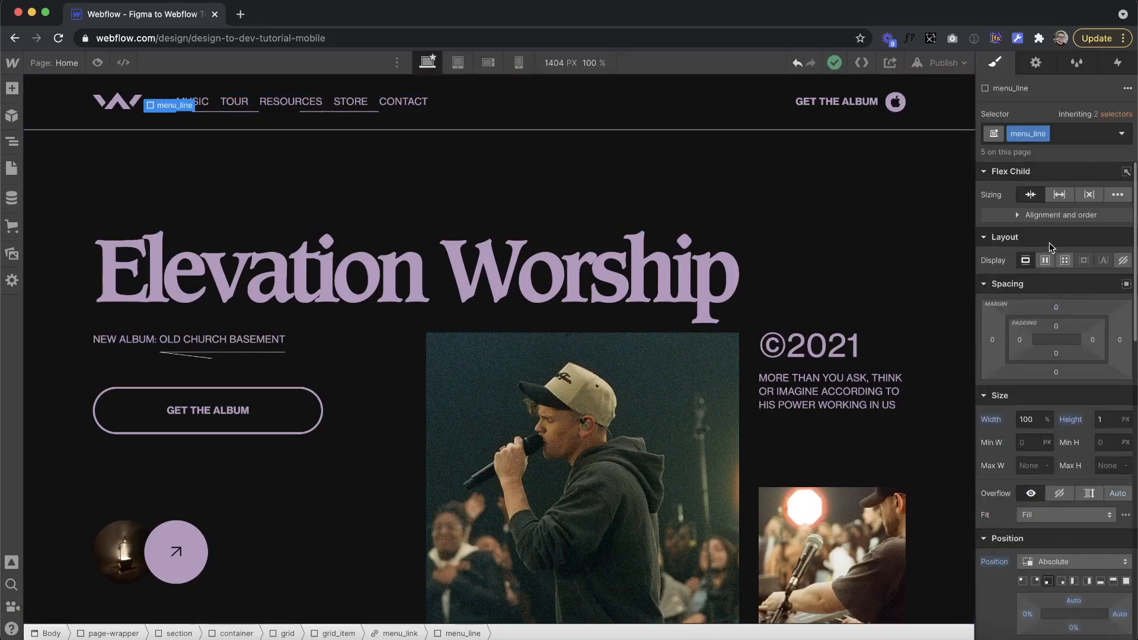
pyautogui.click(402, 112)
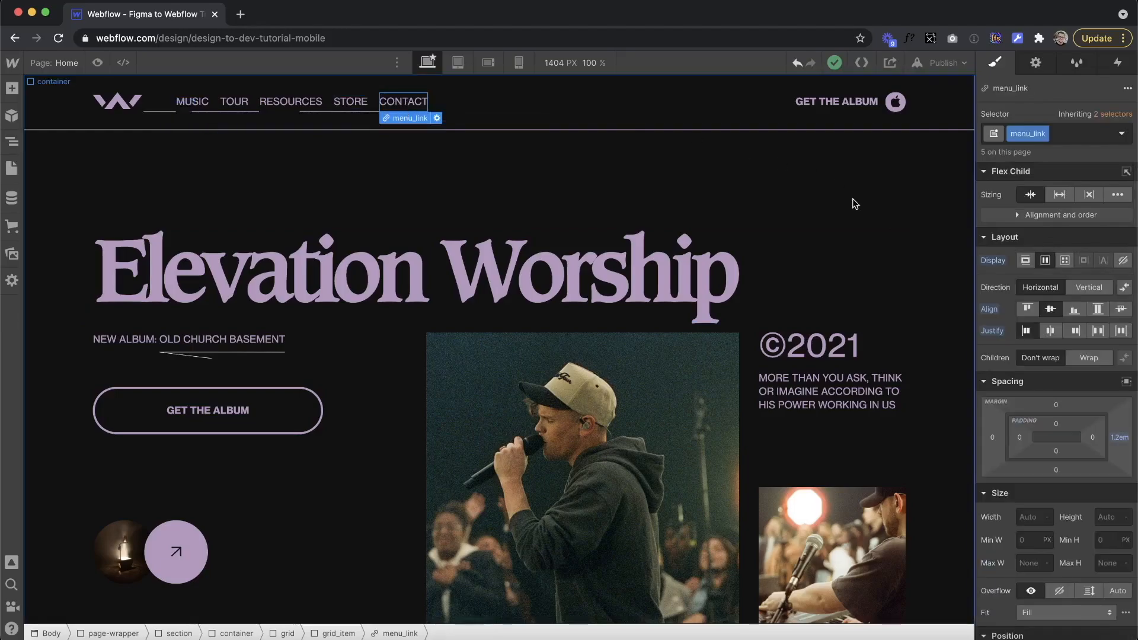
pyautogui.scroll(-4, 1047, 473)
pyautogui.click(1061, 474)
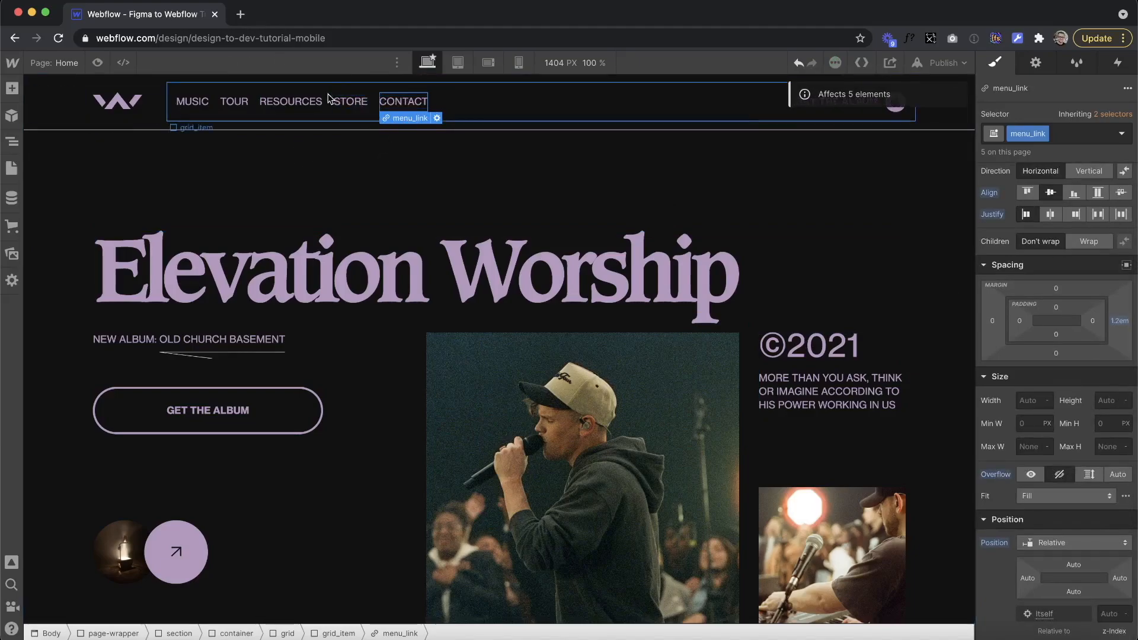
# Step: Add a Mouse hover trigger to the MUSIC link, applied to the menu_link class and limited to Desktop and above
pyautogui.click(201, 104)
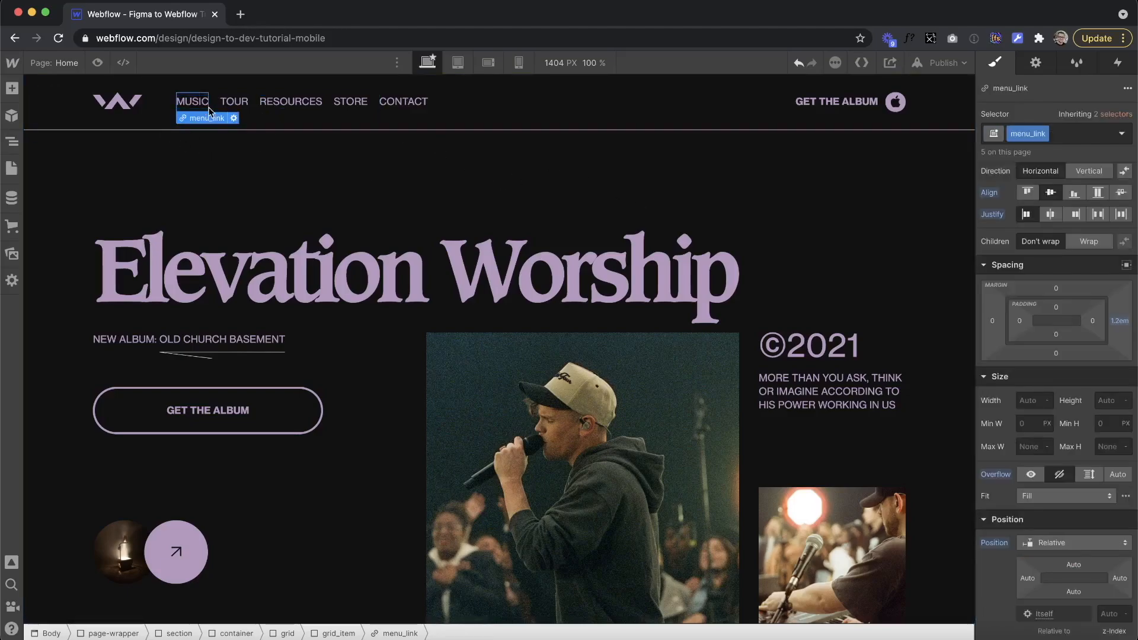
pyautogui.click(1117, 65)
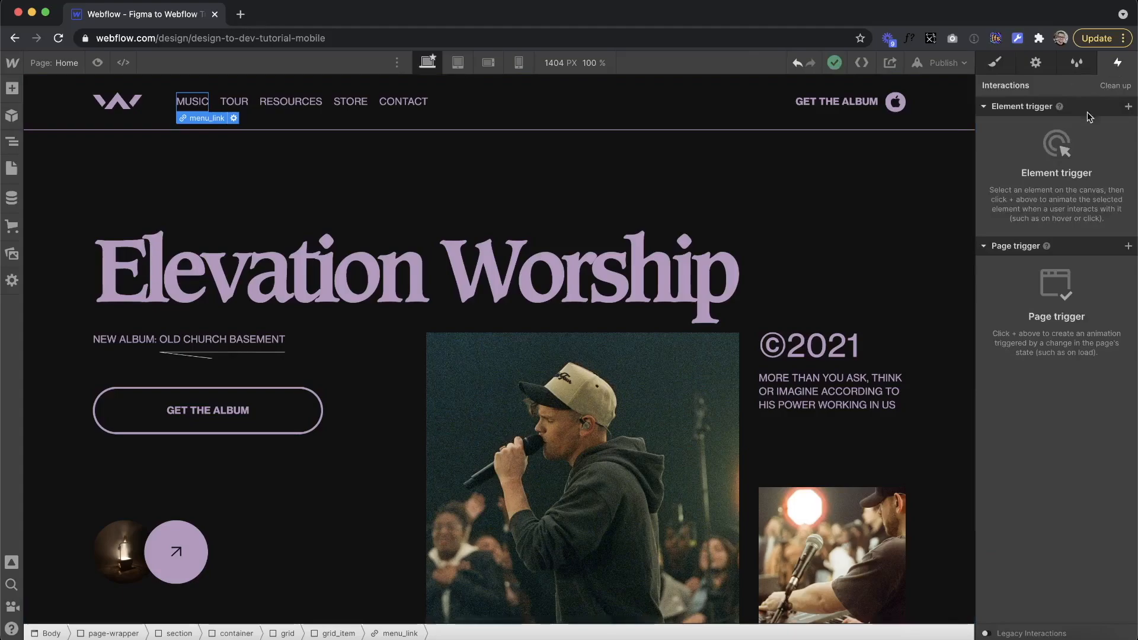
pyautogui.click(1129, 107)
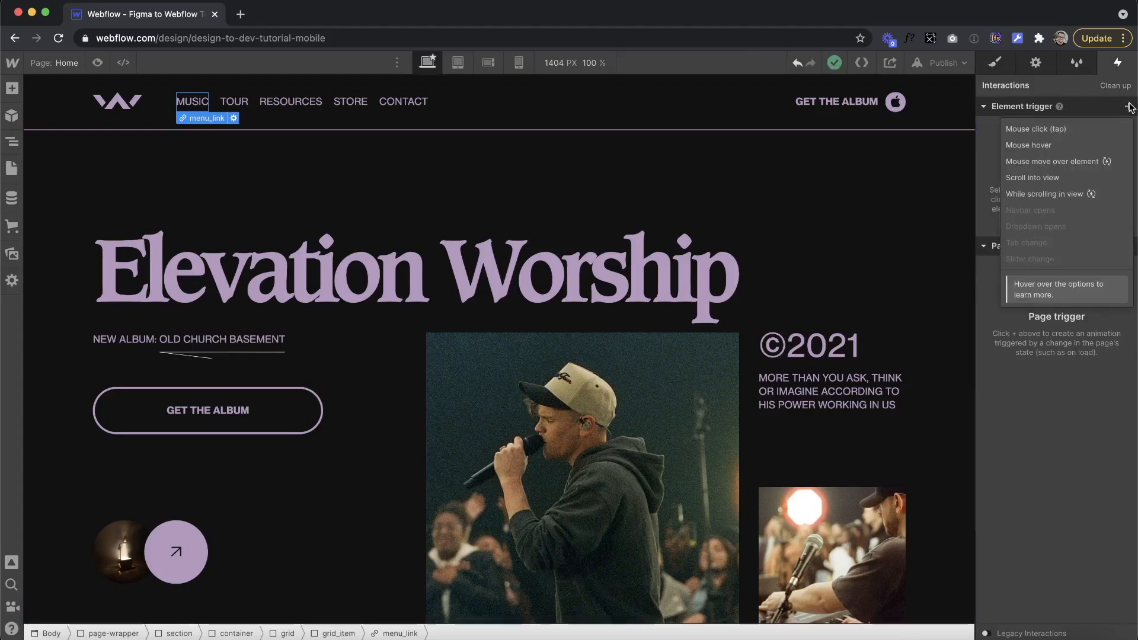
pyautogui.click(1047, 149)
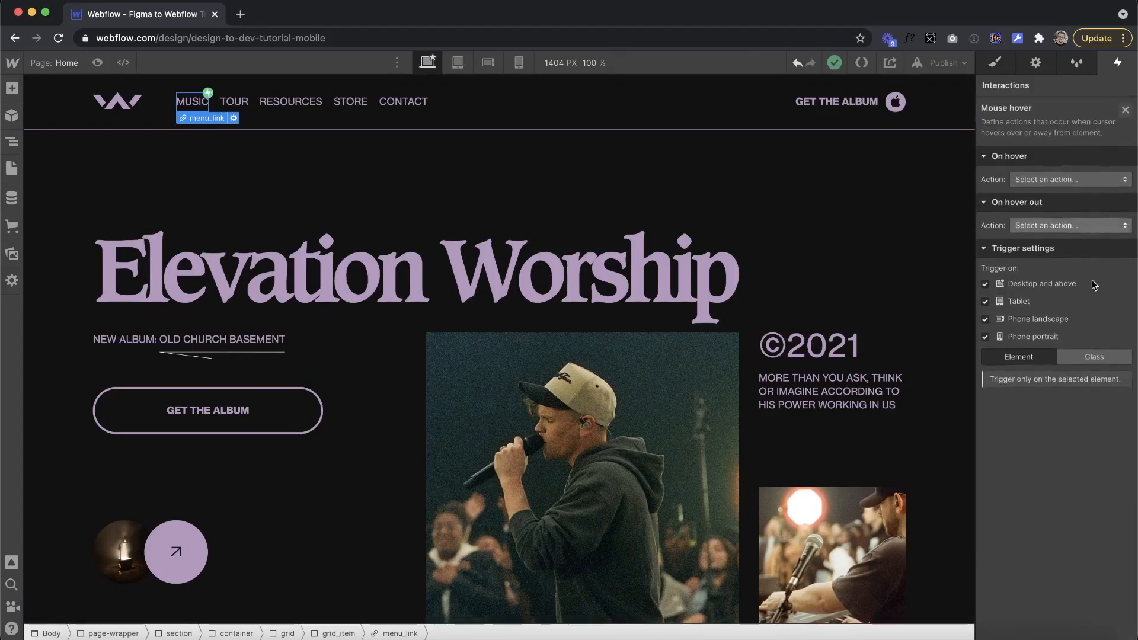
pyautogui.click(1098, 358)
pyautogui.rightClick(1012, 300)
pyautogui.click(1023, 298)
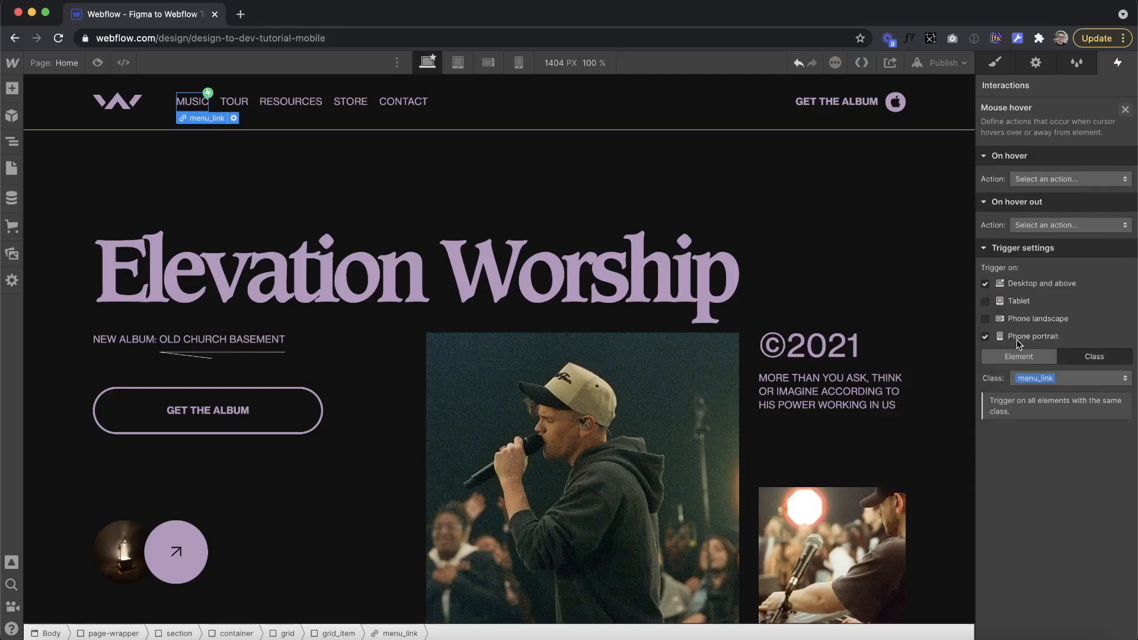
# Step: Set the on-hover action to start a new timed animation named "Nav Link In"
pyautogui.click(1067, 179)
pyautogui.click(1078, 215)
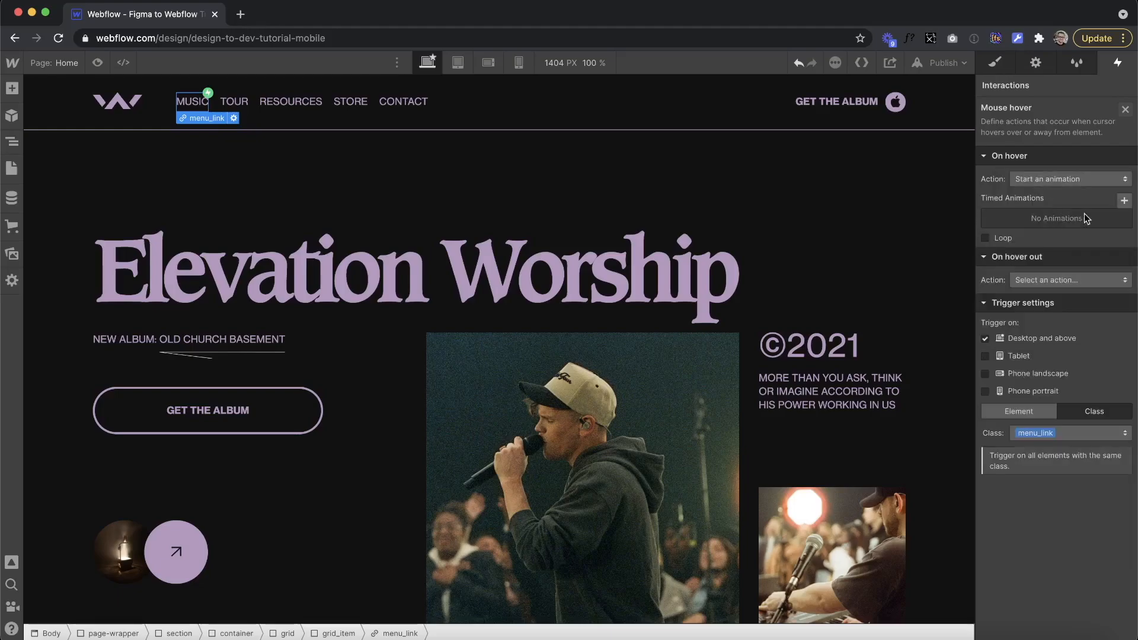
pyautogui.click(1125, 200)
pyautogui.write('Nav')
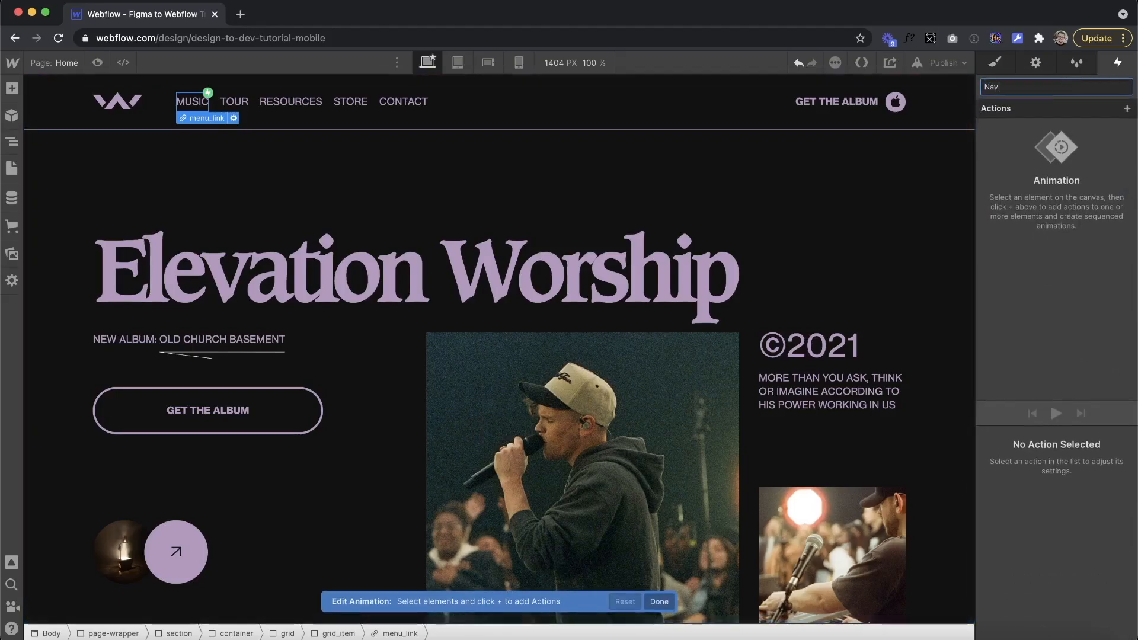
pyautogui.write(' Link In')
pyautogui.press('Return')
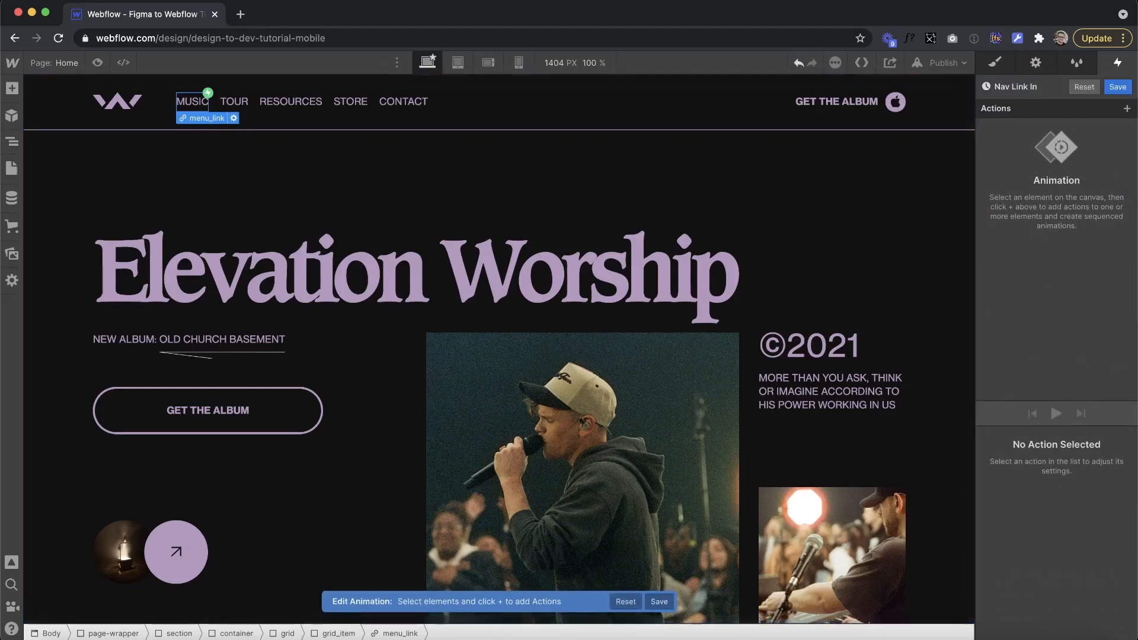
# Step: Add a Move action for the MUSIC link's menu_line at -101% X as initial state, affecting only children with this class
pyautogui.click(12, 141)
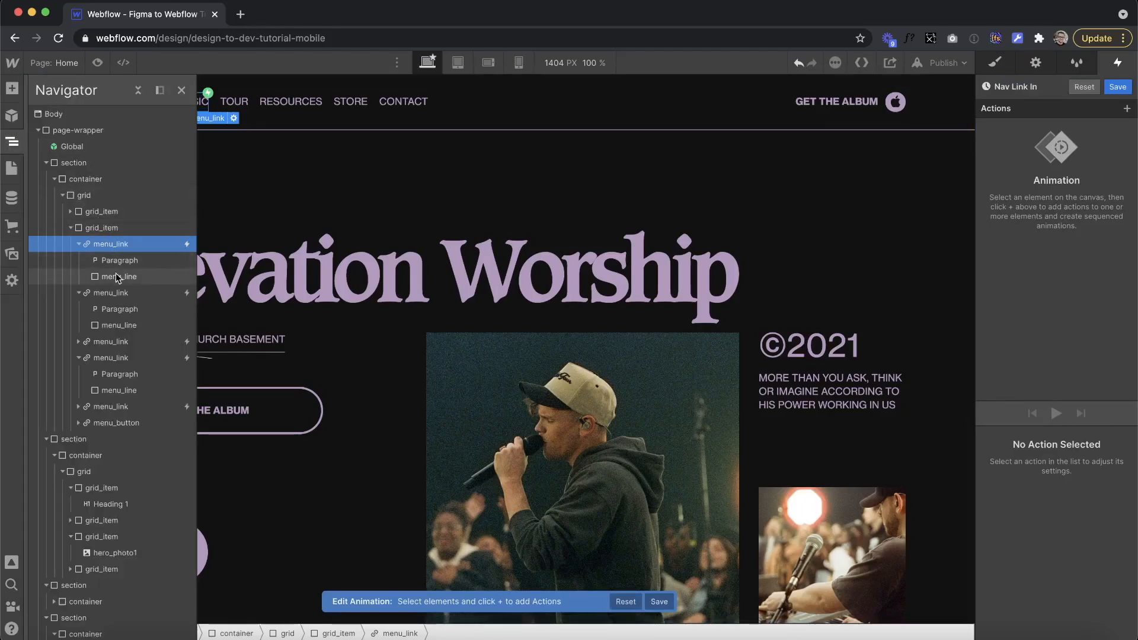
pyautogui.click(117, 276)
pyautogui.click(14, 143)
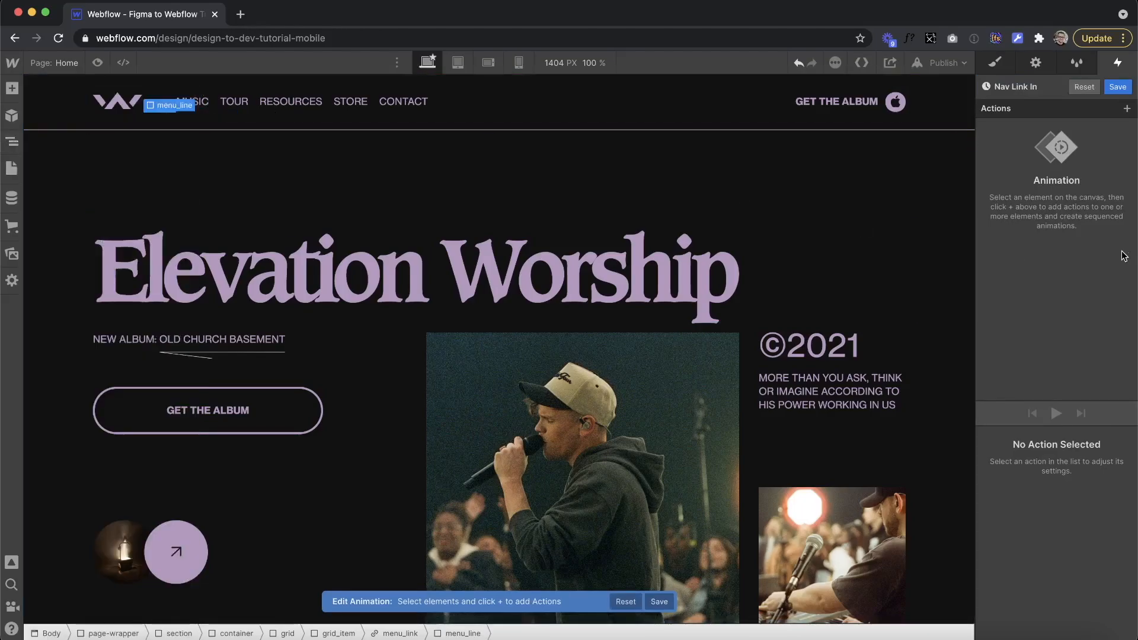
pyautogui.click(1126, 109)
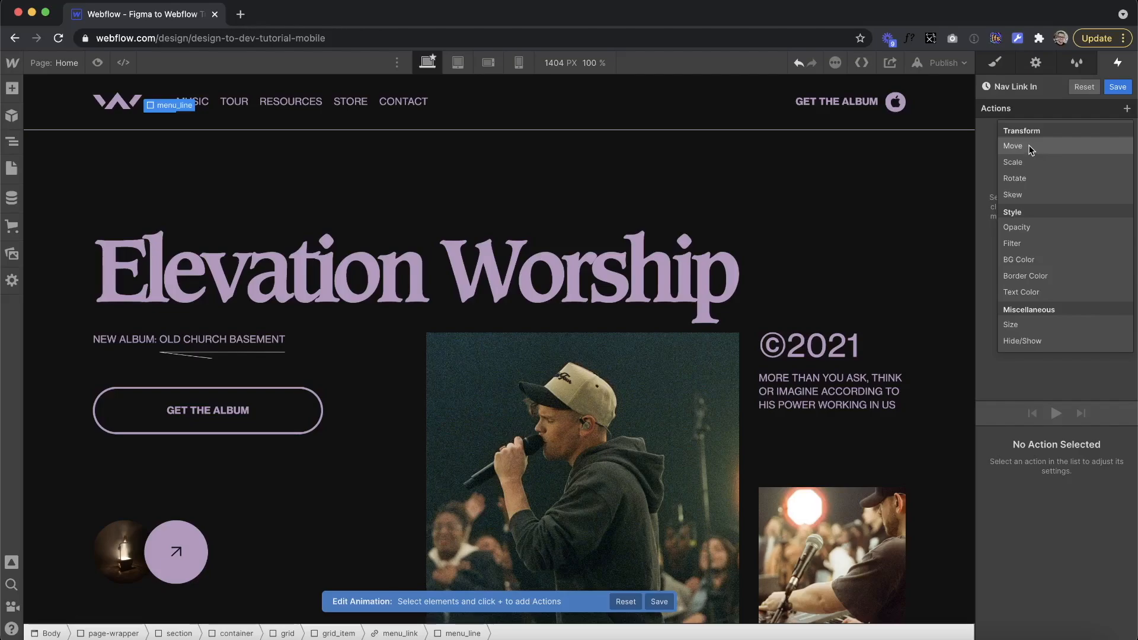
pyautogui.click(1013, 146)
pyautogui.scroll(-2, 1099, 563)
pyautogui.click(1046, 476)
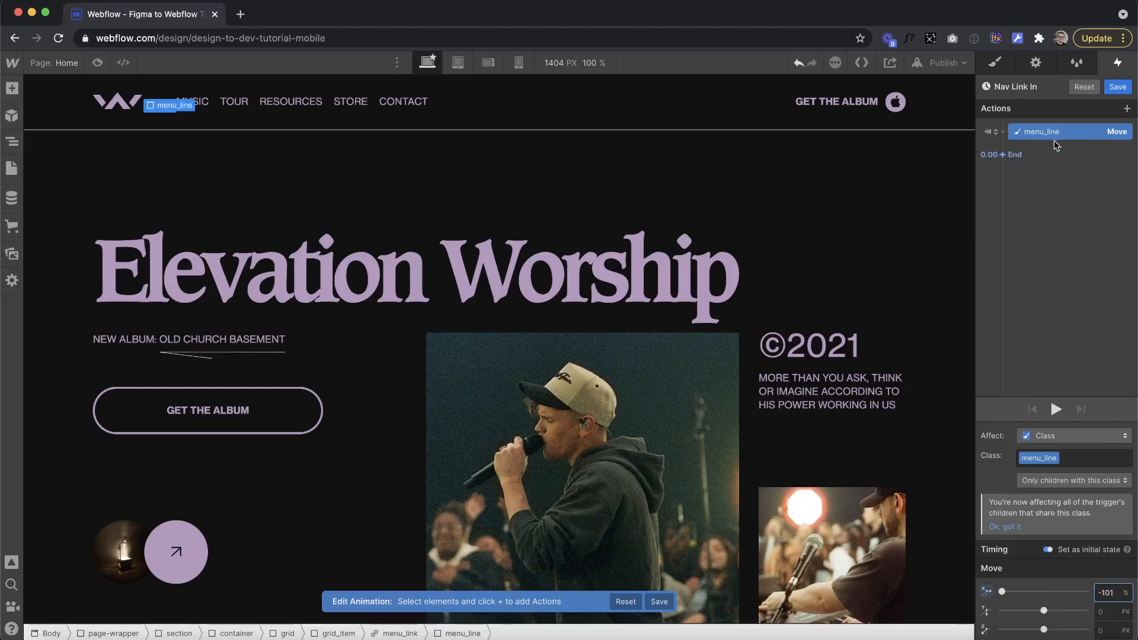
# Step: Add a second menu_line Move action to 0% X with Out Quart easing, and preview the animation
pyautogui.click(1018, 152)
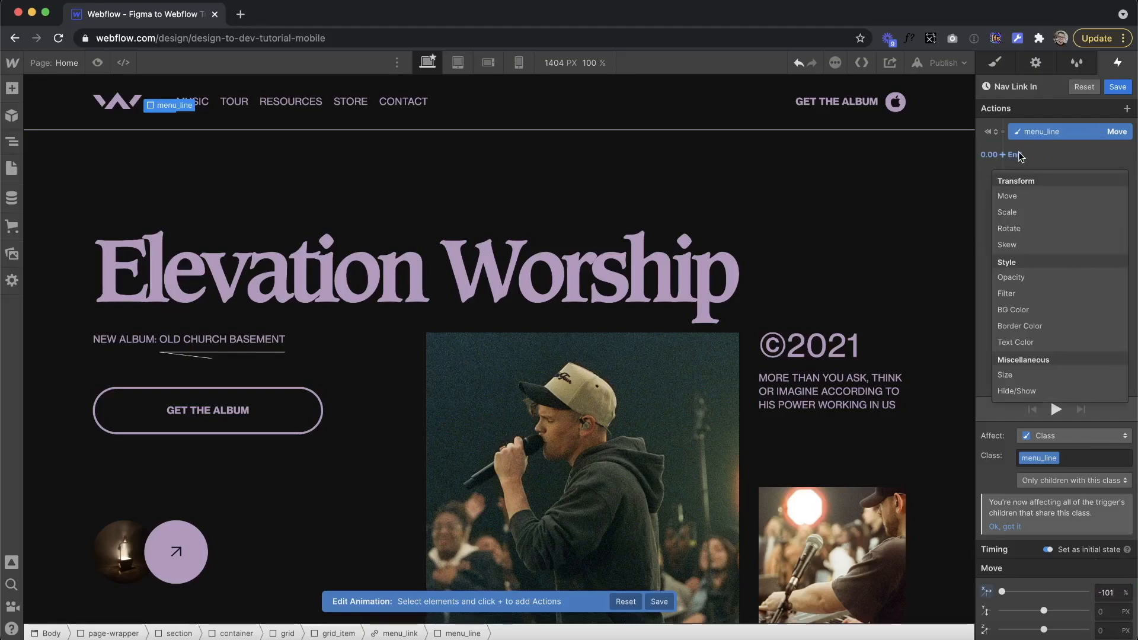
pyautogui.click(1034, 197)
pyautogui.click(1109, 615)
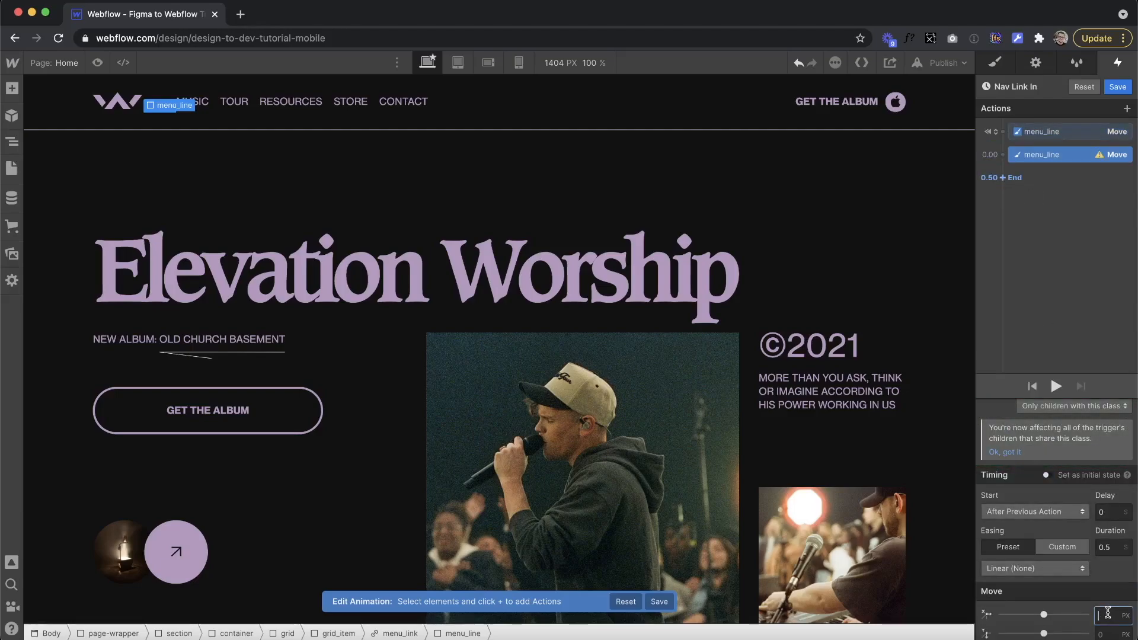
pyautogui.write('0%')
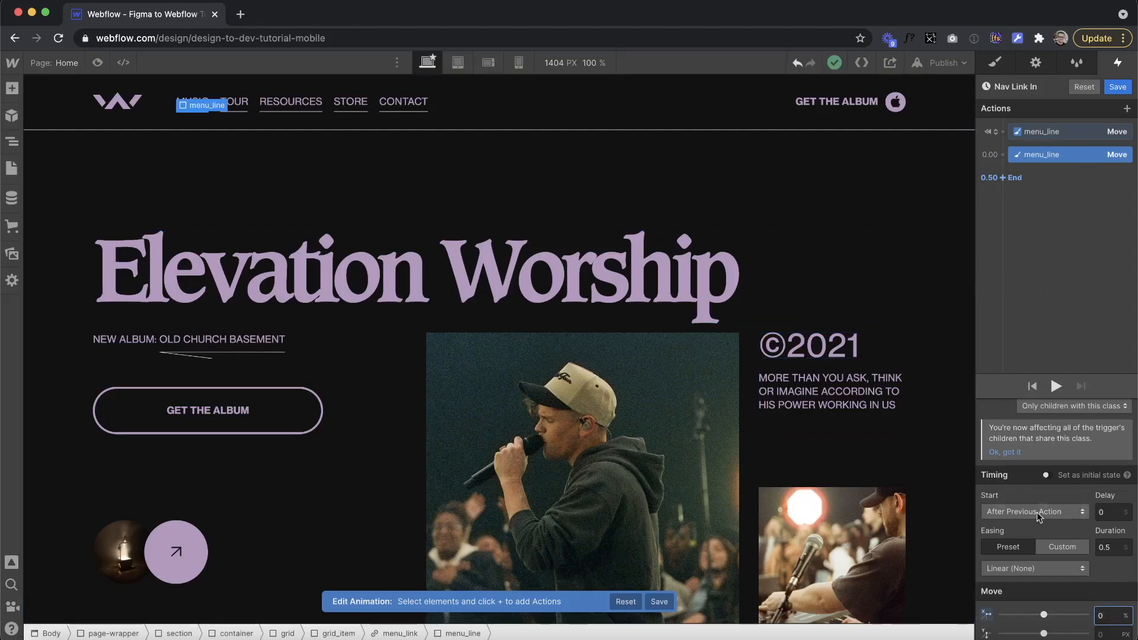
pyautogui.click(1020, 571)
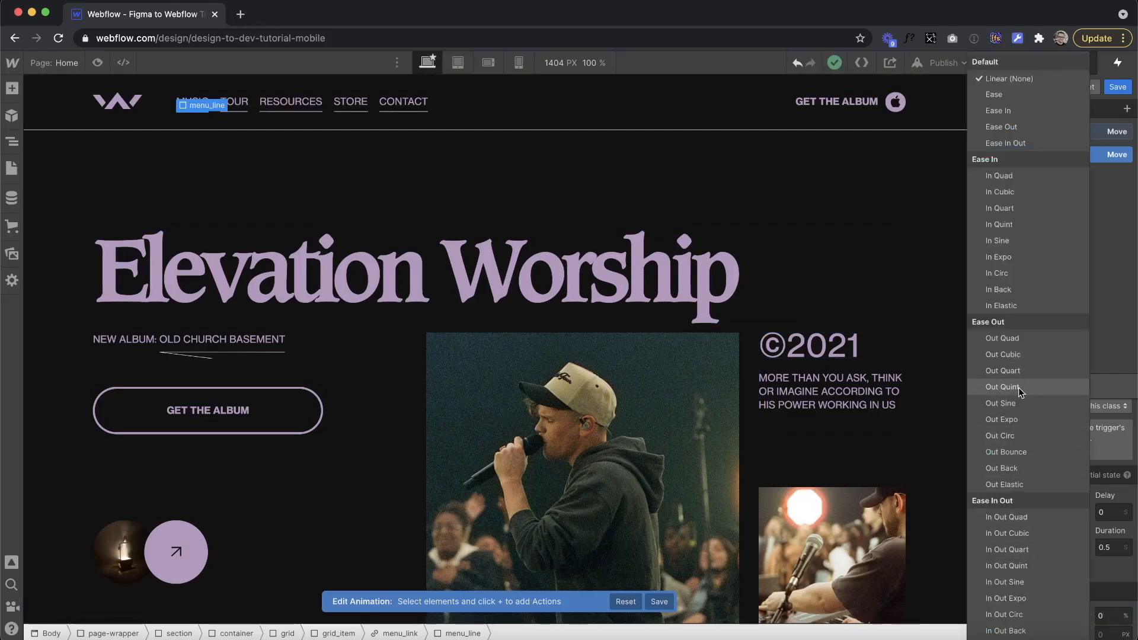
pyautogui.click(1026, 371)
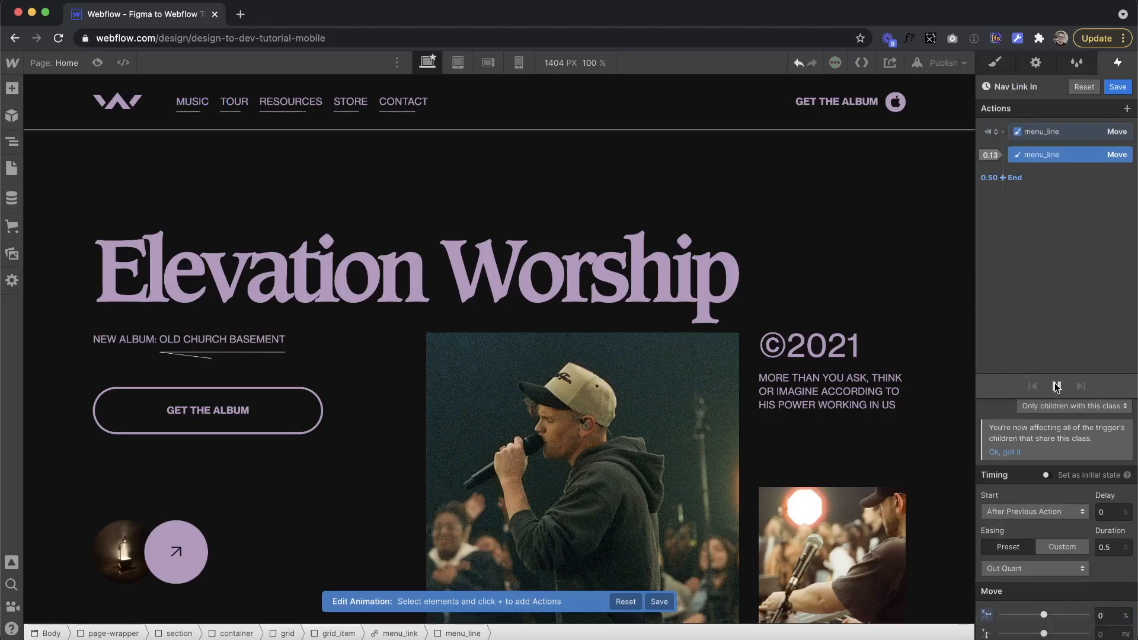
pyautogui.click(1057, 386)
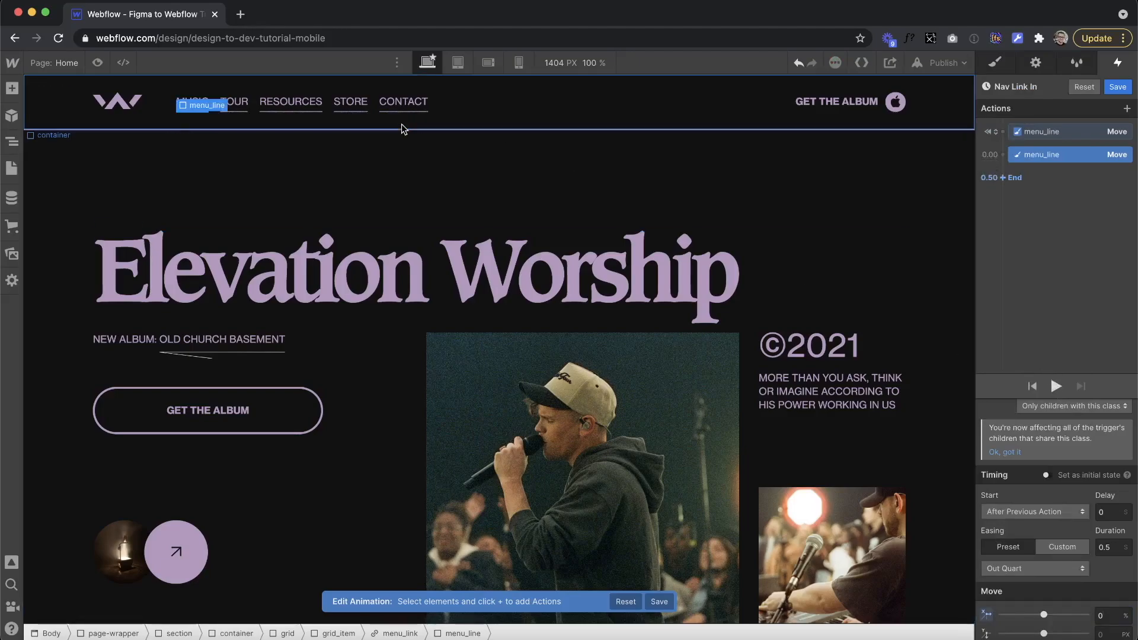
# Step: Add an Opacity action for sibling menu_link elements, set to 100% as the initial state, using the TOUR link
pyautogui.click(248, 108)
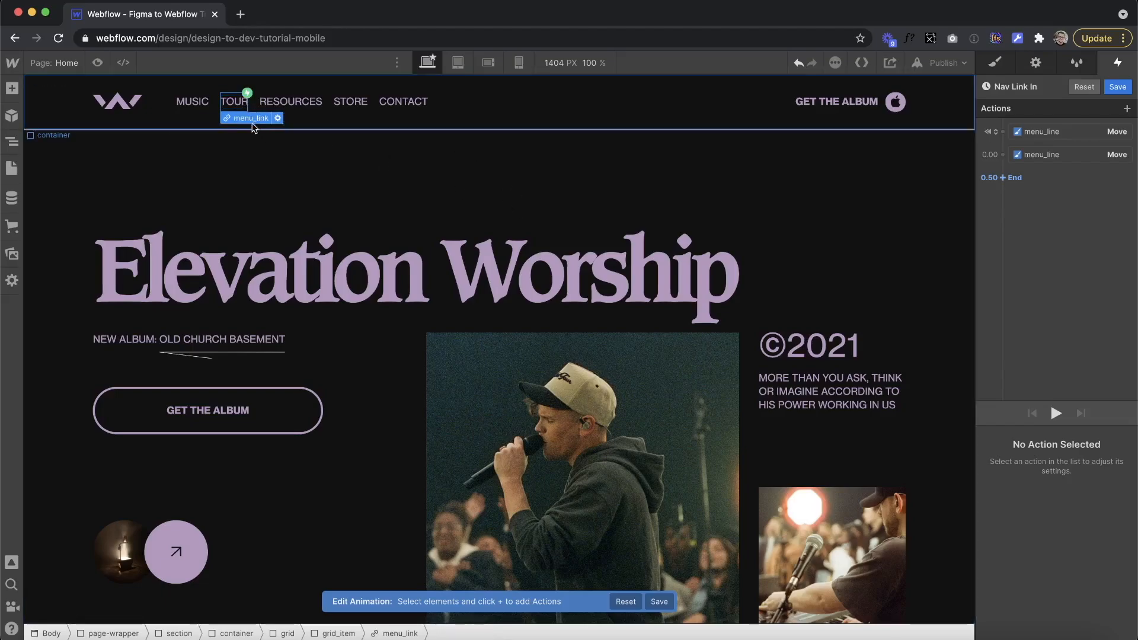
pyautogui.click(1001, 134)
pyautogui.click(1008, 255)
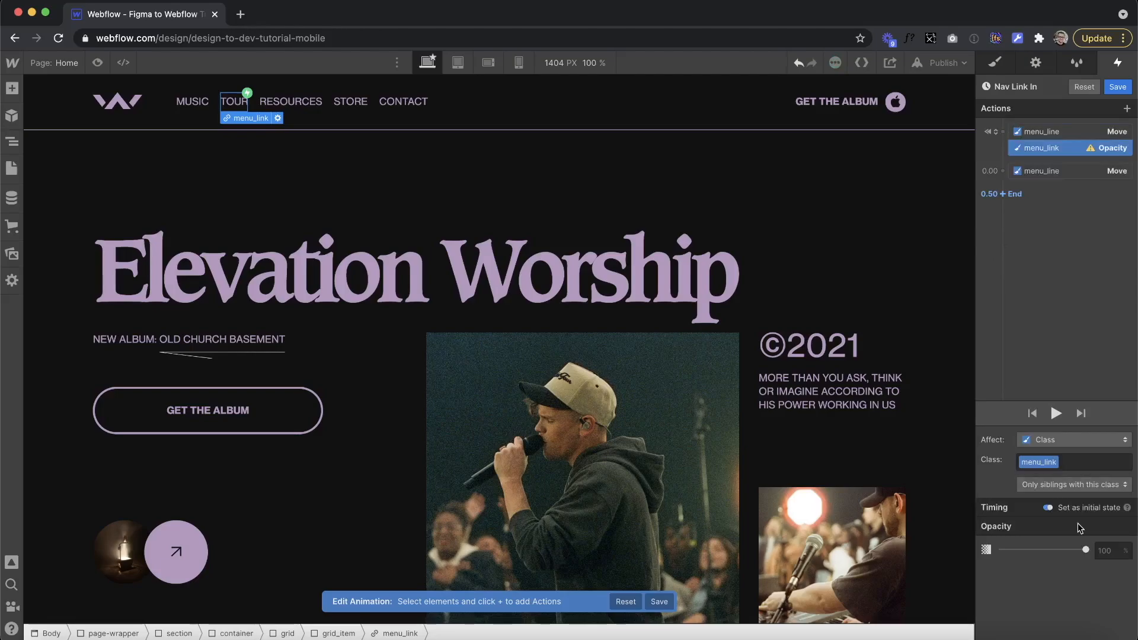
pyautogui.moveTo(1046, 550); pyautogui.dragTo(1124, 556)
# Step: Add an Opacity action alongside the second menu_line move, fading sibling menu_link elements to 30% with Out Quart easing
pyautogui.click(1002, 171)
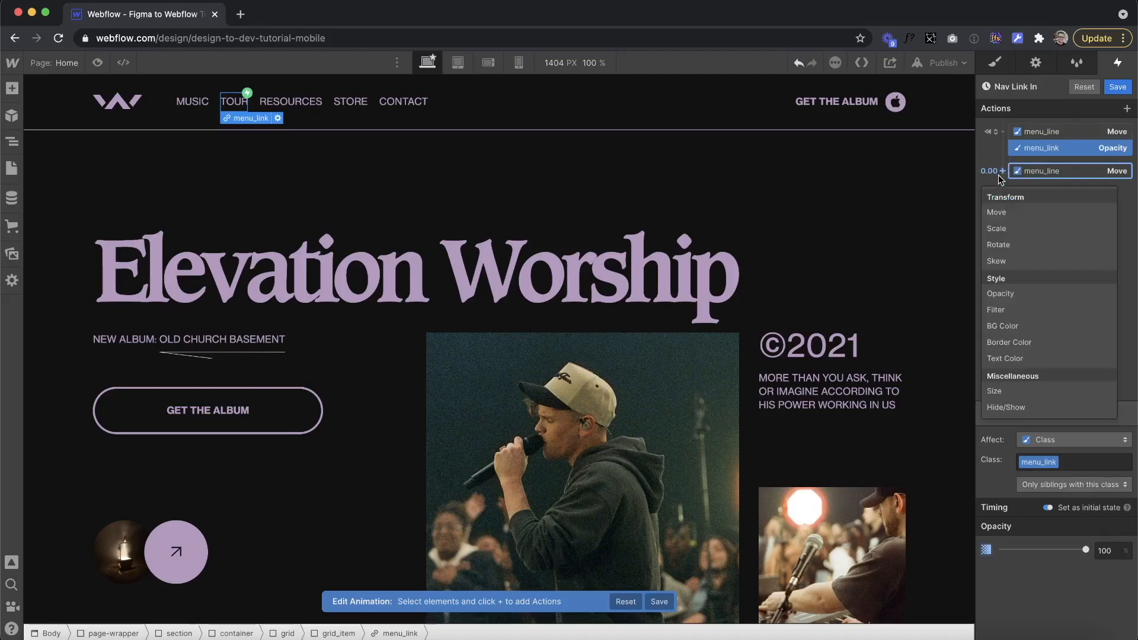
pyautogui.click(1002, 294)
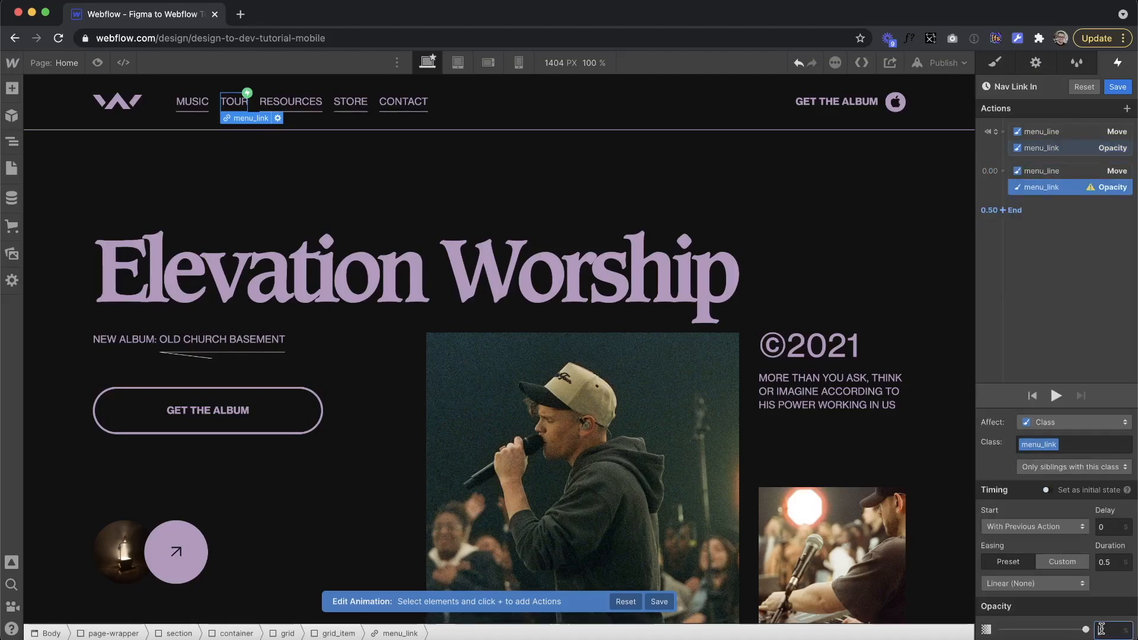
pyautogui.write('0')
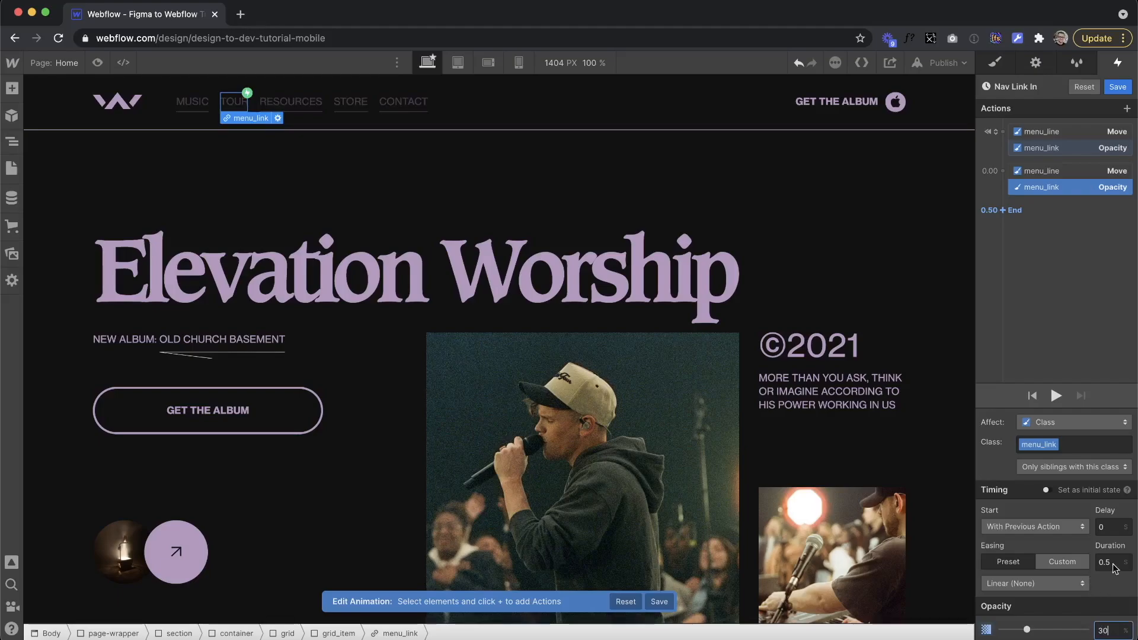
pyautogui.click(1038, 584)
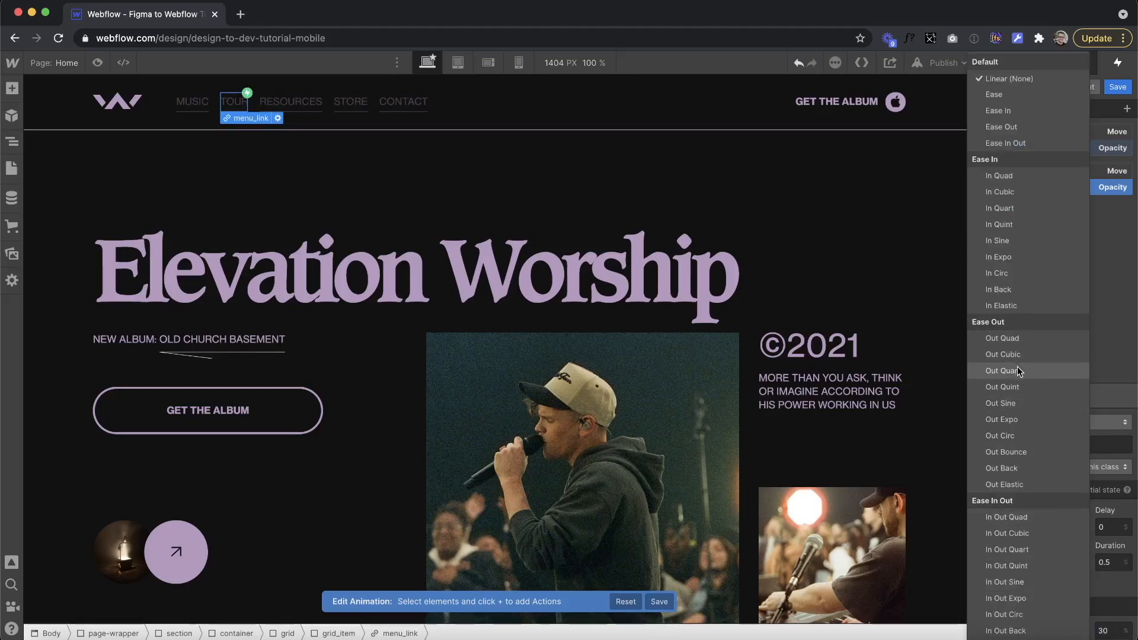
pyautogui.click(1020, 372)
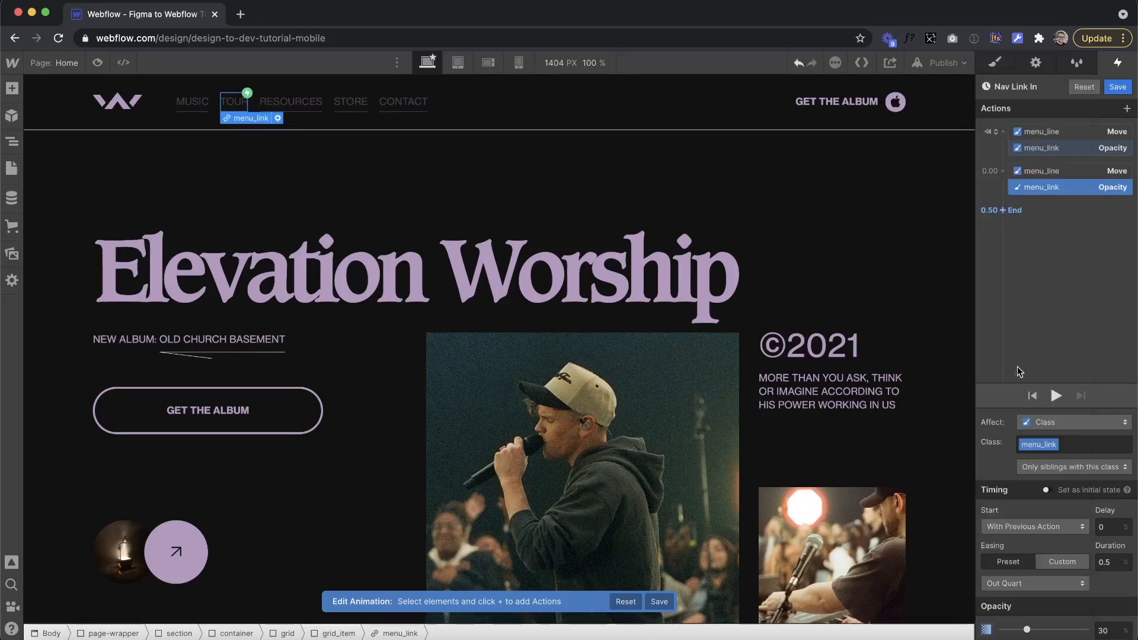
# Step: Save the Nav Link In animation, and start an animation on hover out using a duplicate of Nav Link In
pyautogui.click(1117, 87)
pyautogui.click(1051, 293)
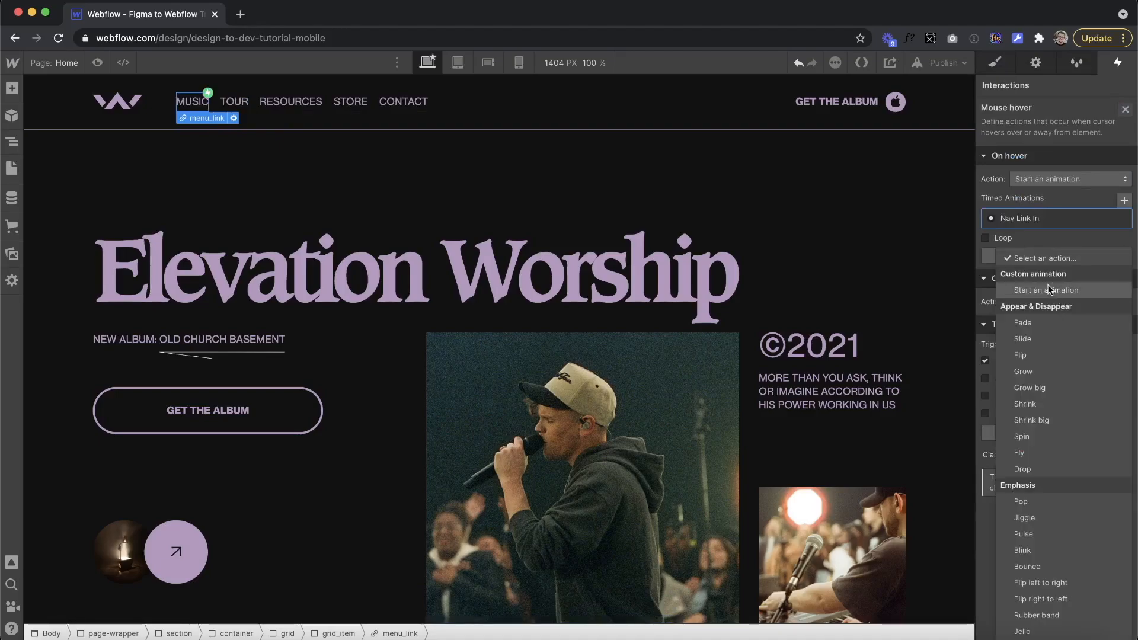
pyautogui.click(1049, 290)
pyautogui.click(1122, 341)
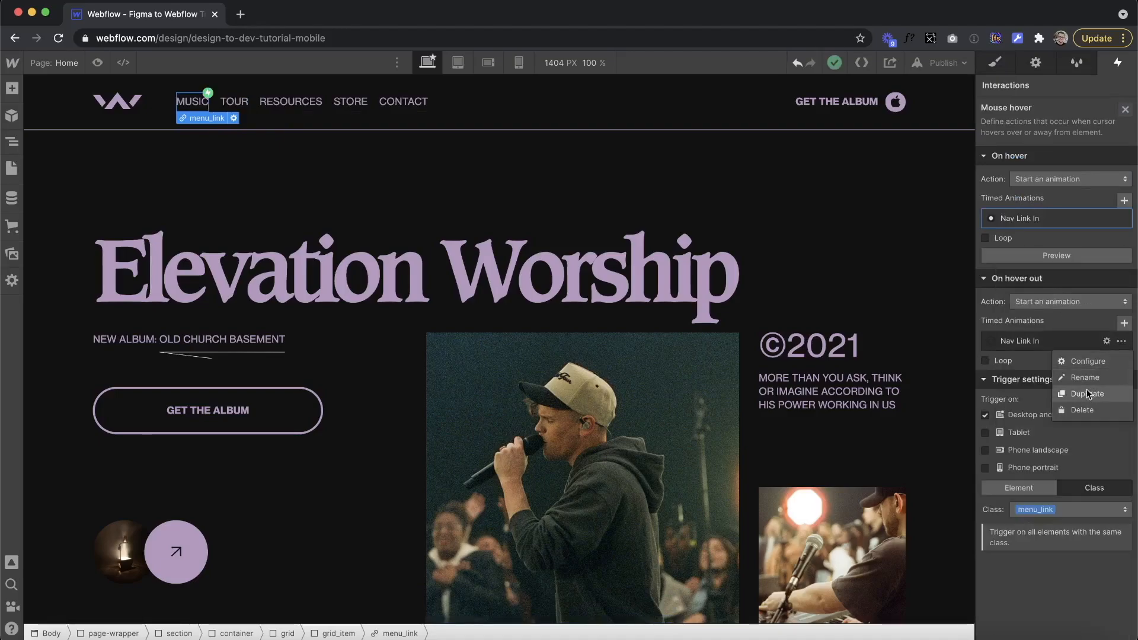
pyautogui.click(1089, 394)
# Step: Open the duplicated hover-out animation and rename it Nav Link Out
pyautogui.doubleClick(1040, 382)
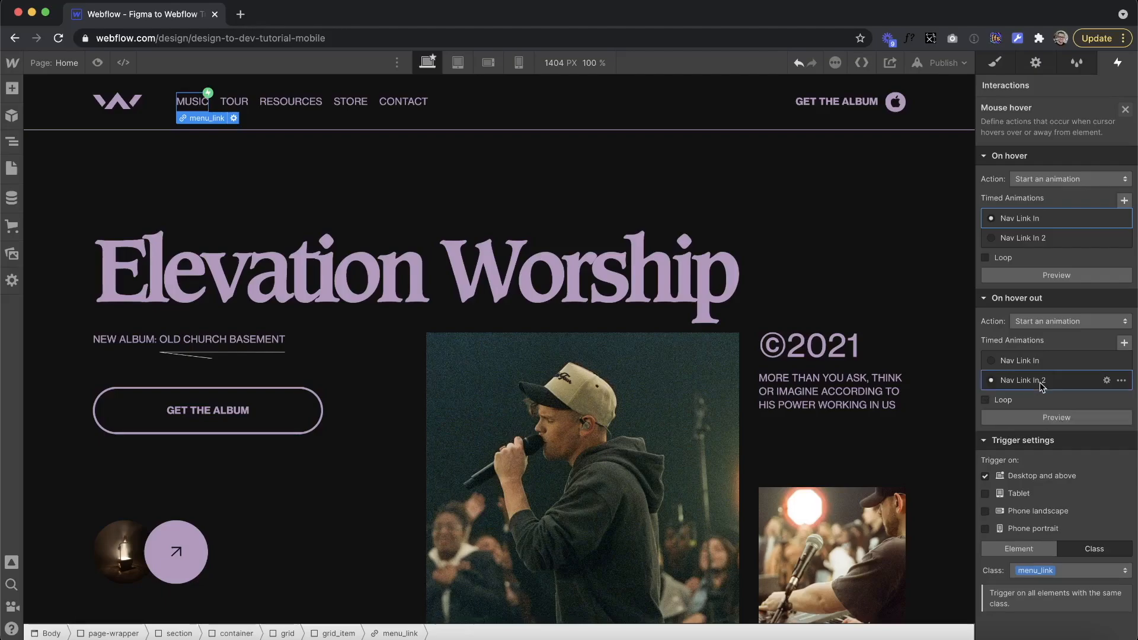
pyautogui.click(1025, 84)
pyautogui.press('Right')
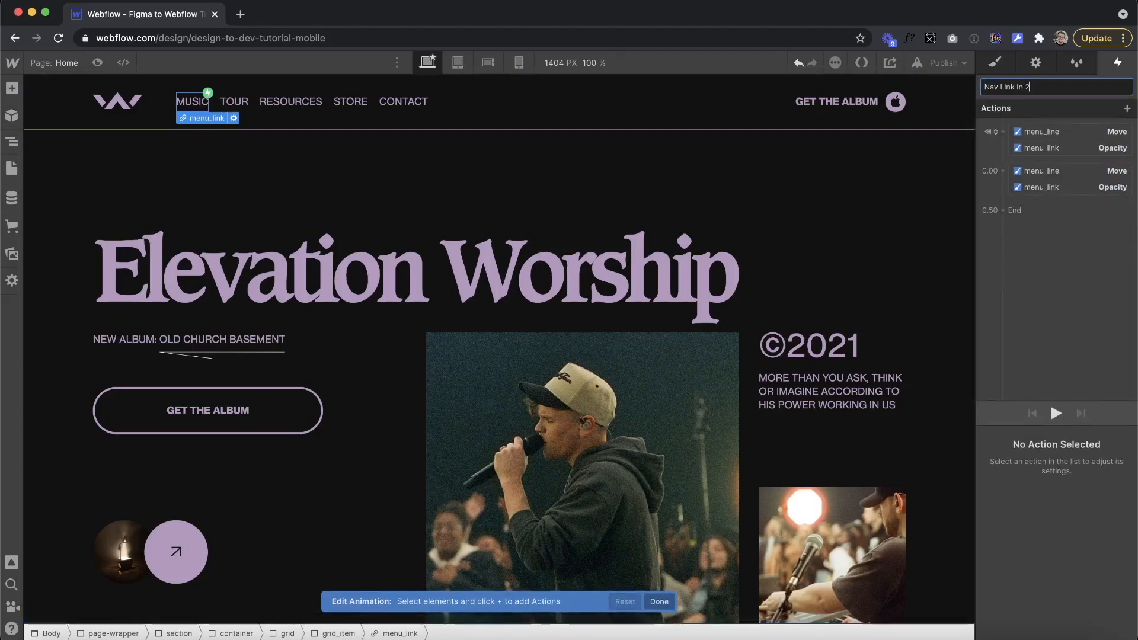
pyautogui.write('Out')
pyautogui.press('Return')
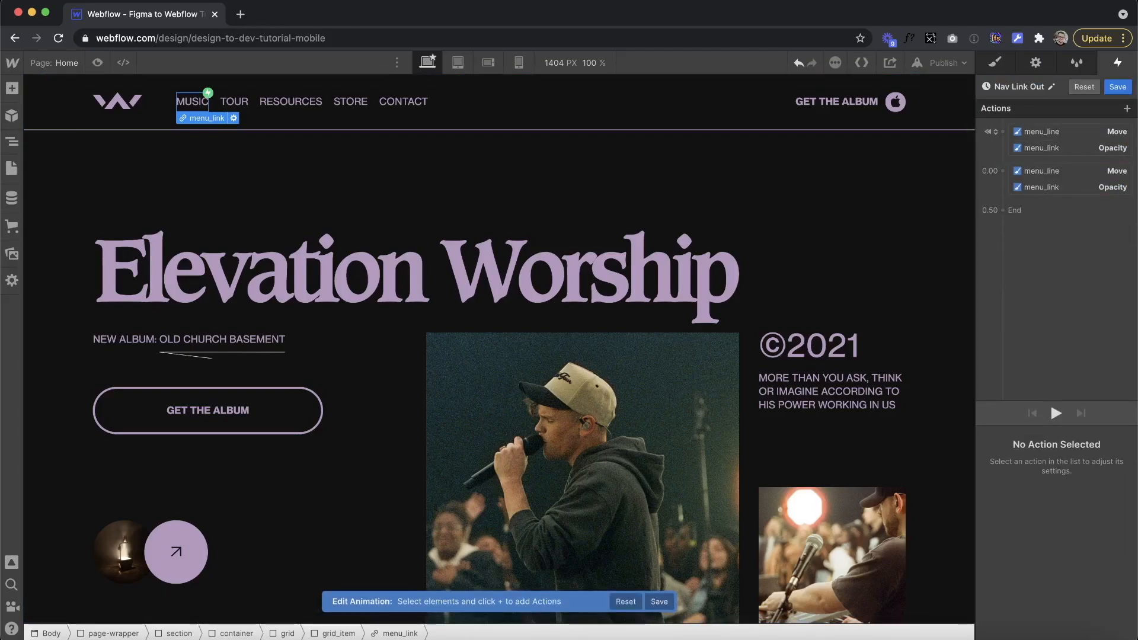
# Step: Delete both initial-state actions from Nav Link Out, and set the remaining menu_link opacity to 100%
pyautogui.click(1036, 133)
pyautogui.keyDown('shift'); pyautogui.click(1041, 145); pyautogui.keyUp('shift')
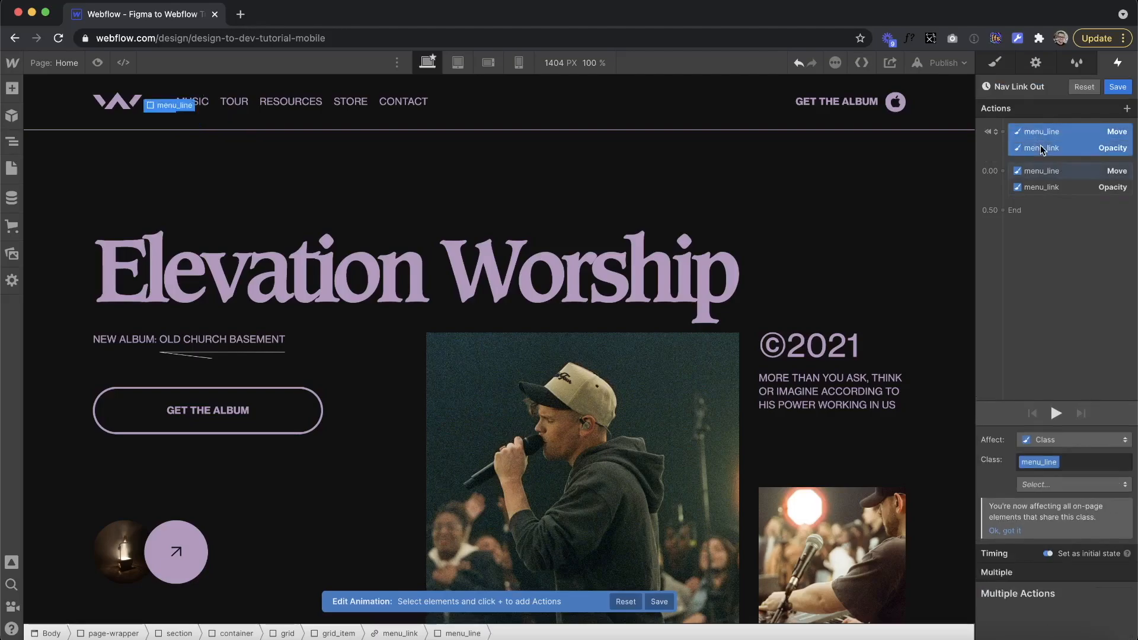
pyautogui.press('Delete')
pyautogui.click(1048, 153)
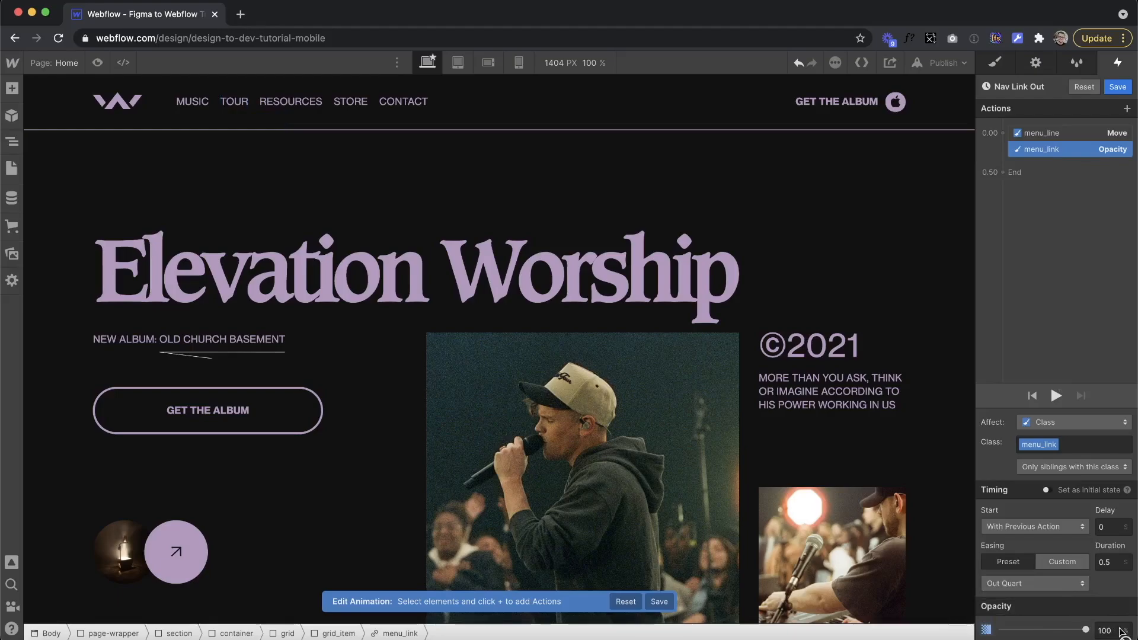
pyautogui.moveTo(1056, 149); pyautogui.dragTo(1077, 122)
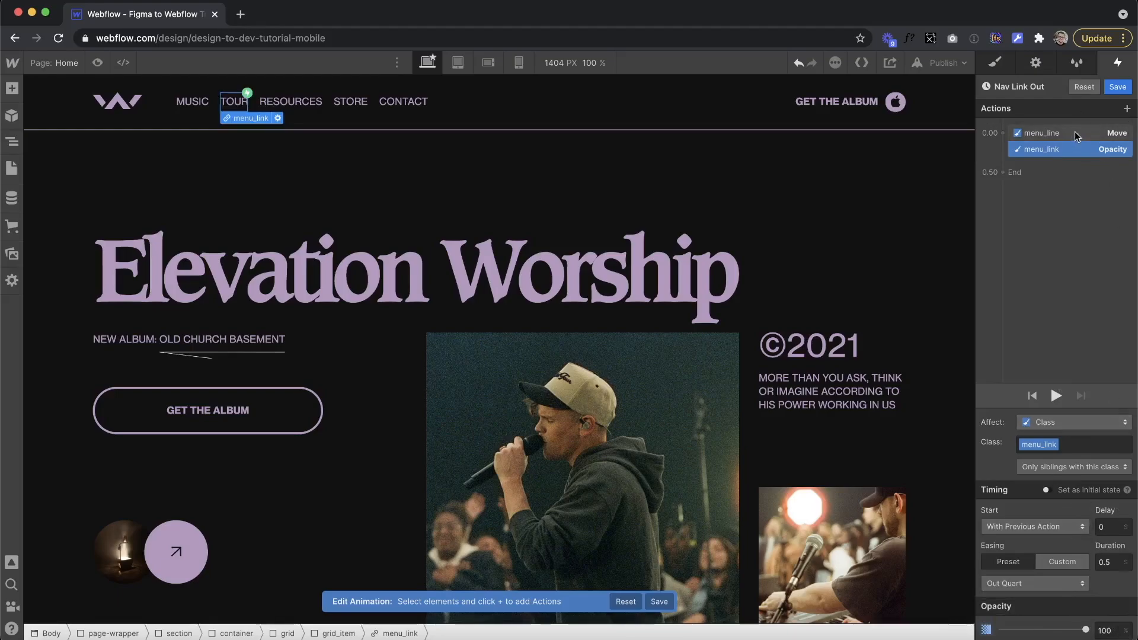
# Step: Change the X offset of the menu_line Move action in Nav Link Out
pyautogui.click(1077, 134)
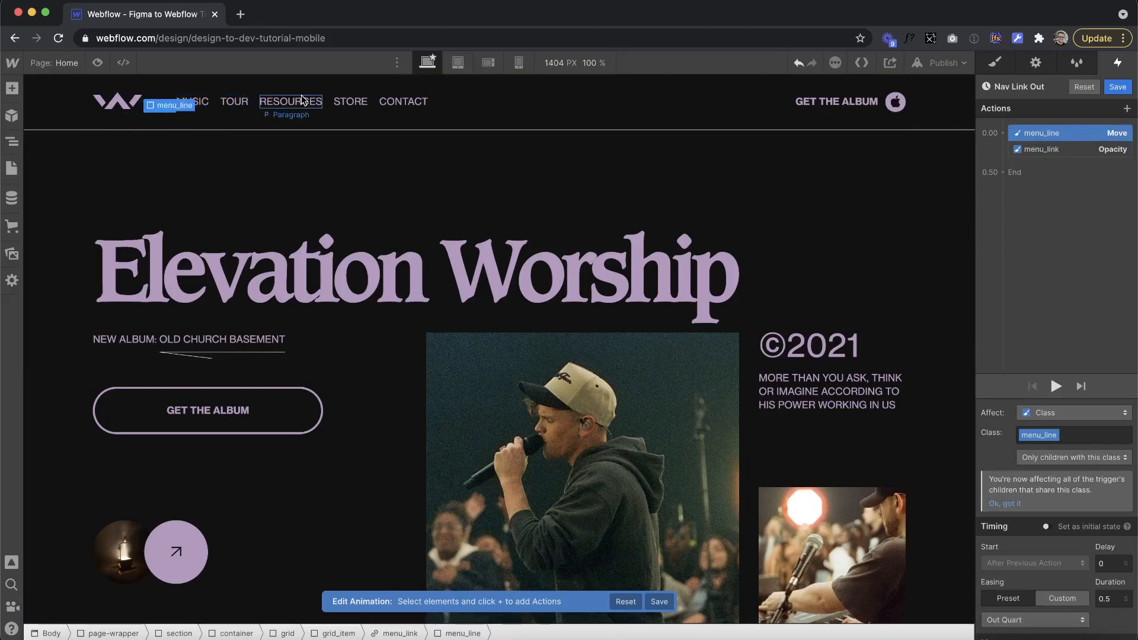
pyautogui.scroll(-3, 1085, 574)
pyautogui.click(1105, 593)
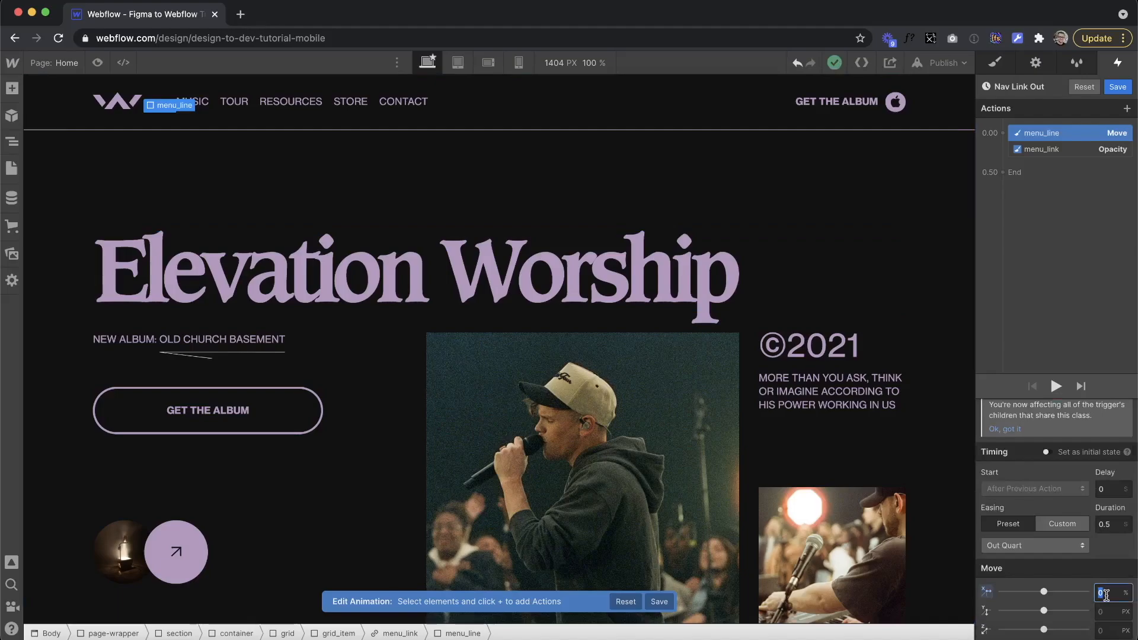
pyautogui.press('Return')
# Step: Add a further menu_line Move action after the previous one, to -101% X with a duration of 0 seconds
pyautogui.click(1044, 167)
pyautogui.click(1018, 208)
pyautogui.click(1108, 593)
pyautogui.write('-101')
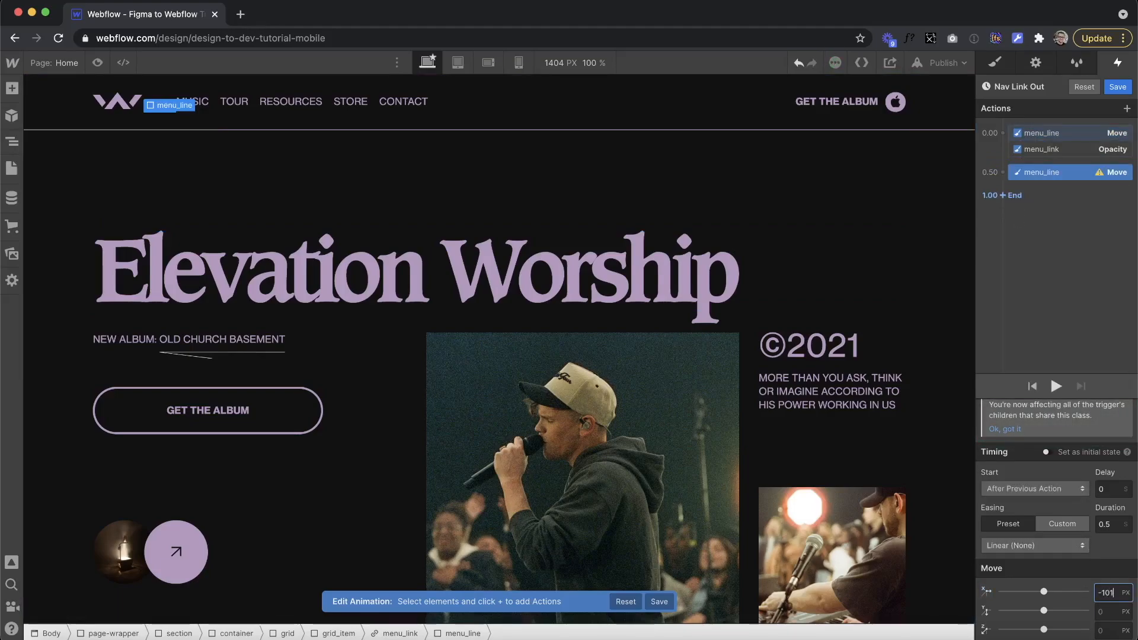
pyautogui.write('%')
pyautogui.press('Return')
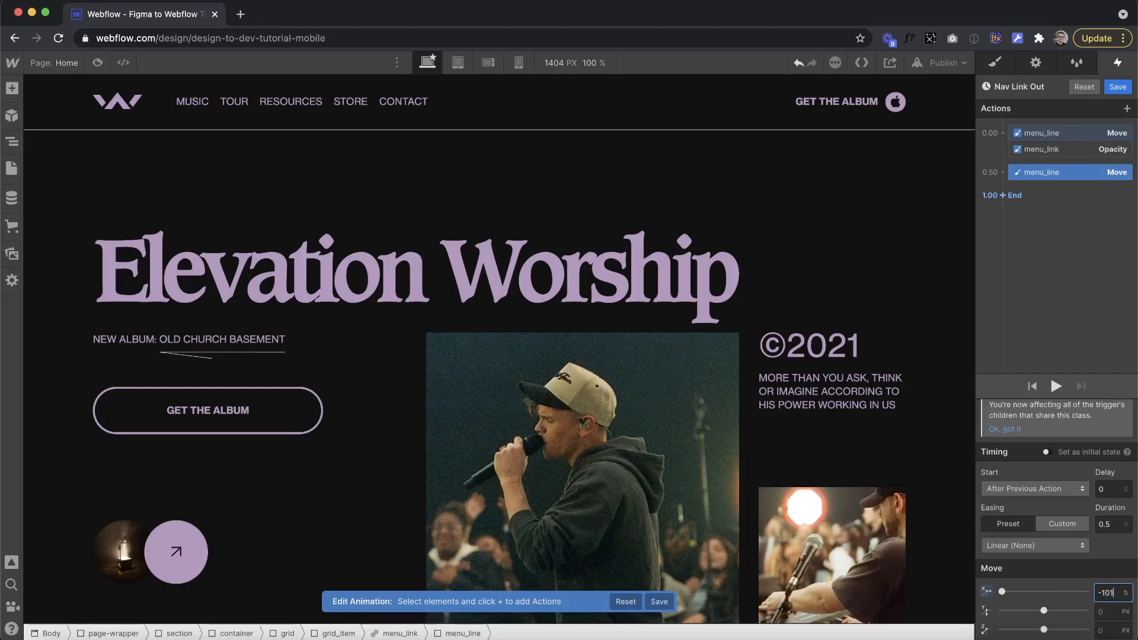
pyautogui.click(1114, 522)
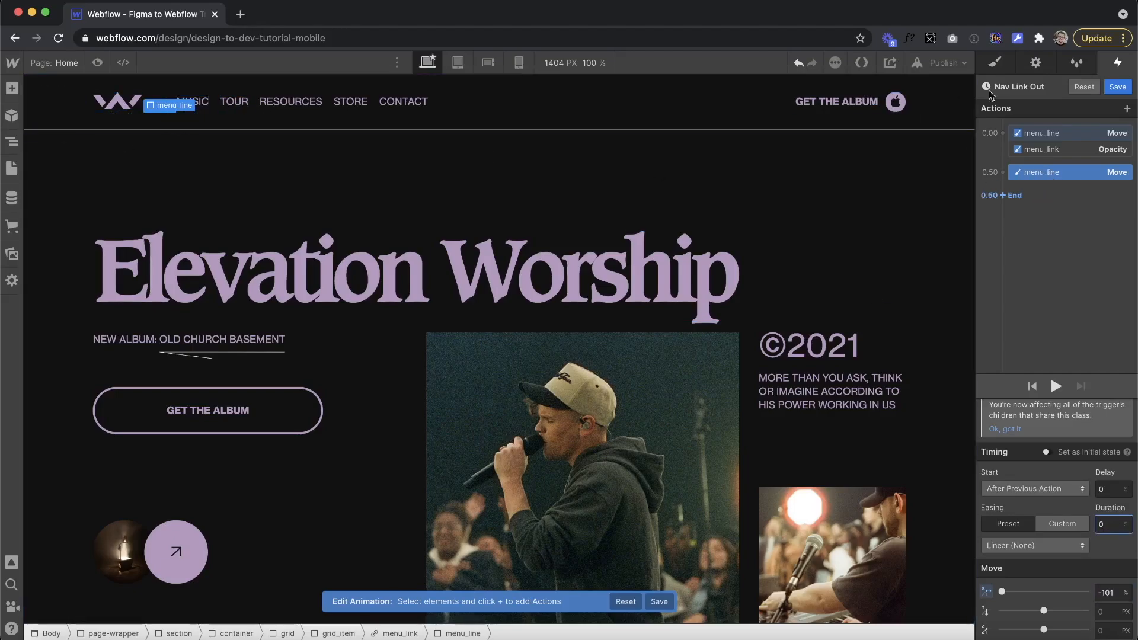
# Step: Save Nav Link Out, preview the menu link hover on the page, and check the Mouse hover trigger's settings
pyautogui.click(1118, 87)
pyautogui.click(1124, 108)
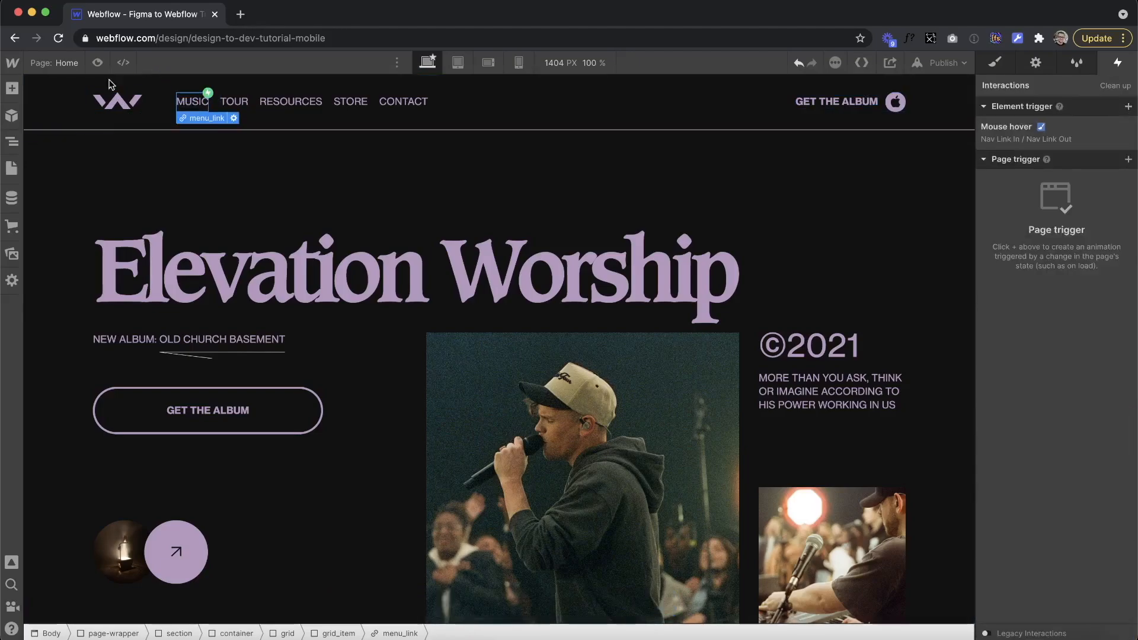
pyautogui.click(97, 63)
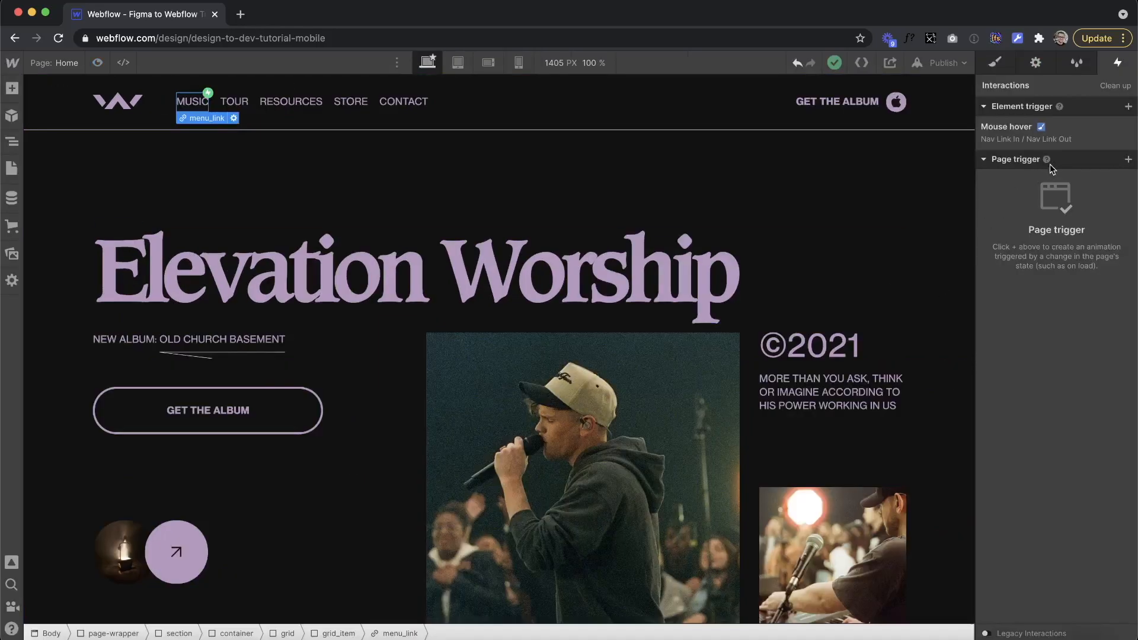
pyautogui.click(1060, 140)
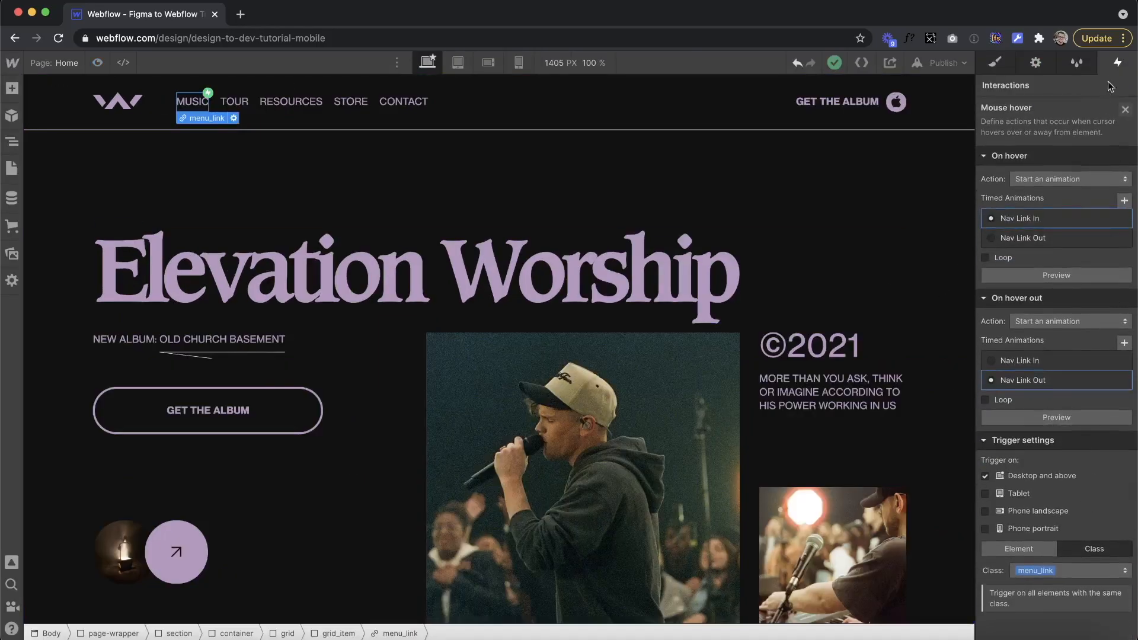
pyautogui.click(1126, 110)
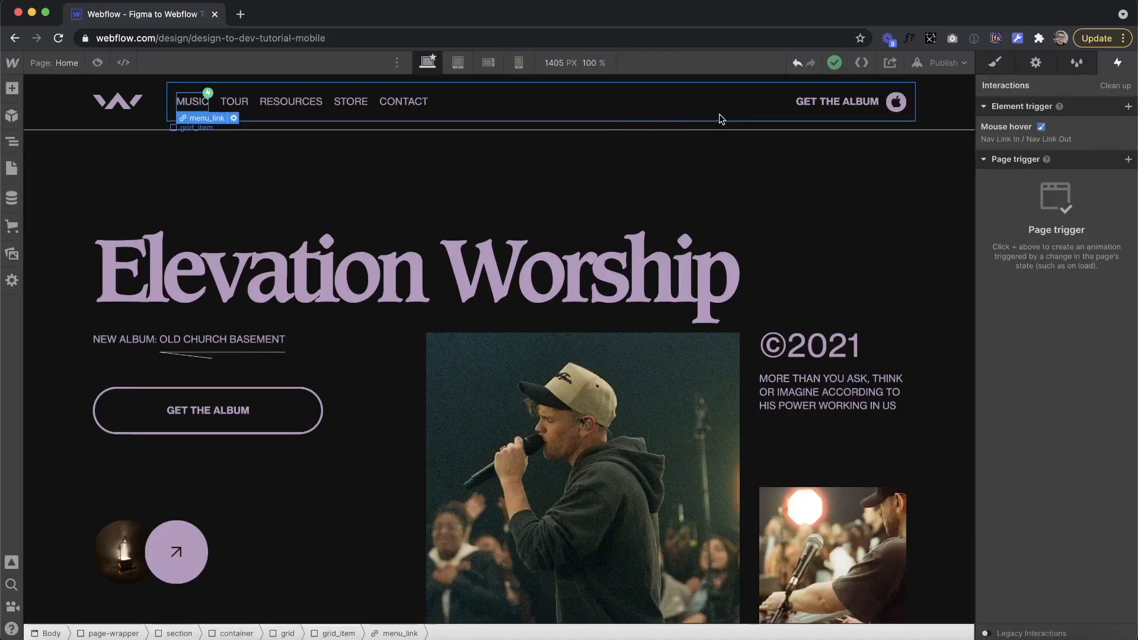
# Step: Set the text color of the navbar's menu_button to the Light Color swatch in its Hover state
pyautogui.click(882, 112)
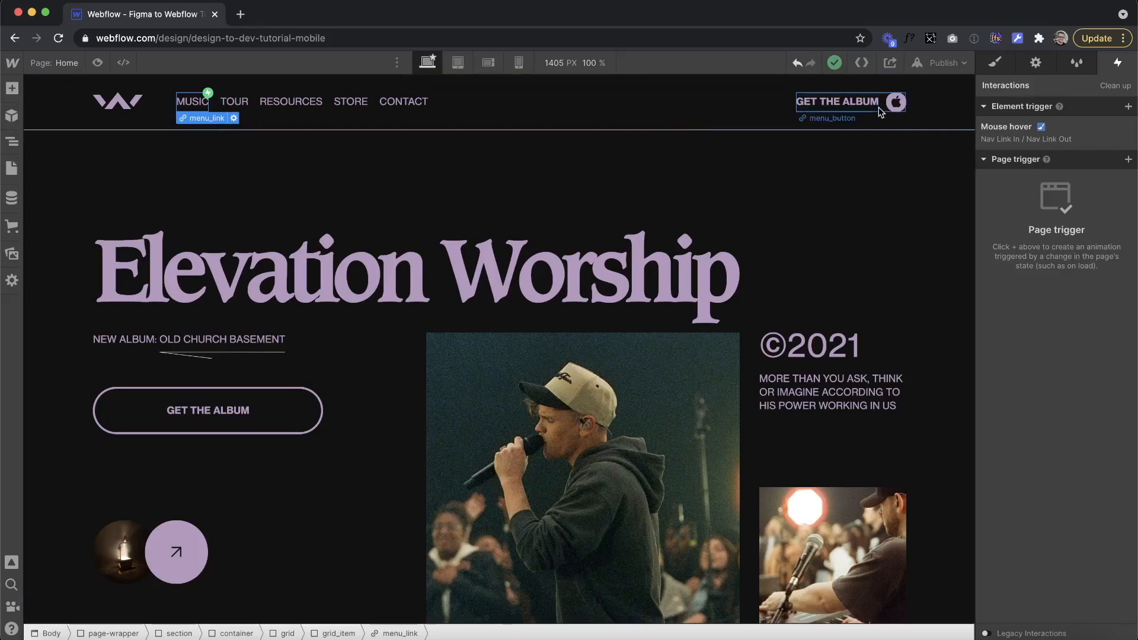
pyautogui.click(1002, 62)
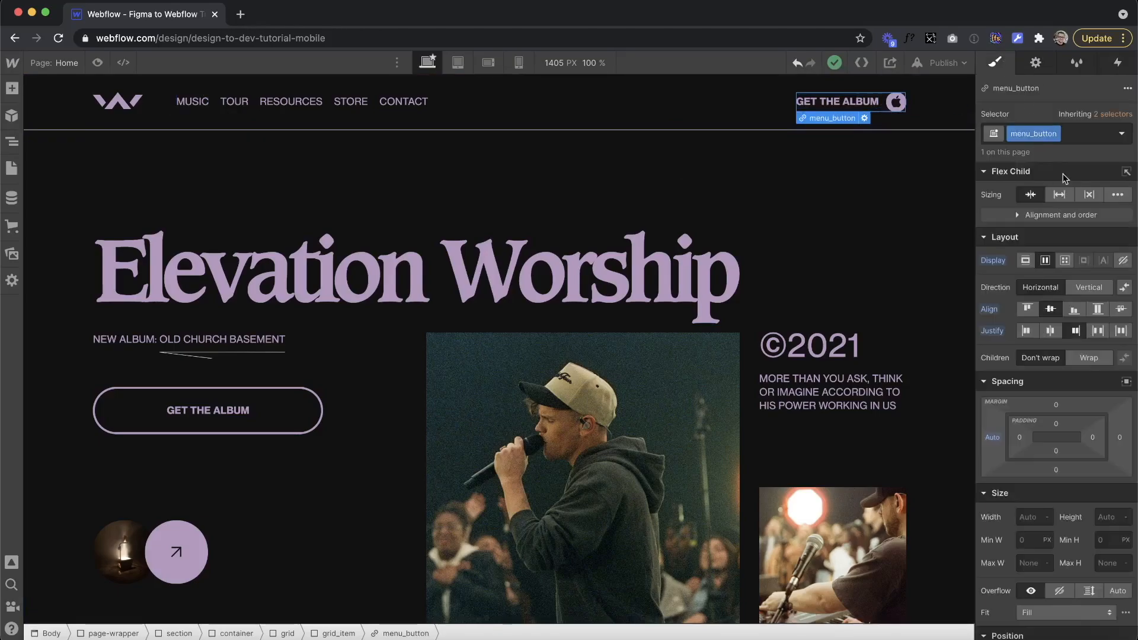
pyautogui.click(1122, 135)
pyautogui.click(1032, 192)
pyautogui.scroll(-5, 1020, 237)
pyautogui.scroll(5, 1027, 279)
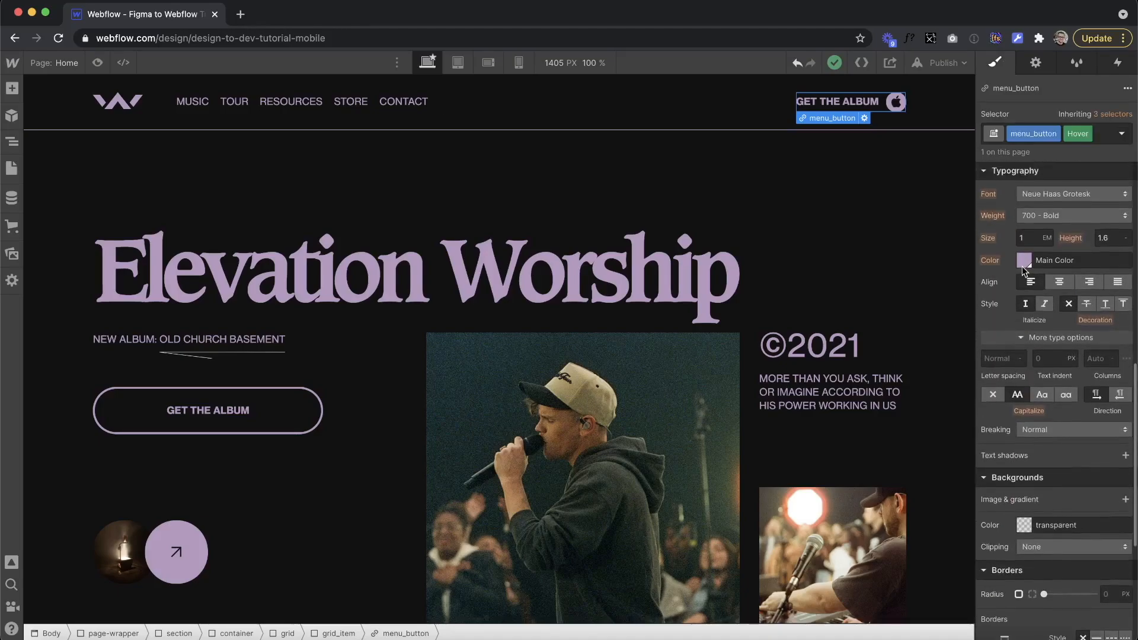
pyautogui.click(1025, 263)
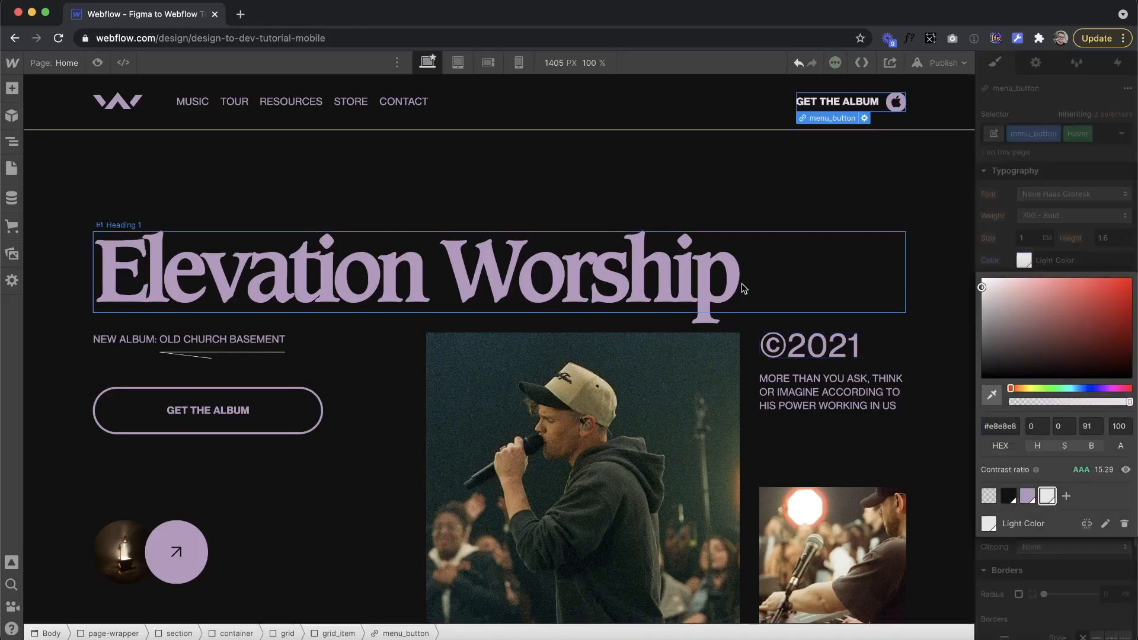
pyautogui.click(776, 249)
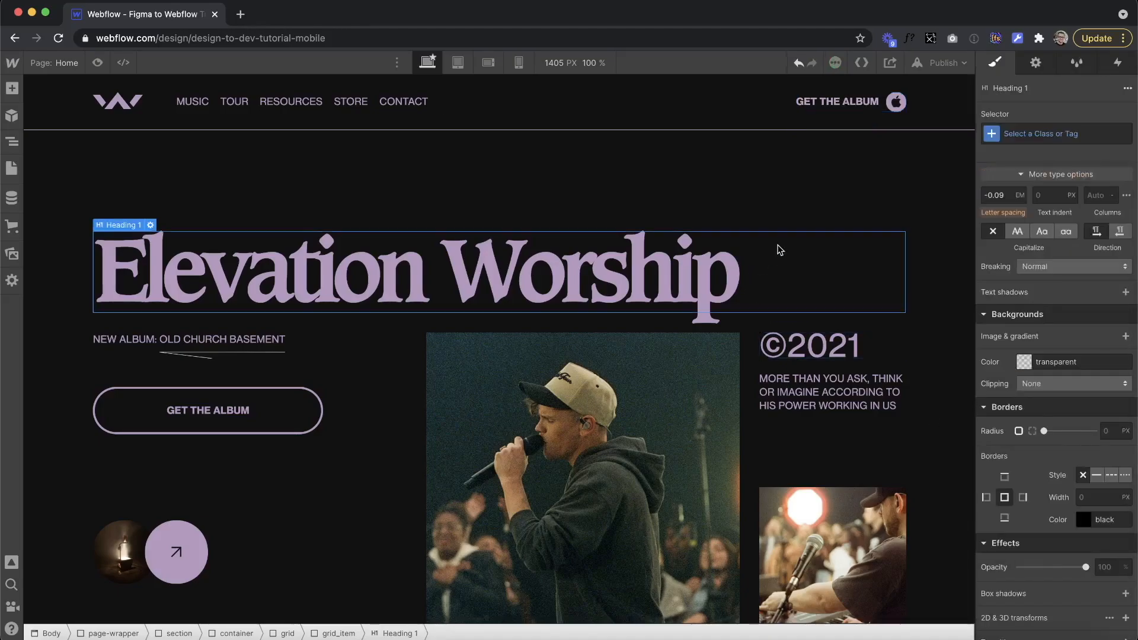
# Step: Add a 200 ms Font Color transition with ease easing to the menu_button's base state
pyautogui.click(884, 108)
pyautogui.scroll(-5, 1044, 433)
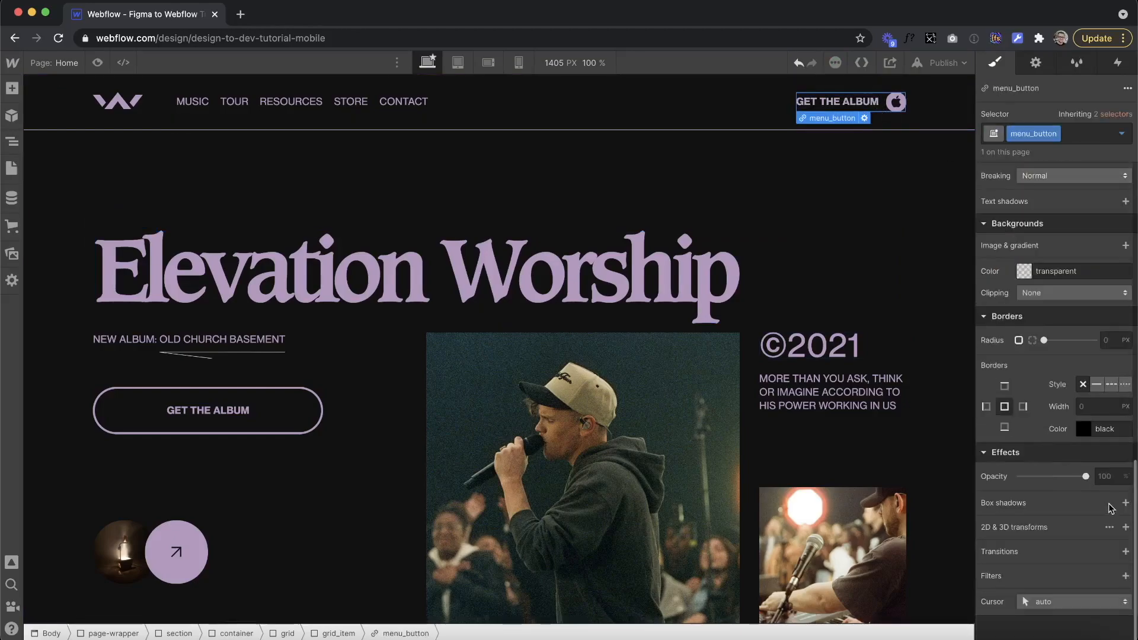
pyautogui.click(1120, 551)
pyautogui.click(1057, 495)
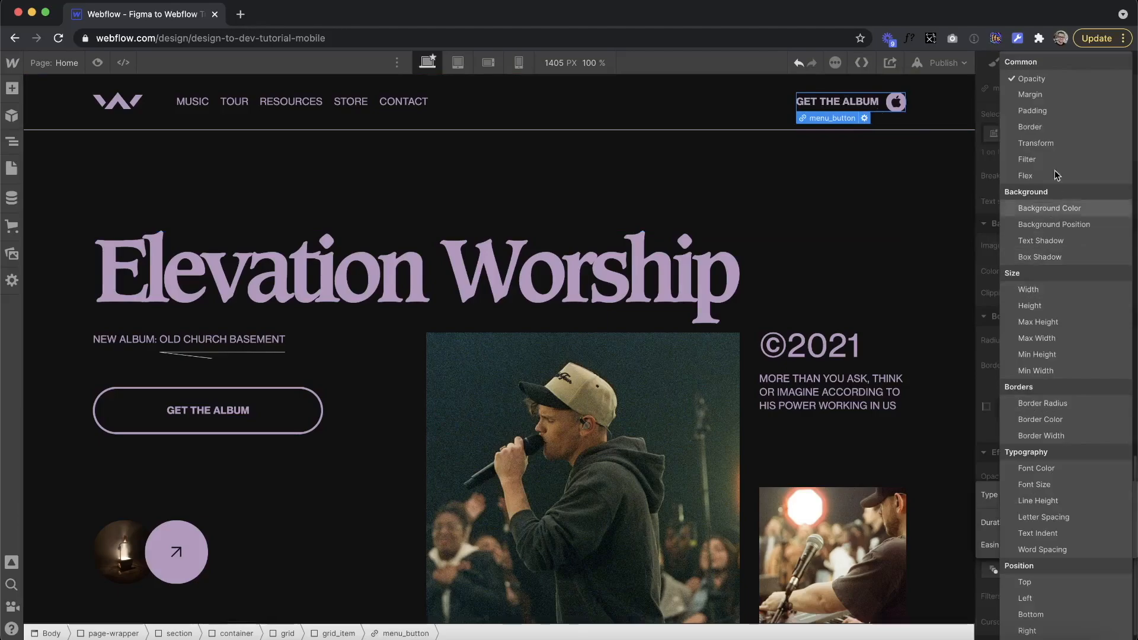
pyautogui.click(1056, 462)
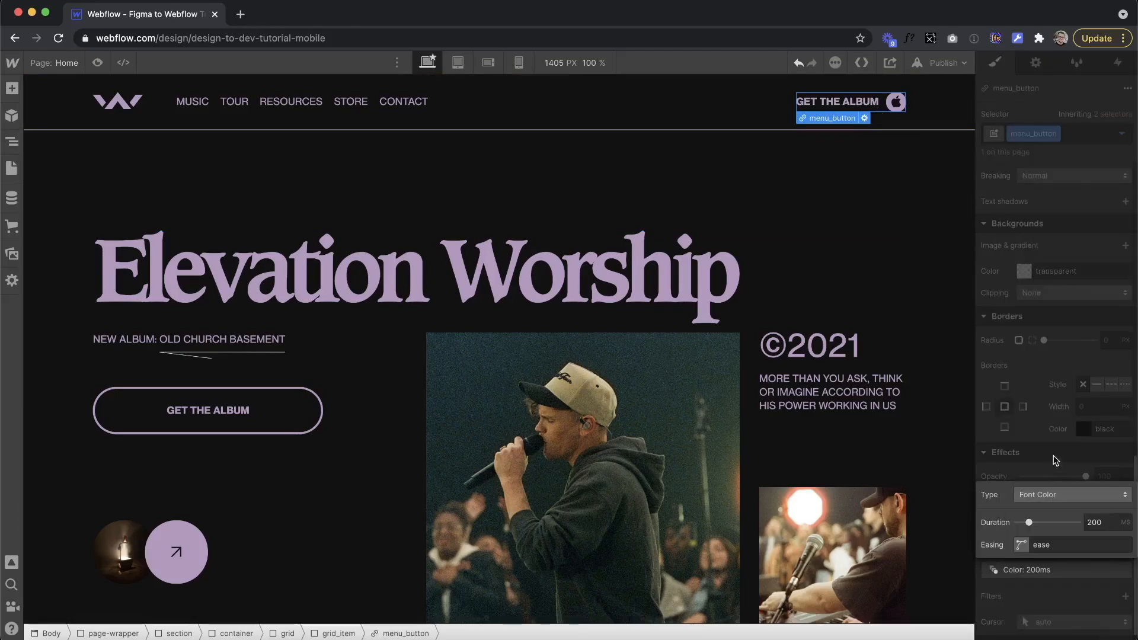
pyautogui.click(1056, 461)
pyautogui.click(741, 190)
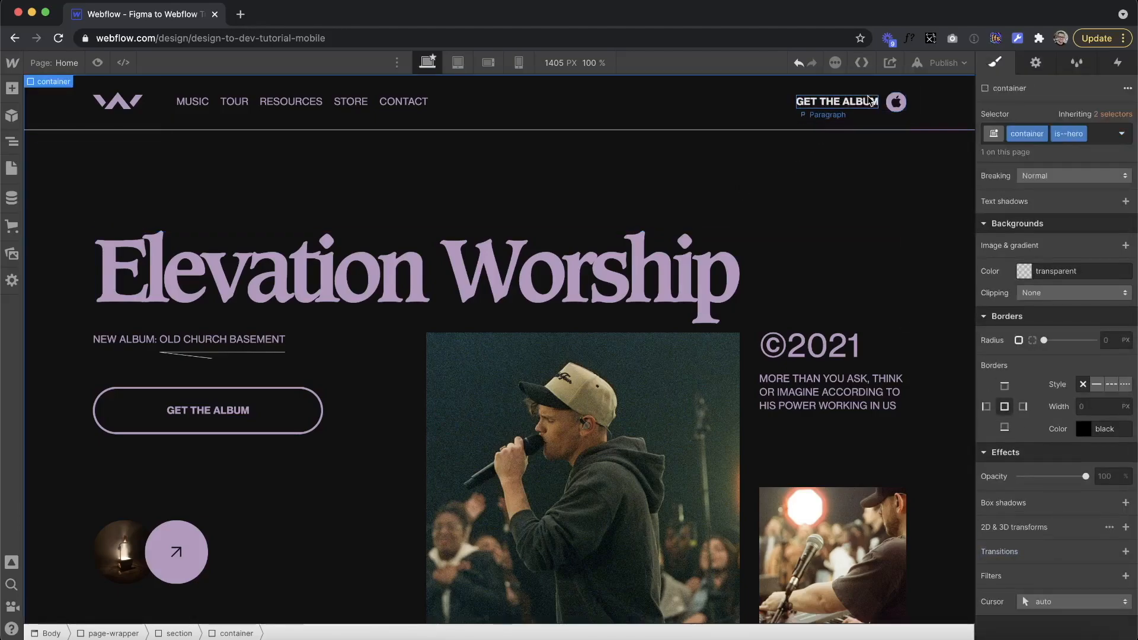
# Step: Copy the class name menu_button-circle from the circle around the navbar's Apple icon
pyautogui.click(896, 109)
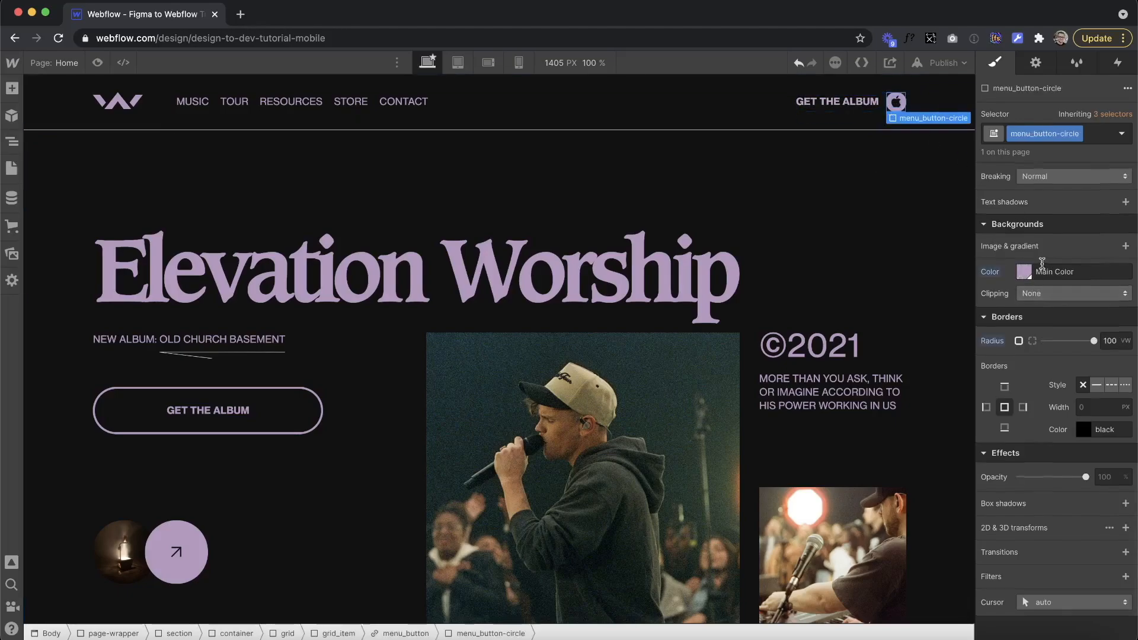
pyautogui.scroll(10, 1042, 263)
pyautogui.doubleClick(1037, 134)
pyautogui.press('super+c')
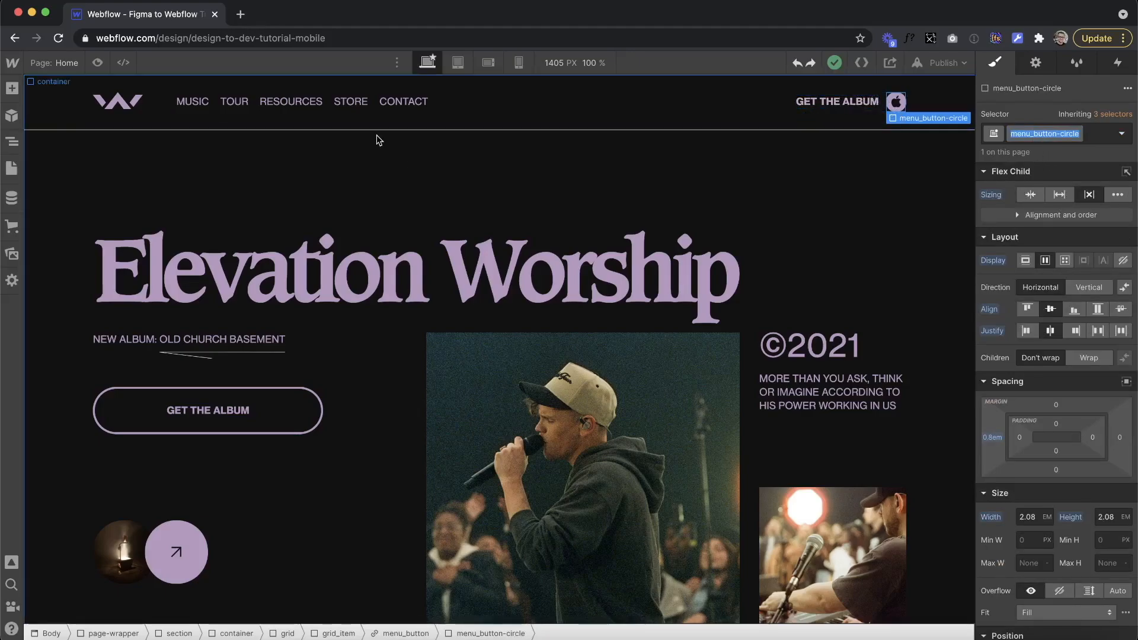
# Step: Open the code of the html embed inside the Global symbol for editing
pyautogui.click(8, 144)
pyautogui.doubleClick(74, 146)
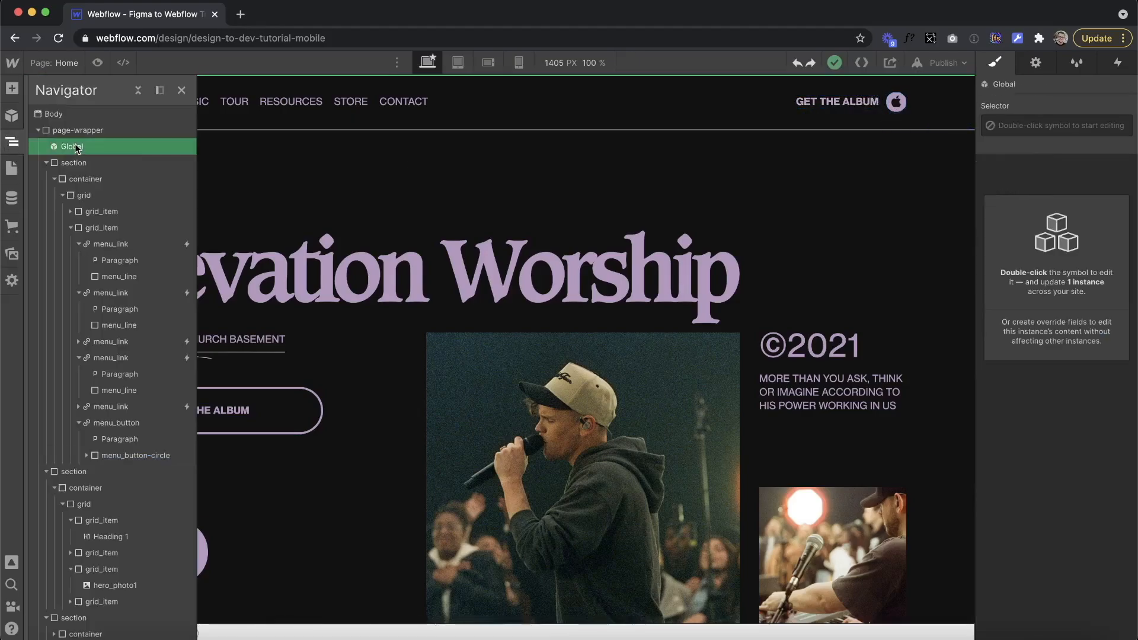
pyautogui.click(75, 163)
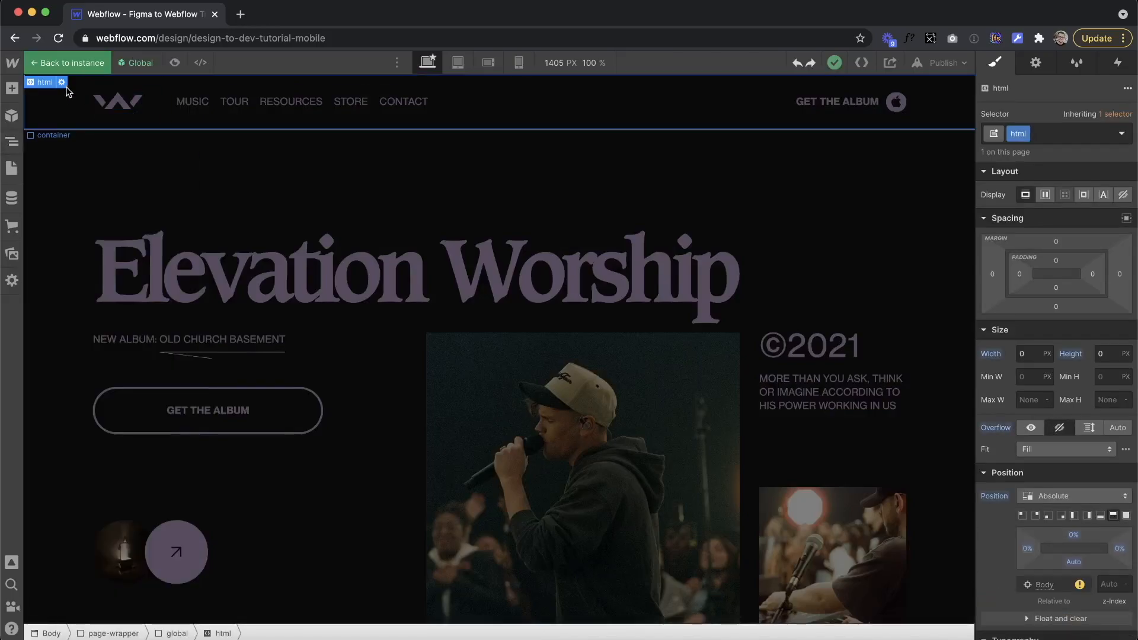
pyautogui.click(63, 81)
# Step: Add a .menu_button-circle CSS rule with background-color: currentColor after the a rule, and save the embed
pyautogui.press('Return')
pyautogui.press('Return')
pyautogui.write('.')
pyautogui.press('super+v')
pyautogui.write('{')
pyautogui.press('Return')
pyautogui.press('Return')
pyautogui.write('}')
pyautogui.write('background-co')
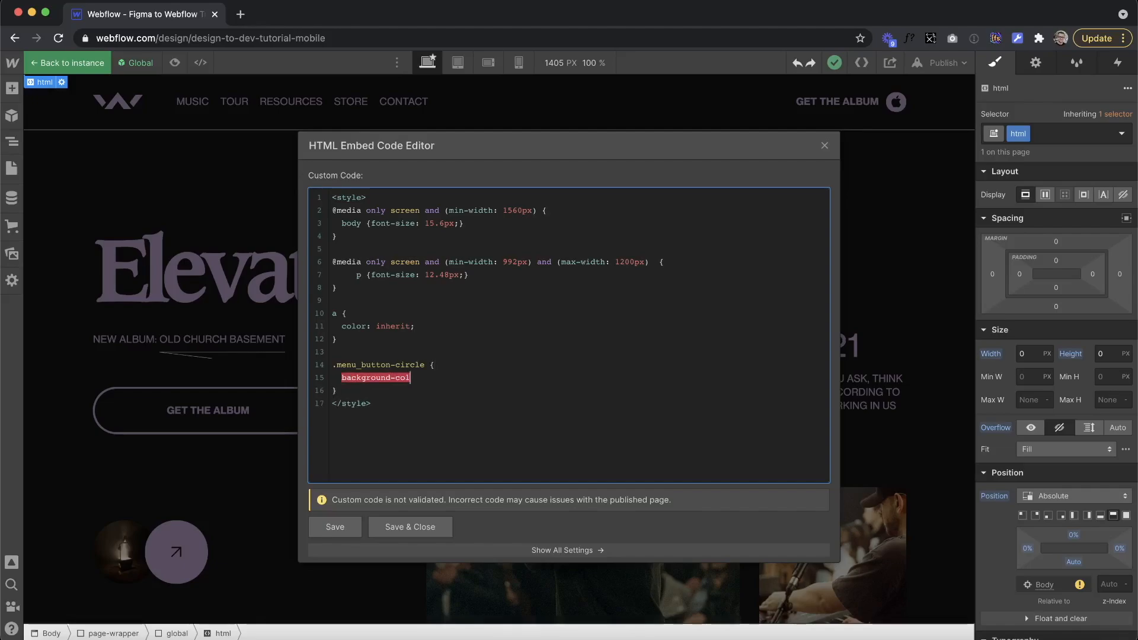
pyautogui.write('lor: currentColor')
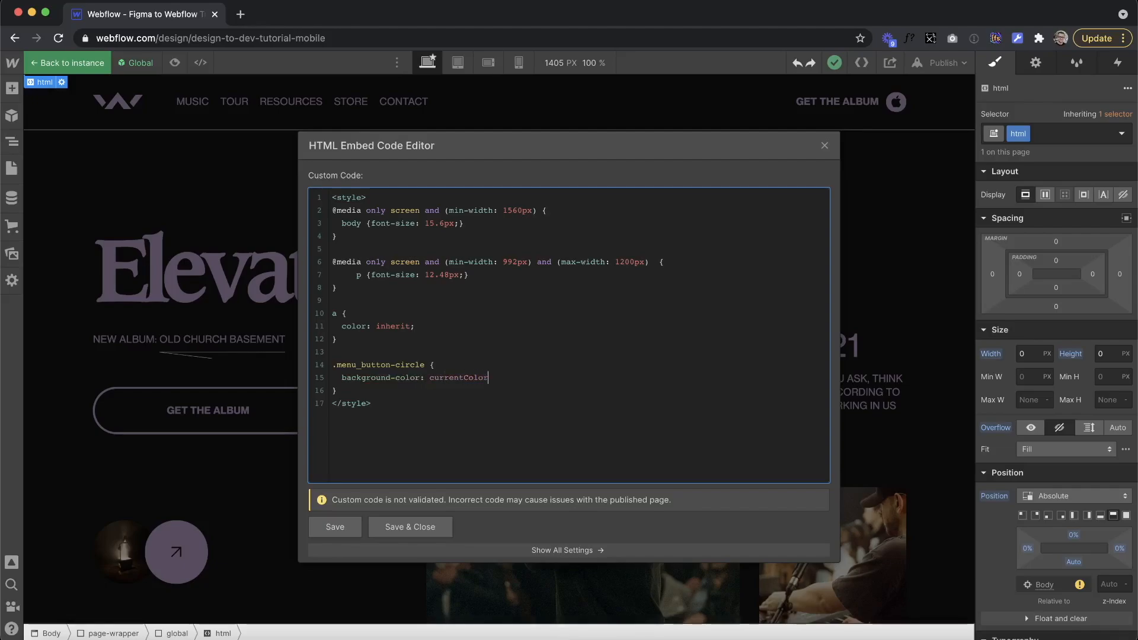
pyautogui.click(411, 526)
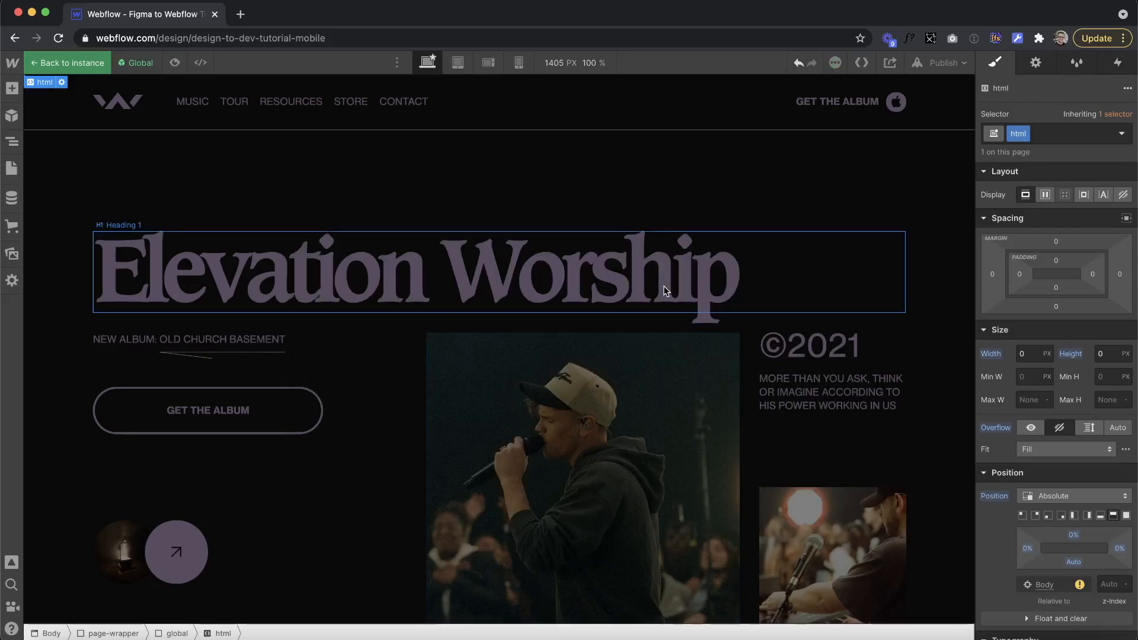
# Step: Add a div block above the text inside the hero's main-button and give it the class main-button_circle
pyautogui.click(666, 287)
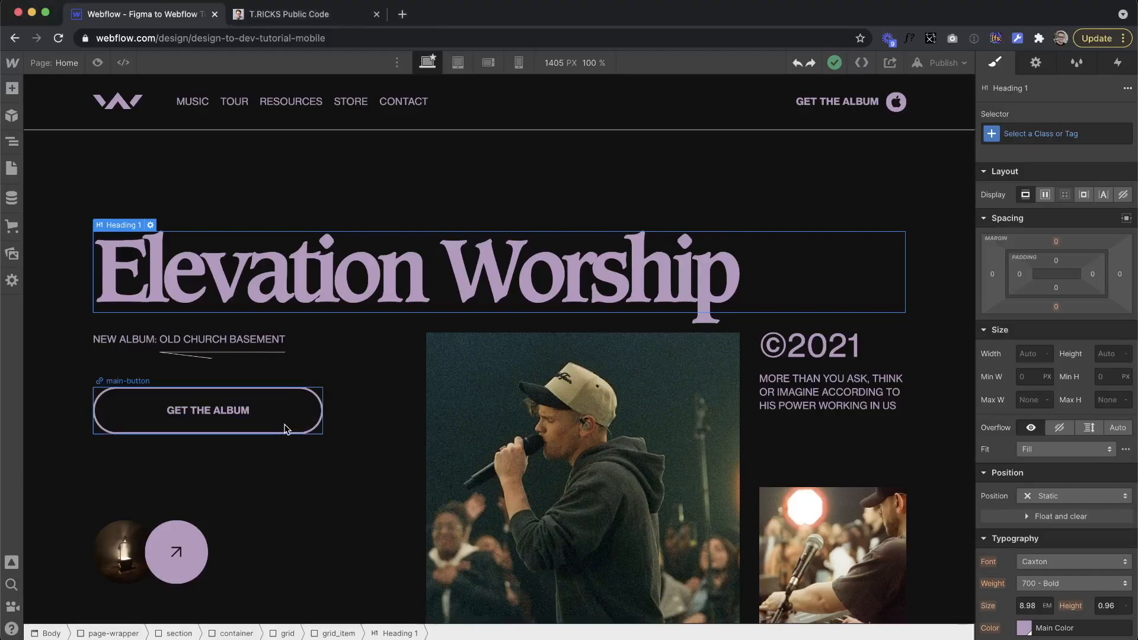
pyautogui.click(287, 429)
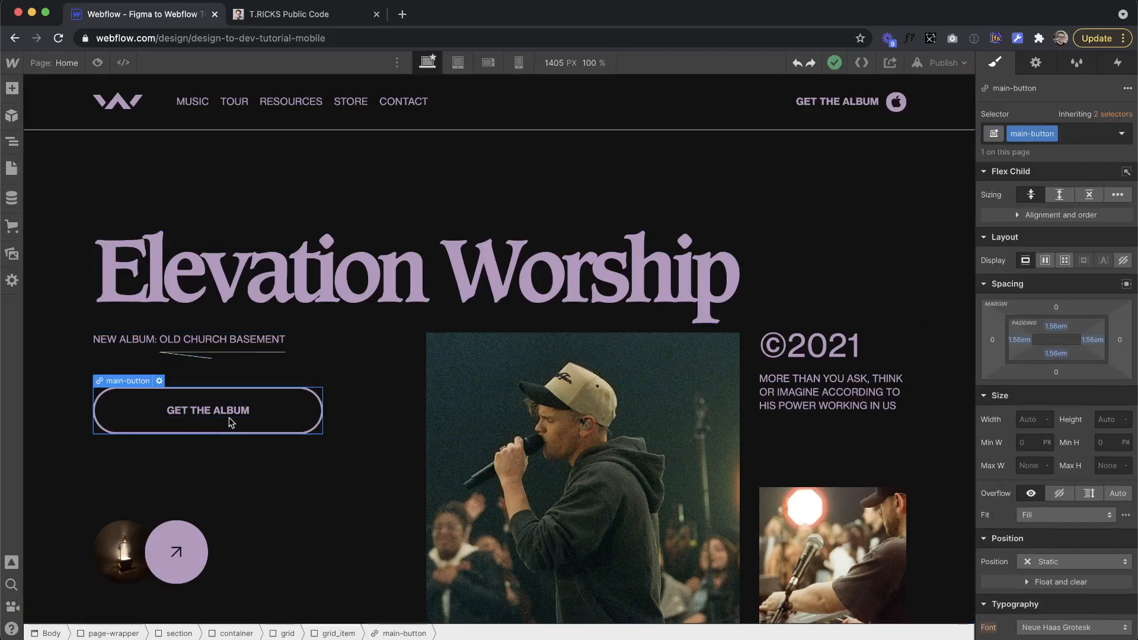
pyautogui.click(11, 89)
pyautogui.moveTo(101, 379); pyautogui.dragTo(223, 409)
pyautogui.click(1035, 132)
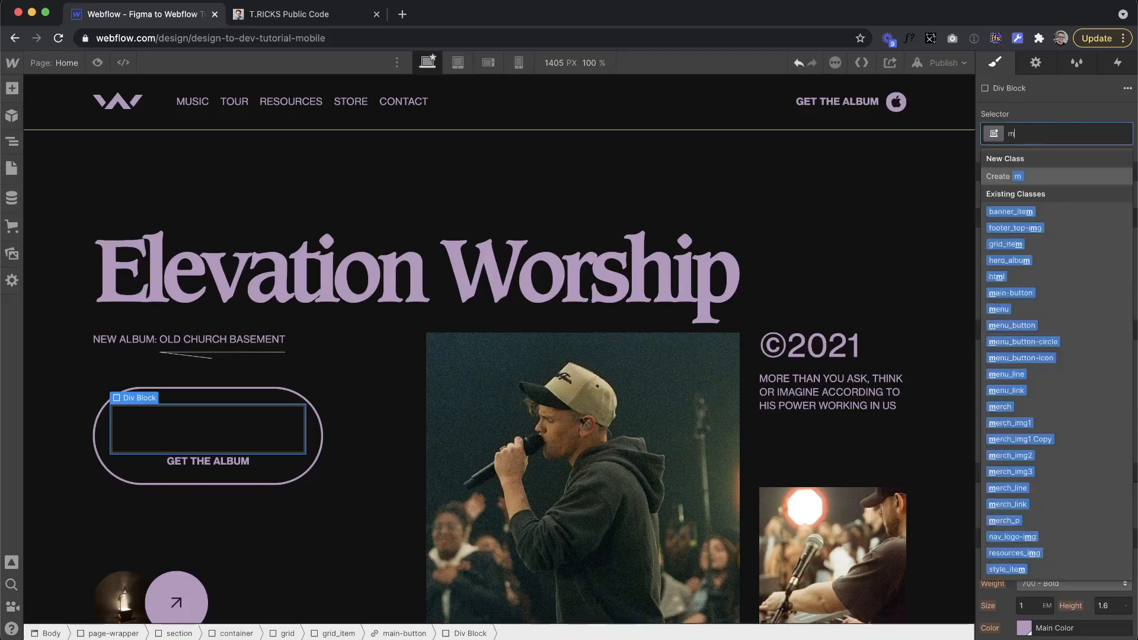
pyautogui.write('main-but')
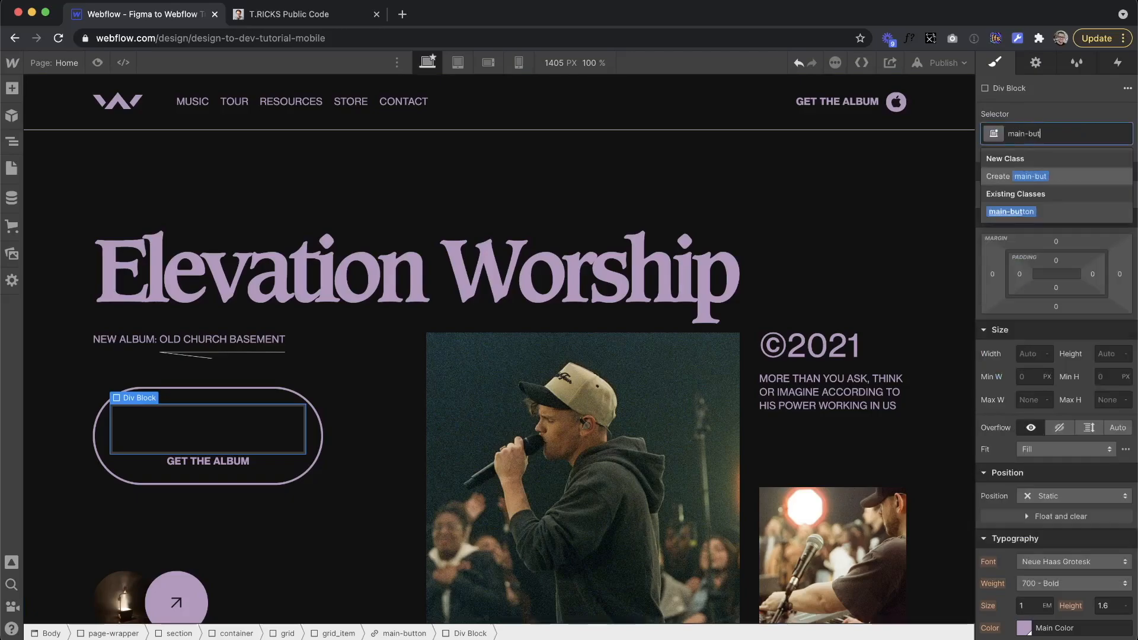
pyautogui.write('ton_c')
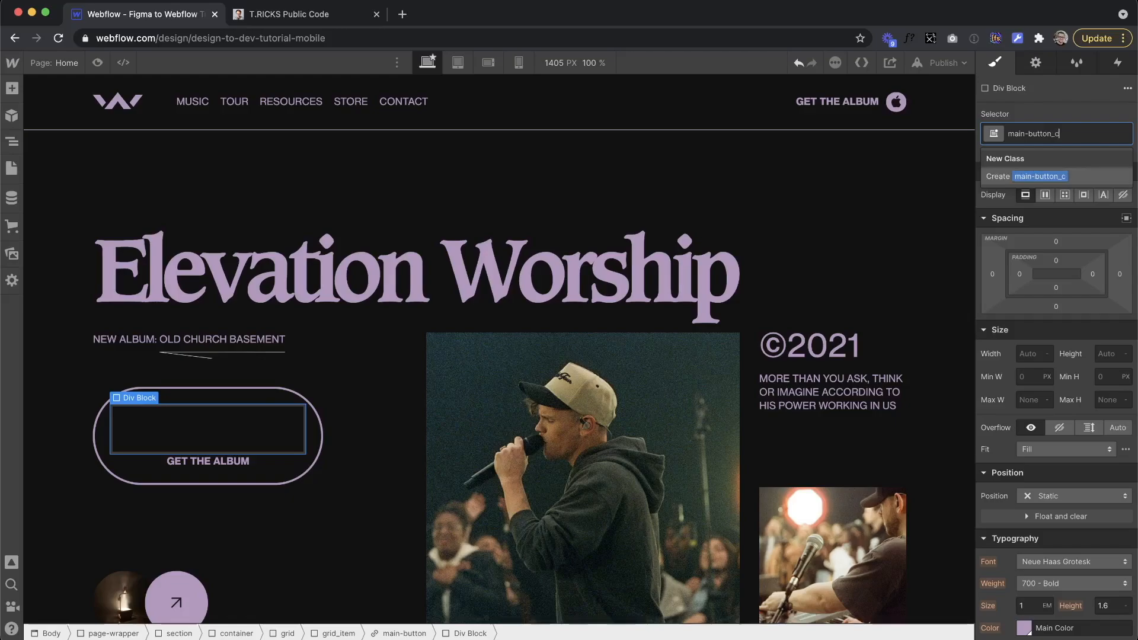
pyautogui.write('ircle')
pyautogui.press('Return')
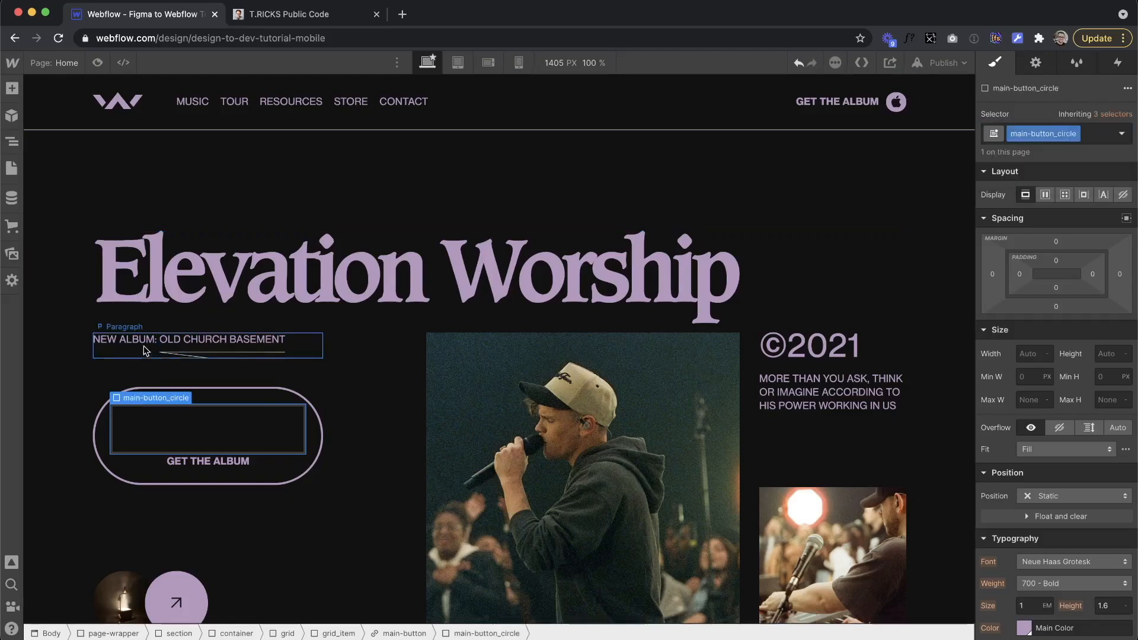
# Step: Set main-button's position to Relative and main-button_circle's position to Absolute with the full-width top preset
pyautogui.click(103, 445)
pyautogui.click(1055, 561)
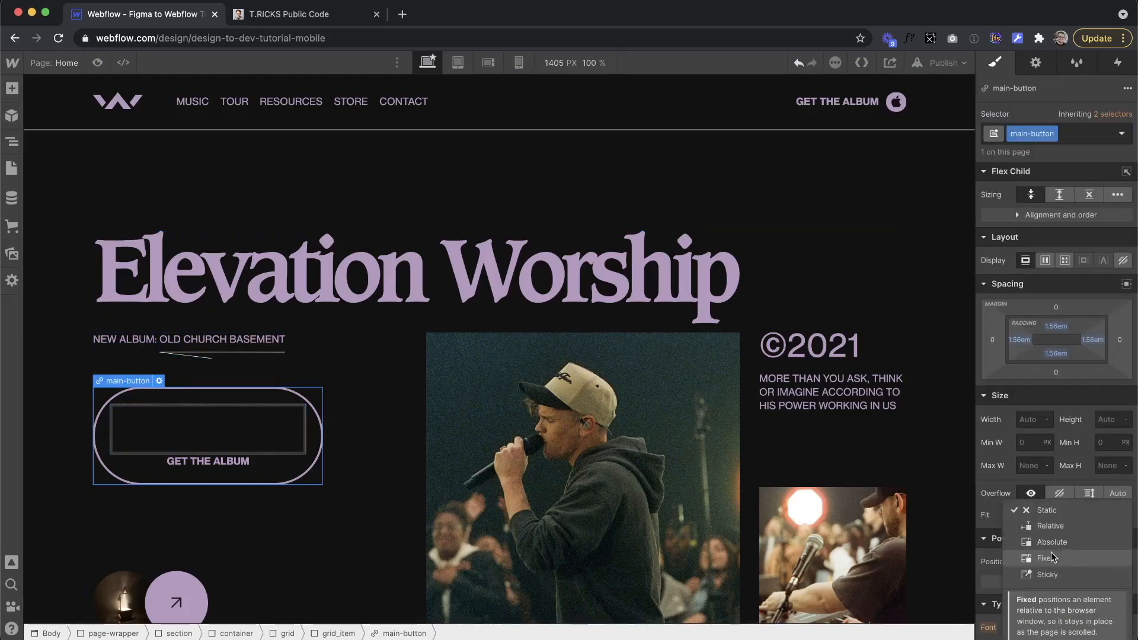
pyautogui.click(1045, 531)
pyautogui.click(223, 418)
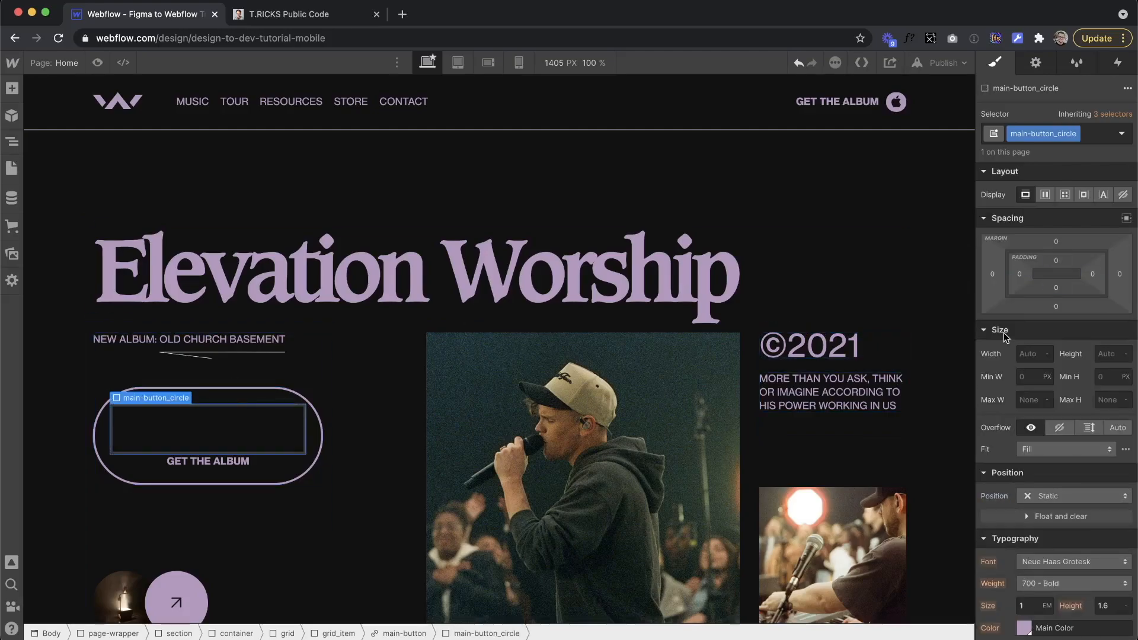
pyautogui.click(1066, 496)
pyautogui.click(1061, 533)
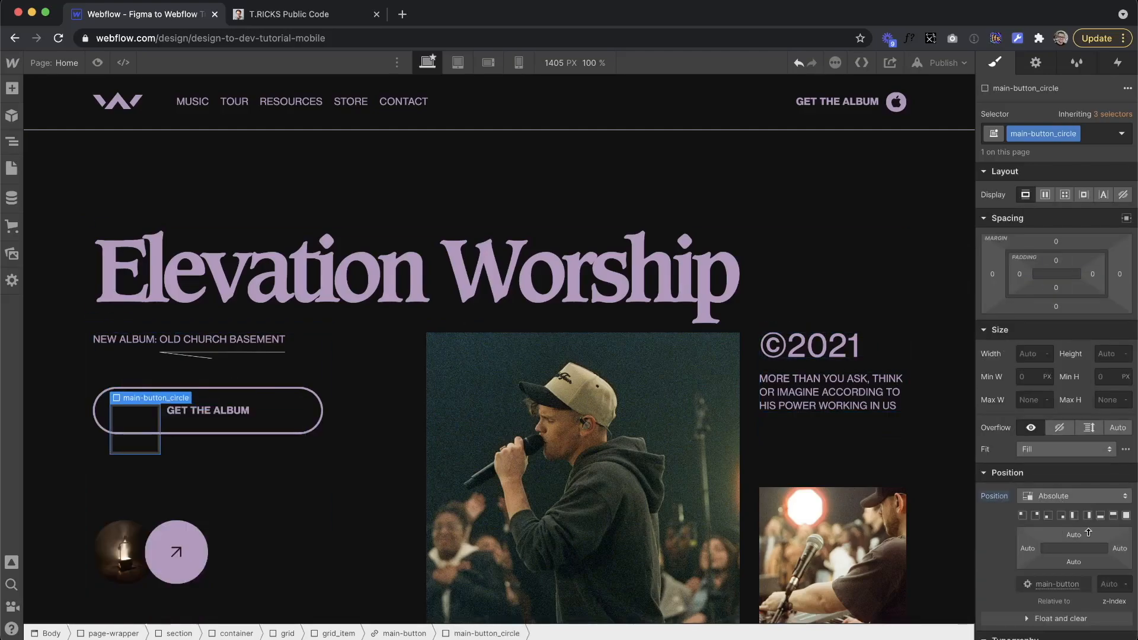
pyautogui.click(1113, 515)
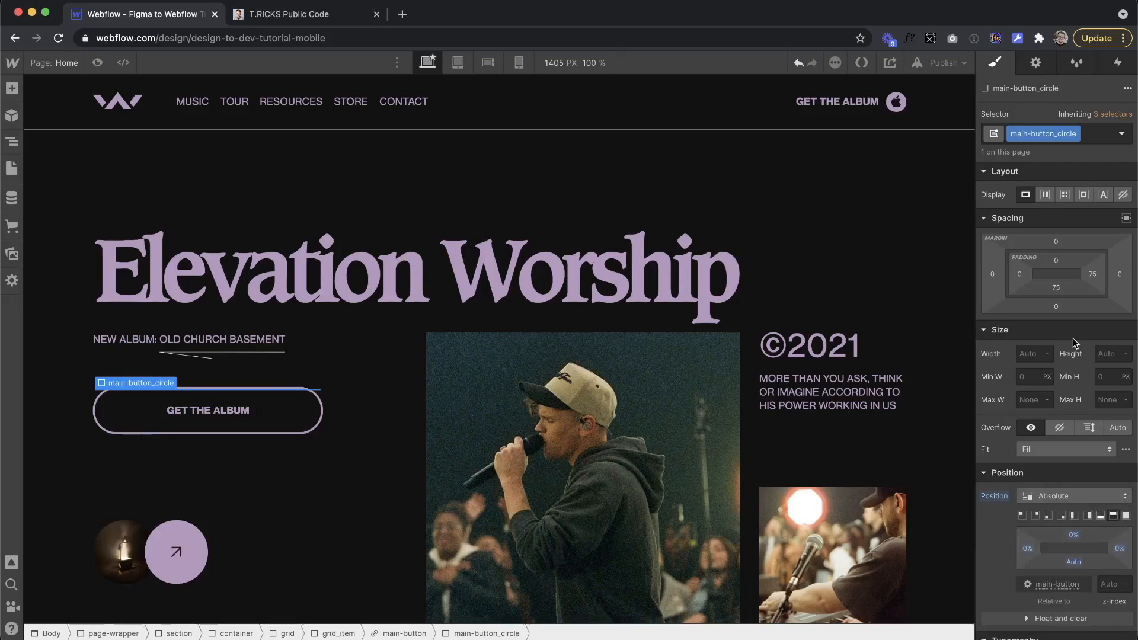
# Step: Give main-button_circle a width of 100% and a top padding of 100%
pyautogui.click(1022, 354)
pyautogui.write('100%')
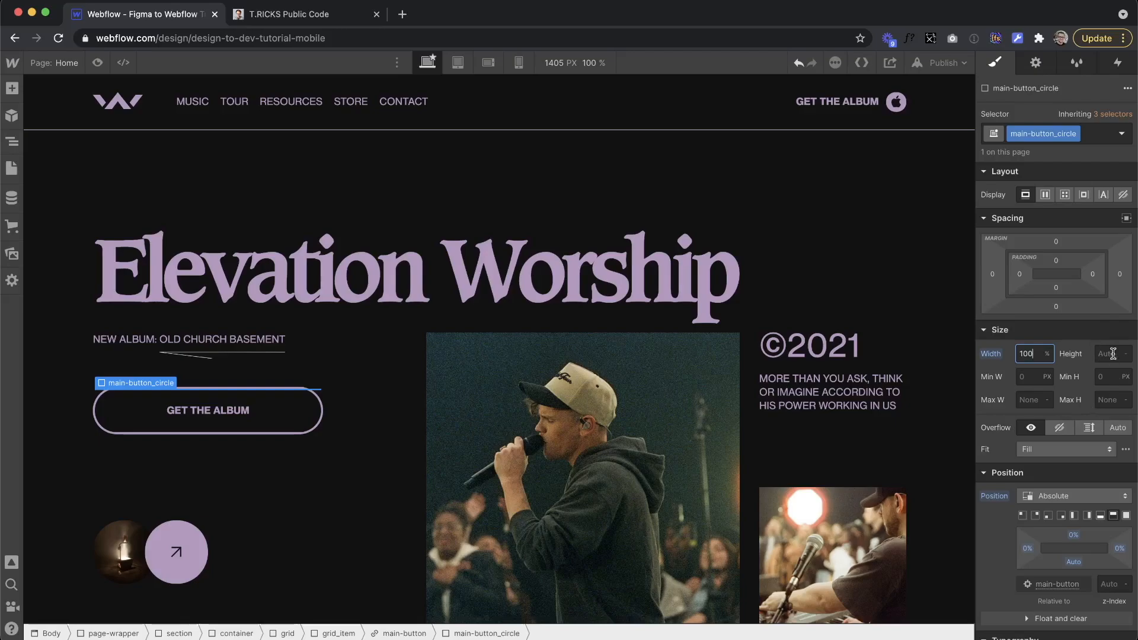
pyautogui.click(1057, 261)
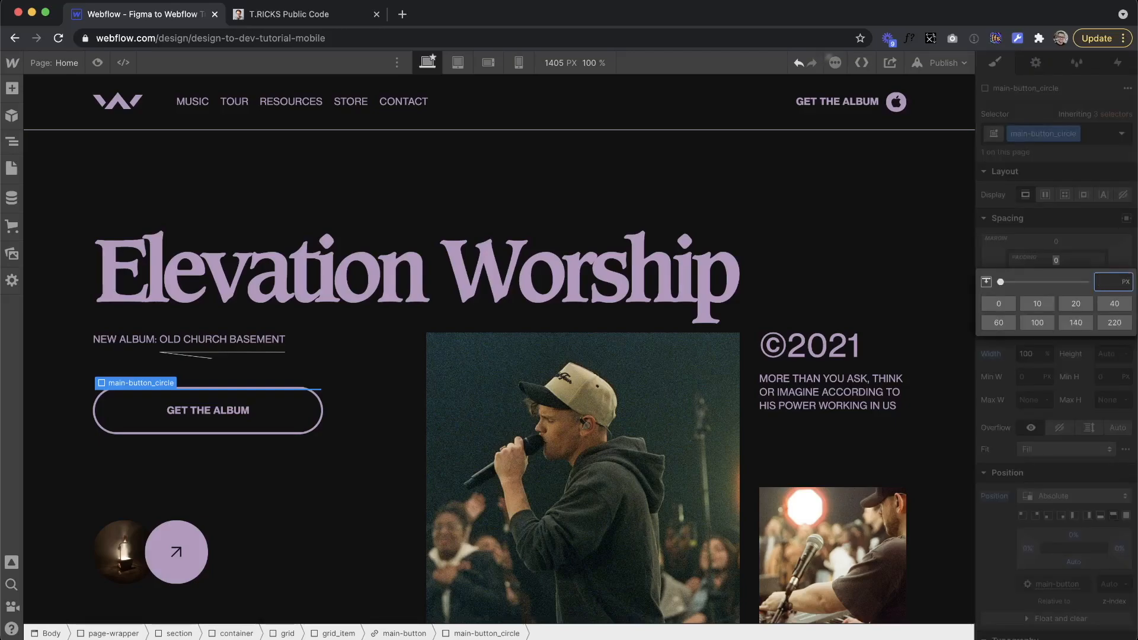
pyautogui.write('100%')
pyautogui.press('Return')
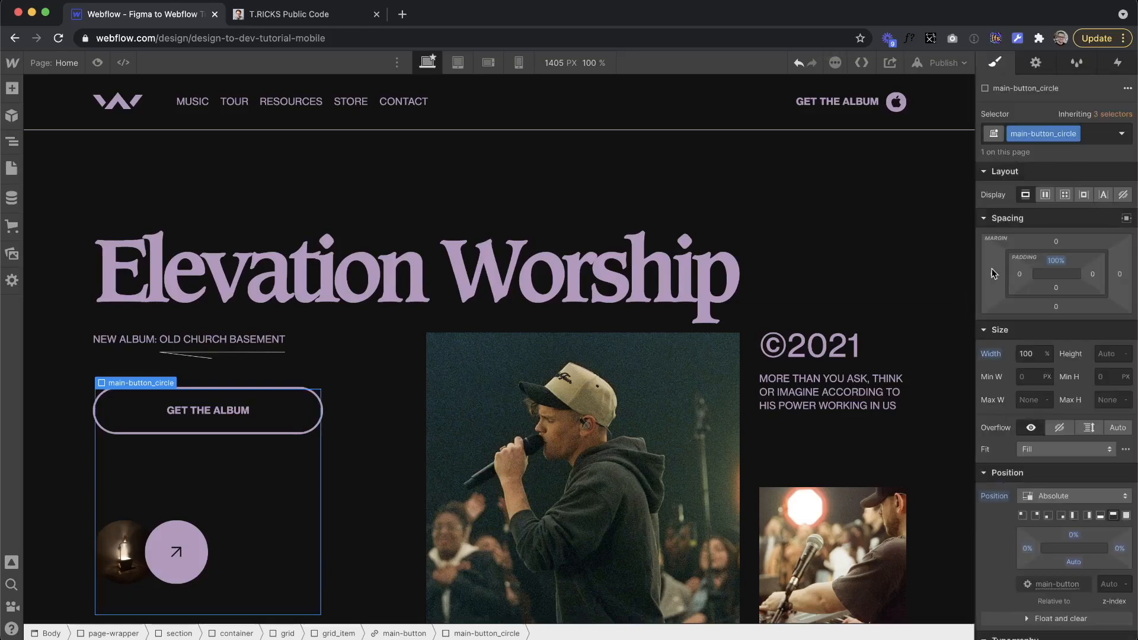
# Step: Fill main-button_circle with the Main Color swatch and set its border radius to 100 VW
pyautogui.scroll(-10, 1055, 381)
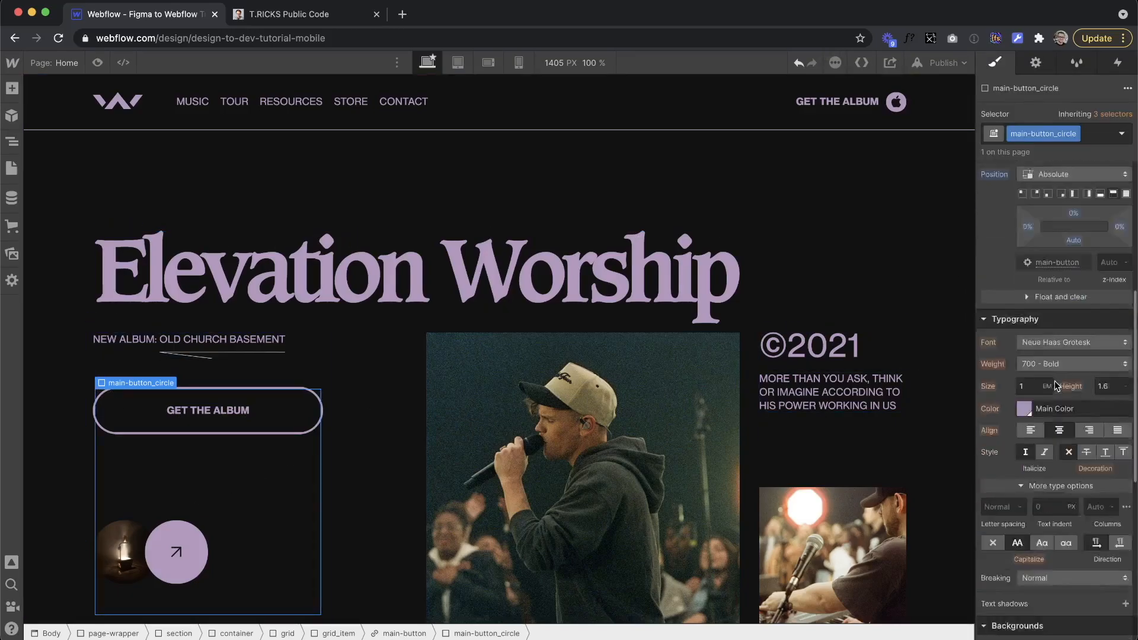
pyautogui.click(1023, 321)
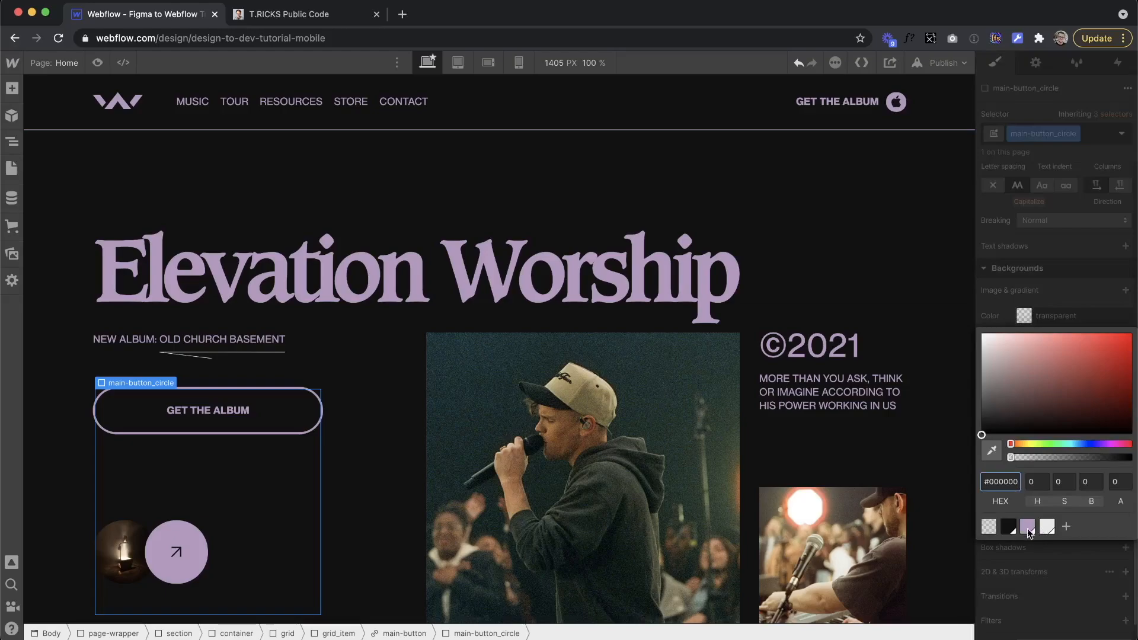
pyautogui.click(1028, 528)
pyautogui.click(1045, 245)
pyautogui.click(1126, 385)
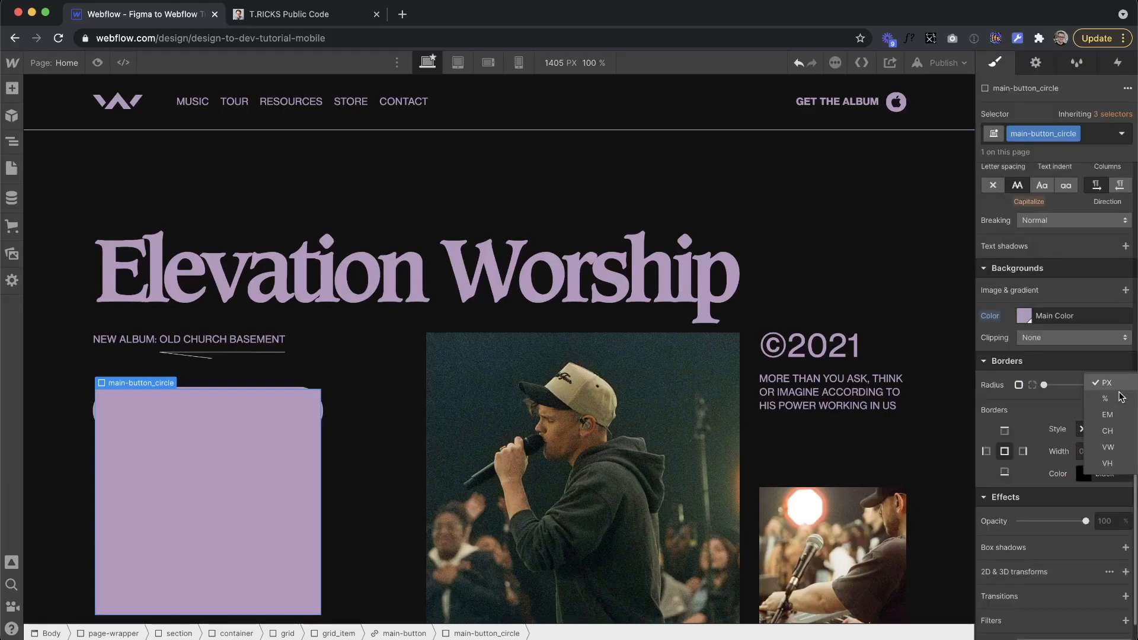
pyautogui.click(1107, 386)
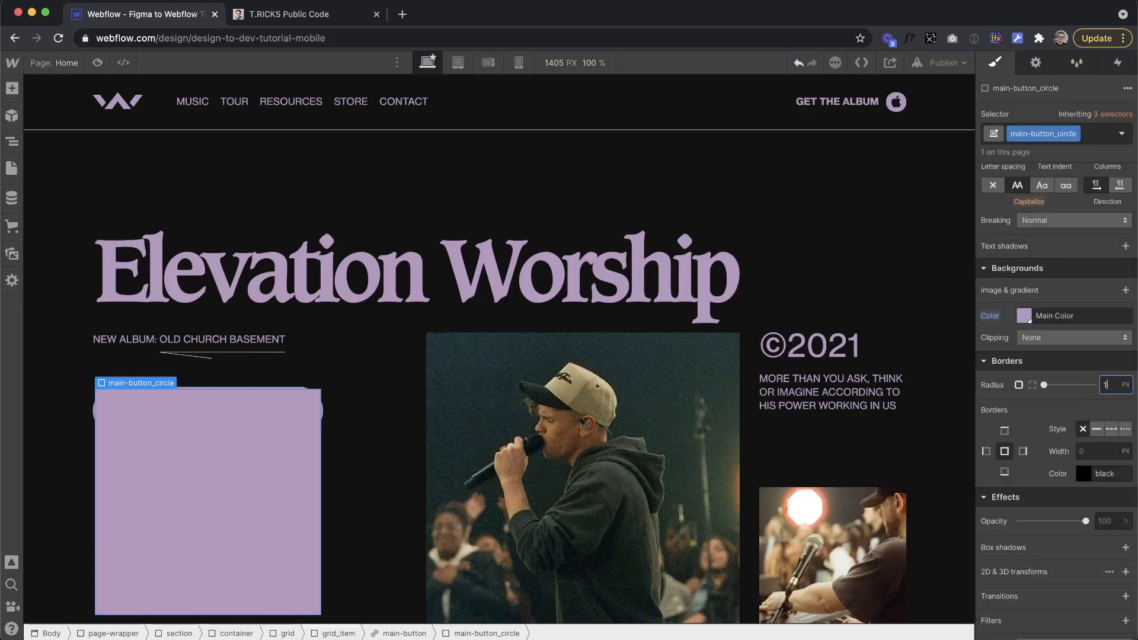
pyautogui.press('Return')
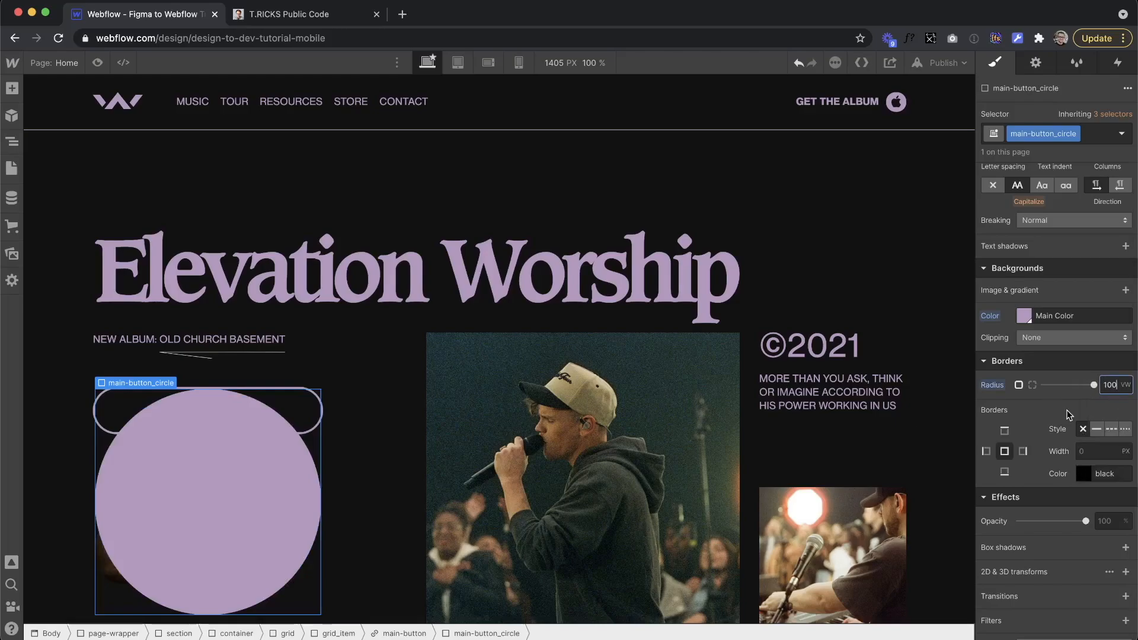
# Step: Set the overflow of the hero's main-button to hidden
pyautogui.click(291, 423)
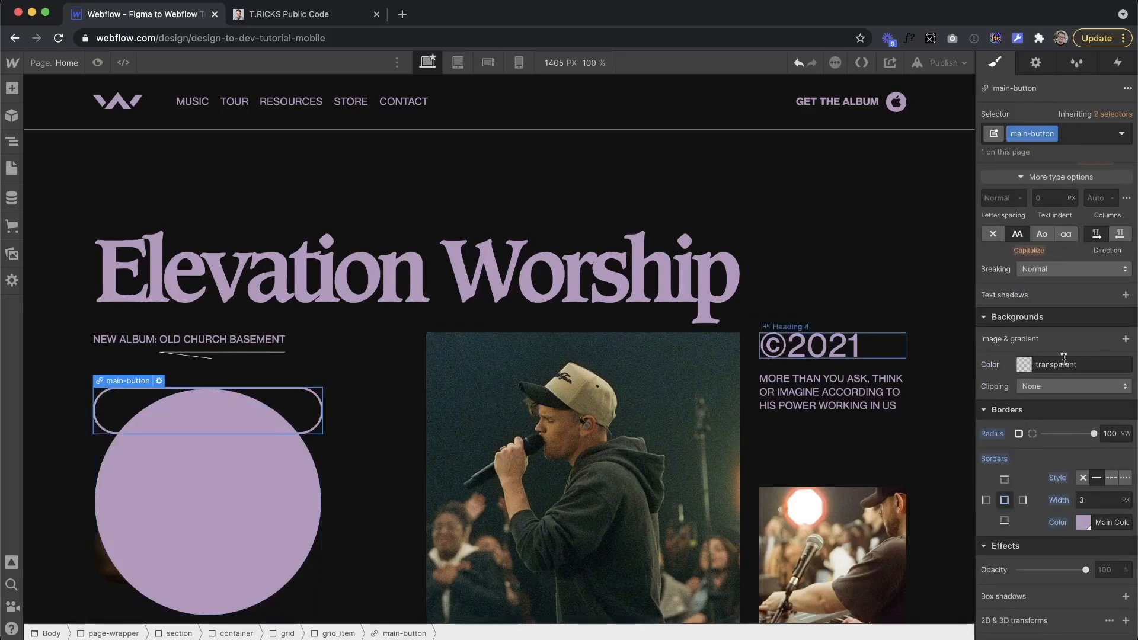
pyautogui.scroll(10, 1049, 315)
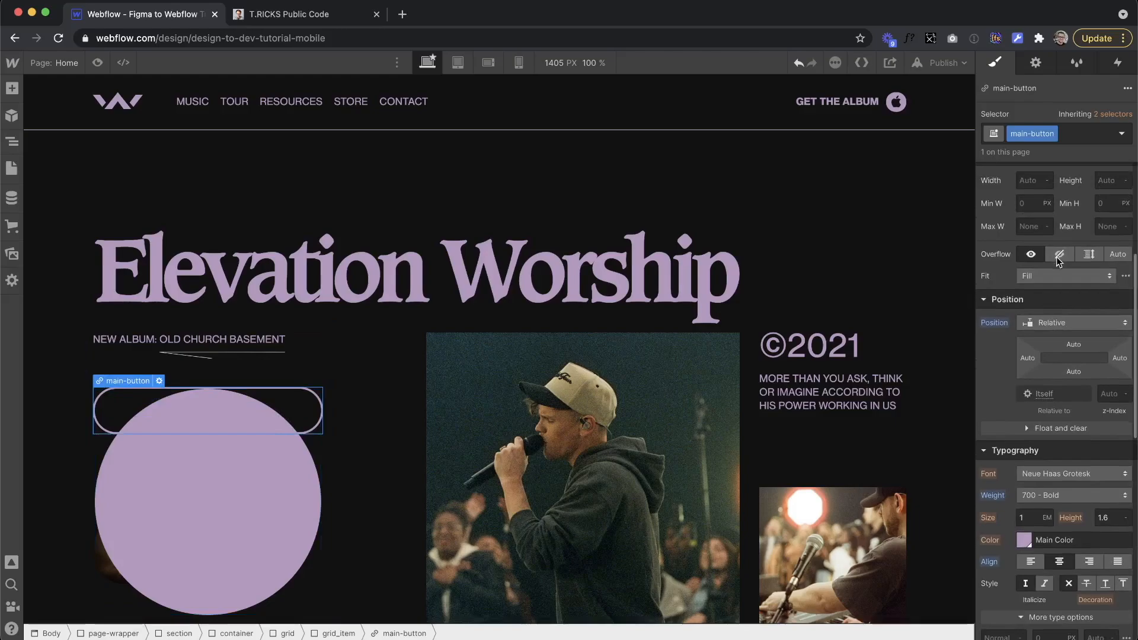
pyautogui.click(1059, 255)
# Step: Add a Move transform to main-button_circle with a Y offset of -100%
pyautogui.click(235, 416)
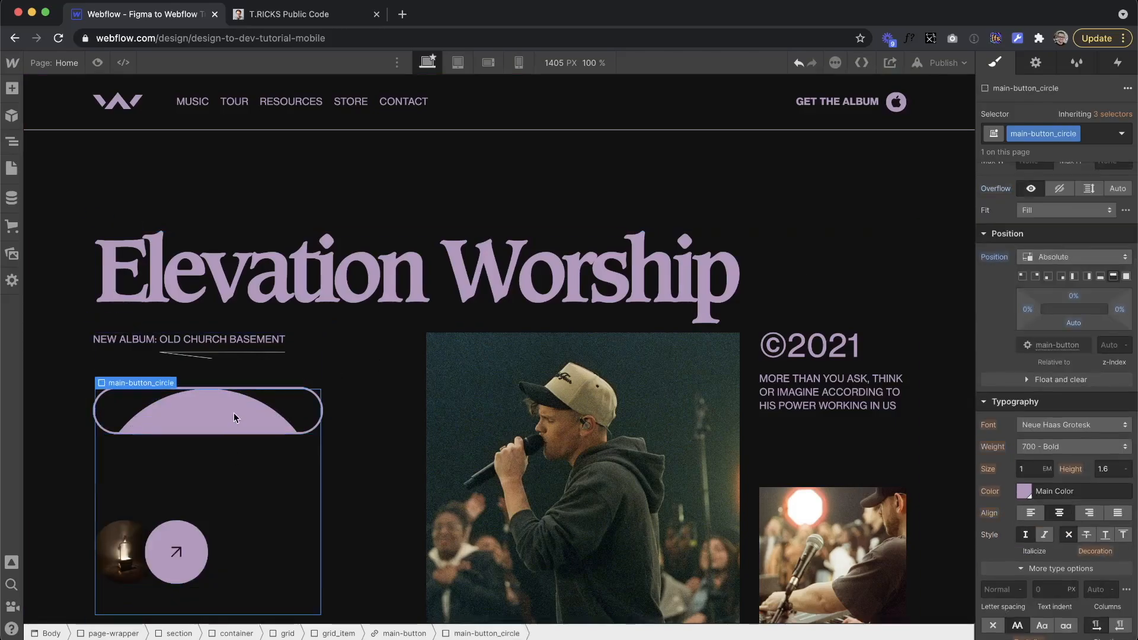
pyautogui.scroll(-8, 1067, 379)
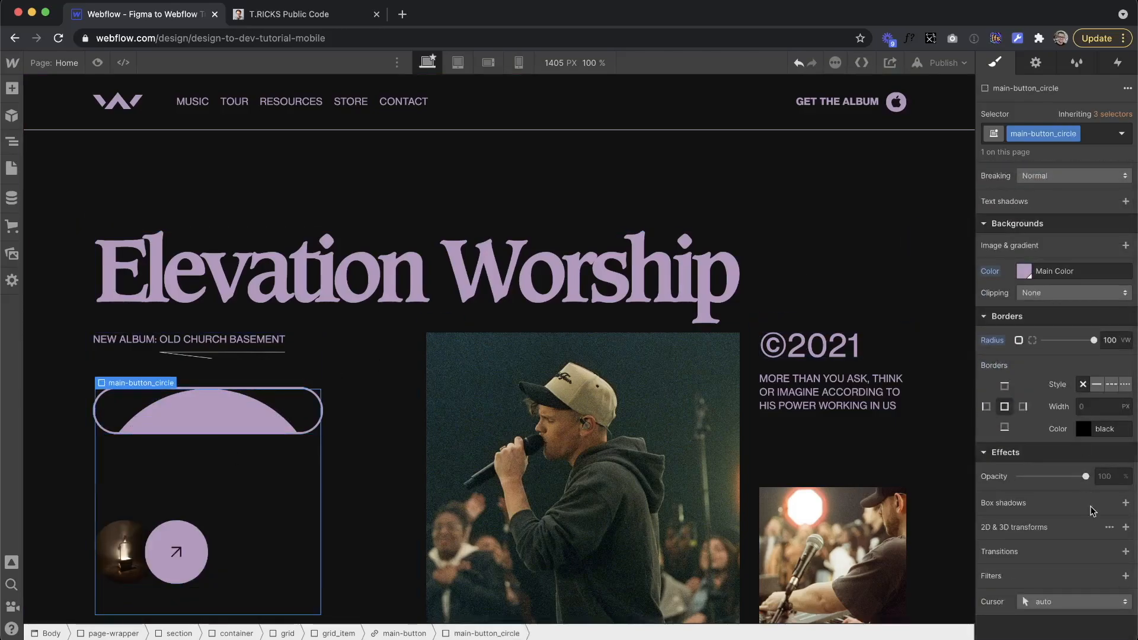
pyautogui.click(1126, 527)
pyautogui.click(1107, 495)
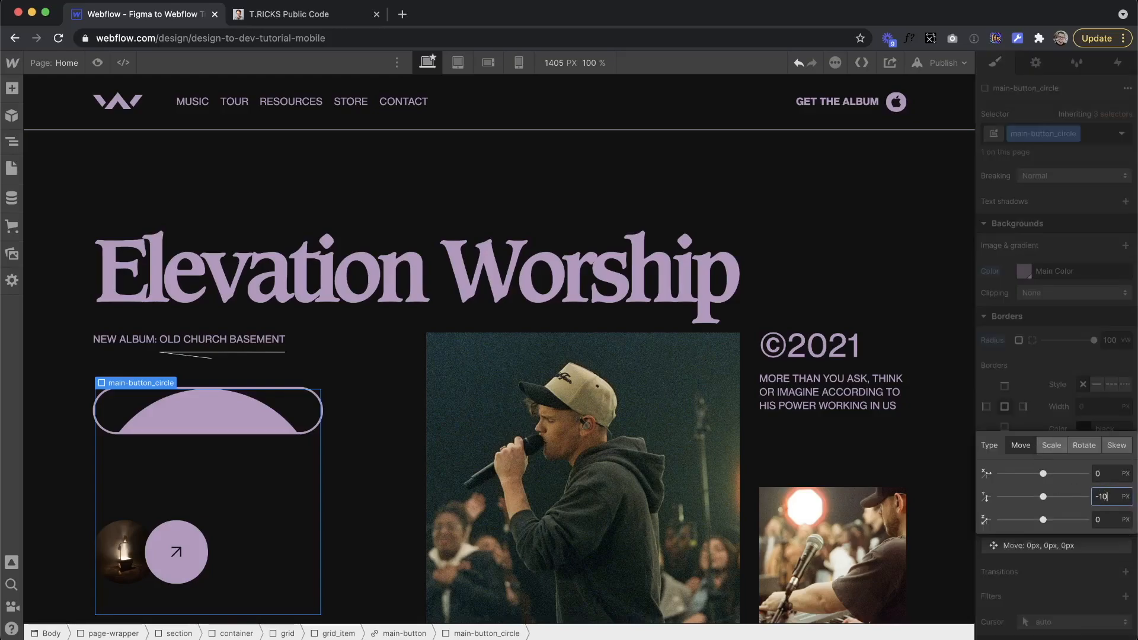
pyautogui.write('-100%')
pyautogui.press('Return')
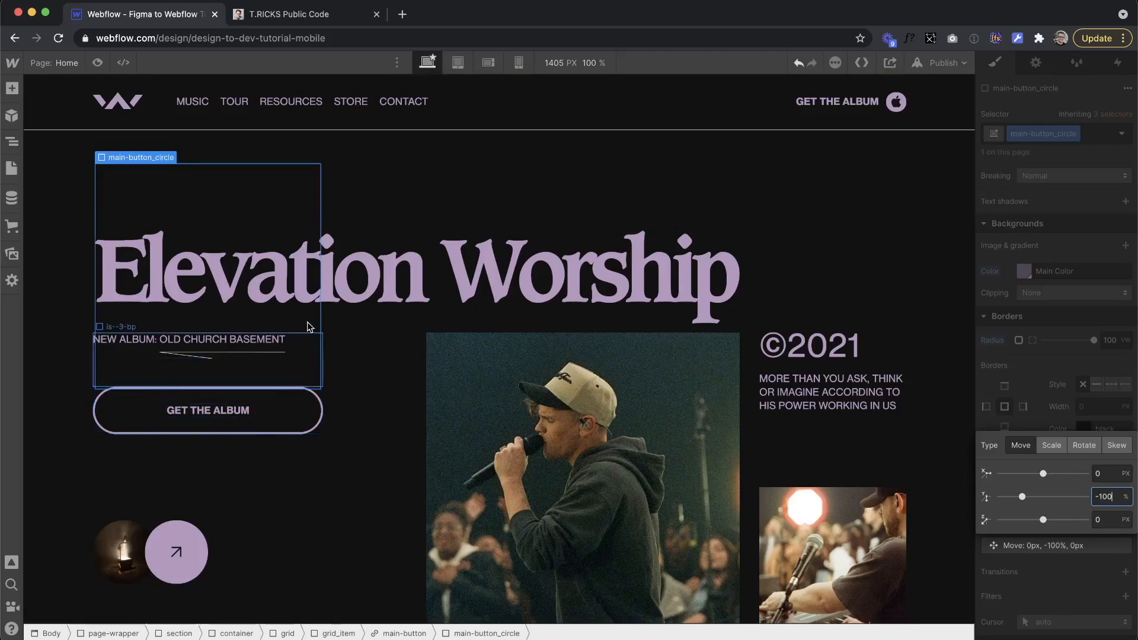
pyautogui.click(1051, 328)
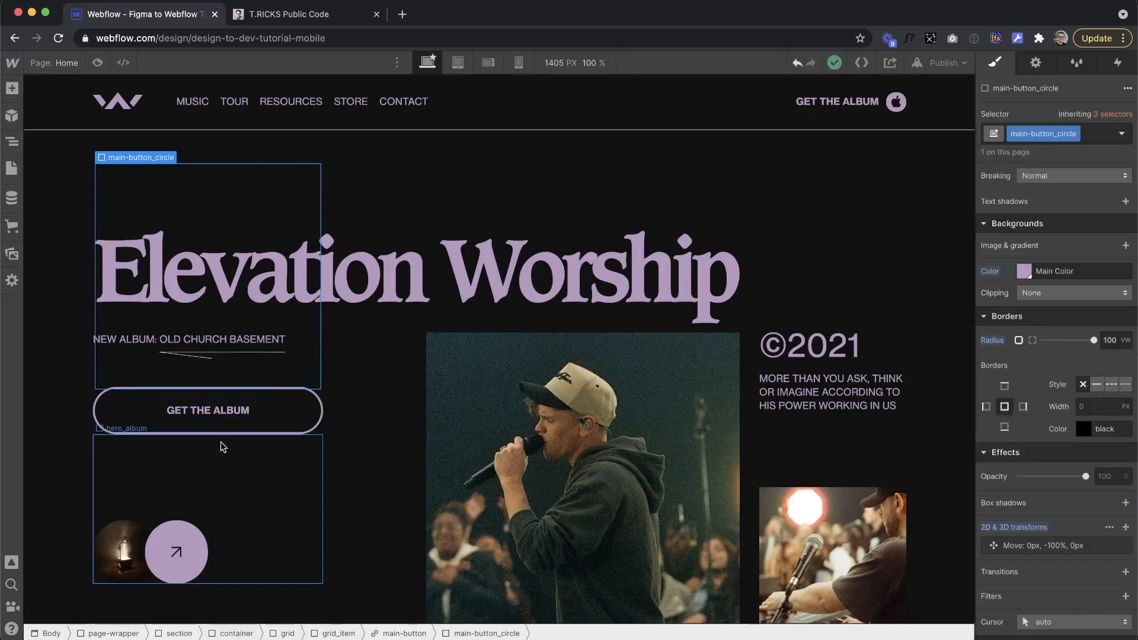
# Step: Copy the class name main-button_circle and set that element's z-index to 1
pyautogui.scroll(3, 1051, 312)
pyautogui.scroll(4, 1051, 313)
pyautogui.click(1044, 134)
pyautogui.click(1029, 107)
pyautogui.scroll(8, 1085, 372)
pyautogui.click(1115, 412)
pyautogui.write('1')
# Step: Give the GET THE ALBUM paragraph inside the main button the class main-button_p
pyautogui.click(272, 410)
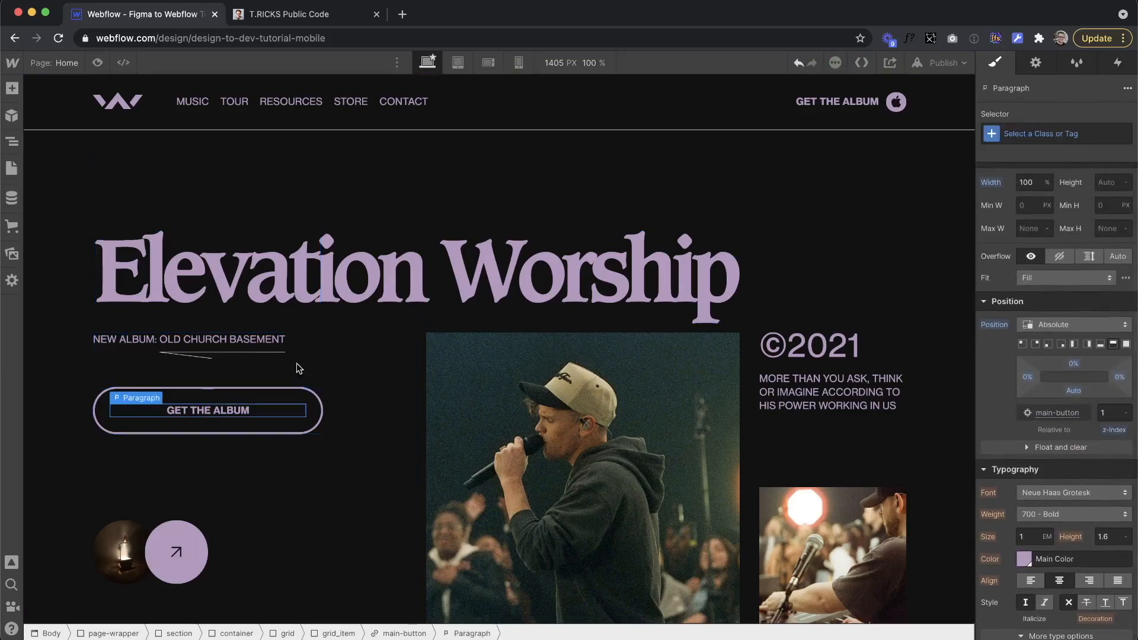
pyautogui.click(1064, 135)
pyautogui.write('main-button_circl')
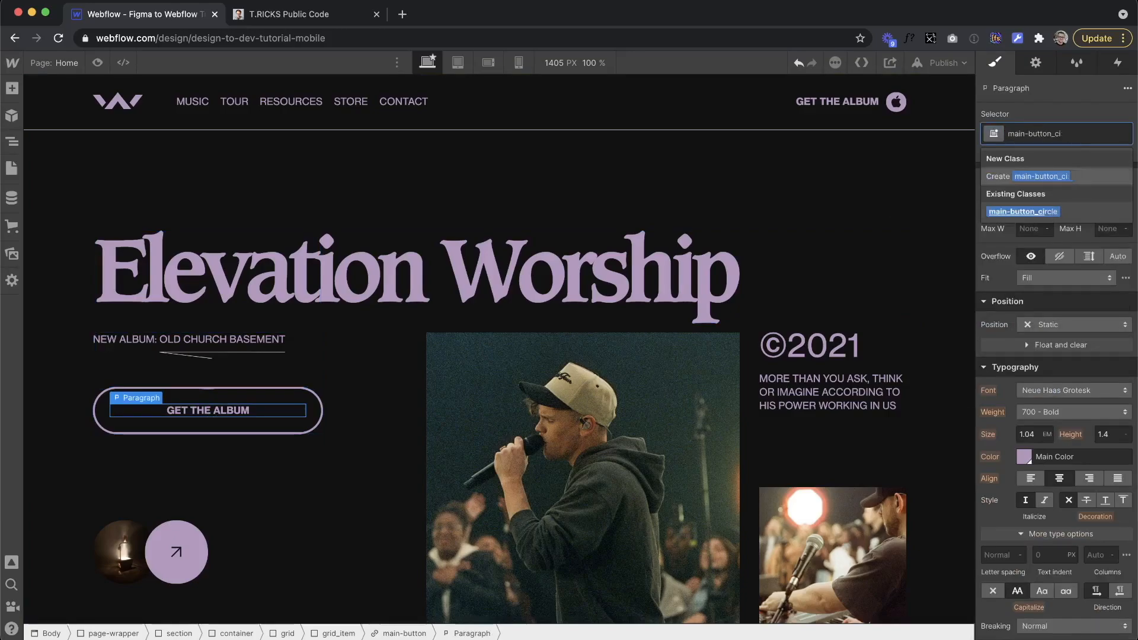
pyautogui.press('BackSpace')
pyautogui.write('p')
pyautogui.press('Return')
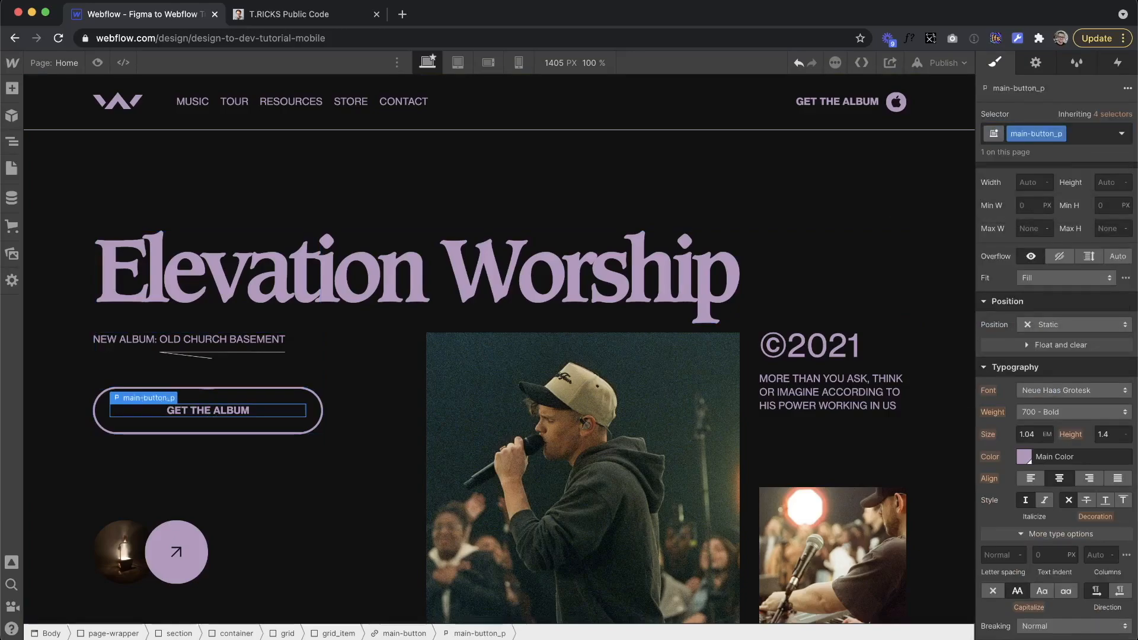
# Step: Set main-button_p's position to Relative with a z-index of 2
pyautogui.click(1059, 323)
pyautogui.click(1061, 326)
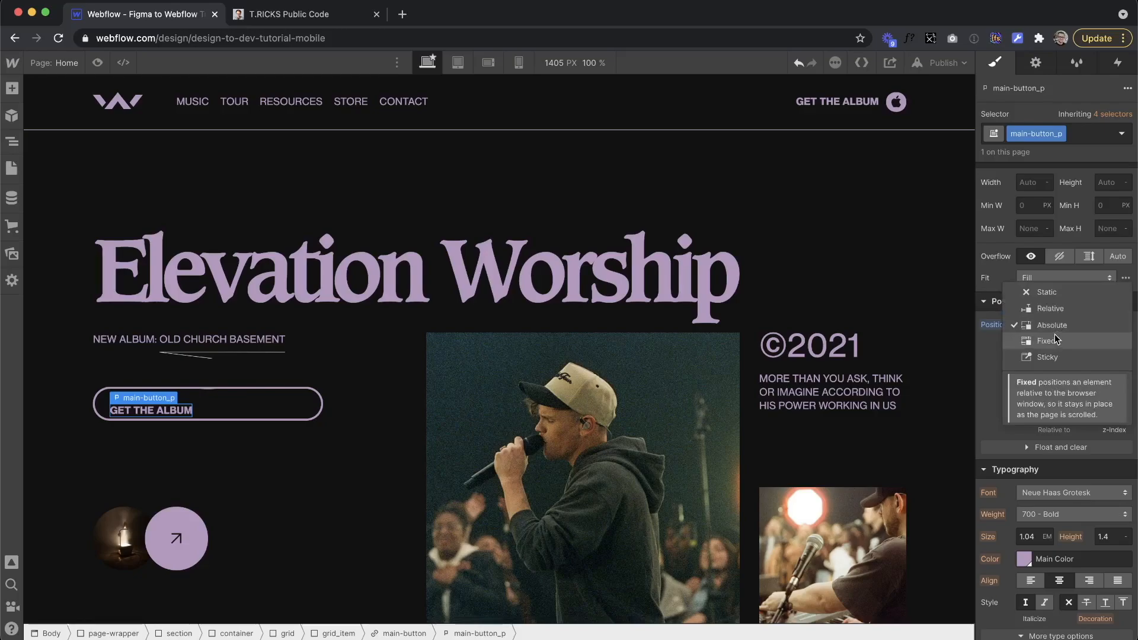
pyautogui.click(1052, 312)
pyautogui.write('2')
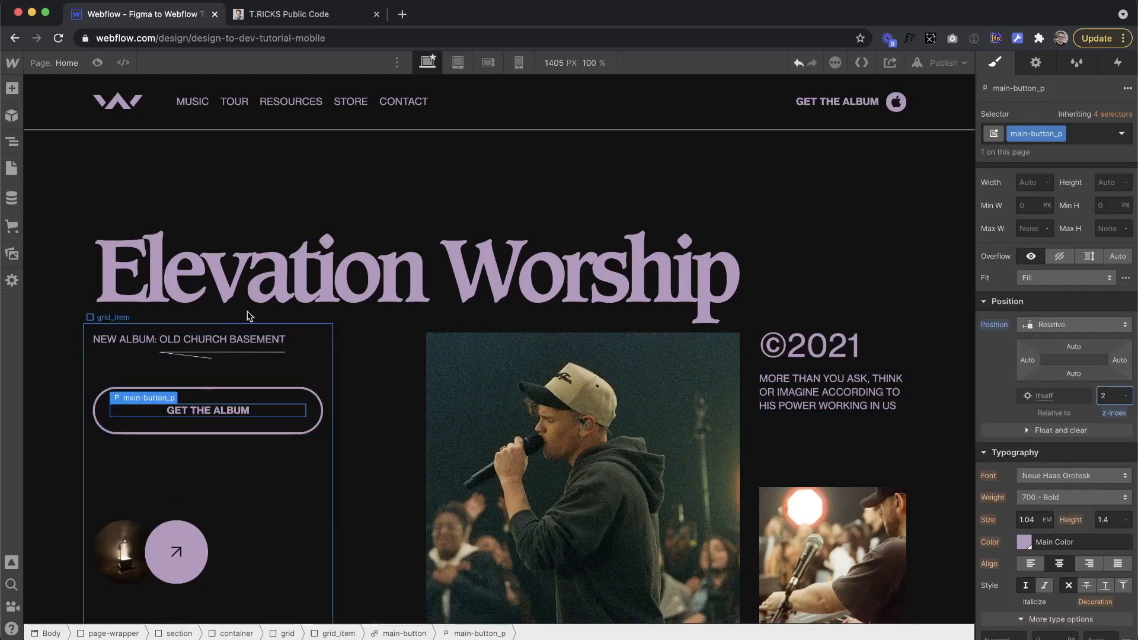
# Step: Add a Mouse hover trigger to main-button that applies to its class and runs only on Desktop and above
pyautogui.click(202, 400)
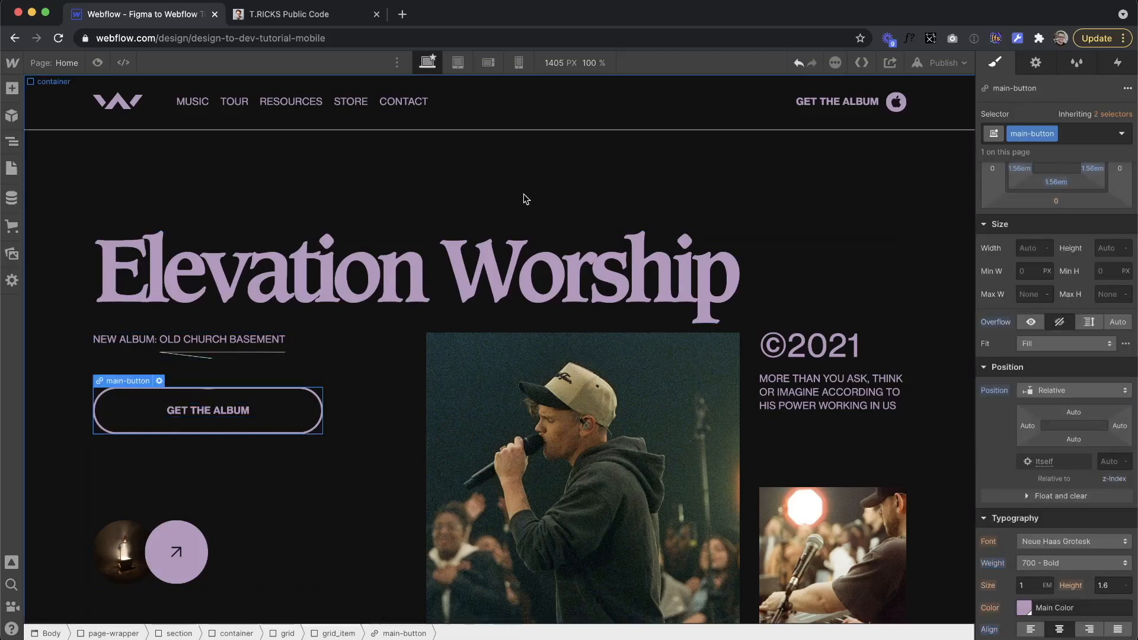
pyautogui.click(1117, 66)
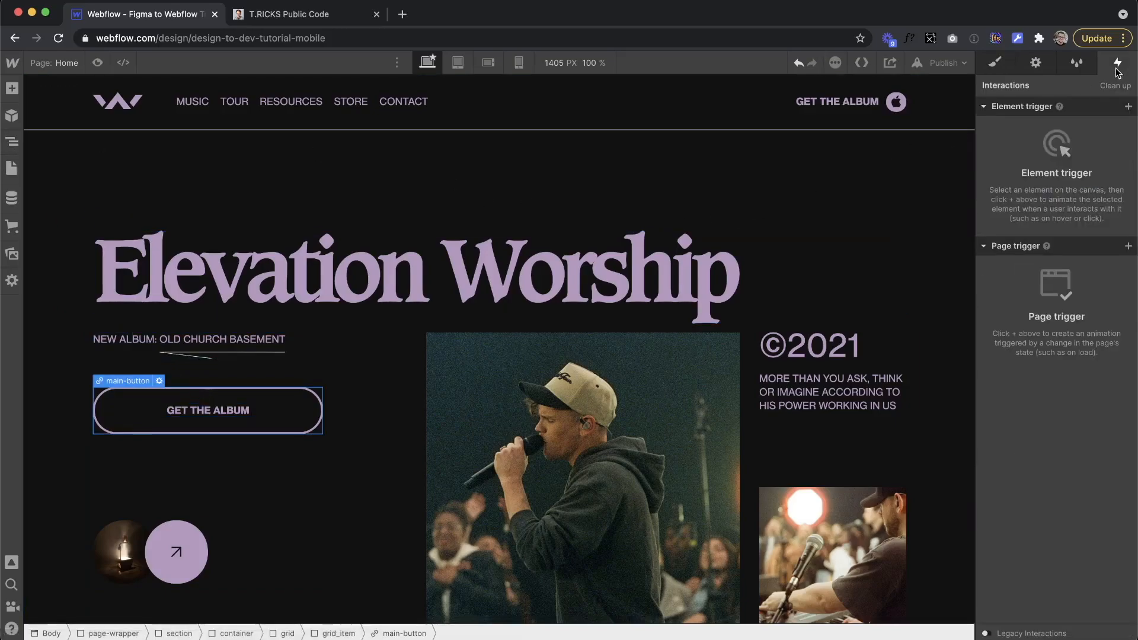
pyautogui.click(1126, 107)
pyautogui.click(1070, 148)
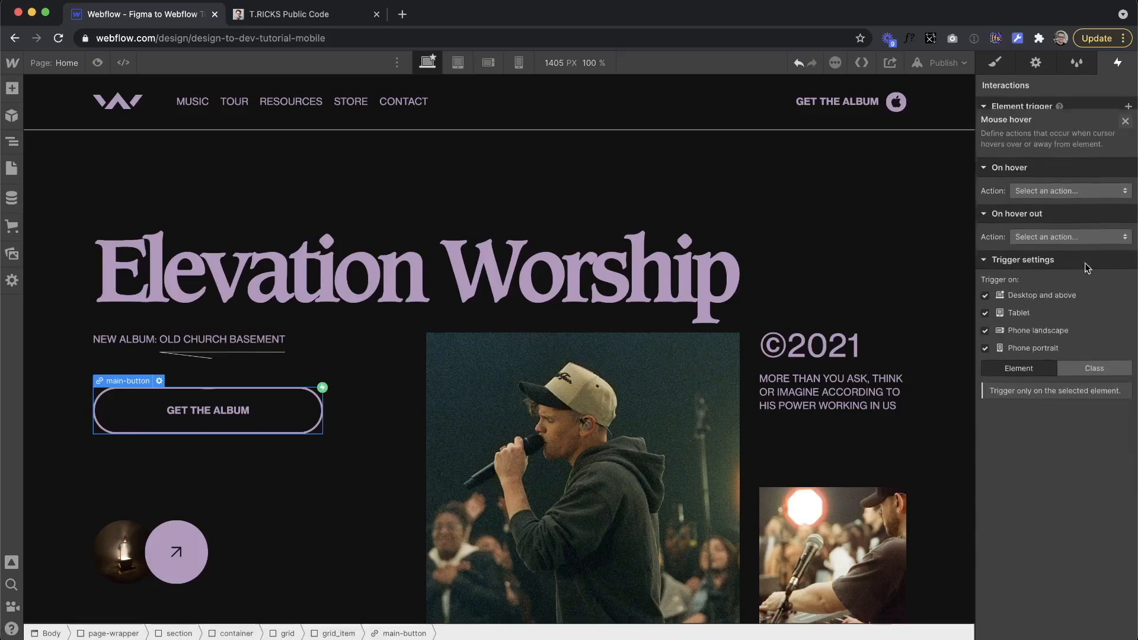
pyautogui.click(1106, 358)
pyautogui.click(1013, 319)
pyautogui.click(1012, 333)
# Step: Set the on-hover action to Start an animation and create a timed animation named Button In
pyautogui.click(1071, 179)
pyautogui.click(1098, 198)
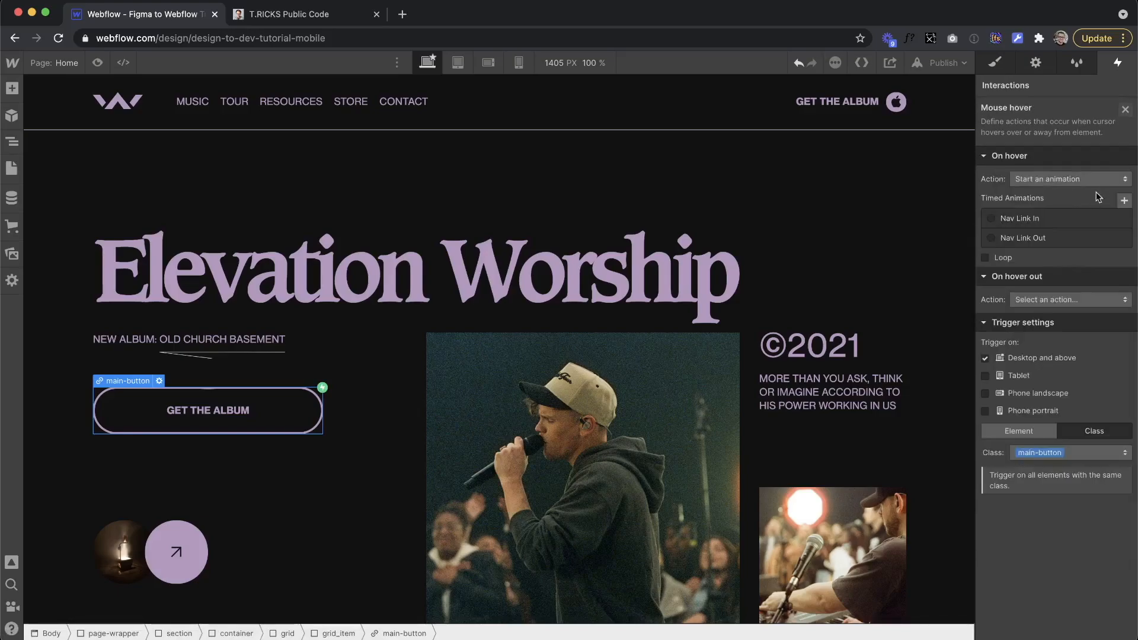
pyautogui.click(1125, 200)
pyautogui.write('Bu')
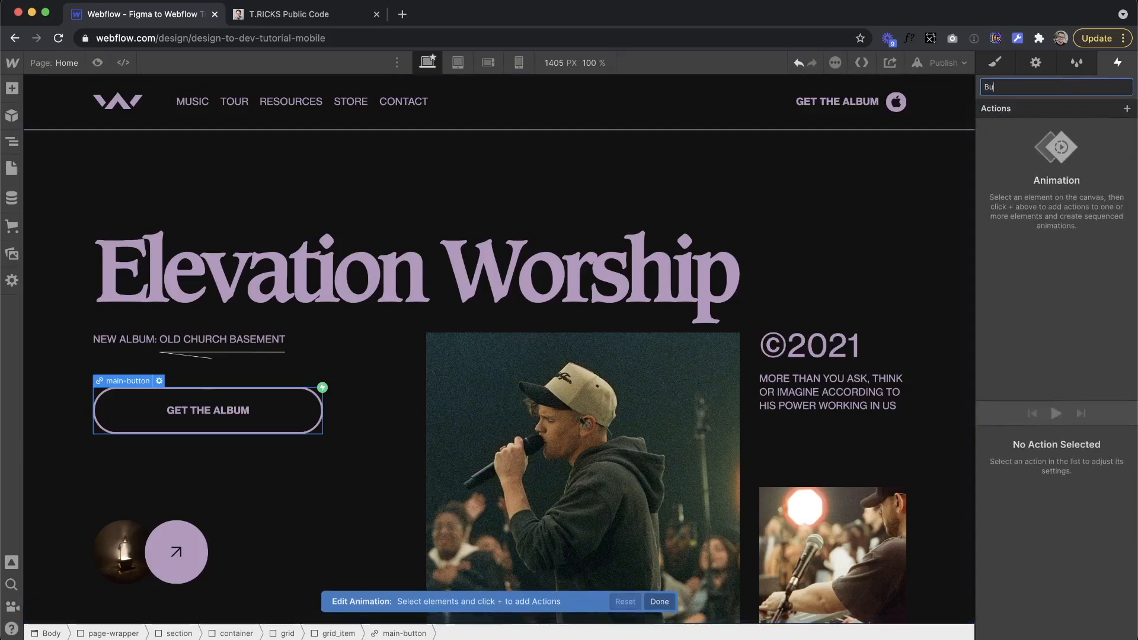
pyautogui.write('tton In')
pyautogui.press('Return')
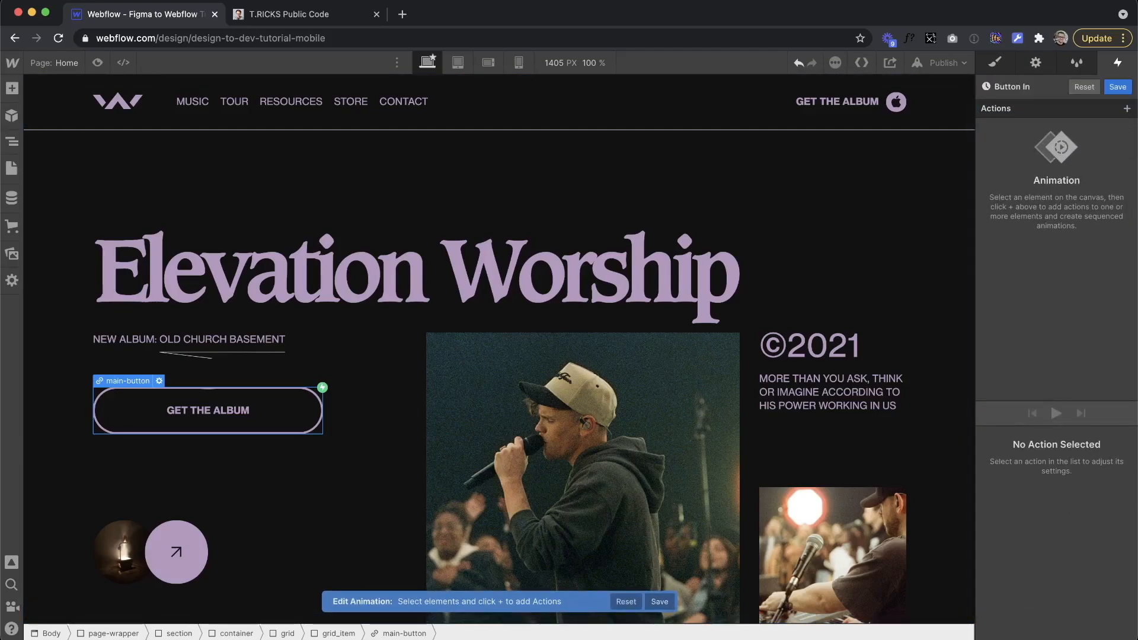
# Step: Add a Move action to main-button_circle at -100% on the Y axis and set it as initial state
pyautogui.click(12, 141)
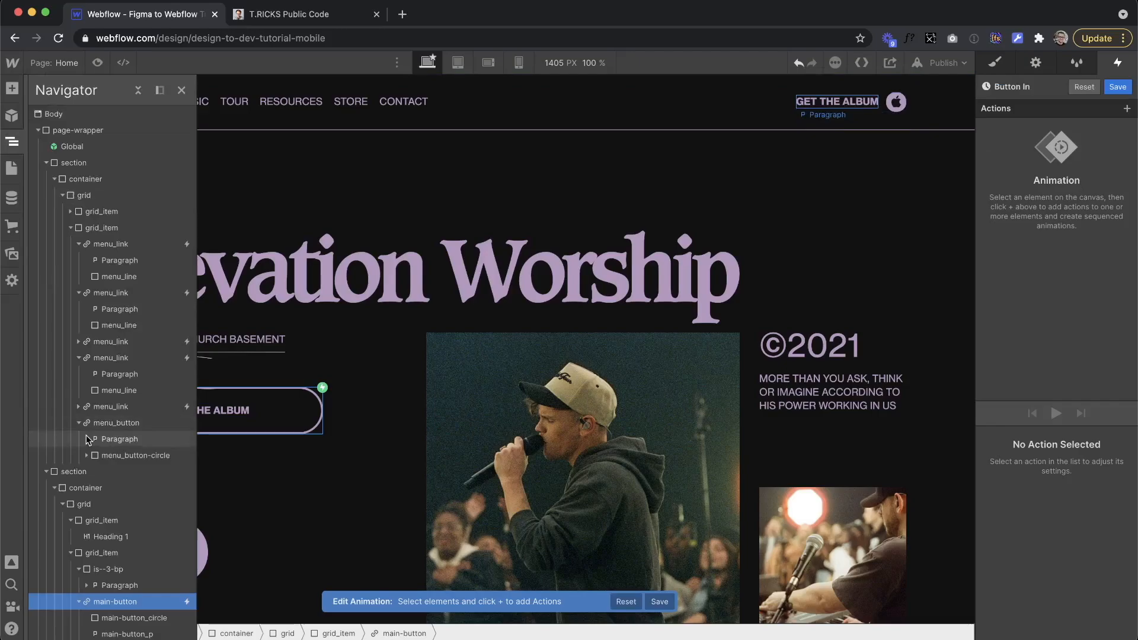
pyautogui.click(121, 618)
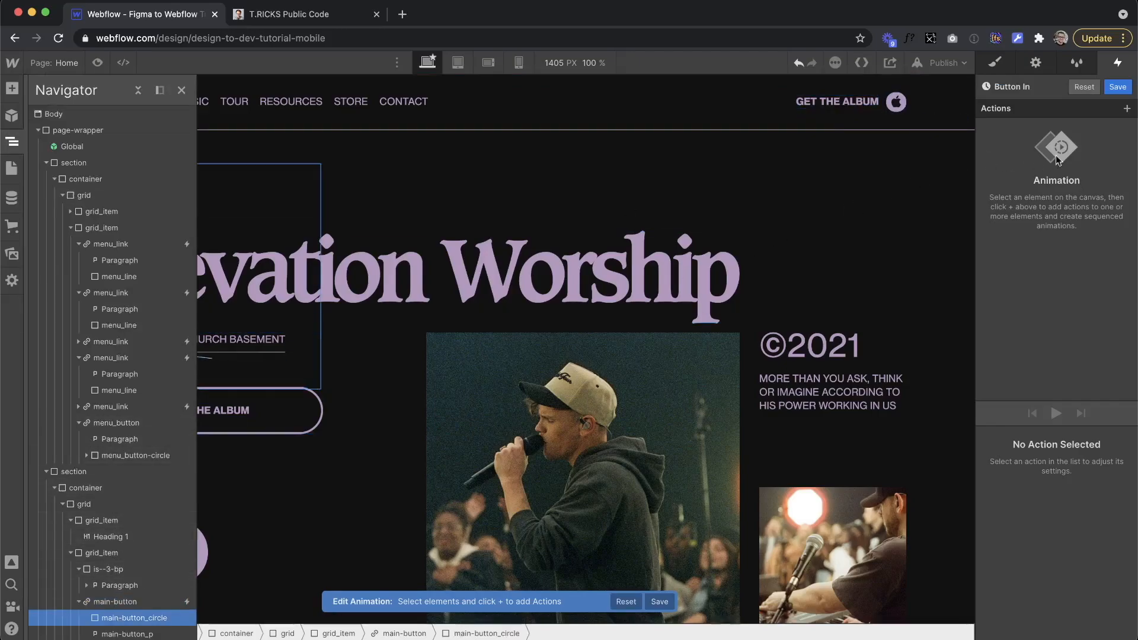
pyautogui.click(1128, 111)
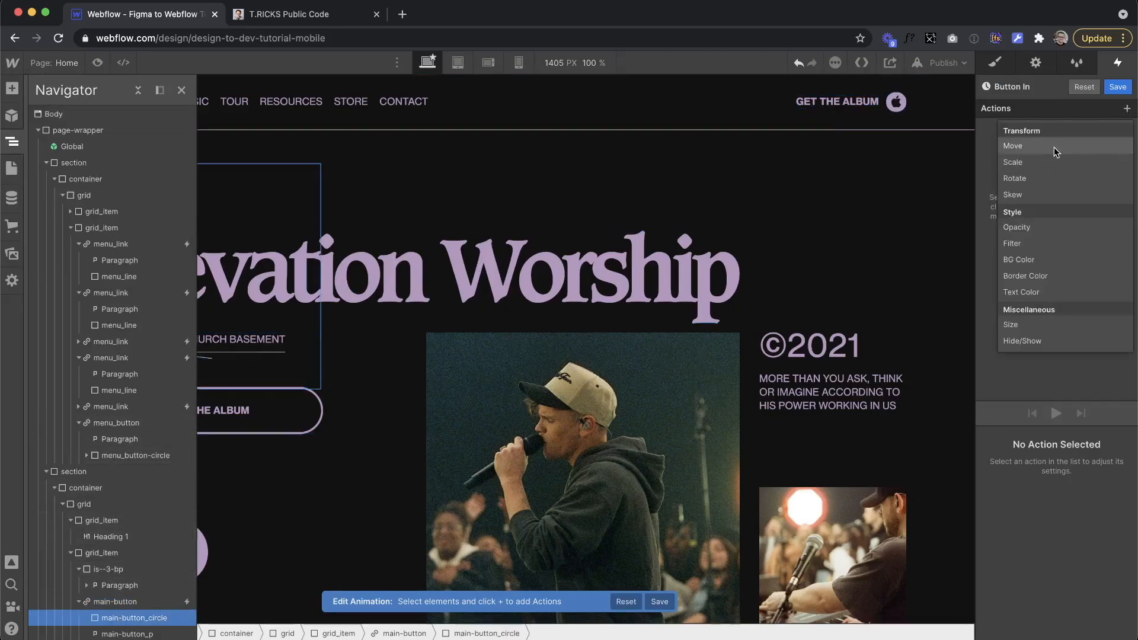
pyautogui.click(1055, 148)
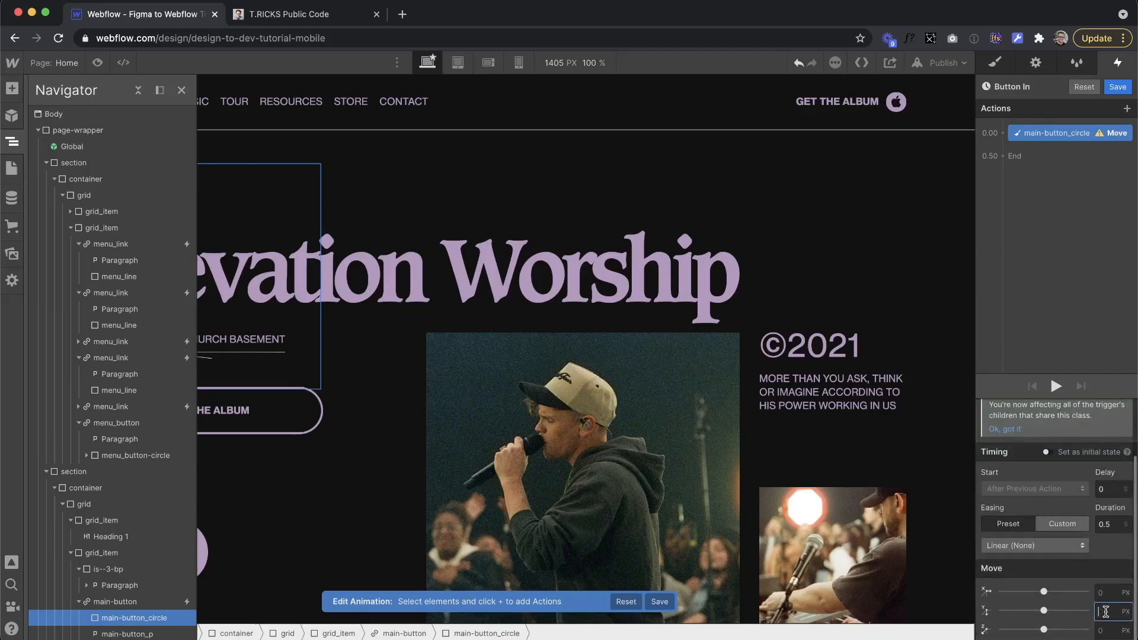
pyautogui.write('-100%')
pyautogui.press('Return')
pyautogui.click(1049, 451)
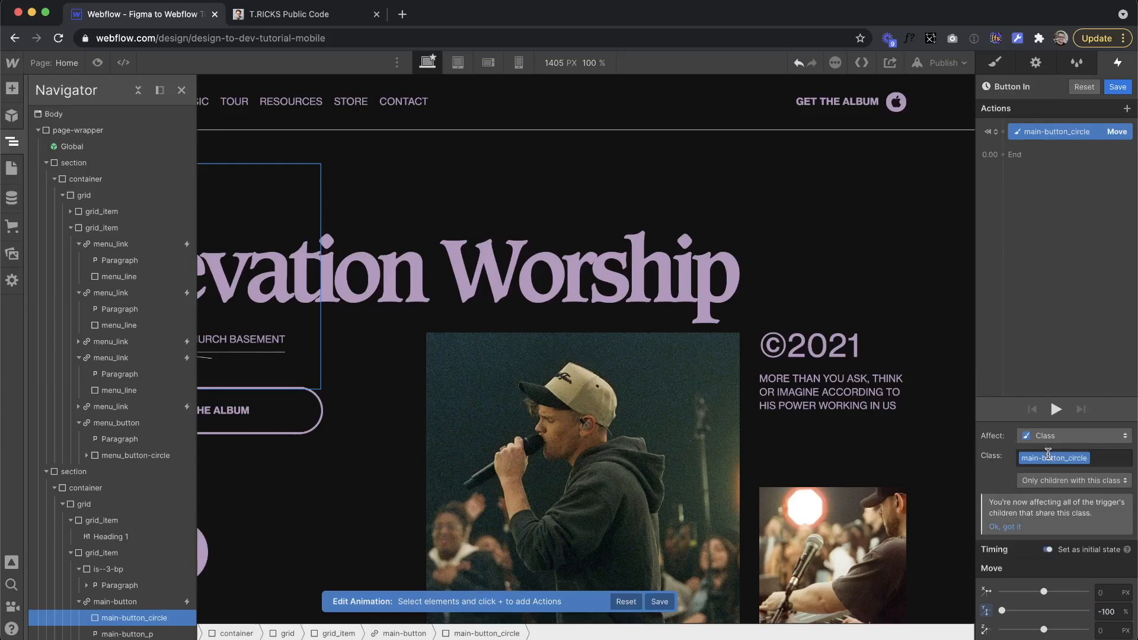
pyautogui.click(11, 145)
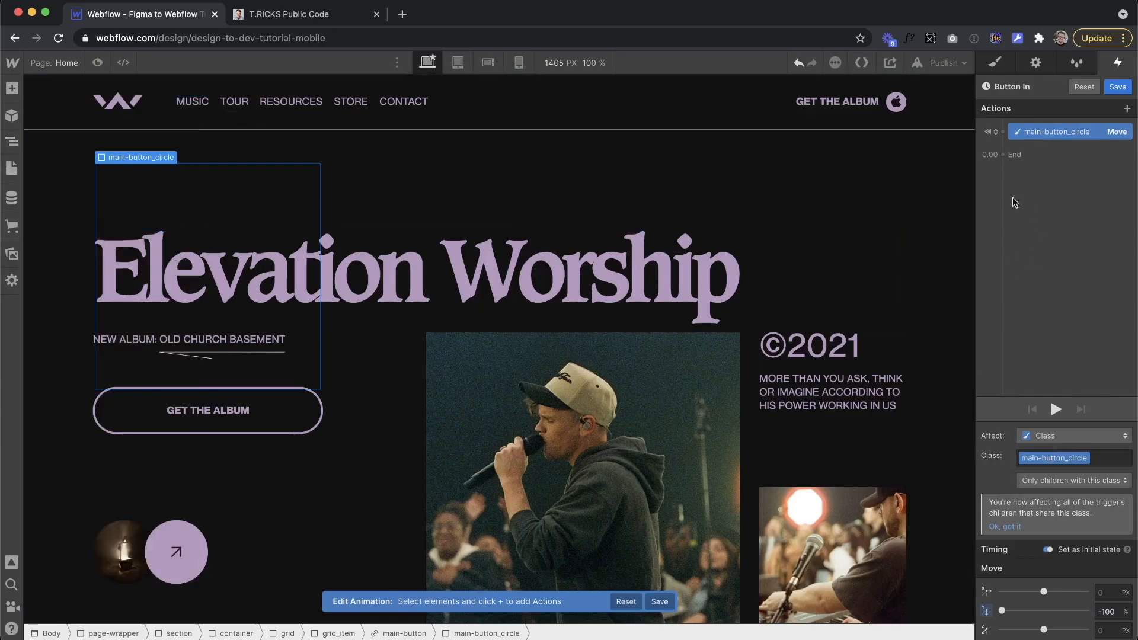
# Step: Add a second Move action to main-button_circle that brings it to -40% on the Y axis
pyautogui.click(1015, 156)
pyautogui.click(1024, 191)
pyautogui.click(1108, 611)
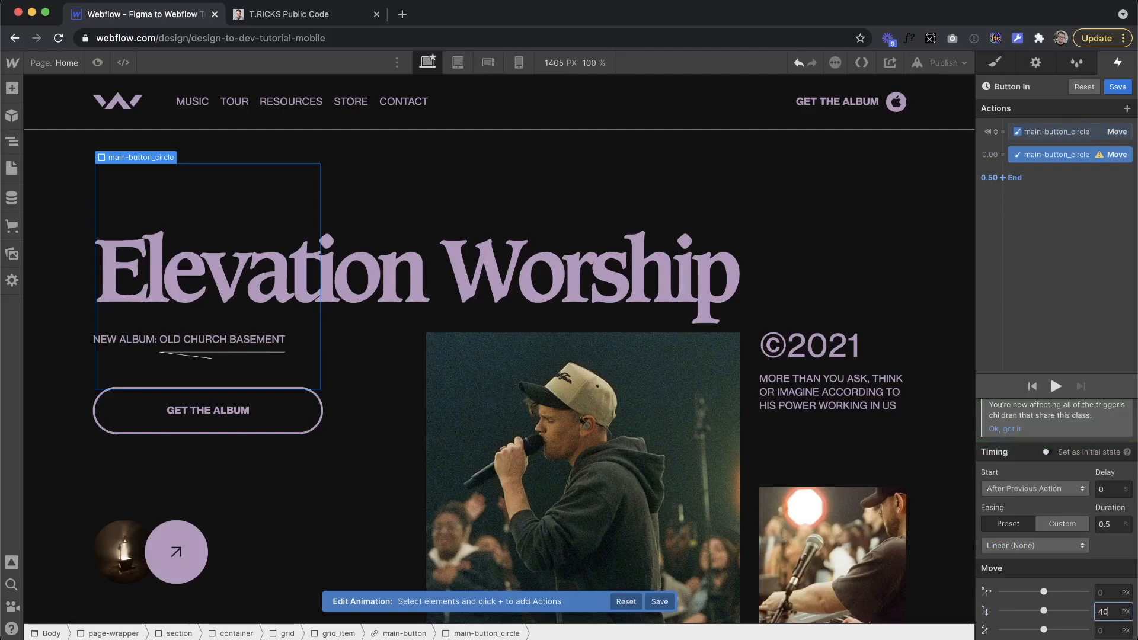
pyautogui.press('Return')
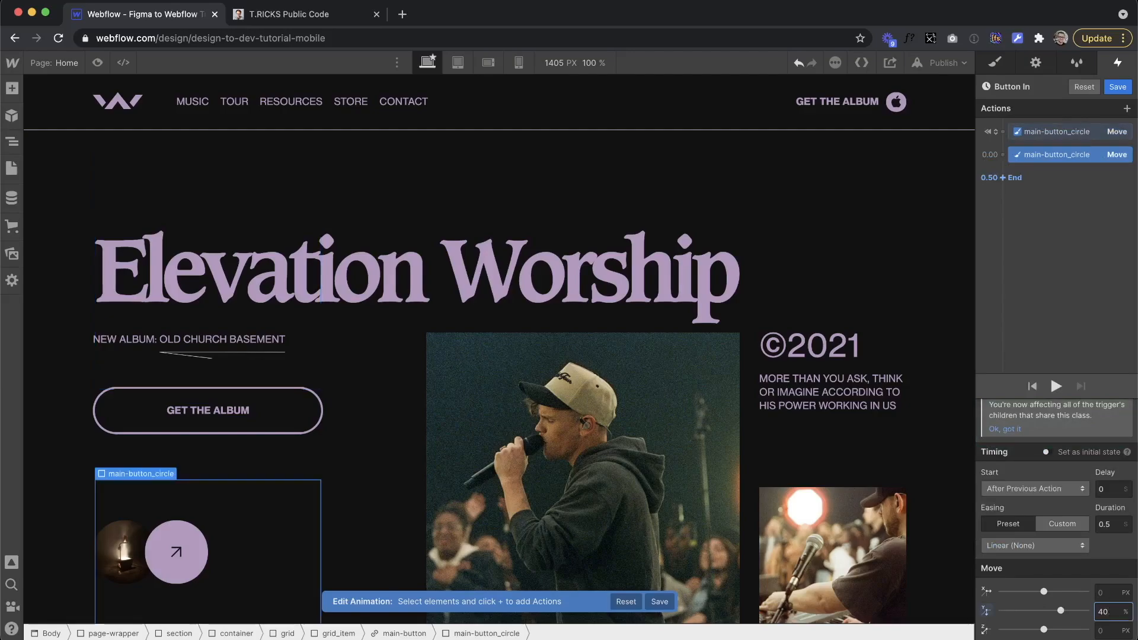
pyautogui.press('BackSpace')
pyautogui.press('BackSpace')
pyautogui.write('-30')
pyautogui.hotkey('shift', 'Down')
pyautogui.press('Down')
pyautogui.press('Up')
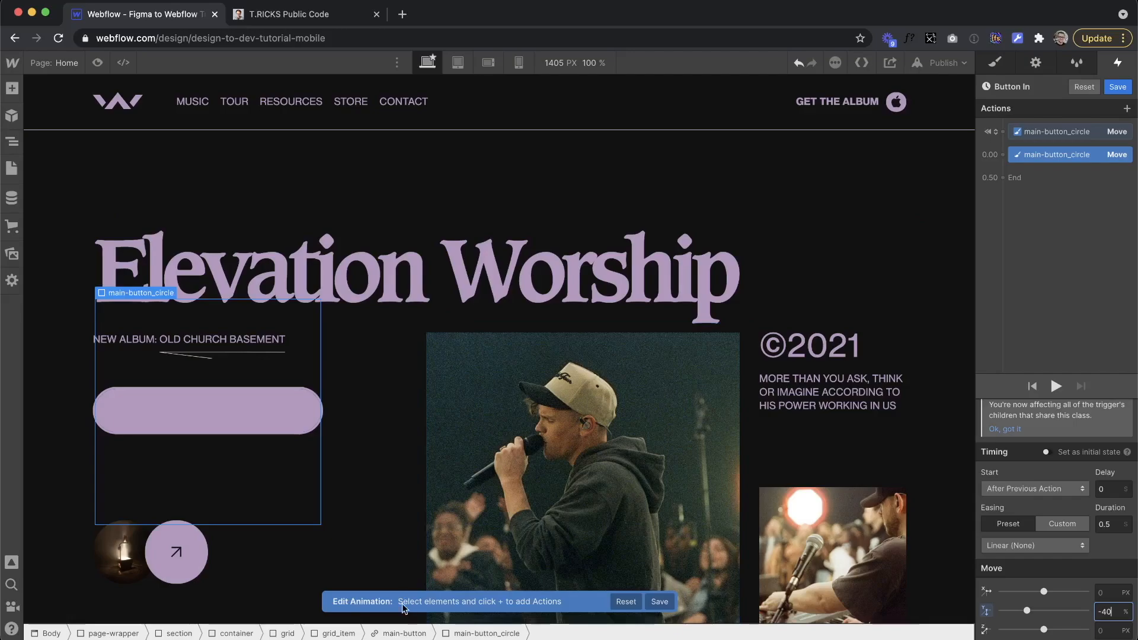
# Step: Add an initial-state Text Color action for main-button using the Main Color swatch
pyautogui.click(1039, 83)
pyautogui.click(996, 135)
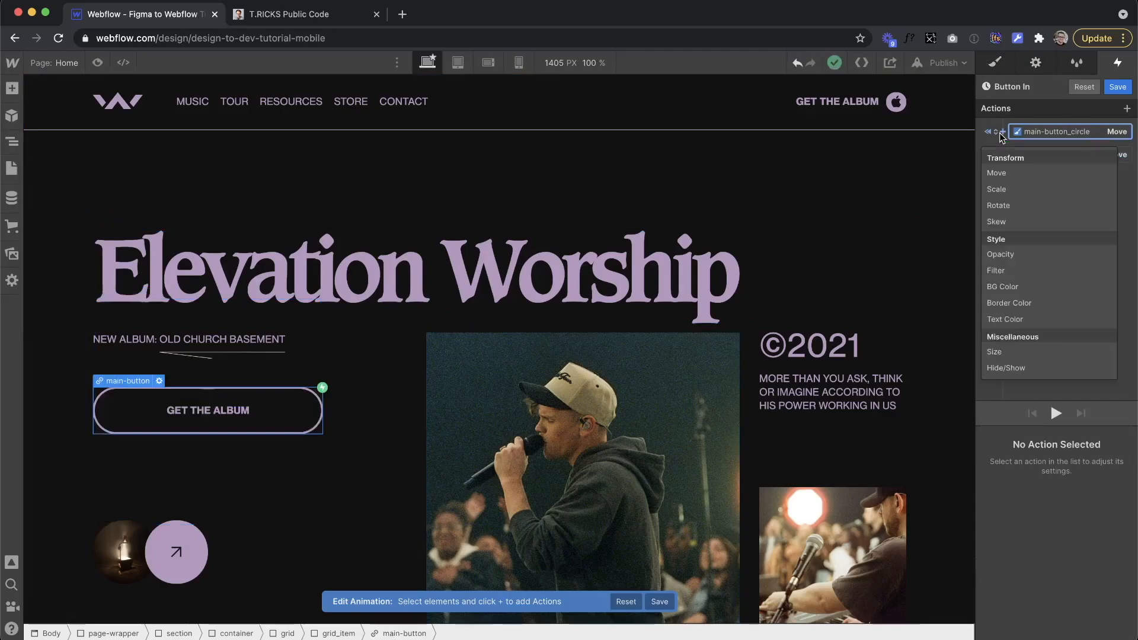
pyautogui.click(1010, 325)
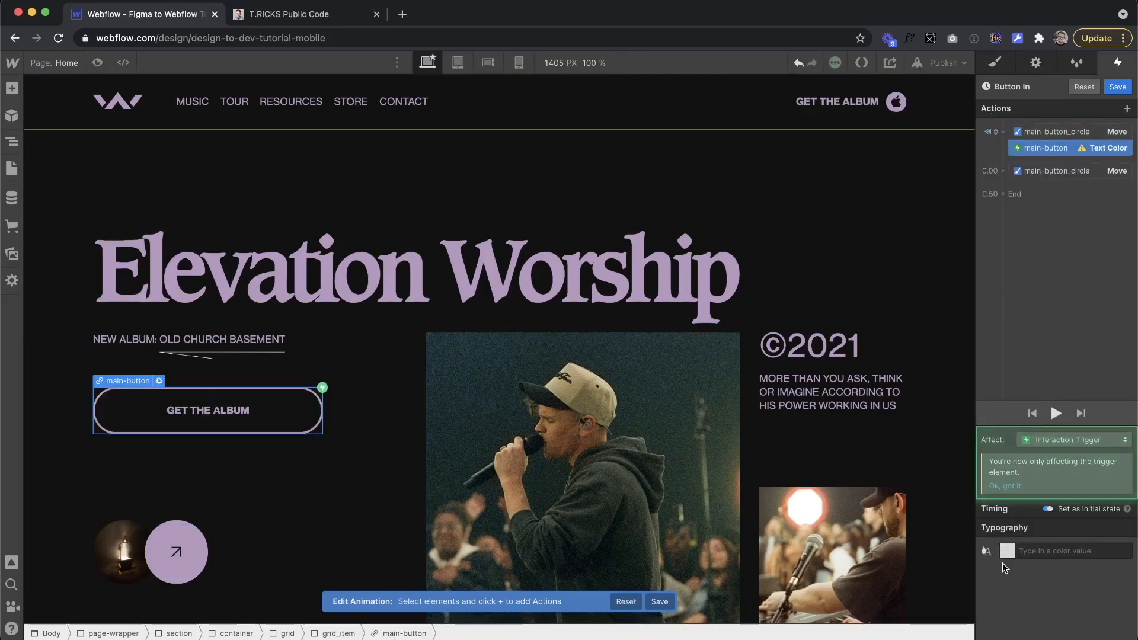
pyautogui.click(1007, 552)
pyautogui.click(1027, 526)
pyautogui.click(1011, 198)
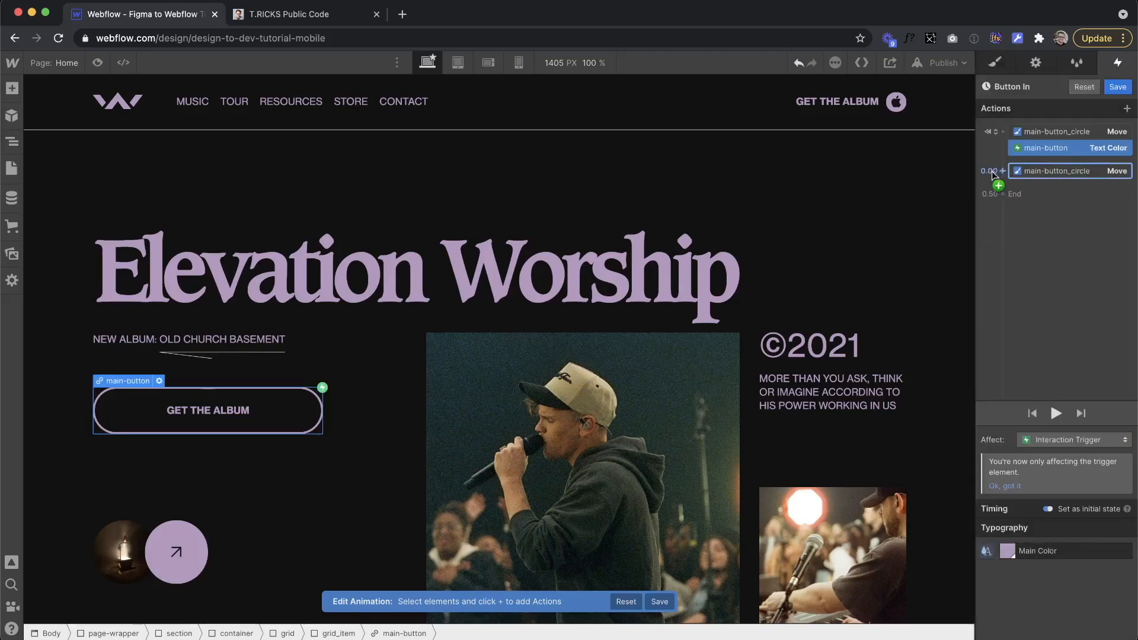
# Step: Add a Text Color action with Dark Color to main-button alongside the second circle move and preview the animation
pyautogui.click(1001, 171)
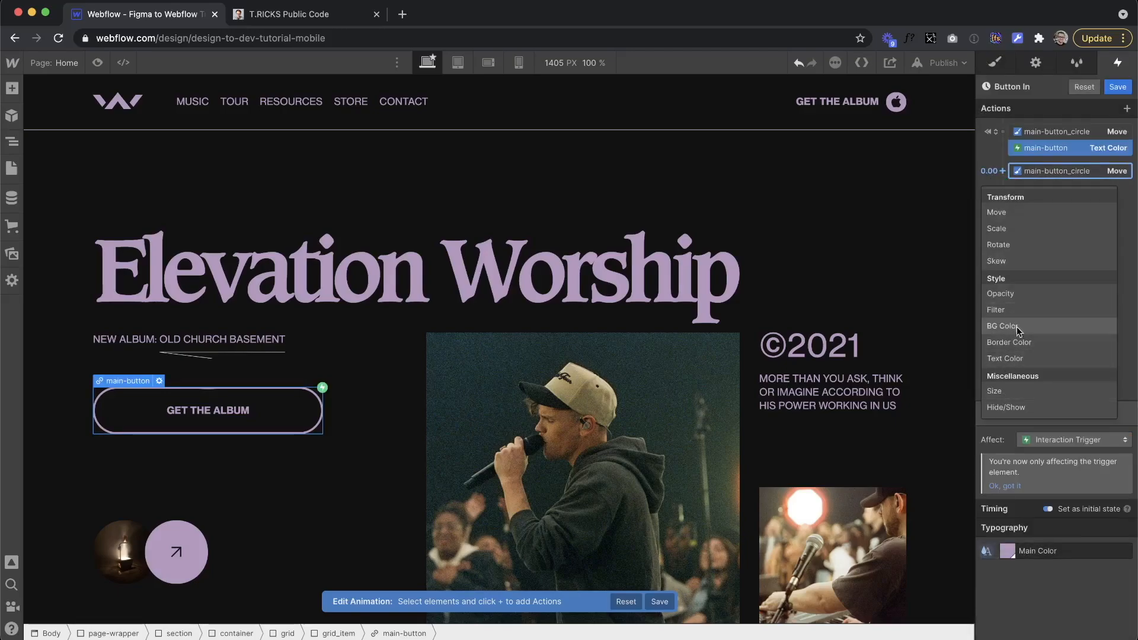
pyautogui.click(1018, 359)
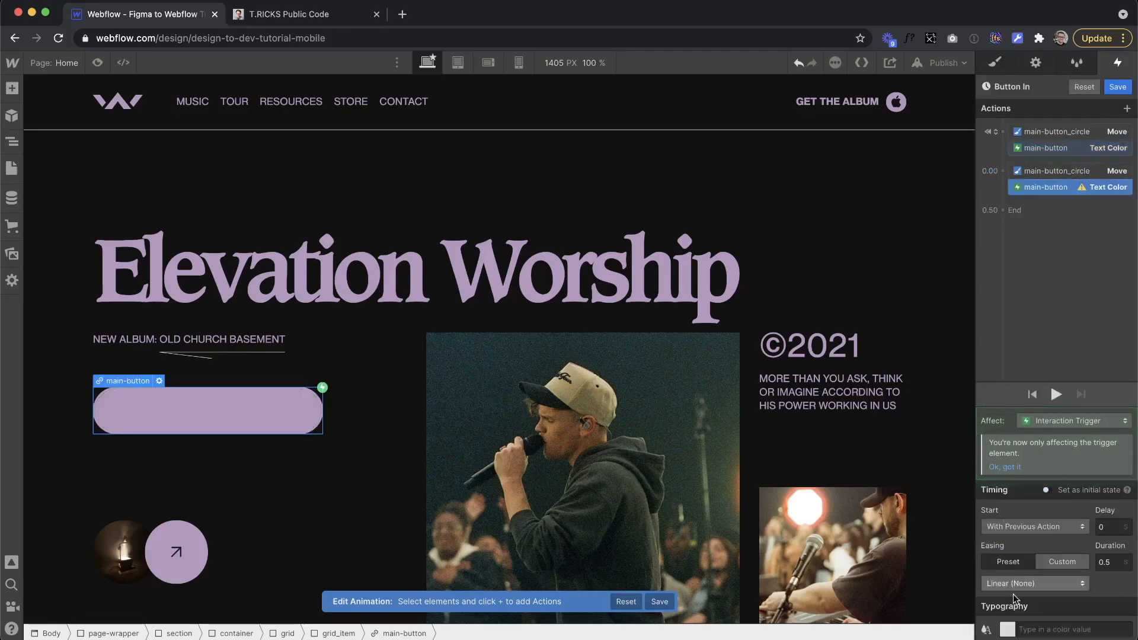
pyautogui.click(1007, 629)
pyautogui.click(1009, 604)
pyautogui.click(1055, 283)
pyautogui.click(1056, 395)
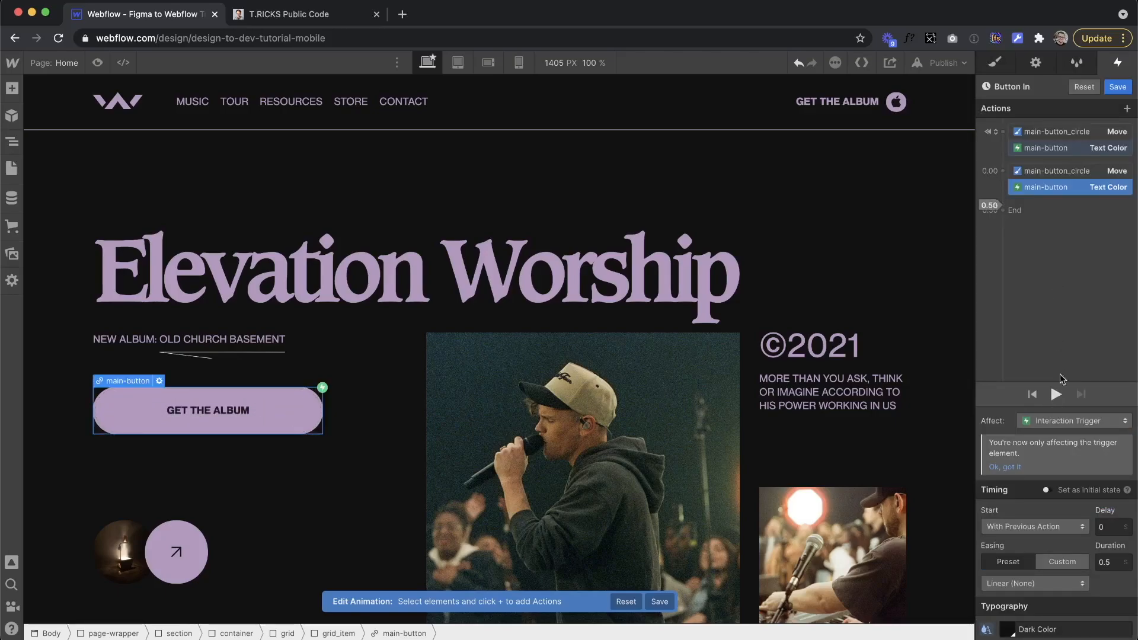
# Step: Set the easing of the second Move and Text Color actions to Out Quart, preview the animation and save it
pyautogui.keyDown('shift'); pyautogui.click(1066, 171); pyautogui.keyUp('shift')
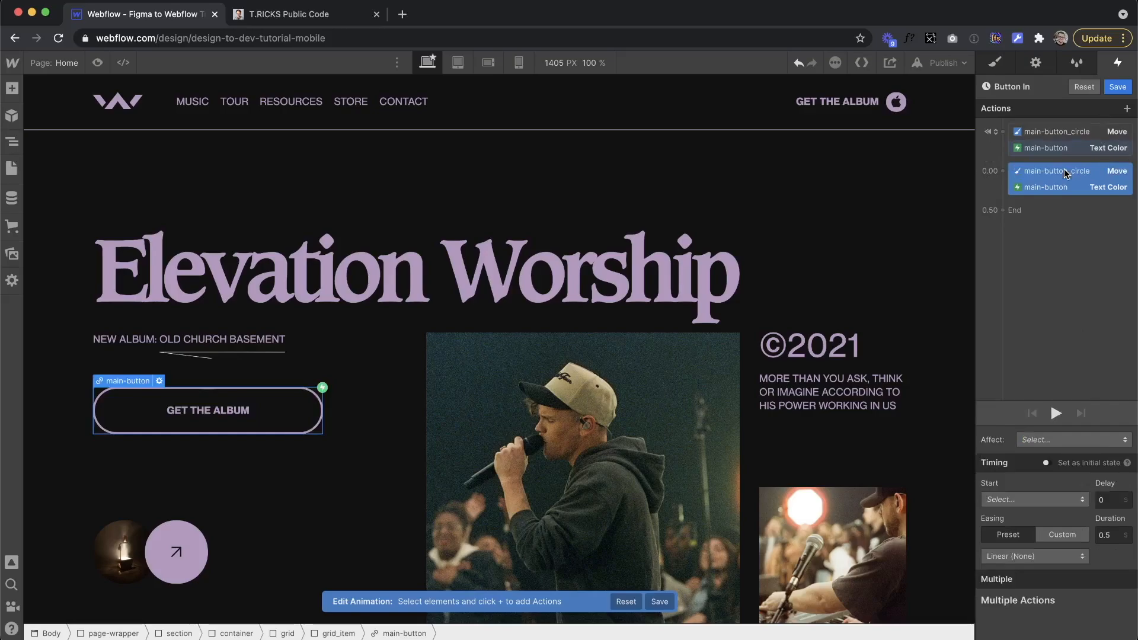
pyautogui.click(1031, 557)
pyautogui.click(1027, 371)
pyautogui.click(1056, 411)
pyautogui.click(1115, 89)
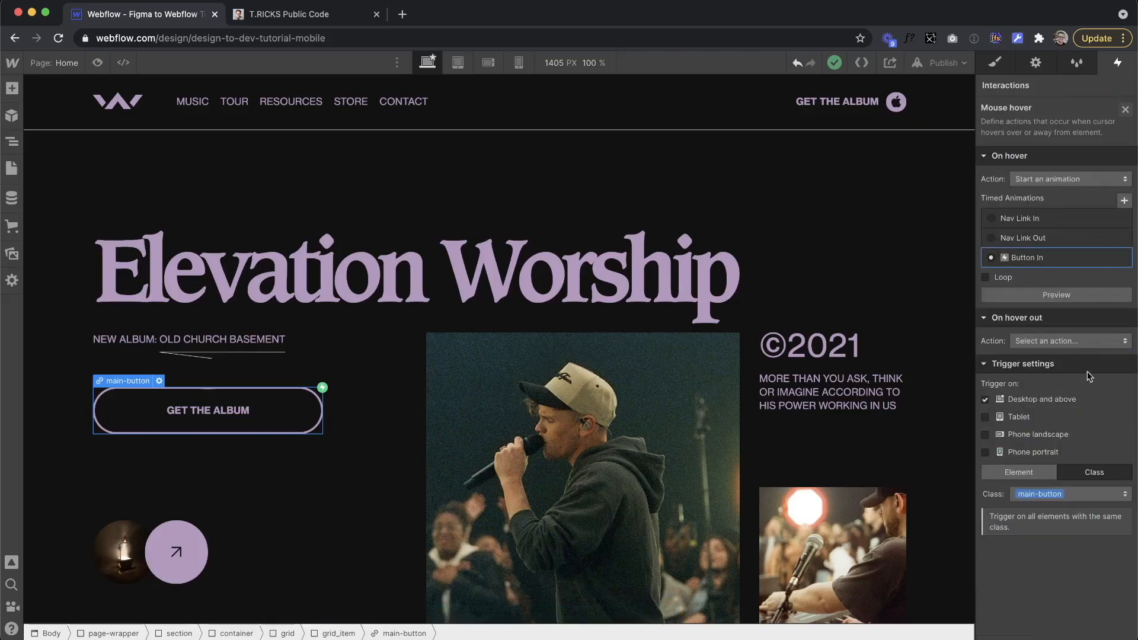
# Step: Set the hover-out action to Start an animation, duplicate Button In for it and rename the copy Button Out
pyautogui.click(1067, 341)
pyautogui.click(1047, 290)
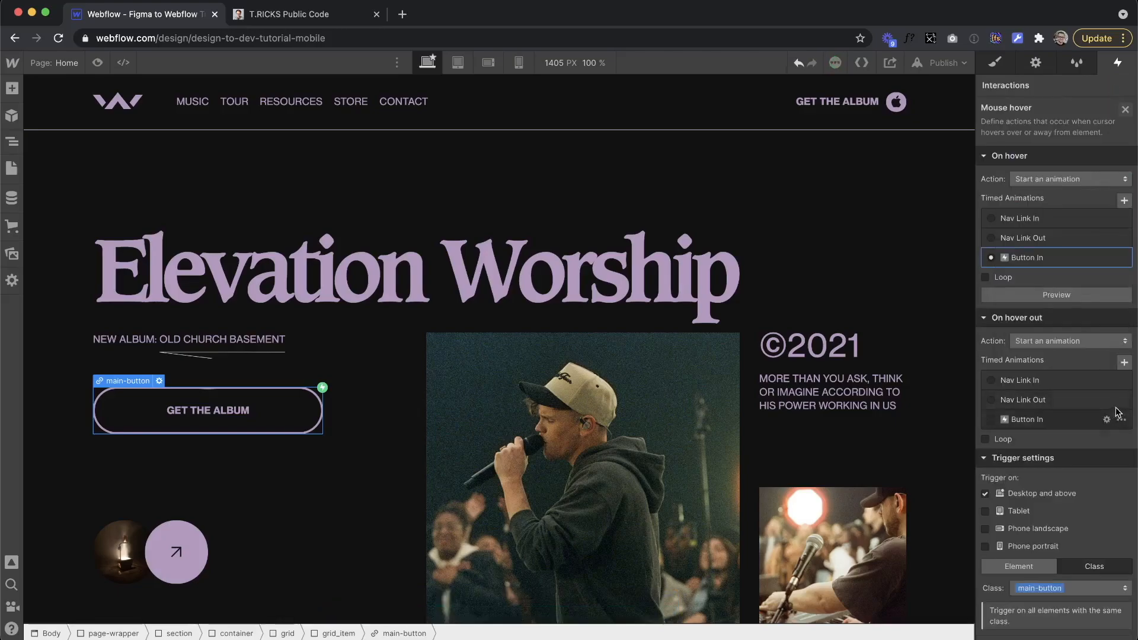
pyautogui.click(1121, 420)
pyautogui.click(1075, 473)
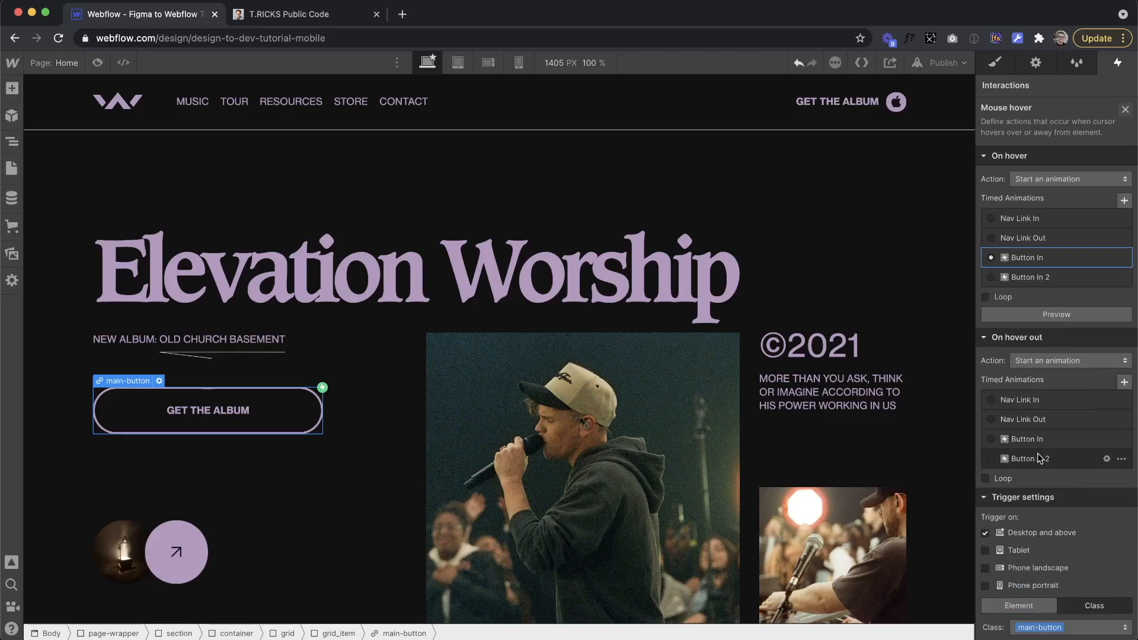
pyautogui.click(1022, 87)
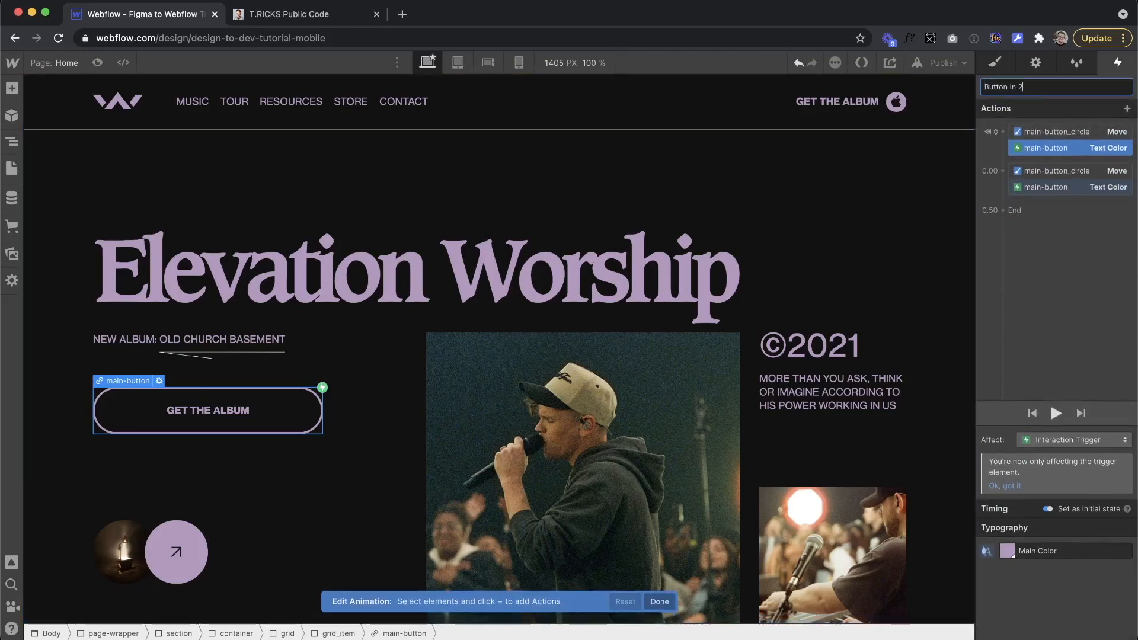
pyautogui.write('t')
pyautogui.press('Return')
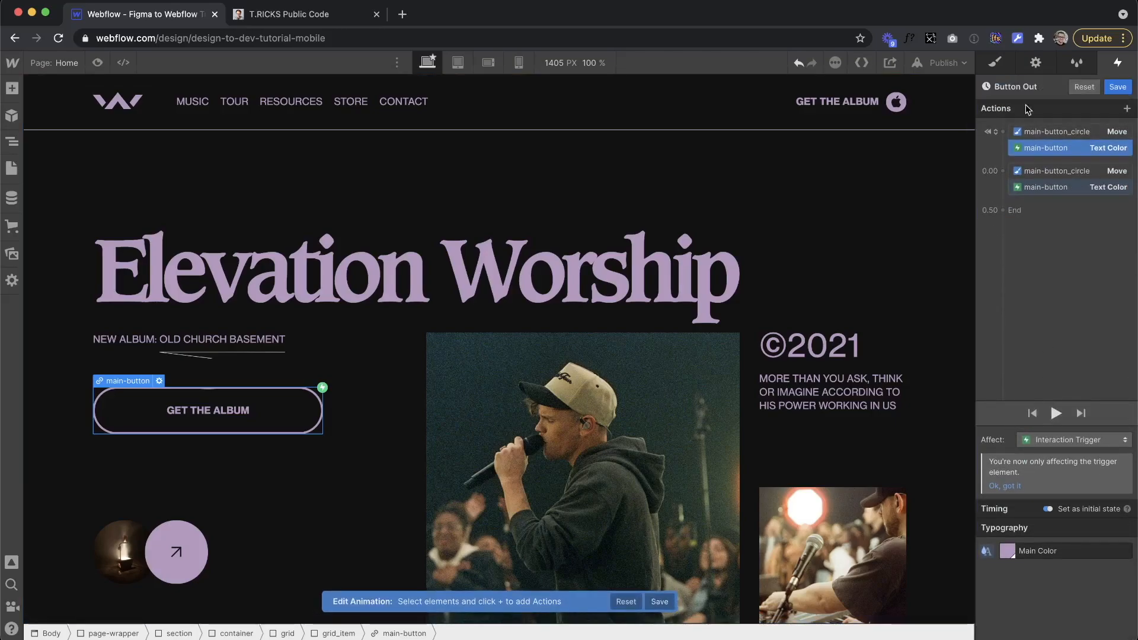
# Step: Delete the two initial-state actions from the Button Out animation
pyautogui.click(1030, 131)
pyautogui.keyDown('shift'); pyautogui.click(1033, 143); pyautogui.keyUp('shift')
pyautogui.press('Delete')
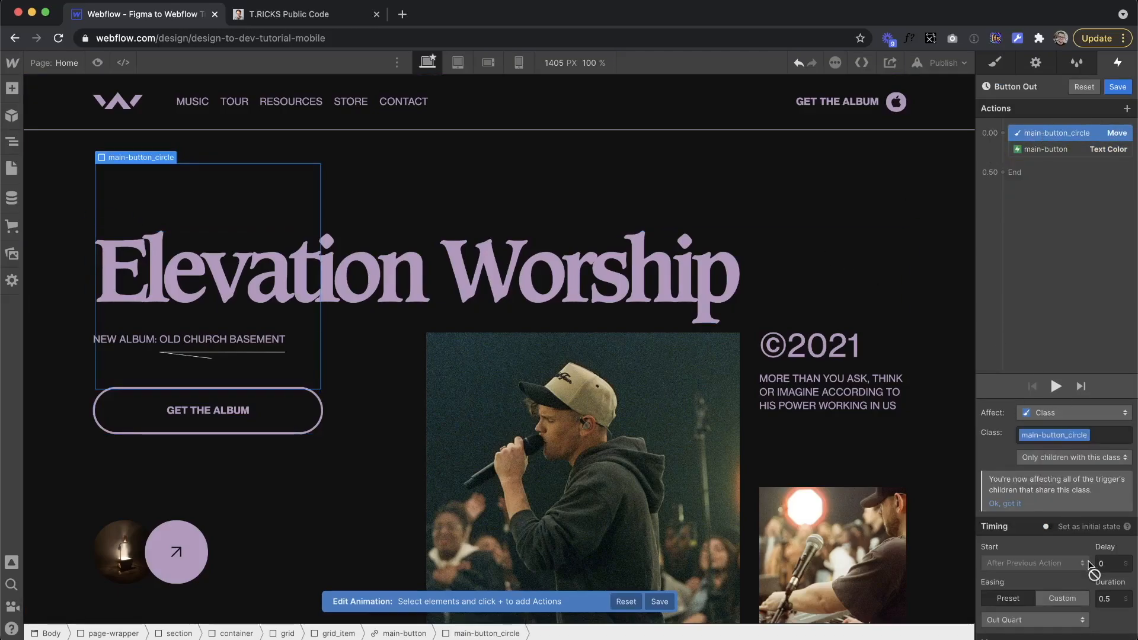
# Step: In Button Out, set the circle's Move to 100% on the Y axis and main-button's text color to Main Color
pyautogui.scroll(-2, 1091, 568)
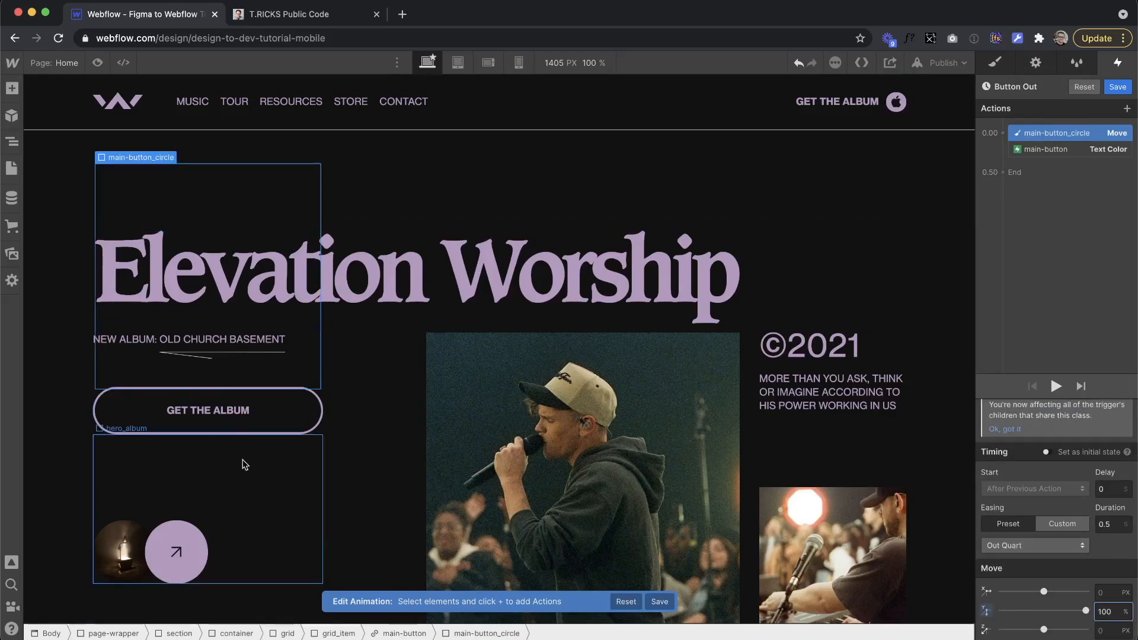
pyautogui.click(1010, 168)
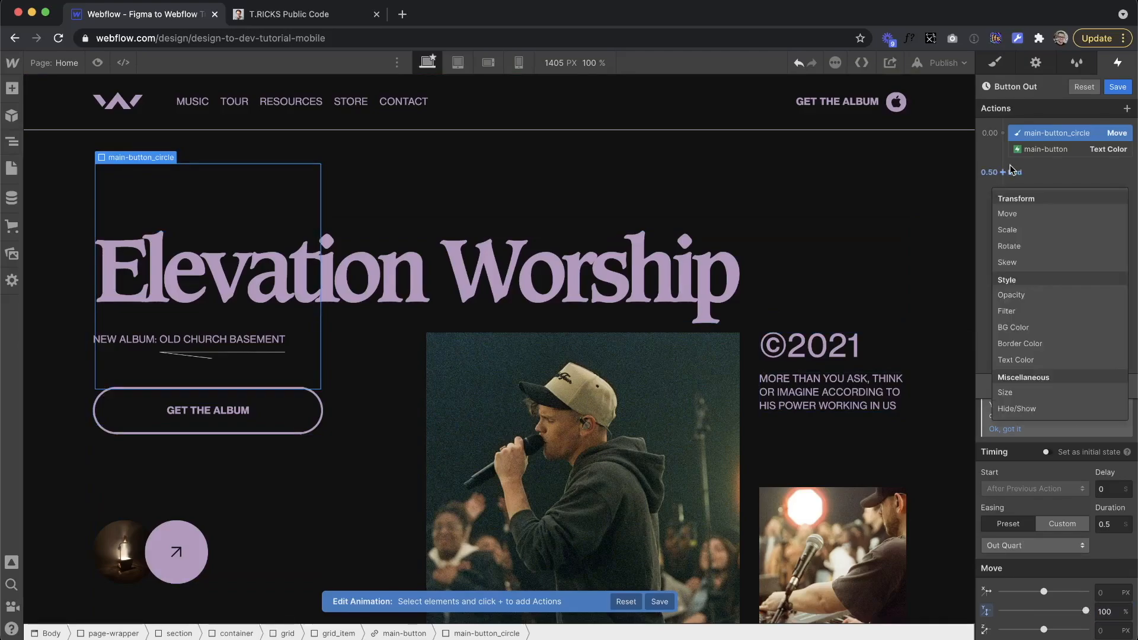
pyautogui.click(1058, 148)
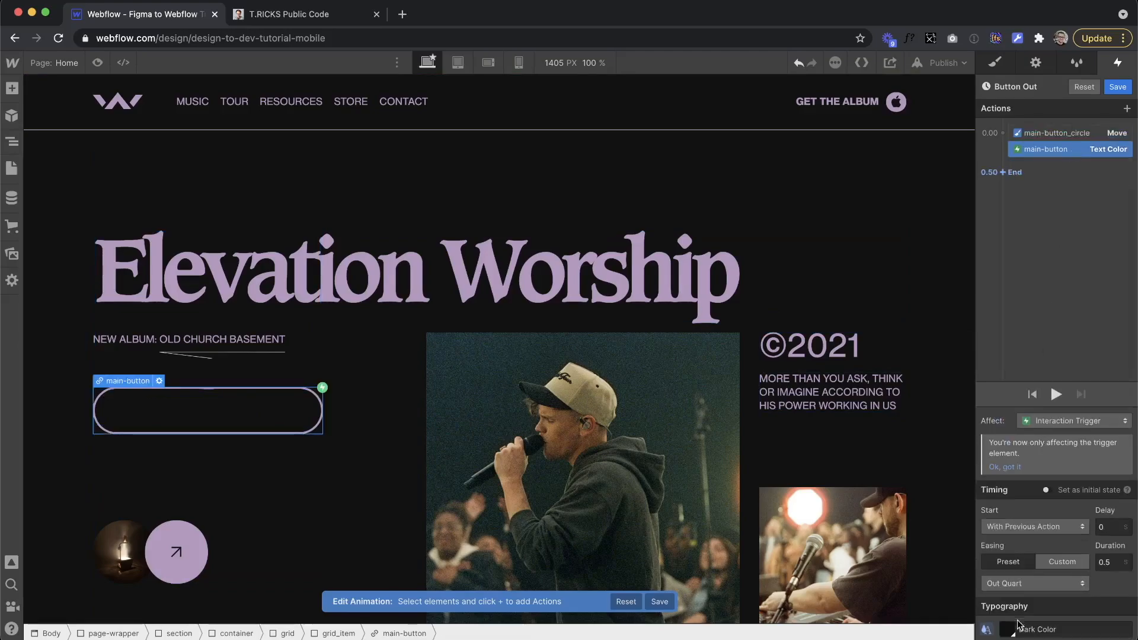
pyautogui.click(1013, 627)
pyautogui.click(1027, 604)
pyautogui.click(1050, 383)
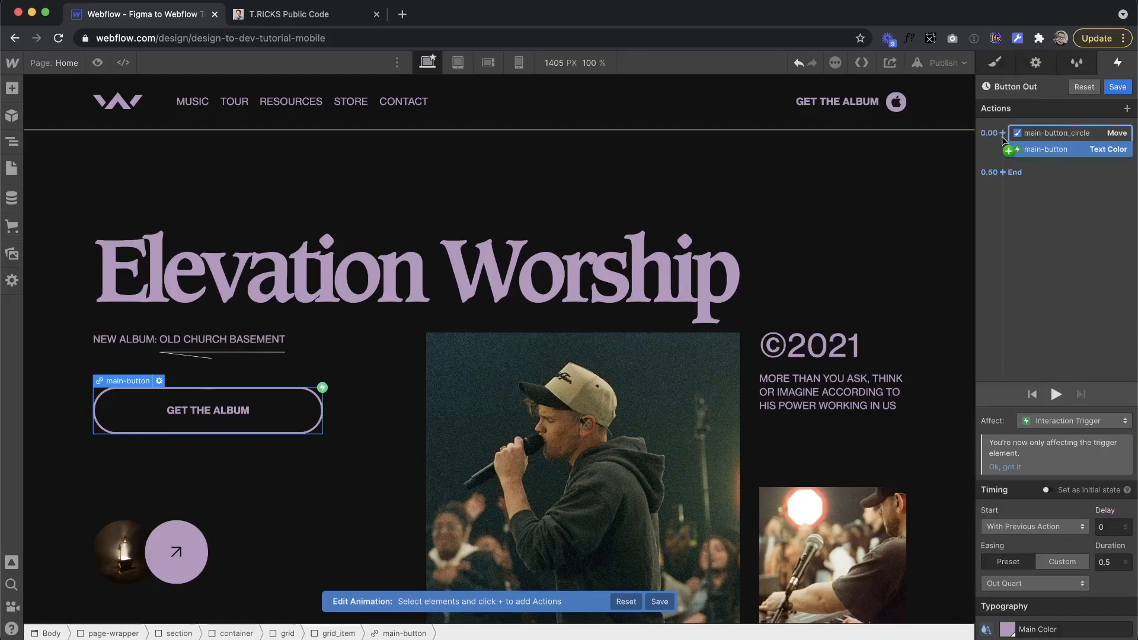
# Step: Append a Move for main-button_circle at -100% on Y with a 0-second duration, save the animation and close the hover trigger settings
pyautogui.click(1057, 123)
pyautogui.click(1039, 128)
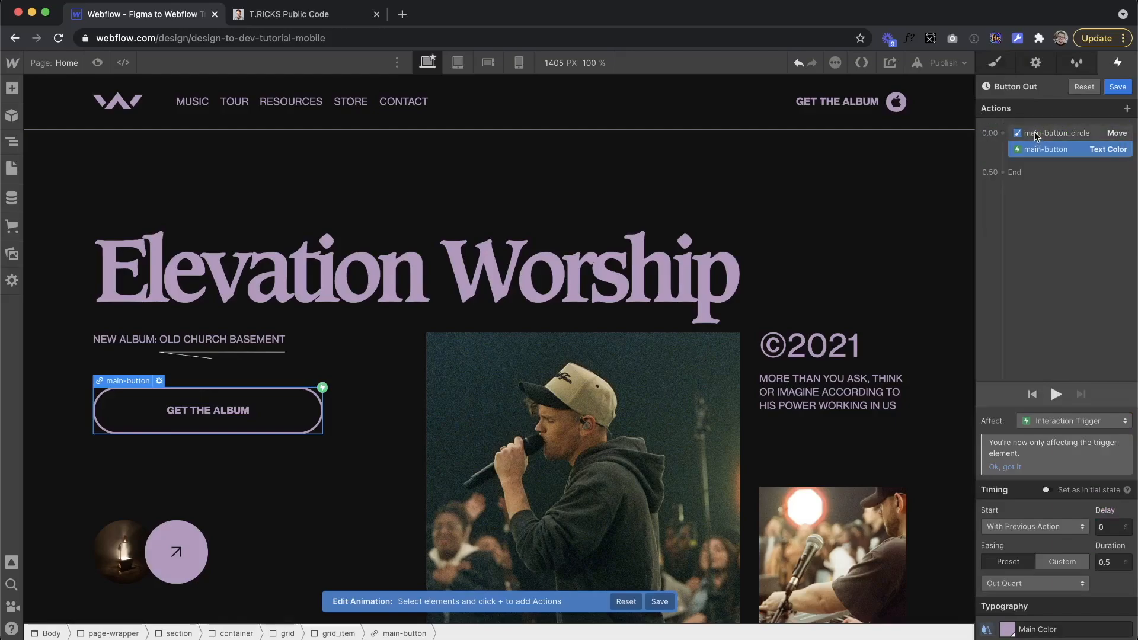
pyautogui.click(1037, 134)
pyautogui.click(1012, 172)
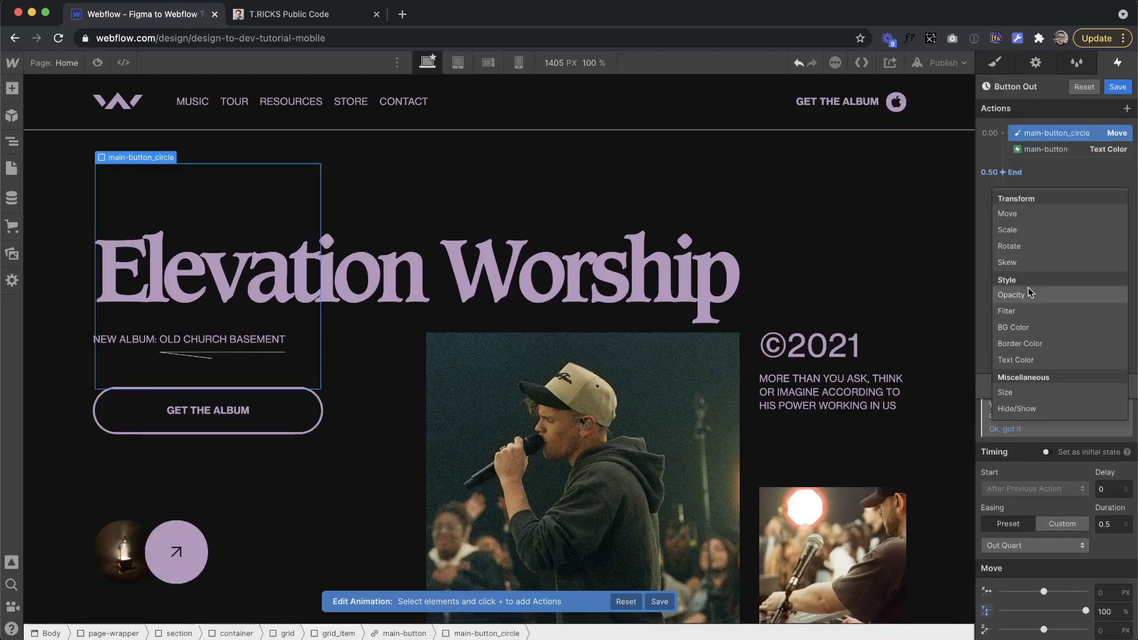
pyautogui.click(1061, 215)
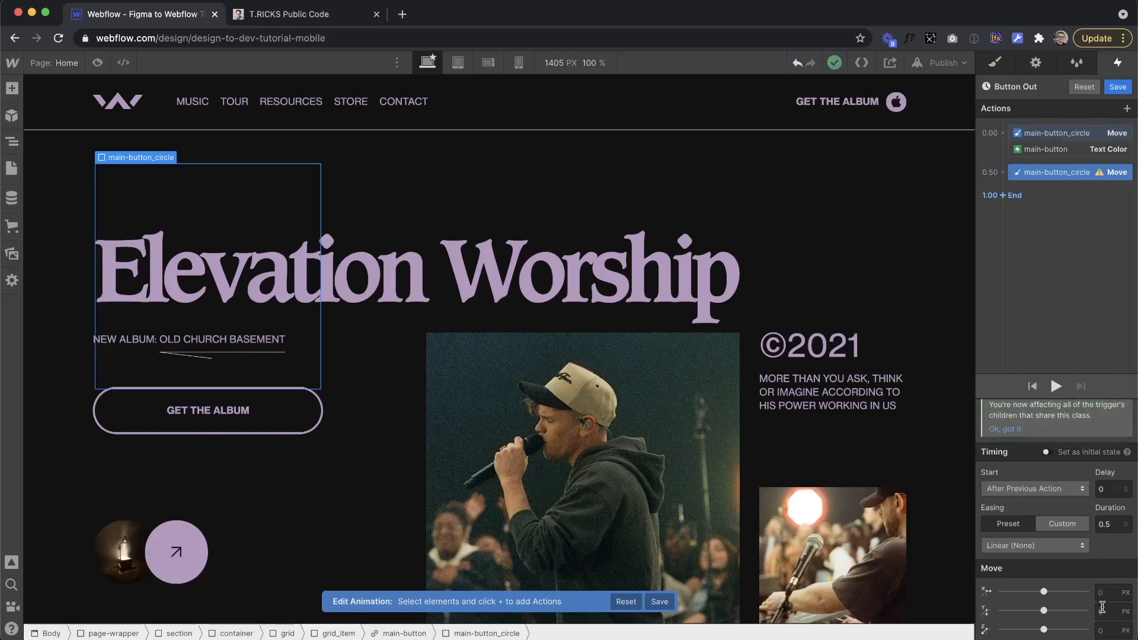
pyautogui.press('Return')
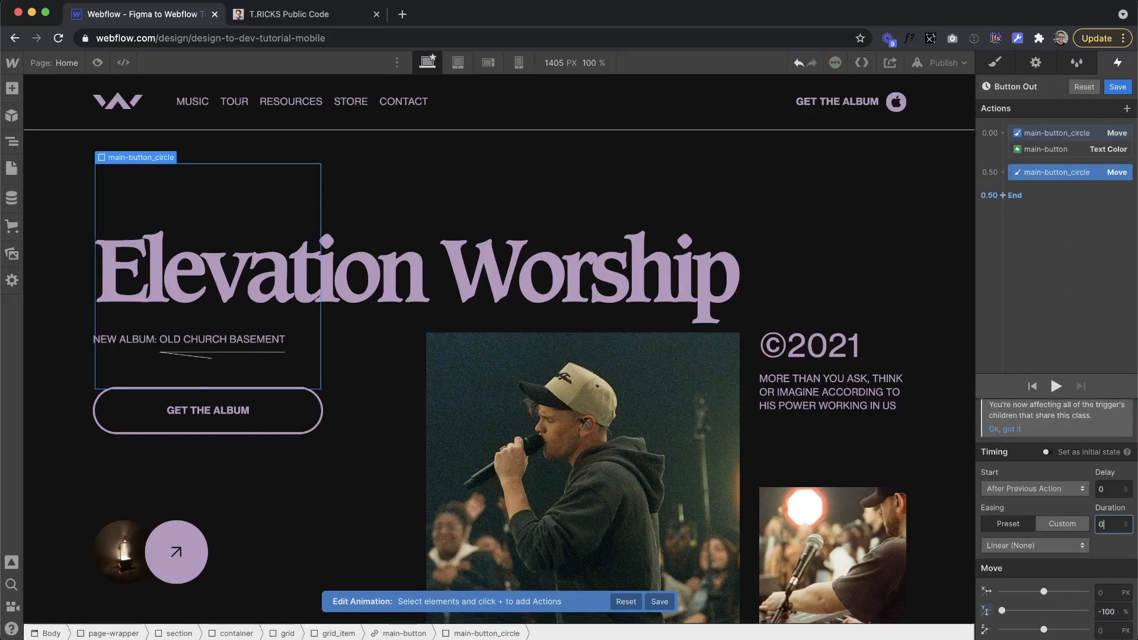
pyautogui.click(1117, 87)
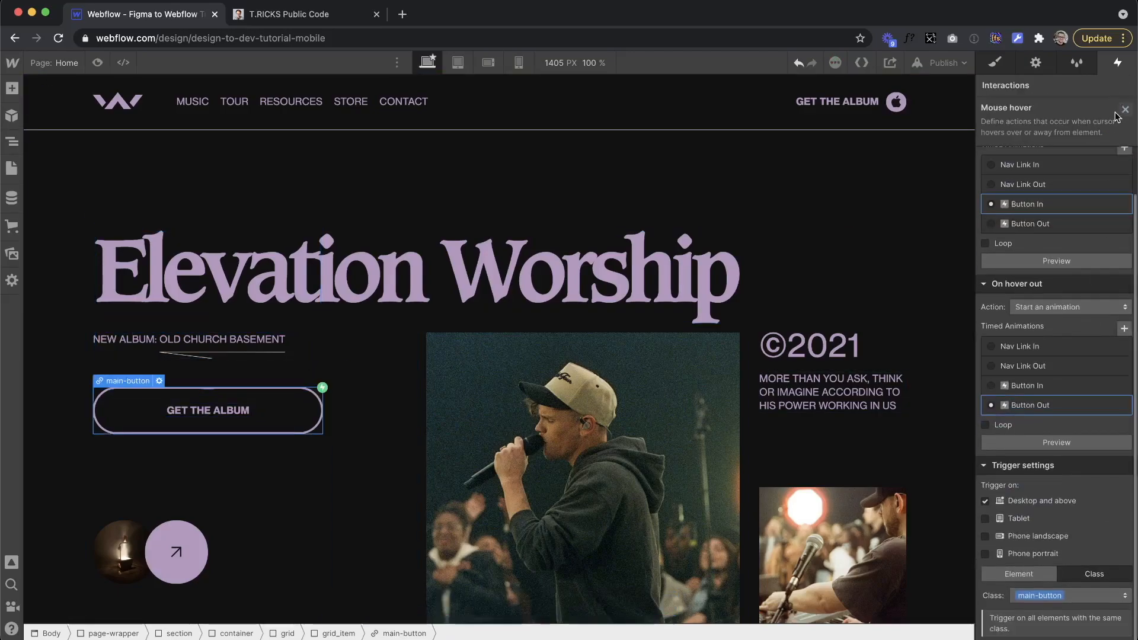
pyautogui.click(1126, 110)
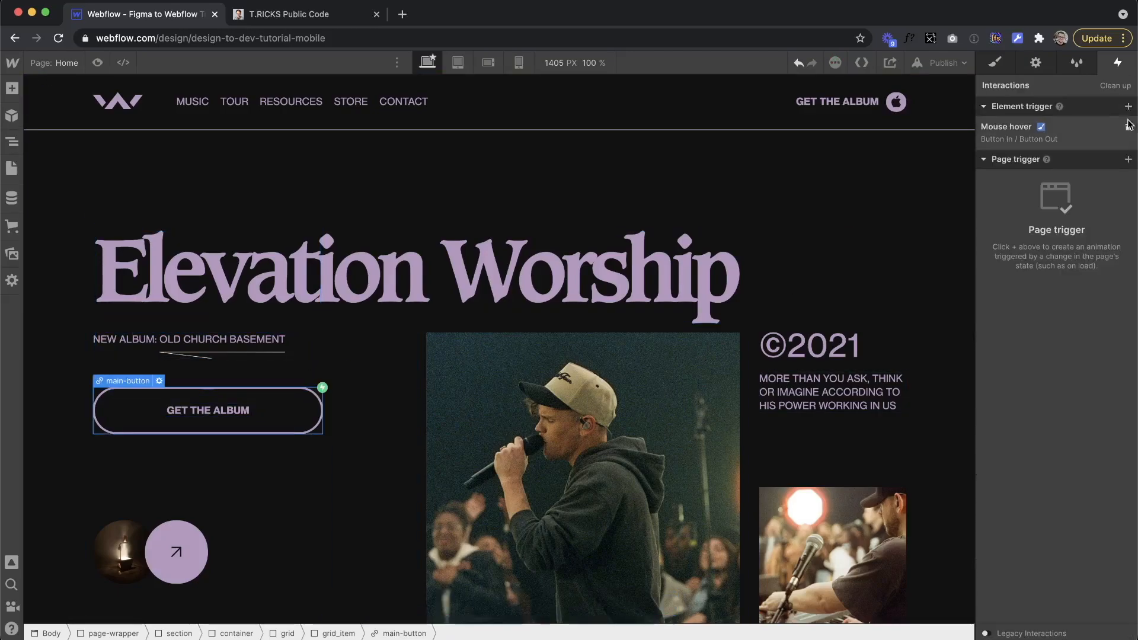
# Step: Test the main button's hover in preview, and publish the site to the selected webflow.io domain to check it in Safari
pyautogui.click(97, 62)
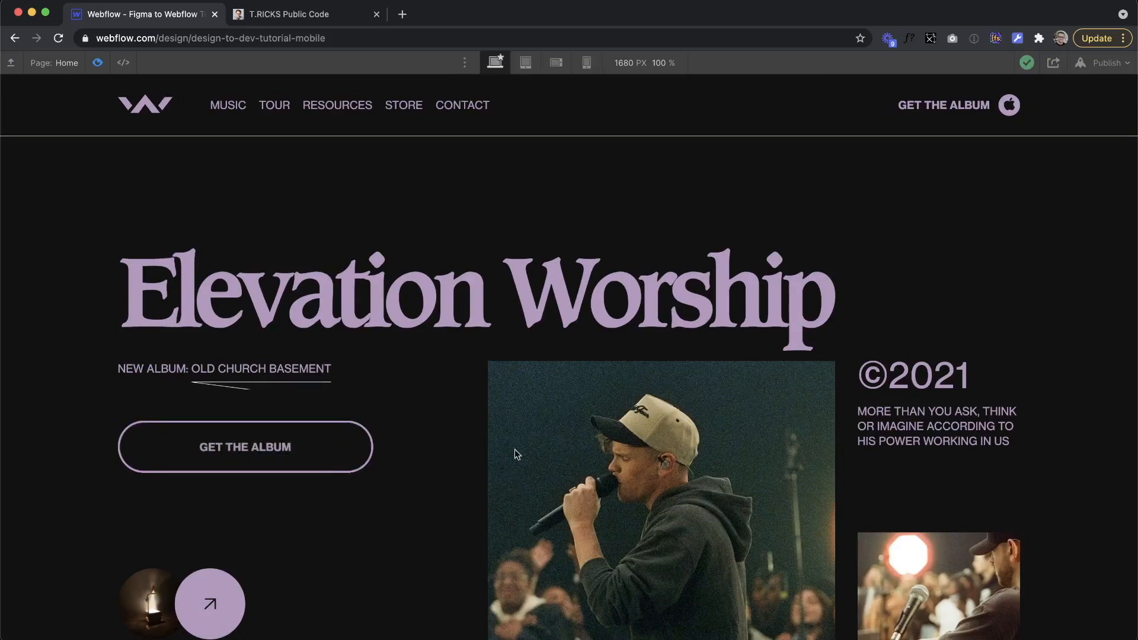
pyautogui.click(98, 62)
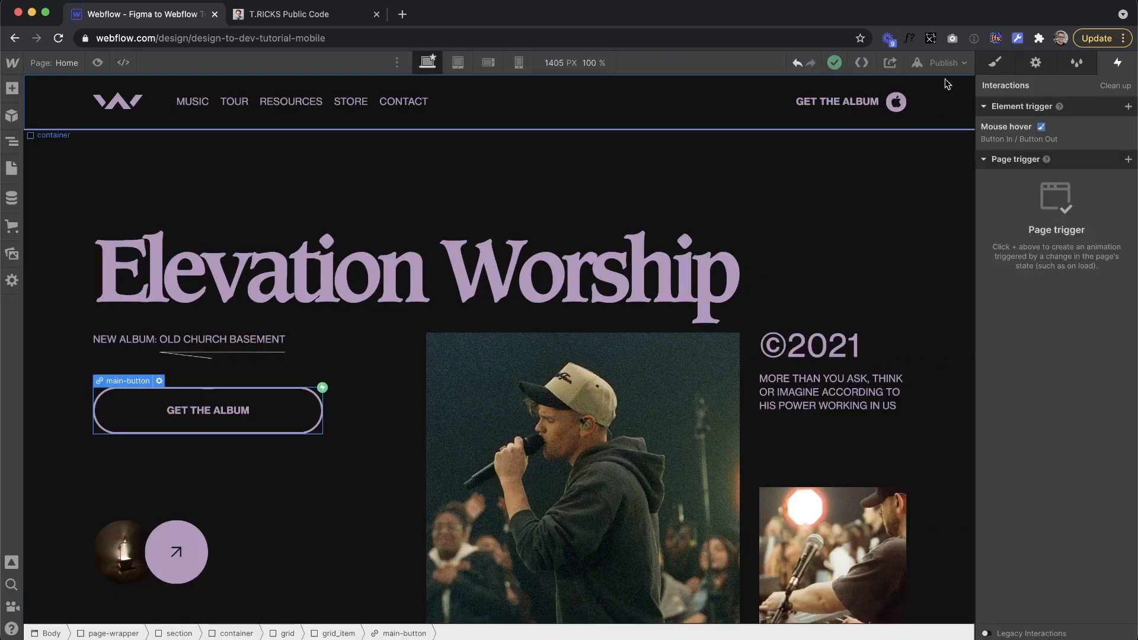
pyautogui.click(944, 63)
pyautogui.click(895, 230)
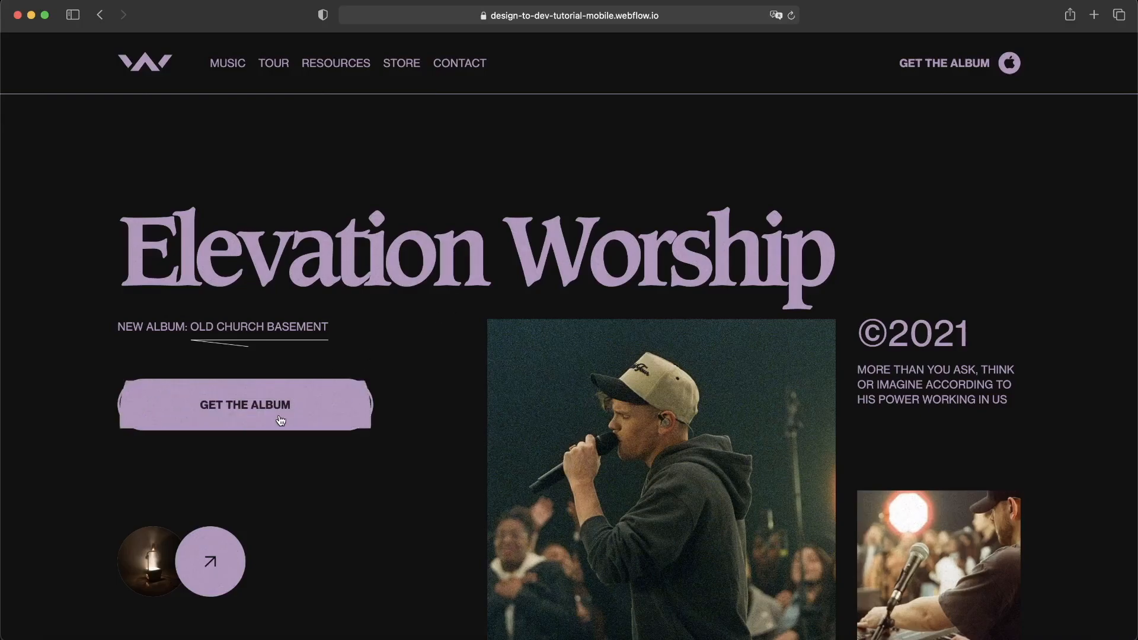
pyautogui.click(246, 623)
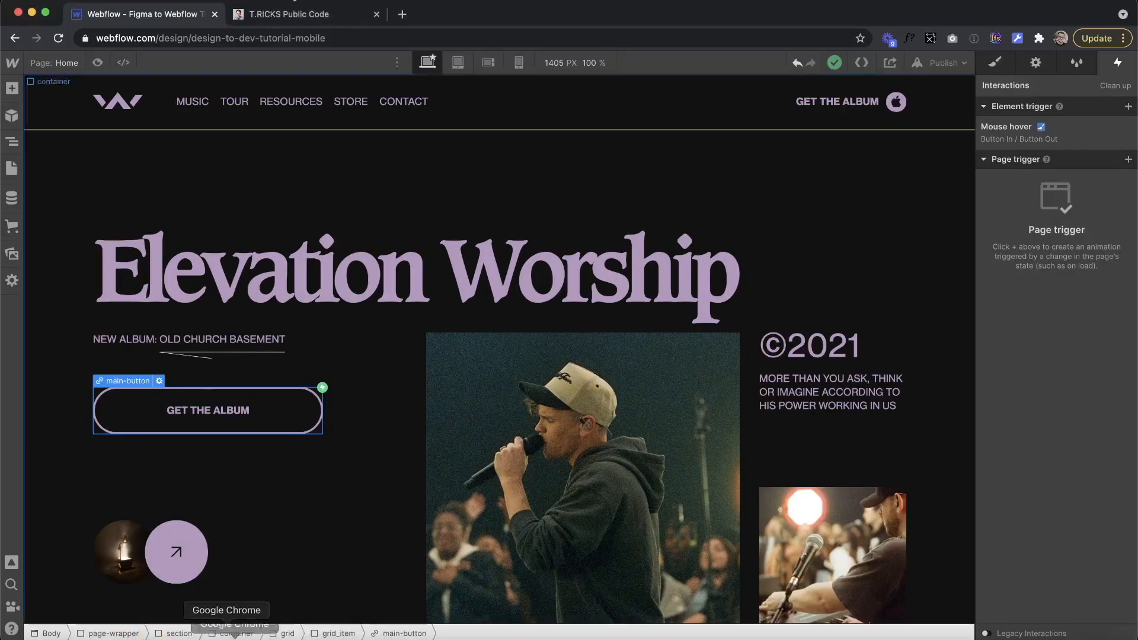
# Step: From the T.RICKS Public Code page, copy the -webkit-mask-image rule for forcing Safari to respect border radius
pyautogui.click(270, 14)
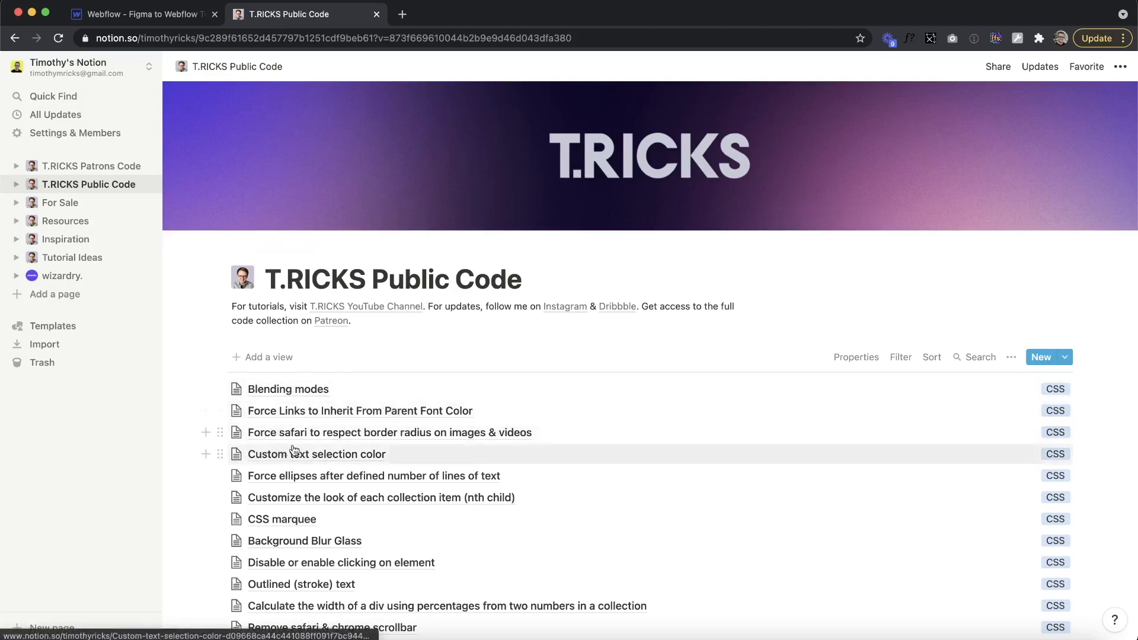
pyautogui.click(421, 437)
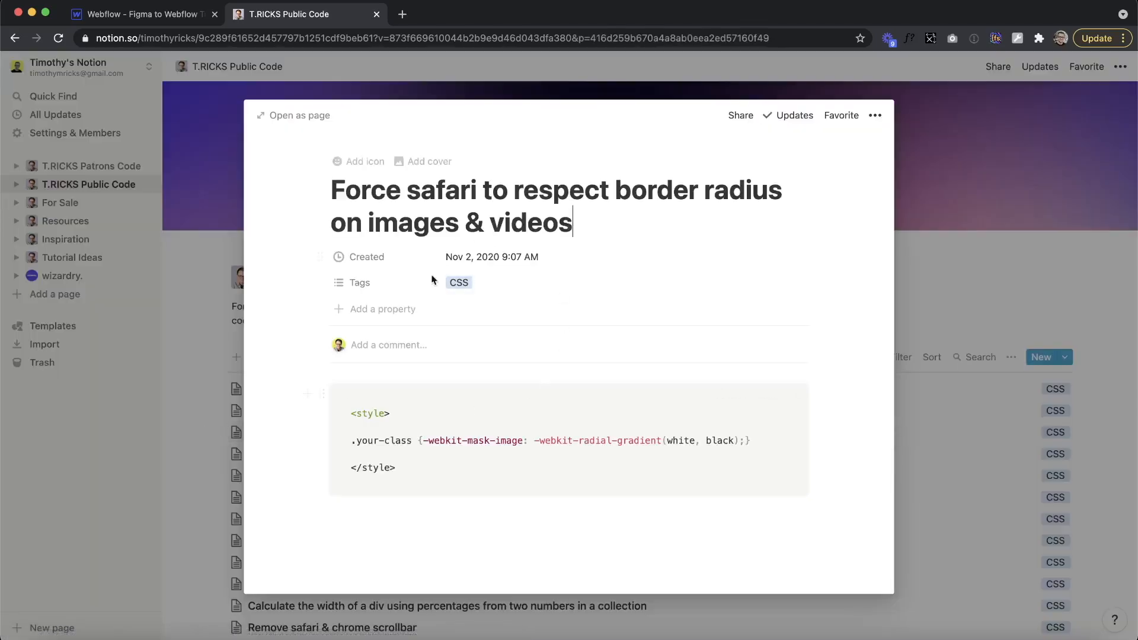
pyautogui.moveTo(758, 439)
pyautogui.mouseDown()
pyautogui.moveTo(418, 440)
pyautogui.moveTo(751, 440)
pyautogui.mouseUp()
pyautogui.press('super+c')
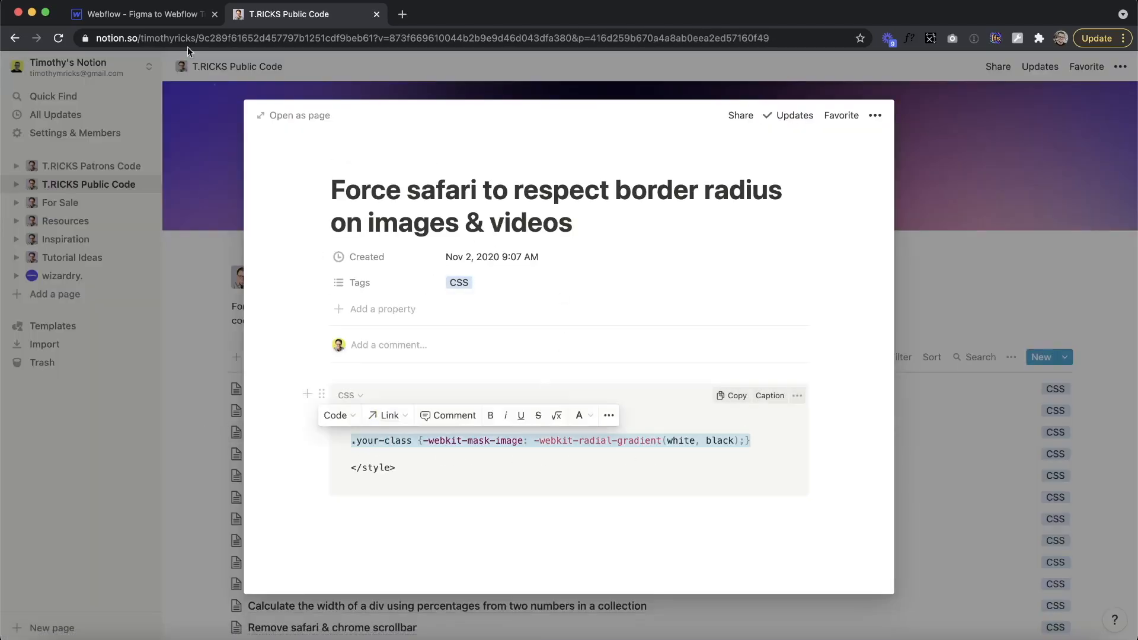
# Step: Back in the Webflow project, open the global component's HTML embed for code editing
pyautogui.click(136, 14)
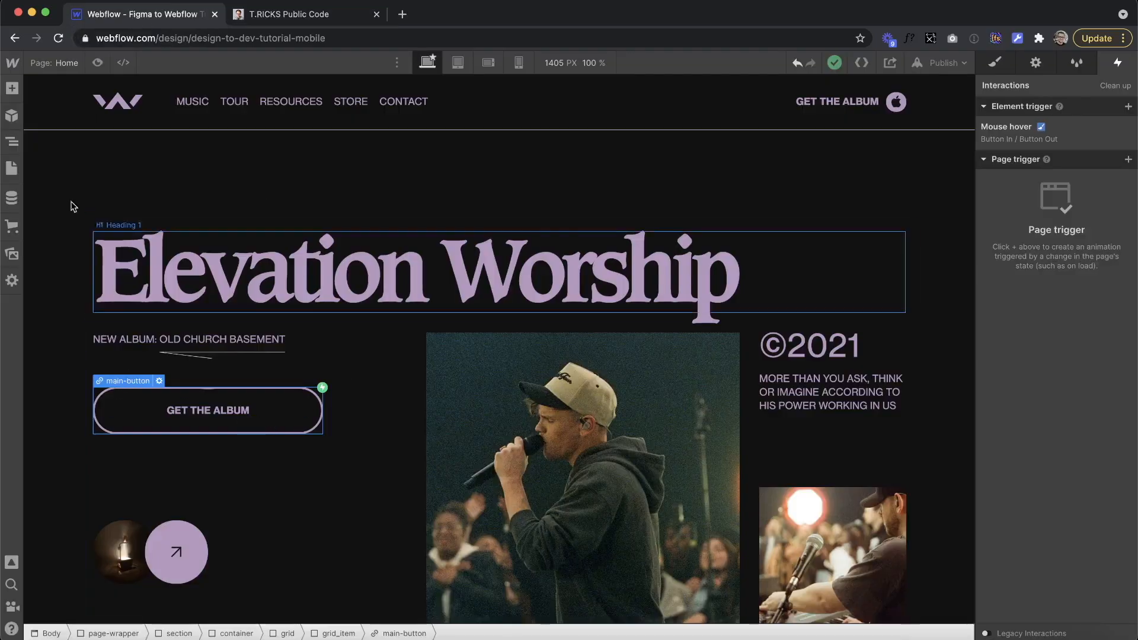
pyautogui.click(12, 142)
pyautogui.click(80, 149)
pyautogui.doubleClick(80, 148)
pyautogui.click(61, 83)
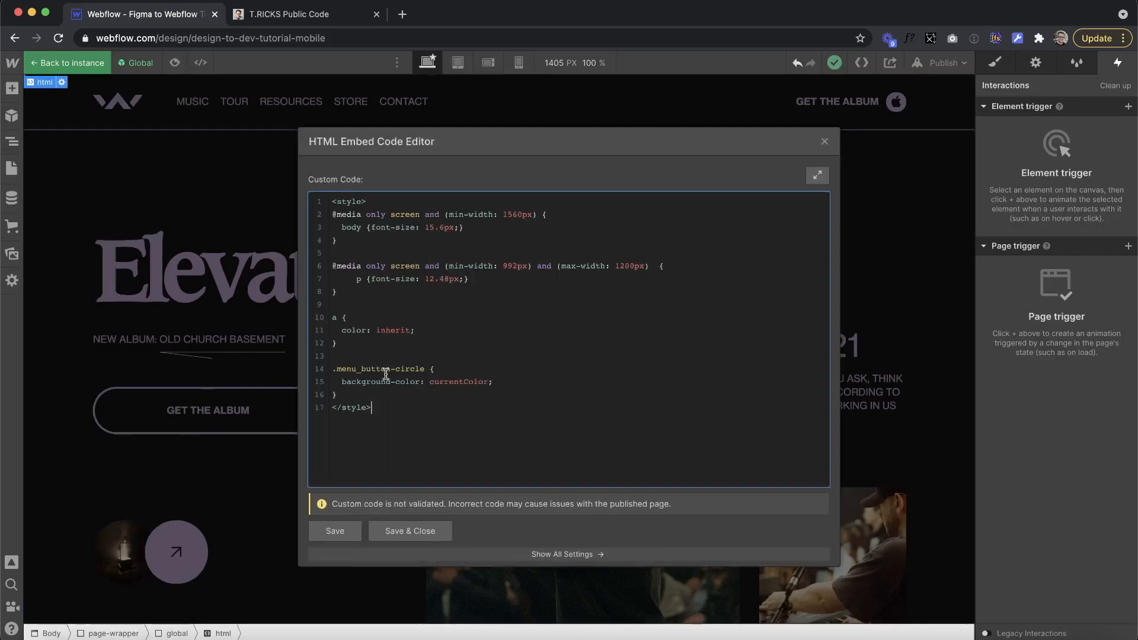
# Step: Add the copied mask-image rule at the end of the embed's styles and change its class to .main-button
pyautogui.press('Return')
pyautogui.press('super+v')
pyautogui.click(385, 420)
pyautogui.press('BackSpace')
pyautogui.press('BackSpace')
pyautogui.press('BackSpace')
pyautogui.press('BackSpace')
pyautogui.press('BackSpace')
pyautogui.press('BackSpace')
pyautogui.press('BackSpace')
pyautogui.press('BackSpace')
pyautogui.press('BackSpace')
pyautogui.press('BackSpace')
pyautogui.write('main-button')
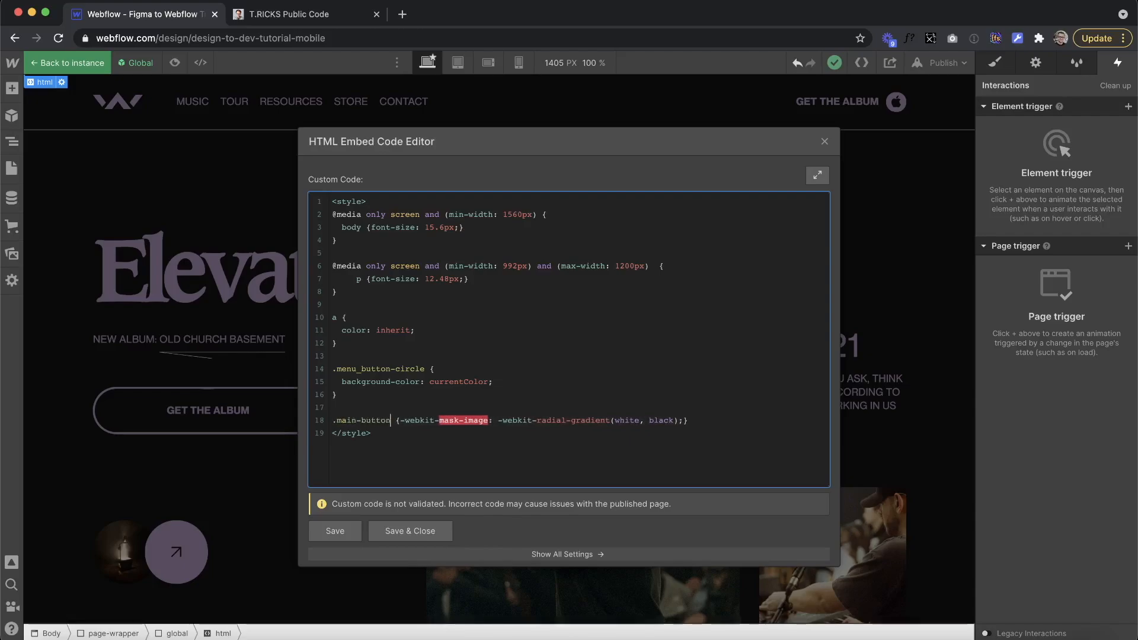
# Step: Save and close the embed code, and republish the site to the selected webflow.io domain
pyautogui.click(425, 531)
pyautogui.click(940, 64)
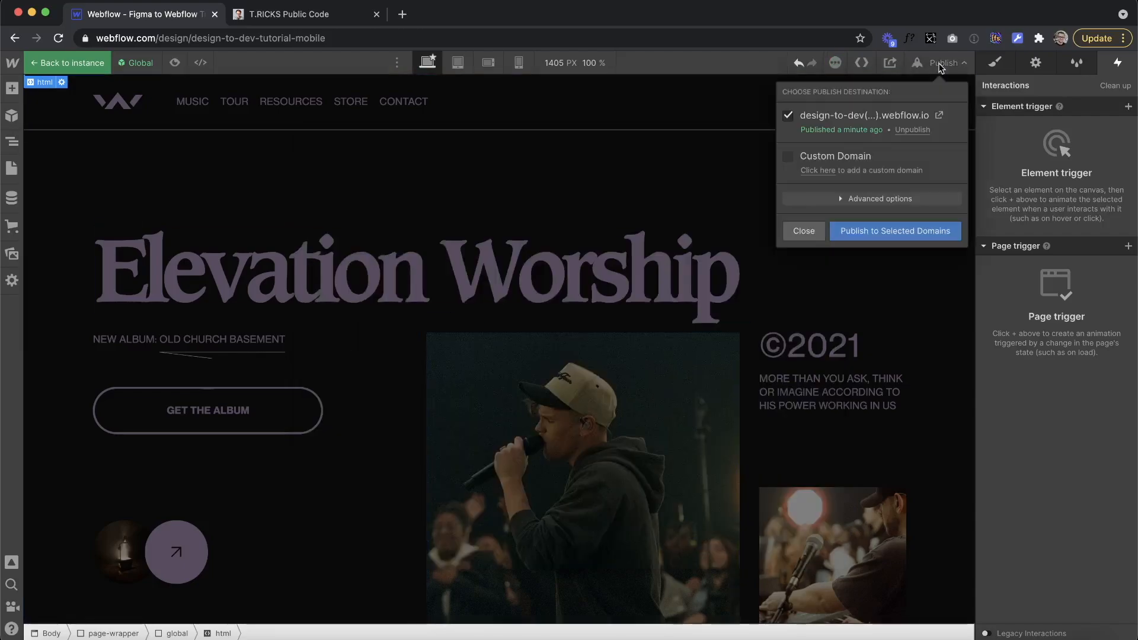
pyautogui.click(876, 230)
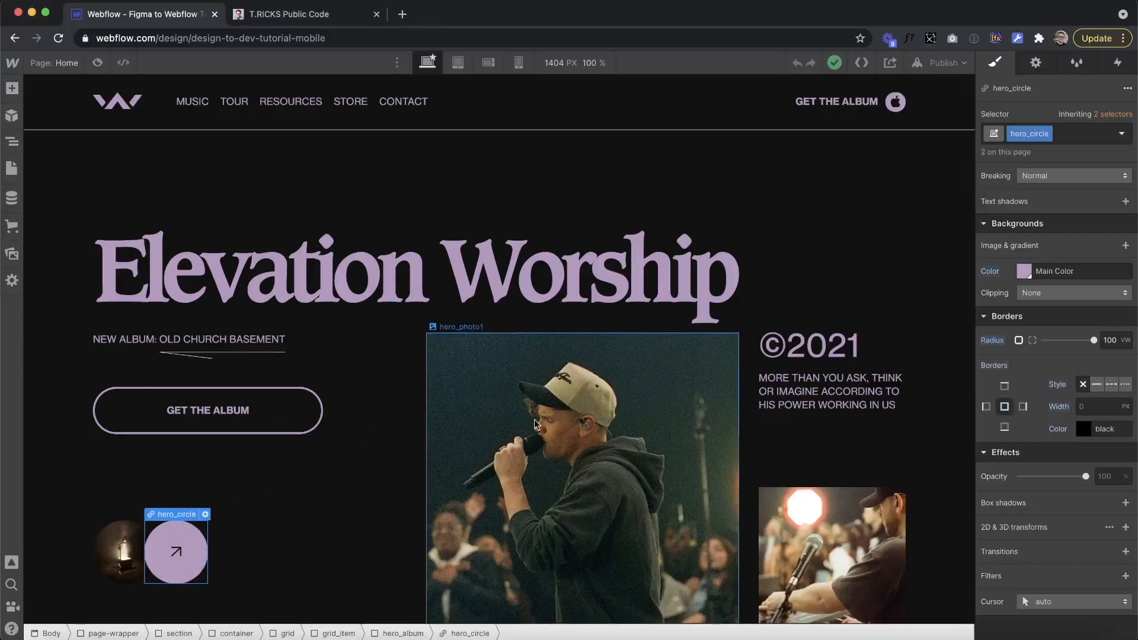
# Step: Add the combo class is--link to the purple hero_circle and switch to its Hover state
pyautogui.click(1076, 134)
pyautogui.write('is--img')
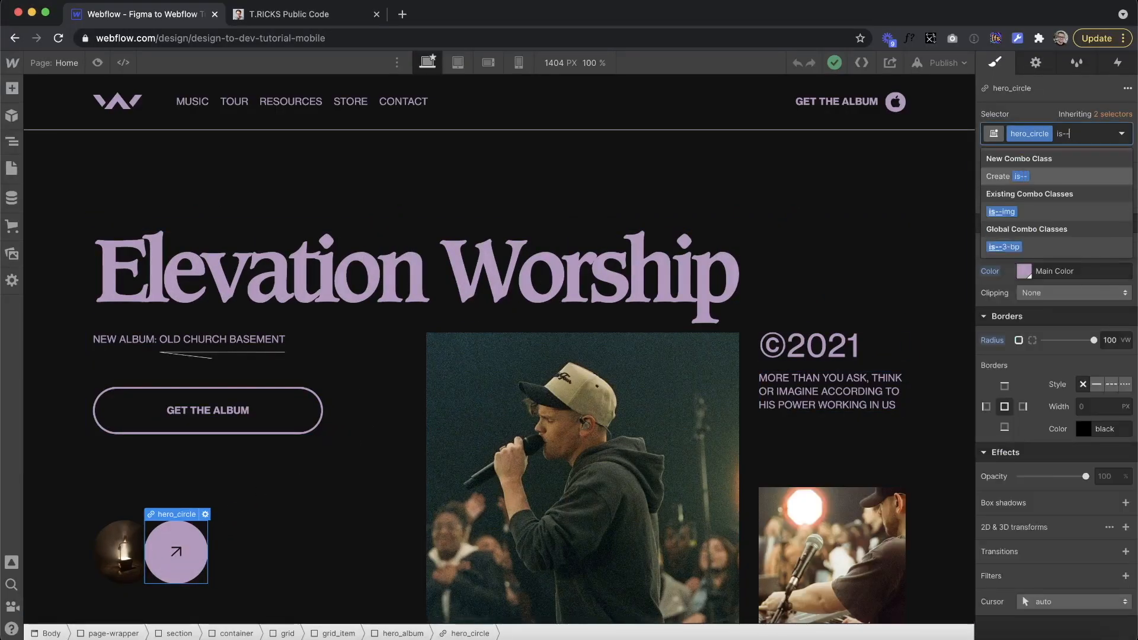
pyautogui.press('Return')
pyautogui.click(1121, 132)
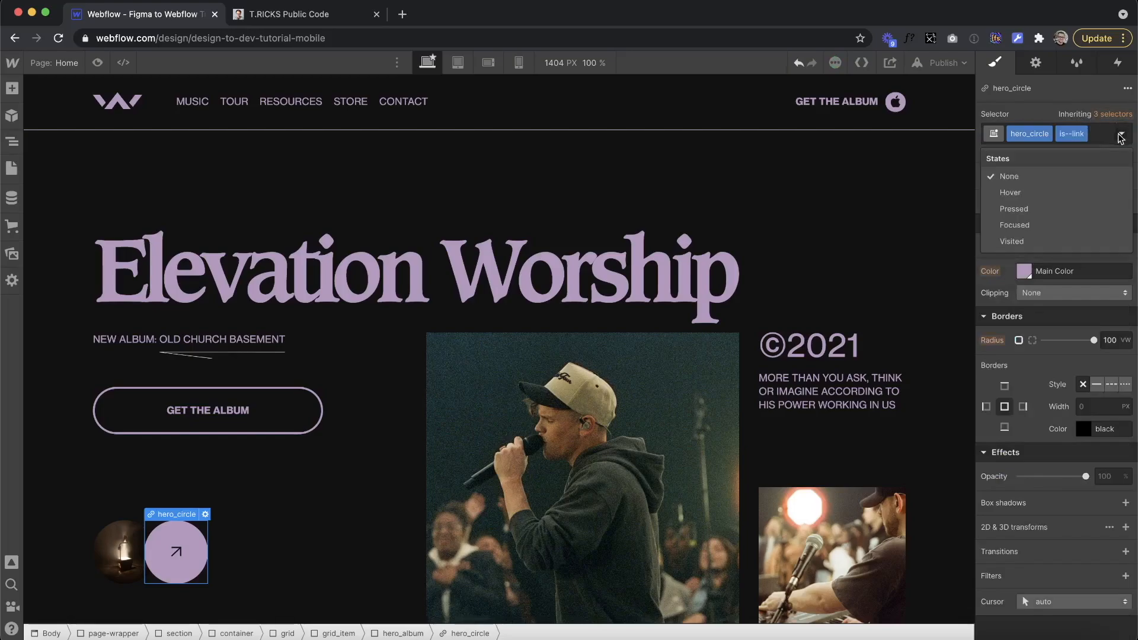
pyautogui.click(1046, 191)
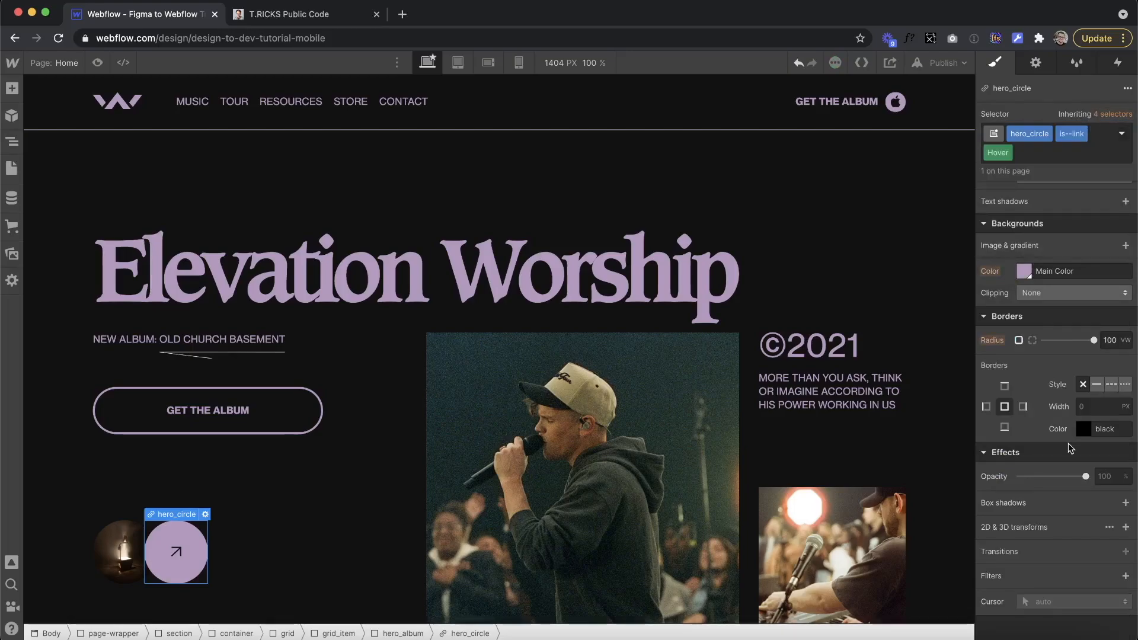
# Step: Add a Scale transform of 0.9 on X and Y to the circle link's Hover state
pyautogui.rightClick(1123, 530)
pyautogui.press('Escape')
pyautogui.click(1126, 528)
pyautogui.click(1050, 426)
pyautogui.click(1106, 452)
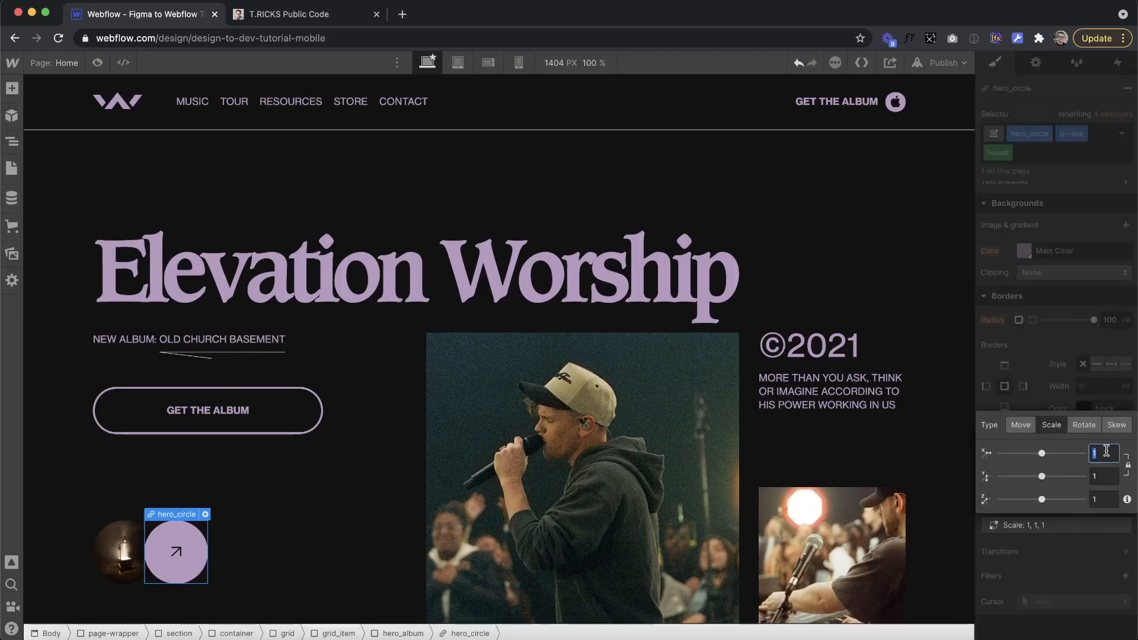
pyautogui.write('0.9')
pyautogui.press('Return')
pyautogui.click(1059, 323)
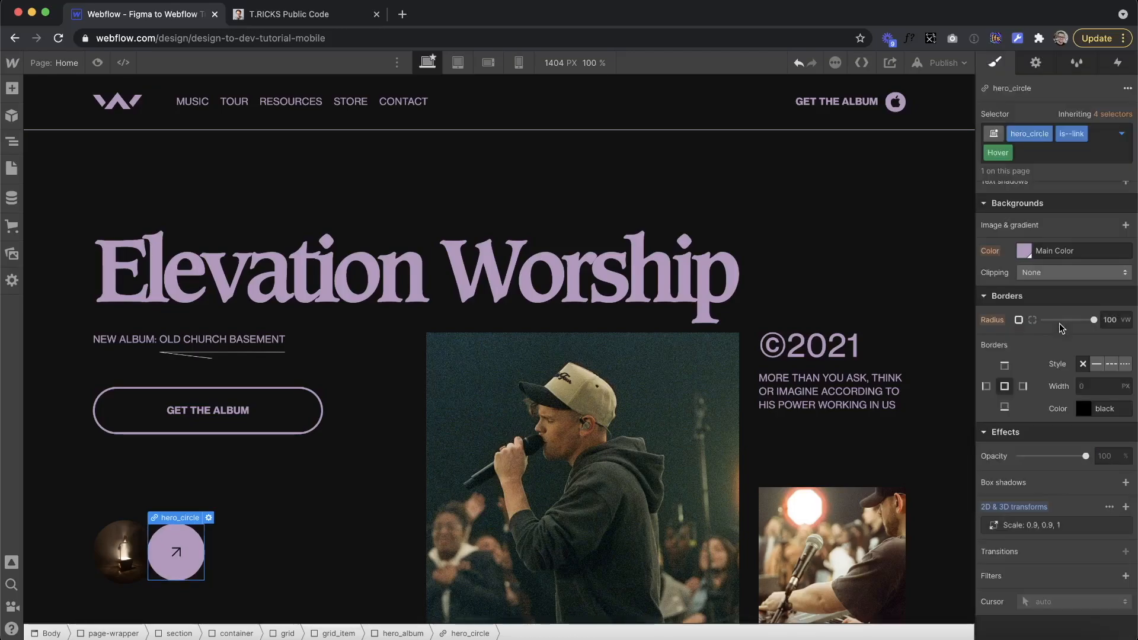
# Step: Set the circle link's hover background color to the Light Color swatch
pyautogui.click(1023, 253)
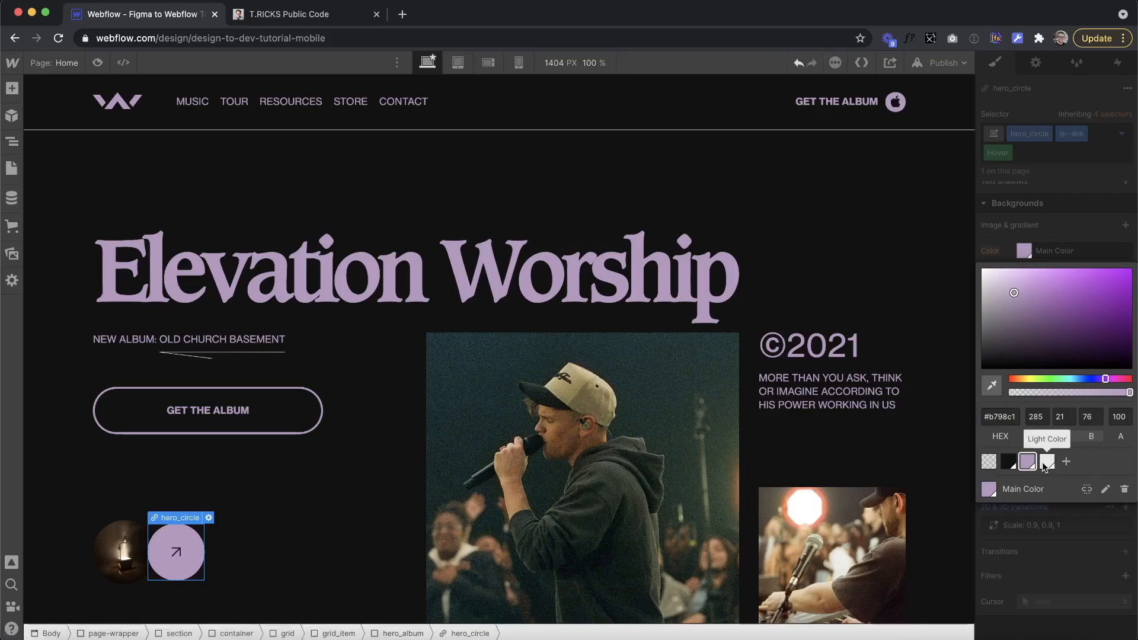
pyautogui.click(1047, 461)
pyautogui.click(1083, 259)
pyautogui.click(502, 427)
# Step: Add an All Properties transition to the circle link's normal state
pyautogui.click(191, 546)
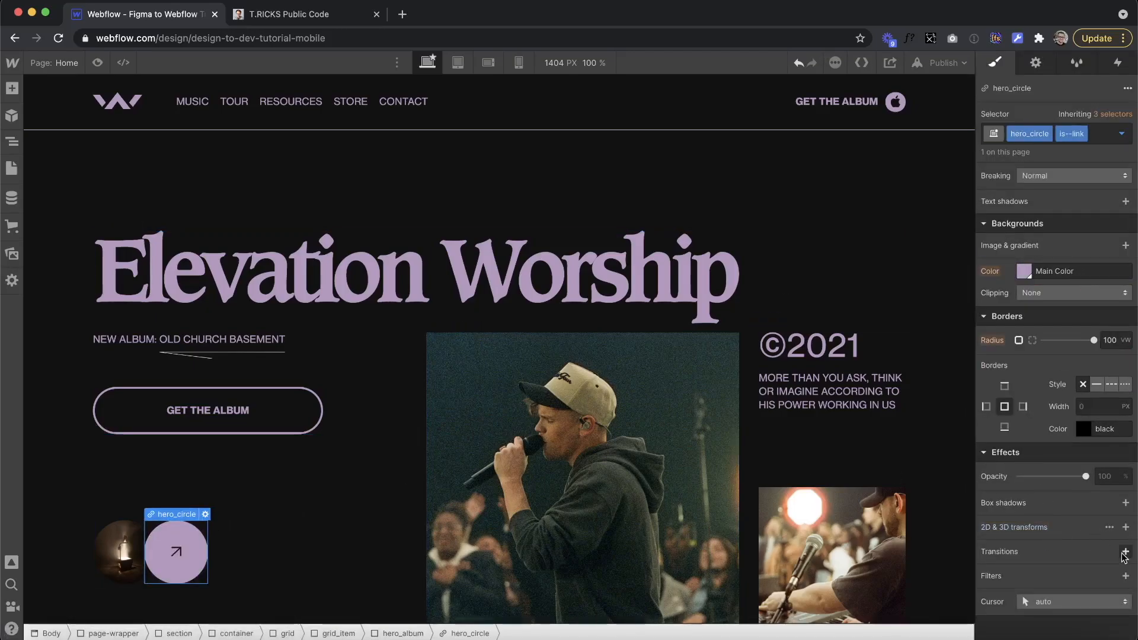
pyautogui.click(1125, 551)
pyautogui.click(1049, 474)
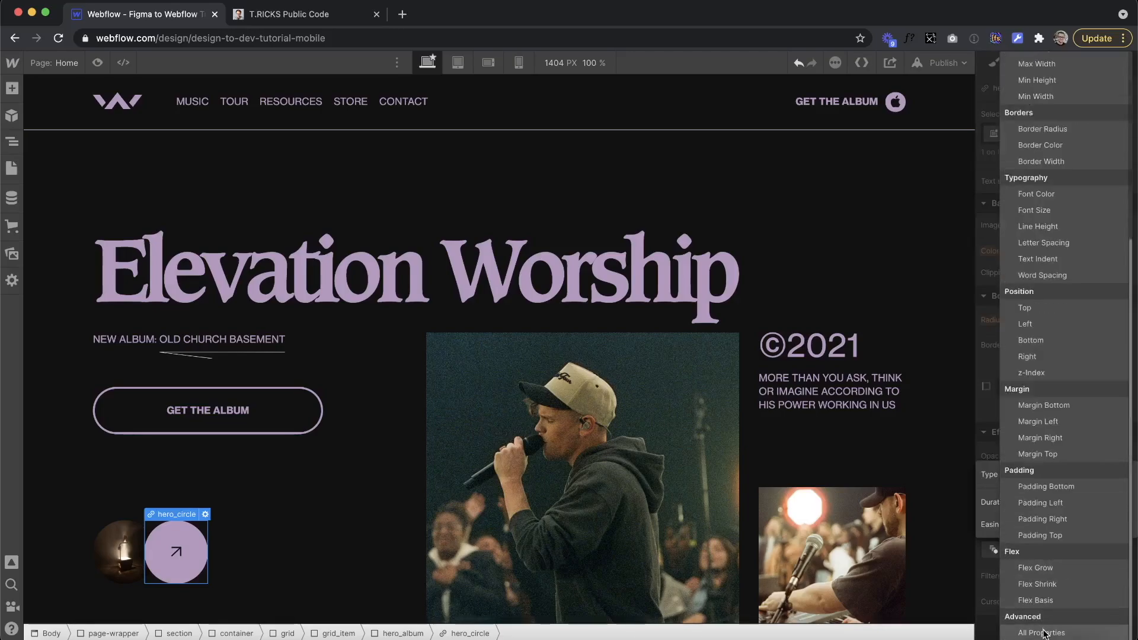
pyautogui.click(1044, 633)
pyautogui.click(533, 427)
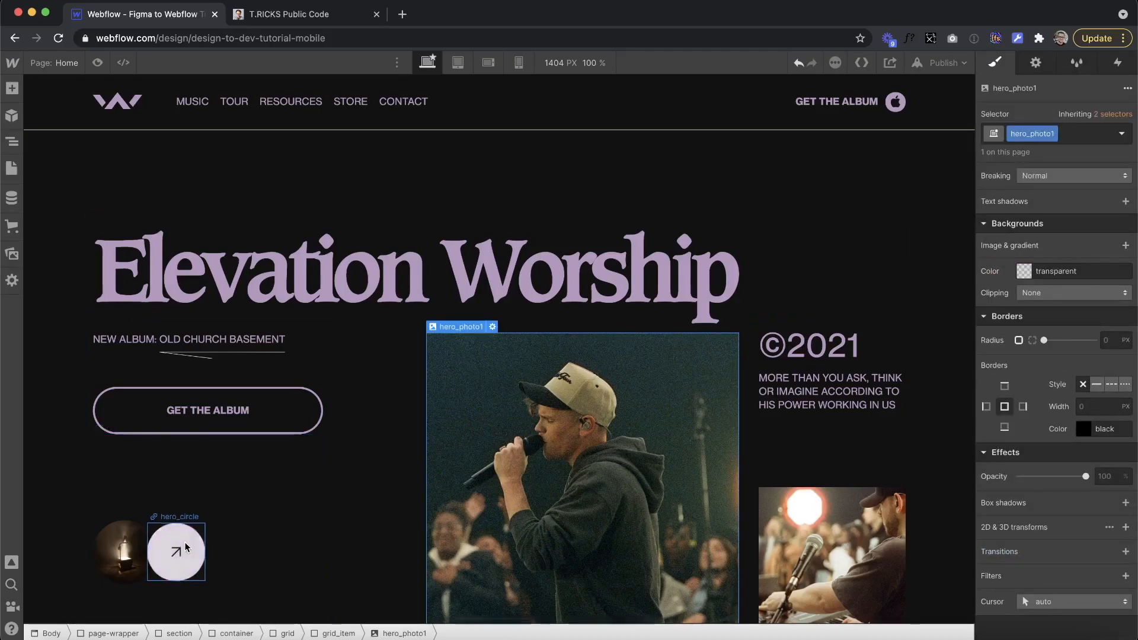
# Step: Add a While scrolling in view trigger to the merch block in the Shop Merch section, applied to the merch class
pyautogui.scroll(-10, 450, 488)
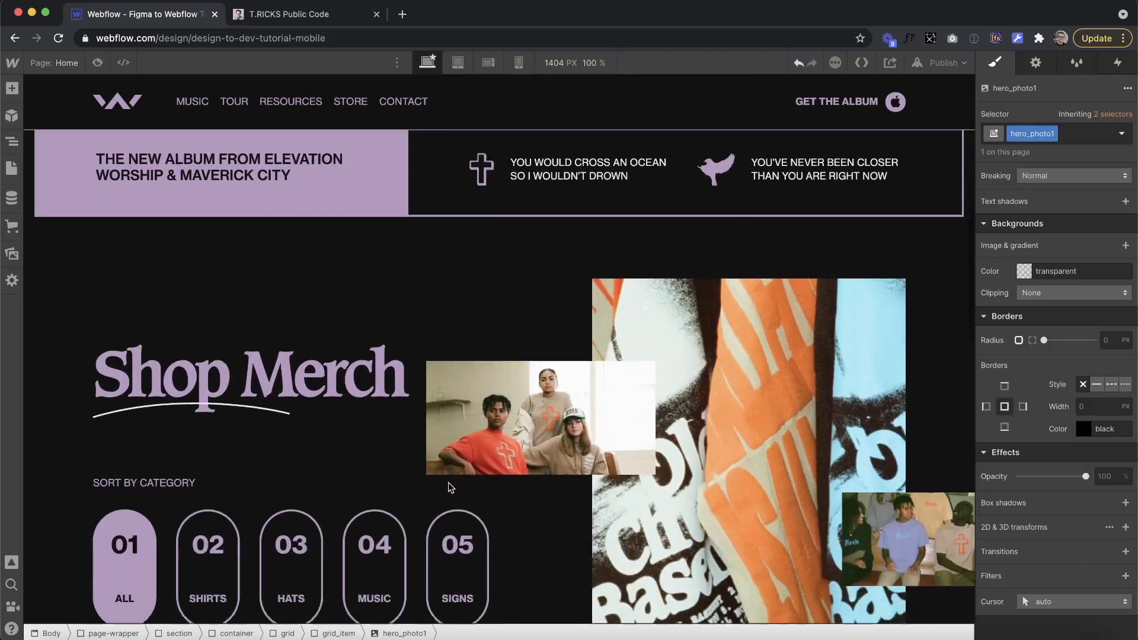
pyautogui.scroll(-4, 450, 487)
pyautogui.click(505, 253)
pyautogui.scroll(2, 505, 254)
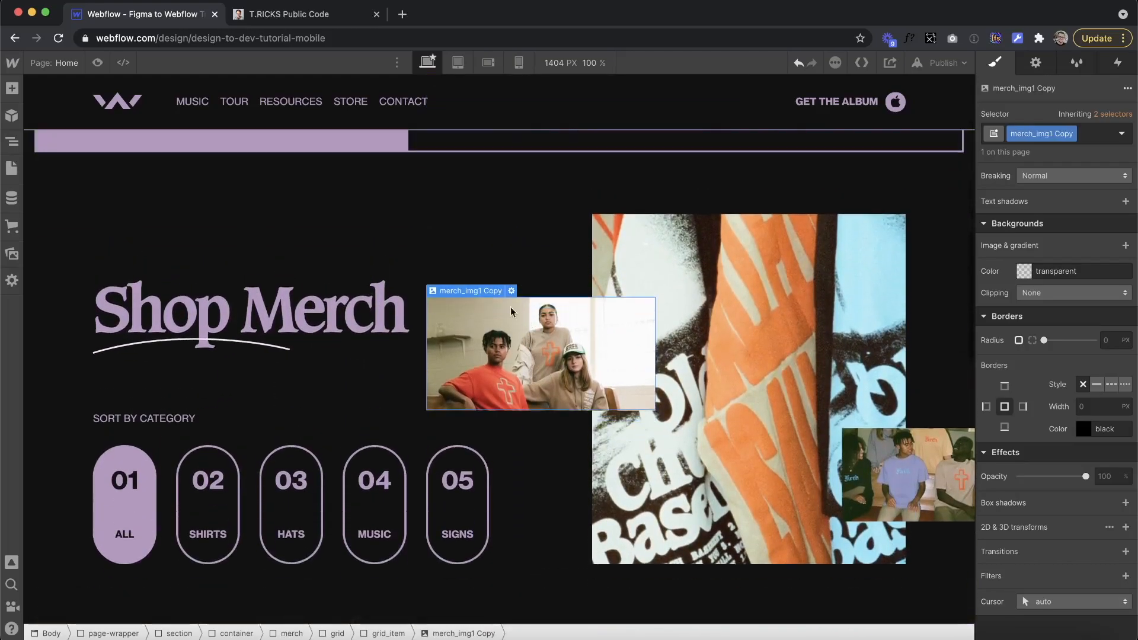
pyautogui.click(505, 254)
pyautogui.press('Up')
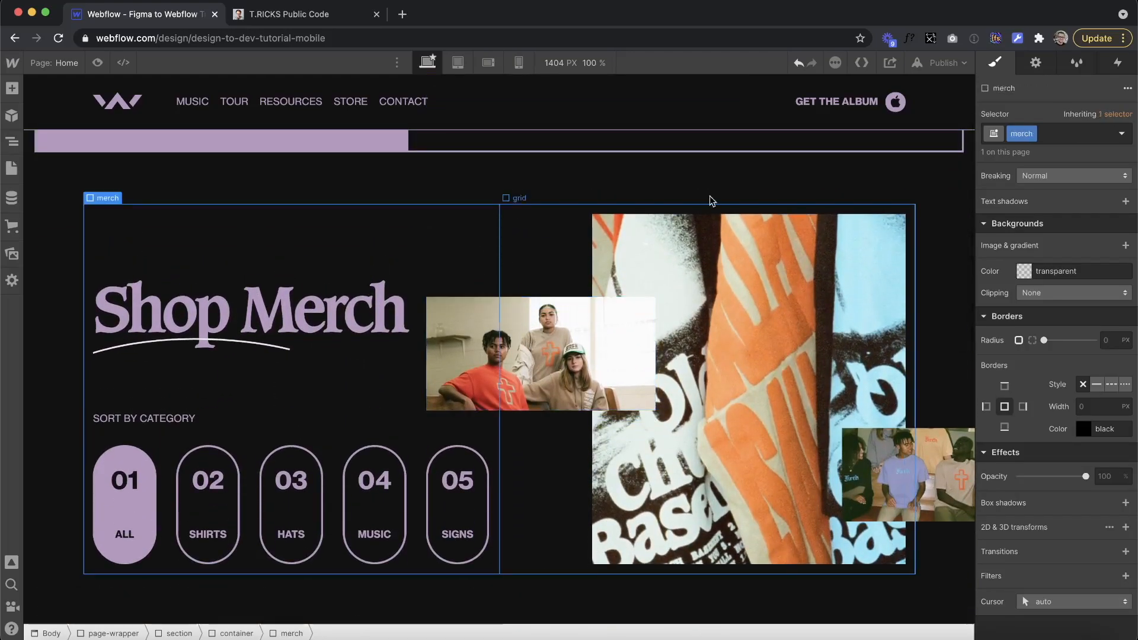
pyautogui.click(1117, 63)
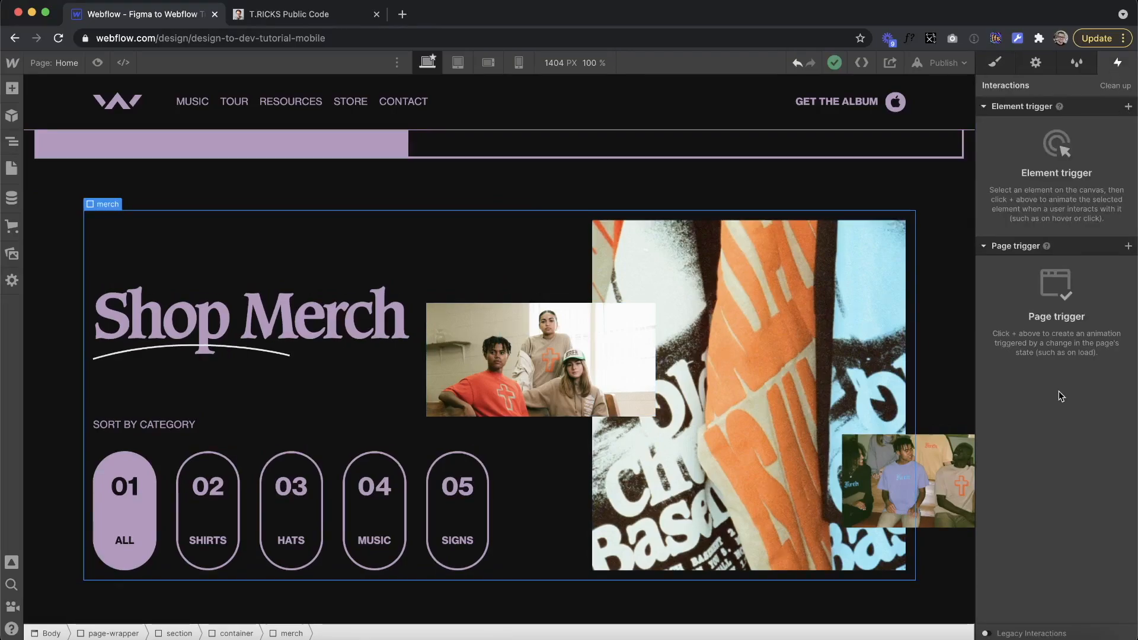
pyautogui.click(1129, 106)
pyautogui.click(1046, 195)
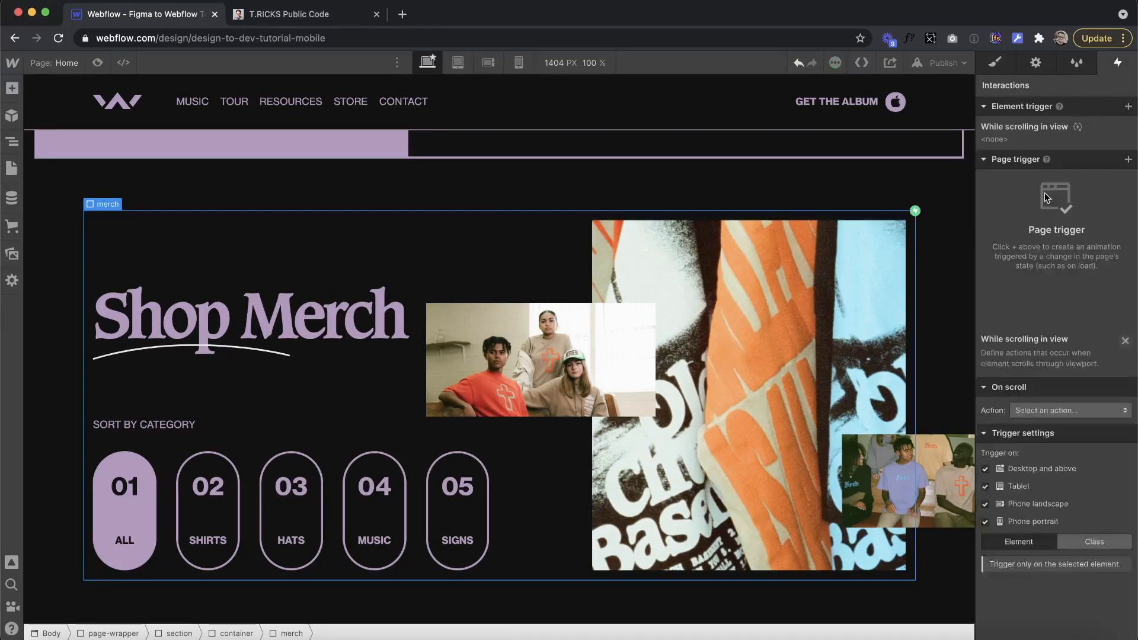
pyautogui.click(1096, 311)
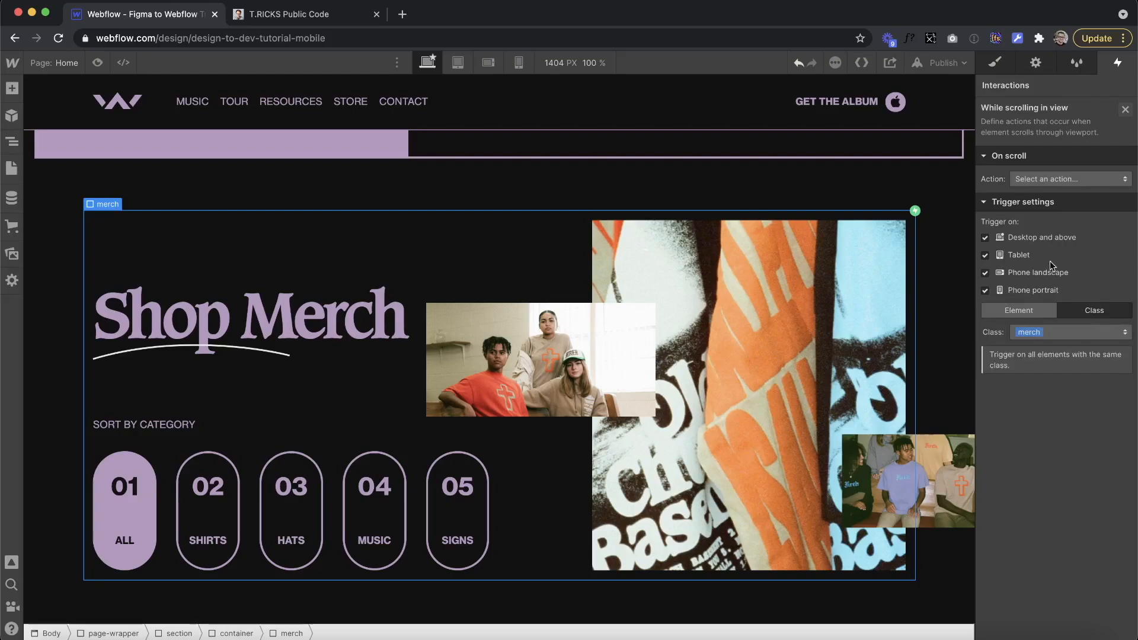
# Step: Set the trigger to play a new scroll animation named Merch Images
pyautogui.click(1065, 179)
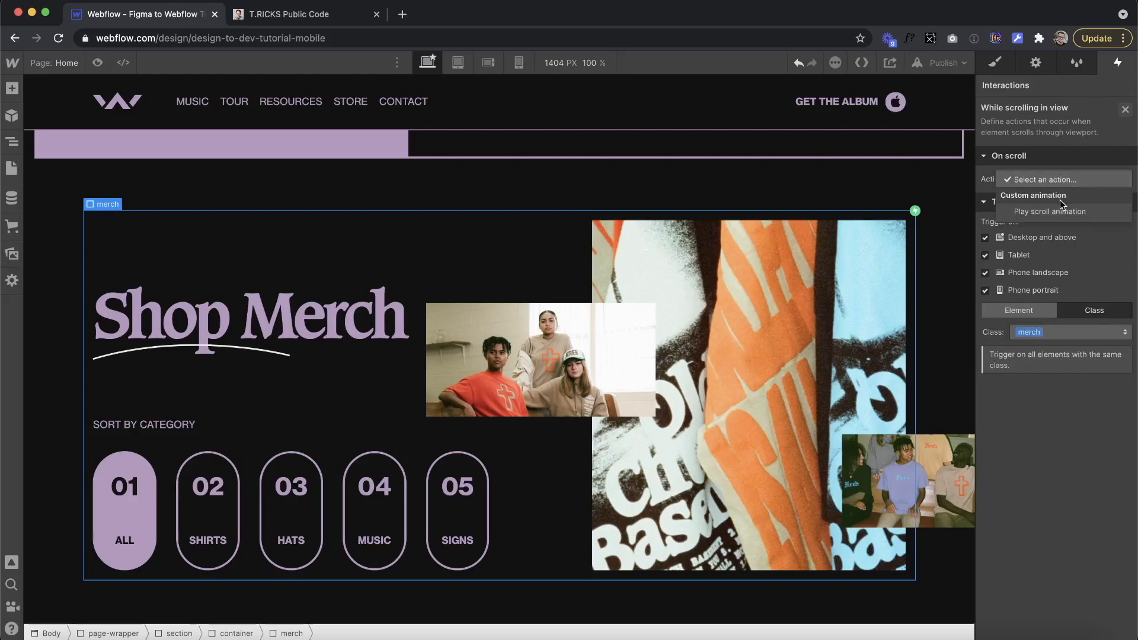
pyautogui.click(1061, 212)
pyautogui.click(1125, 260)
pyautogui.write('Merch Images')
pyautogui.press('Return')
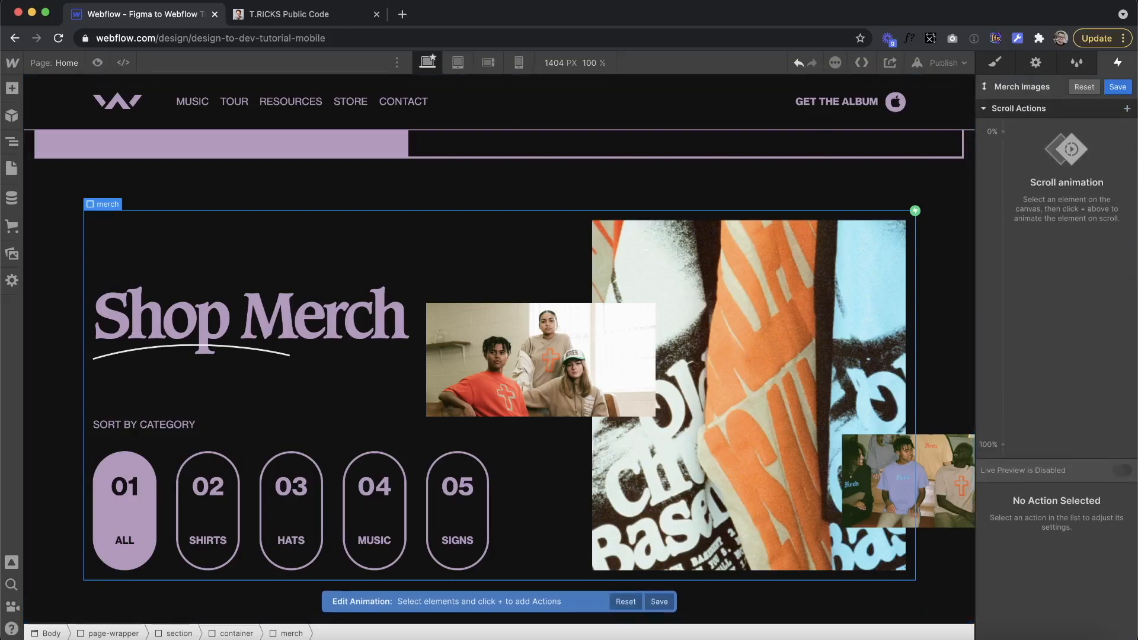
# Step: Add a scroll Move to the large merch image's grid_item, with Y at 6 em at 0% and -6 em at 100%
pyautogui.click(831, 255)
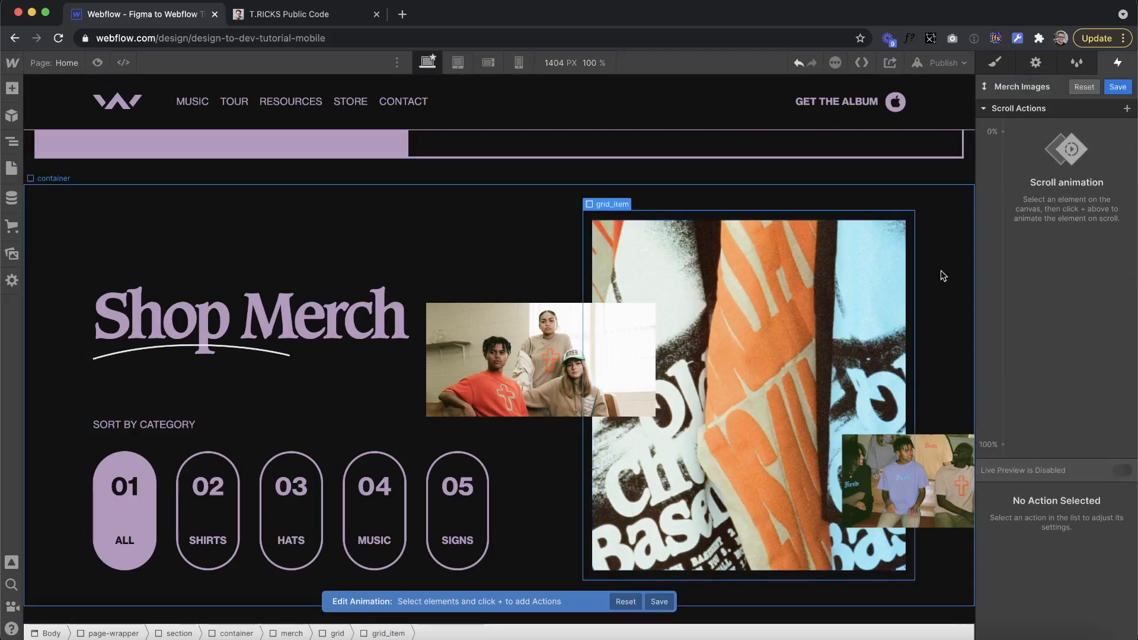
pyautogui.click(1128, 109)
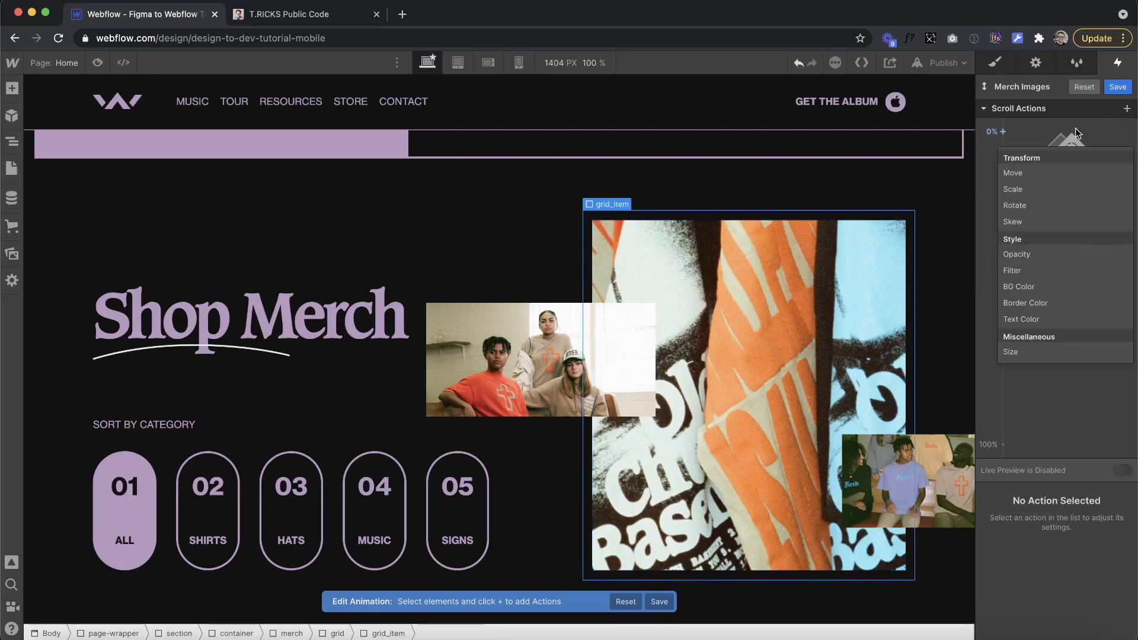
pyautogui.click(1049, 168)
pyautogui.write('7')
pyautogui.press('Return')
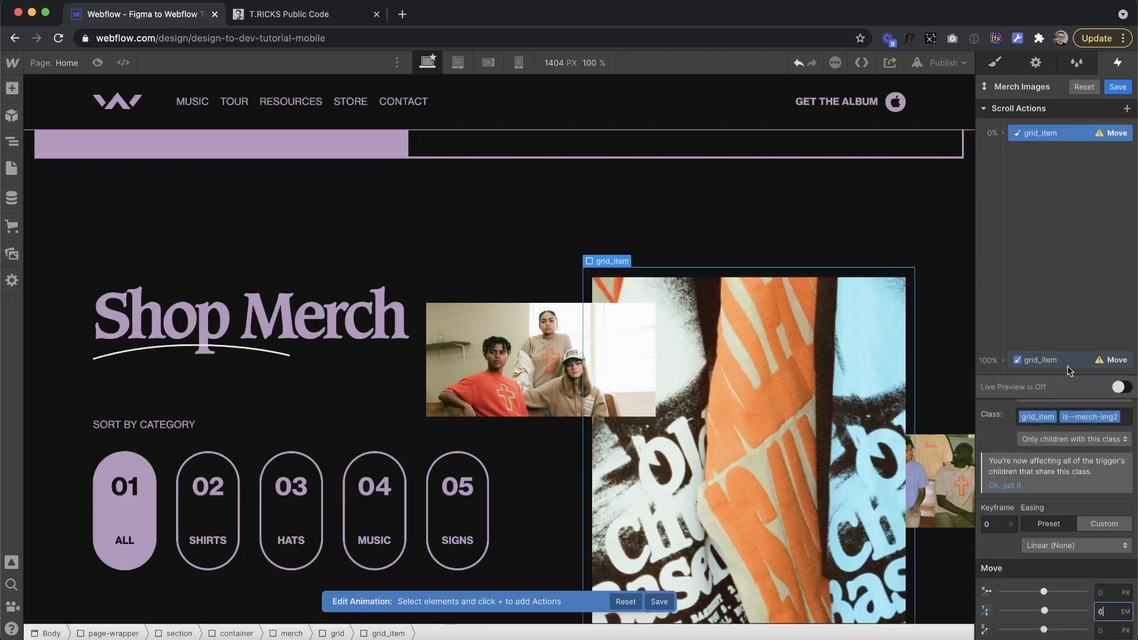
pyautogui.click(1043, 361)
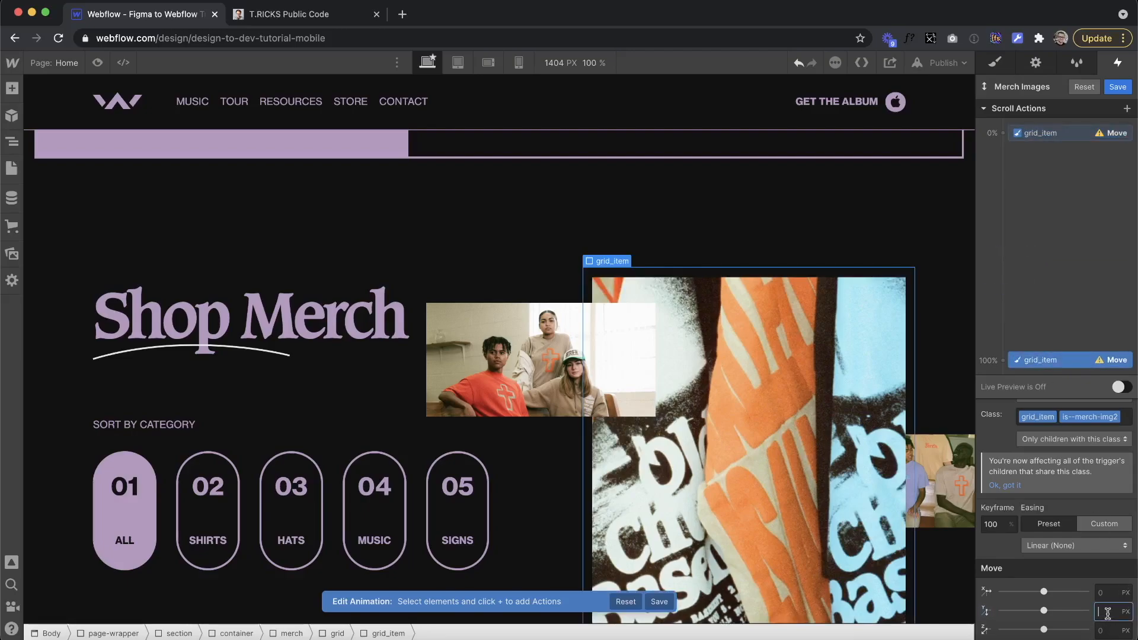
pyautogui.write('-6em')
pyautogui.press('Return')
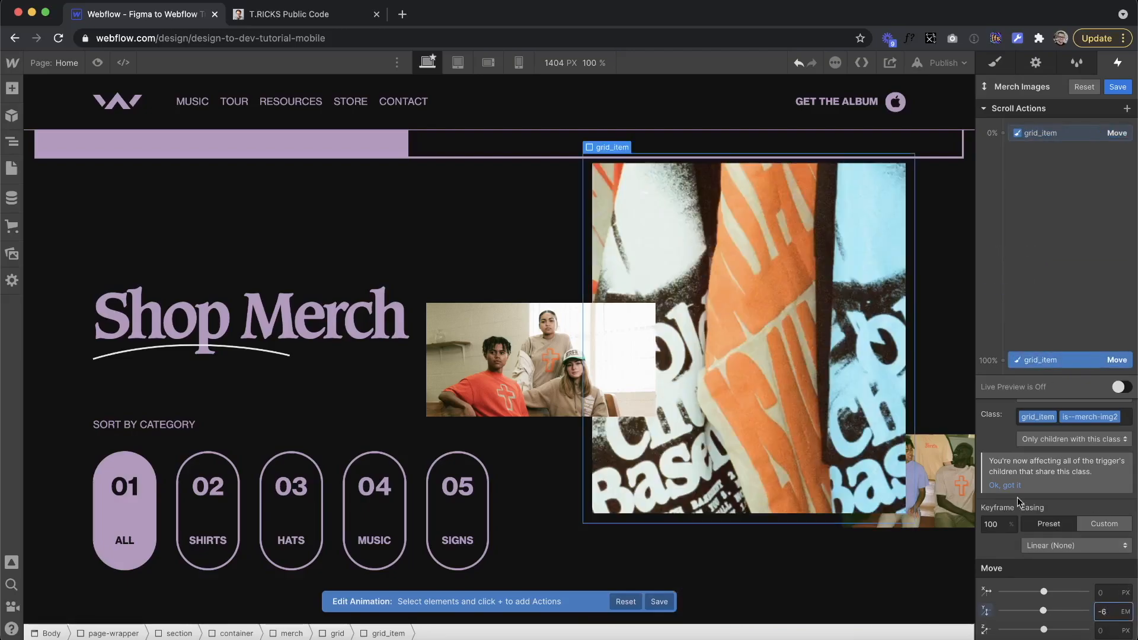
# Step: Add a scroll Move to the group-photo grid_item overlapping the large merch image, with Y at 10 em at 0% and -10 em at 100%
pyautogui.click(529, 388)
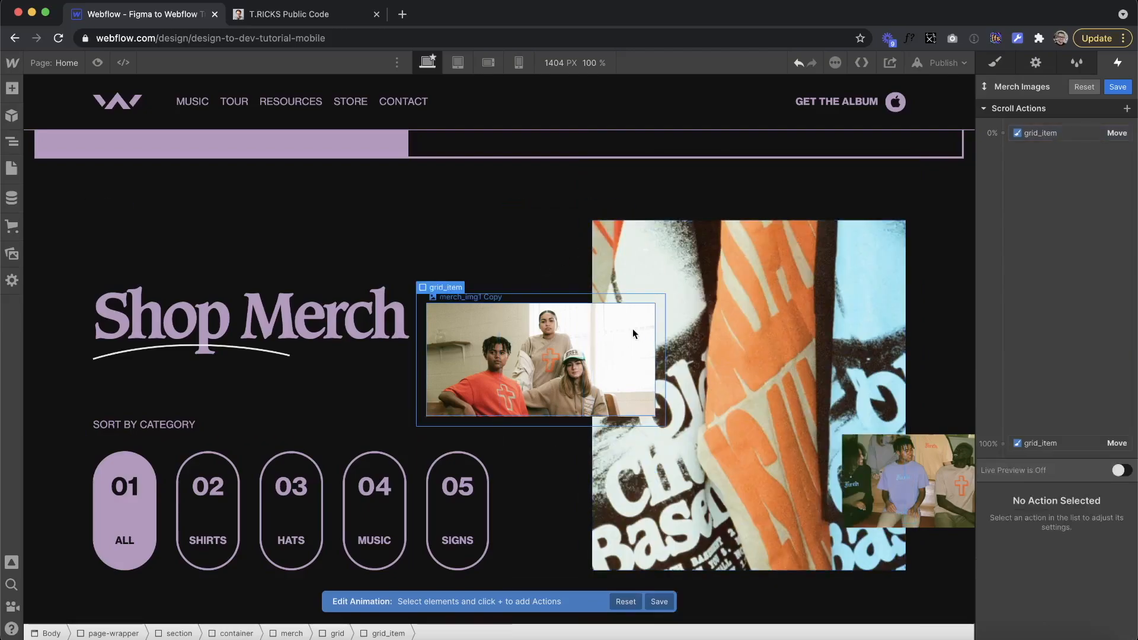
pyautogui.click(1002, 134)
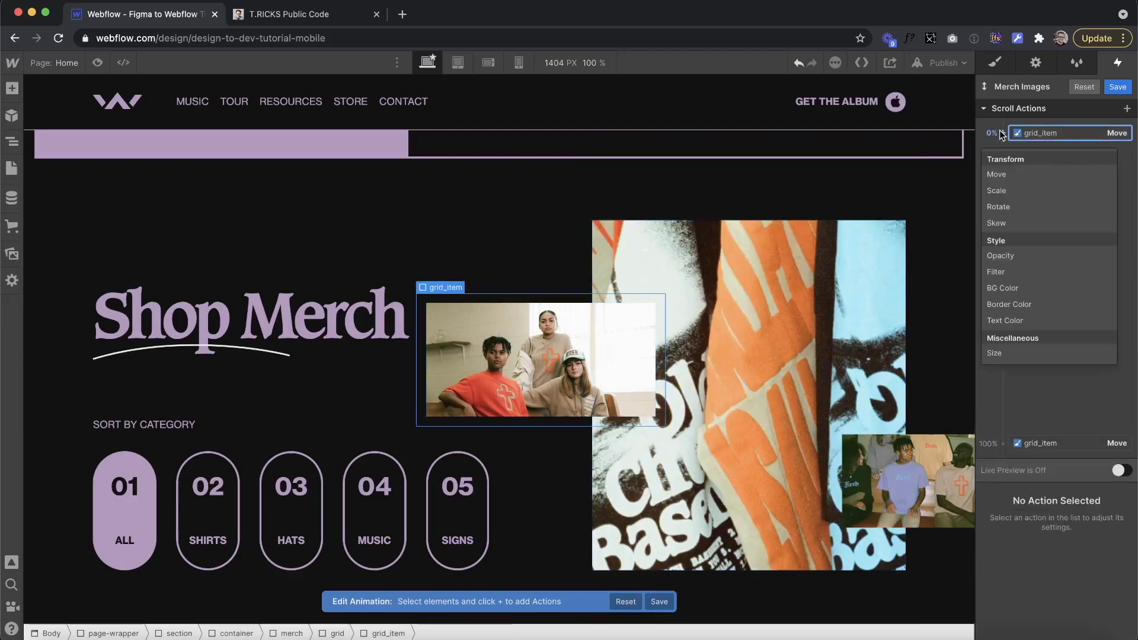
pyautogui.click(1031, 174)
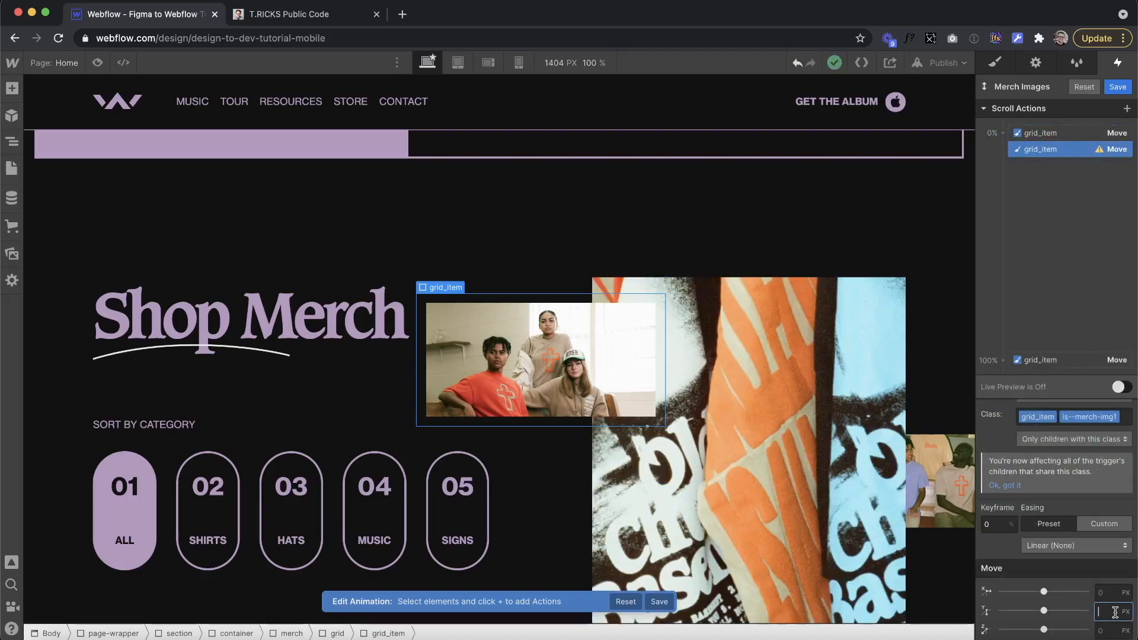
pyautogui.press('Return')
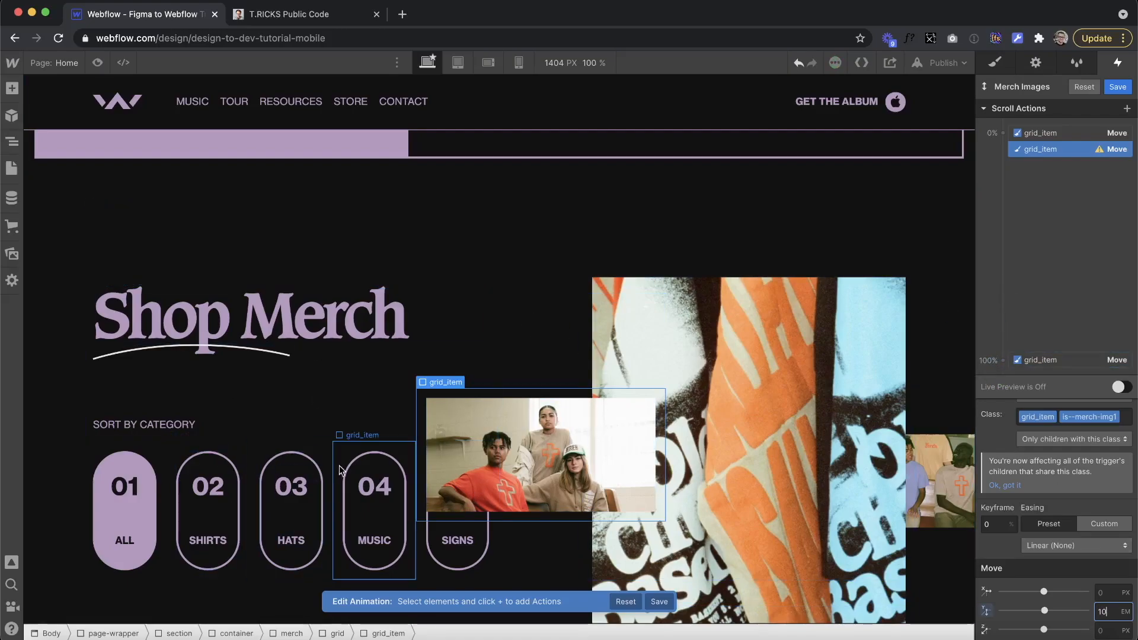
pyautogui.click(1003, 361)
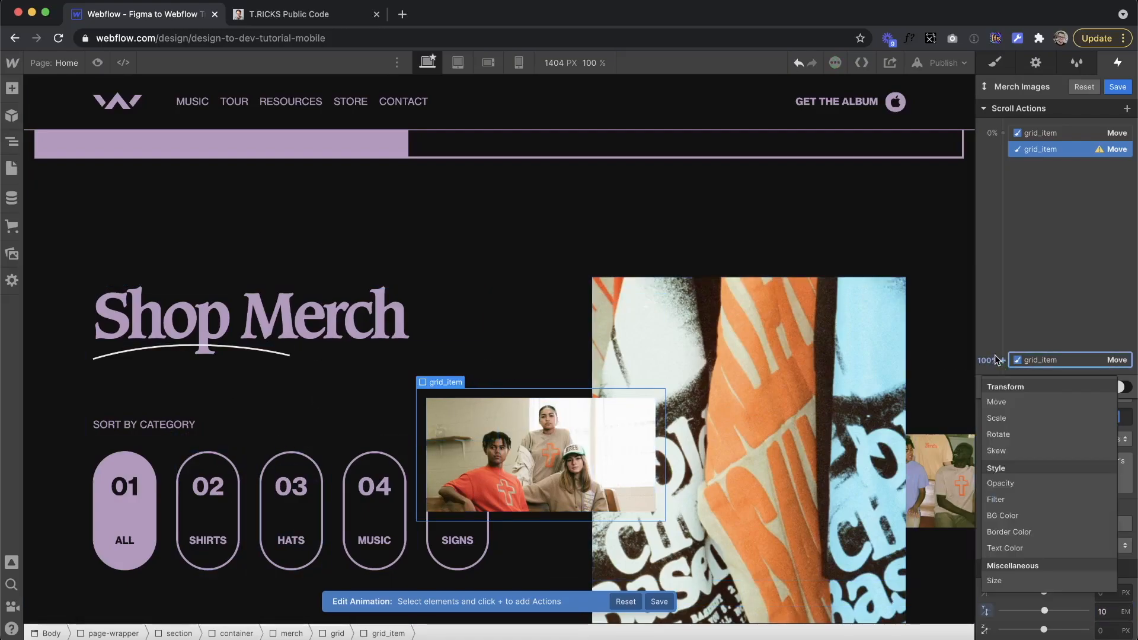
pyautogui.click(1016, 402)
pyautogui.click(1104, 613)
pyautogui.write('-10')
pyautogui.press('Return')
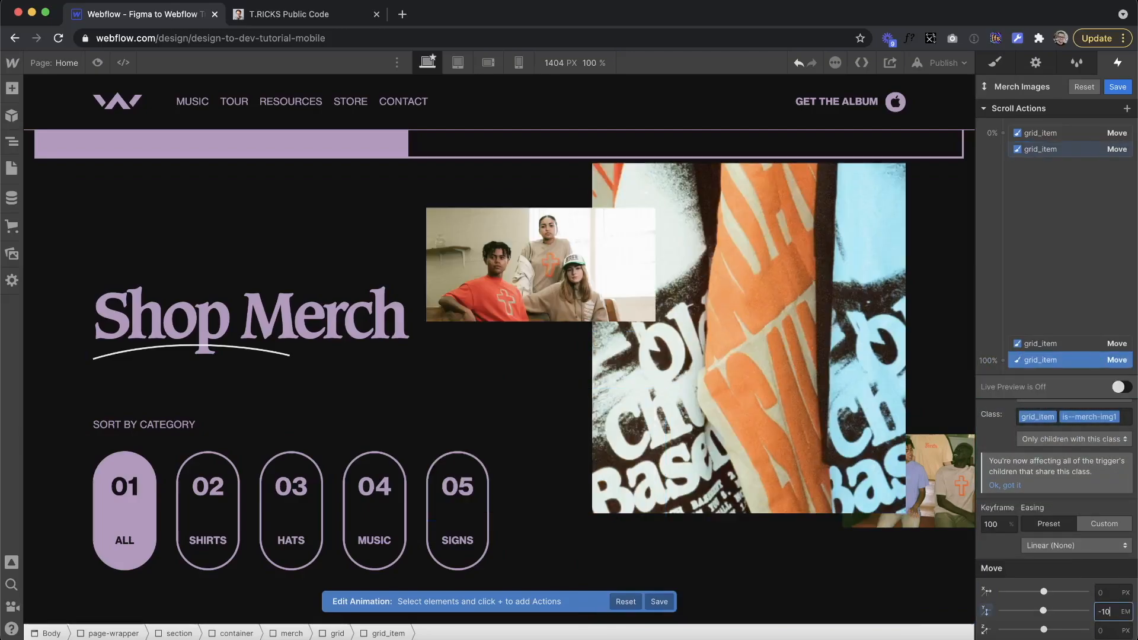
# Step: Add a scroll Move to the is--merch-img3 grid_item, with Y at -8 em at 0% and 8 em at 100%
pyautogui.click(945, 497)
pyautogui.press('Up')
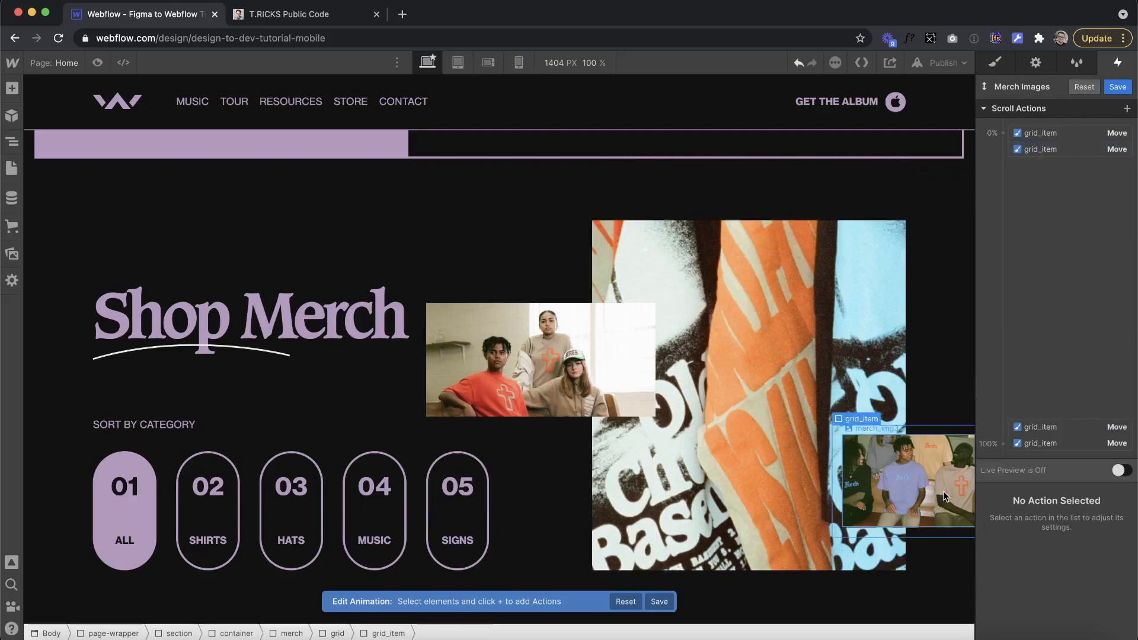
pyautogui.click(998, 136)
pyautogui.click(1023, 175)
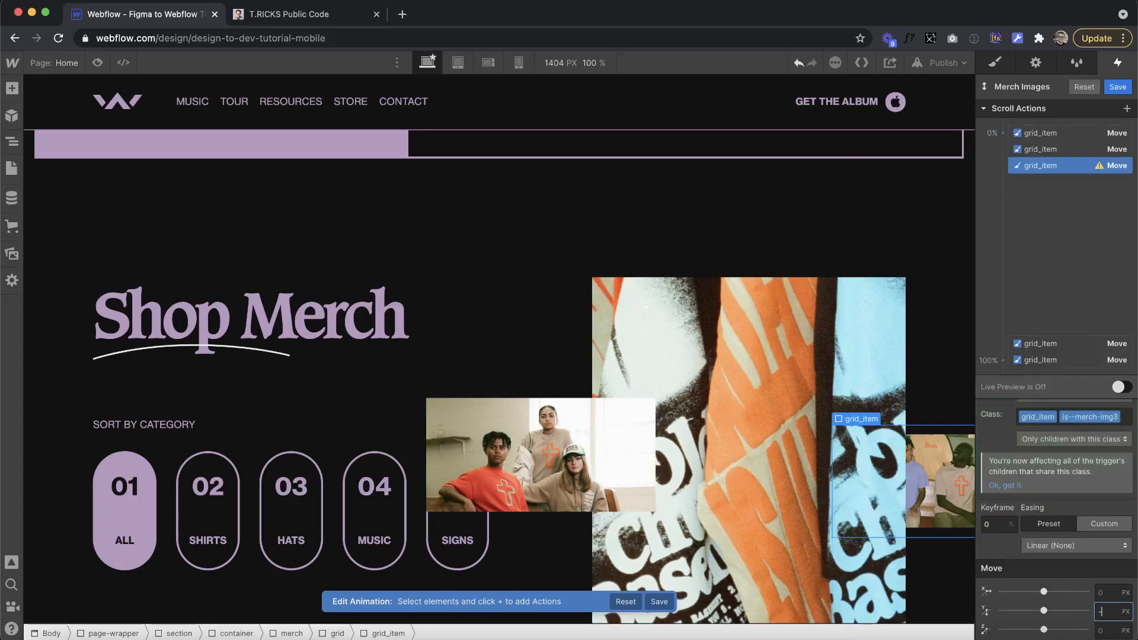
pyautogui.press('Return')
pyautogui.click(1002, 361)
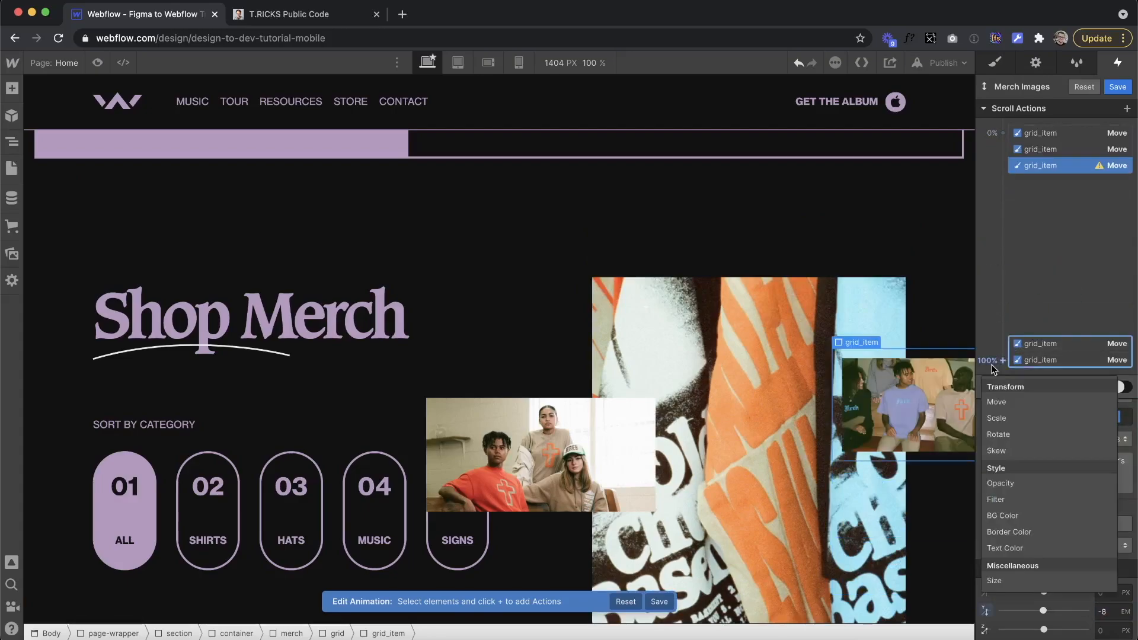
pyautogui.click(1032, 409)
pyautogui.click(1109, 612)
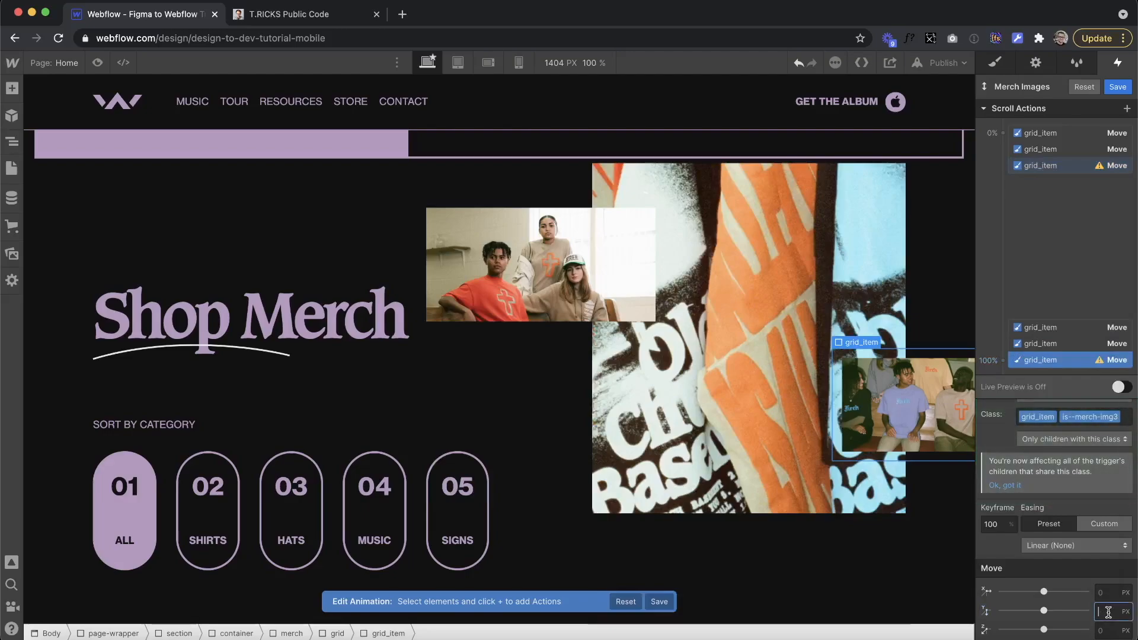
pyautogui.write('8em')
pyautogui.press('Return')
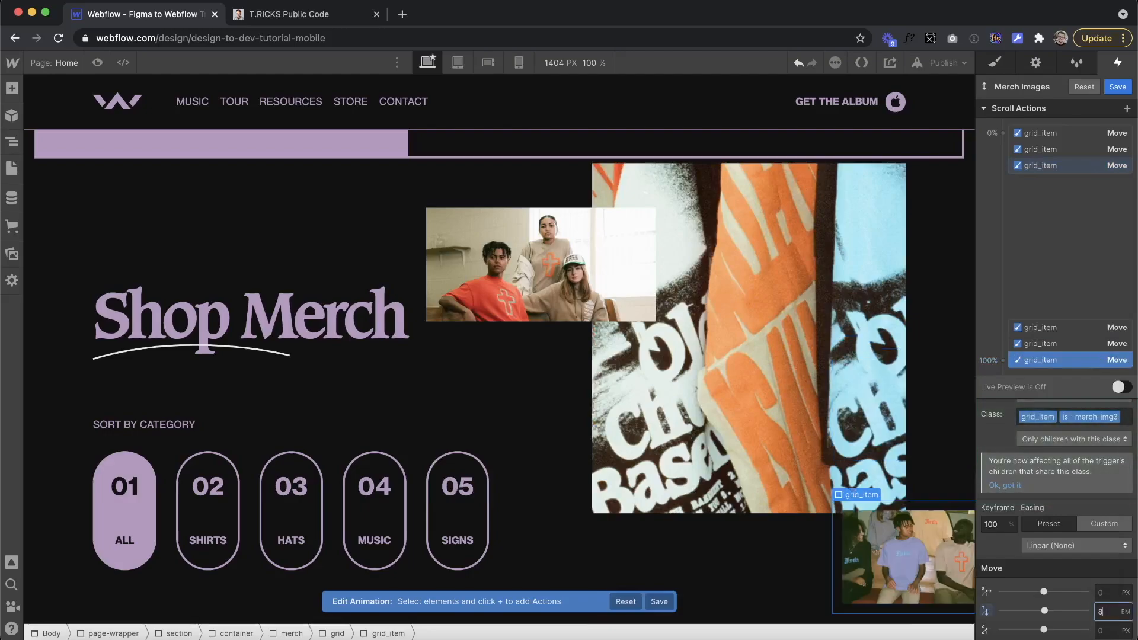
# Step: Check the merch images' movement on scroll with Live Preview on, and save the Merch Images animation
pyautogui.click(1121, 388)
pyautogui.scroll(-6, 673, 371)
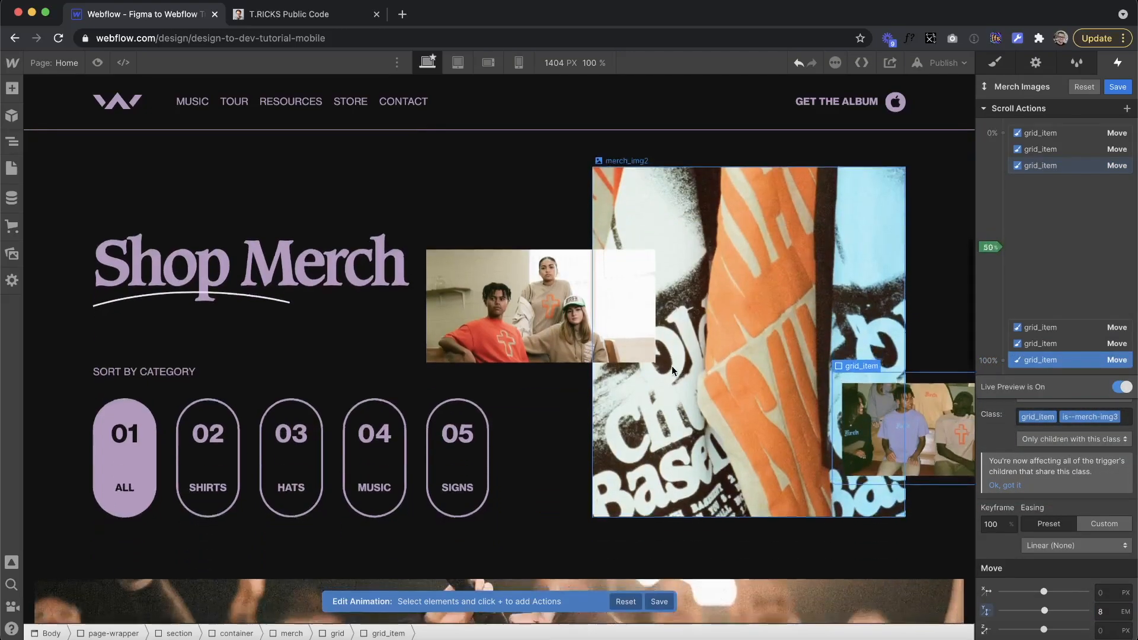
pyautogui.scroll(4, 673, 370)
pyautogui.scroll(7, 673, 368)
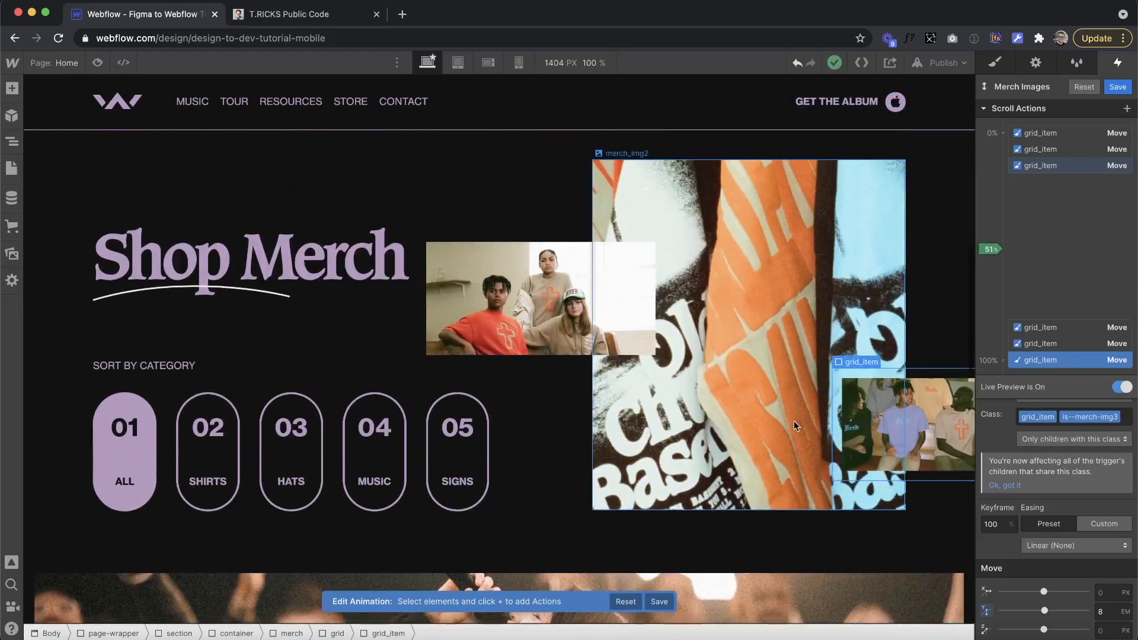
pyautogui.scroll(-8, 696, 352)
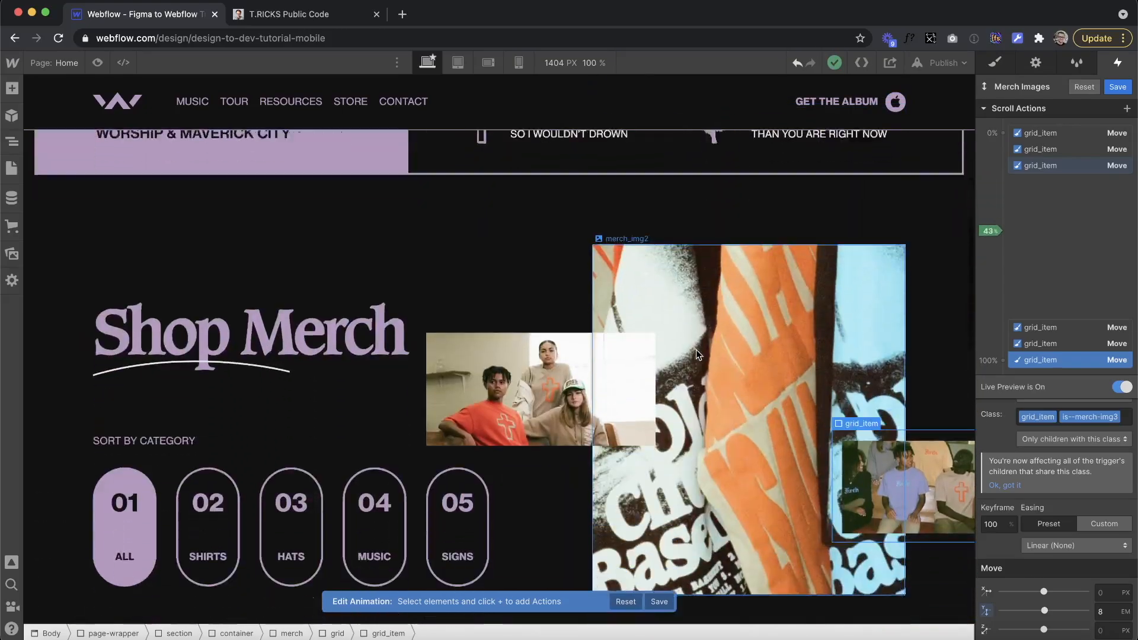
pyautogui.scroll(7, 688, 255)
pyautogui.scroll(-5, 686, 255)
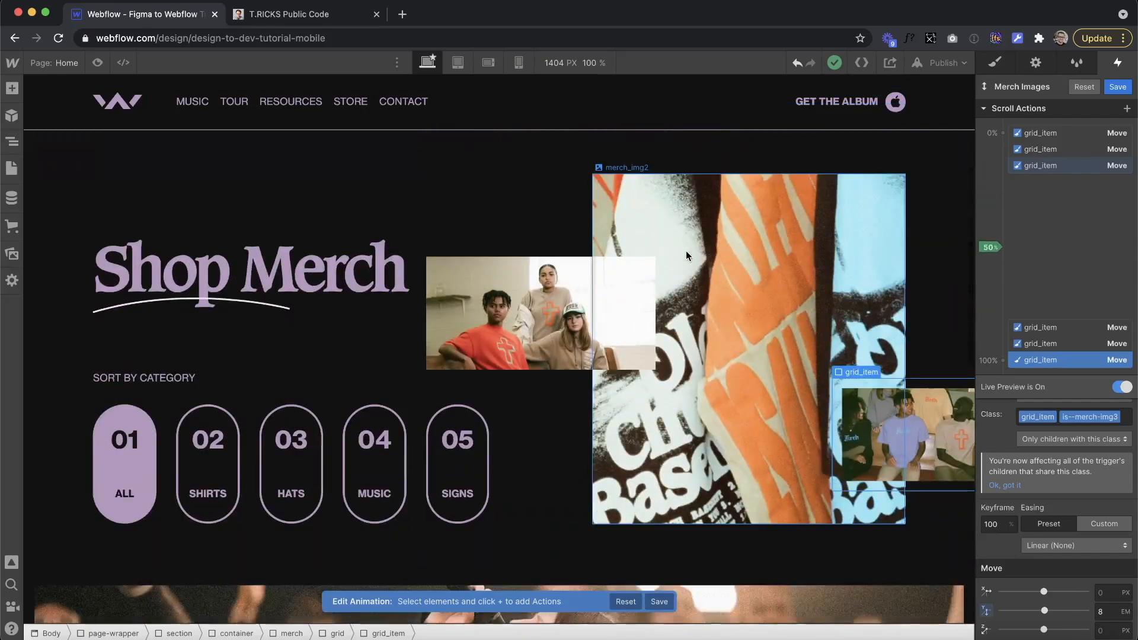
pyautogui.click(1116, 88)
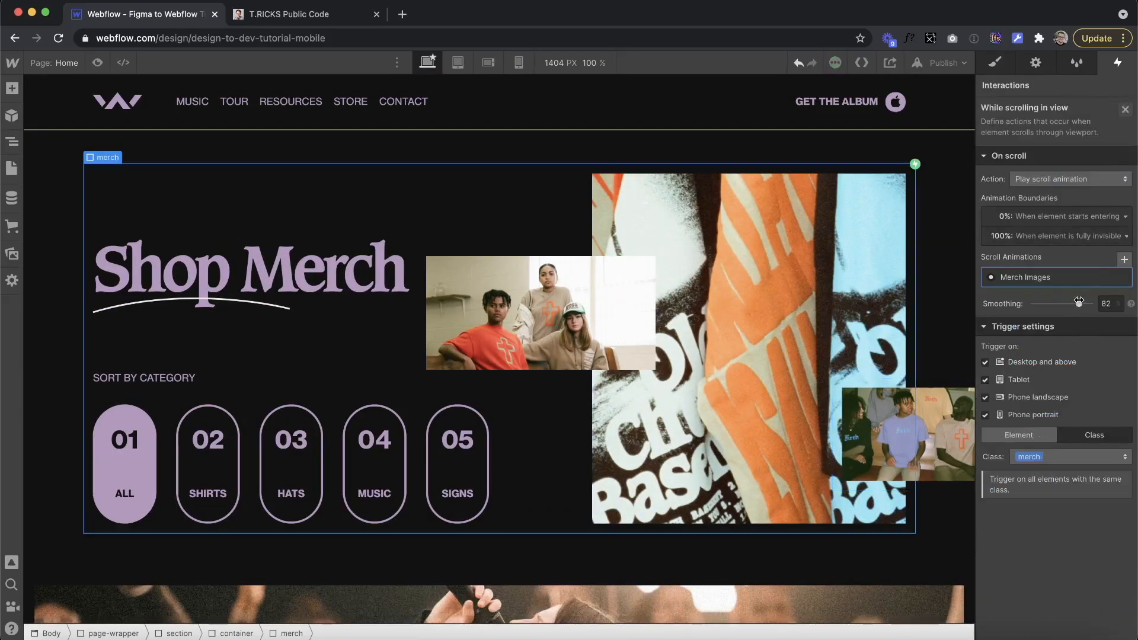
# Step: Set the is--merch-column grid holding the Shop Merch heading to Relative position with a z-index of 2
pyautogui.click(997, 65)
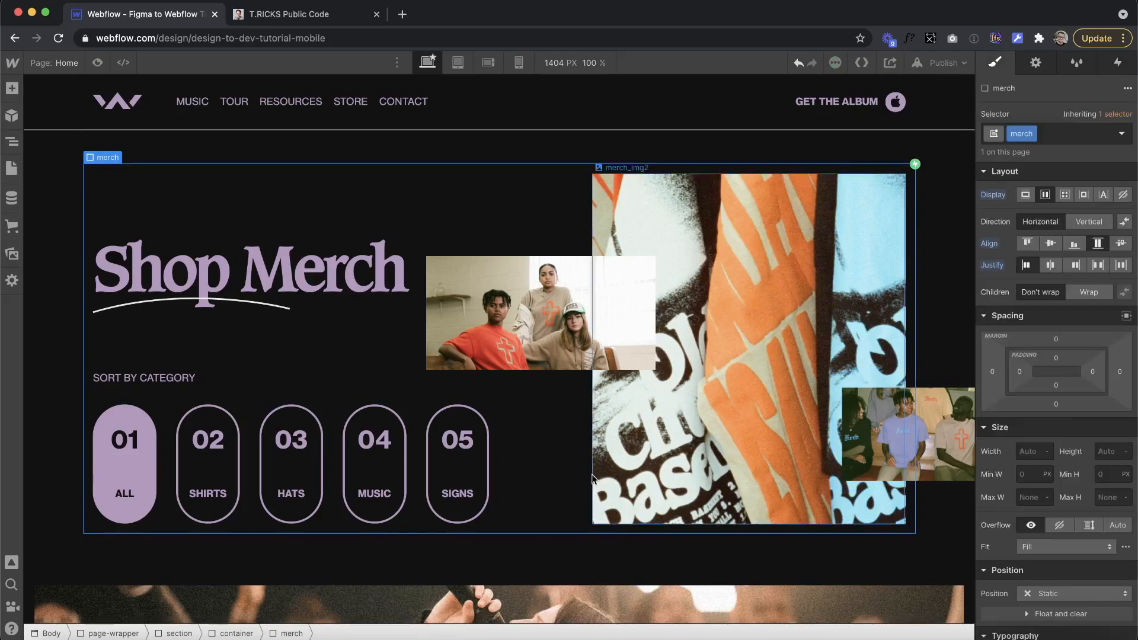
pyautogui.click(513, 485)
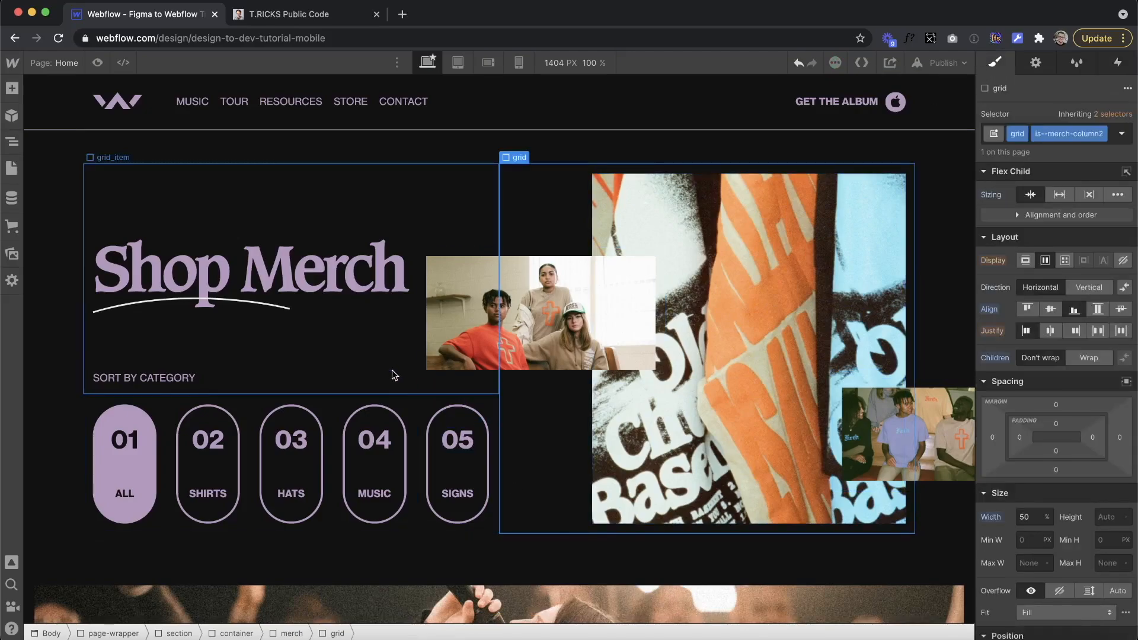
pyautogui.click(375, 388)
pyautogui.press('Up')
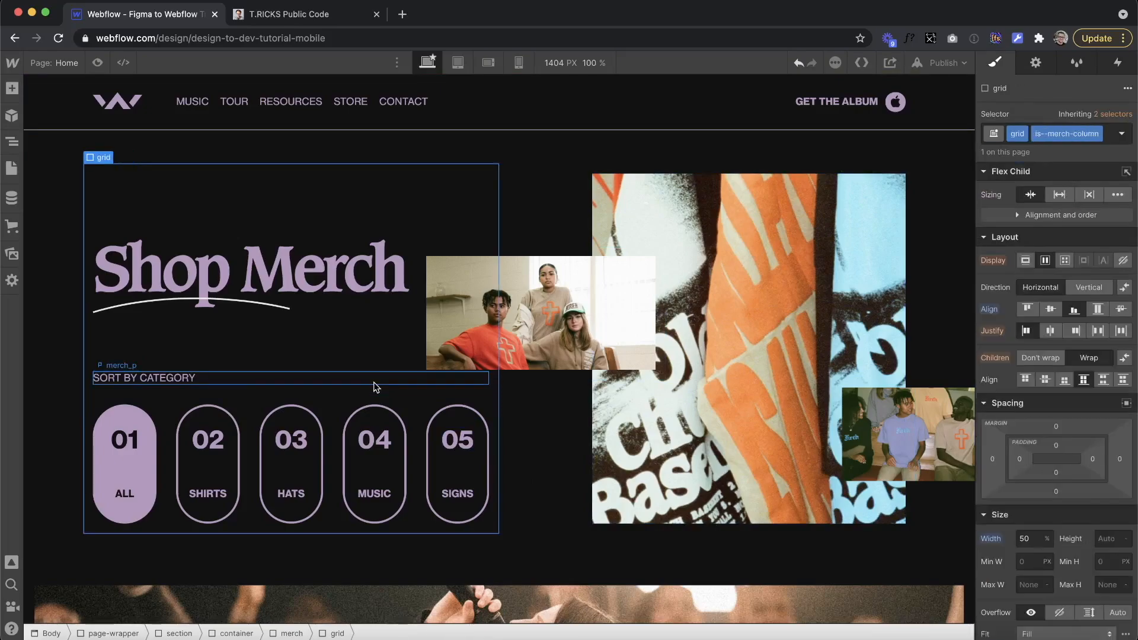
pyautogui.scroll(-10, 1050, 294)
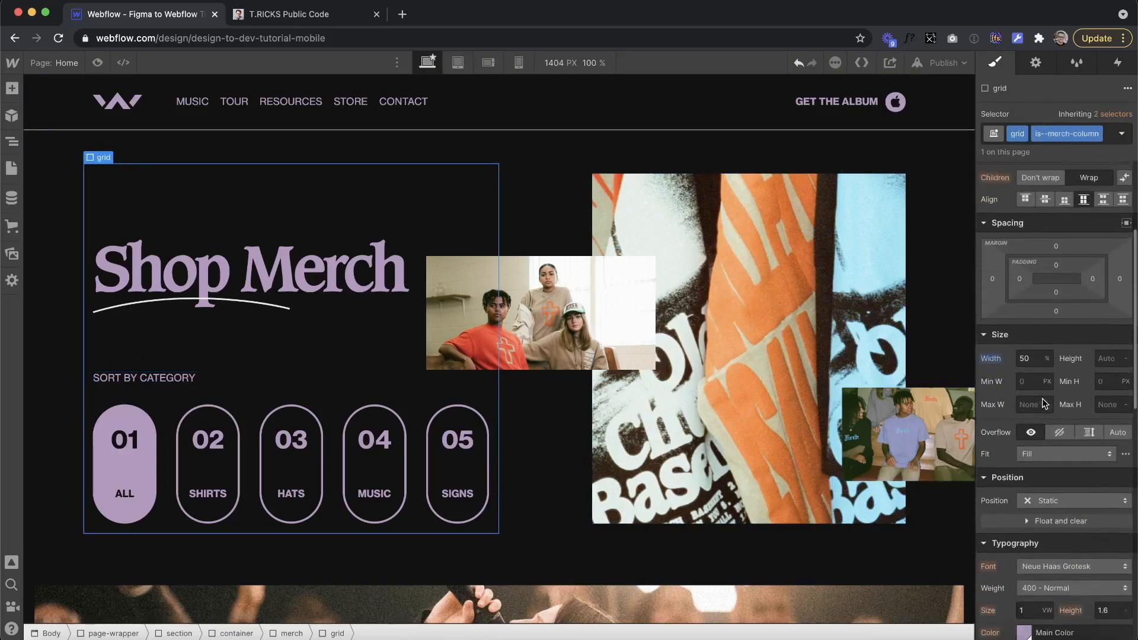
pyautogui.click(1039, 304)
pyautogui.click(1051, 326)
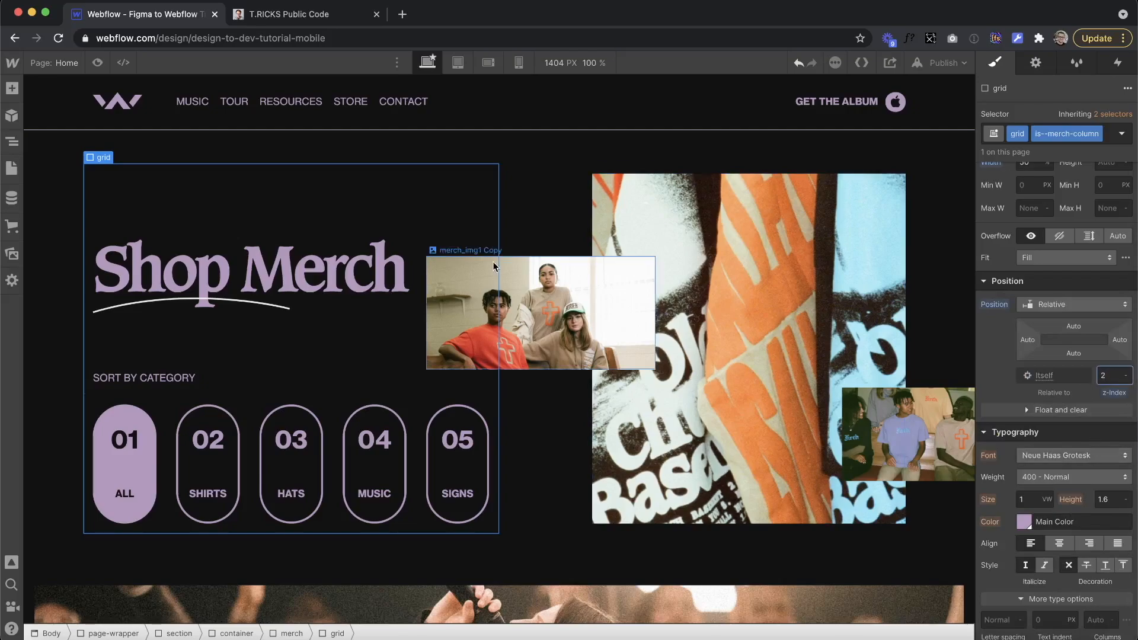
# Step: Set the is--merch-column2 grid holding the merch images to Relative position with a z-index of 1
pyautogui.click(562, 223)
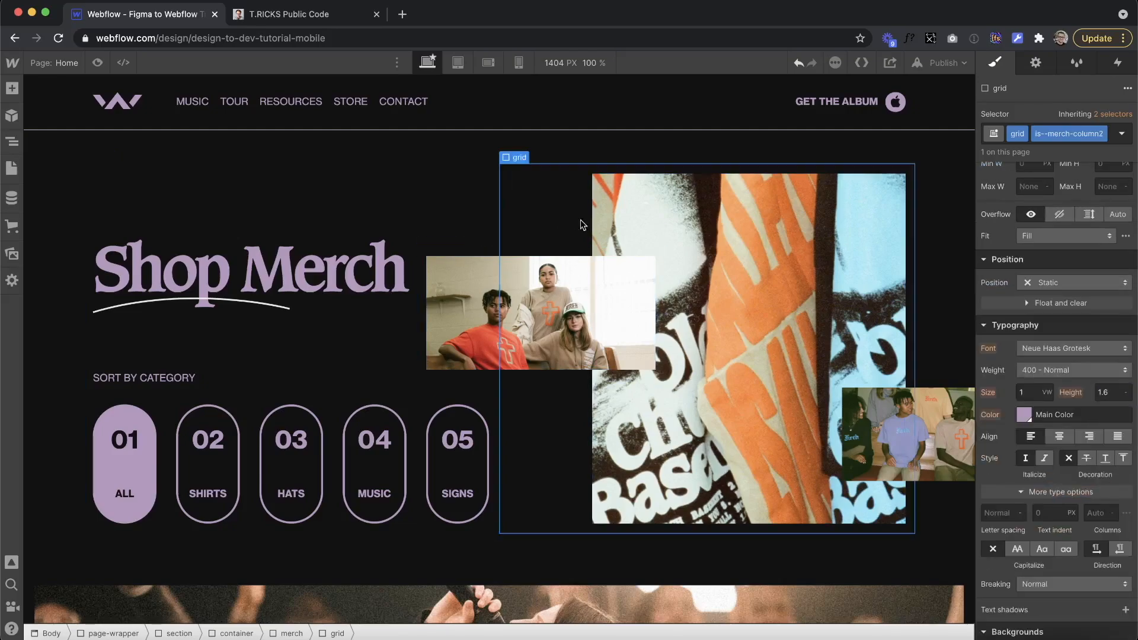
pyautogui.click(1046, 285)
pyautogui.click(1091, 300)
pyautogui.press('Return')
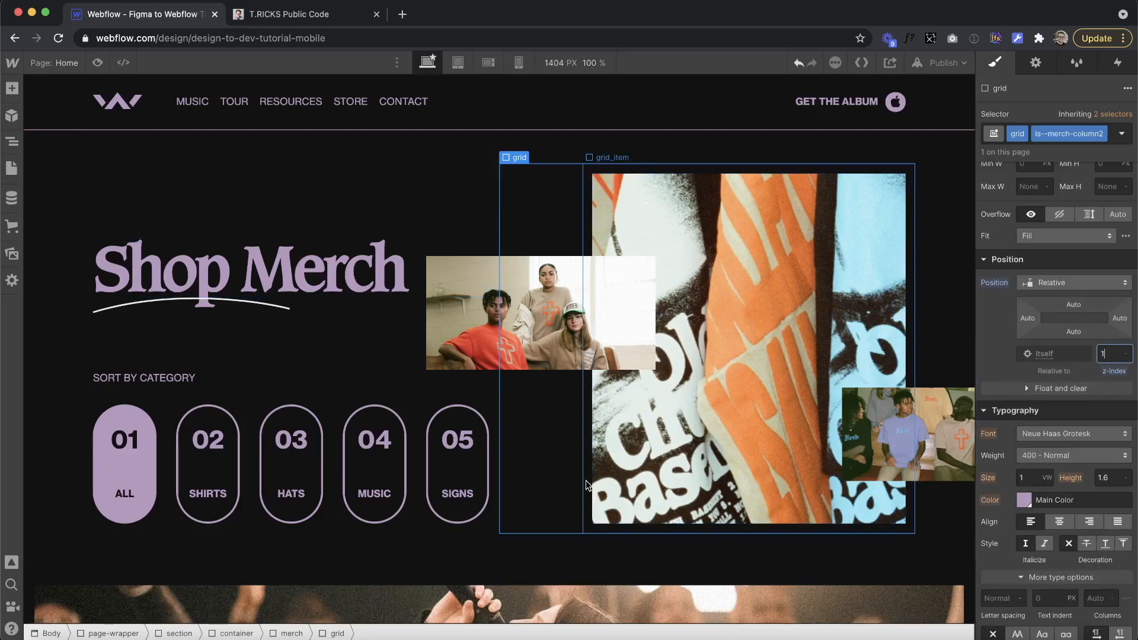
# Step: Add a While scrolling in view trigger to the Music Resources section's grid, applied to the is--resources class
pyautogui.scroll(-10, 586, 485)
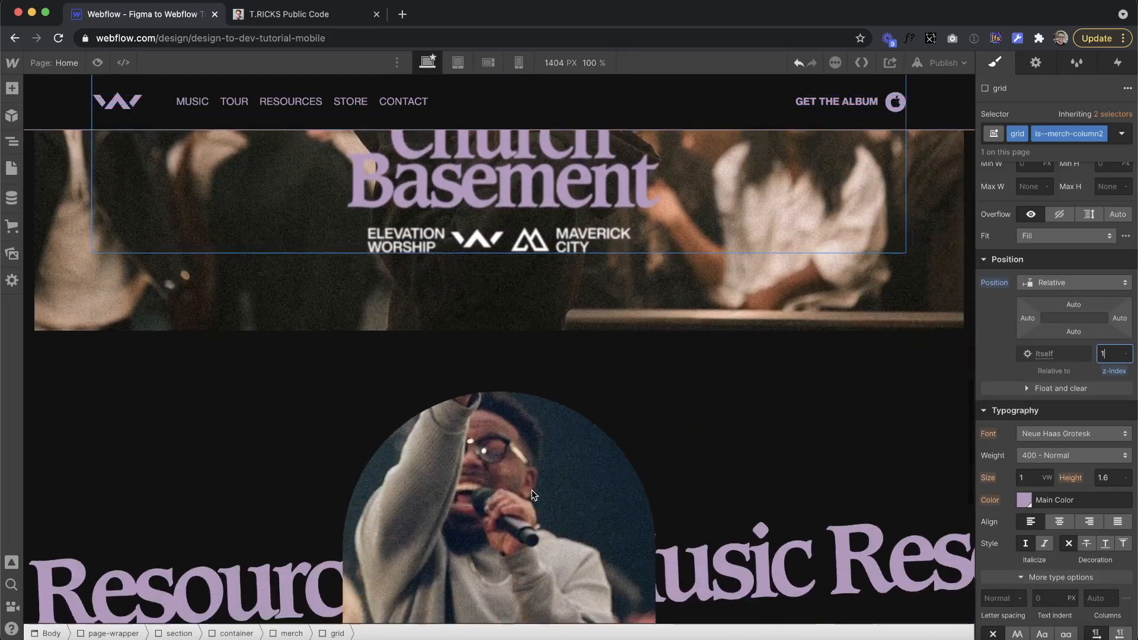
pyautogui.scroll(-5, 532, 495)
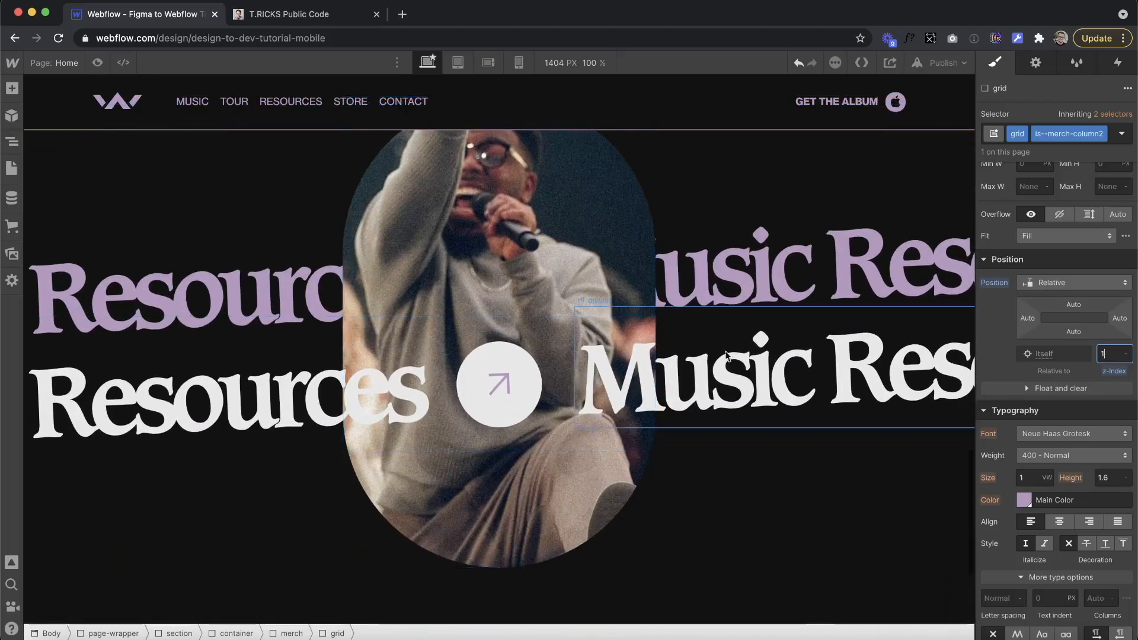
pyautogui.click(727, 355)
pyautogui.scroll(1, 728, 308)
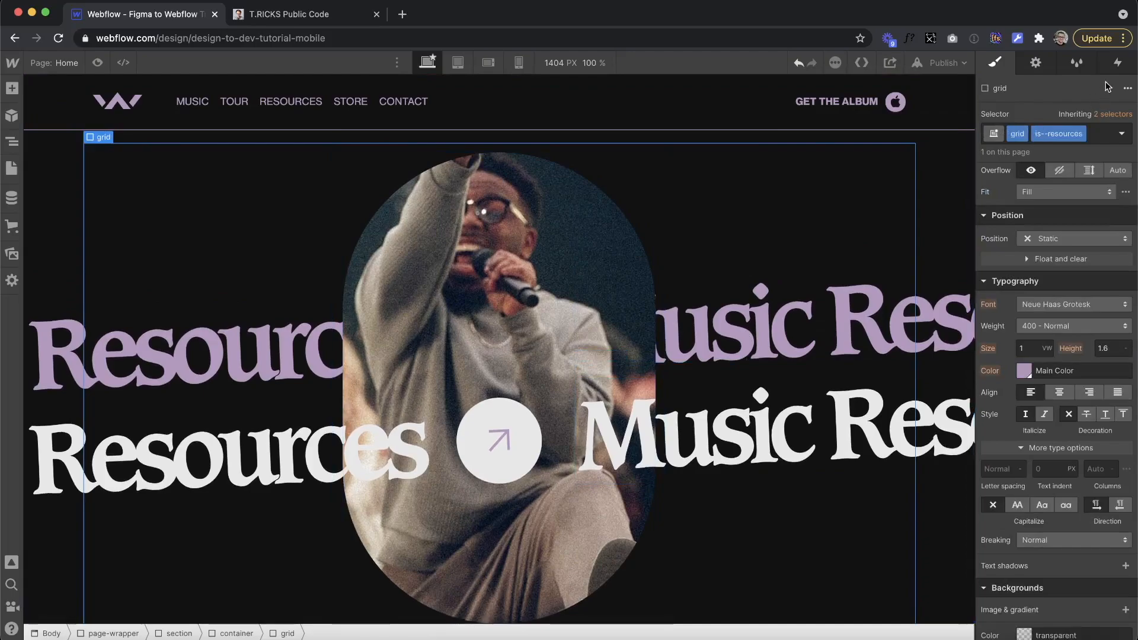
pyautogui.click(1119, 63)
pyautogui.click(1128, 107)
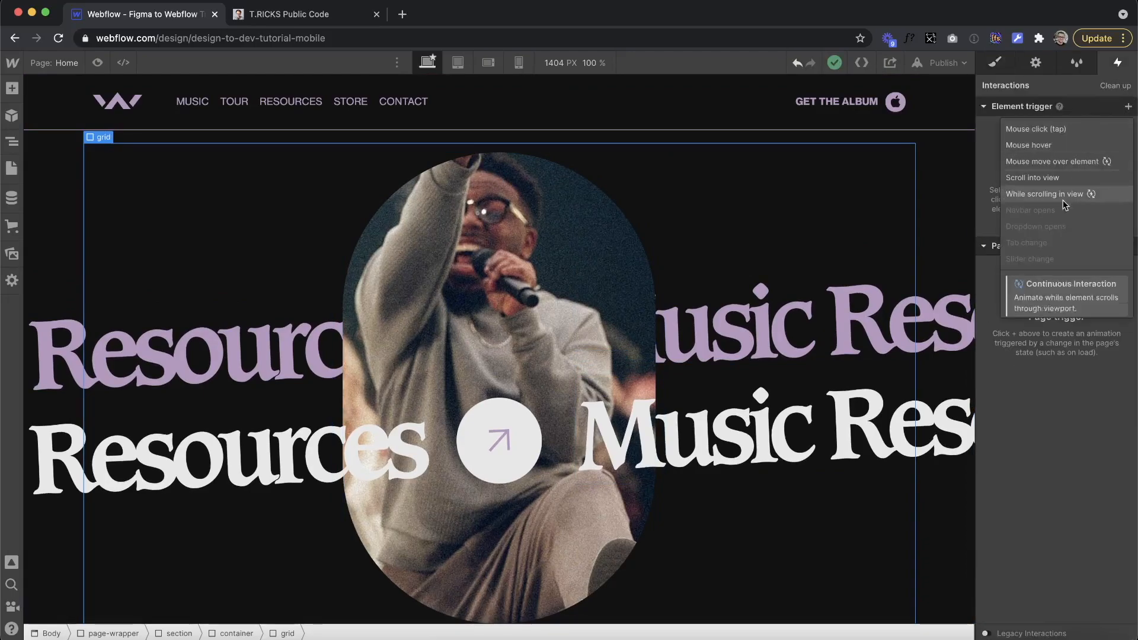
pyautogui.click(1045, 194)
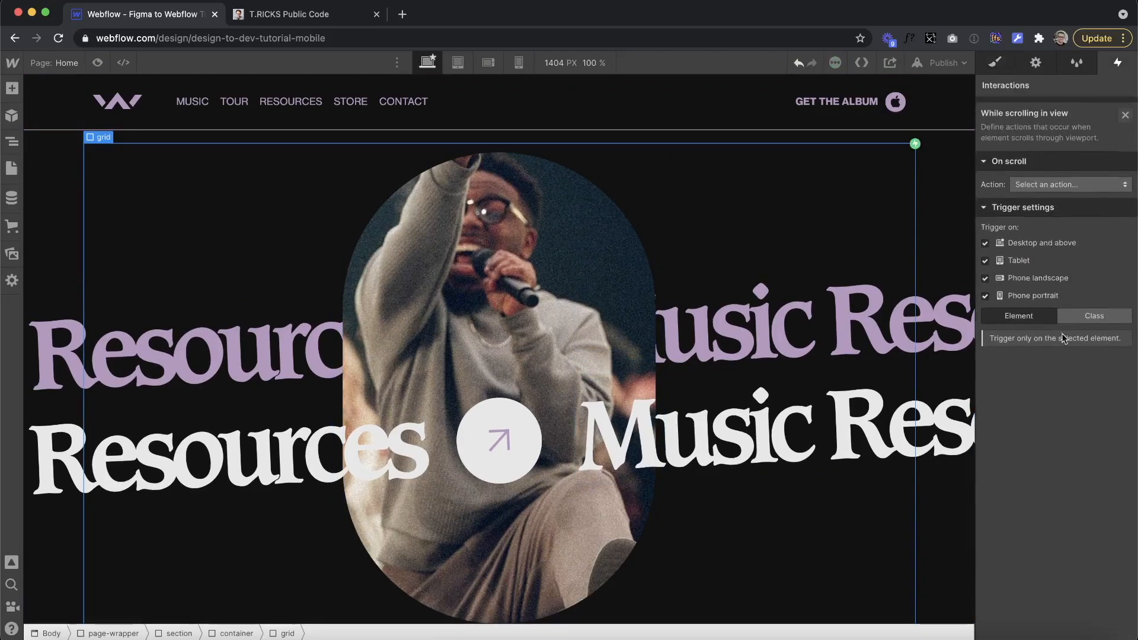
pyautogui.click(1093, 310)
# Step: Set the trigger to play a new scroll animation named Resources Section
pyautogui.click(1059, 179)
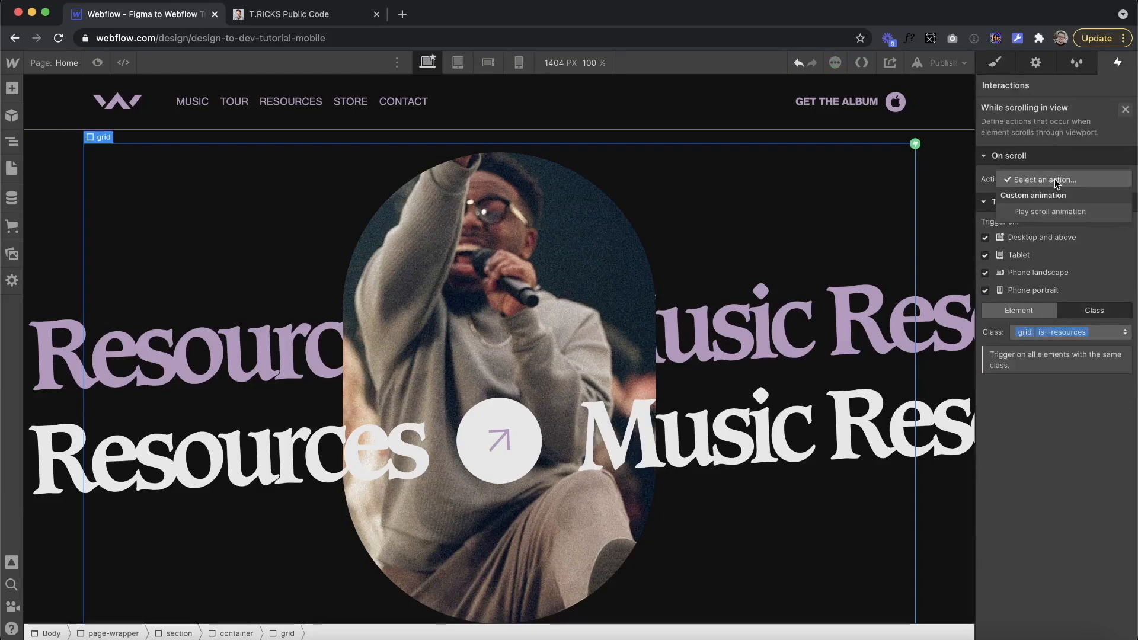
pyautogui.click(1058, 210)
pyautogui.click(1125, 259)
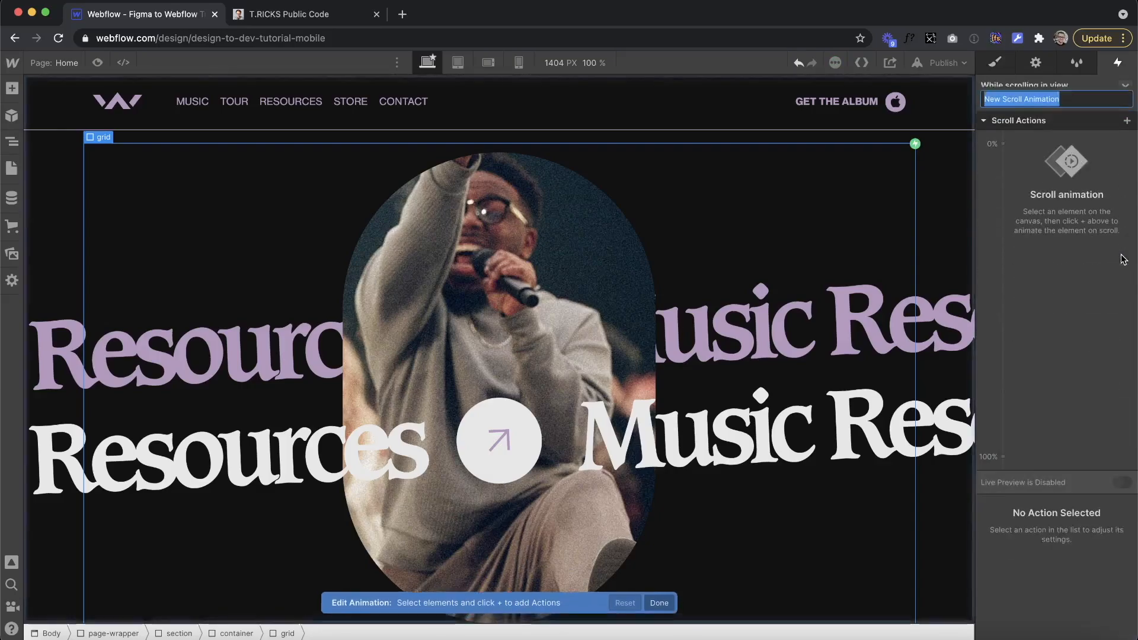
pyautogui.write('Resourc')
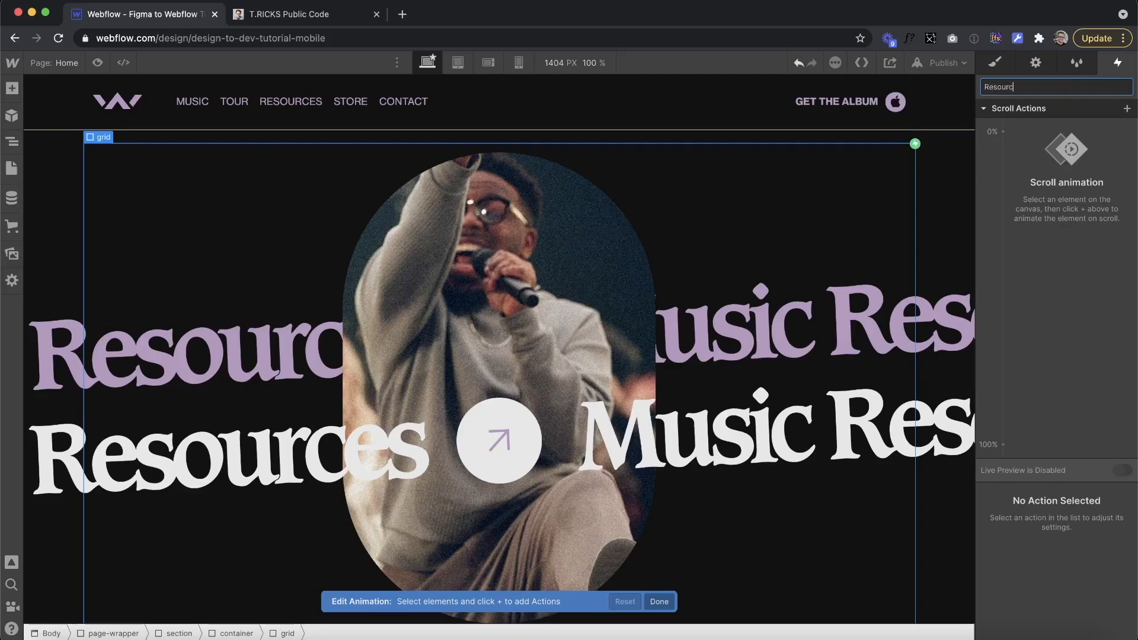
pyautogui.write('es Section')
pyautogui.press('Return')
# Step: Add a scroll Move to the first, purple resources_text line, with X at 24 em at 0%
pyautogui.click(737, 348)
pyautogui.press('Up')
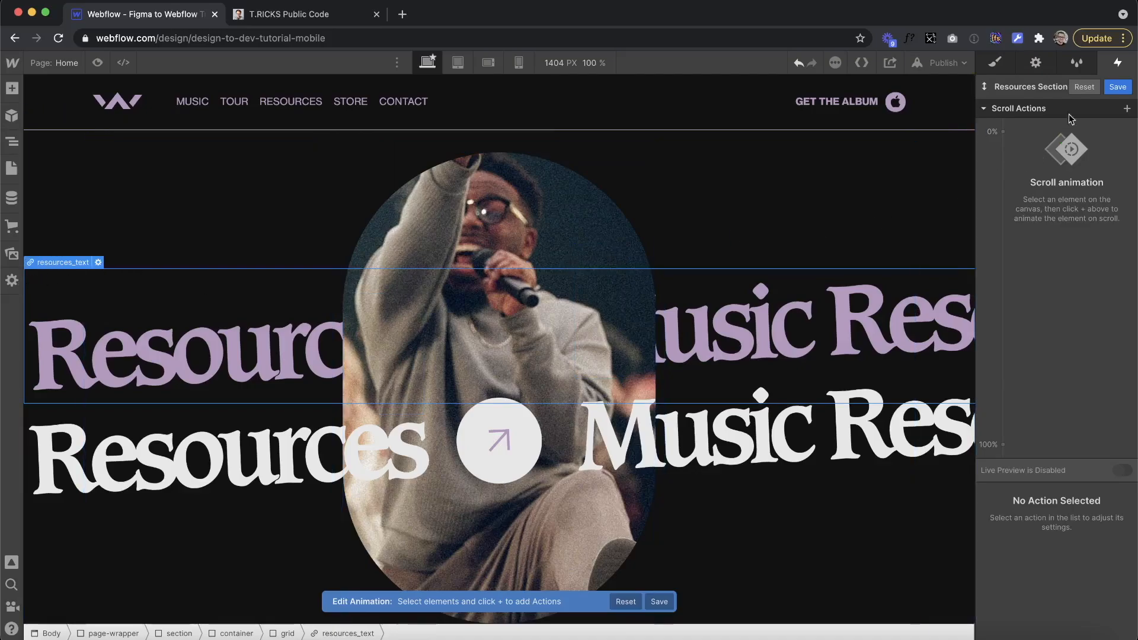
pyautogui.click(1008, 131)
pyautogui.click(1032, 175)
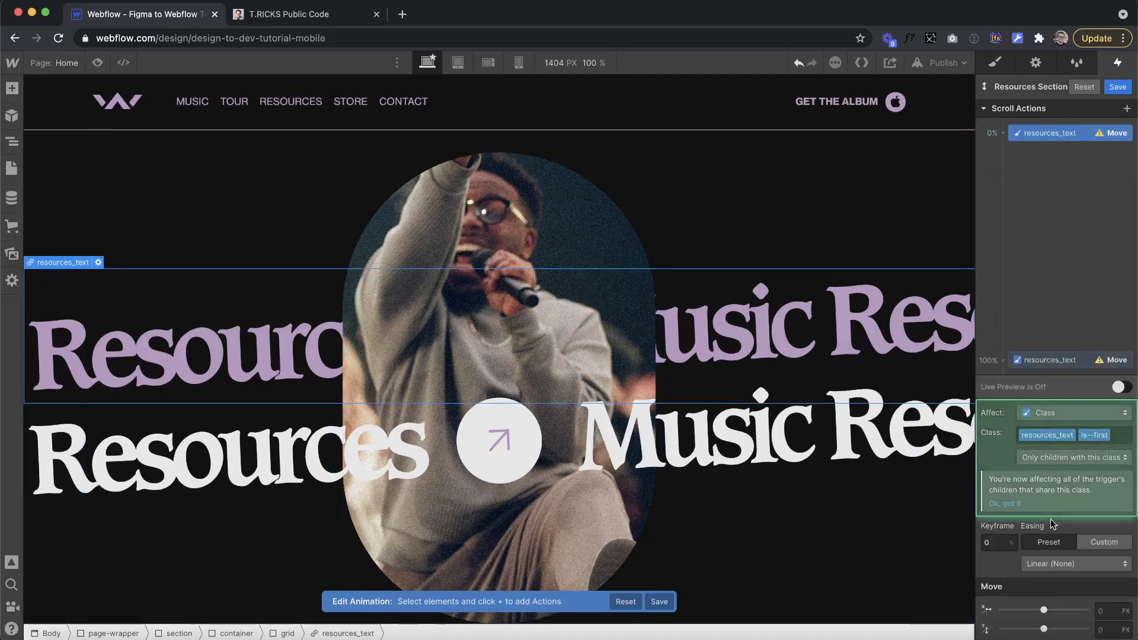
pyautogui.scroll(-1, 1091, 605)
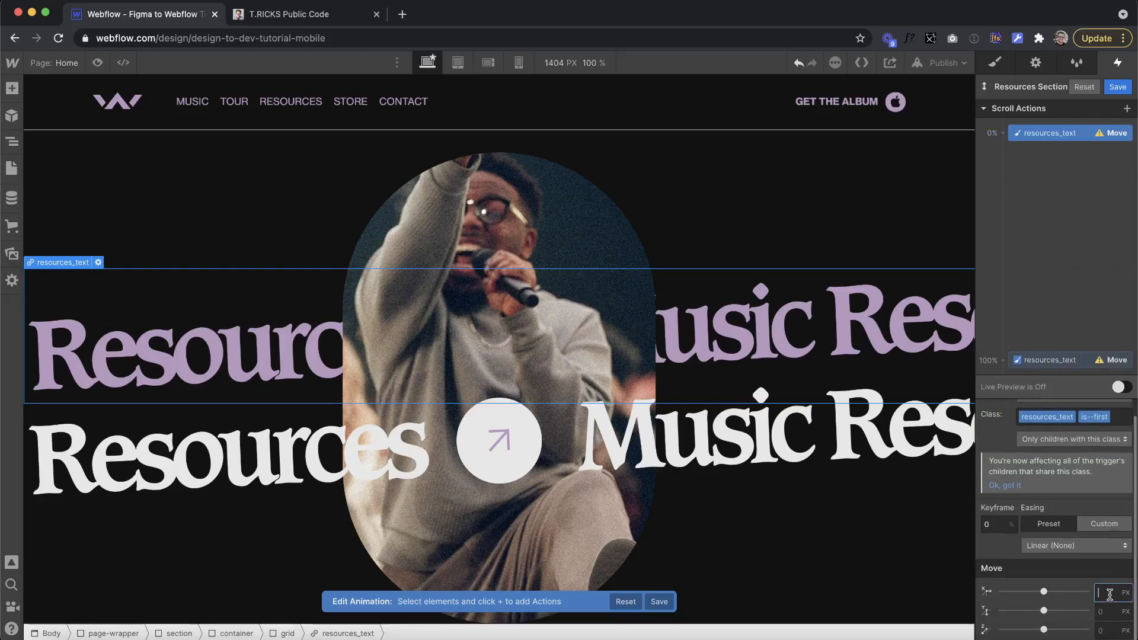
pyautogui.write('24em')
pyautogui.press('Return')
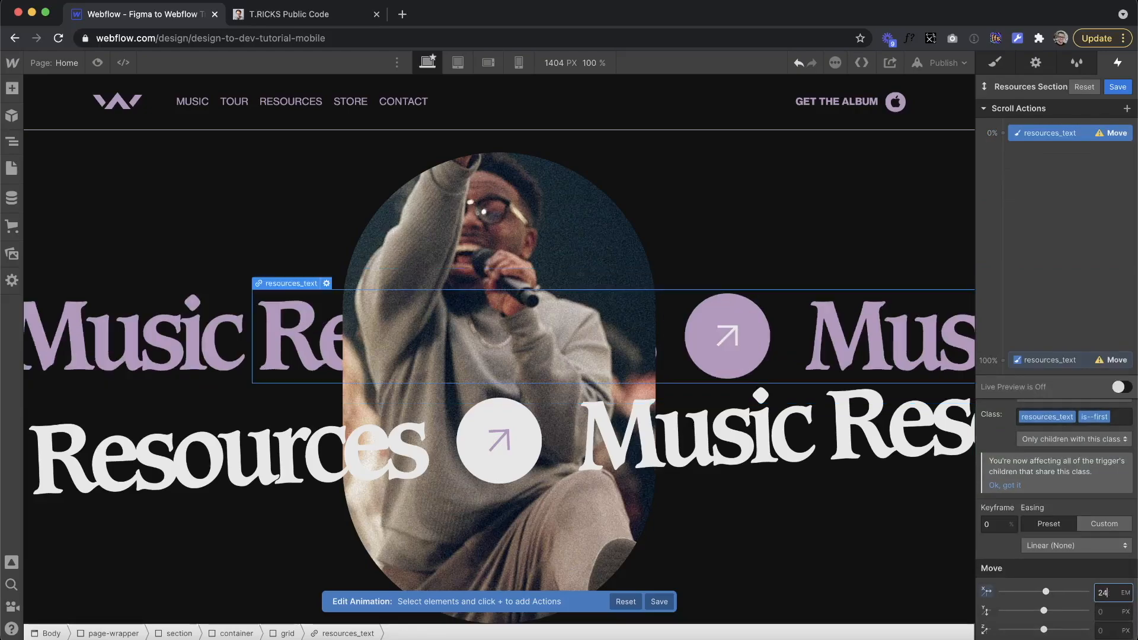
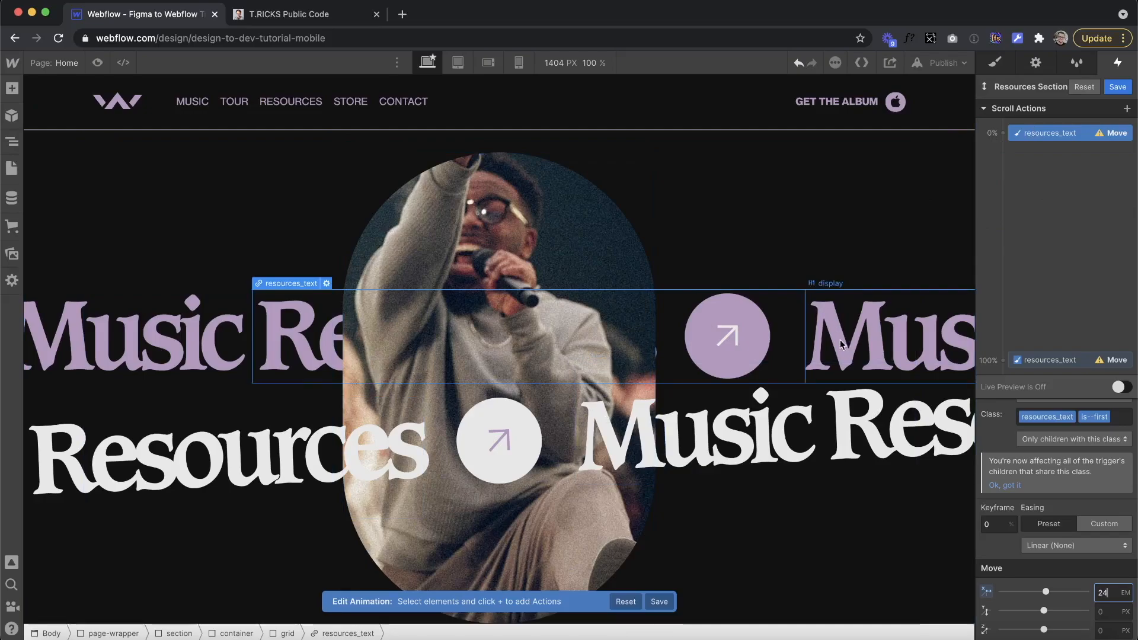
# Step: Set the first resources_text line's Move at 100% to X -24 em
pyautogui.click(1054, 360)
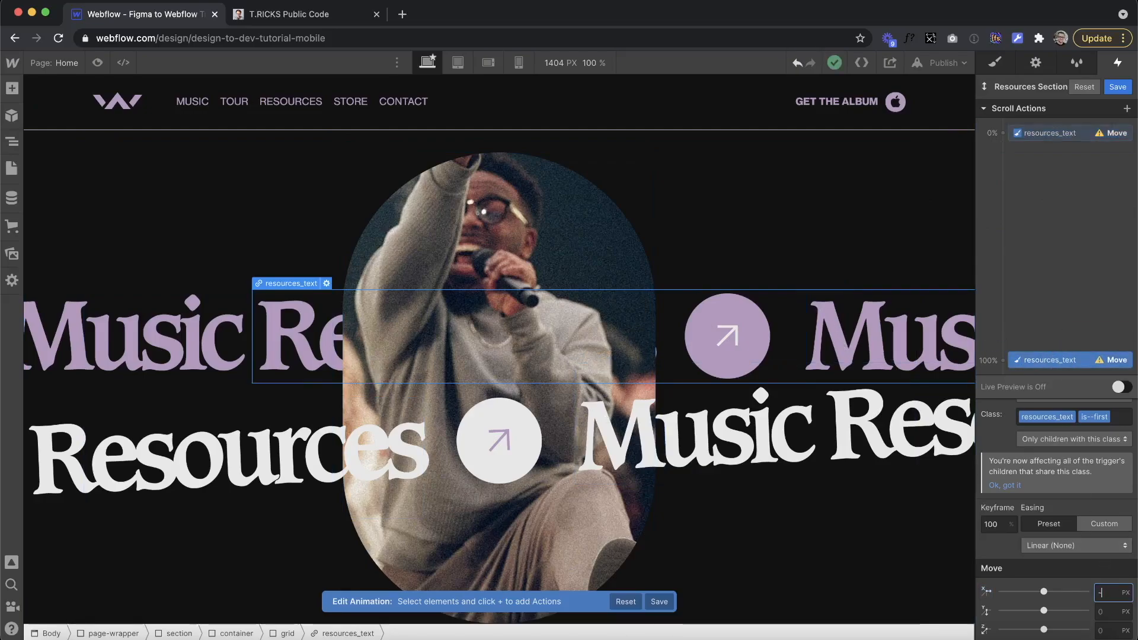
pyautogui.press('Return')
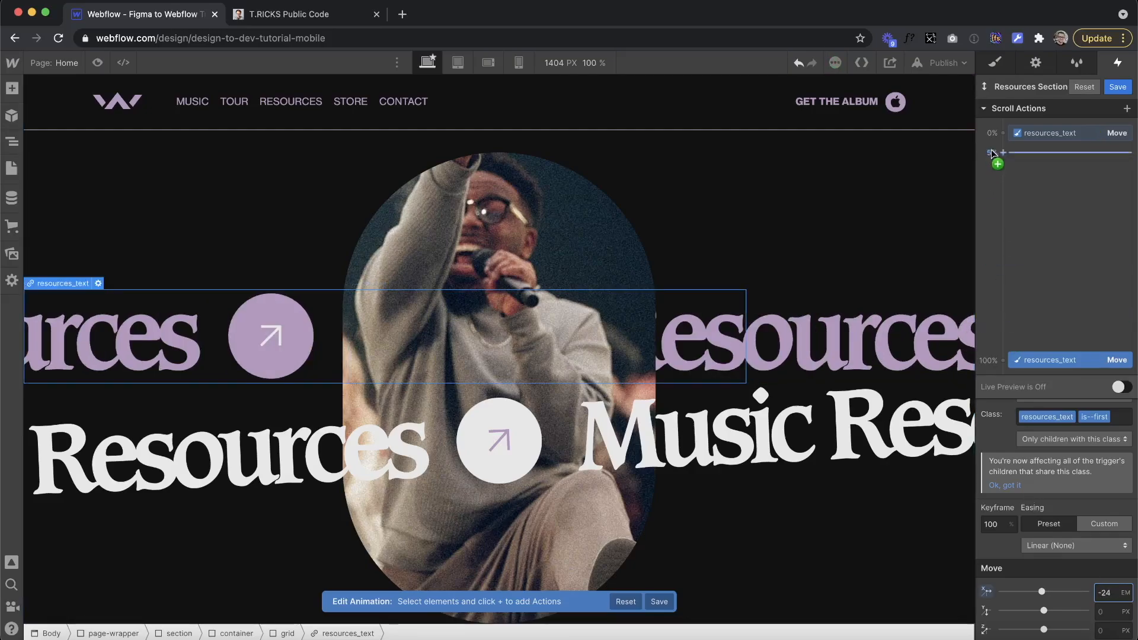
# Step: Add Rotate actions to the first resources_text line at 0% and 100%, each with Z at -2.5 degrees
pyautogui.click(1025, 136)
pyautogui.click(1002, 133)
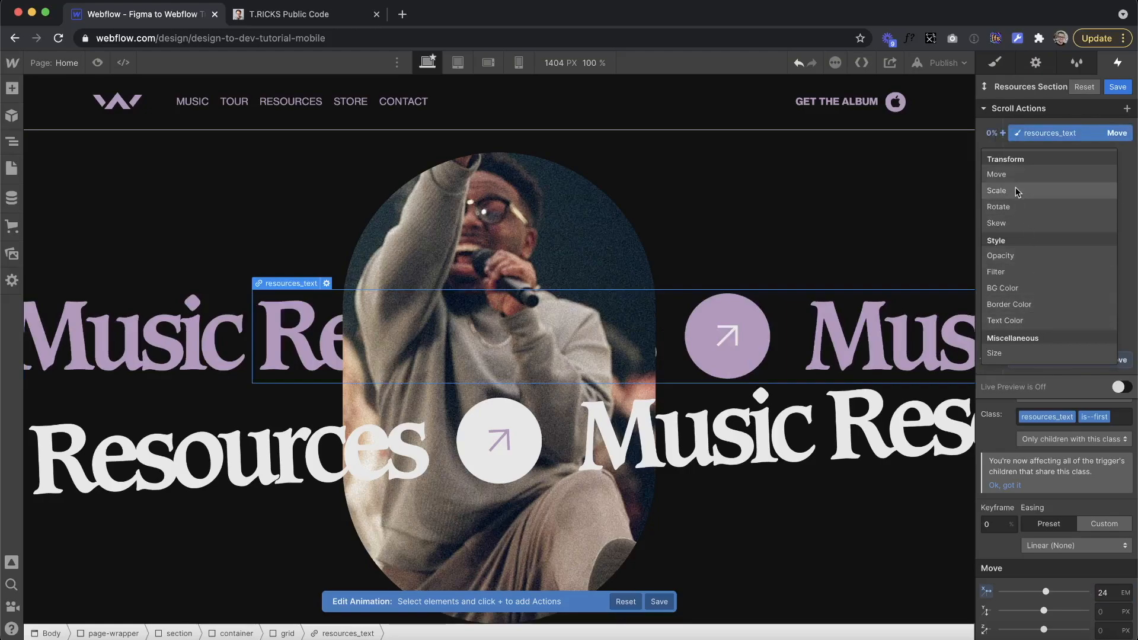
pyautogui.click(1008, 208)
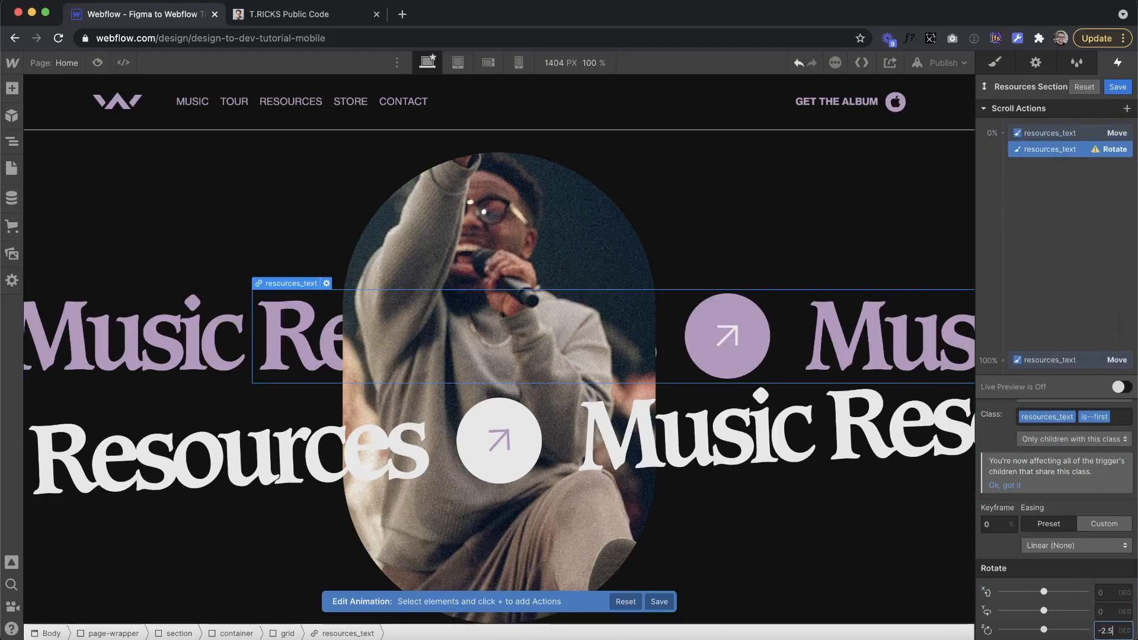
pyautogui.press('Return')
pyautogui.click(998, 360)
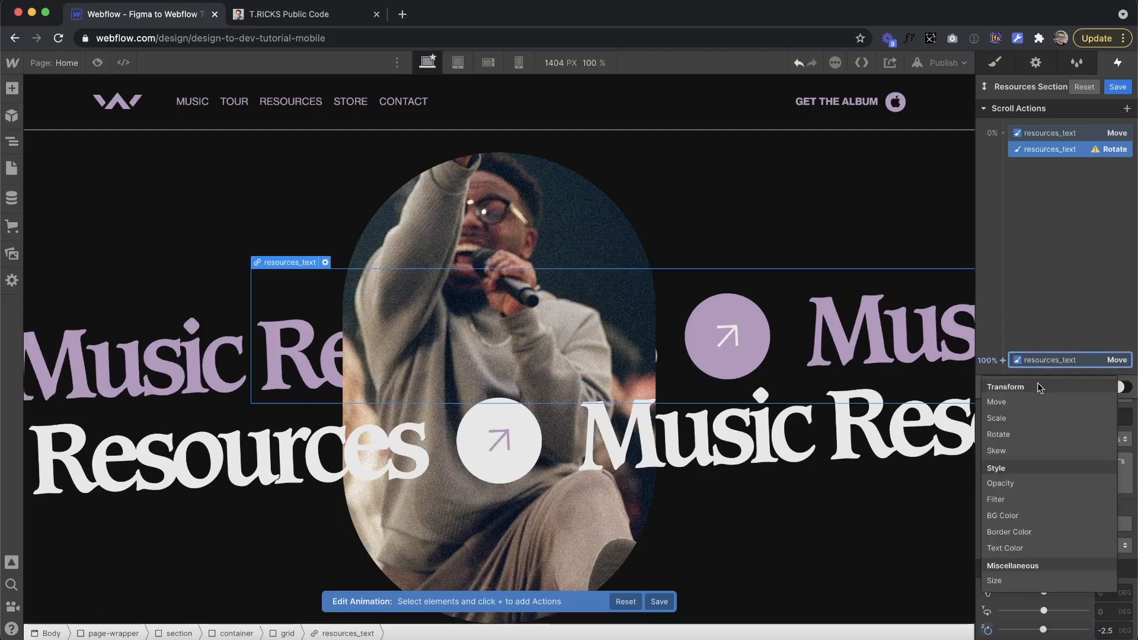
pyautogui.click(1013, 434)
pyautogui.click(1106, 631)
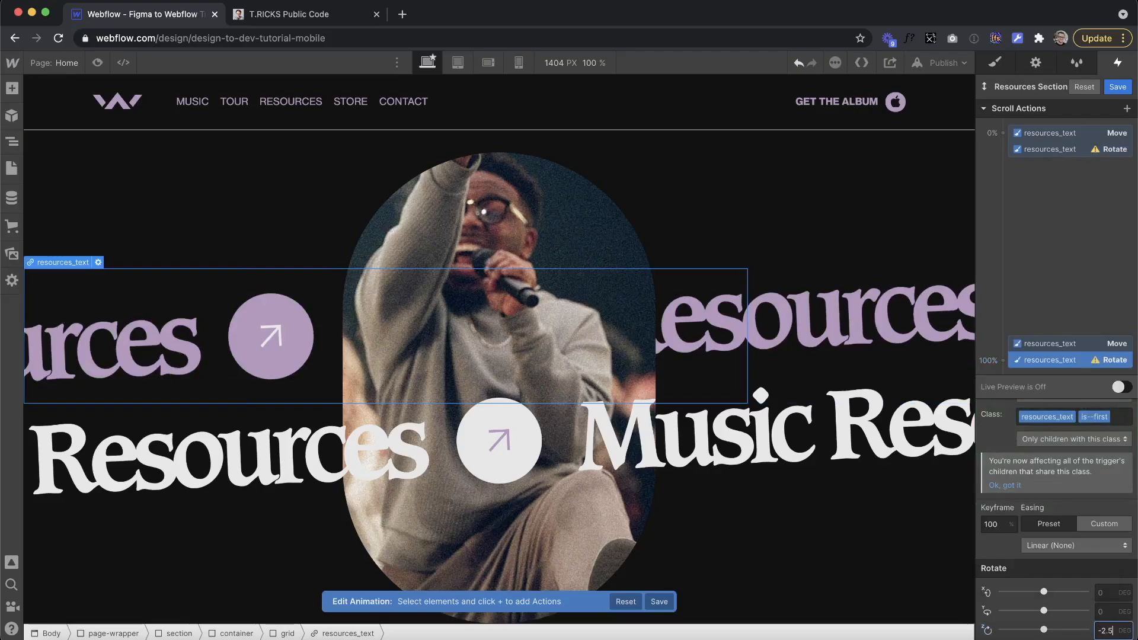
# Step: Add a scroll Move to the second, white resources_text line, with X at -24 em at 0%
pyautogui.click(261, 446)
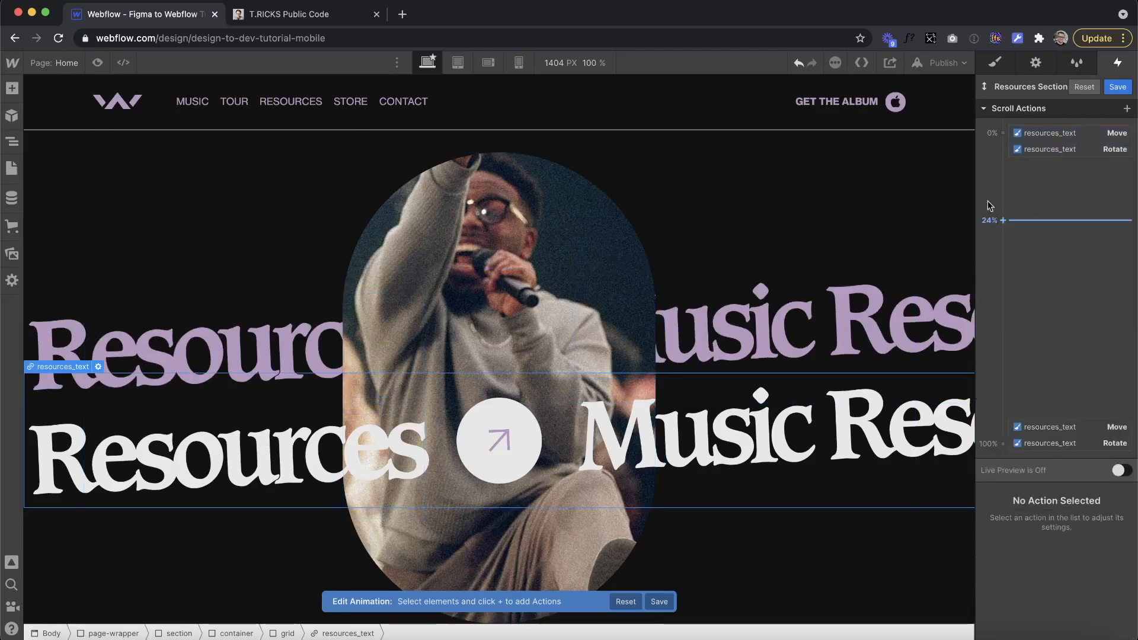
pyautogui.click(1050, 137)
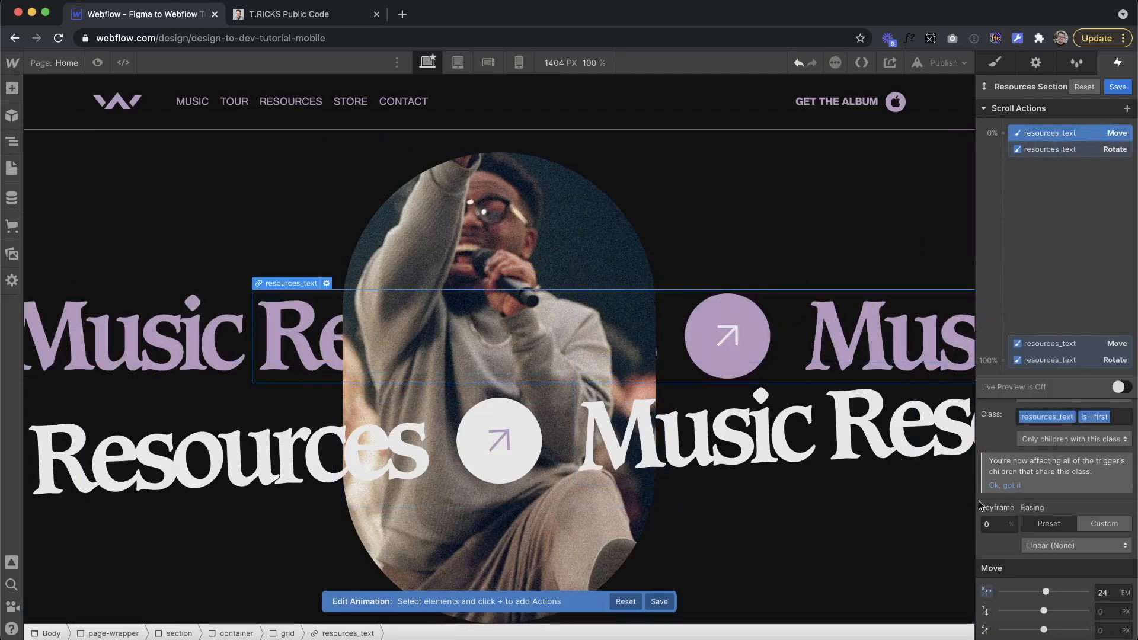
pyautogui.click(633, 465)
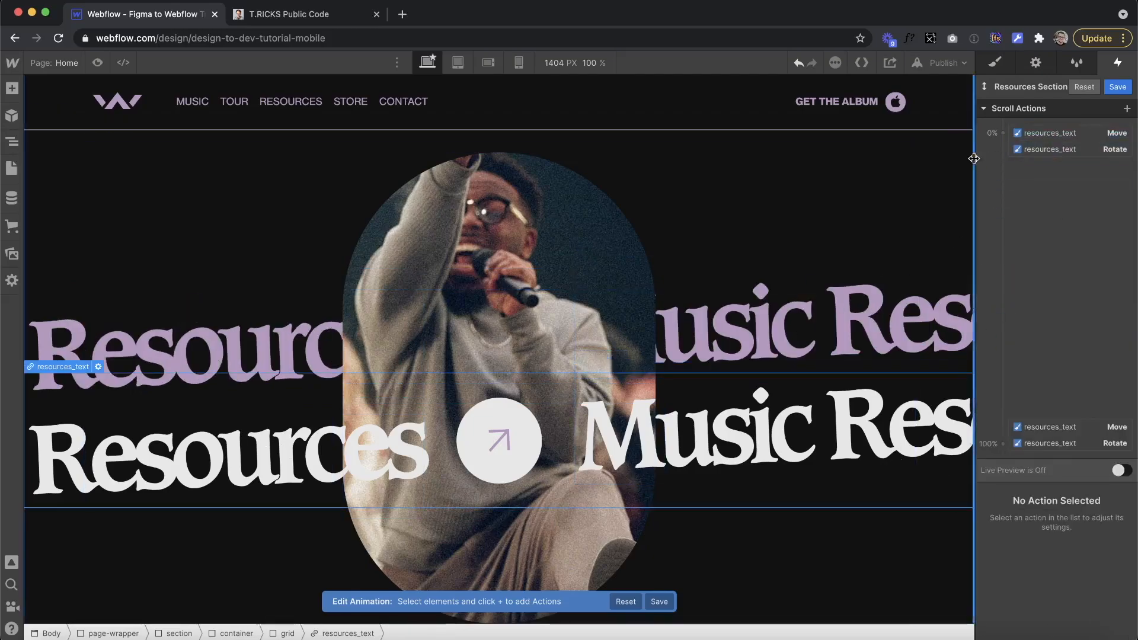
pyautogui.click(1004, 133)
pyautogui.click(1026, 174)
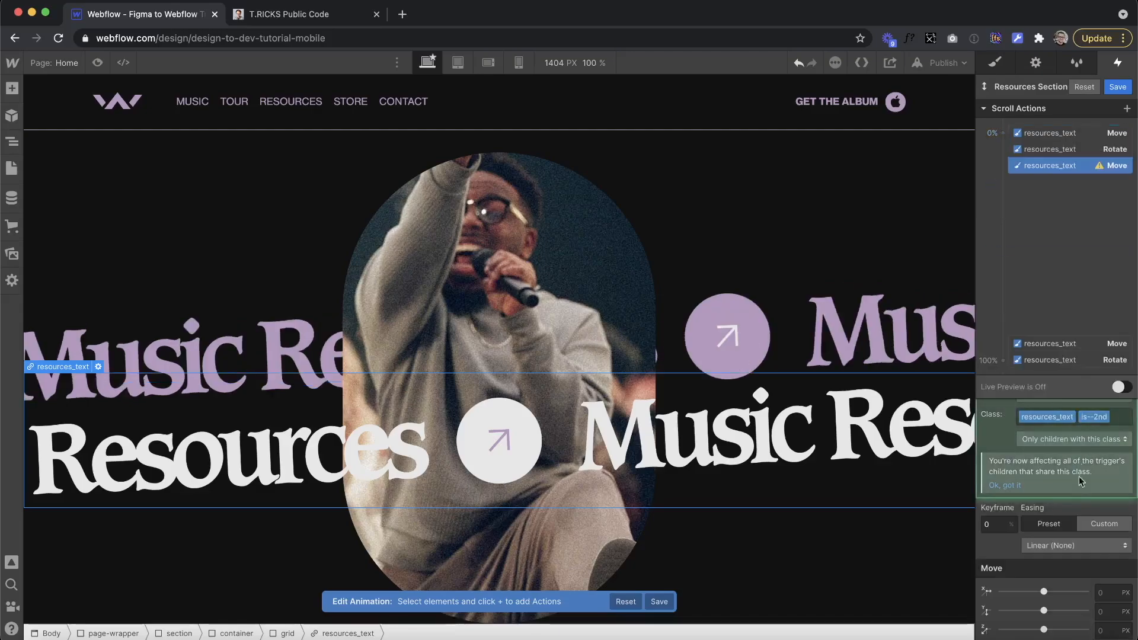
pyautogui.click(1104, 593)
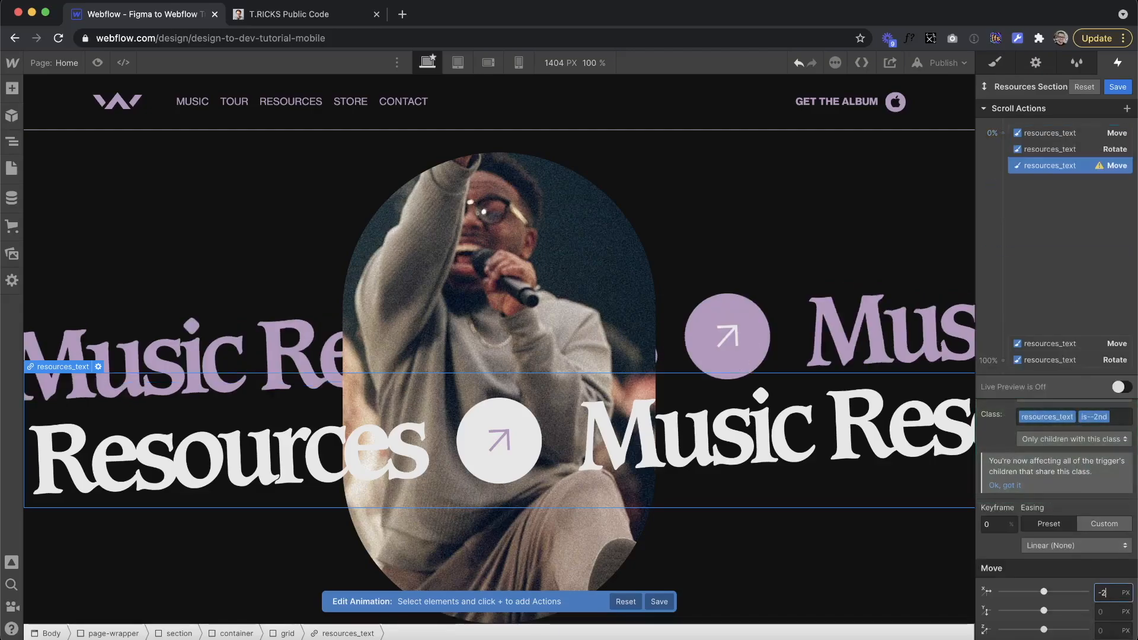
pyautogui.write('-24em')
pyautogui.press('Return')
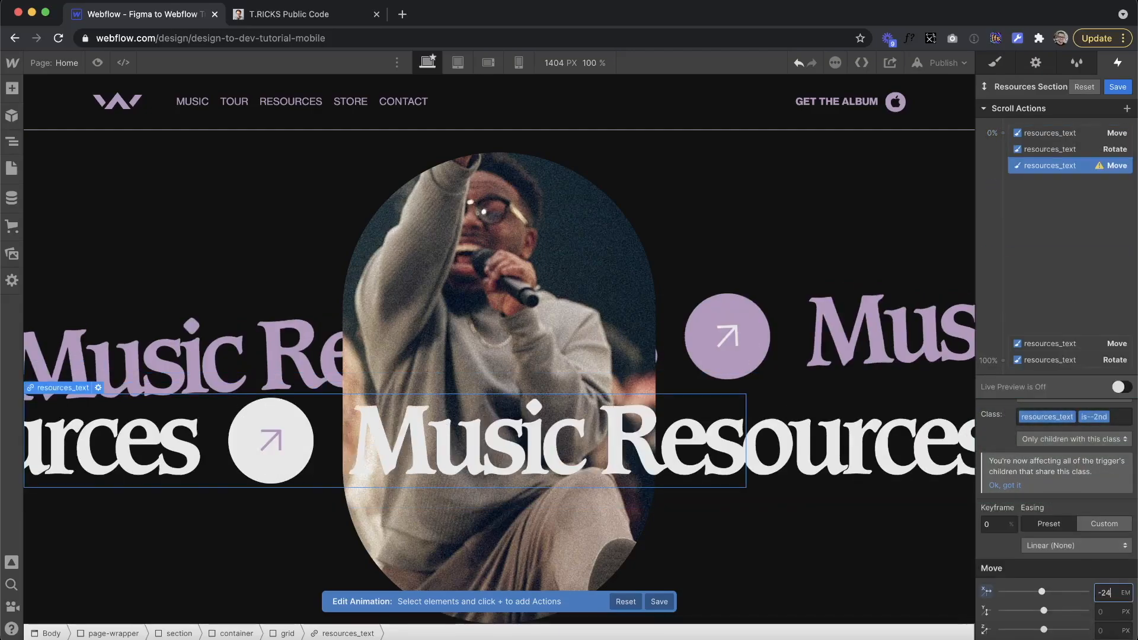
# Step: Add a Move for the white resources_text line at 100% with X at 24 em
pyautogui.click(995, 360)
pyautogui.click(1026, 402)
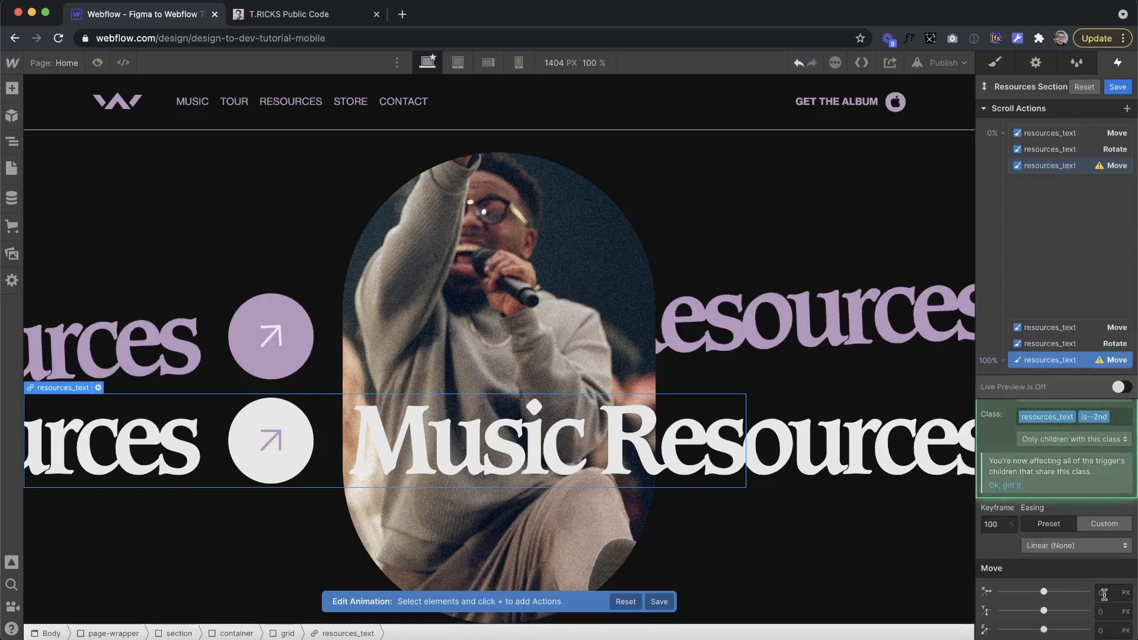
pyautogui.click(1104, 593)
pyautogui.write('24em')
pyautogui.press('Return')
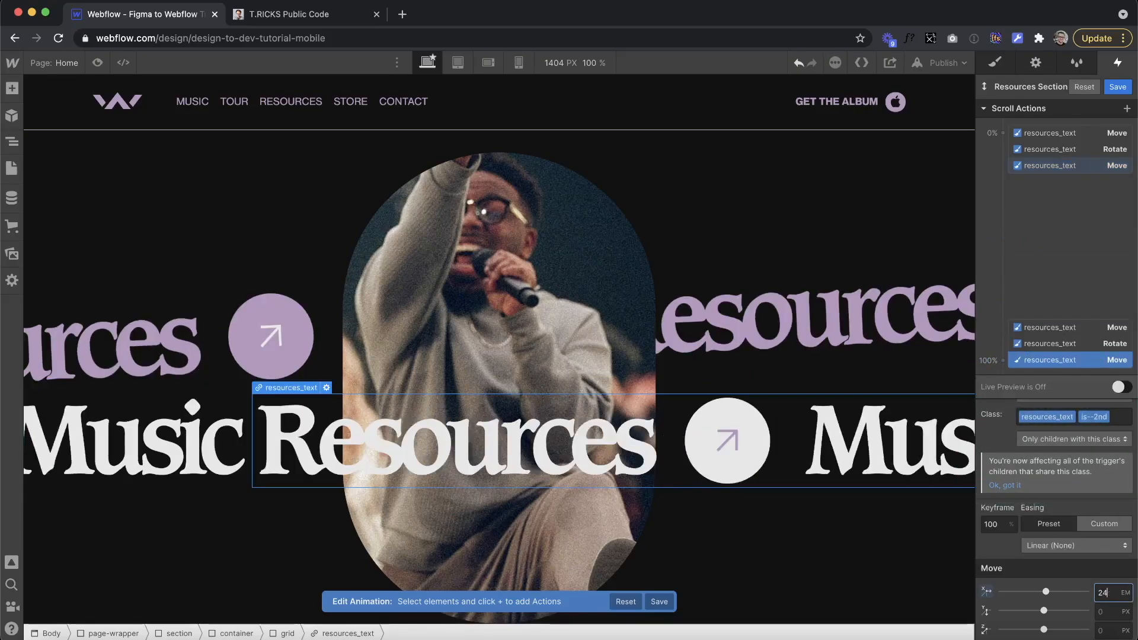
# Step: Add Rotate actions to the white resources_text line at 0% and 100%, each with Z at -2.5 degrees
pyautogui.click(1002, 132)
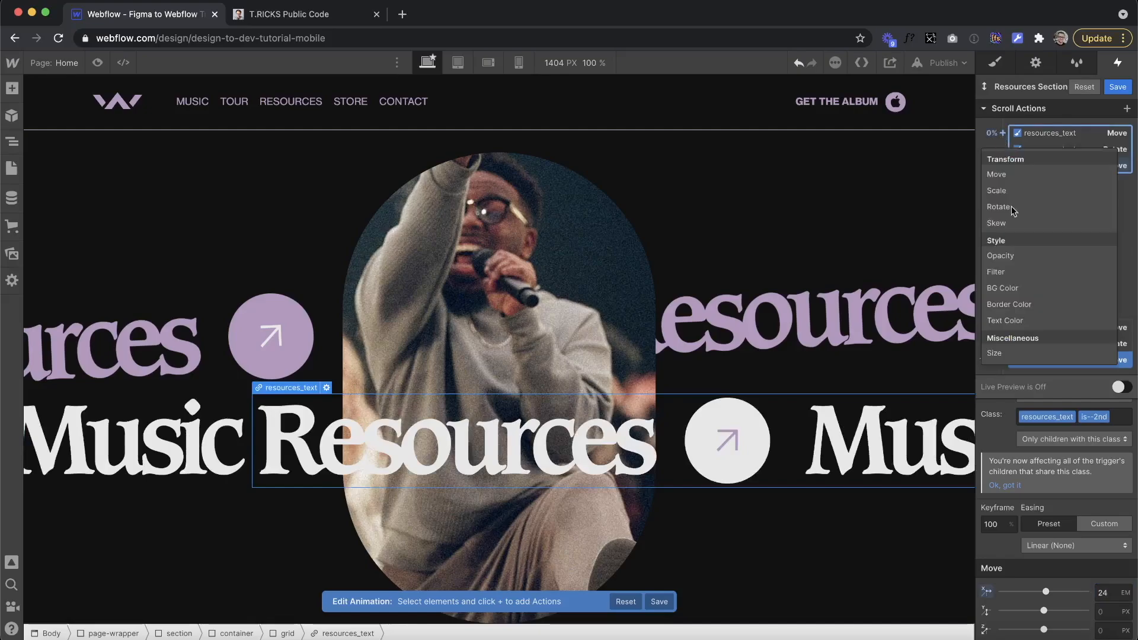
pyautogui.click(1043, 207)
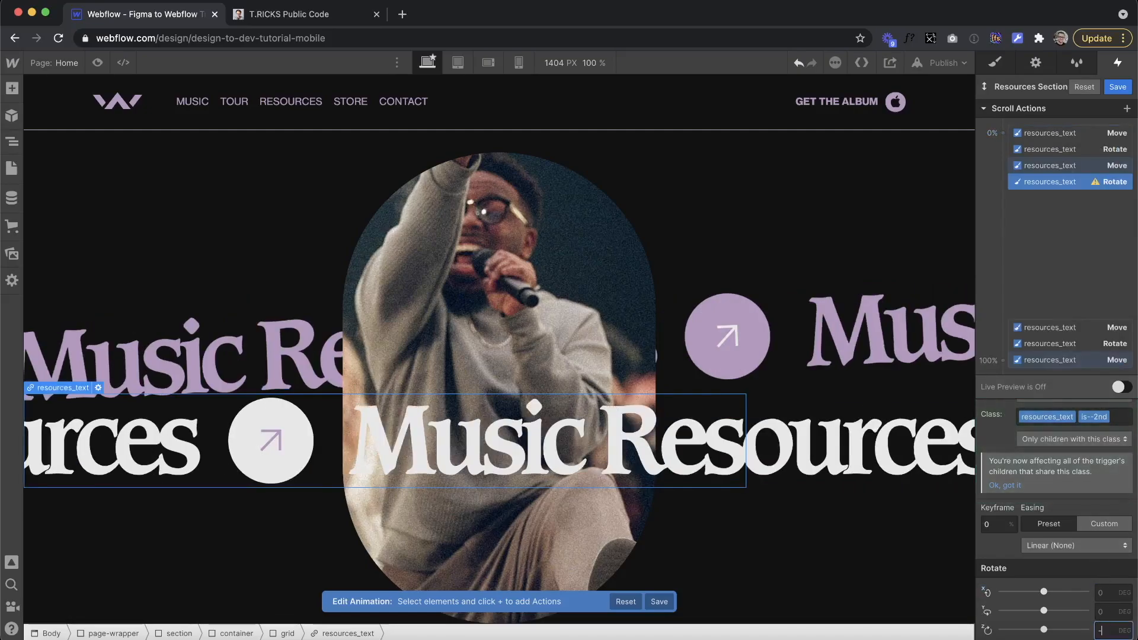
pyautogui.press('Return')
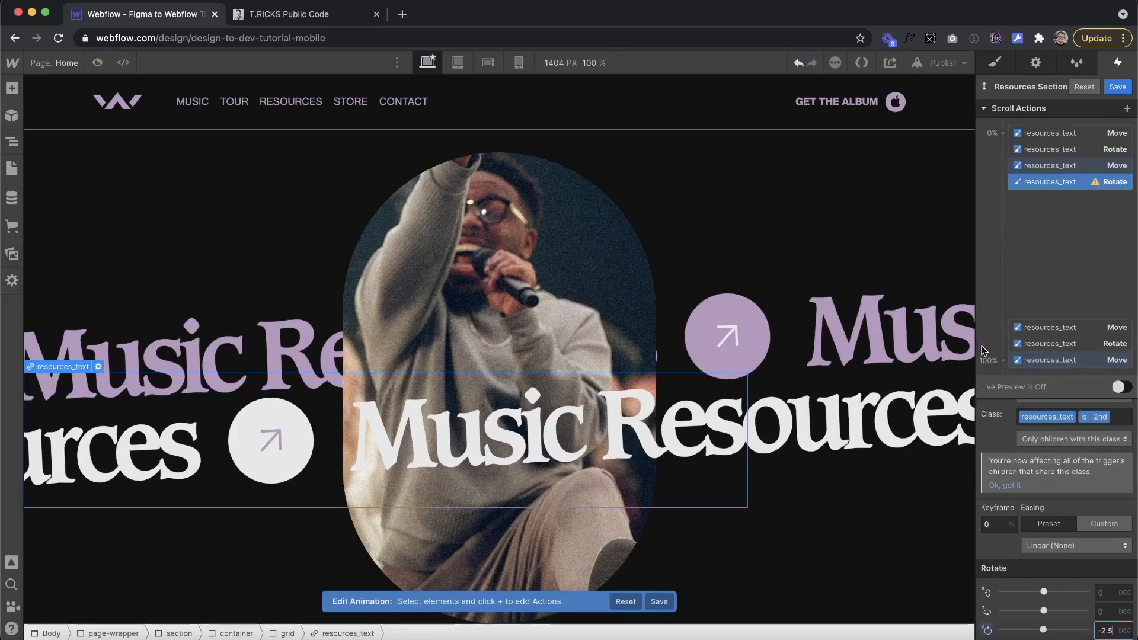
pyautogui.click(1003, 359)
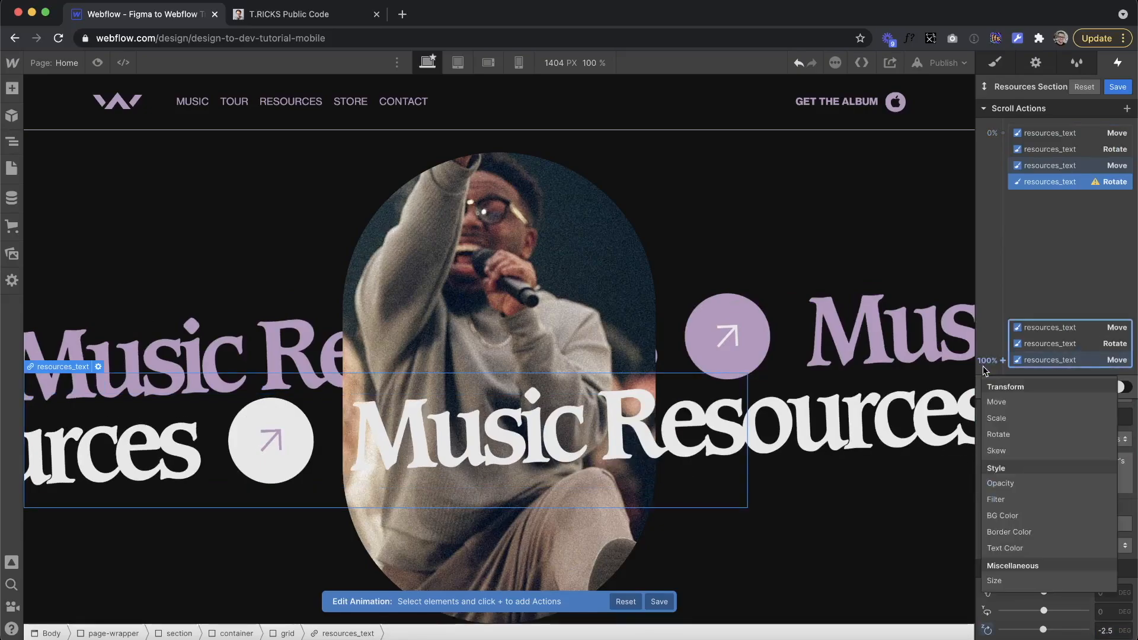
pyautogui.click(1011, 436)
pyautogui.click(1104, 625)
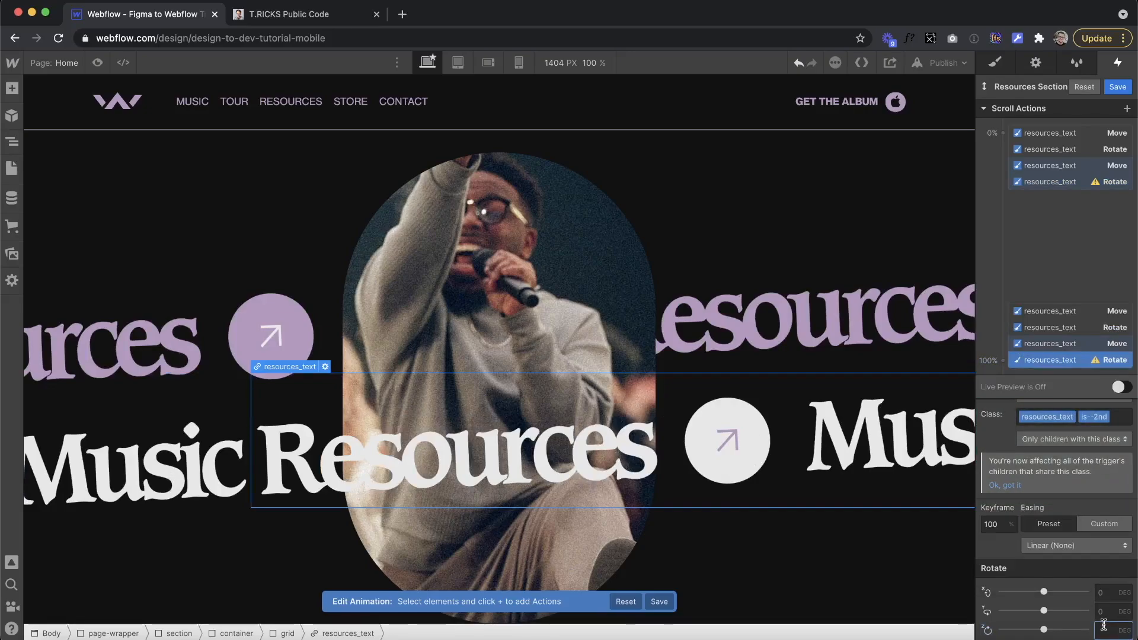
pyautogui.press('Return')
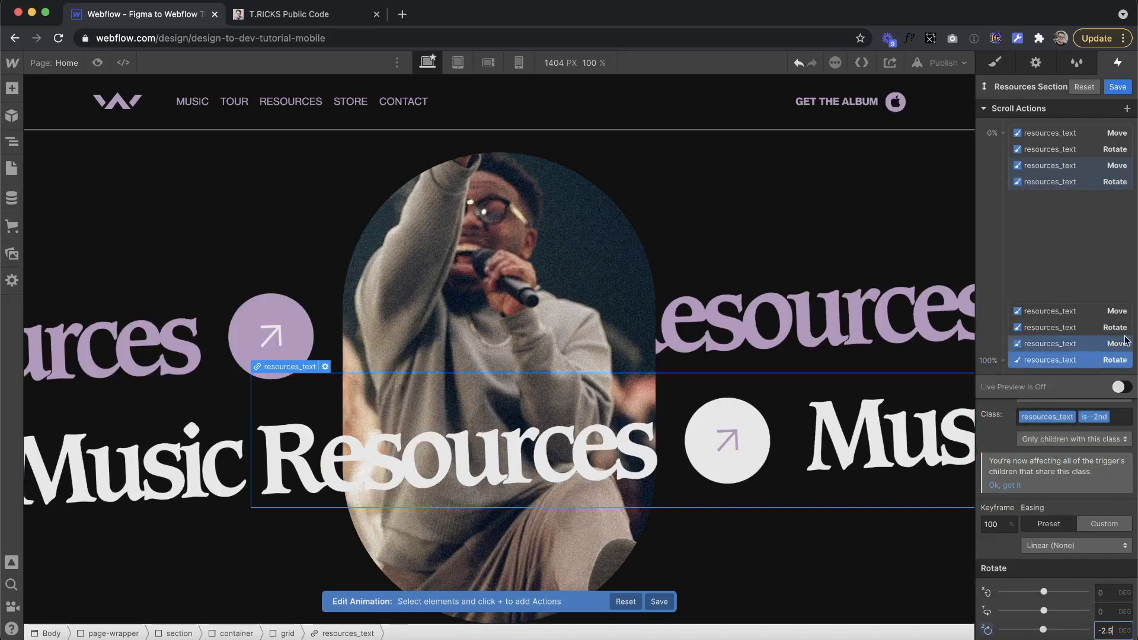
# Step: Turn on live preview and check how both Music Resources text lines move while the page scrolls
pyautogui.click(1122, 388)
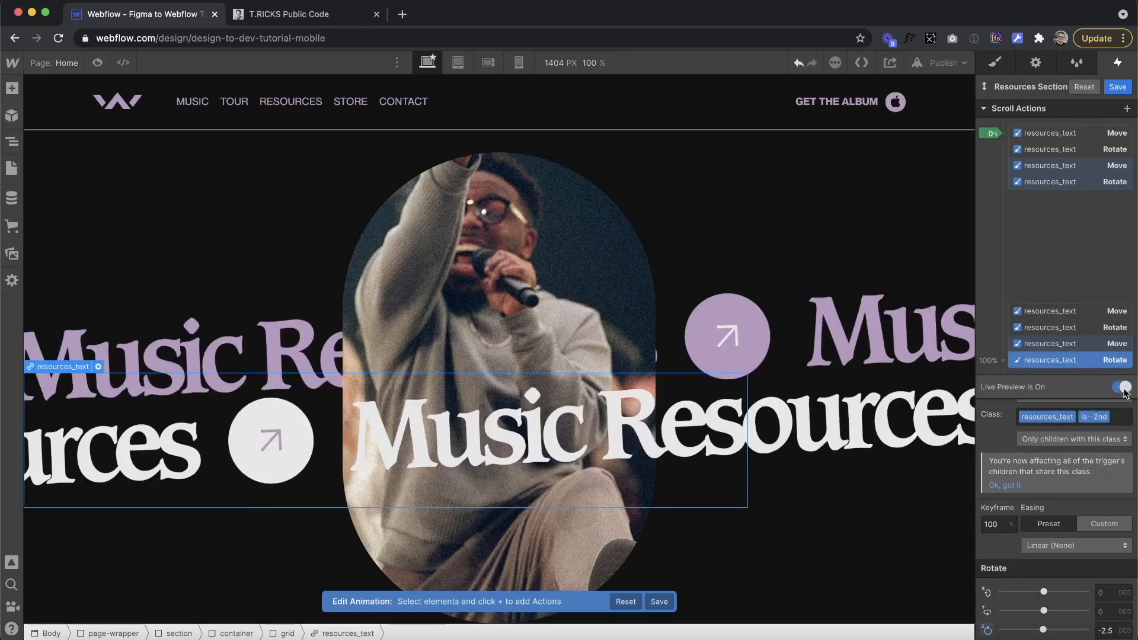
pyautogui.scroll(8, 411, 329)
pyautogui.scroll(-10, 411, 329)
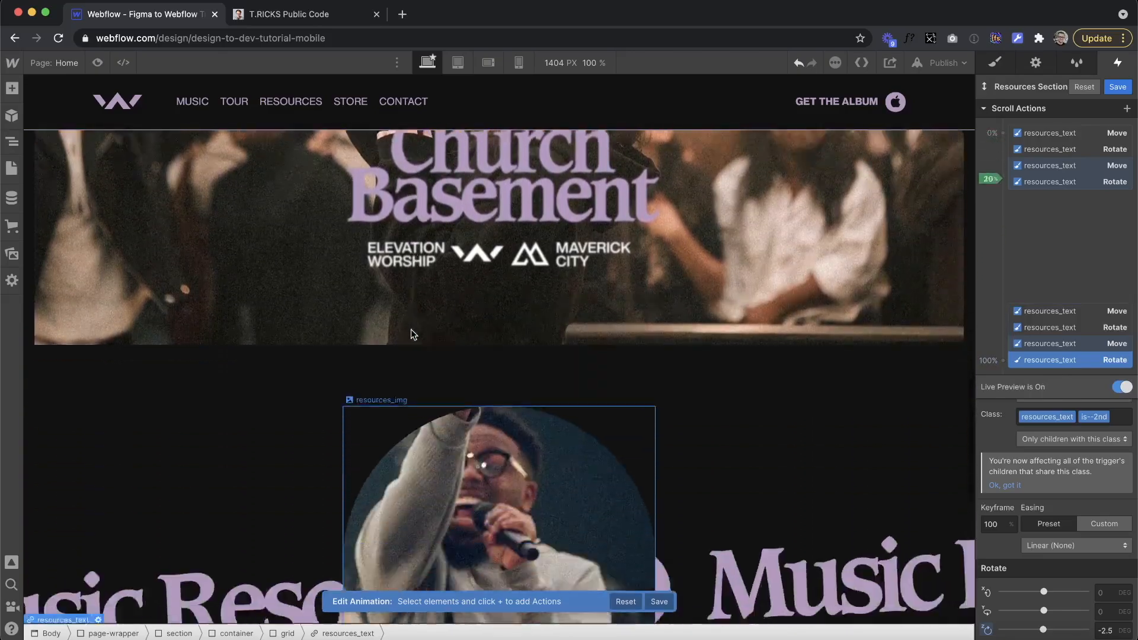
pyautogui.scroll(5, 411, 329)
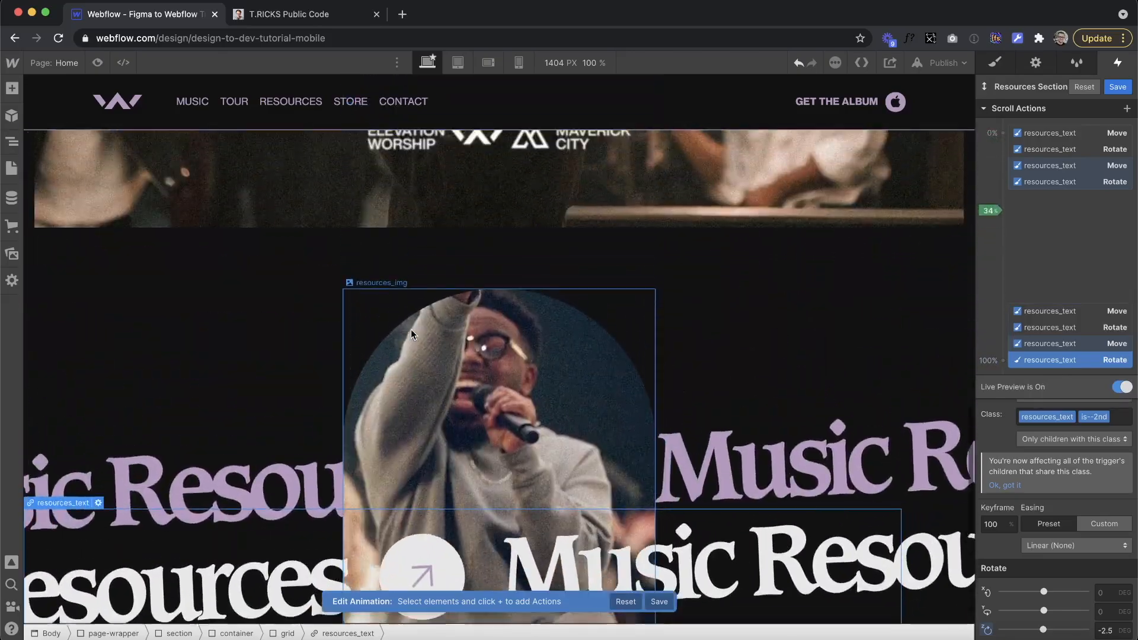
pyautogui.scroll(-7, 411, 329)
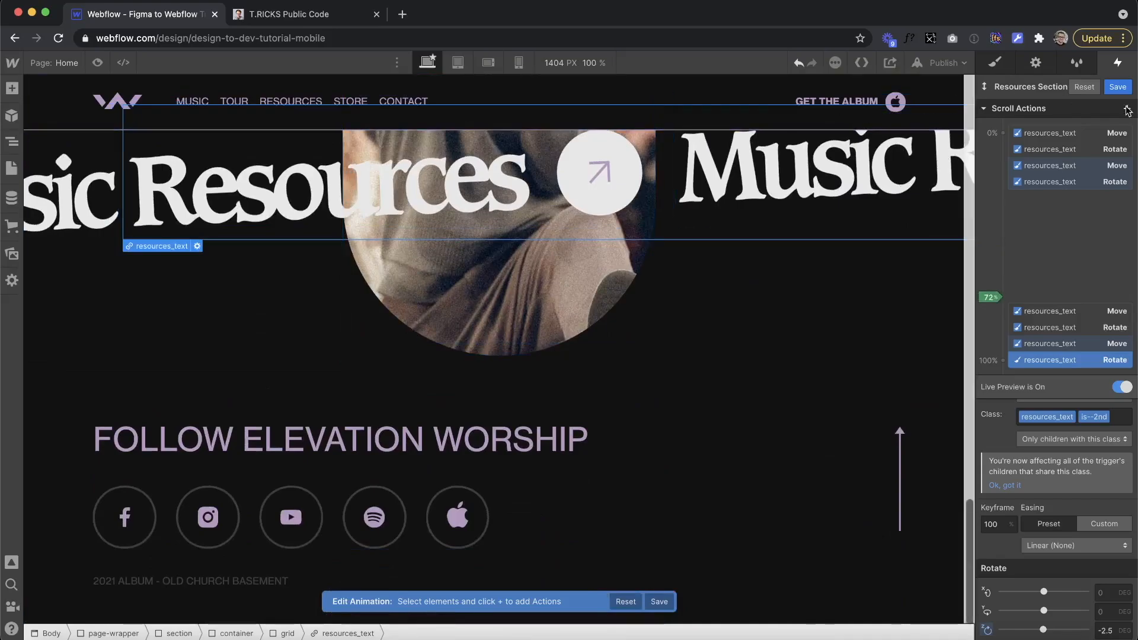
# Step: Save the Resources Section animation, set its smoothing to 82%, and close the trigger settings
pyautogui.click(1118, 87)
pyautogui.moveTo(1085, 321); pyautogui.dragTo(1083, 321)
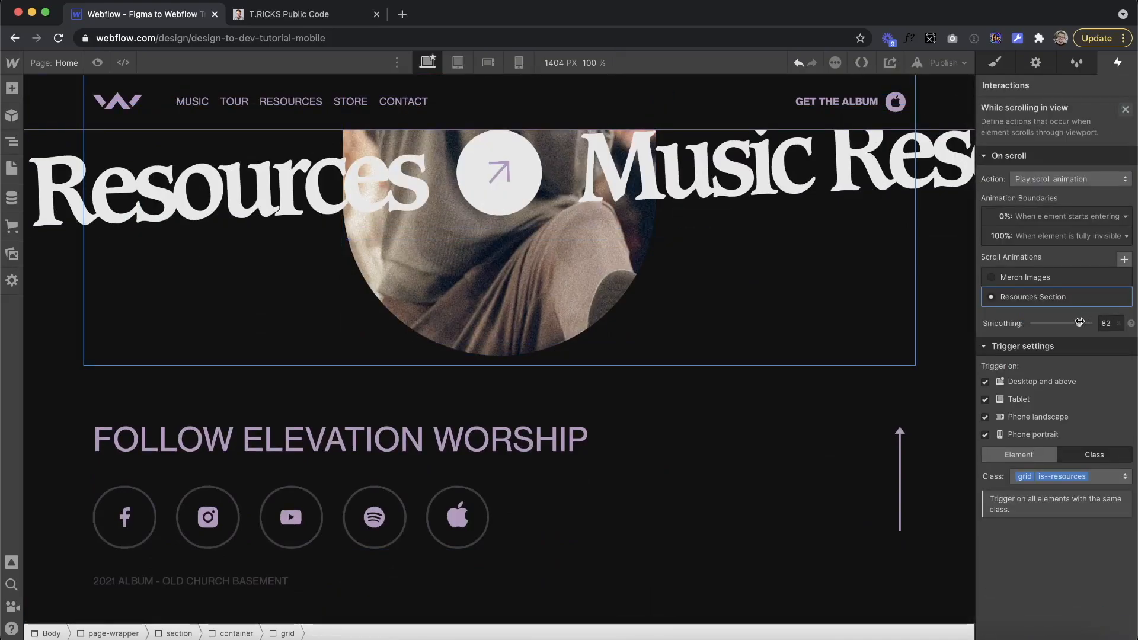
pyautogui.click(1126, 109)
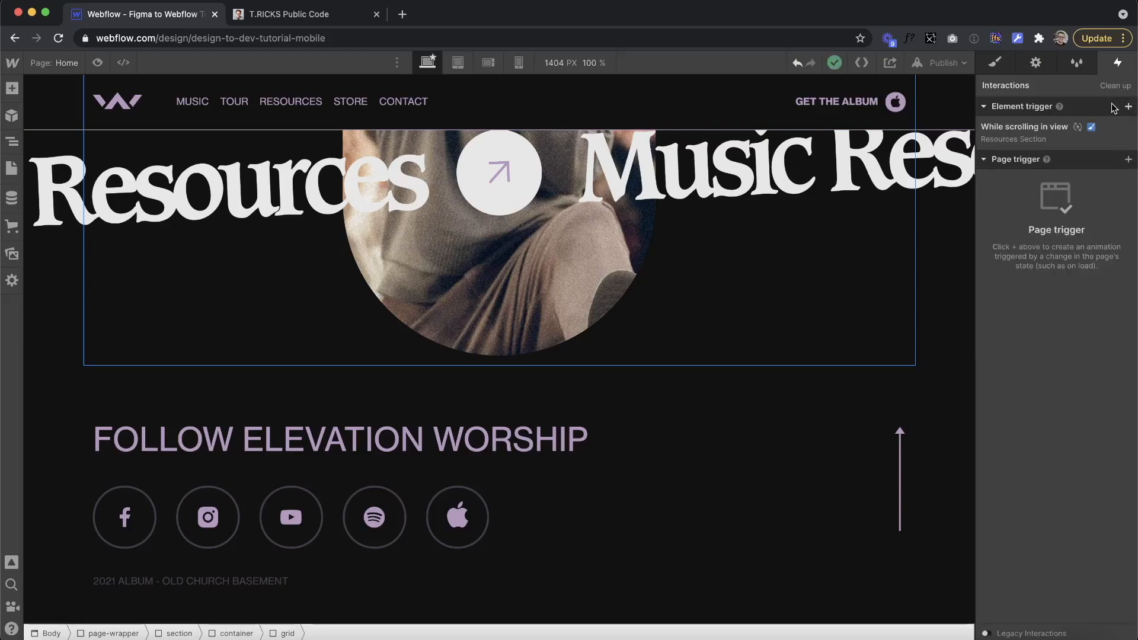
# Step: Save the border color of the Facebook icon's social_circle as a swatch named Transparent
pyautogui.click(134, 540)
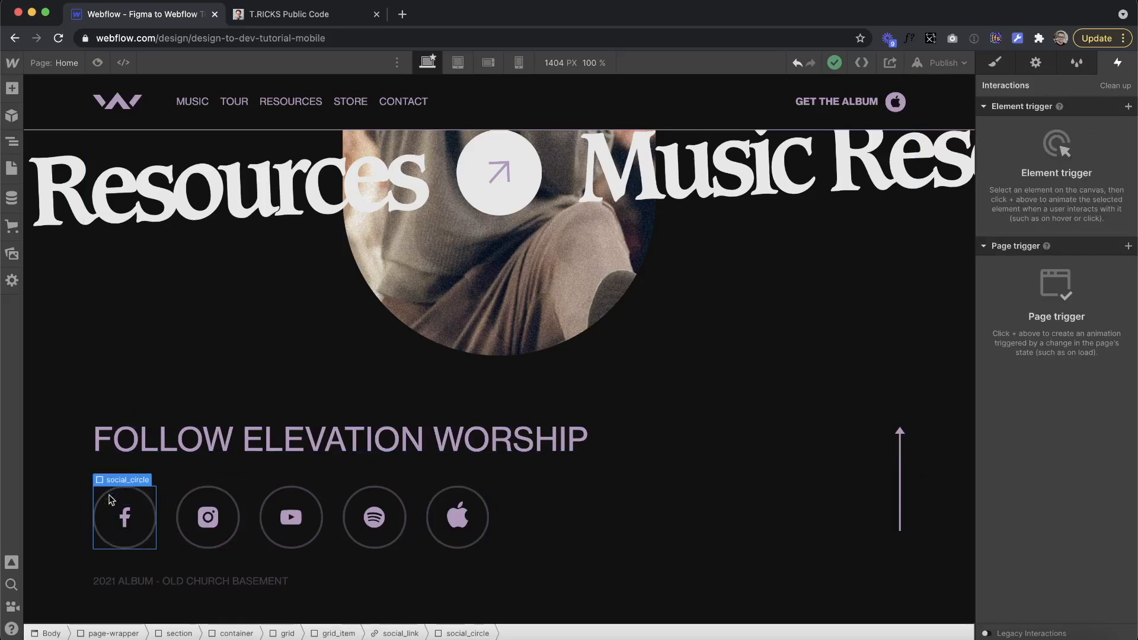
pyautogui.click(997, 63)
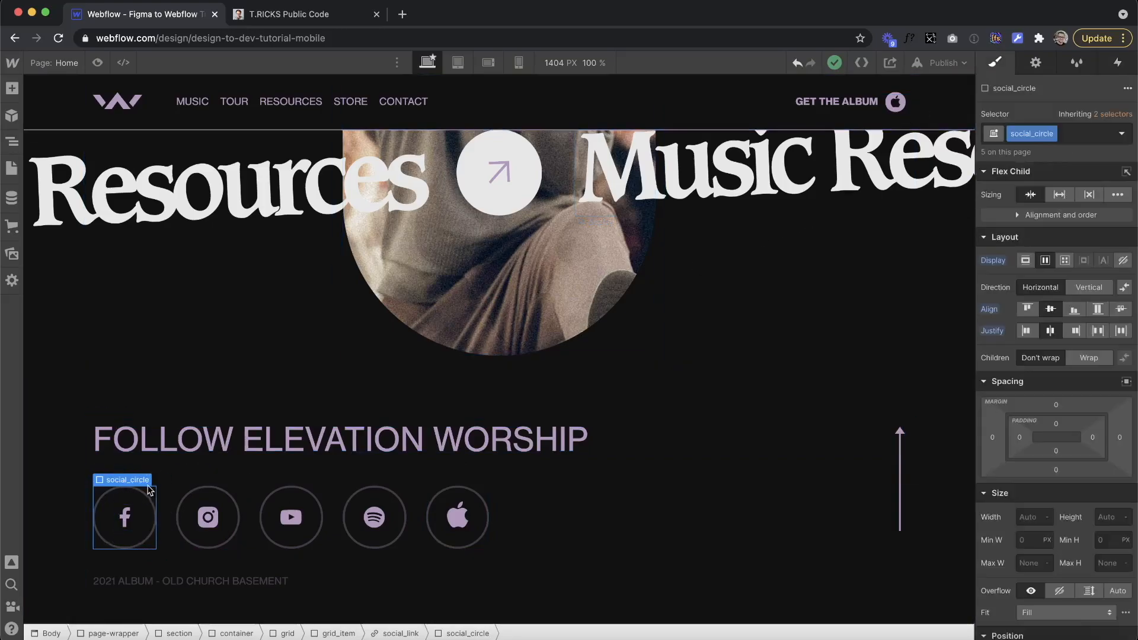
pyautogui.scroll(-10, 1051, 409)
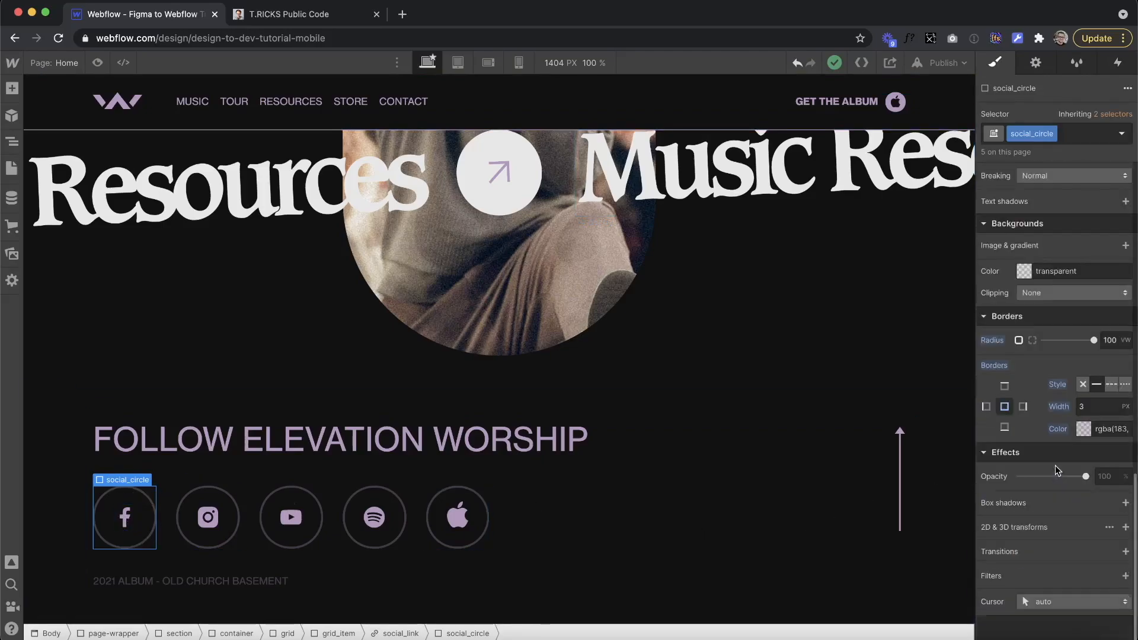
pyautogui.click(1085, 429)
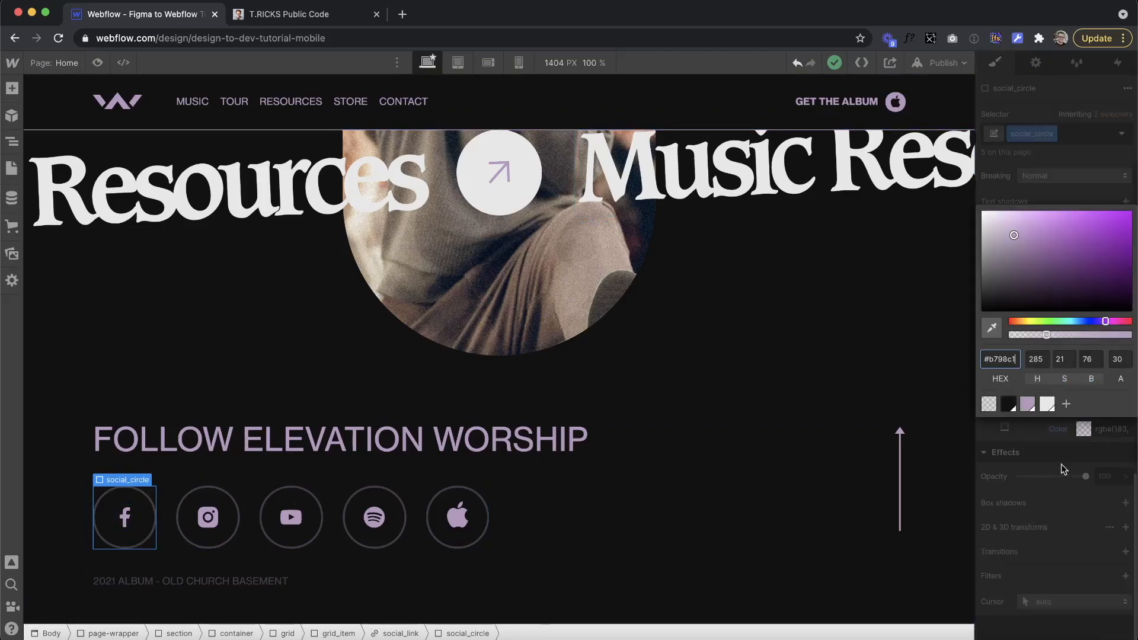
pyautogui.click(1067, 404)
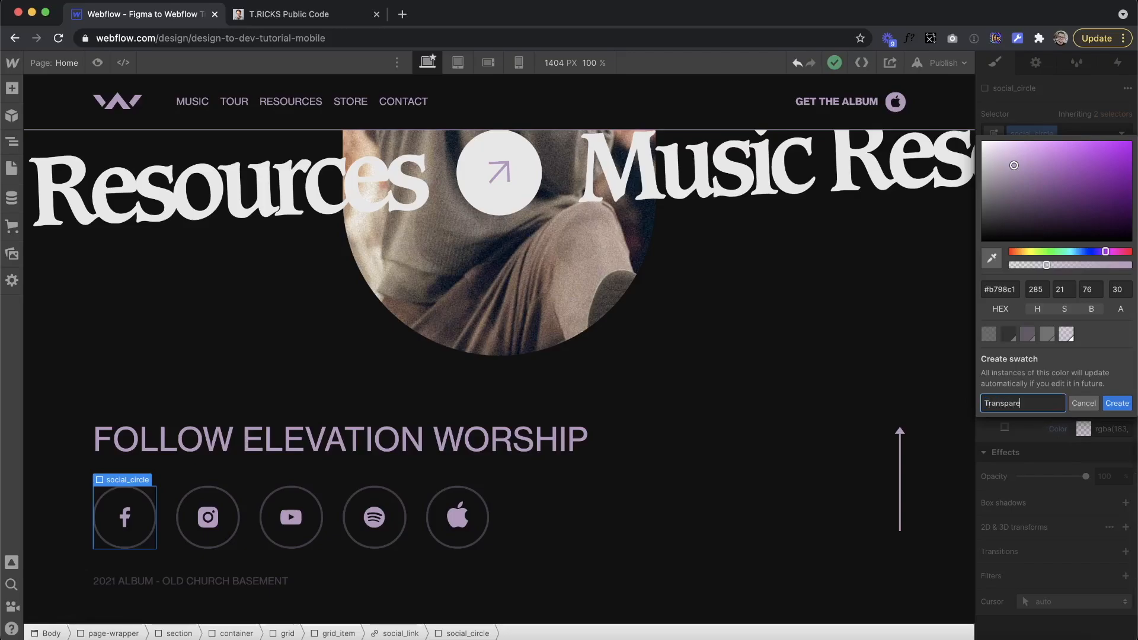
pyautogui.click(1108, 405)
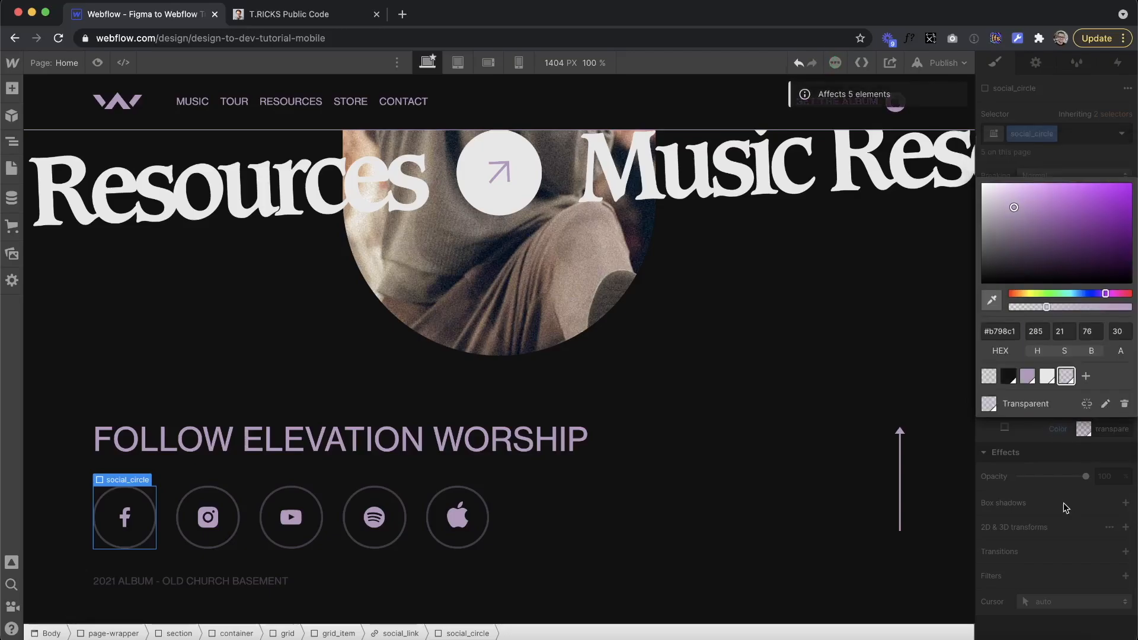
pyautogui.click(1098, 133)
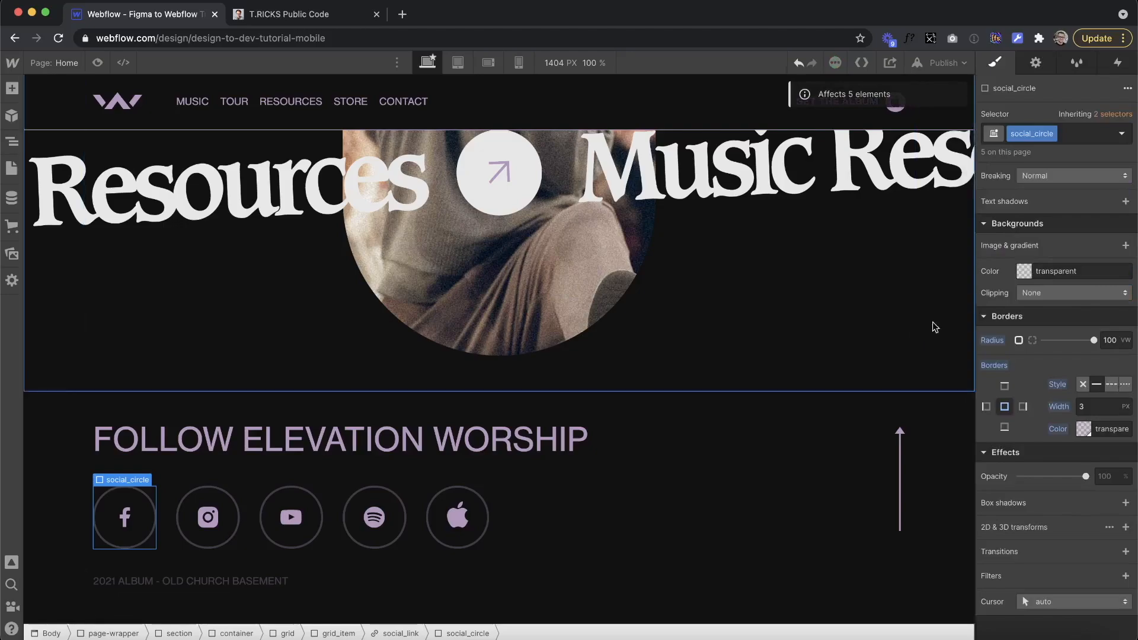
# Step: Add a Mouse hover trigger to the Facebook icon's social_link, applied to the social_link class on desktop only
pyautogui.click(155, 496)
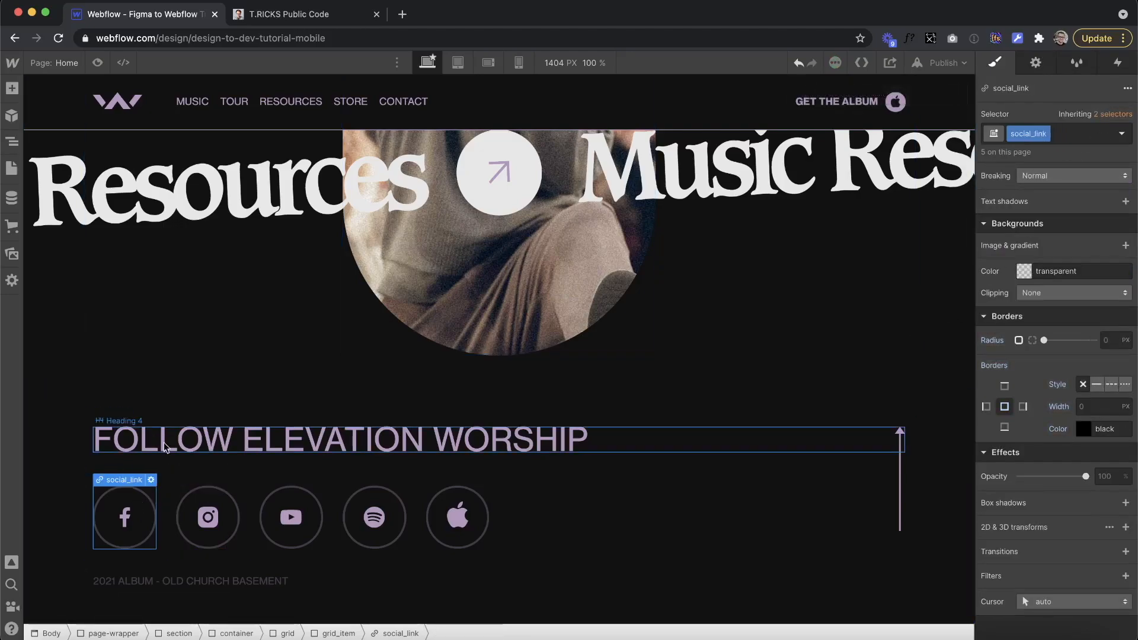
pyautogui.click(1119, 63)
pyautogui.click(1126, 107)
pyautogui.click(1085, 146)
pyautogui.click(1091, 359)
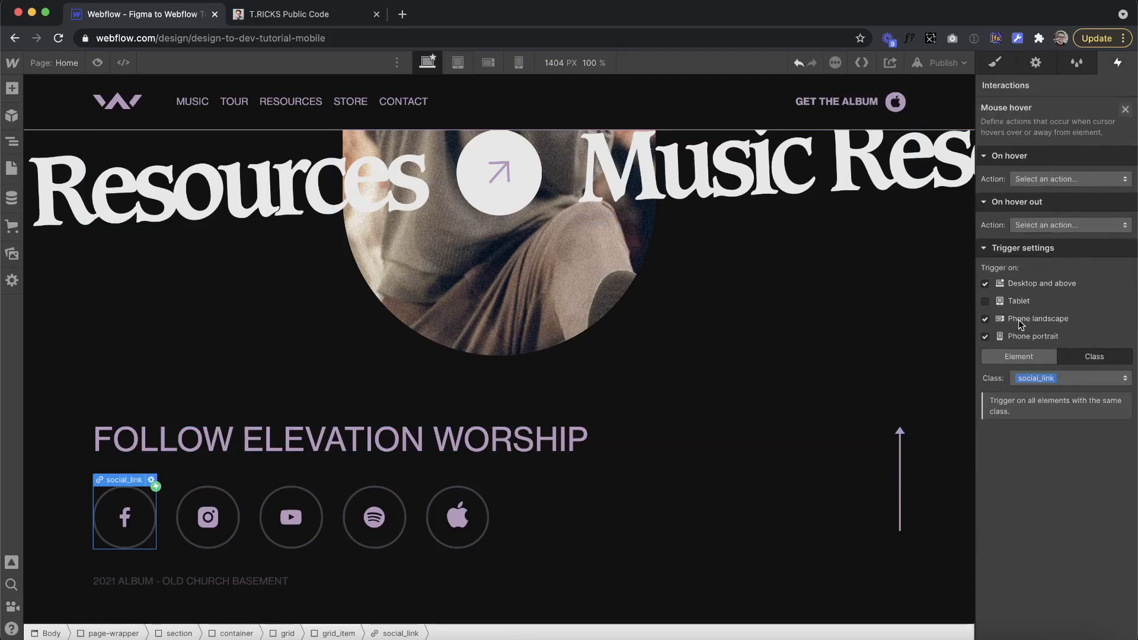
# Step: Make the hover start a new timed animation named Social In
pyautogui.click(1070, 179)
pyautogui.click(1061, 203)
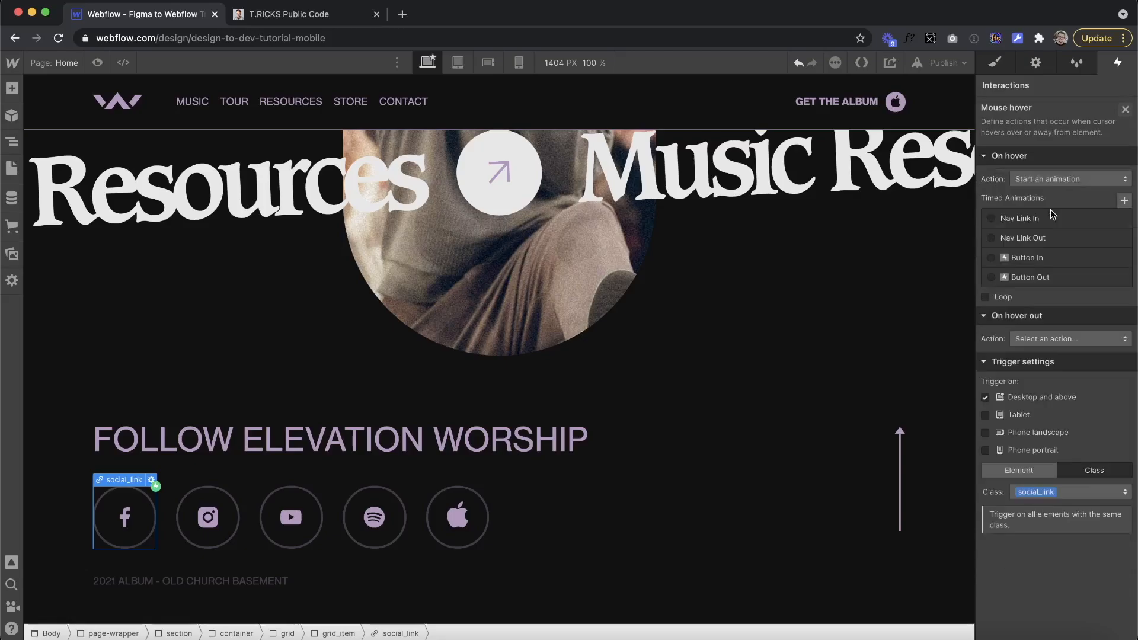
pyautogui.click(1126, 199)
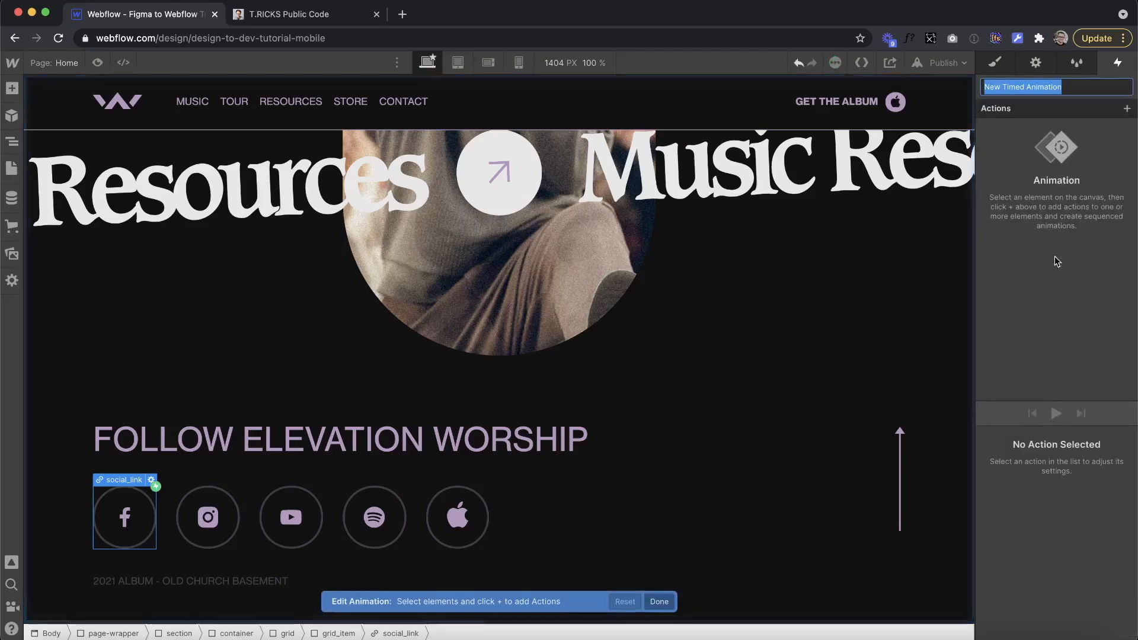
pyautogui.write('Social In')
pyautogui.press('Return')
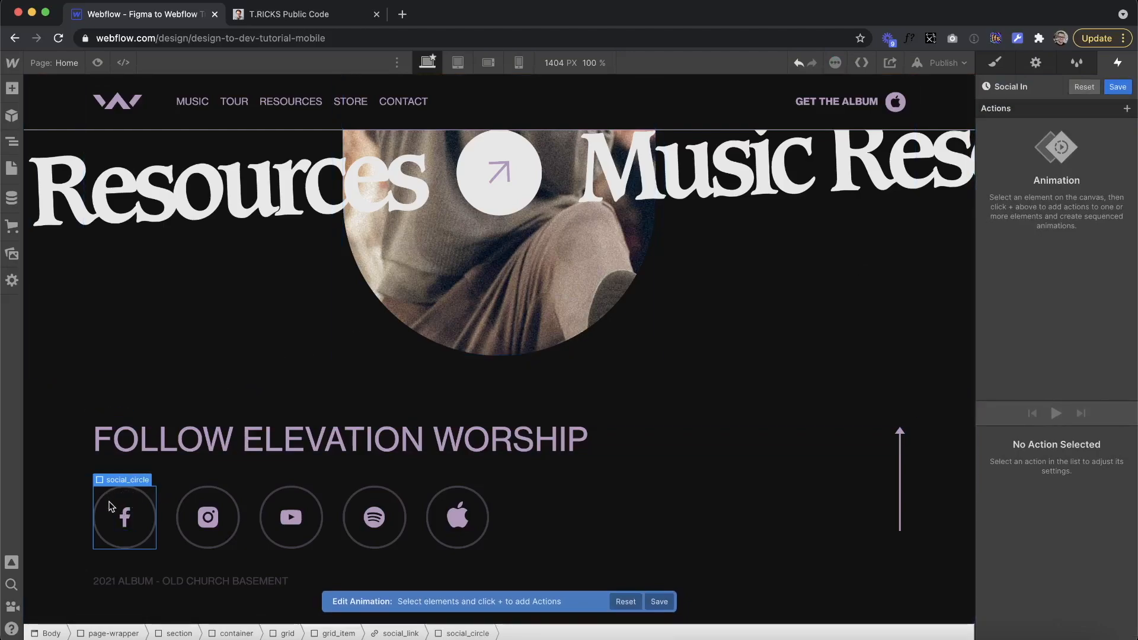
# Step: Add a transparent Border Color action as the initial state for social_circle children of the trigger
pyautogui.click(1127, 109)
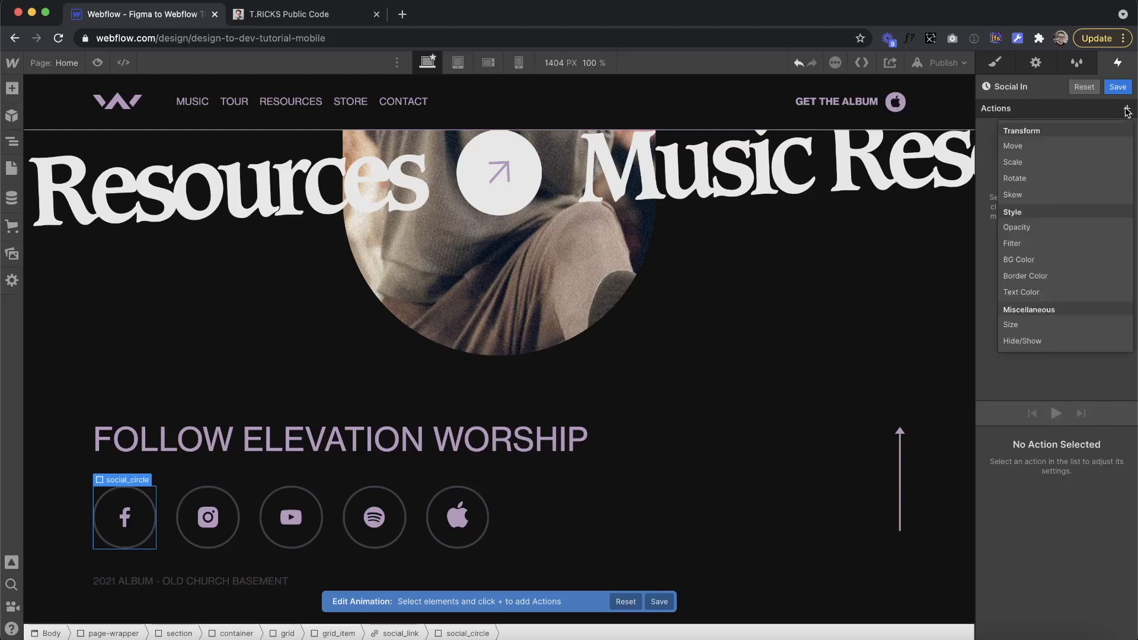
pyautogui.click(1053, 280)
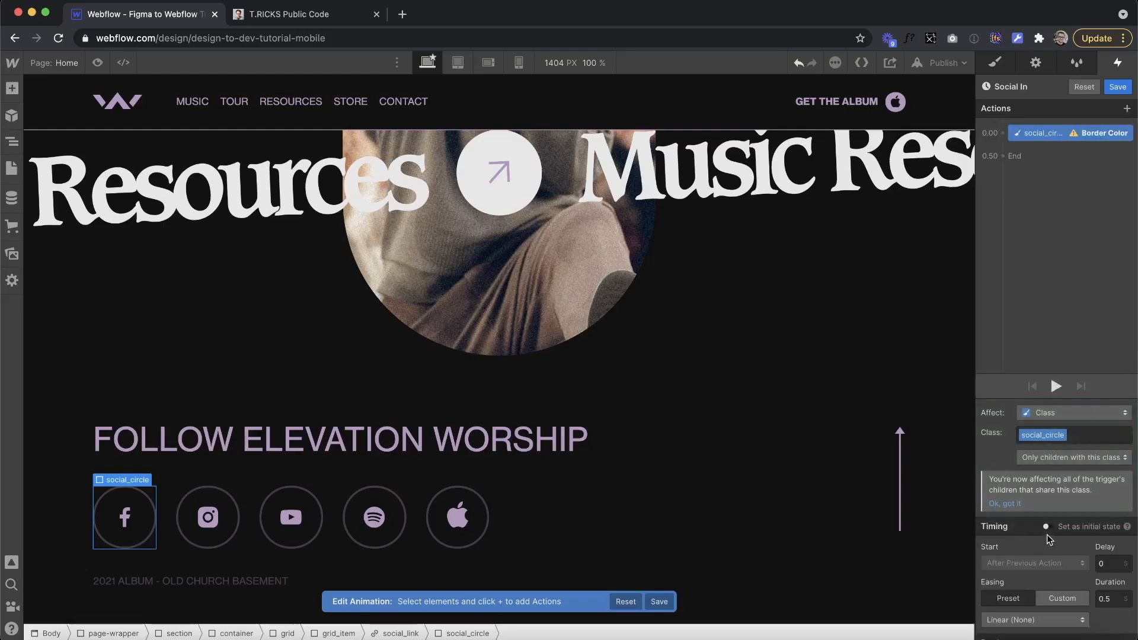
pyautogui.click(1011, 596)
pyautogui.click(1062, 576)
pyautogui.click(997, 177)
# Step: Add a second Border Color action at 0.00 s that changes social_circle to the Main Color swatch
pyautogui.click(1002, 156)
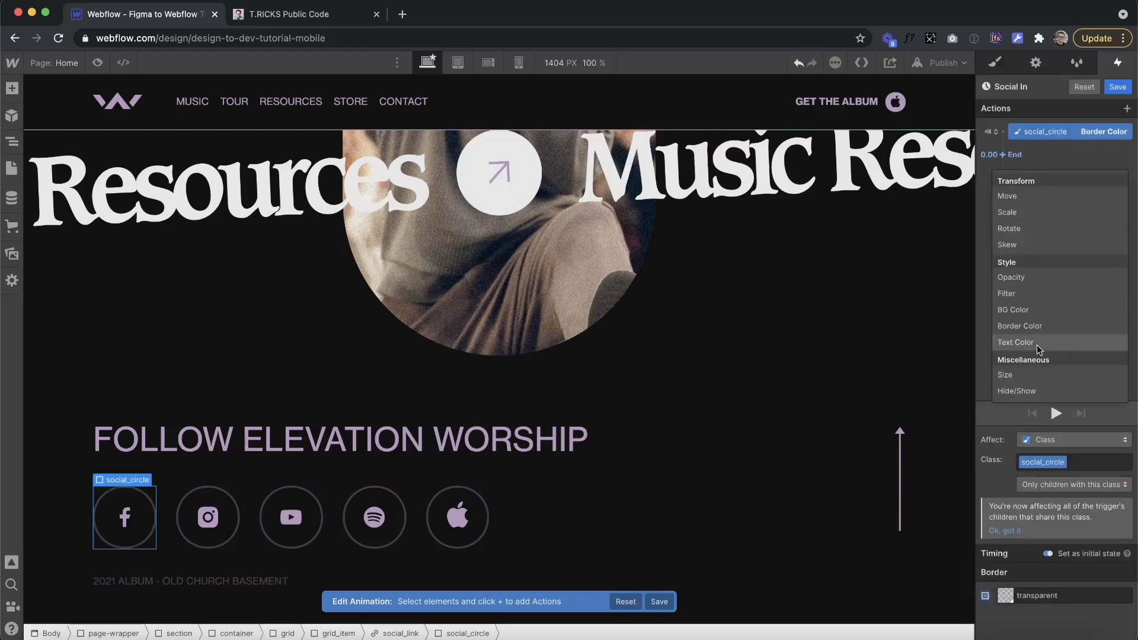
pyautogui.click(1027, 325)
pyautogui.scroll(-1, 1027, 534)
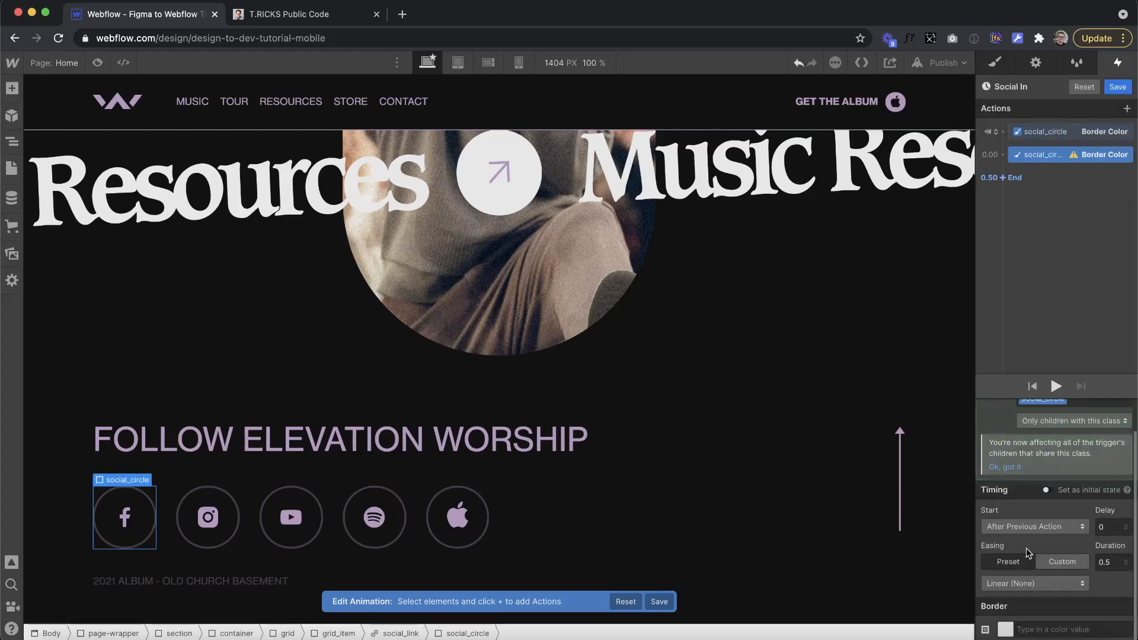
pyautogui.click(1006, 629)
pyautogui.click(1027, 605)
pyautogui.click(1027, 280)
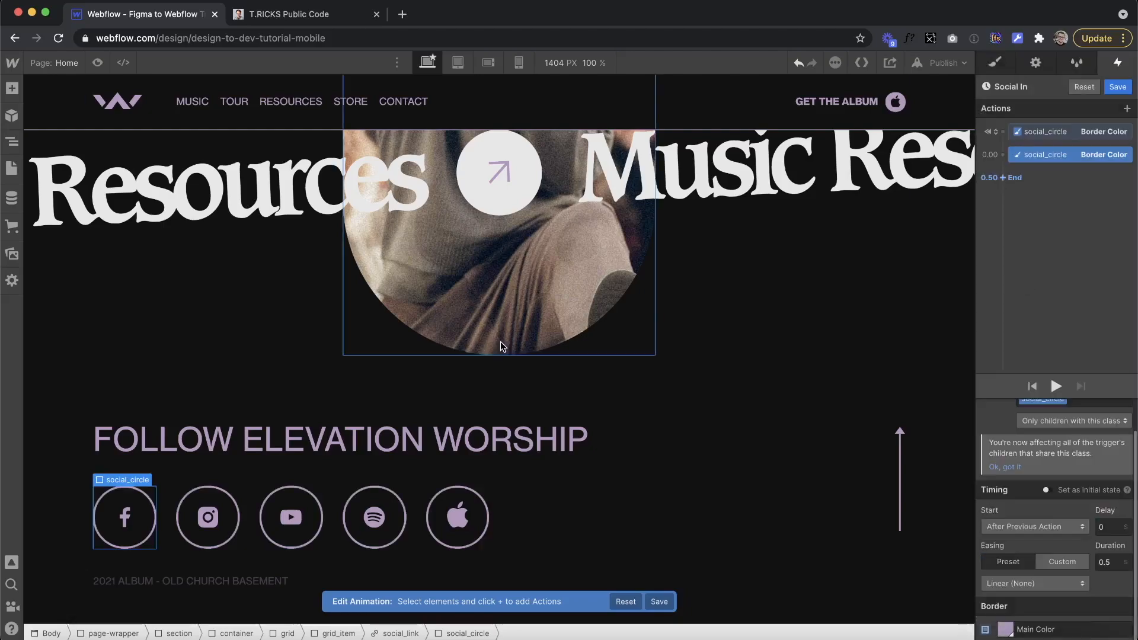
# Step: Add two Scale actions to social_circle: 1 as the initial state and 0.9 alongside the timed border color change
pyautogui.click(997, 134)
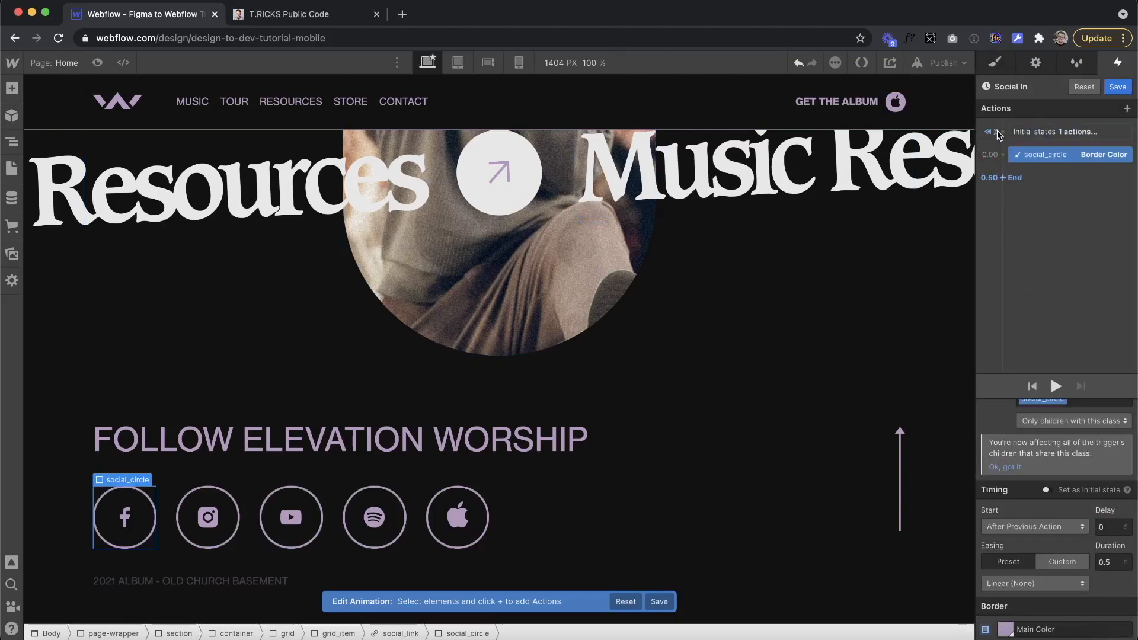
pyautogui.click(997, 134)
pyautogui.click(1003, 132)
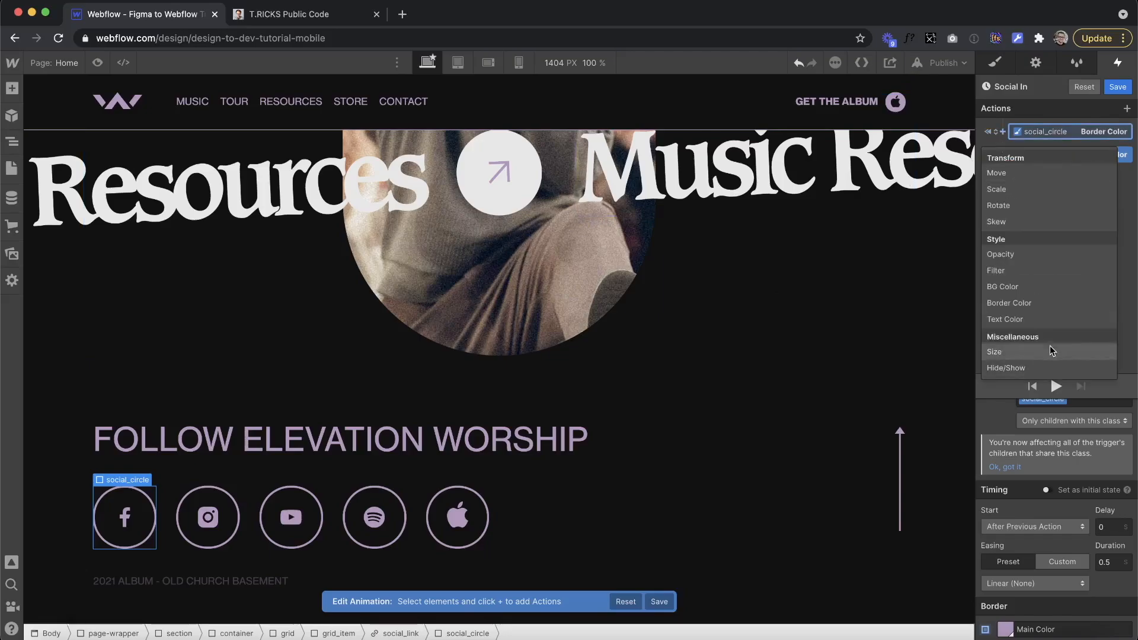
pyautogui.click(1038, 190)
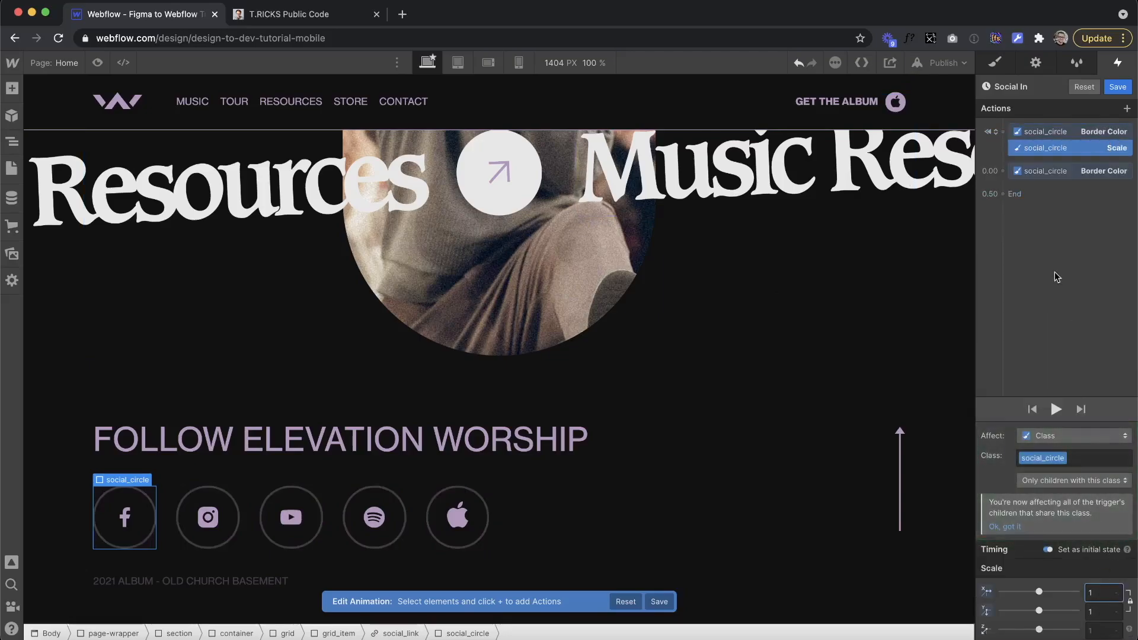
pyautogui.click(998, 172)
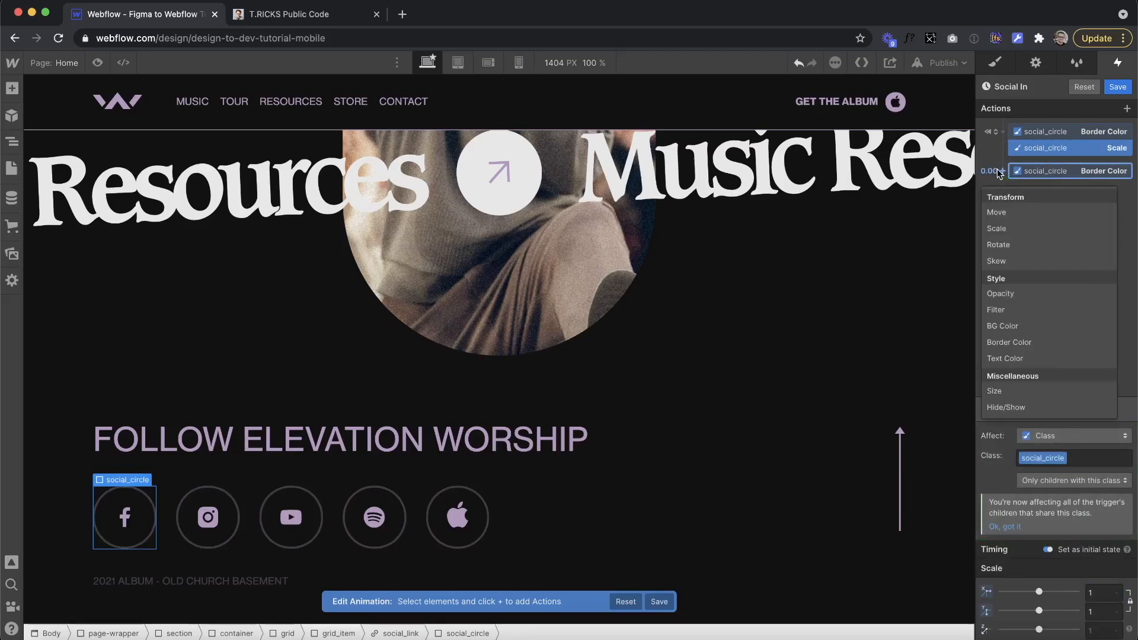
pyautogui.click(1028, 228)
pyautogui.scroll(-2, 1105, 570)
pyautogui.write('0')
pyautogui.press('Return')
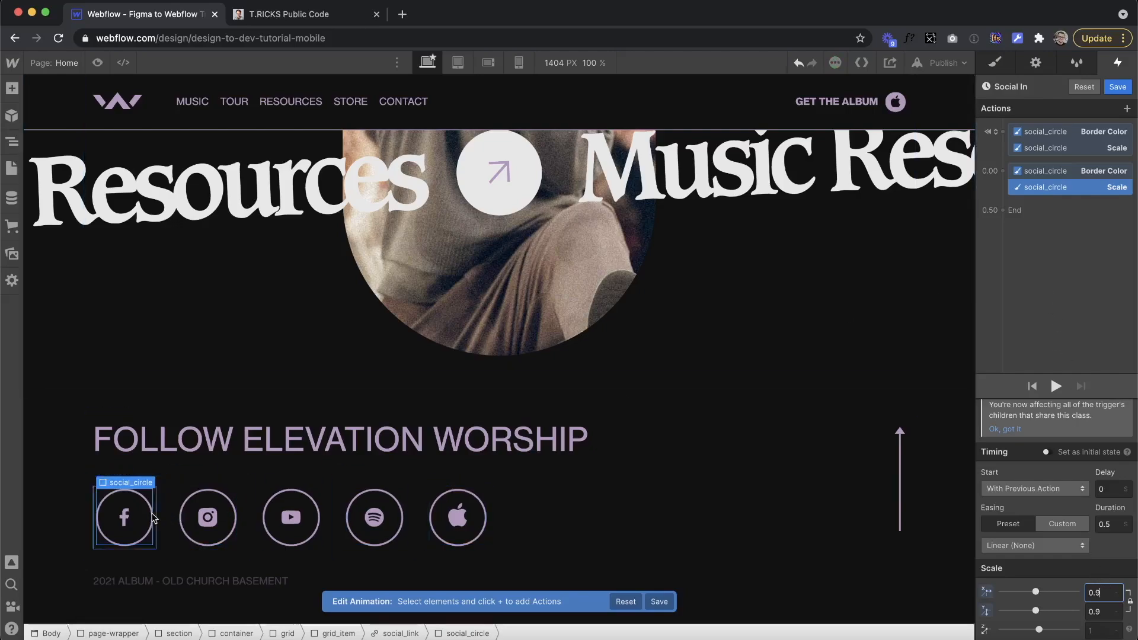
# Step: Add two Scale actions to the Facebook social_icon: 1 as the initial state and 1.1 in the timed group
pyautogui.click(126, 522)
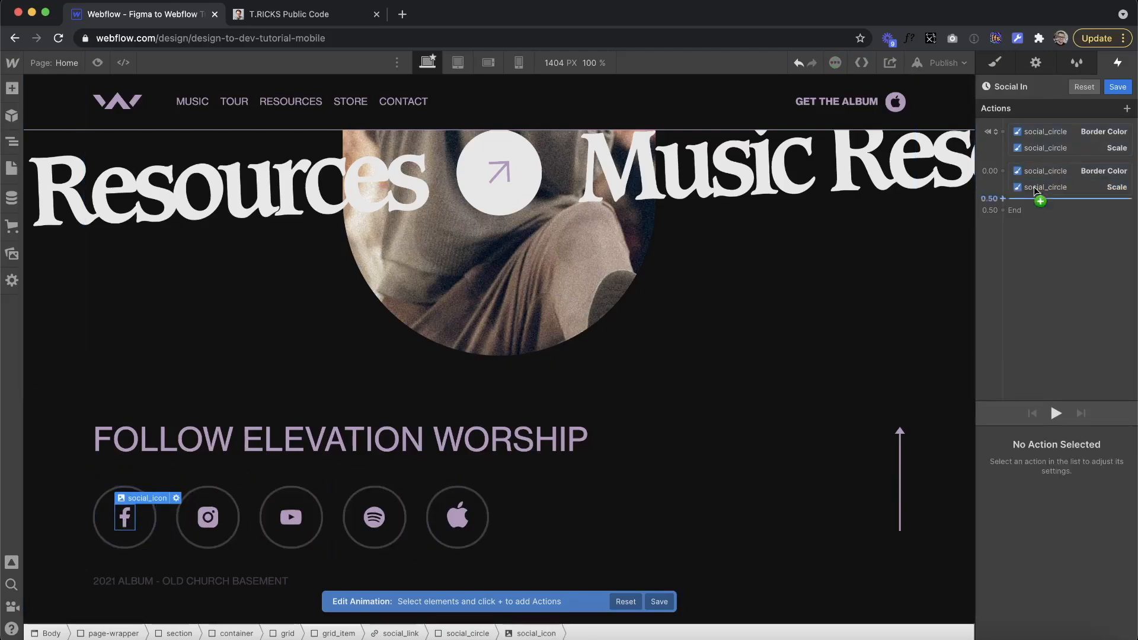
pyautogui.click(1003, 132)
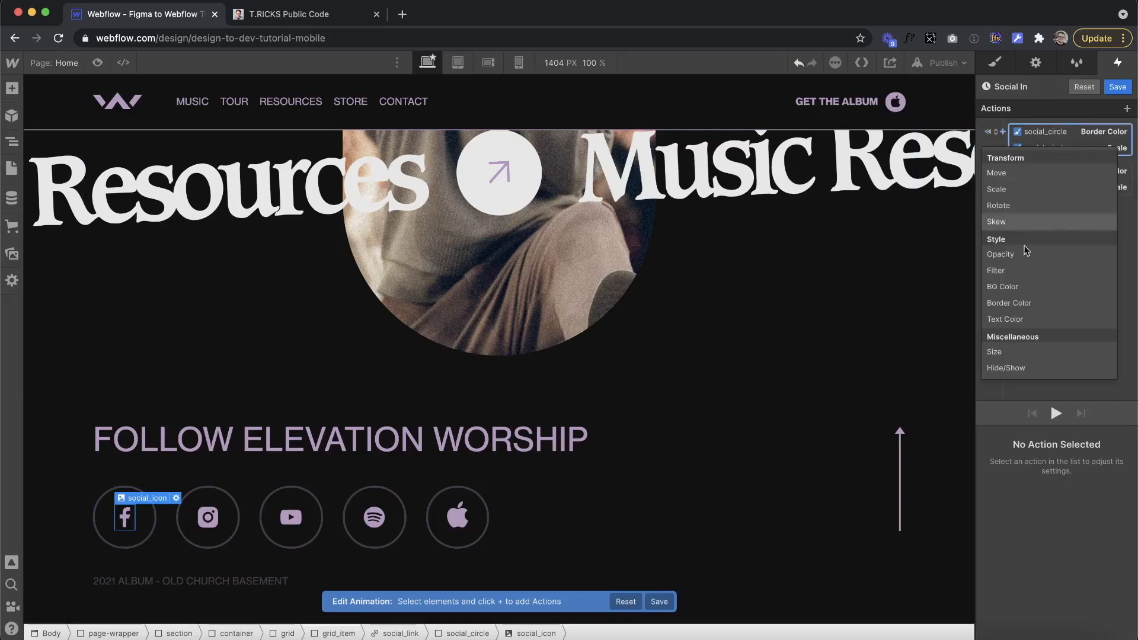
pyautogui.click(1033, 190)
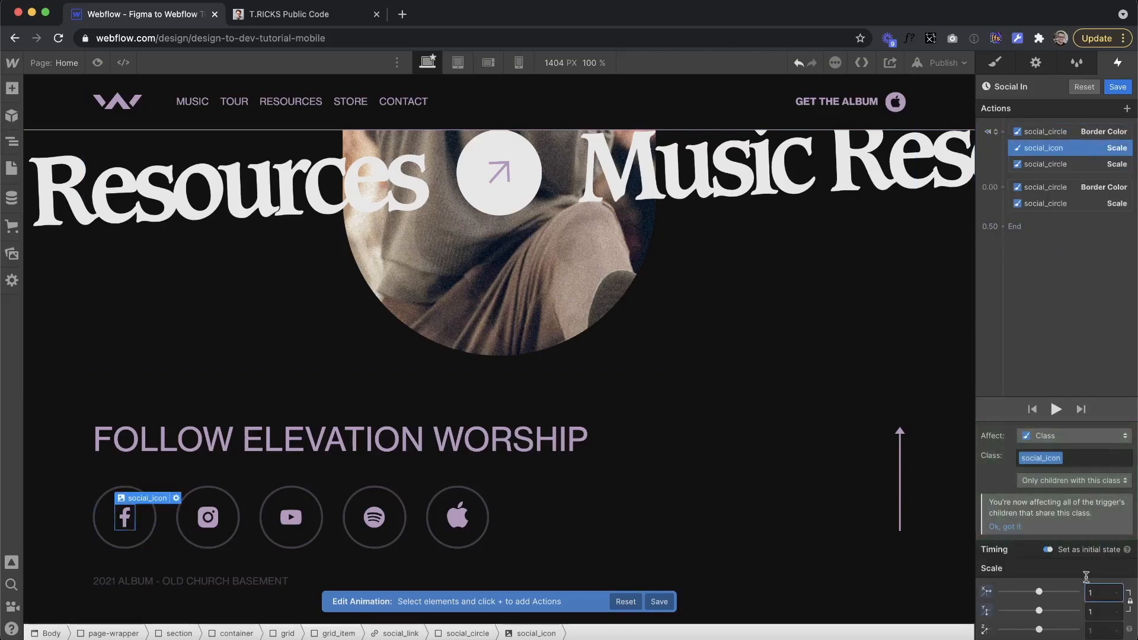
pyautogui.click(1002, 187)
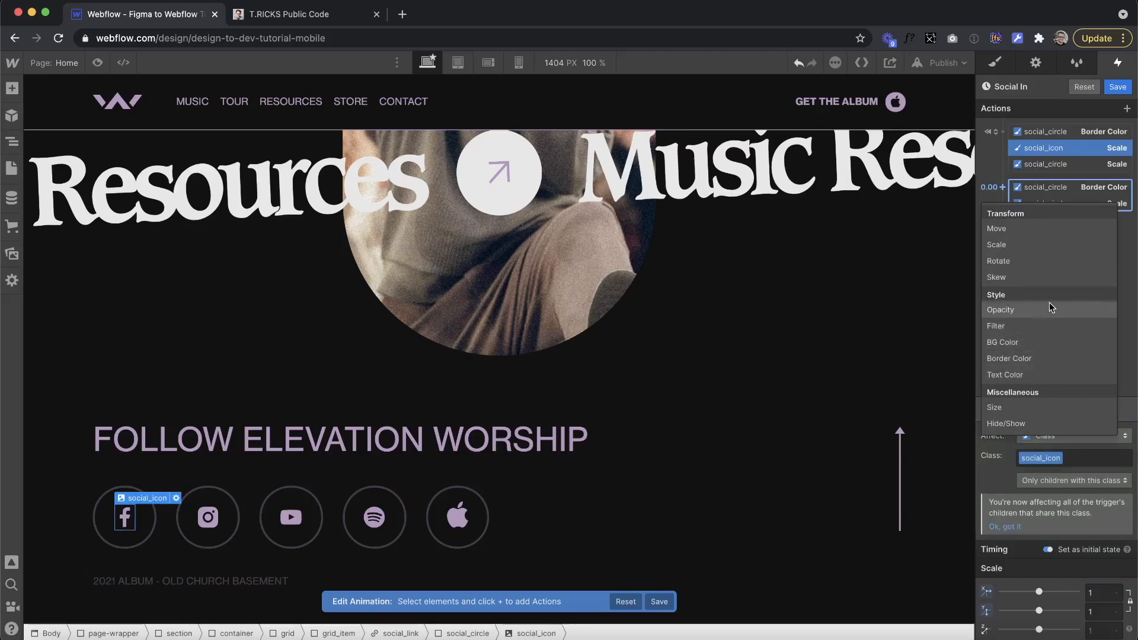
pyautogui.click(1037, 247)
pyautogui.click(1104, 591)
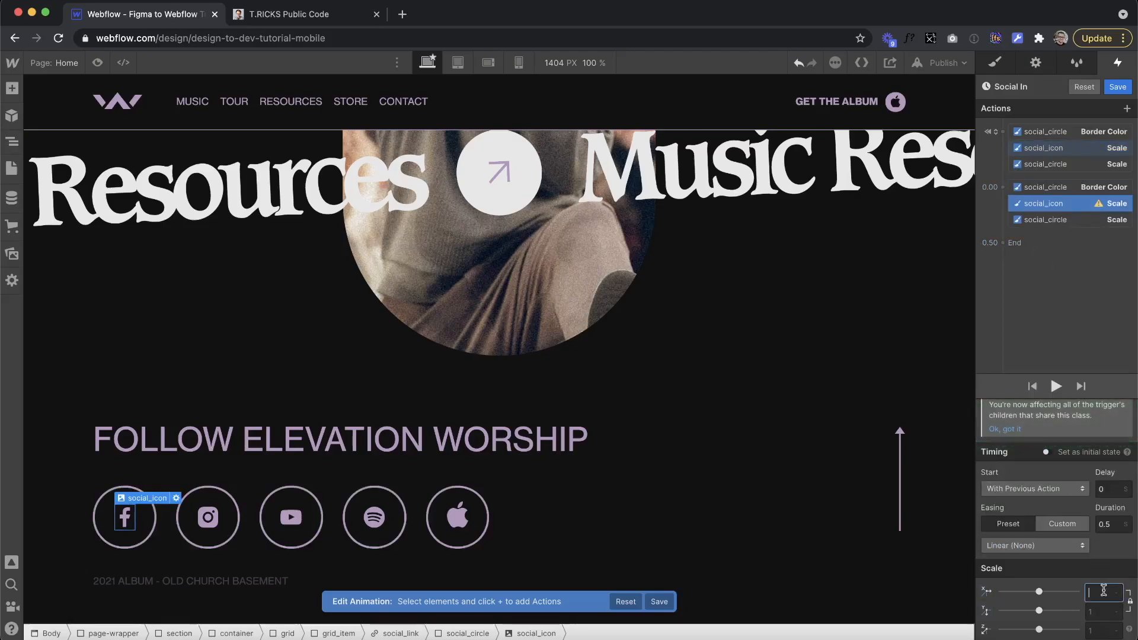
pyautogui.write('.1')
pyautogui.press('Return')
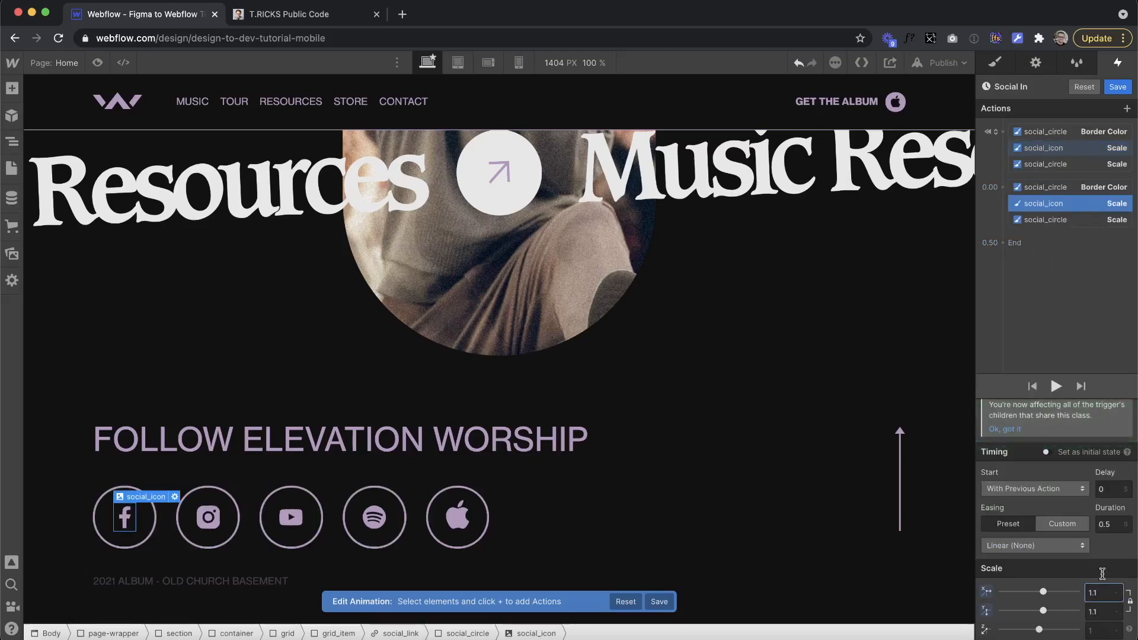
# Step: Set the easing of all three timed Social In actions to Out Quart
pyautogui.click(1096, 189)
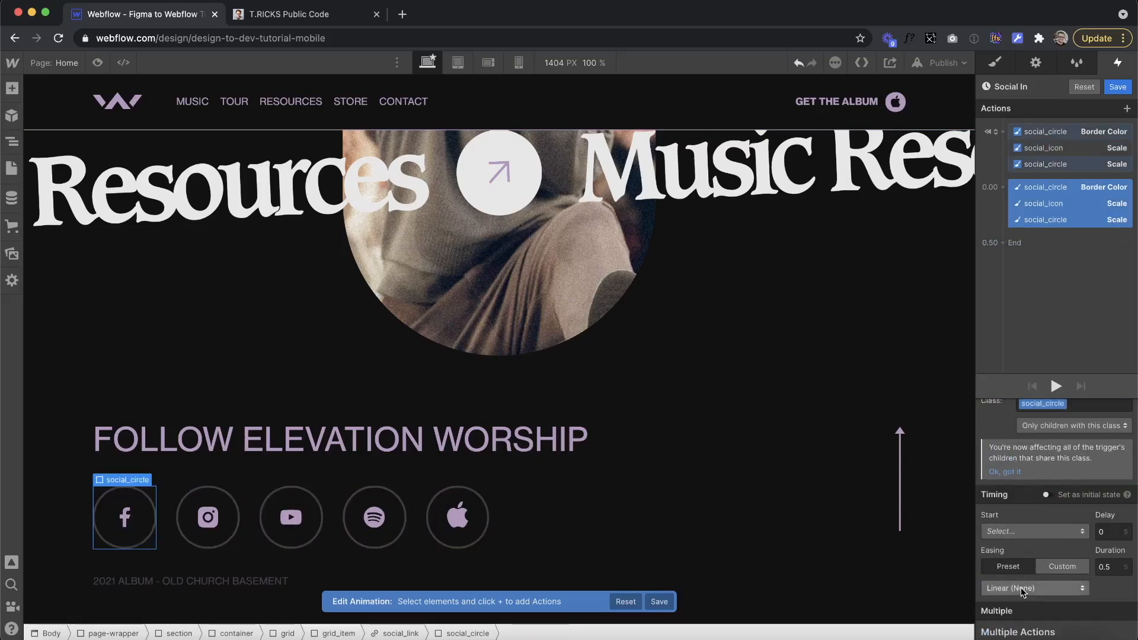
pyautogui.click(1028, 588)
pyautogui.click(1028, 373)
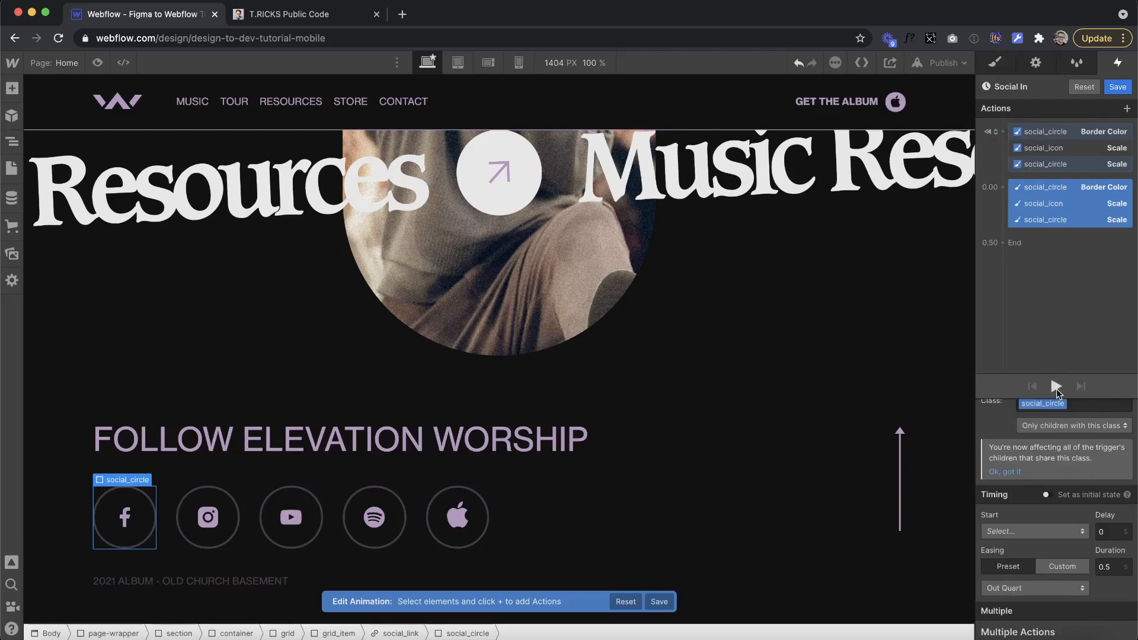
# Step: Play the Social In animation repeatedly to check it on the social icons, and save it
pyautogui.click(1056, 387)
pyautogui.click(1057, 386)
pyautogui.click(1057, 387)
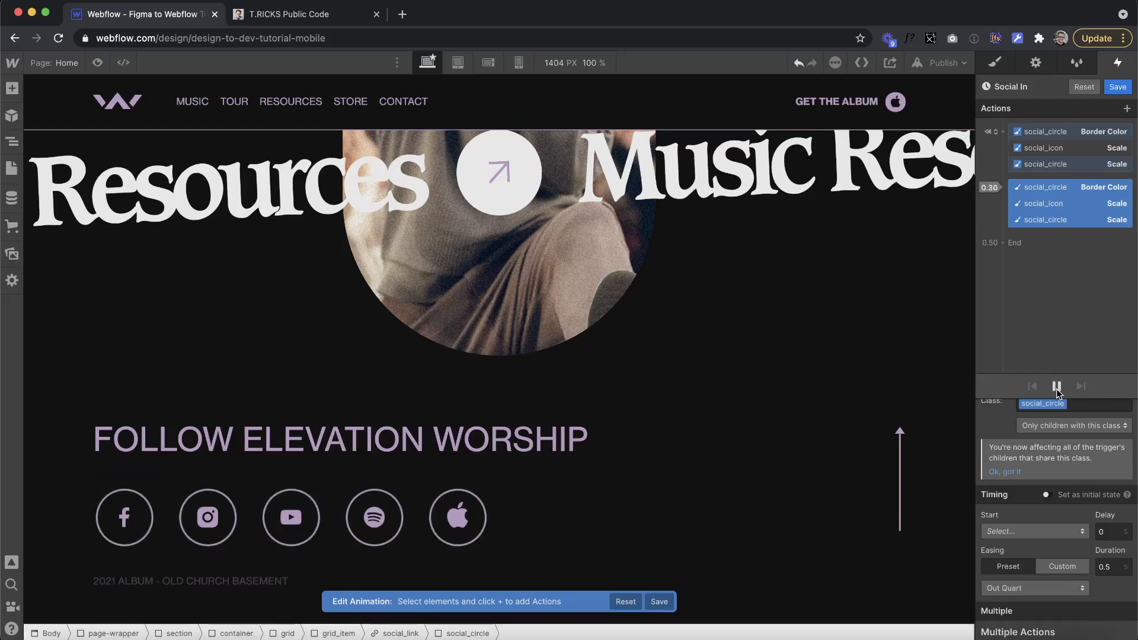
pyautogui.click(1118, 87)
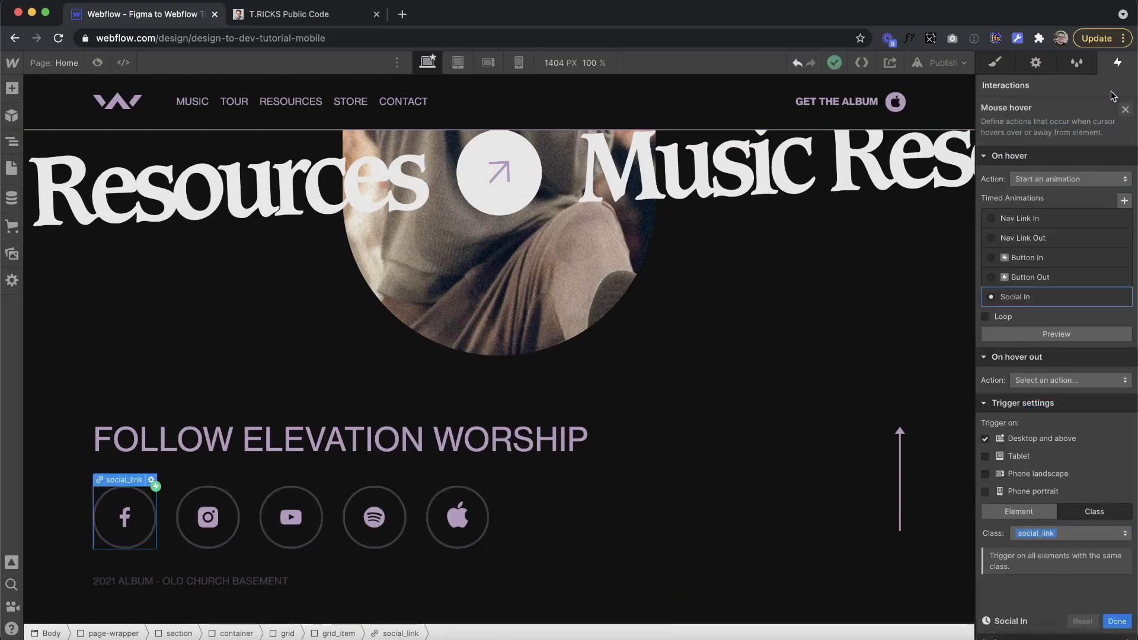
# Step: Make hover out start a duplicate of the Social In animation, and rename the duplicate Social Out
pyautogui.click(1079, 383)
pyautogui.click(1061, 297)
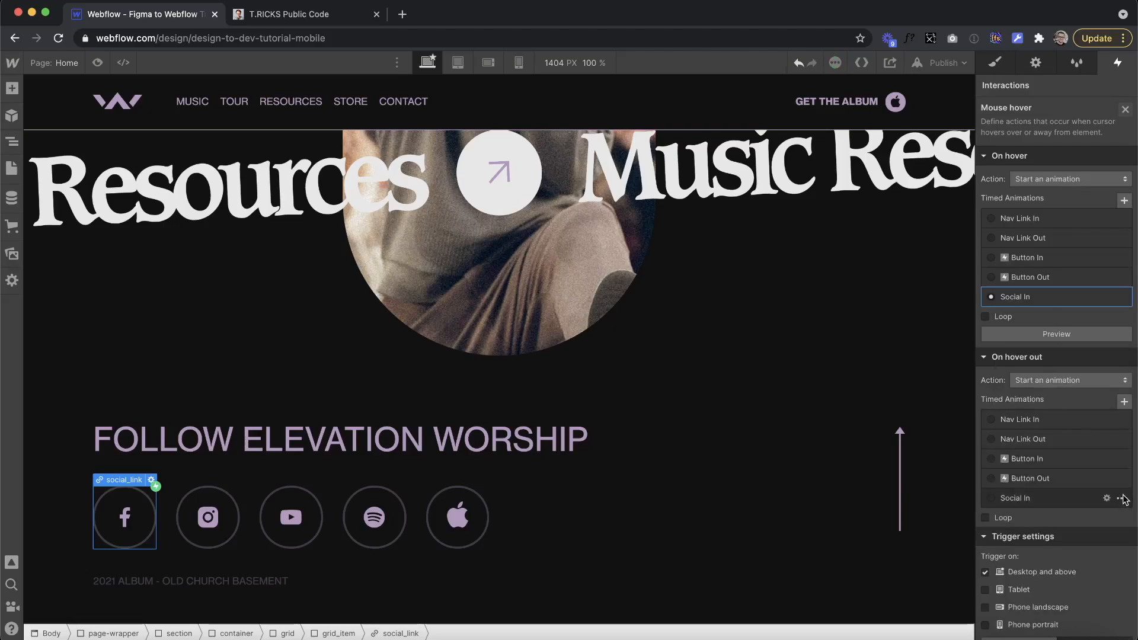
pyautogui.click(1122, 499)
pyautogui.click(1021, 549)
pyautogui.click(1035, 538)
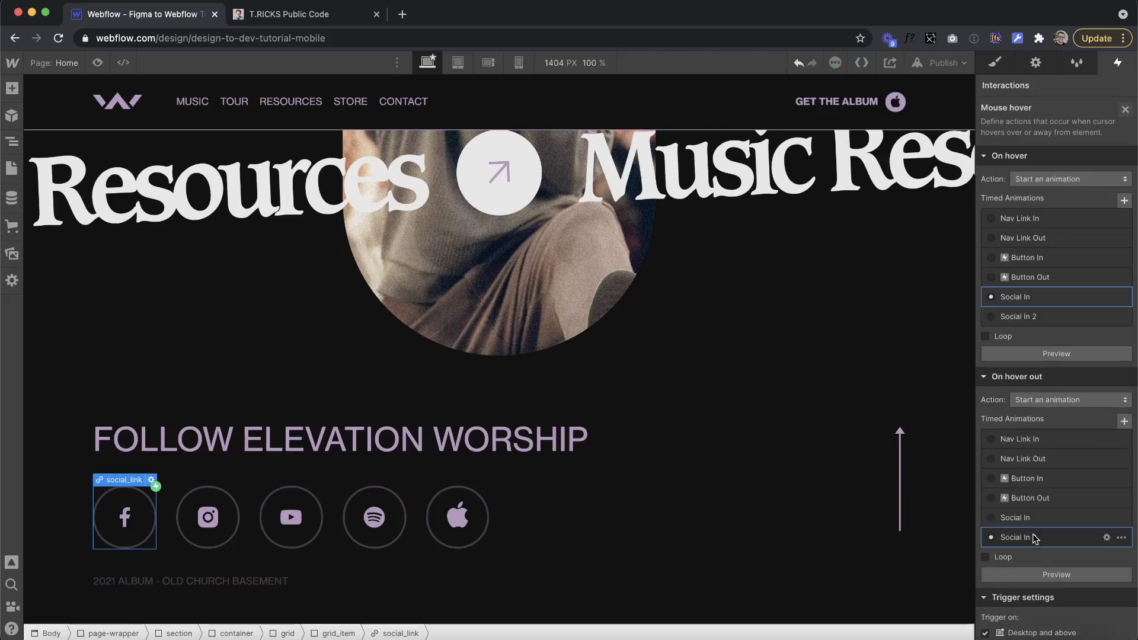
pyautogui.click(1035, 538)
pyautogui.click(1025, 88)
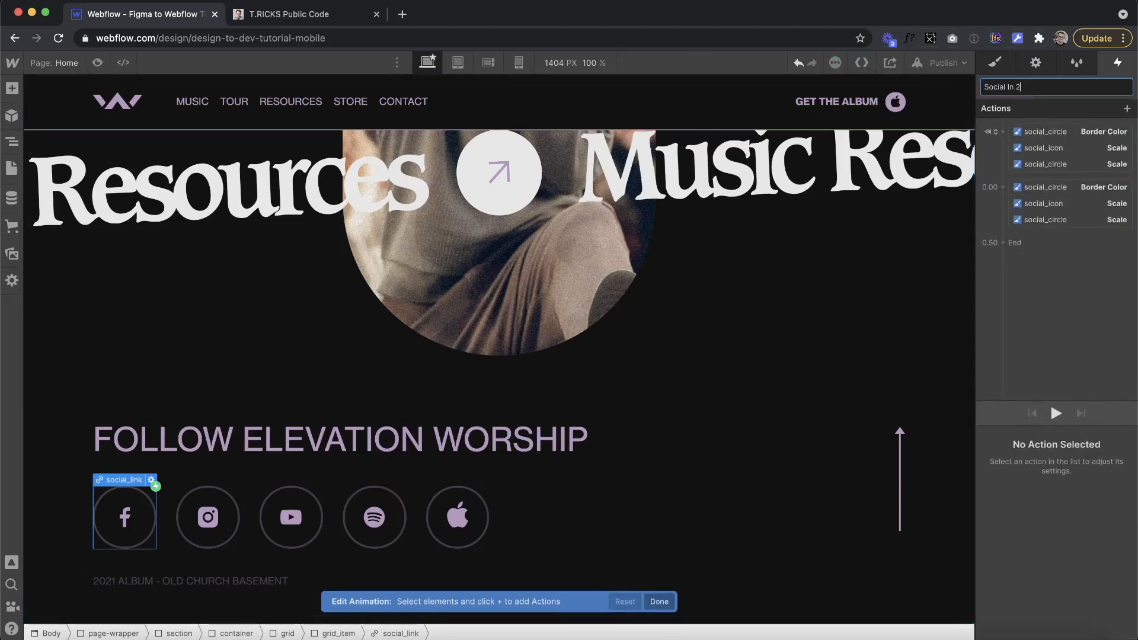
pyautogui.press('Return')
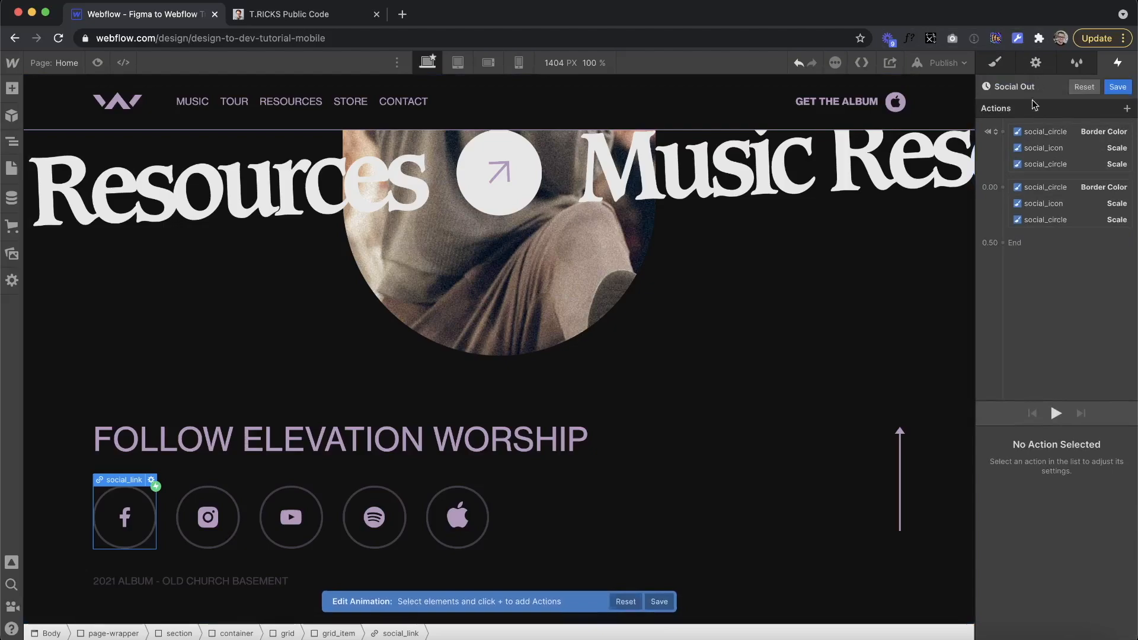
# Step: Delete the three initial-state actions from the Social Out animation
pyautogui.click(1041, 134)
pyautogui.keyDown('shift'); pyautogui.click(1037, 168); pyautogui.keyUp('shift')
pyautogui.press('Delete')
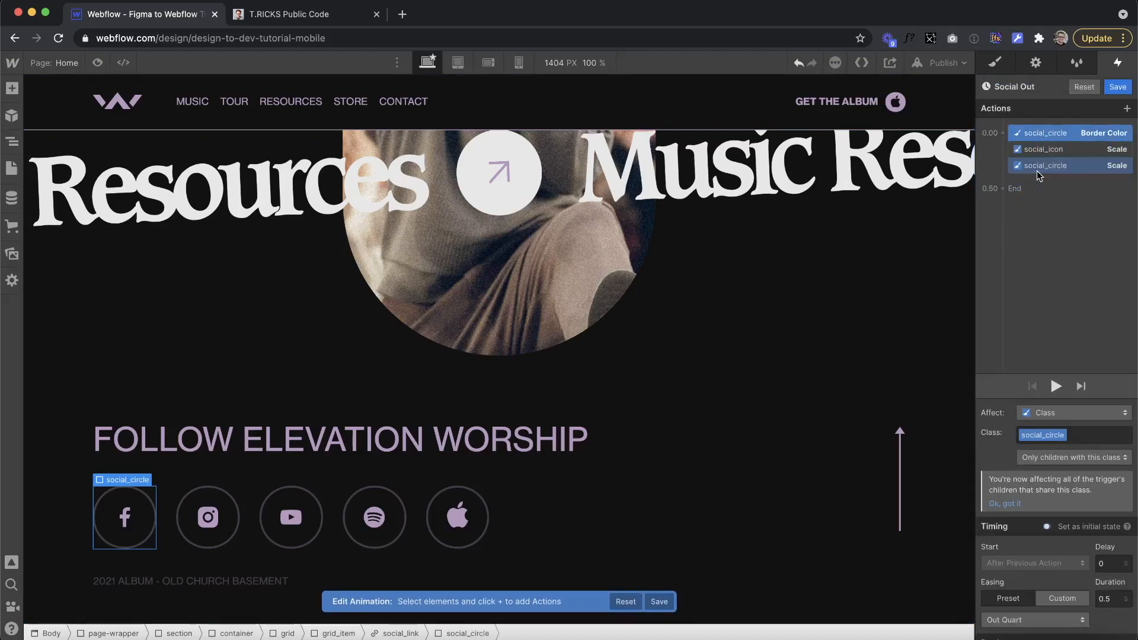
# Step: Change the Border Color action of social_circle in Social Out to the Transparent swatch
pyautogui.scroll(-3, 1067, 563)
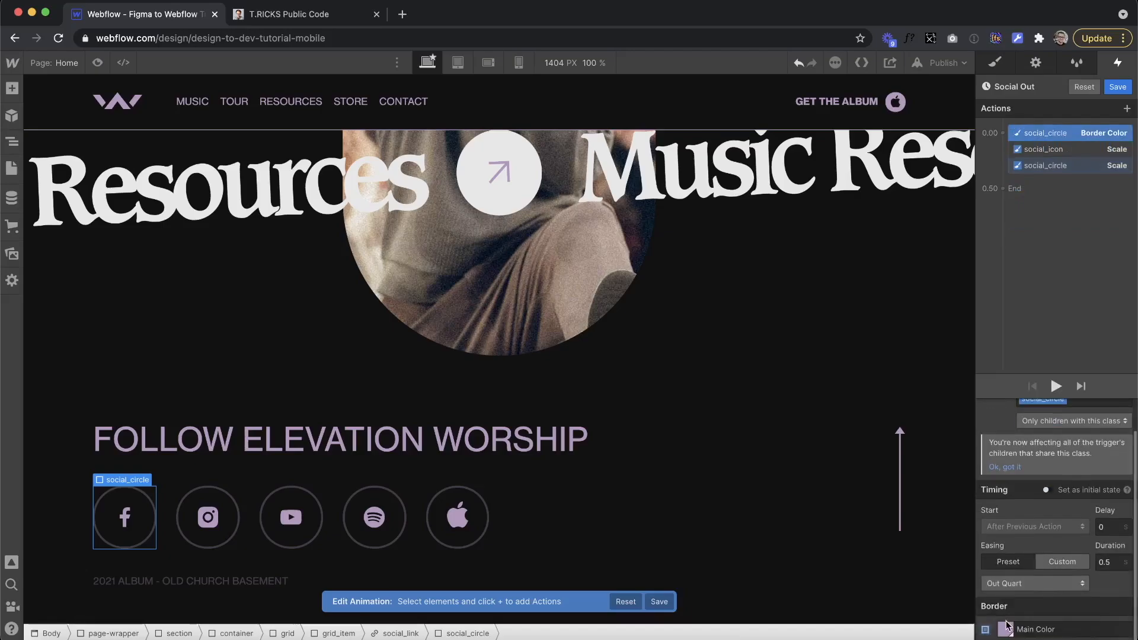
pyautogui.click(1006, 628)
pyautogui.click(1065, 604)
pyautogui.click(1053, 242)
# Step: Adjust the Scale actions of social_icon and social_circle in Social Out for the hover-out state
pyautogui.click(1051, 149)
pyautogui.scroll(-1, 1087, 556)
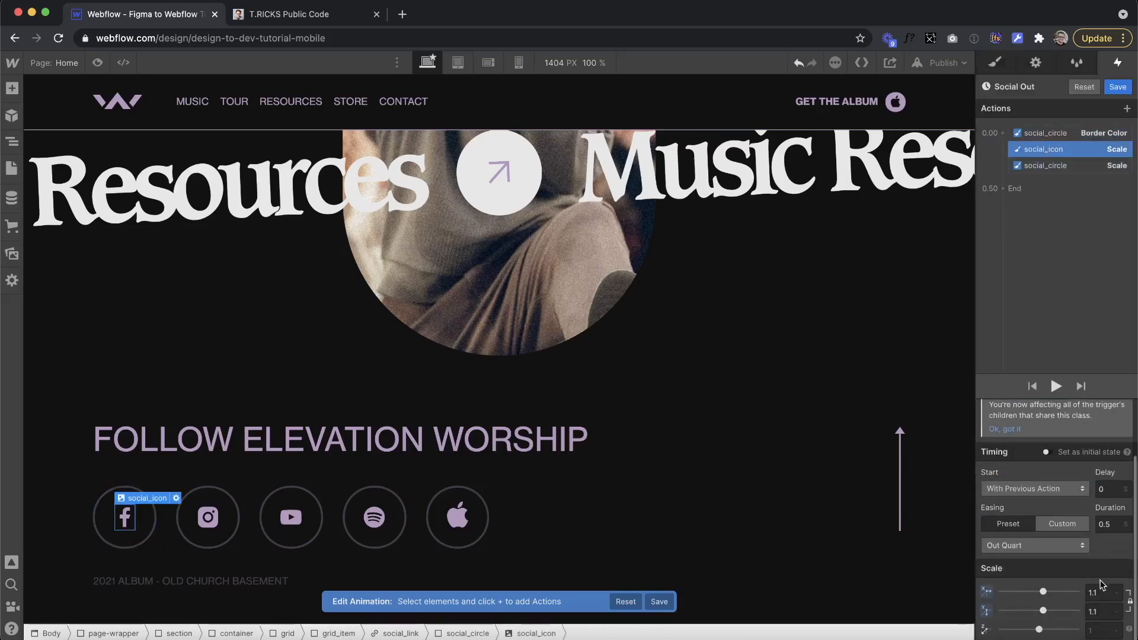
pyautogui.click(1088, 166)
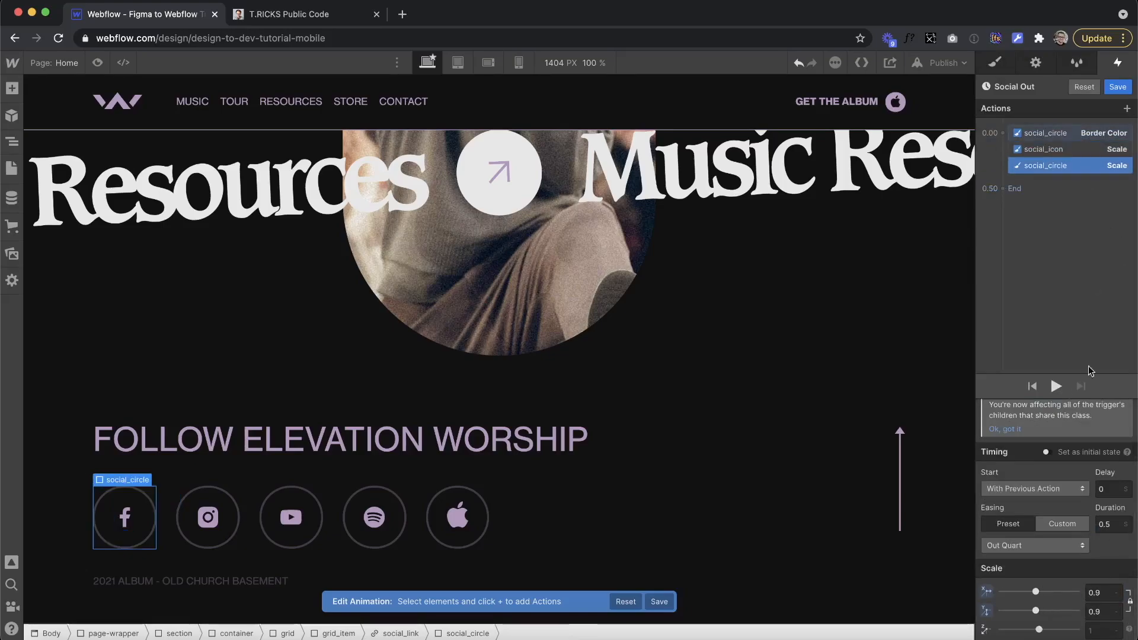
# Step: Save the Social Out animation and close the Mouse hover trigger settings
pyautogui.click(1118, 88)
pyautogui.scroll(-4, 1103, 166)
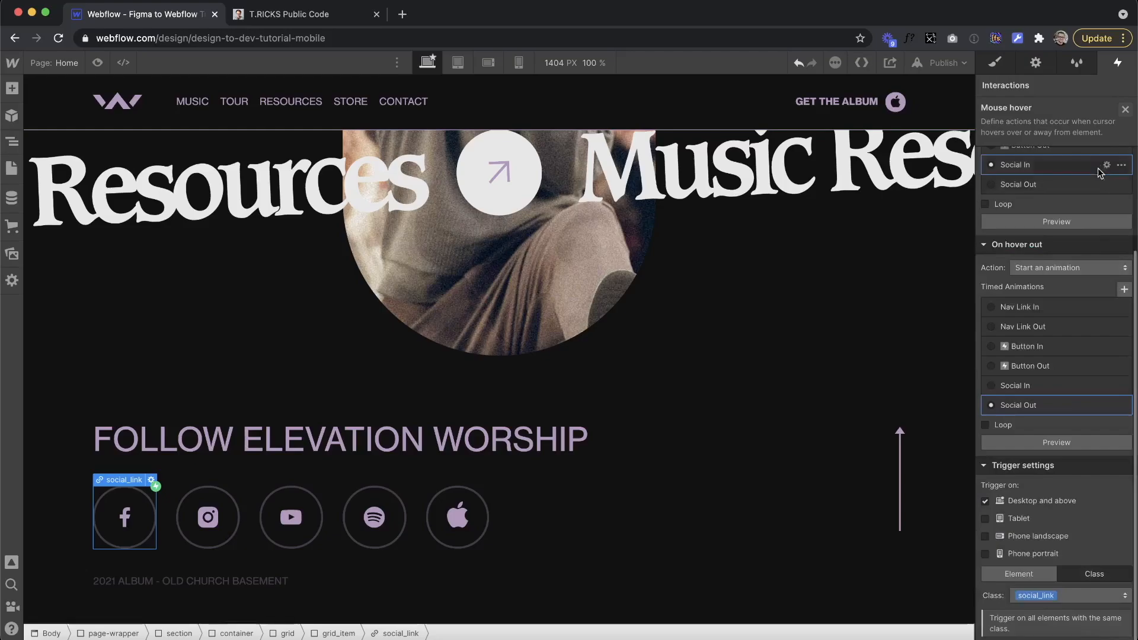
pyautogui.click(1125, 109)
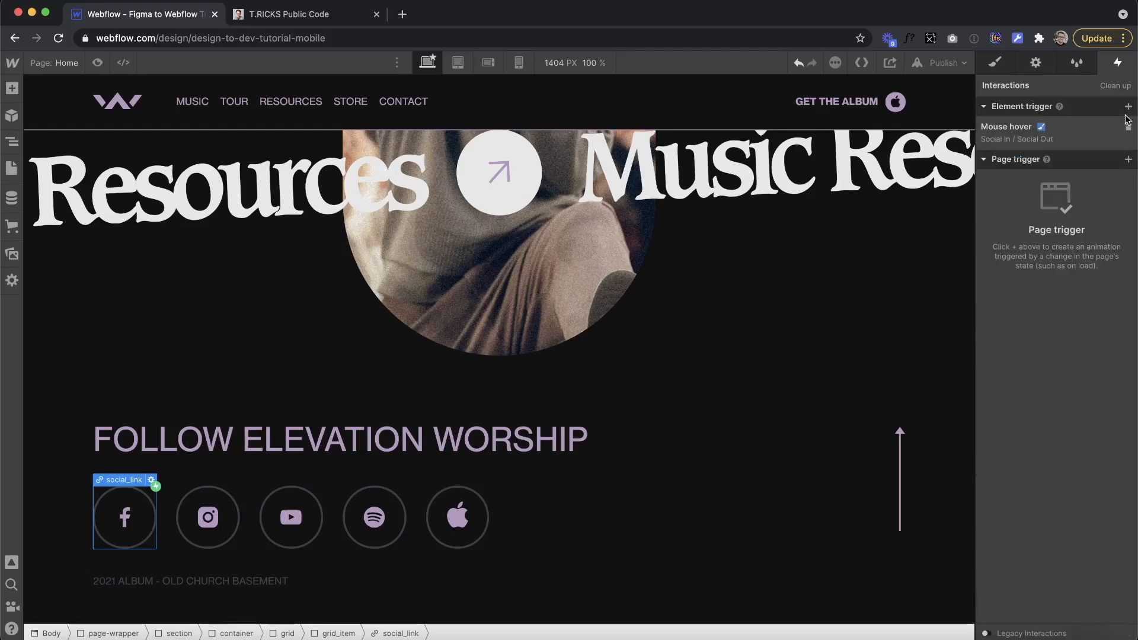
# Step: Preview the page to check the footer's social icon interactions, and return to editing at the top of the page
pyautogui.click(98, 63)
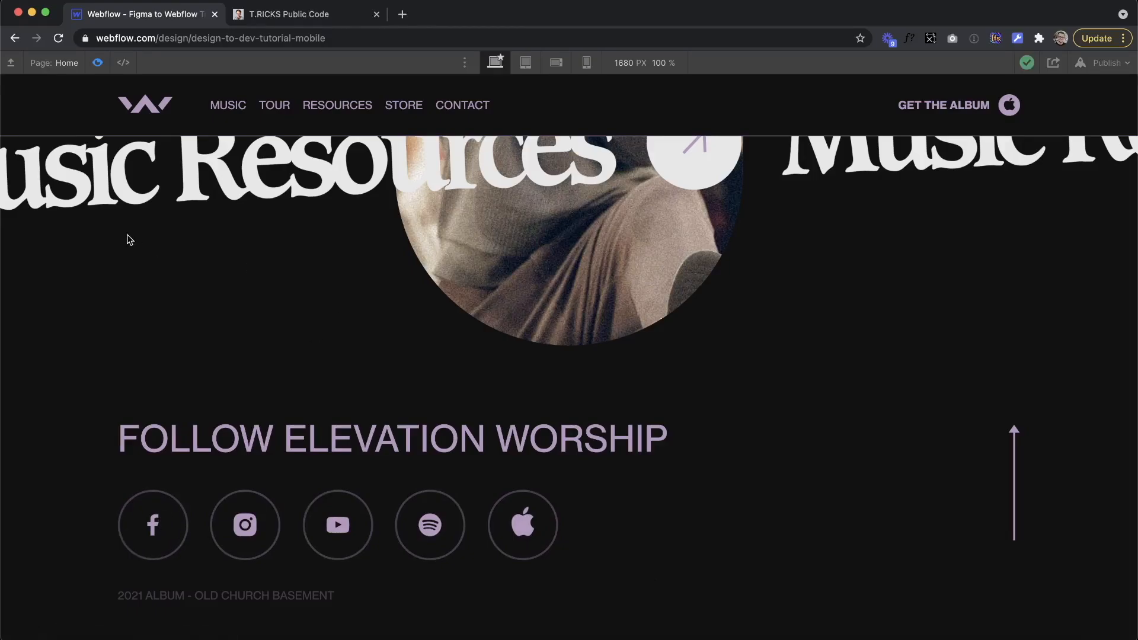
pyautogui.click(98, 63)
pyautogui.scroll(15, 686, 105)
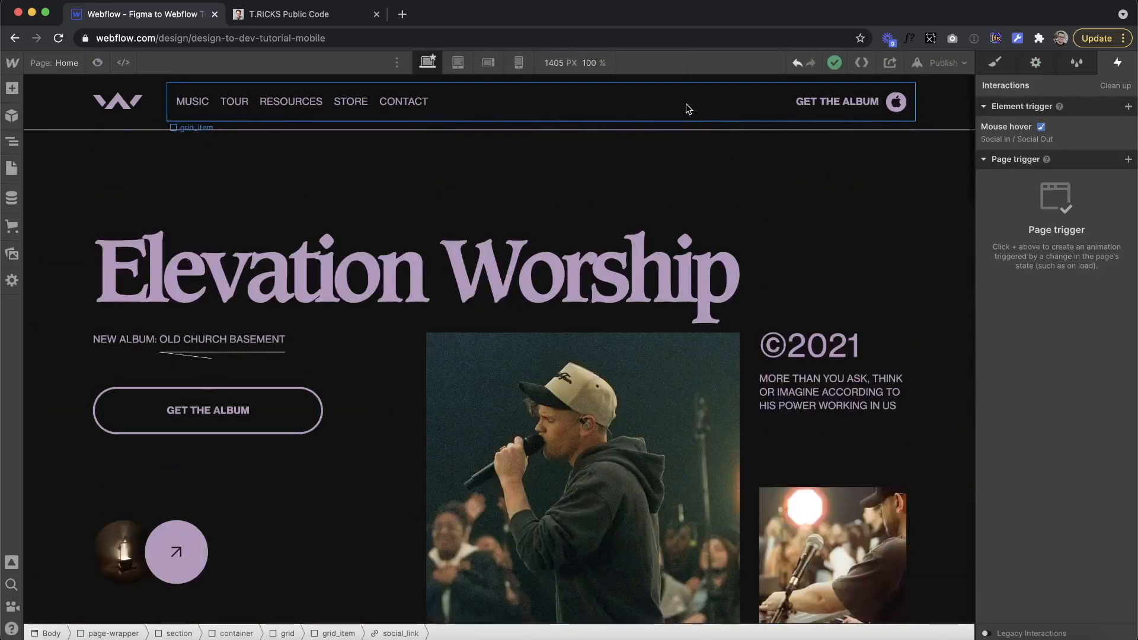
# Step: Add a Div Block to the navigation's grid, directly after its second grid_item
pyautogui.click(686, 104)
pyautogui.click(12, 141)
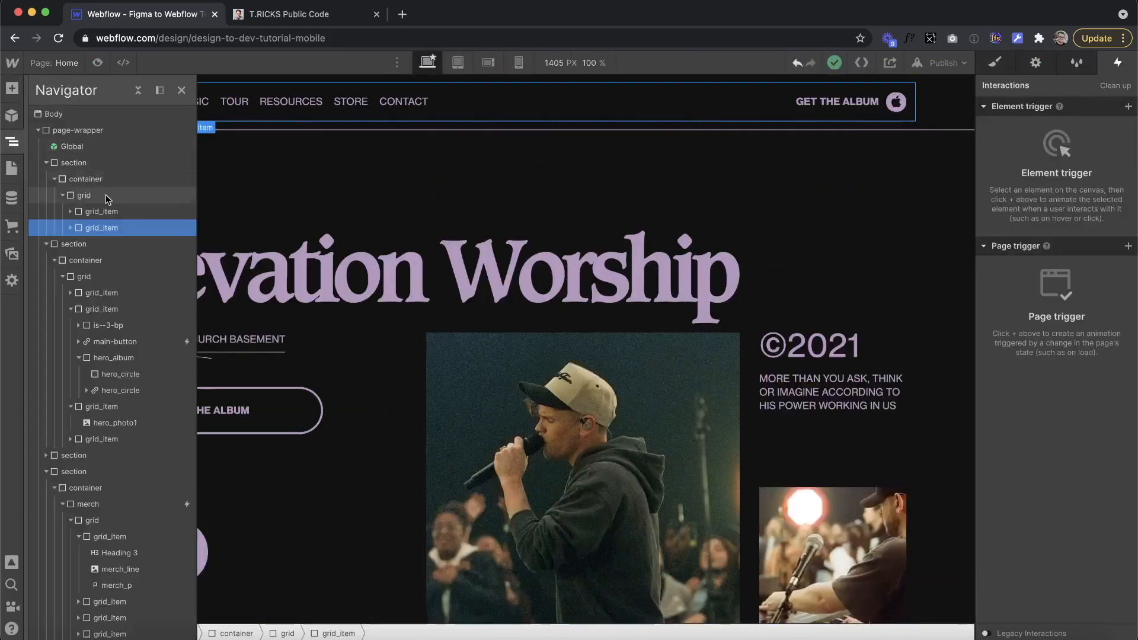
pyautogui.click(85, 179)
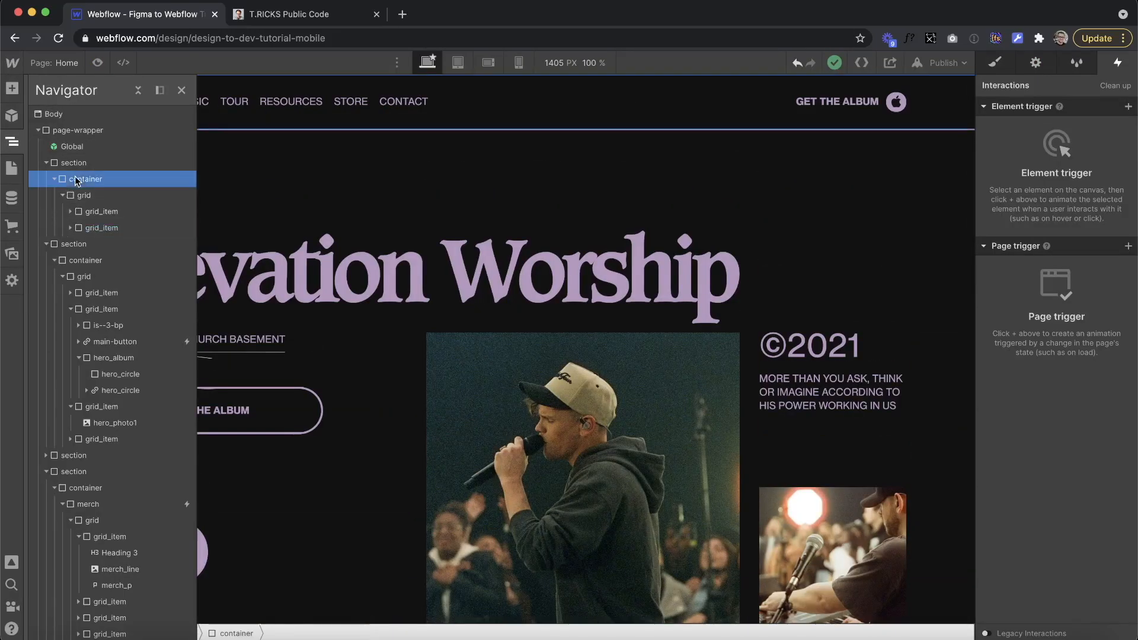
pyautogui.click(99, 199)
pyautogui.click(101, 212)
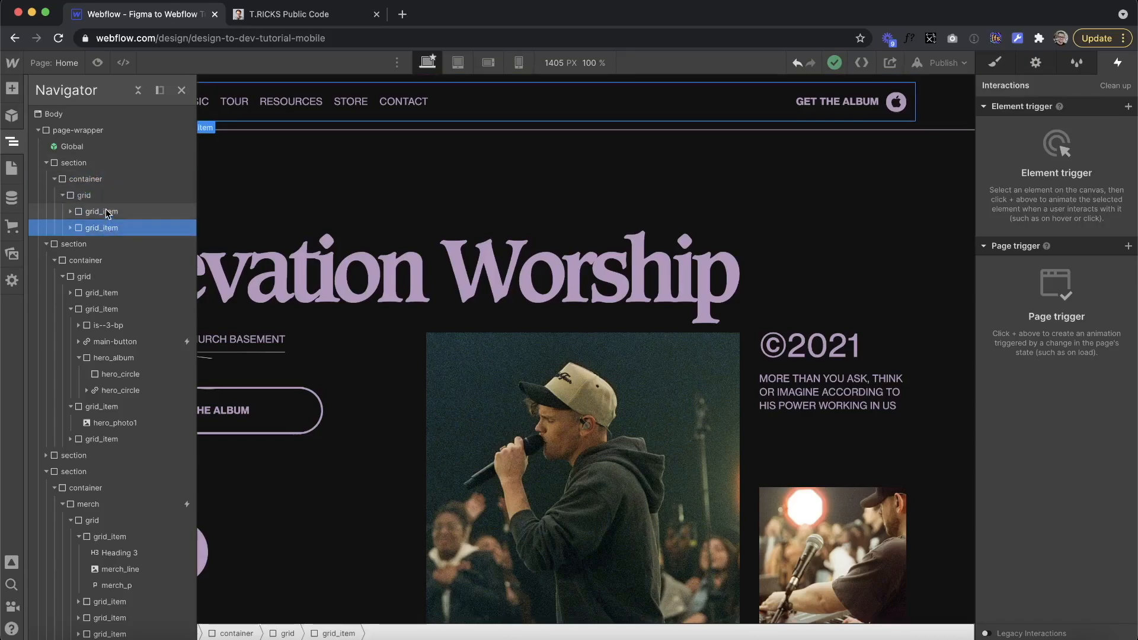
pyautogui.click(102, 228)
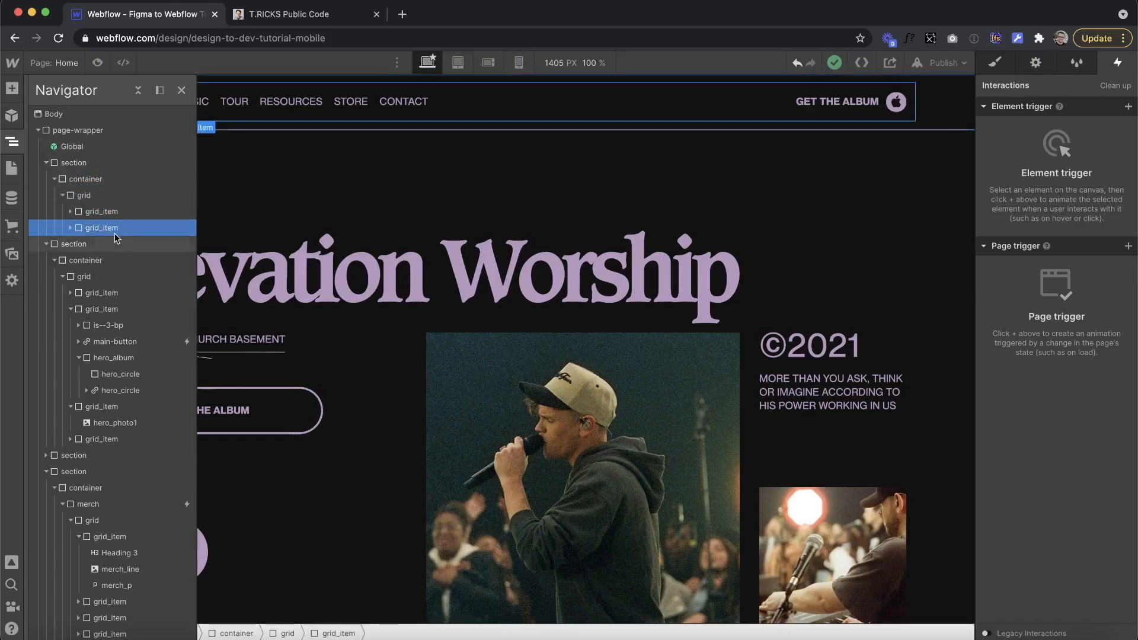
pyautogui.click(13, 89)
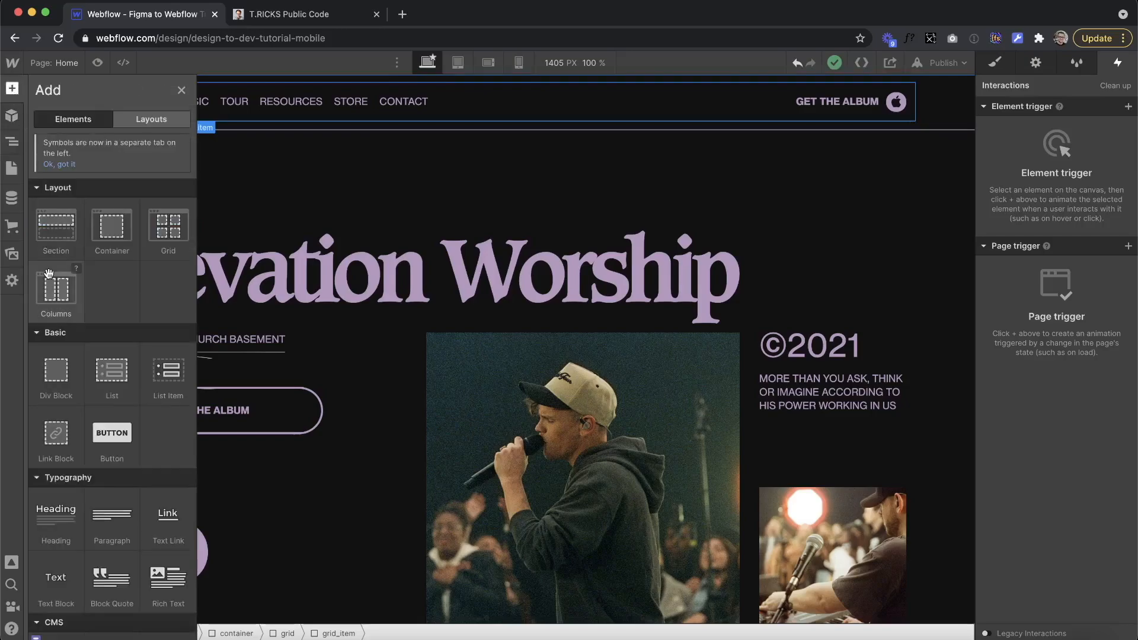
pyautogui.moveTo(107, 249)
pyautogui.mouseDown()
pyautogui.moveTo(89, 190)
pyautogui.moveTo(13, 141)
pyautogui.moveTo(123, 203)
pyautogui.moveTo(119, 248)
pyautogui.mouseUp()
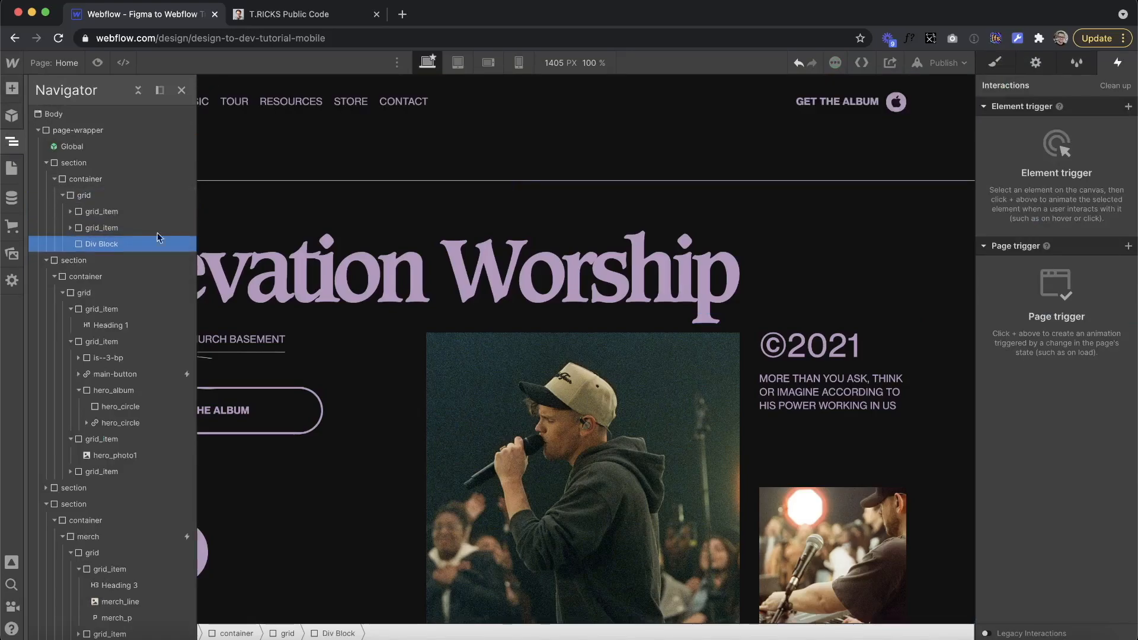
# Step: Give the new div block the existing grid_item class plus a new combo class is--hamburger
pyautogui.click(996, 63)
pyautogui.click(1055, 133)
pyautogui.write('grid')
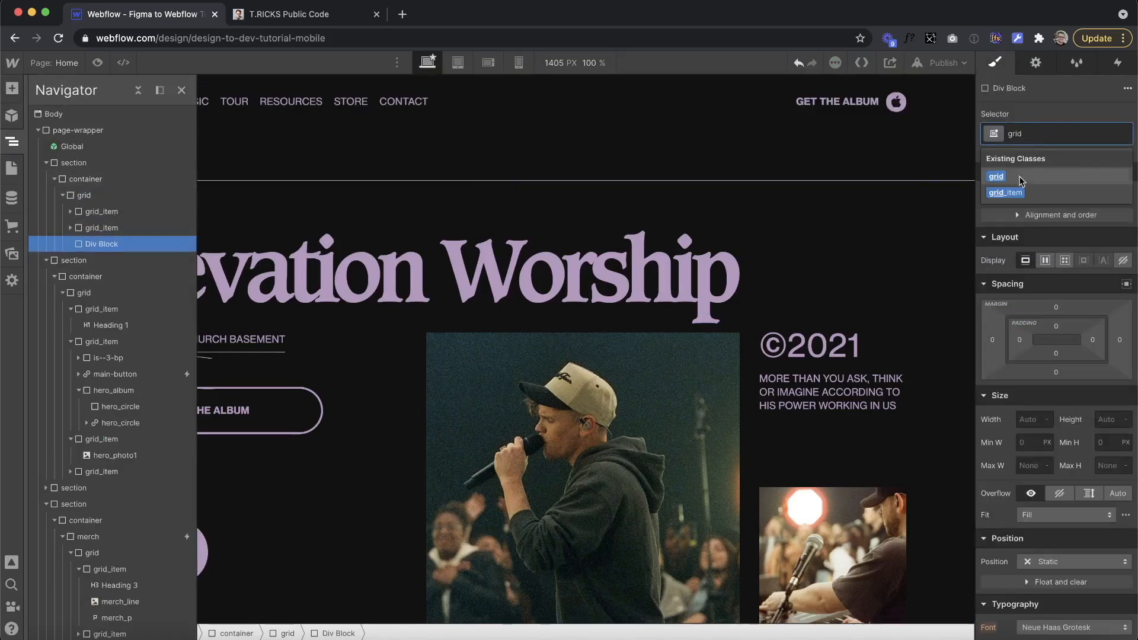
pyautogui.click(1006, 193)
pyautogui.write('is--hamb')
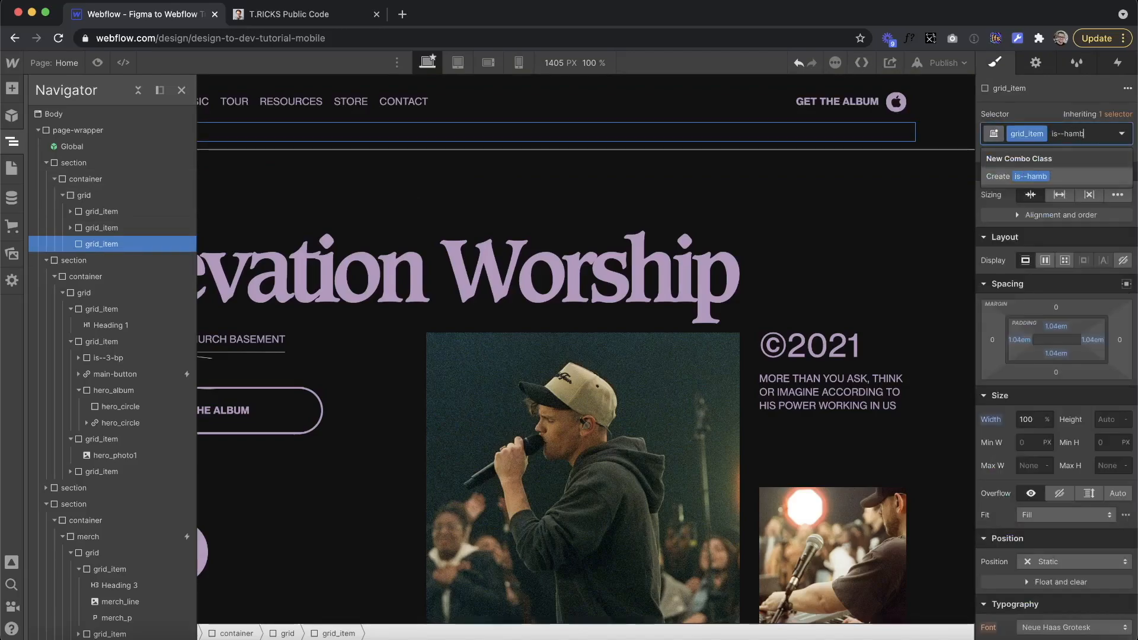
pyautogui.write('urger')
pyautogui.press('Return')
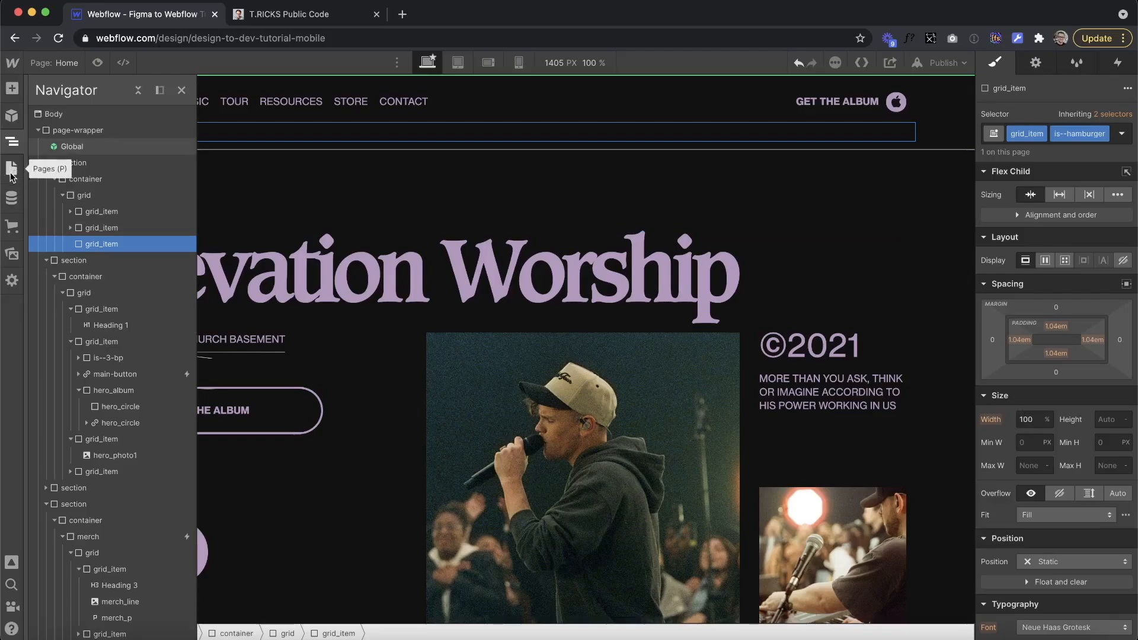
# Step: Place the nav-hamburger.json Lottie animation inside the is--hamburger grid item and give it the class hamburger_icon
pyautogui.click(12, 254)
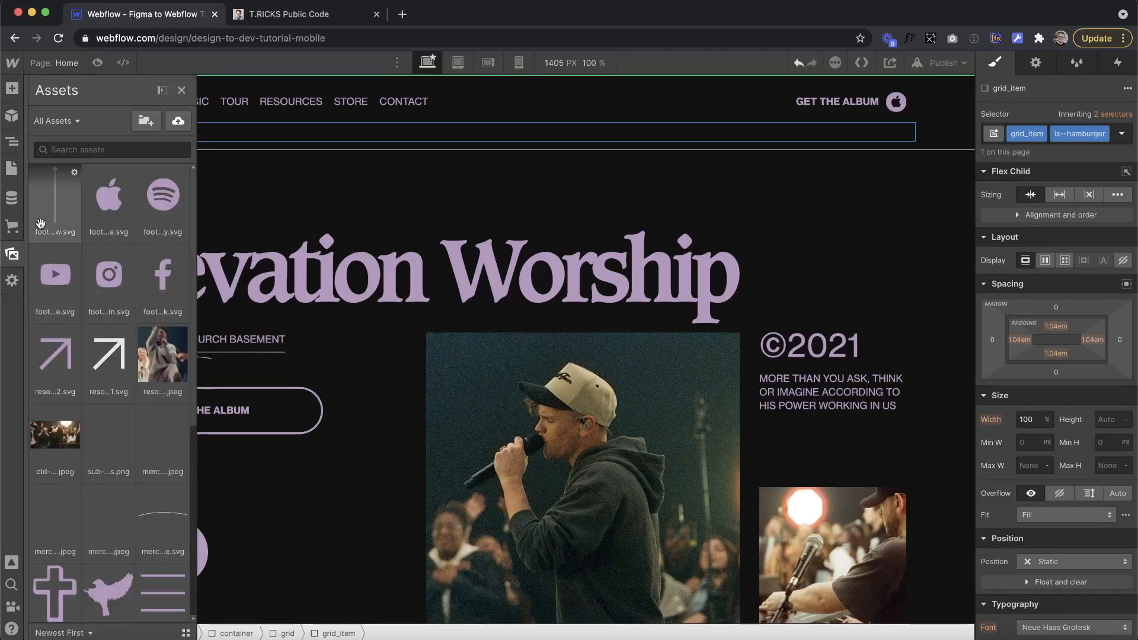
pyautogui.scroll(-5, 138, 274)
pyautogui.moveTo(161, 284); pyautogui.dragTo(134, 257)
pyautogui.click(1034, 128)
pyautogui.write('hamburger_icon')
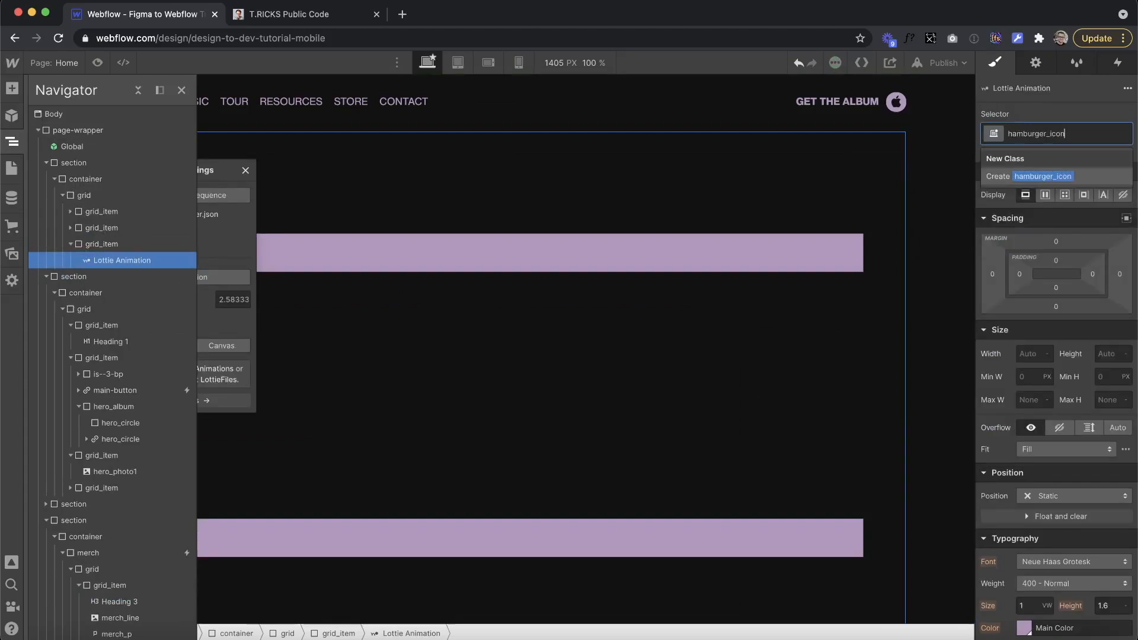
pyautogui.press('Return')
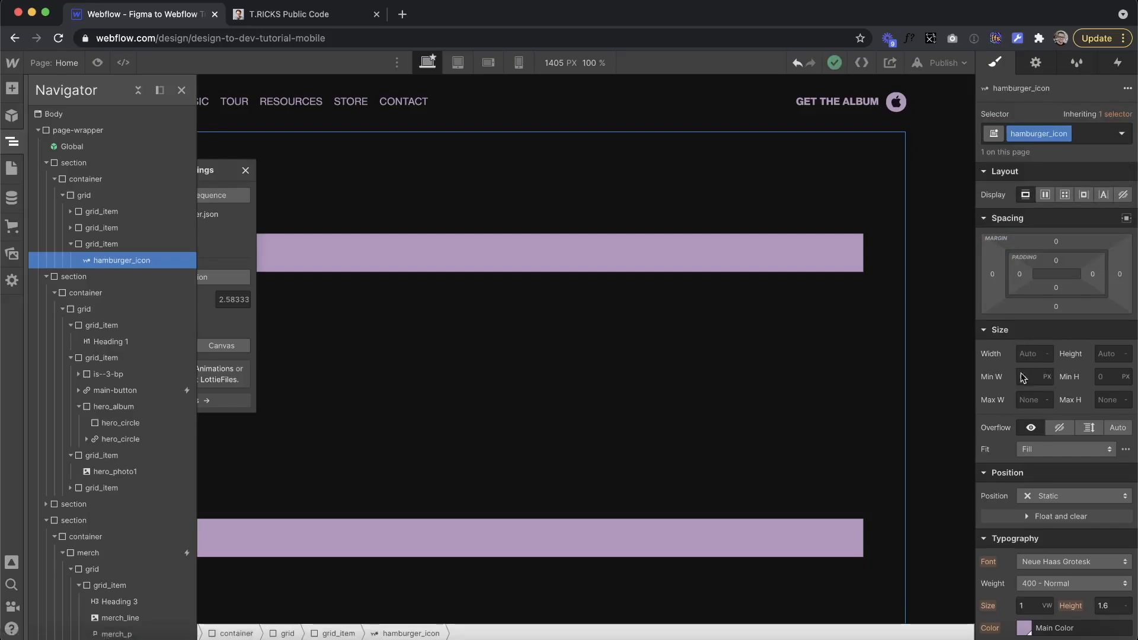
# Step: Set the width of the hamburger_icon animation to 3 em
pyautogui.write('2em')
pyautogui.press('Return')
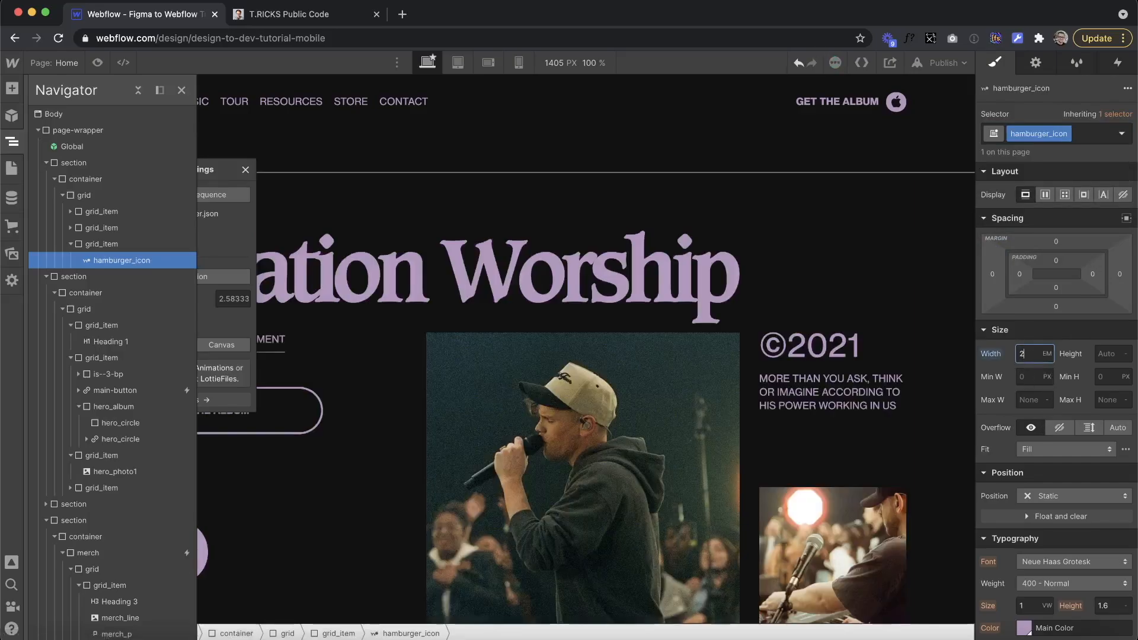
pyautogui.moveTo(1030, 359); pyautogui.dragTo(1053, 360)
pyautogui.click(13, 143)
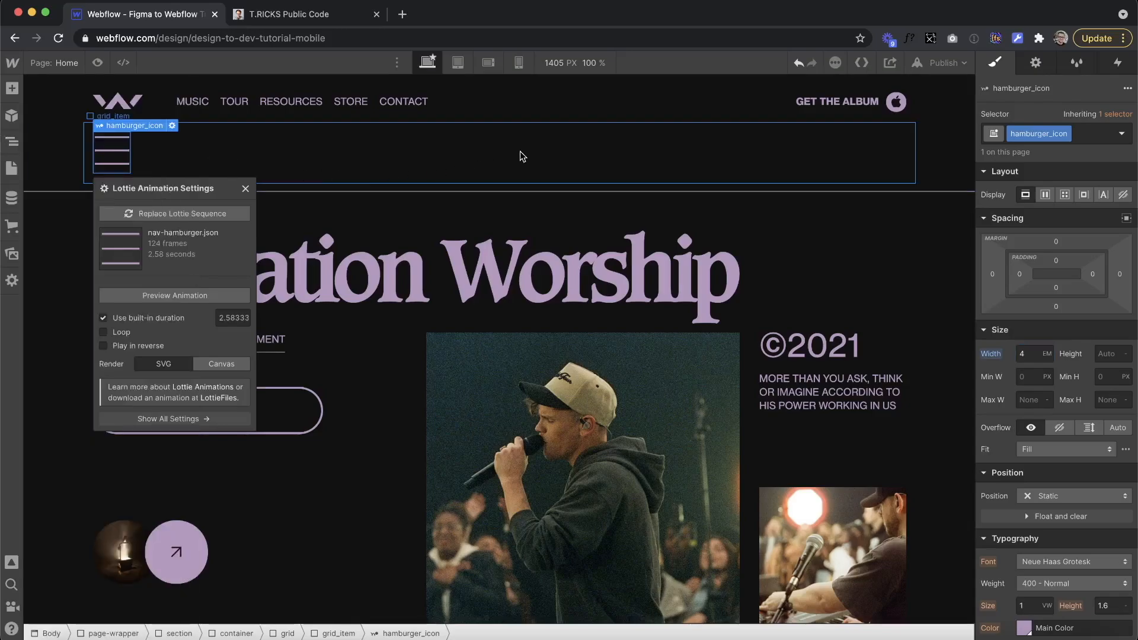
pyautogui.click(1025, 353)
pyautogui.write('3')
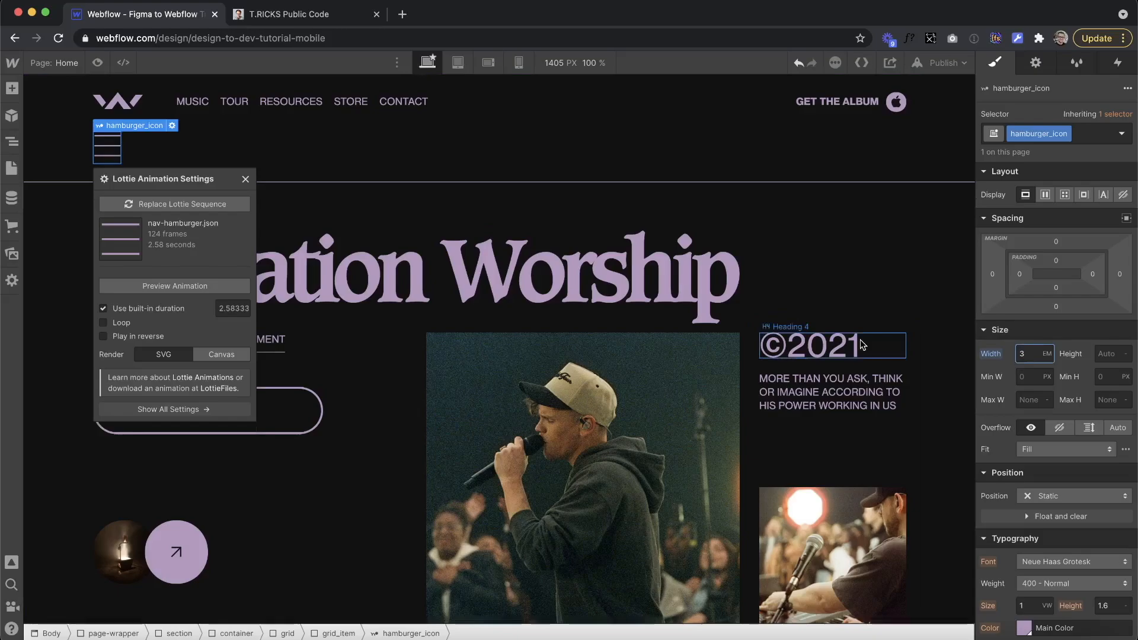
# Step: Convert the is--hamburger grid item to a link block and set its display to none on desktop
pyautogui.click(12, 141)
pyautogui.click(123, 243)
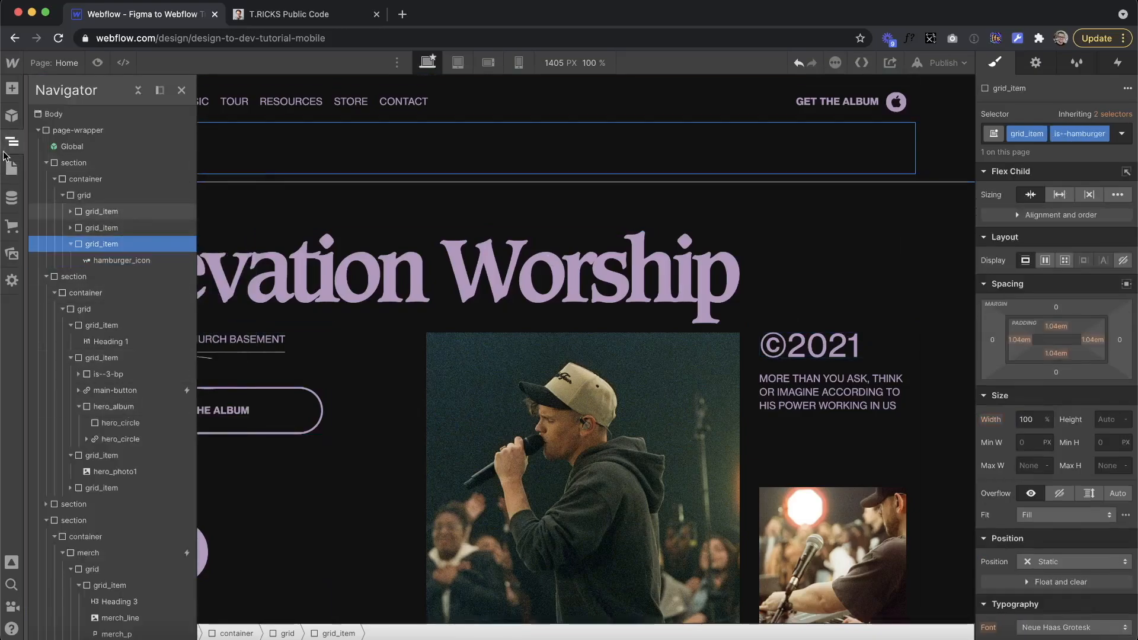
pyautogui.click(12, 142)
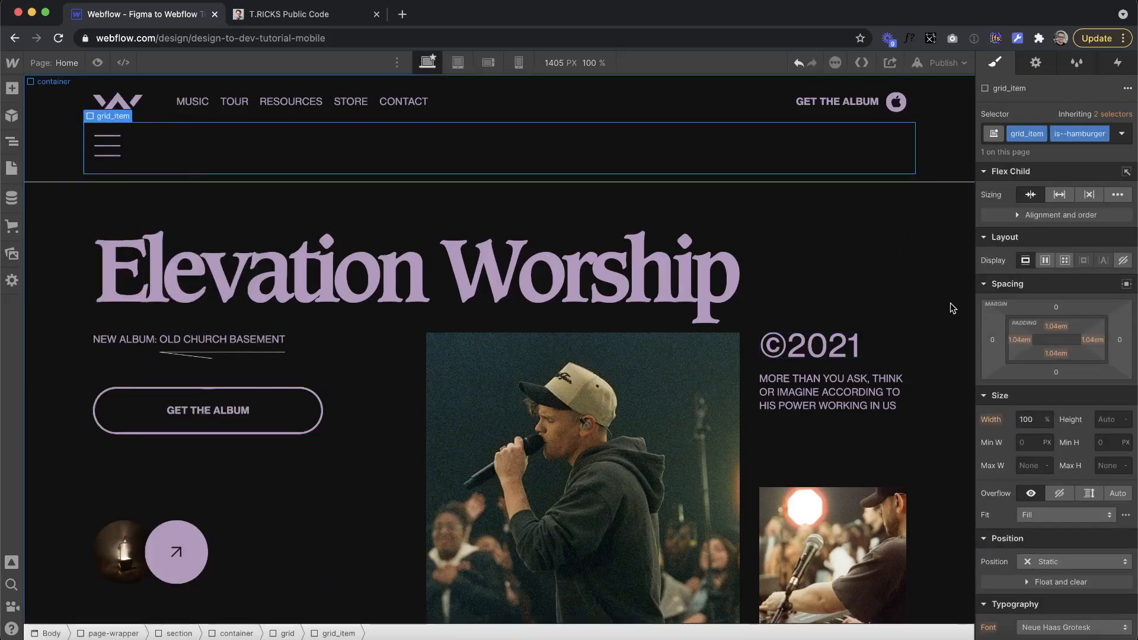
pyautogui.rightClick(110, 118)
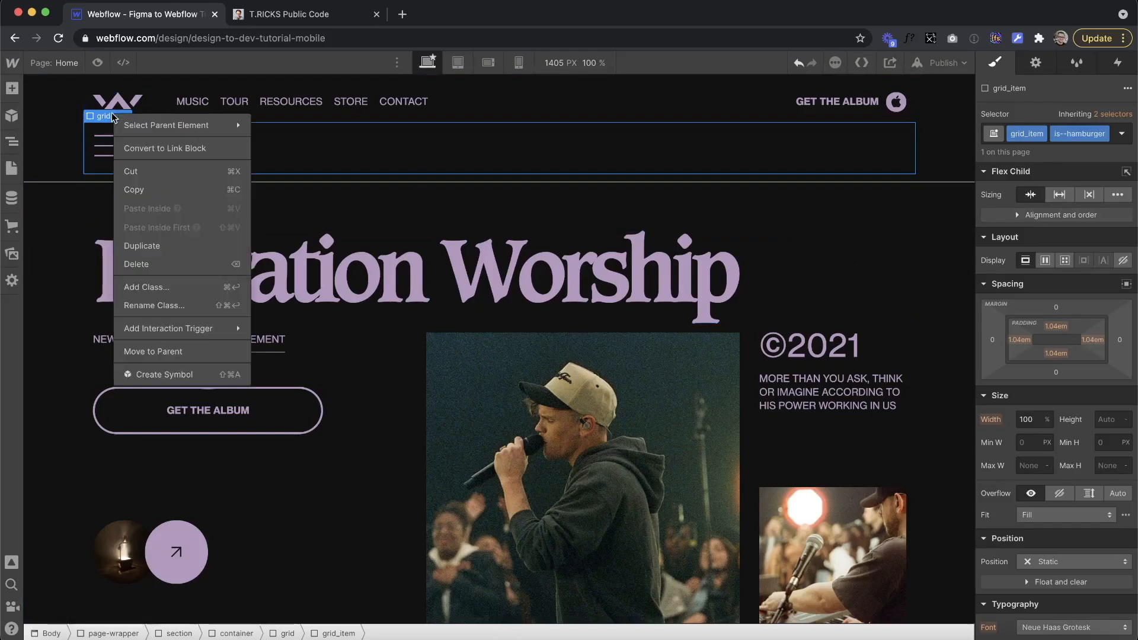
pyautogui.click(178, 138)
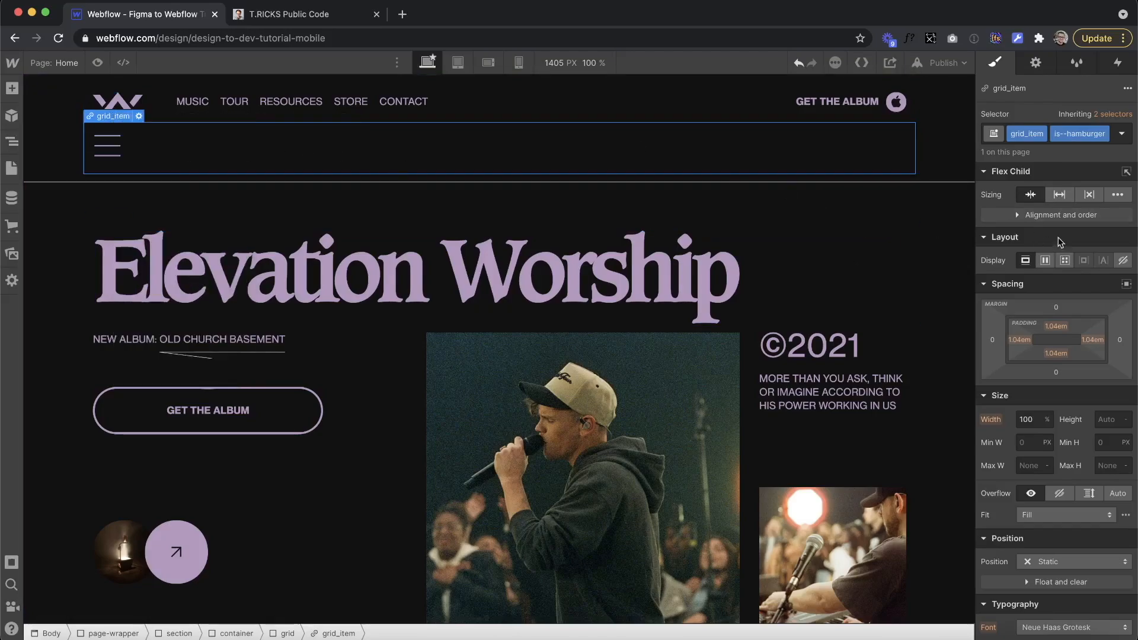
pyautogui.click(1125, 261)
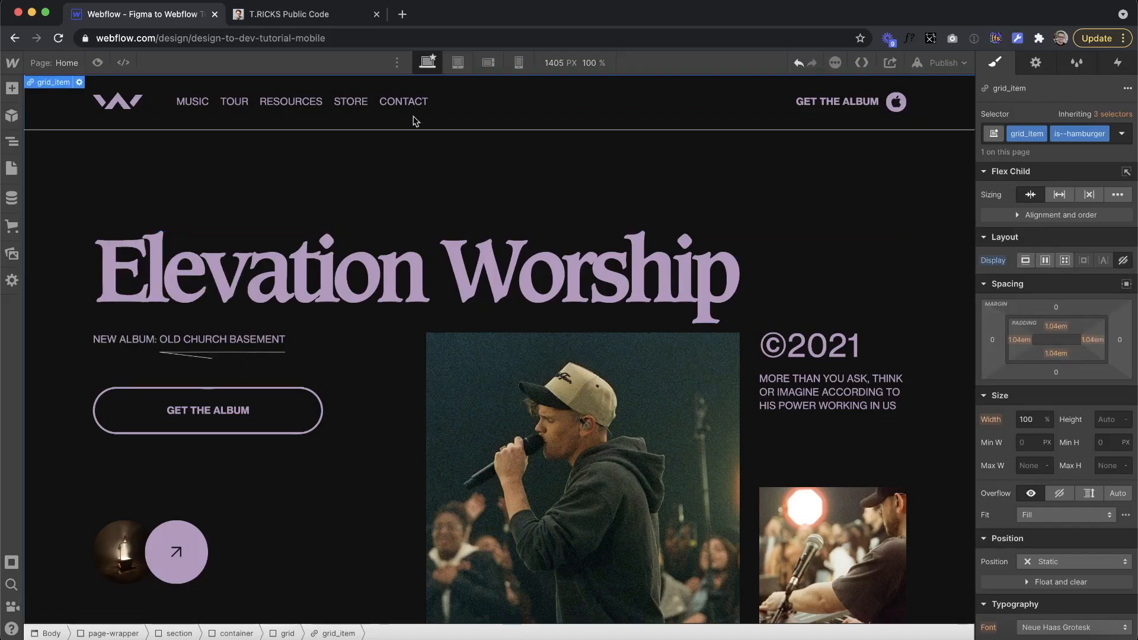
# Step: Switch to the tablet breakpoint and test the hero layout at narrower canvas widths
pyautogui.click(458, 63)
pyautogui.click(720, 249)
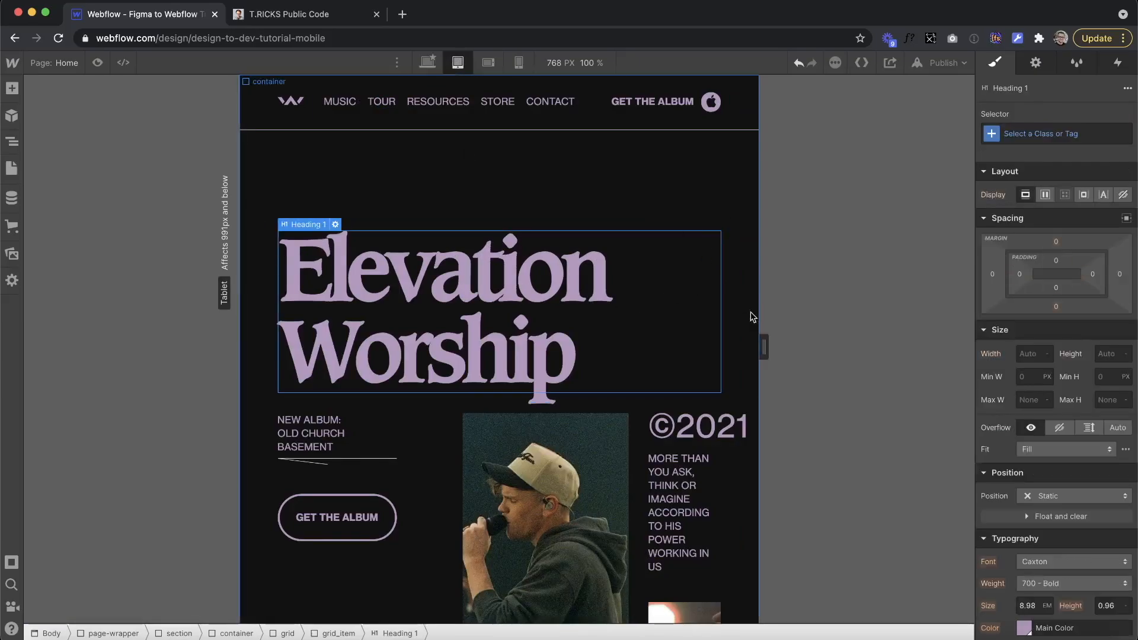
pyautogui.moveTo(763, 348); pyautogui.dragTo(607, 377)
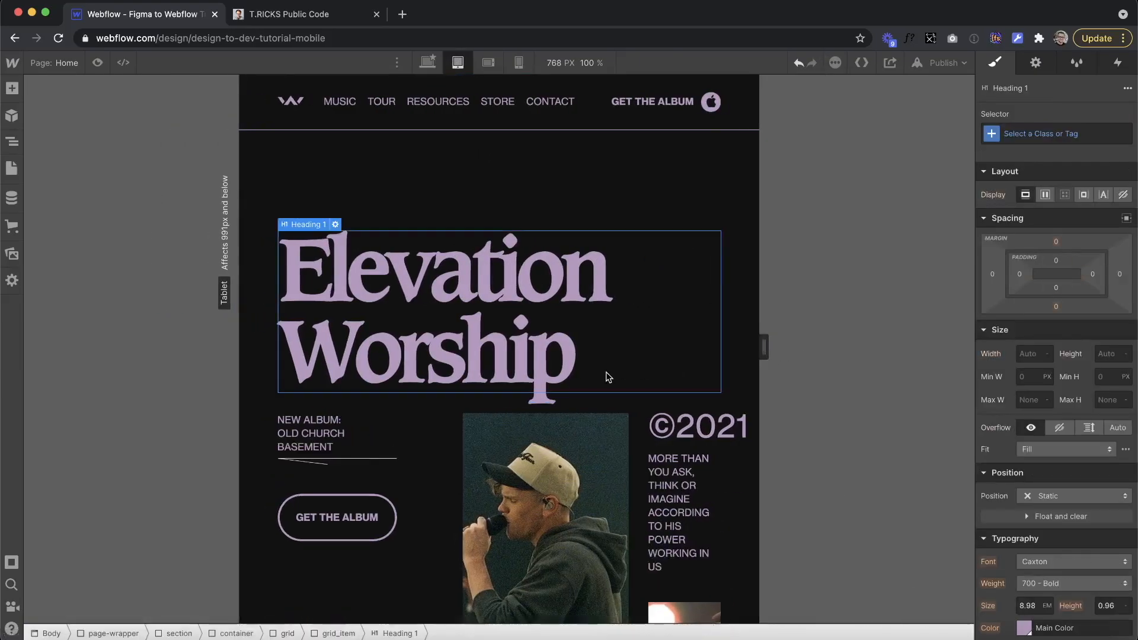
# Step: Reset the tablet font size of the Body (All Pages) tag to its inherited value
pyautogui.click(11, 141)
pyautogui.click(89, 114)
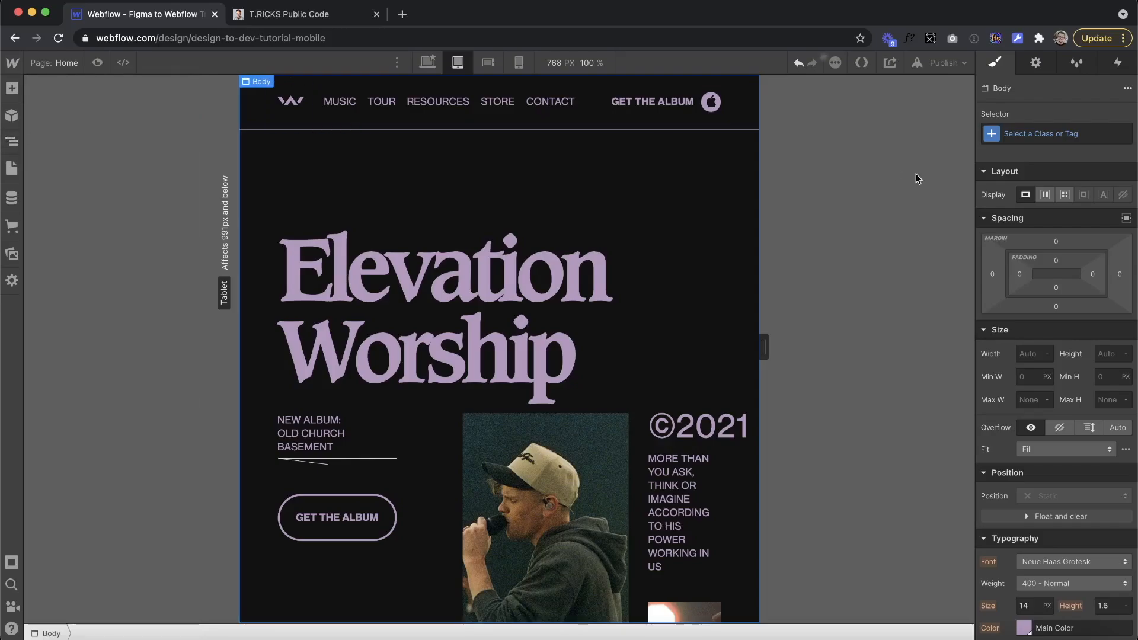
pyautogui.click(990, 135)
pyautogui.click(1020, 204)
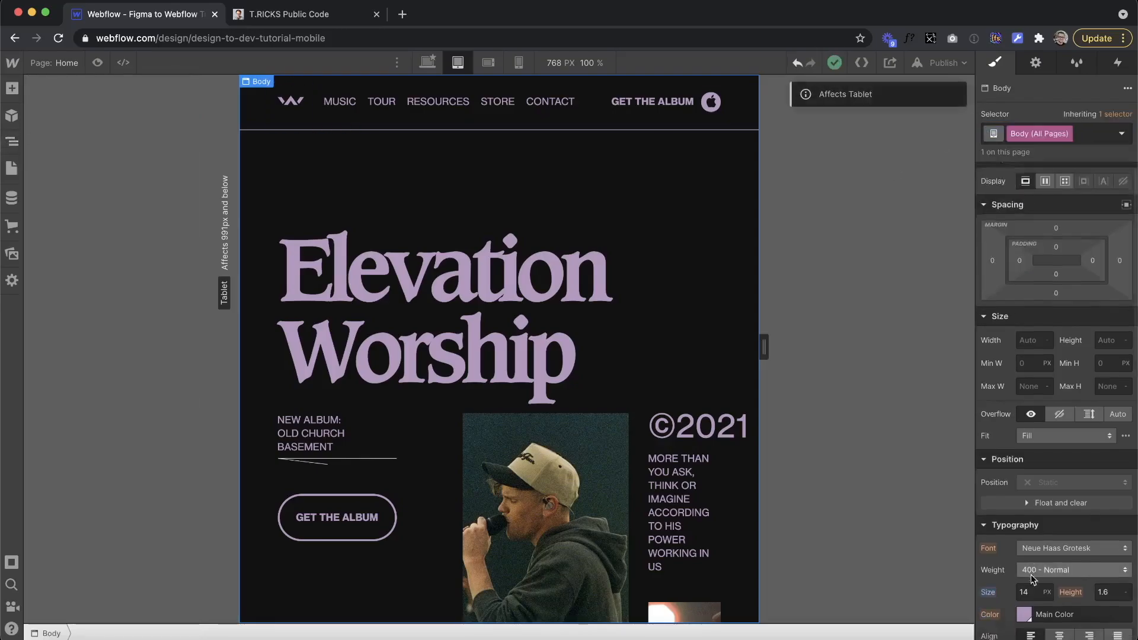
pyautogui.scroll(-3, 1011, 519)
pyautogui.click(990, 496)
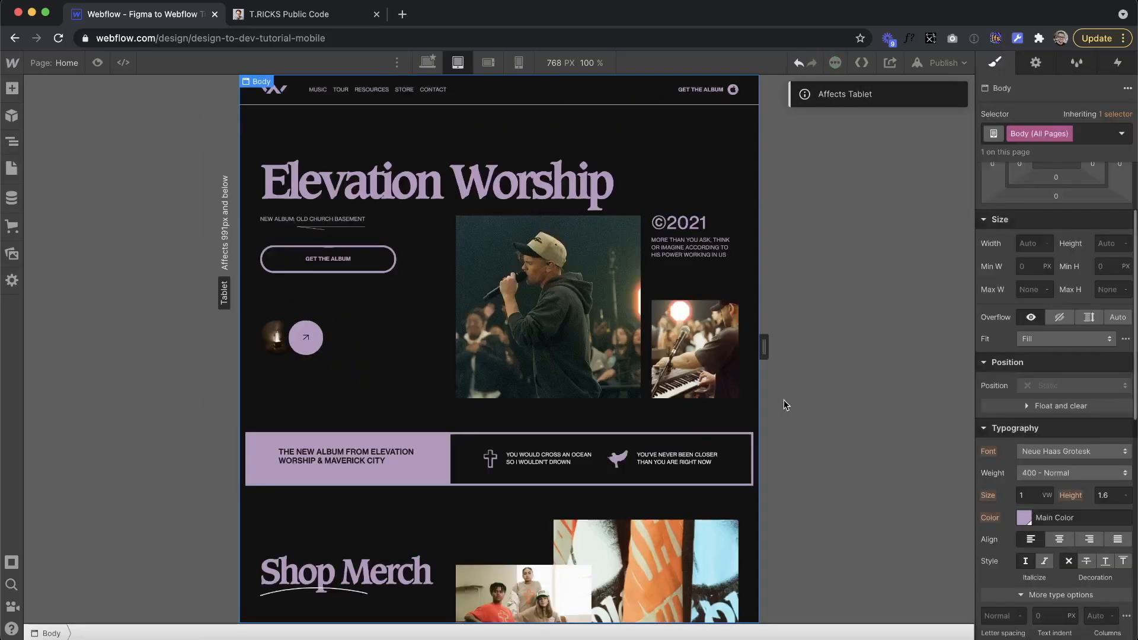
# Step: Check how the layout scales at the mobile and tablet breakpoints by resizing the canvas, ending on tablet at 991 px
pyautogui.moveTo(764, 349); pyautogui.dragTo(641, 411)
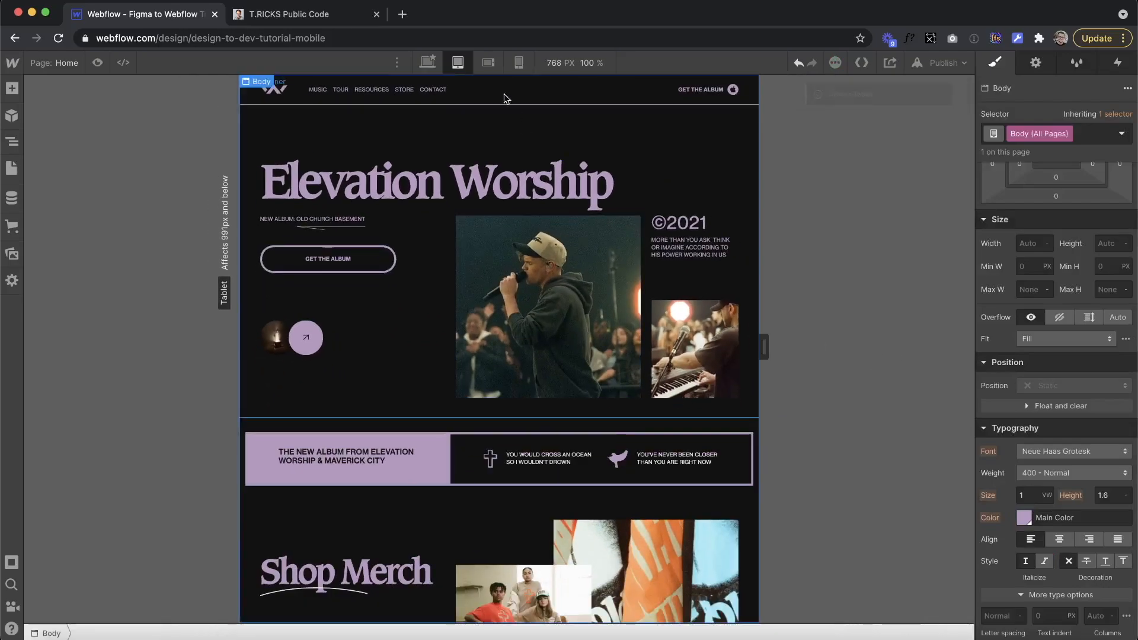
pyautogui.click(517, 62)
pyautogui.moveTo(612, 347); pyautogui.dragTo(517, 330)
pyautogui.click(460, 66)
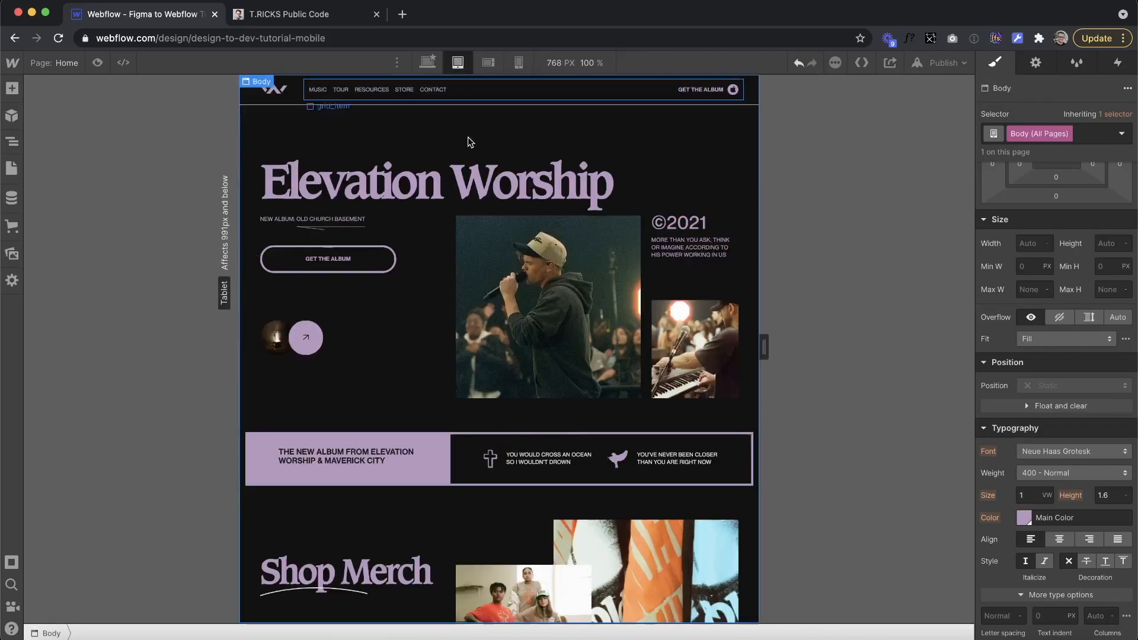
pyautogui.moveTo(665, 340); pyautogui.dragTo(842, 348)
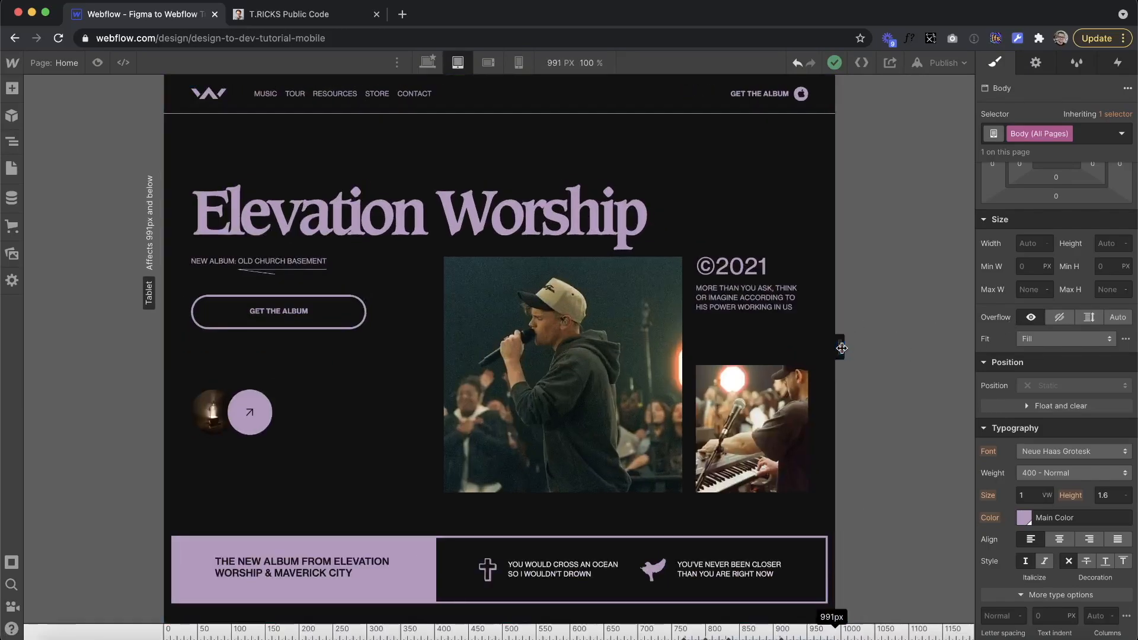
pyautogui.moveTo(996, 363); pyautogui.dragTo(997, 365)
pyautogui.moveTo(840, 347); pyautogui.dragTo(961, 415)
# Step: Try several tablet font sizes for the Body (All Pages) tag and set it to 14 px, checking the page down to Shop Merch
pyautogui.write('12')
pyautogui.press('Up')
pyautogui.press('Up')
pyautogui.press('Up')
pyautogui.press('Up')
pyautogui.press('Up')
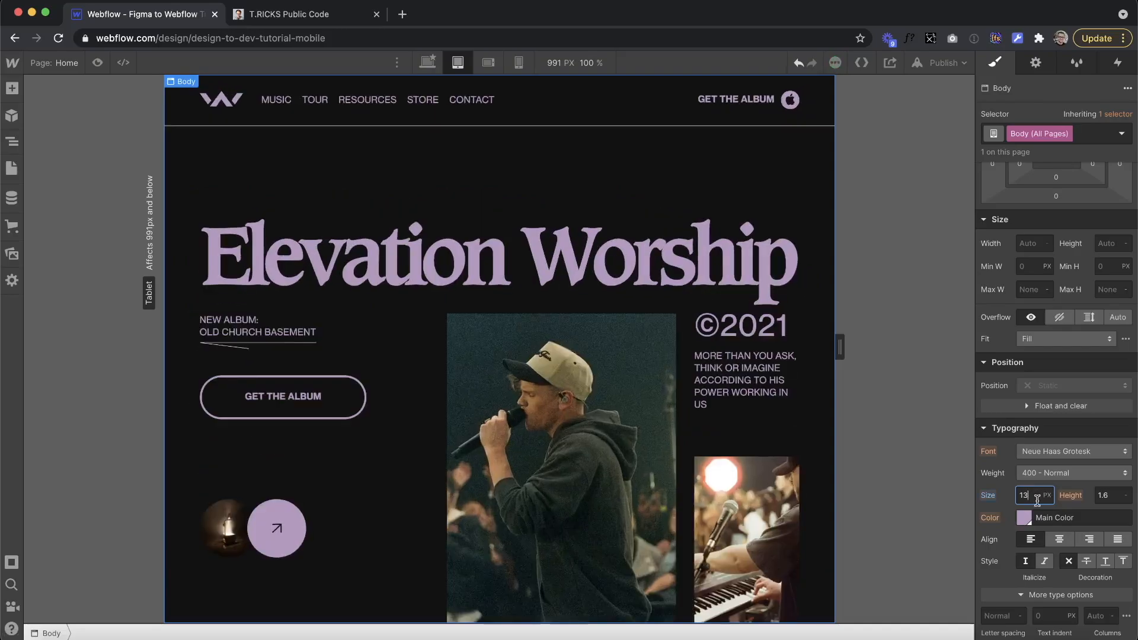
pyautogui.press('Down')
pyautogui.press('Down')
pyautogui.press('Down')
pyautogui.press('Down')
pyautogui.press('Down')
pyautogui.press('Down')
pyautogui.press('Down')
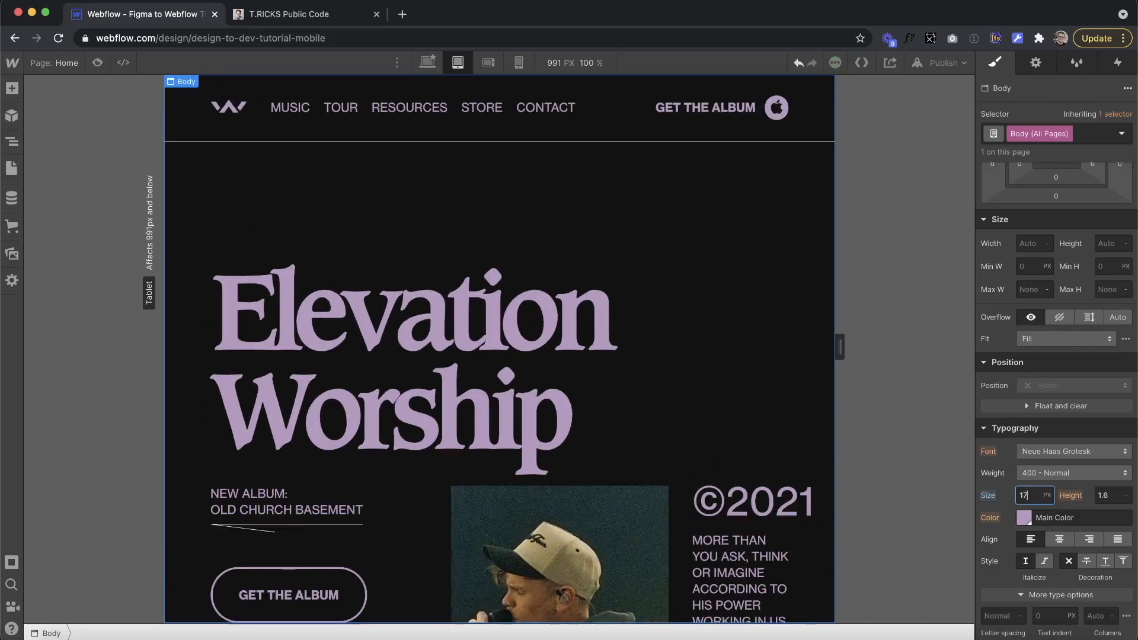
pyautogui.press('Down')
pyautogui.press('Down')
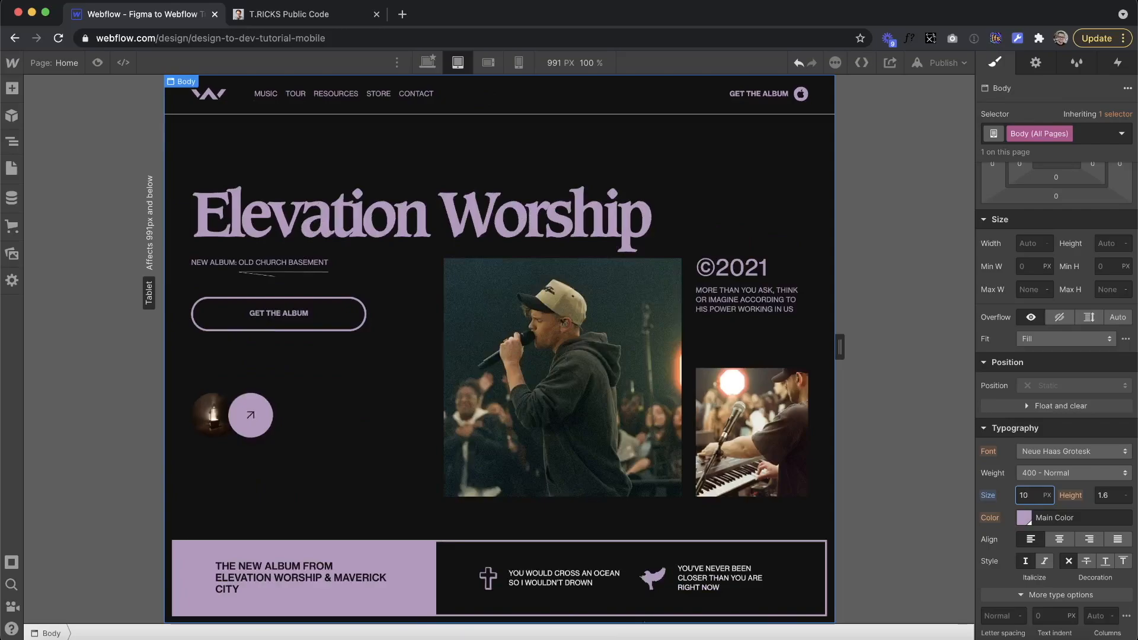
pyautogui.press('Up')
pyautogui.press('Up')
pyautogui.press('Up')
pyautogui.press('Up')
pyautogui.press('Up')
pyautogui.press('Up')
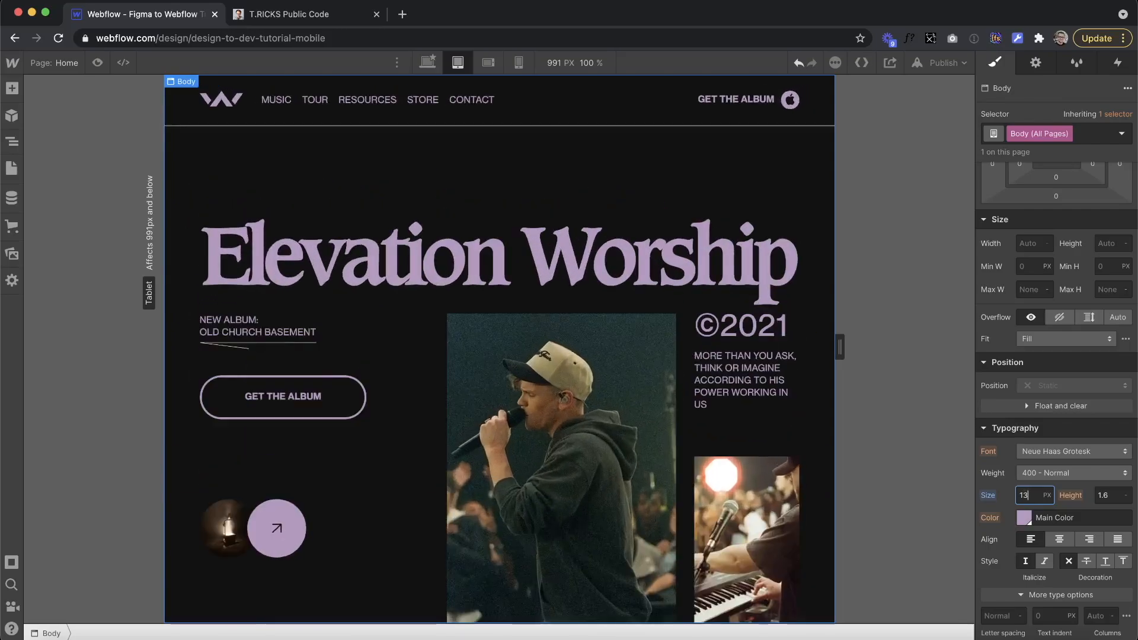
pyautogui.scroll(-5, 391, 363)
pyautogui.scroll(-1, 391, 362)
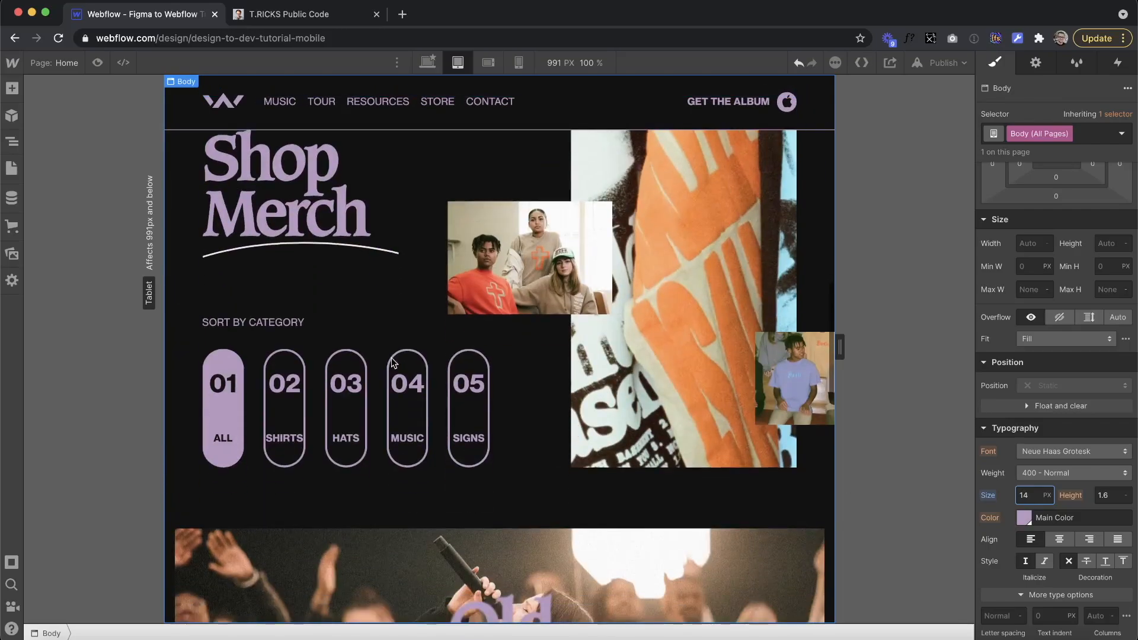
# Step: Try smaller tablet font sizes for the Body (All Pages) tag, ending on 11 px, while checking the page sections
pyautogui.press('Down')
pyautogui.press('Down')
pyautogui.scroll(-5, 393, 361)
pyautogui.press('Down')
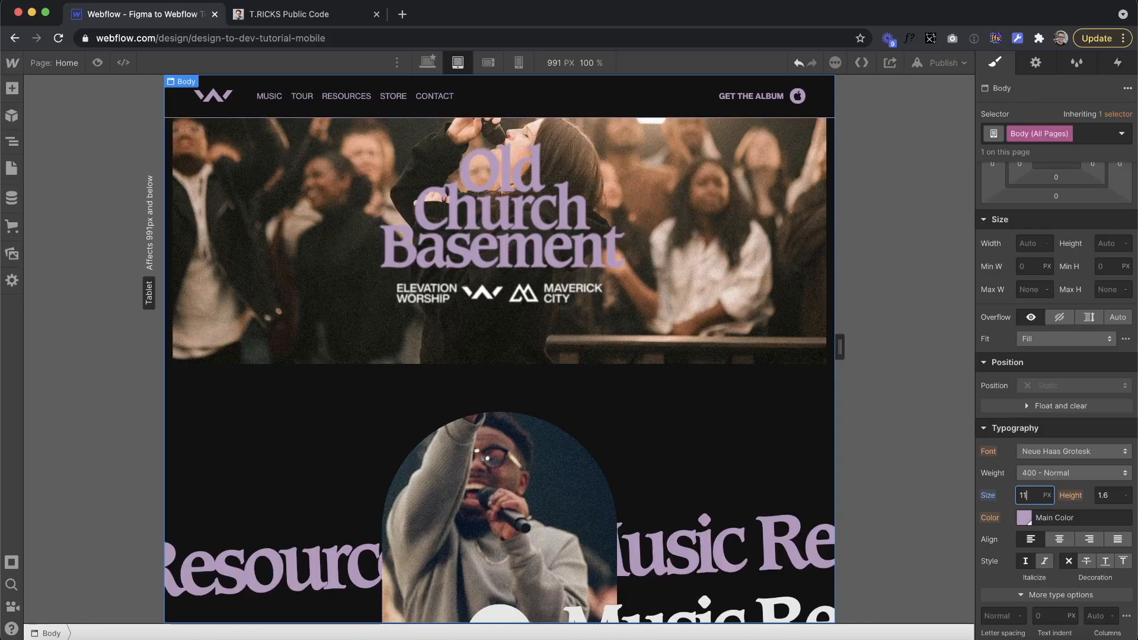
pyautogui.scroll(15, 499, 356)
pyautogui.press('Down')
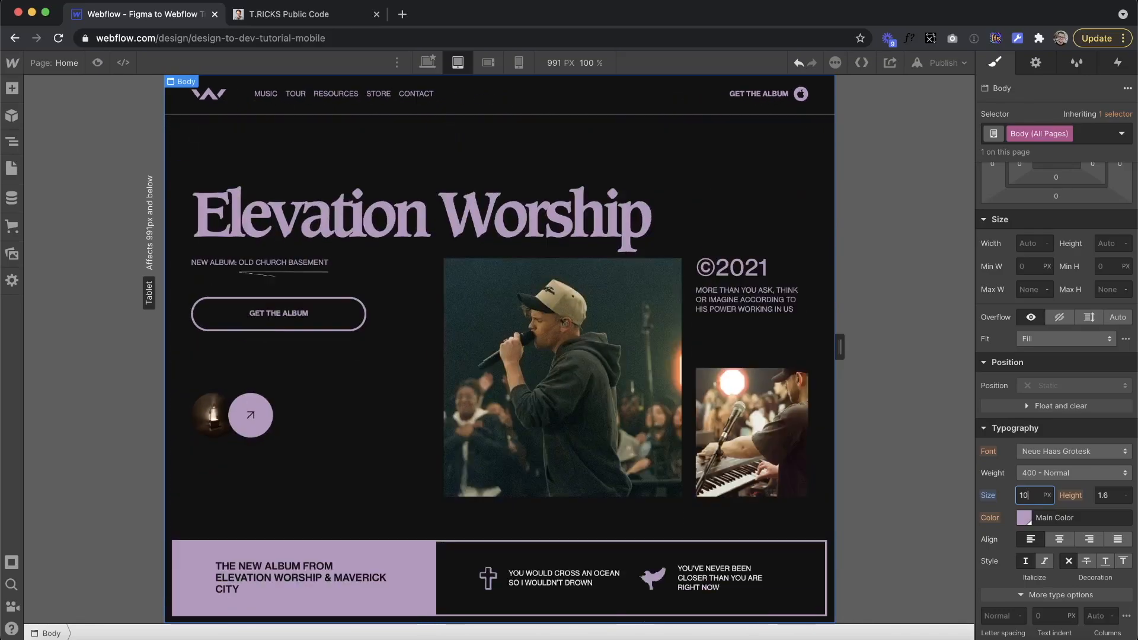
pyautogui.press('Up')
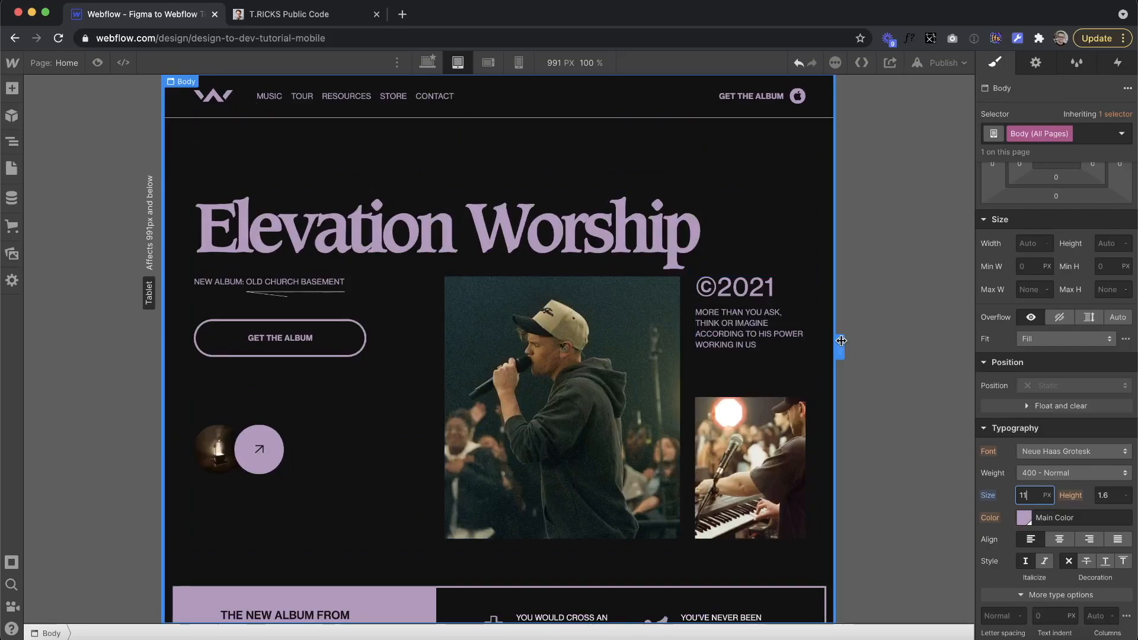
# Step: Check how the hero heading wraps by narrowing the tablet canvas to 768 px and widening it back to 991 px
pyautogui.moveTo(891, 347); pyautogui.dragTo(683, 371)
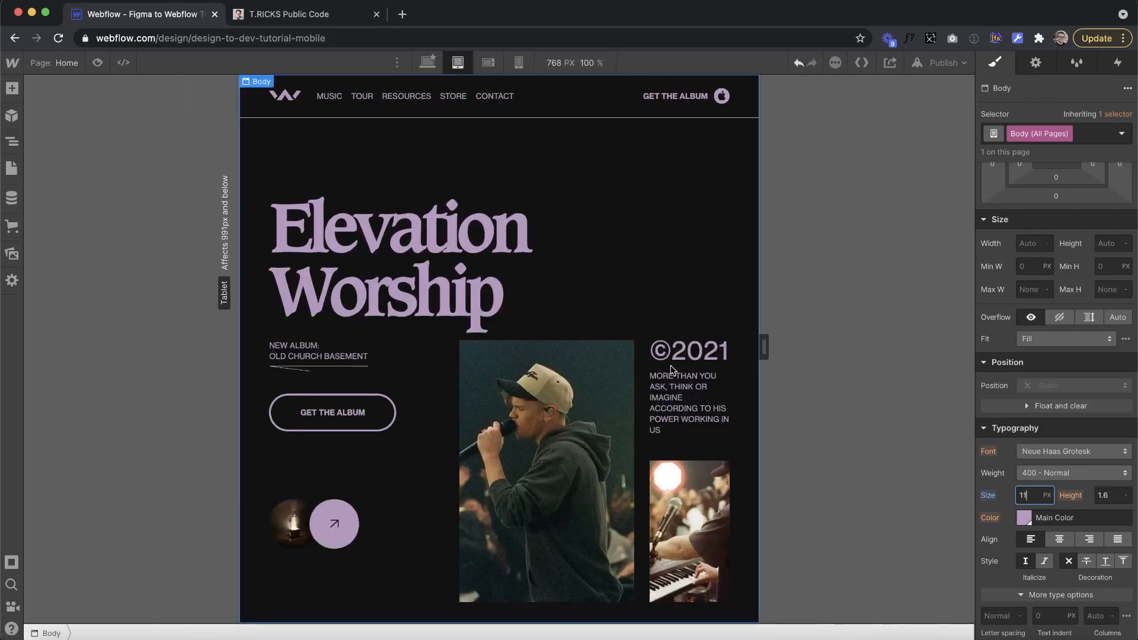
pyautogui.moveTo(761, 350)
pyautogui.mouseDown()
pyautogui.moveTo(971, 350)
pyautogui.moveTo(763, 350)
pyautogui.mouseUp()
pyautogui.click(380, 243)
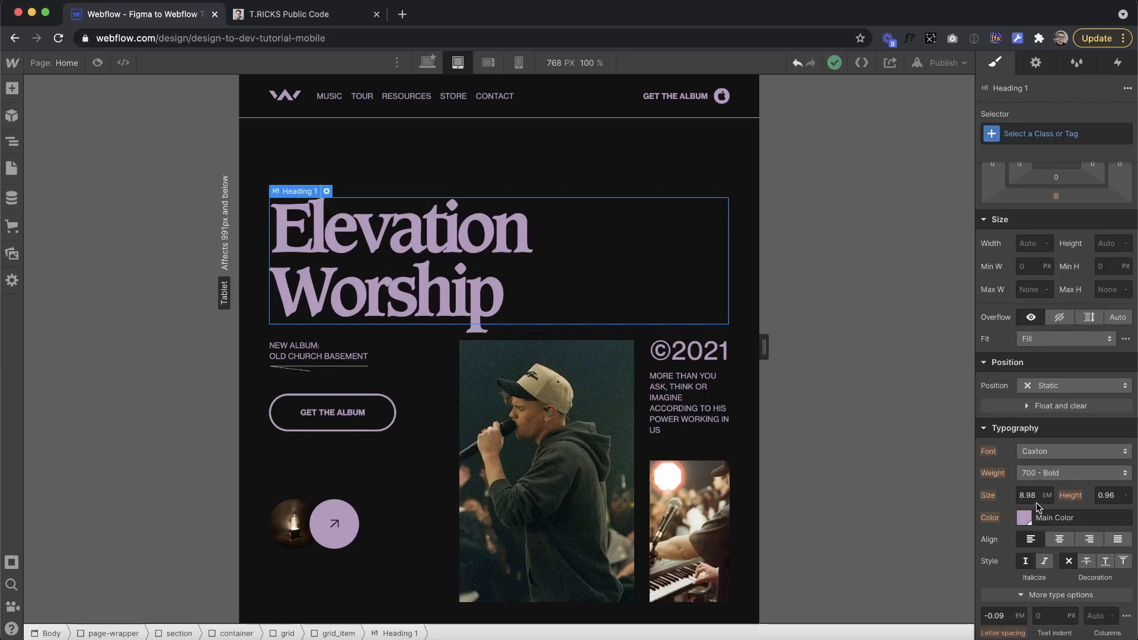
pyautogui.click(264, 250)
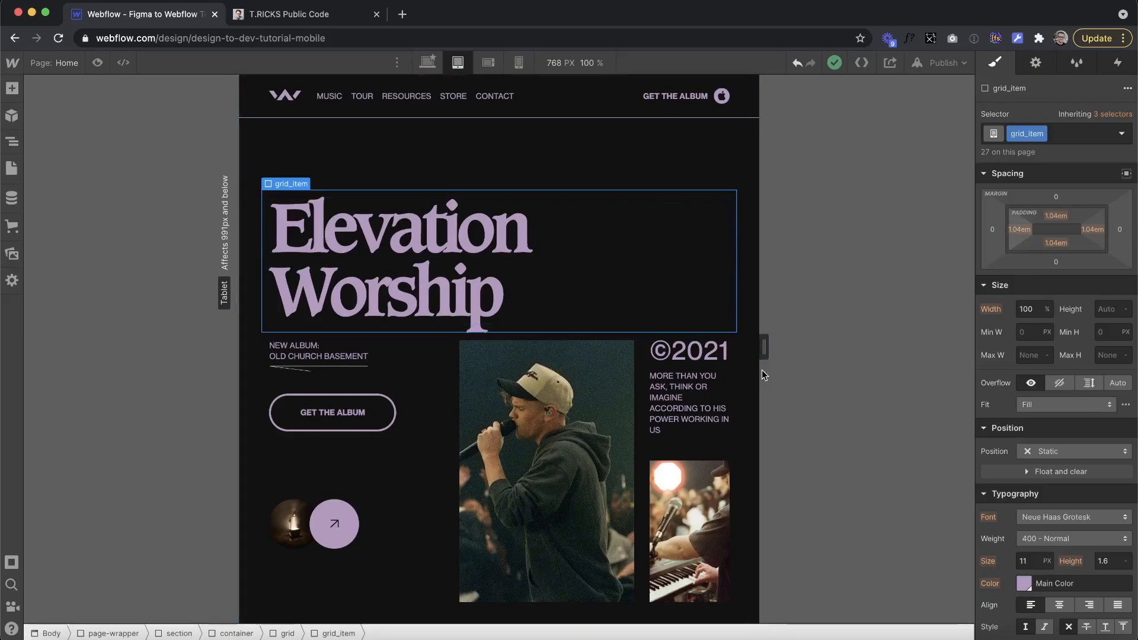
pyautogui.moveTo(763, 350)
pyautogui.moveTo(803, 349); pyautogui.dragTo(840, 348)
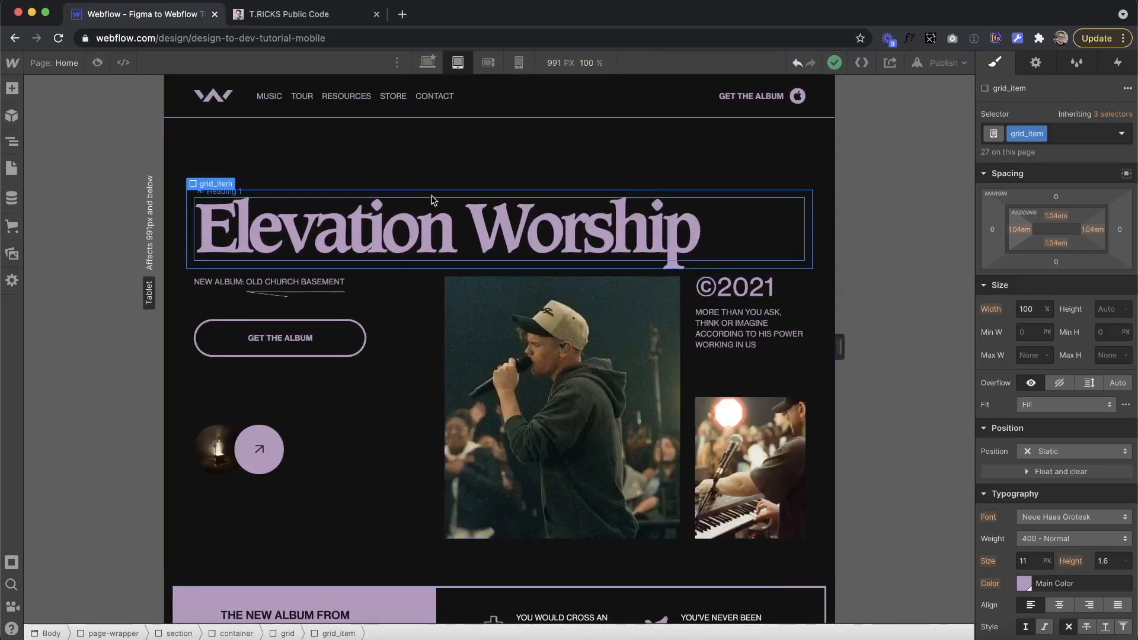
# Step: Set the tablet font size of the Body (All Pages) tag to 1.5 vw and check it on a 768 px canvas
pyautogui.click(236, 152)
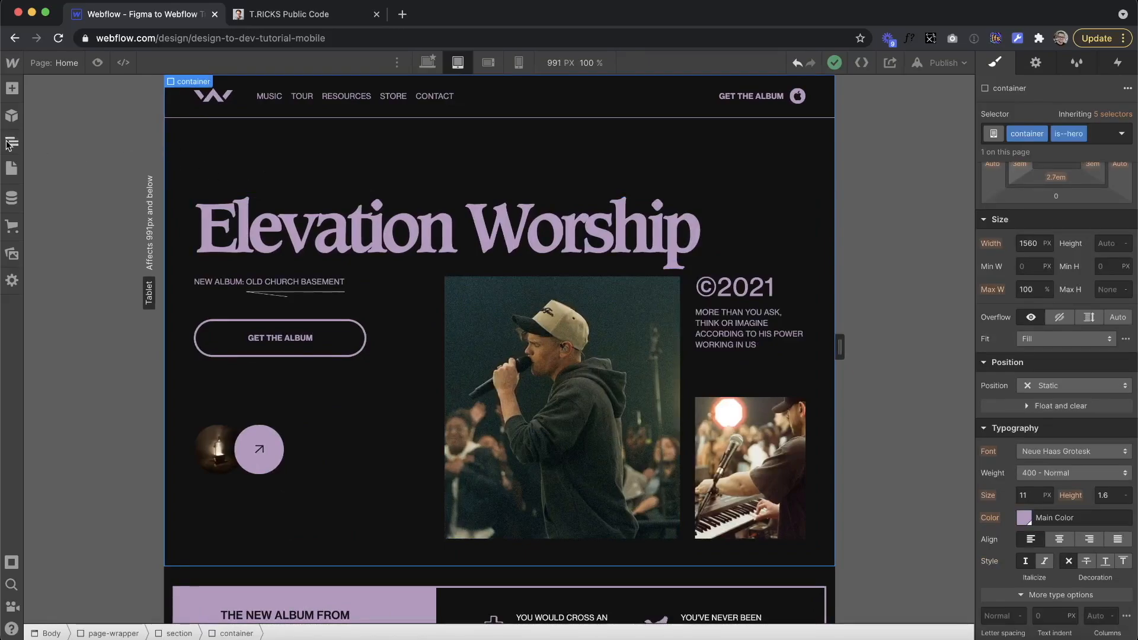
pyautogui.click(12, 142)
pyautogui.click(77, 110)
pyautogui.click(11, 142)
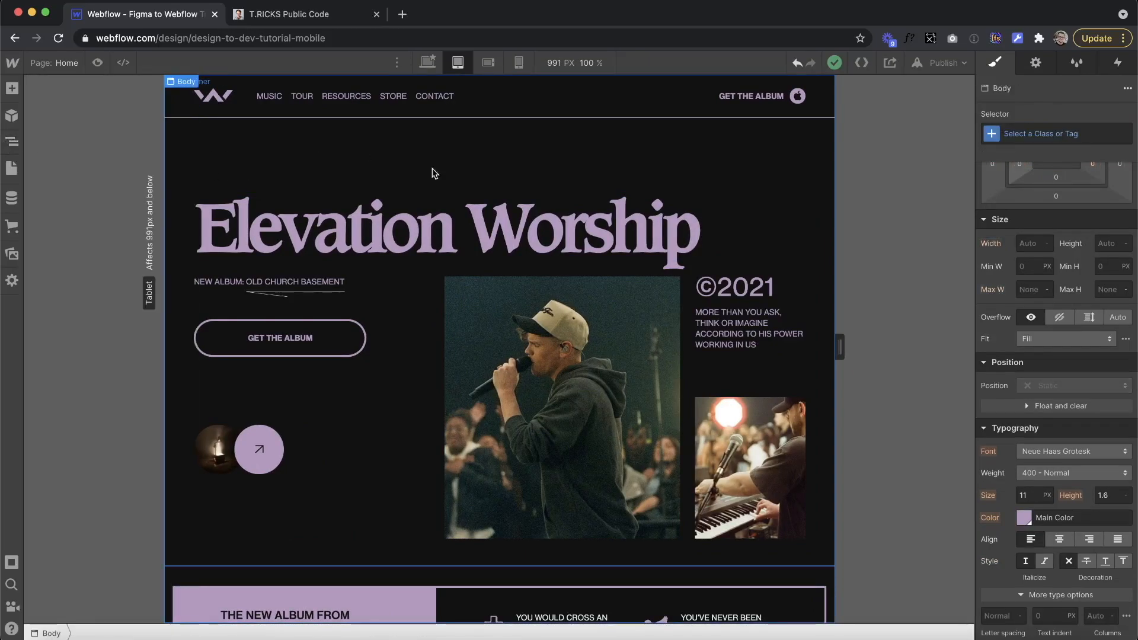
pyautogui.click(992, 134)
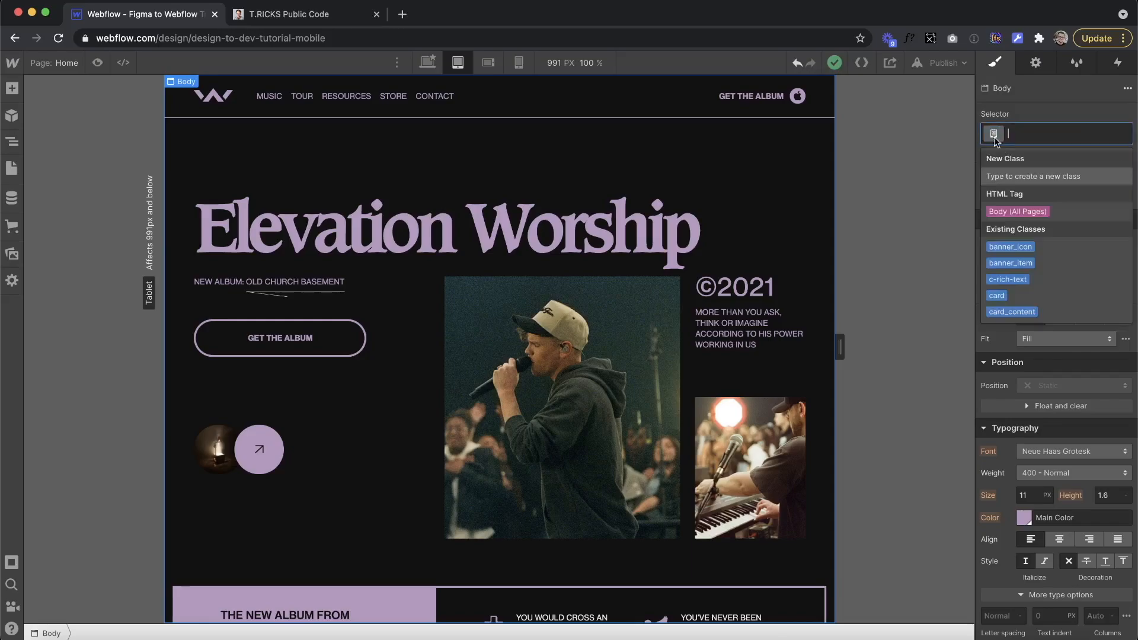
pyautogui.click(1013, 209)
pyautogui.scroll(-1, 1037, 556)
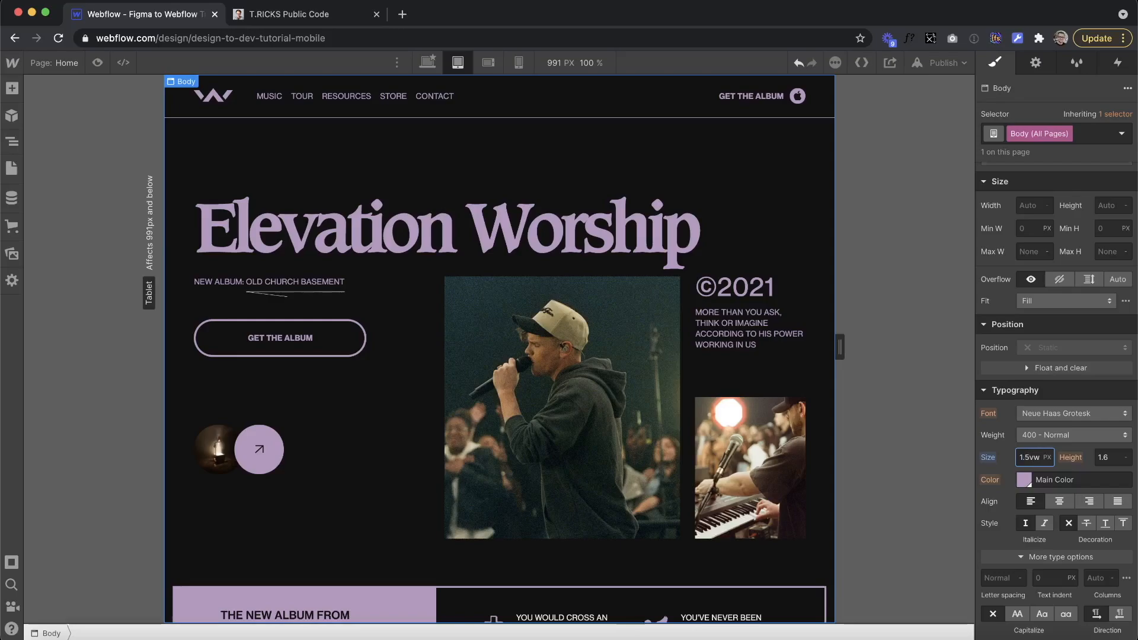
pyautogui.write('1.5vw')
pyautogui.press('Return')
pyautogui.moveTo(841, 346)
pyautogui.mouseDown()
pyautogui.moveTo(744, 365)
pyautogui.moveTo(854, 363)
pyautogui.moveTo(743, 368)
pyautogui.moveTo(871, 368)
pyautogui.moveTo(684, 389)
pyautogui.moveTo(817, 377)
pyautogui.moveTo(700, 372)
pyautogui.mouseUp()
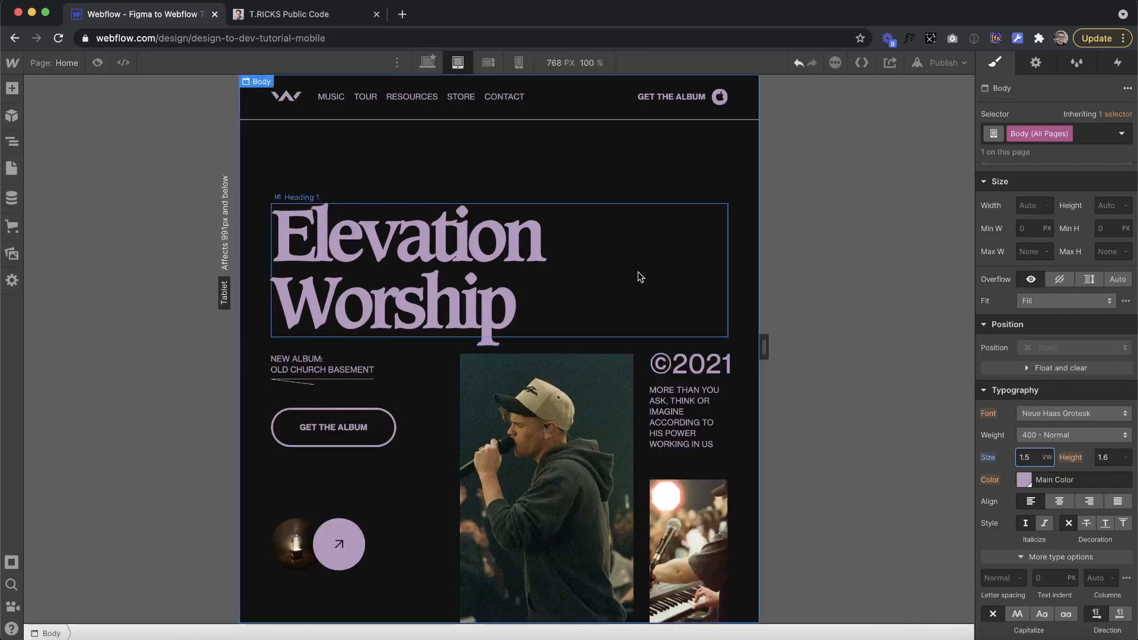
# Step: Set the tablet font size of the All Paragraphs tag to 12 px
pyautogui.click(638, 271)
pyautogui.click(671, 411)
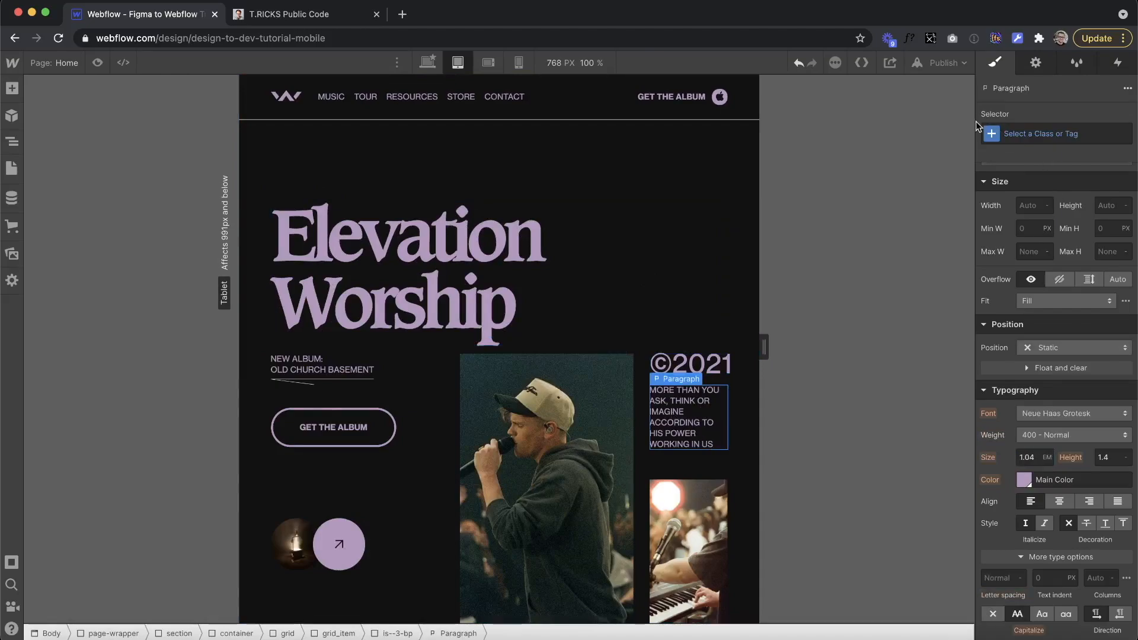
pyautogui.click(1008, 134)
pyautogui.click(997, 211)
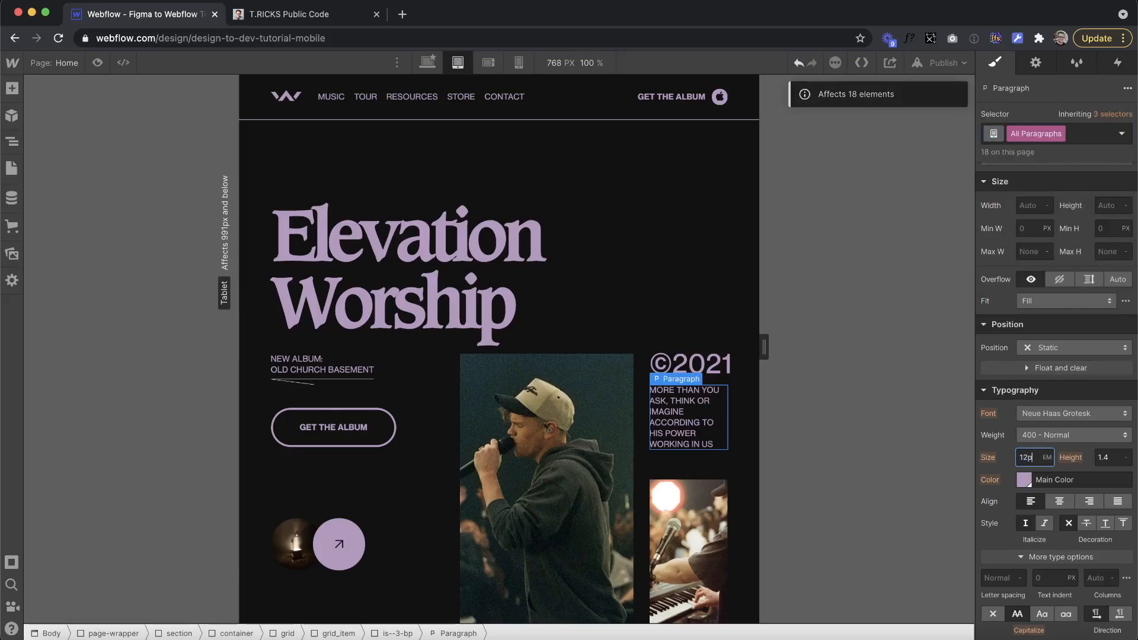
pyautogui.click(633, 253)
# Step: Examine the page sections on tablet and at the mobile portrait breakpoint, narrowing the mobile canvas to 240 px
pyautogui.moveTo(768, 341); pyautogui.dragTo(659, 364)
pyautogui.scroll(-5, 660, 364)
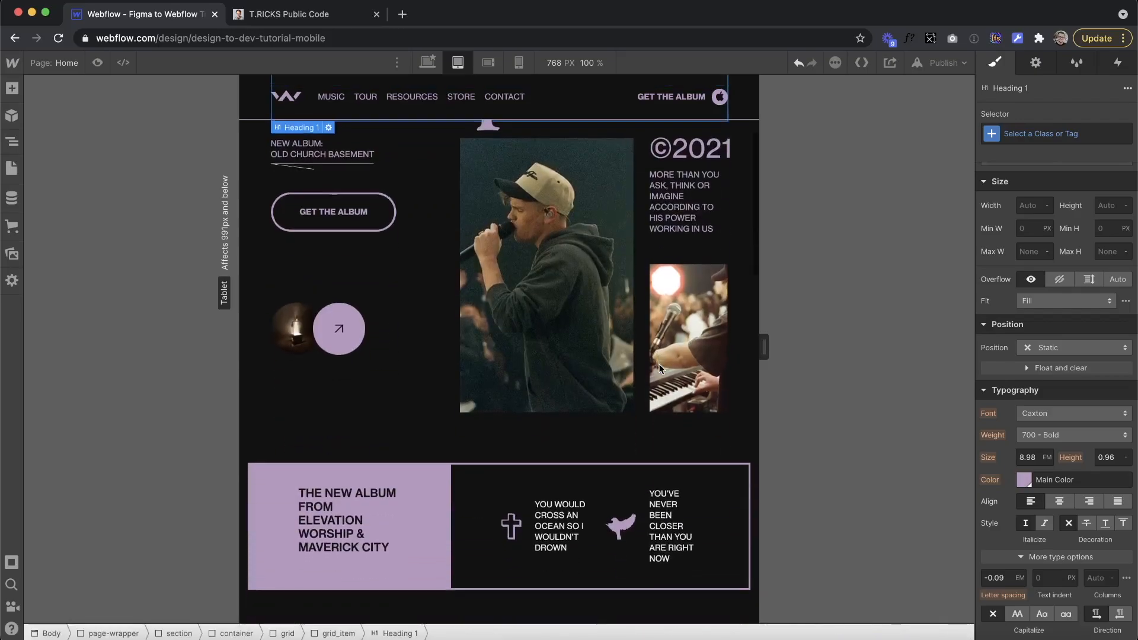
pyautogui.scroll(-4, 659, 364)
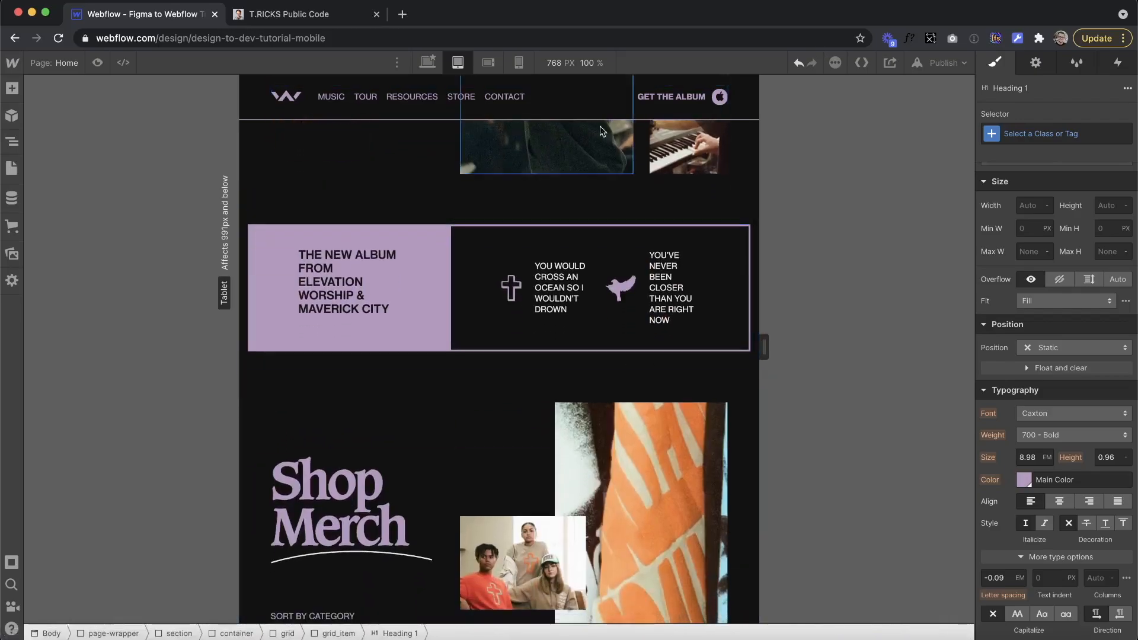
pyautogui.click(519, 62)
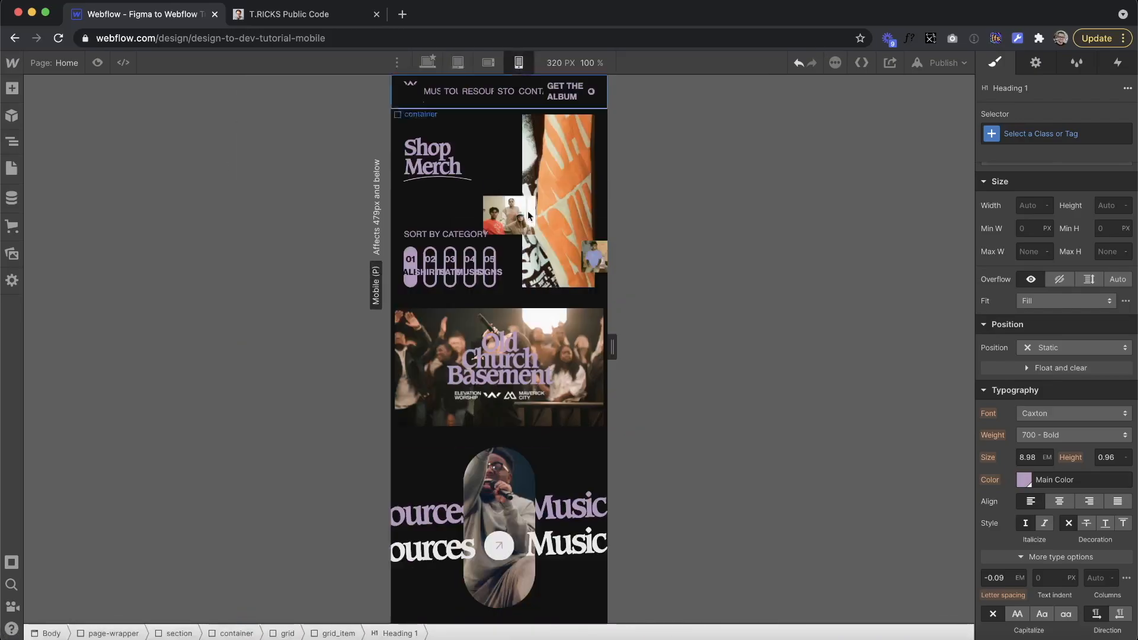
pyautogui.click(543, 296)
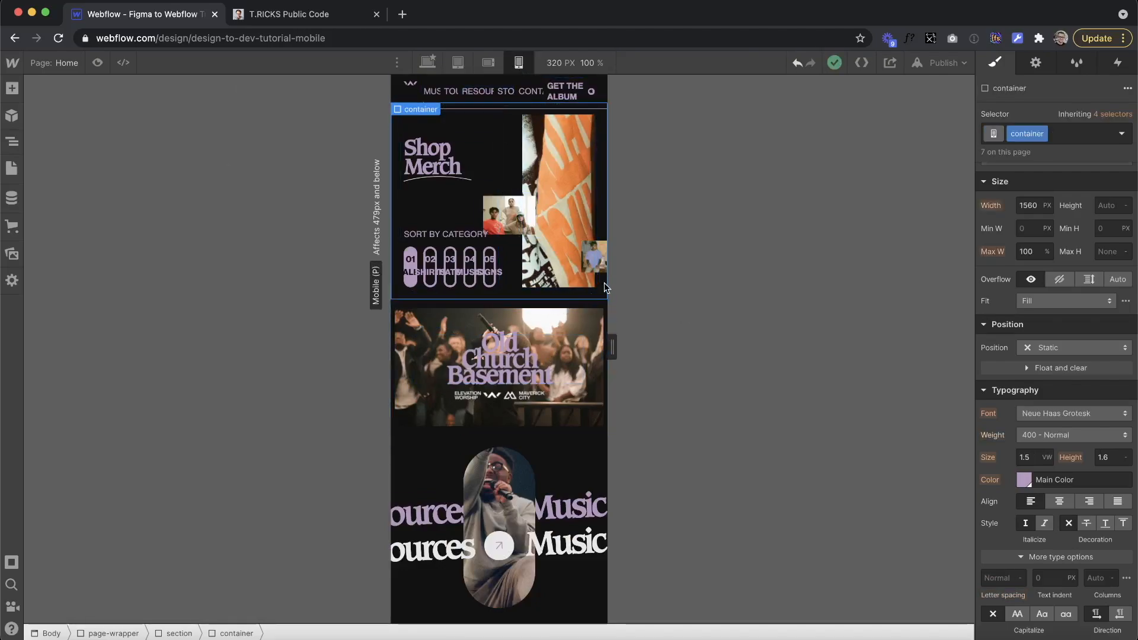
pyautogui.moveTo(612, 347); pyautogui.dragTo(580, 347)
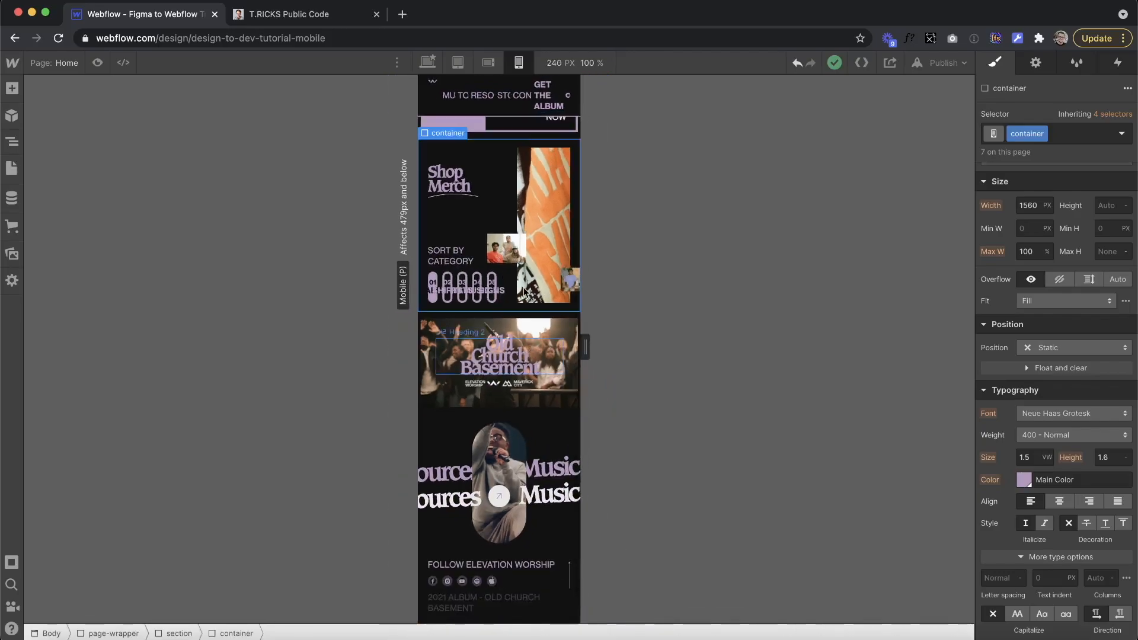
# Step: Set the container class's top and bottom padding to 27 px at the tablet breakpoint
pyautogui.click(458, 62)
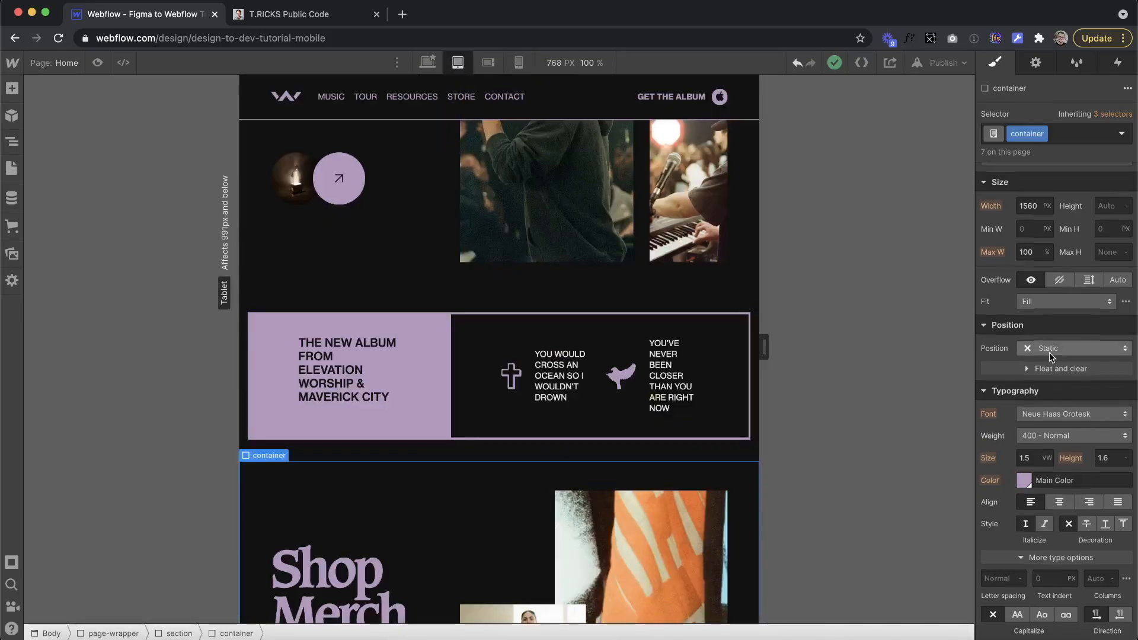
pyautogui.scroll(3, 1053, 343)
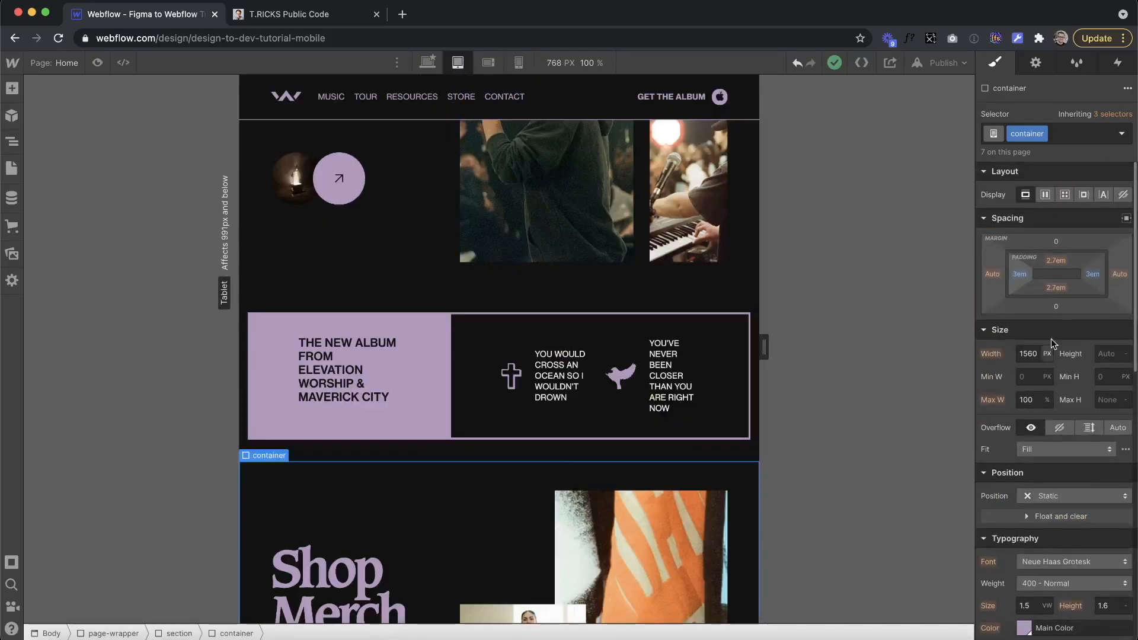
pyautogui.click(1055, 261)
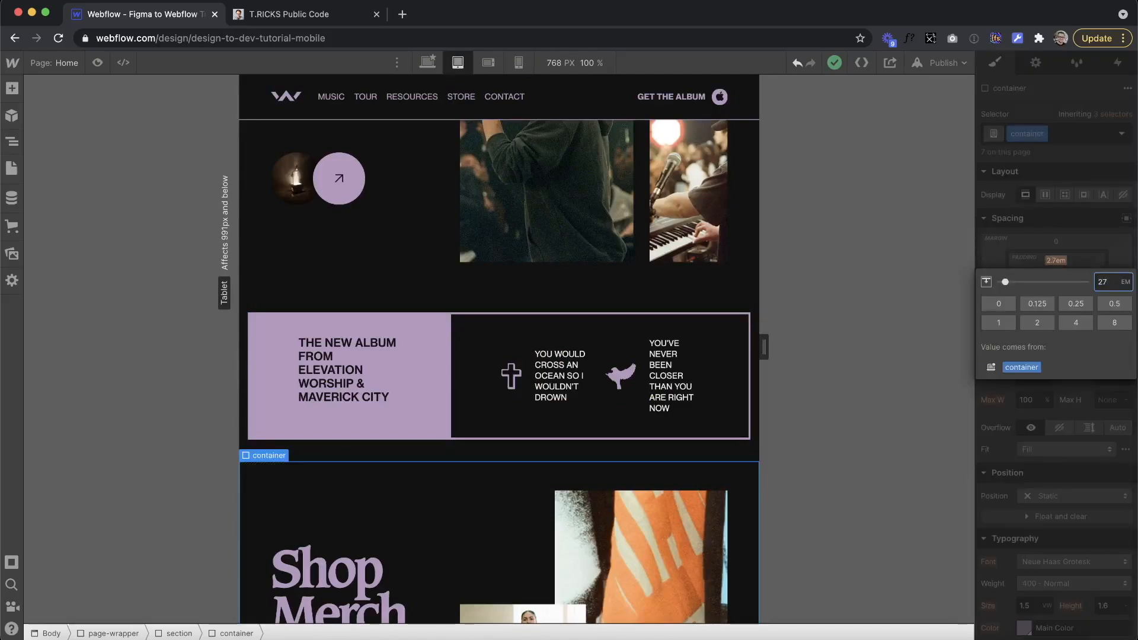
pyautogui.write('27px')
pyautogui.press('Return')
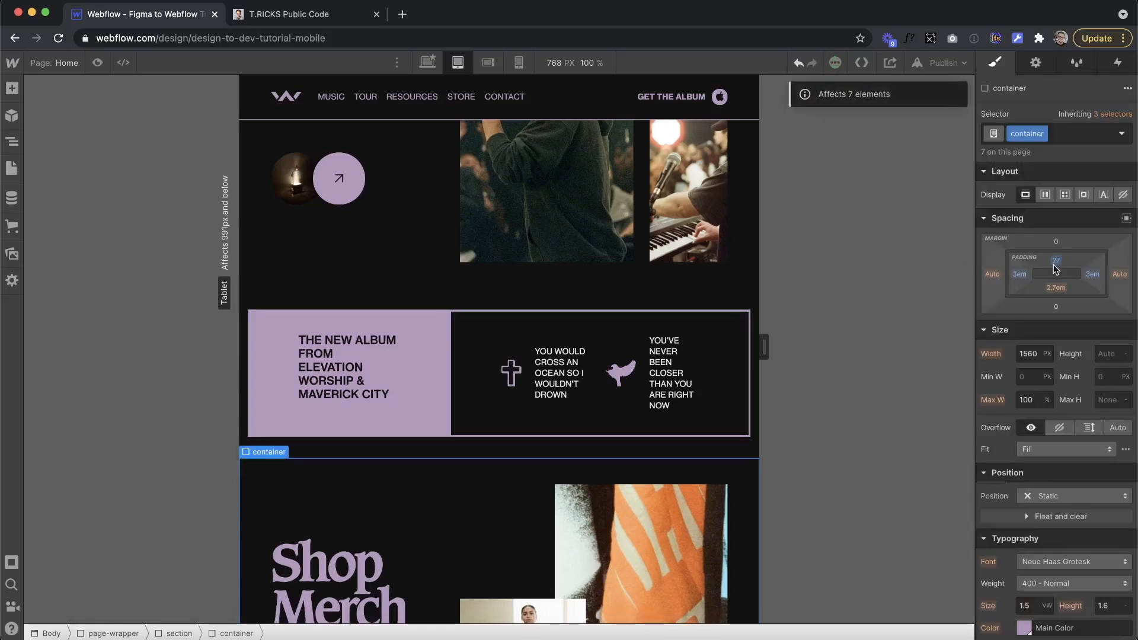
pyautogui.click(1057, 287)
pyautogui.write('27p')
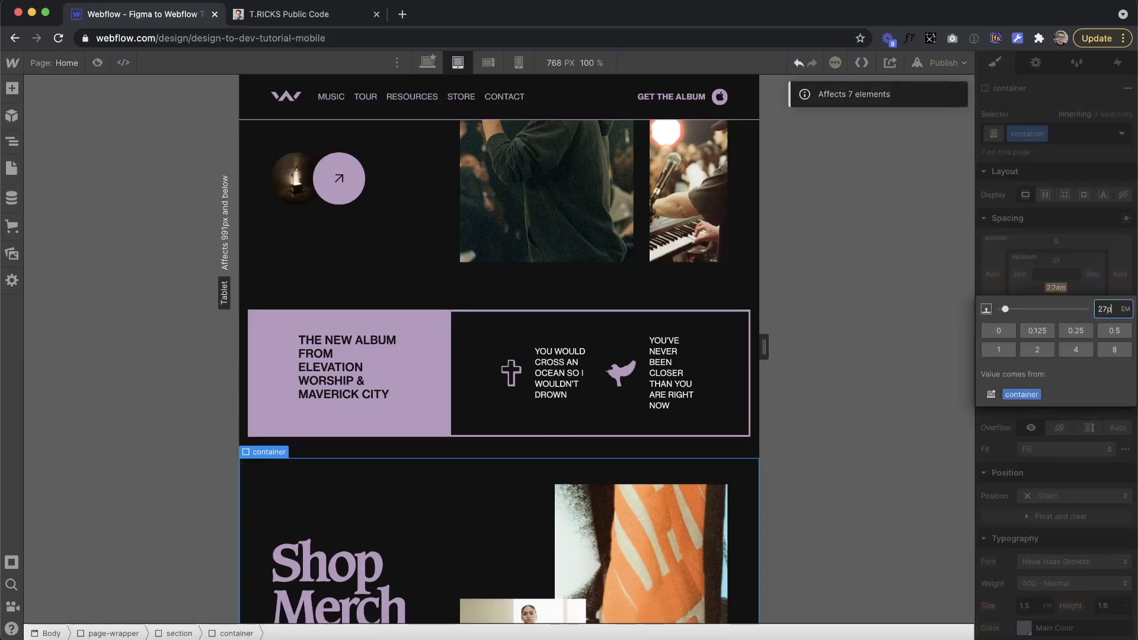
pyautogui.write('x')
pyautogui.press('Return')
pyautogui.moveTo(765, 347); pyautogui.dragTo(685, 380)
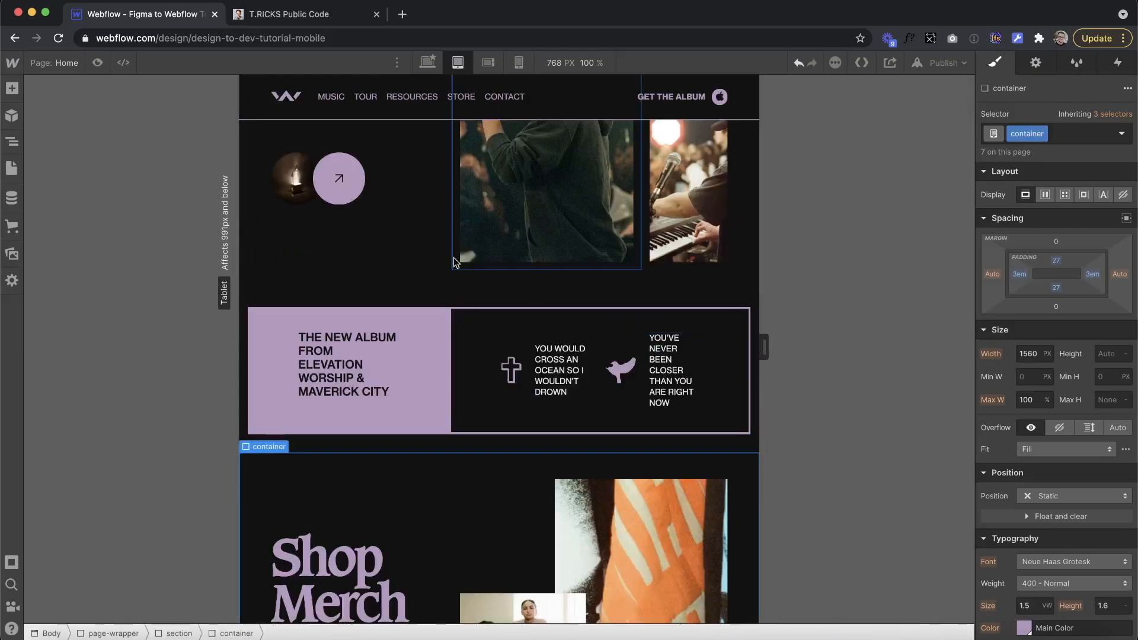
# Step: Set the tablet font size of the All H1 Headings tag to 7.7 em so the hero title fits on one line at 768 px
pyautogui.scroll(6, 453, 257)
pyautogui.click(486, 270)
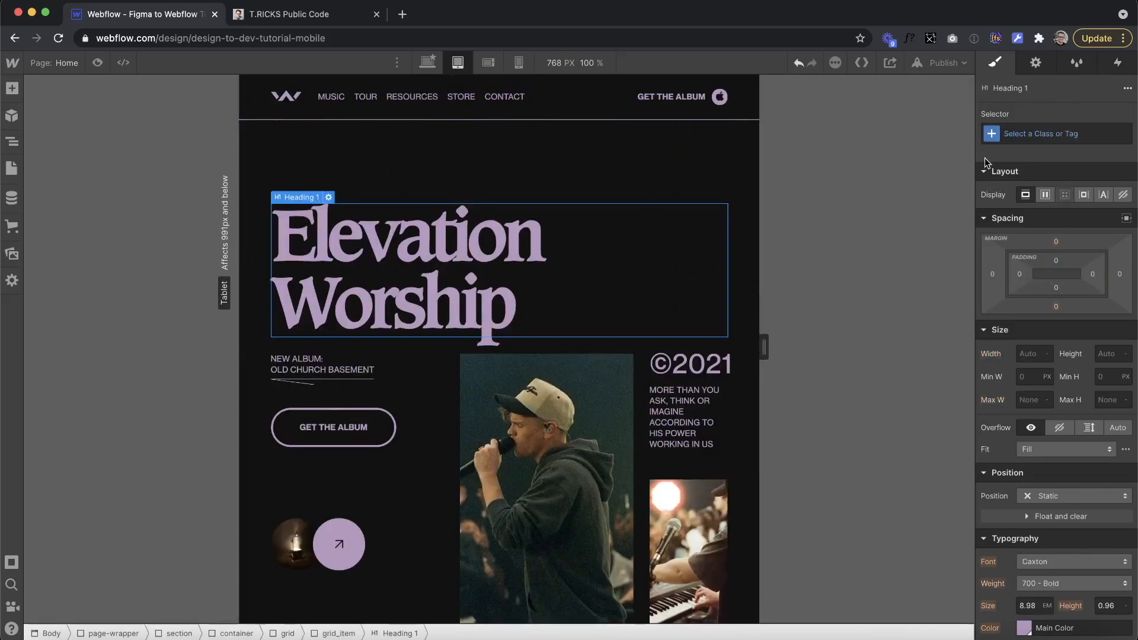
pyautogui.click(995, 141)
pyautogui.click(1016, 211)
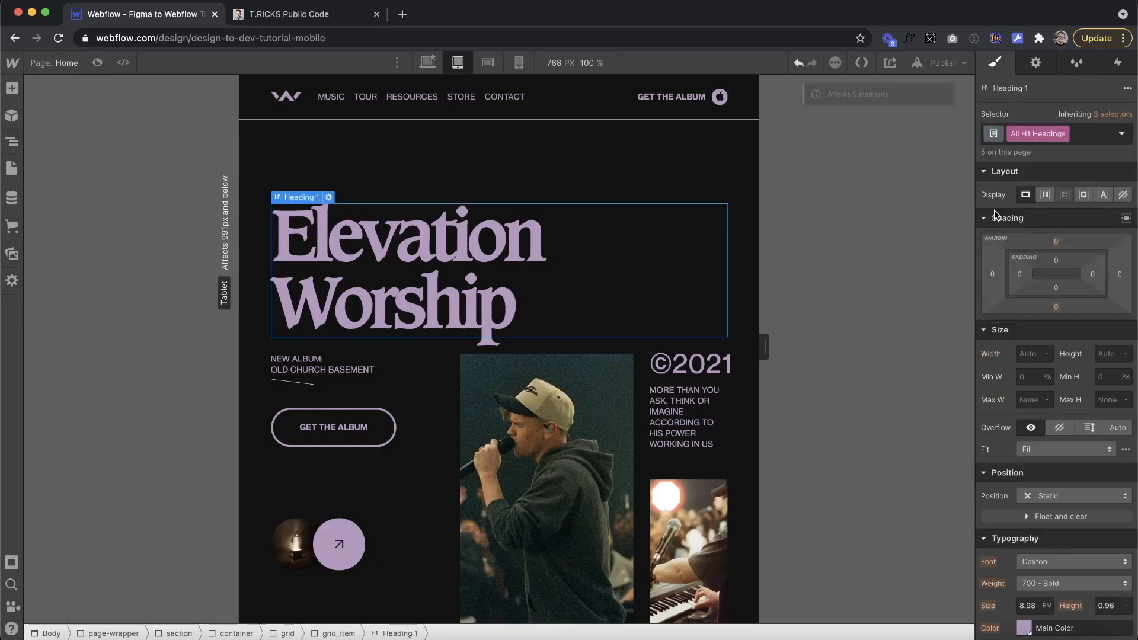
pyautogui.scroll(-5, 1022, 433)
pyautogui.click(1030, 434)
pyautogui.write('8.4')
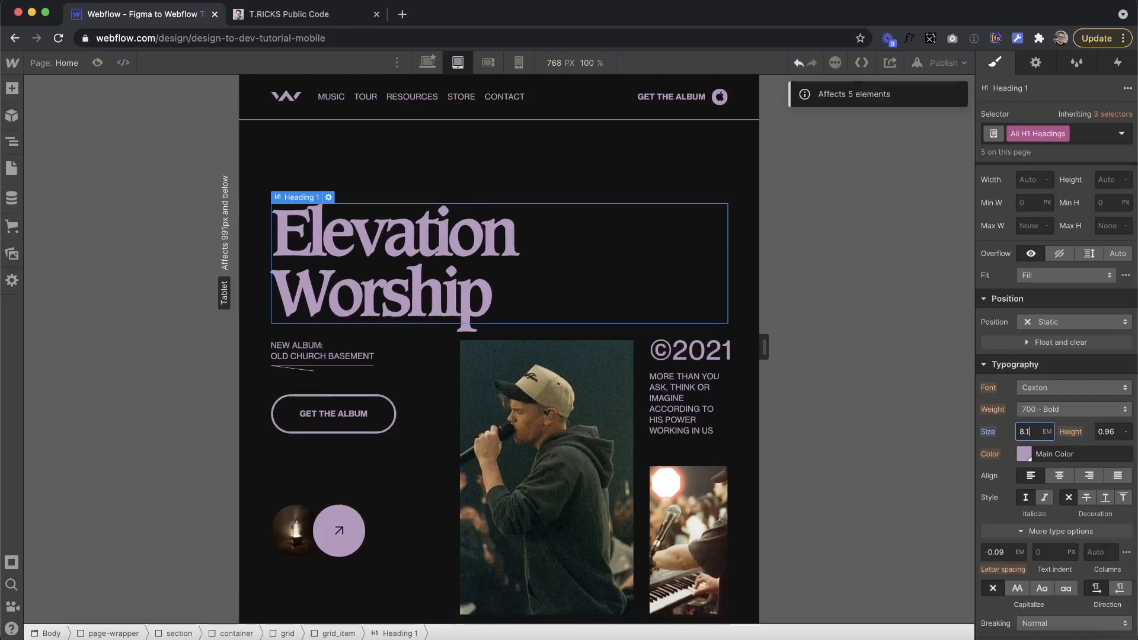
pyautogui.press('BackSpace')
pyautogui.press('BackSpace')
pyautogui.press('BackSpace')
pyautogui.write('7.8')
pyautogui.press('BackSpace')
pyautogui.write('7')
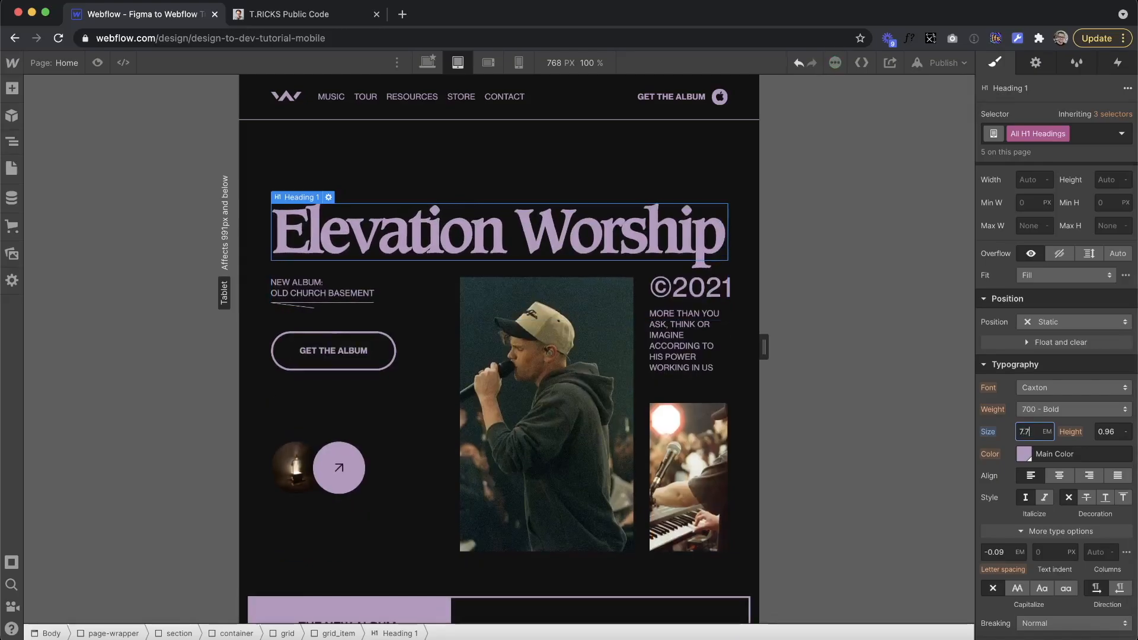
pyautogui.click(662, 363)
pyautogui.moveTo(766, 354); pyautogui.dragTo(682, 356)
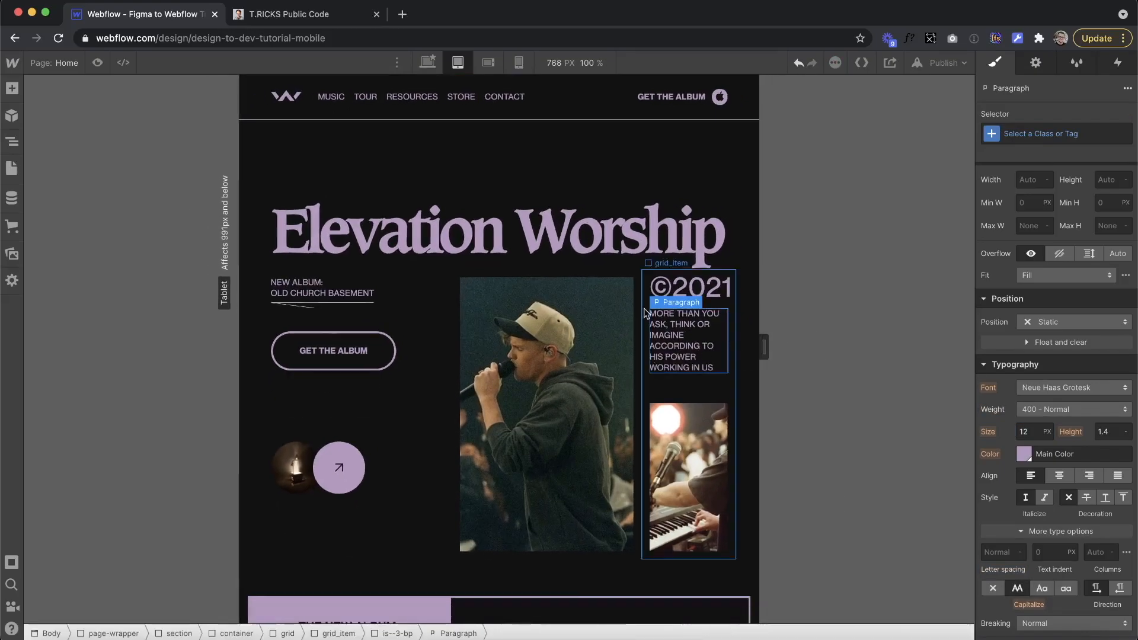
# Step: Hide the navigation's is--menu grid item at the tablet breakpoint by setting its display to none
pyautogui.click(577, 99)
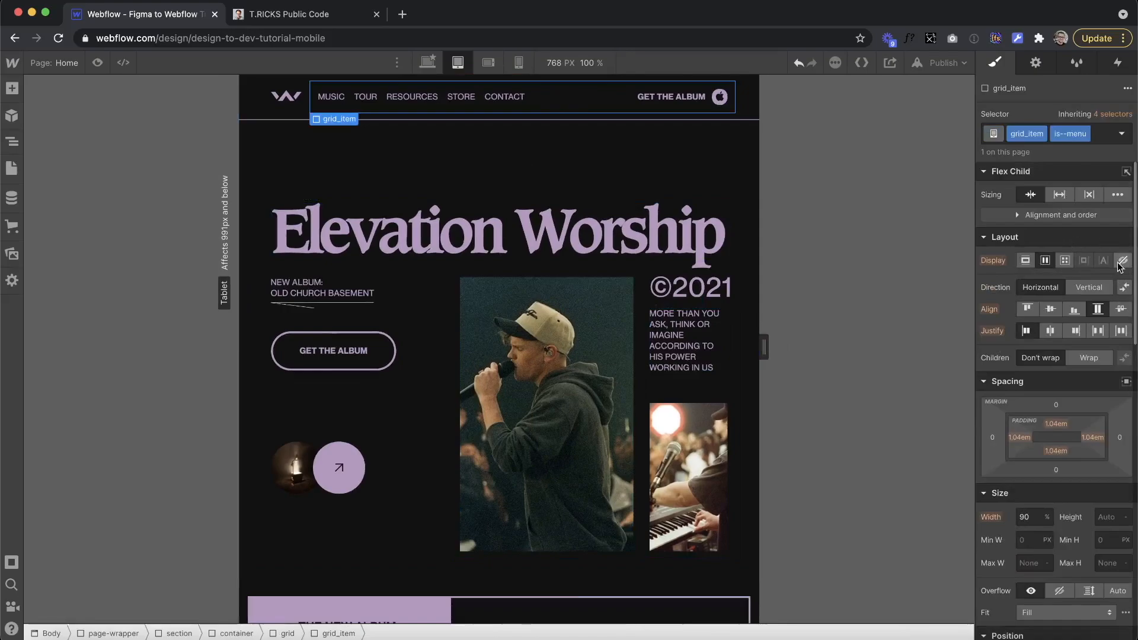
pyautogui.click(1120, 262)
# Step: Show the is--hamburger link block on tablet with display block and width Auto
pyautogui.click(9, 143)
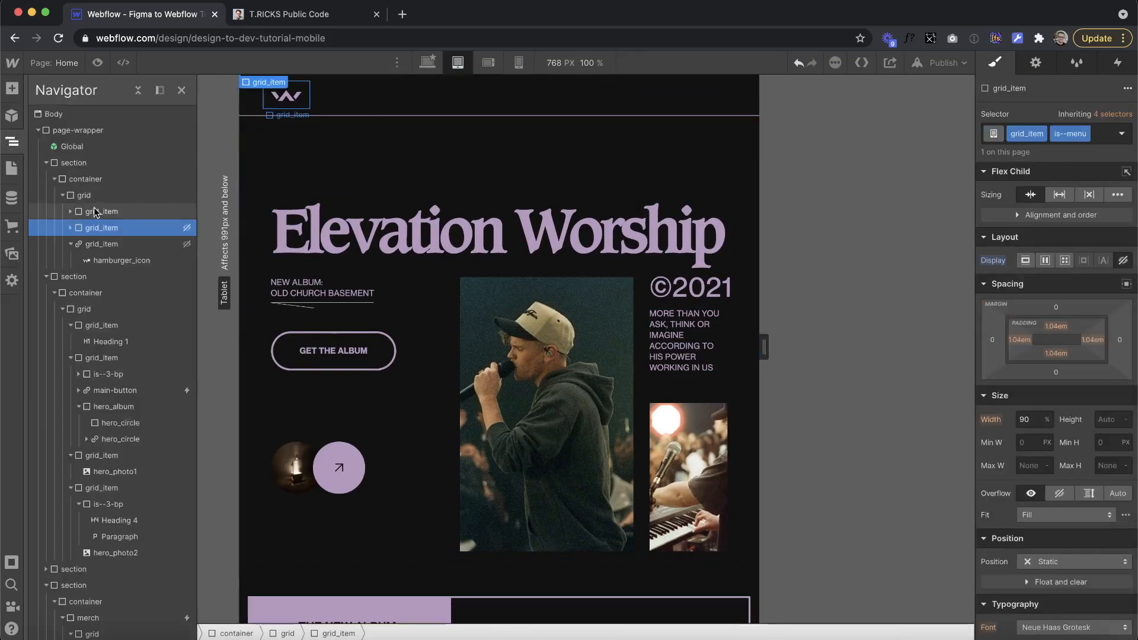
pyautogui.click(92, 245)
pyautogui.click(8, 135)
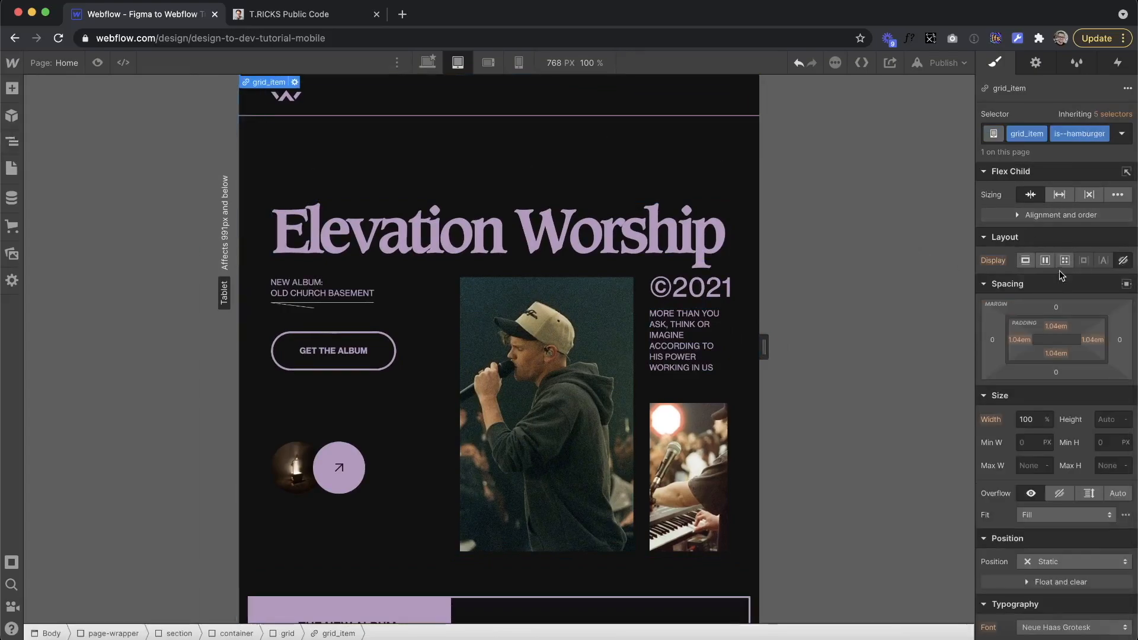
pyautogui.click(1030, 261)
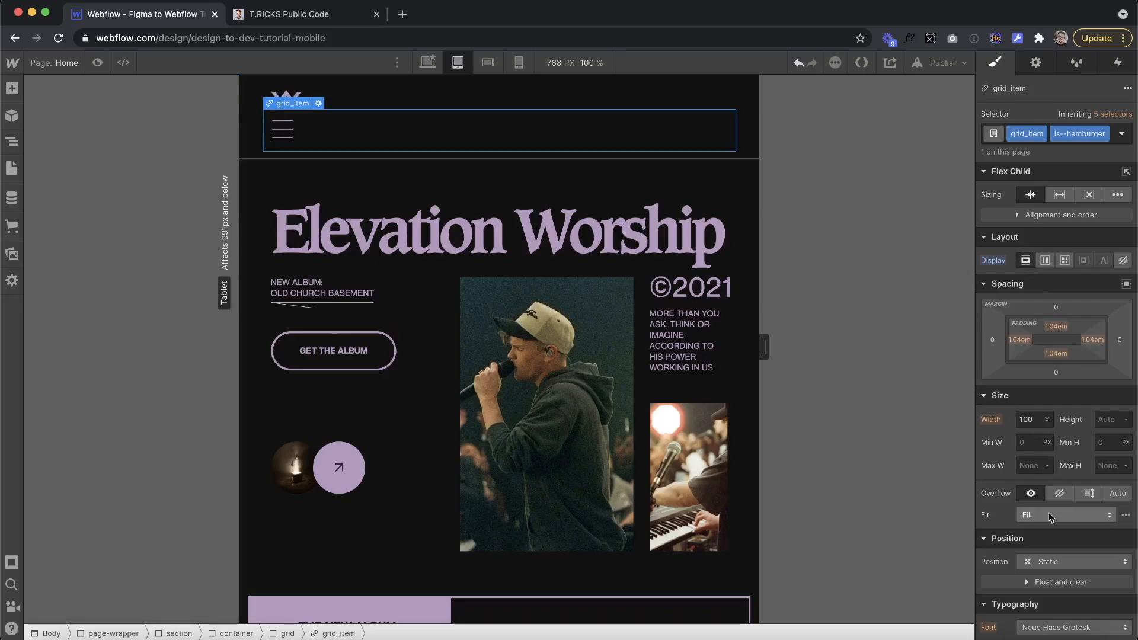
pyautogui.click(1048, 419)
pyautogui.click(1055, 501)
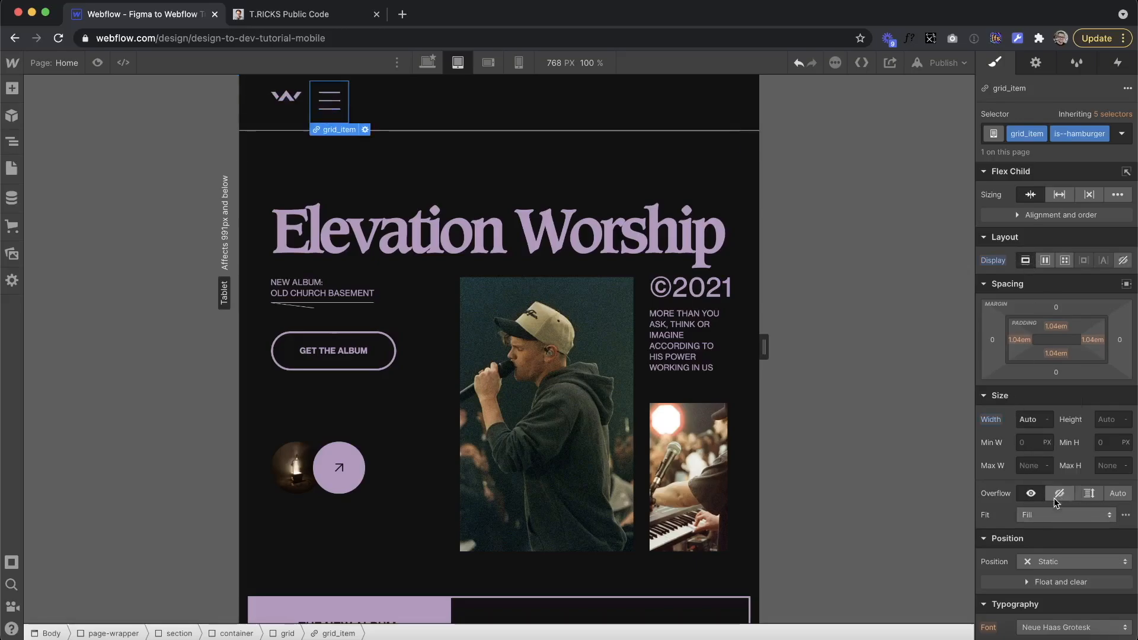
# Step: Select the navigation's is--nav-logo grid item
pyautogui.click(288, 112)
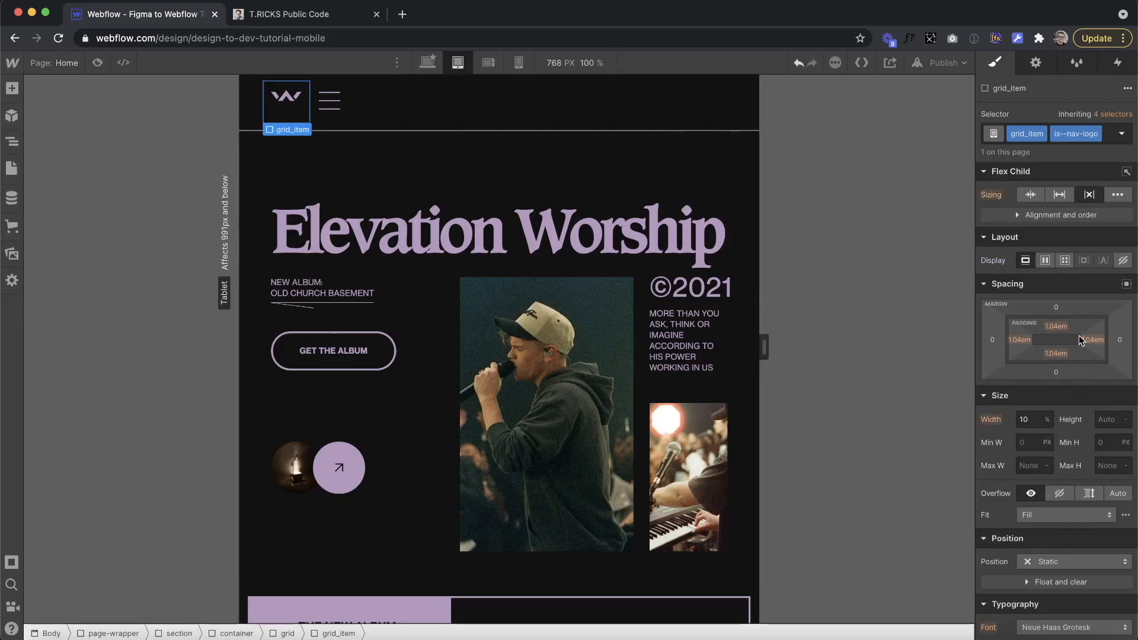
# Step: Set the nav logo's grid item to Auto width and a horizontal flex layout with align and justify centered
pyautogui.click(1048, 419)
pyautogui.click(1061, 499)
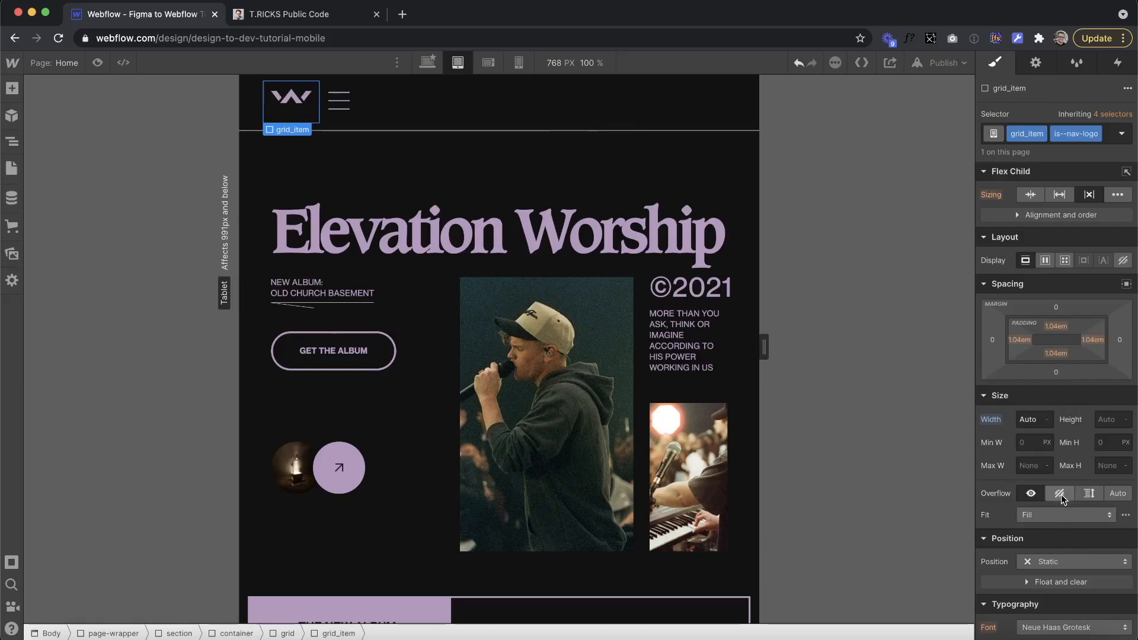
pyautogui.click(295, 101)
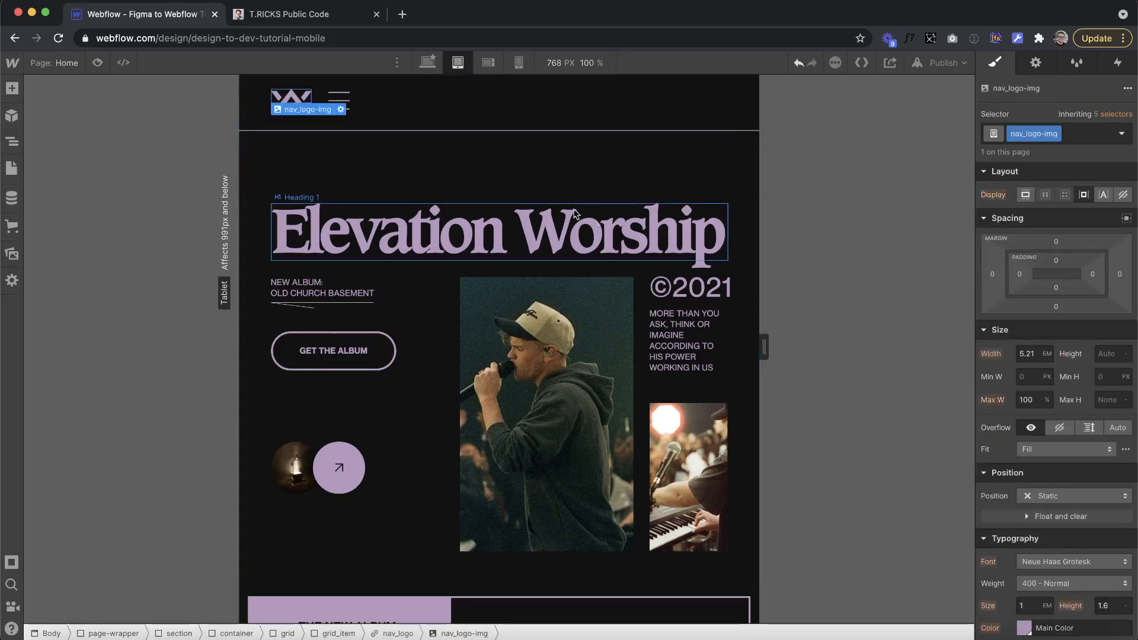
pyautogui.click(304, 129)
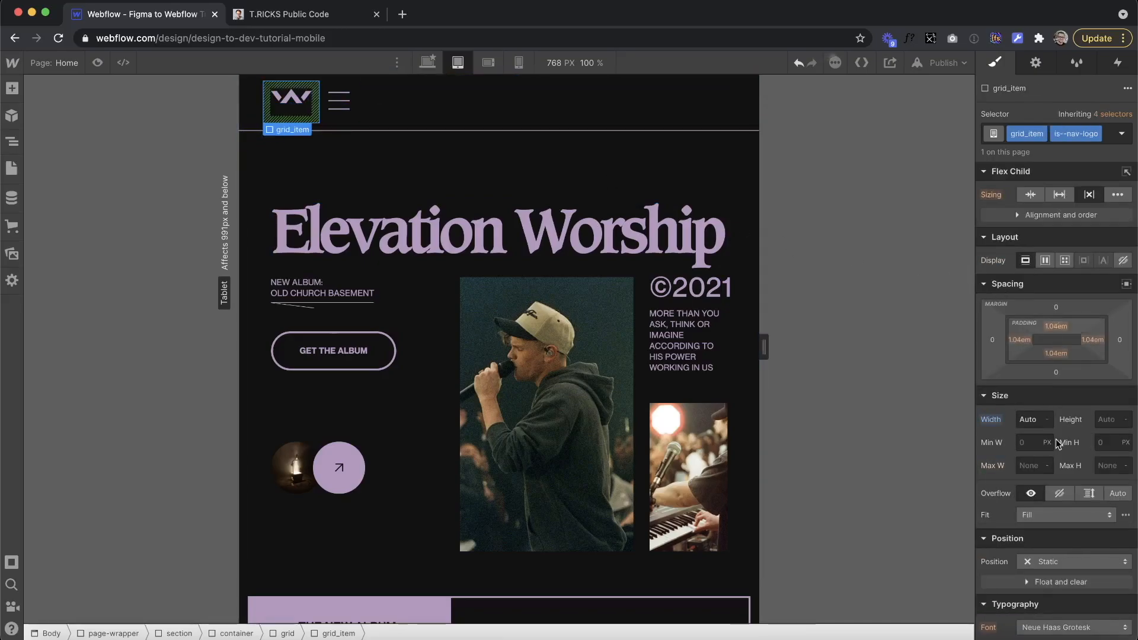
pyautogui.click(1046, 260)
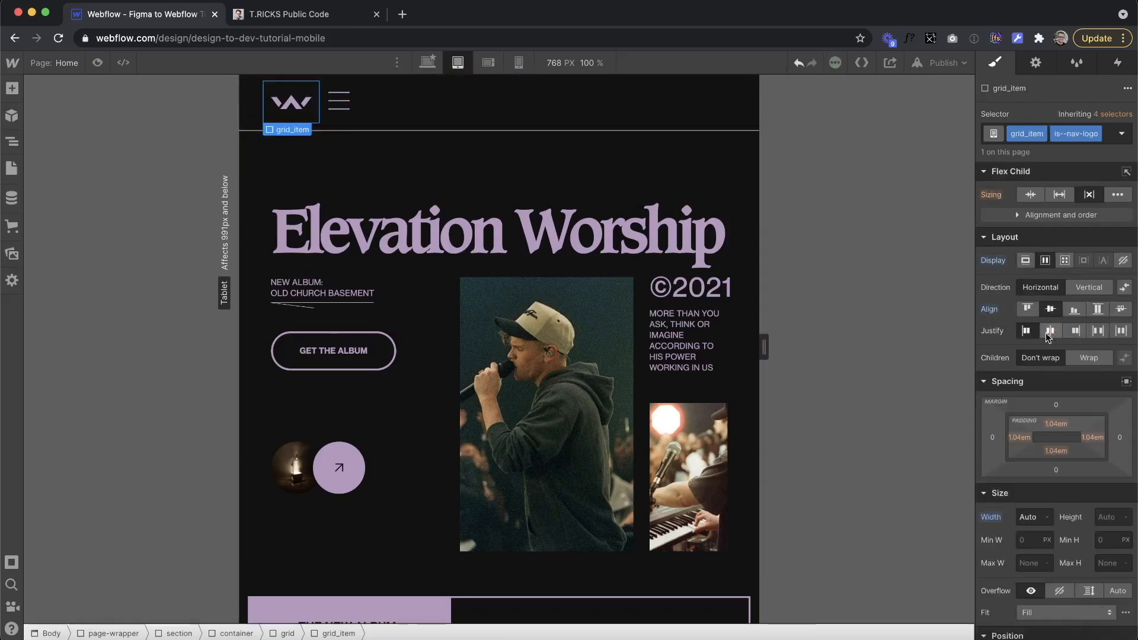
pyautogui.click(1051, 331)
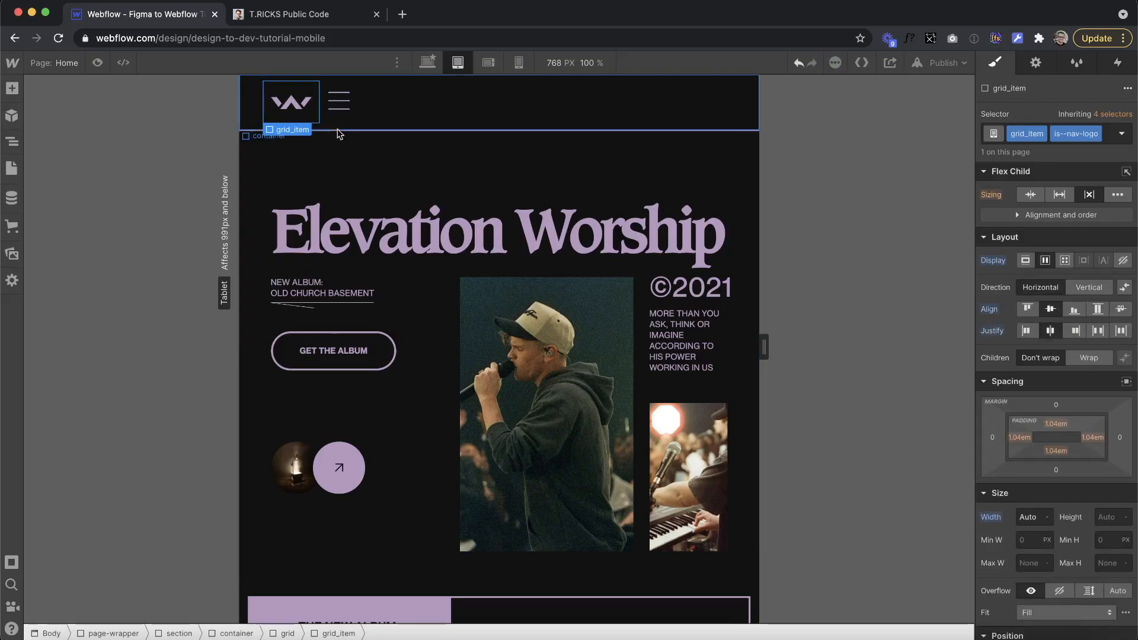
# Step: Add the combo class is--nav to the navbar's grid and justify its children with space between
pyautogui.click(376, 118)
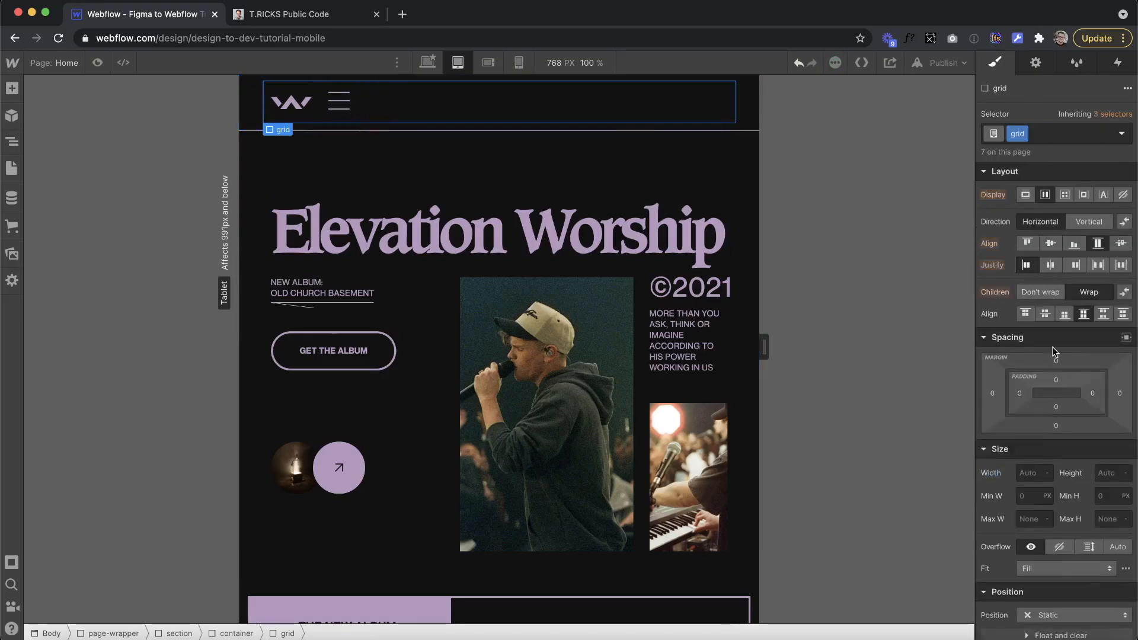
pyautogui.click(1055, 134)
pyautogui.write('is--nav')
pyautogui.press('Return')
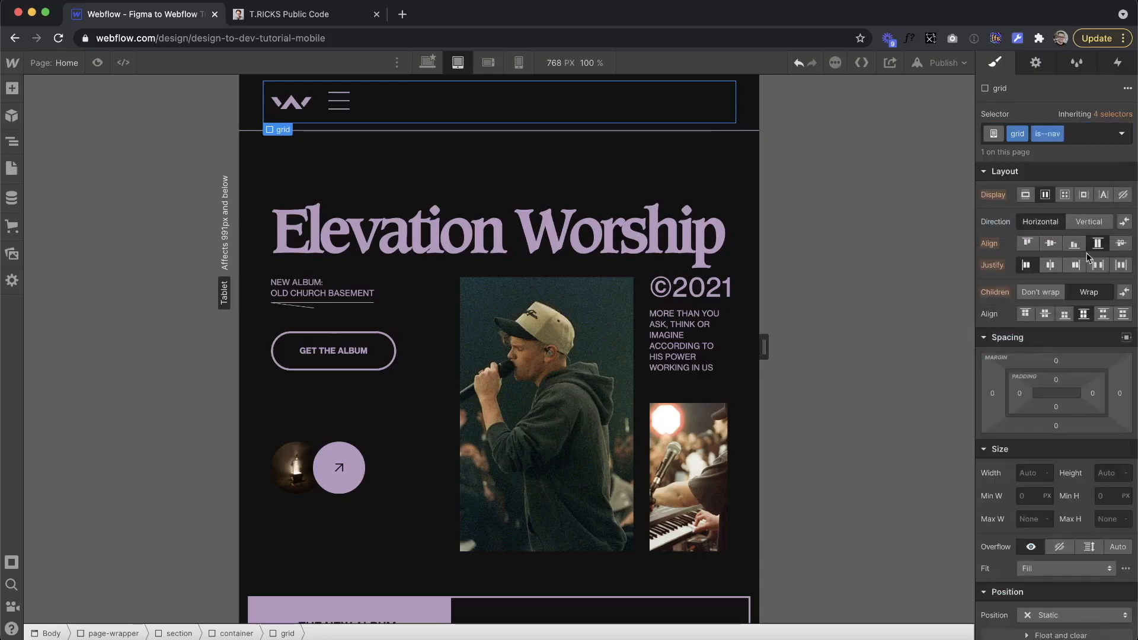
pyautogui.click(1098, 265)
# Step: Check the navbar at the mobile portrait breakpoint with the canvas narrowed to 240 px, and return to the tablet breakpoint
pyautogui.click(717, 101)
pyautogui.click(558, 106)
pyautogui.click(705, 116)
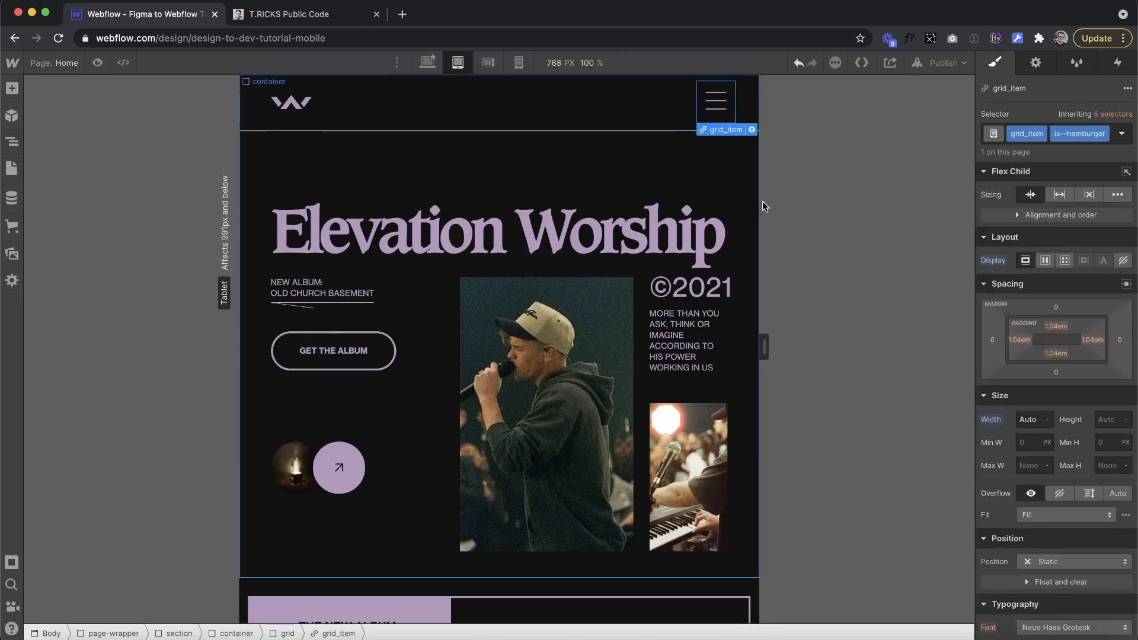
pyautogui.moveTo(764, 348); pyautogui.dragTo(586, 347)
pyautogui.click(519, 63)
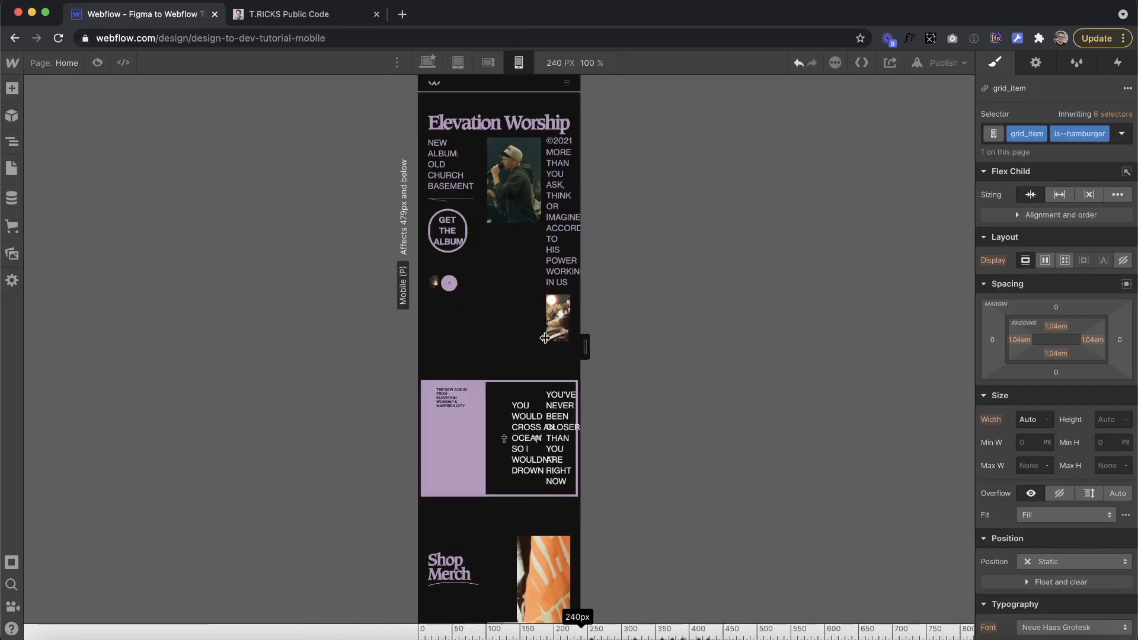
pyautogui.click(458, 63)
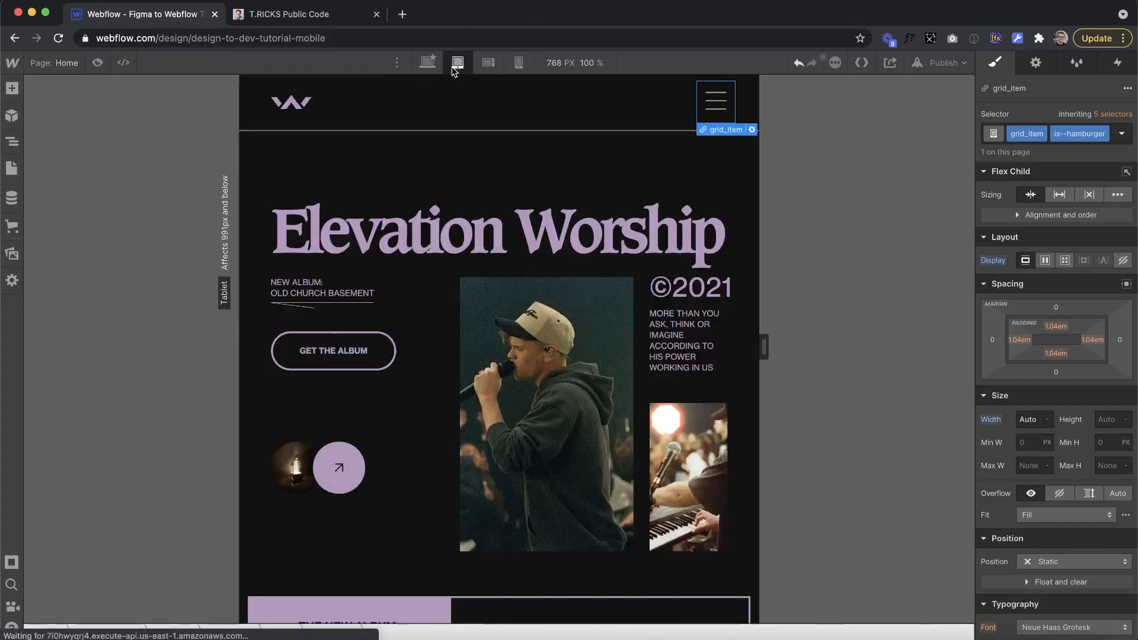
# Step: Set the width of the nav logo image to 52 px
pyautogui.click(289, 106)
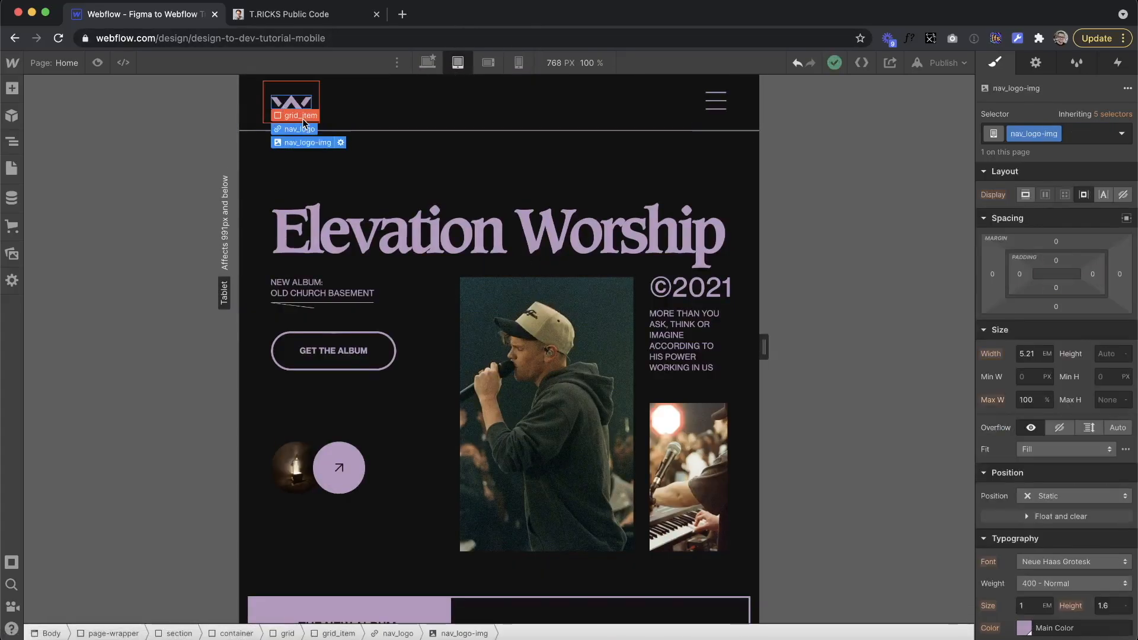
pyautogui.click(315, 90)
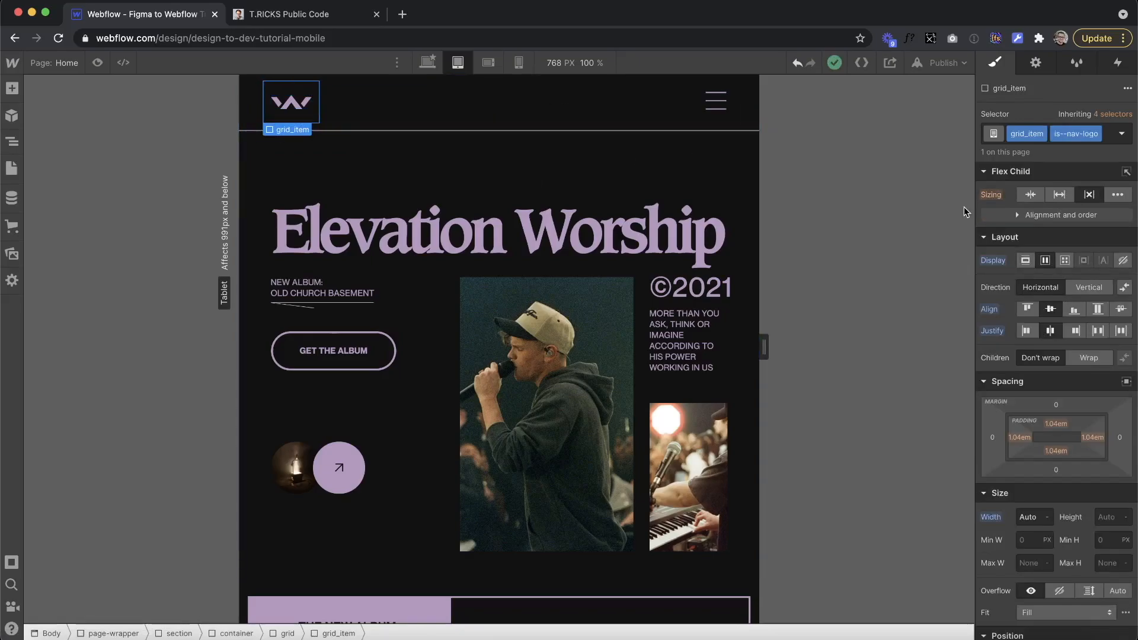
pyautogui.scroll(-5, 1049, 482)
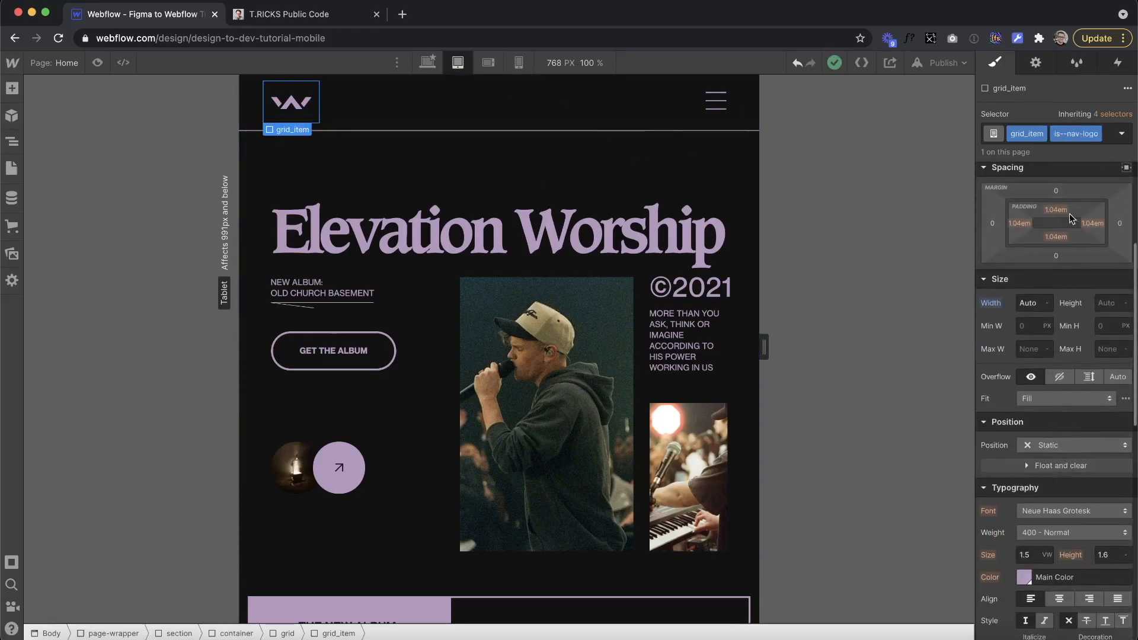
pyautogui.click(291, 102)
pyautogui.scroll(4, 1040, 356)
pyautogui.click(1033, 338)
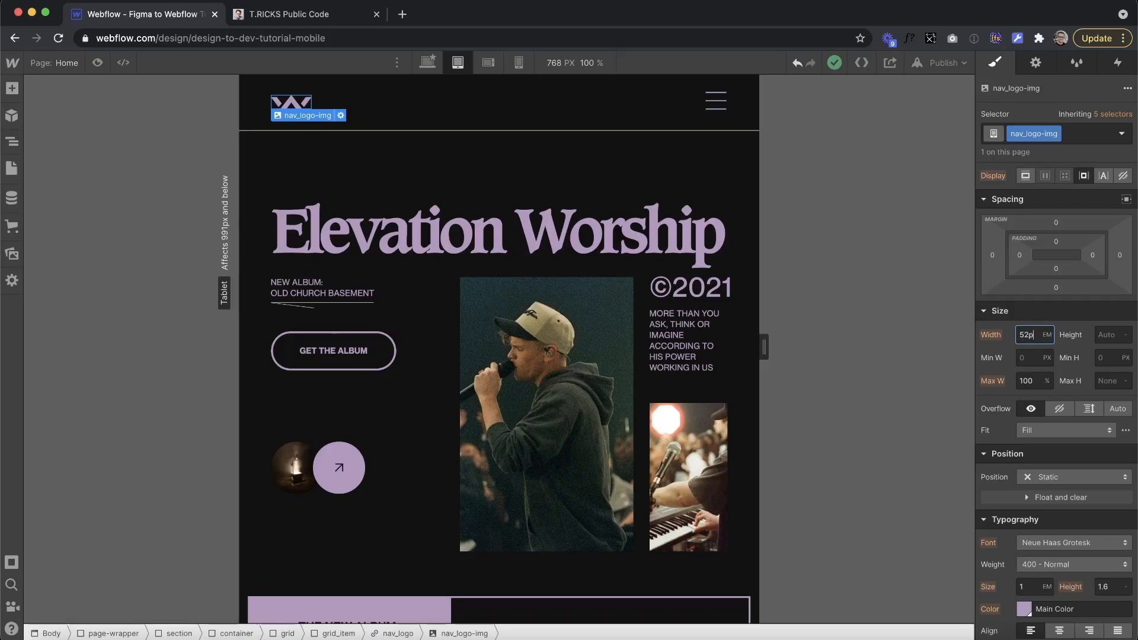
# Step: Set the width of the hamburger icon in the navbar to 30 px
pyautogui.click(716, 101)
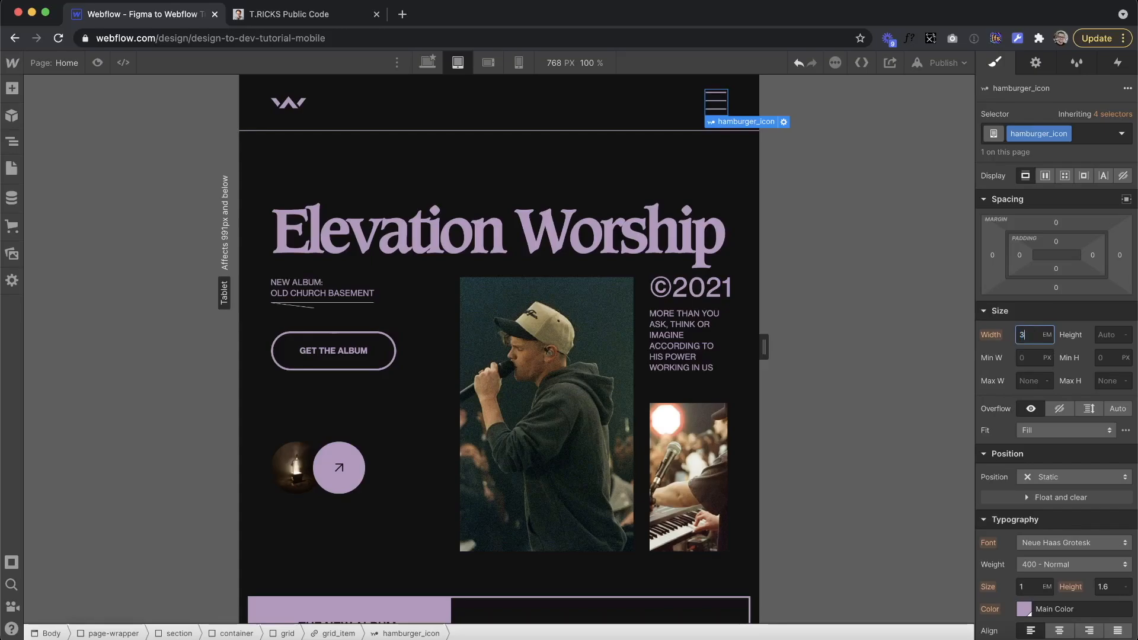
pyautogui.press('Return')
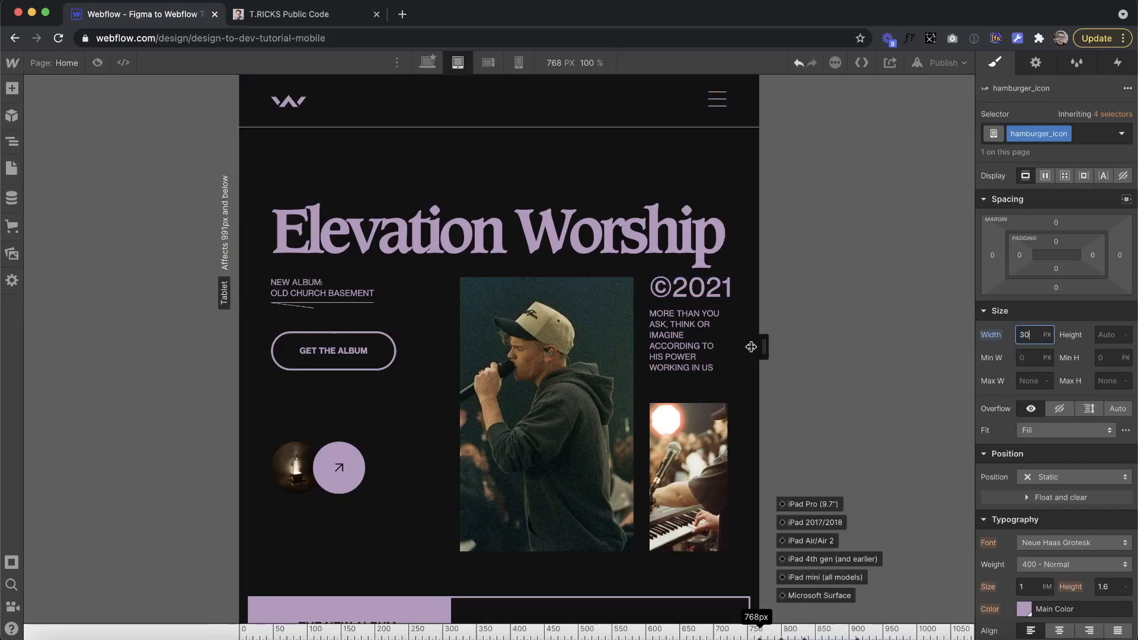
pyautogui.moveTo(751, 347)
pyautogui.mouseDown()
pyautogui.moveTo(877, 347)
pyautogui.moveTo(759, 347)
pyautogui.mouseUp()
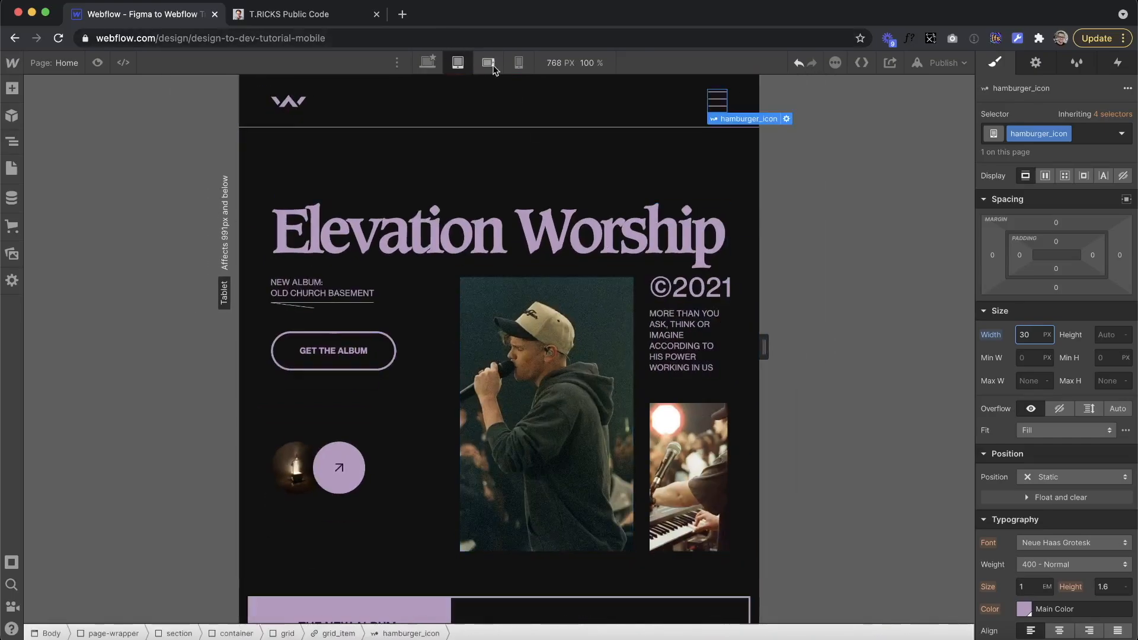
# Step: Review the resized logo and hamburger icon on a 240 px wide mobile portrait canvas, and go back to tablet
pyautogui.click(519, 63)
pyautogui.moveTo(609, 347); pyautogui.dragTo(569, 339)
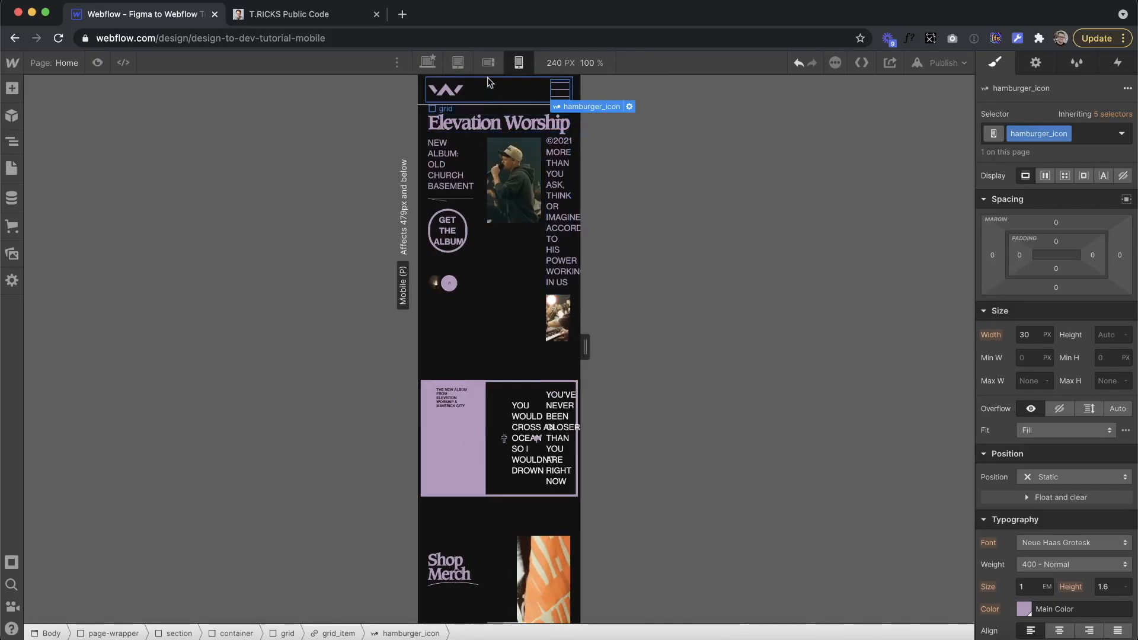
pyautogui.click(458, 62)
pyautogui.click(419, 235)
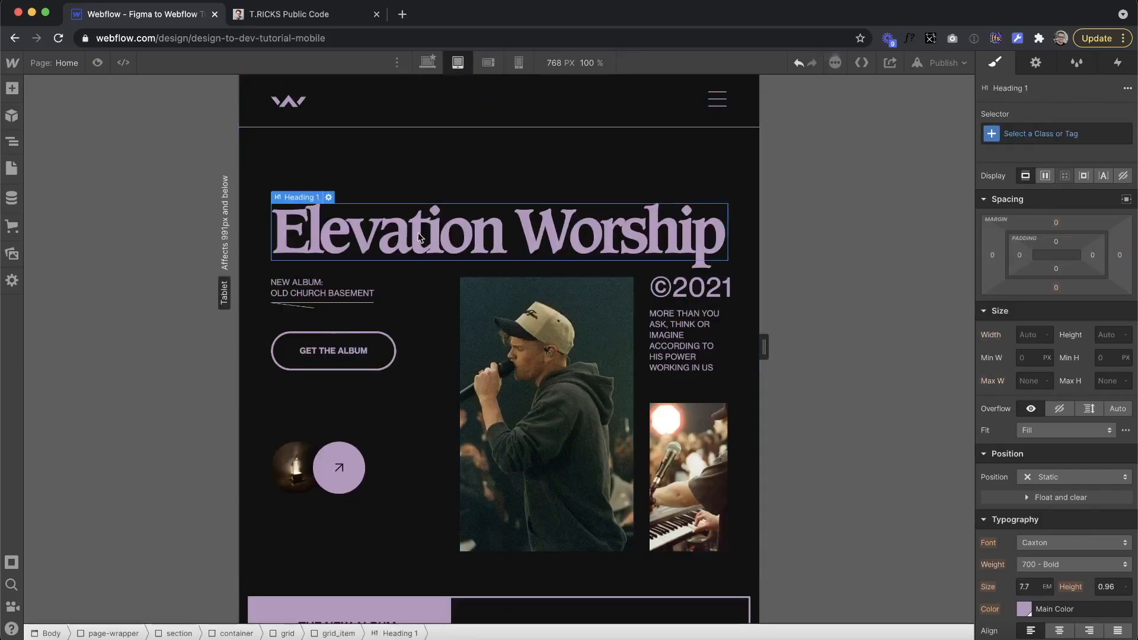
pyautogui.click(415, 369)
pyautogui.click(373, 357)
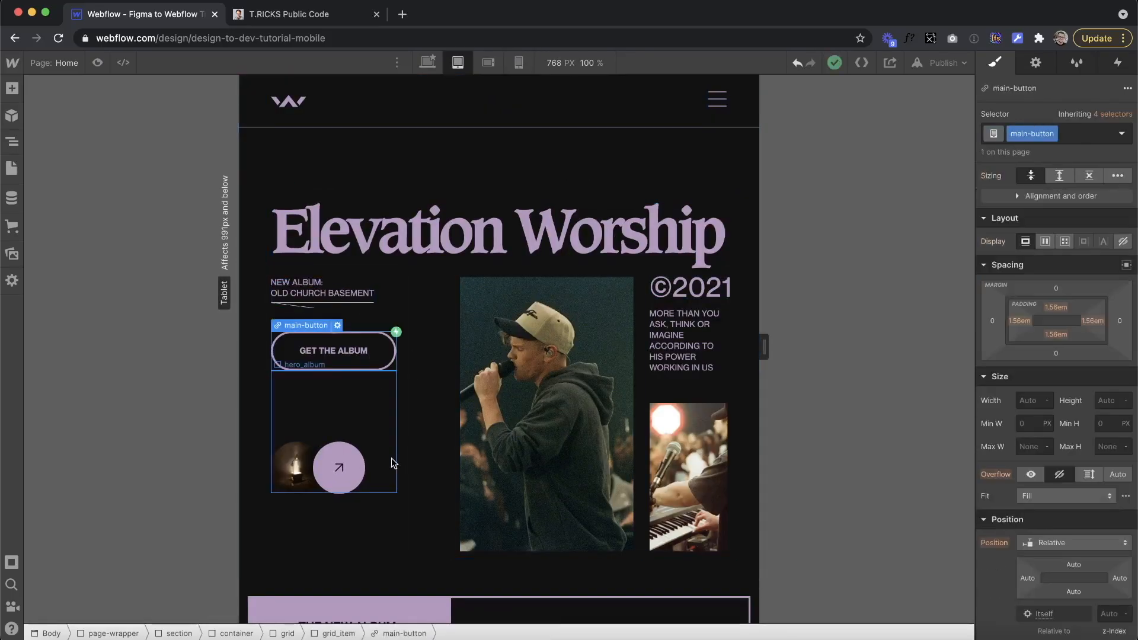
# Step: Set the width of the banner_item blocks in the album banner to 100%
pyautogui.scroll(-5, 663, 382)
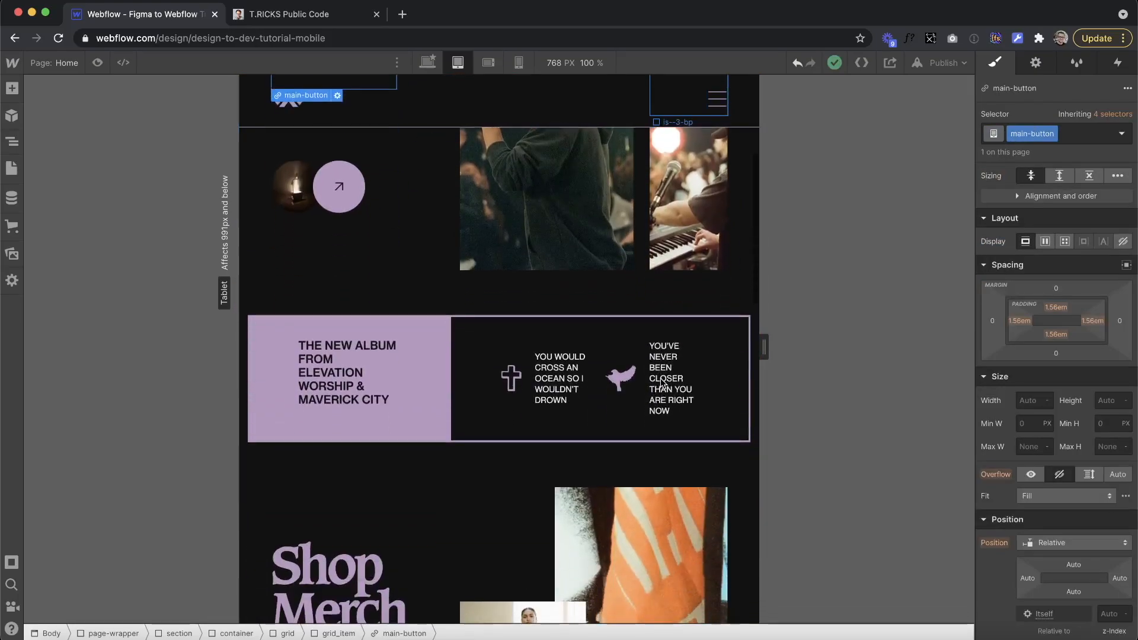
pyautogui.scroll(-2, 551, 349)
pyautogui.click(517, 344)
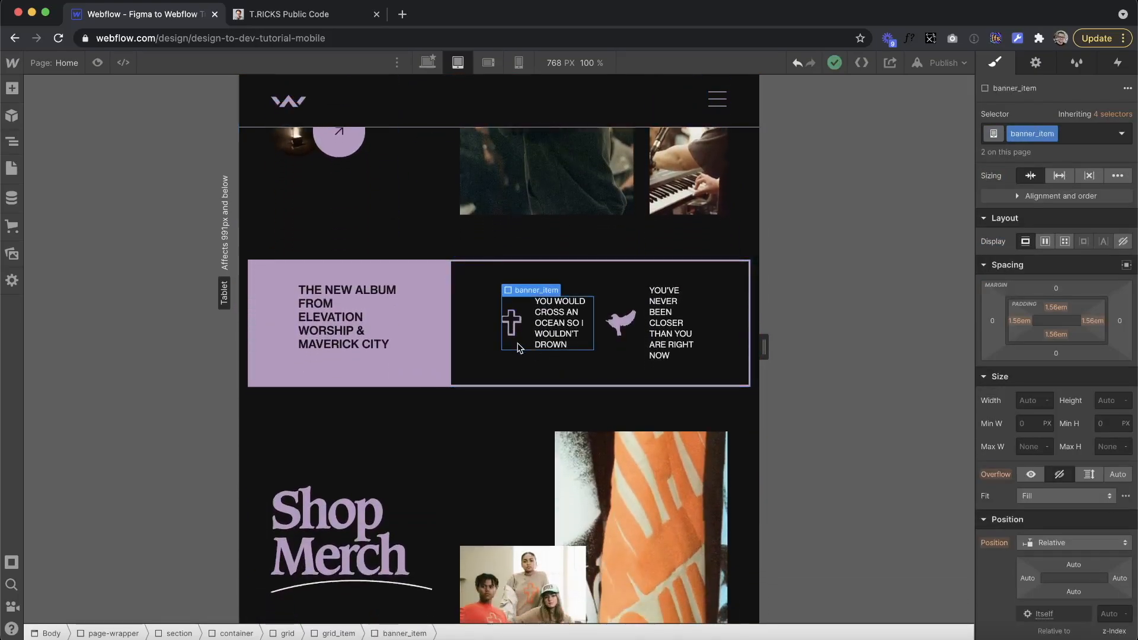
pyautogui.write('100')
pyautogui.press('Return')
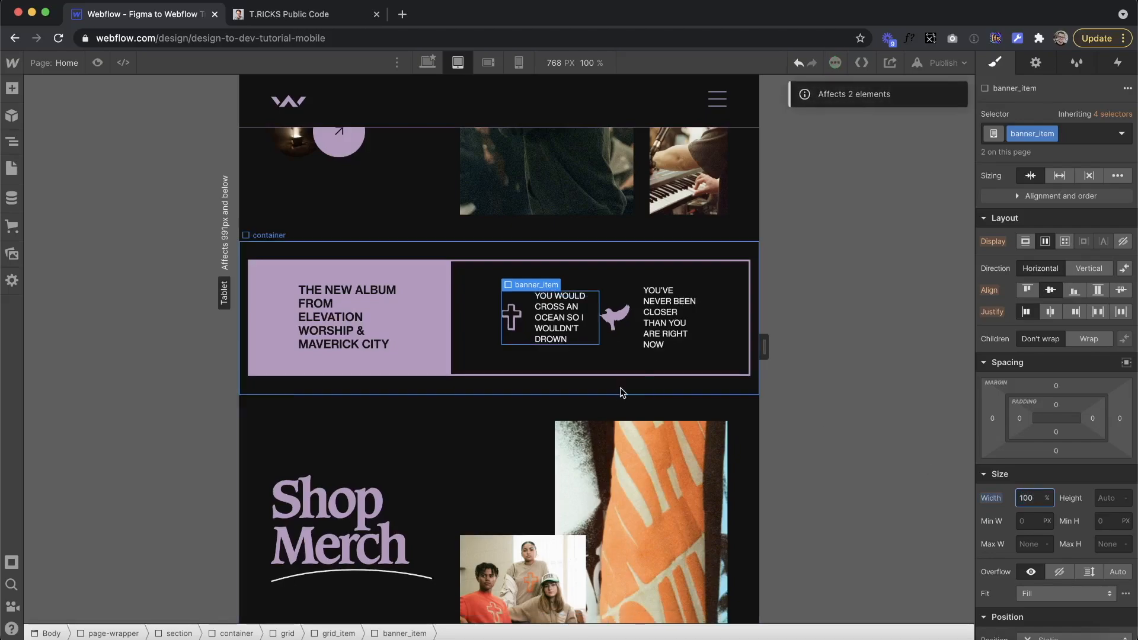
# Step: Stack the items in the banner's black block with a vertical flex direction, aligned and justified to the center
pyautogui.click(692, 364)
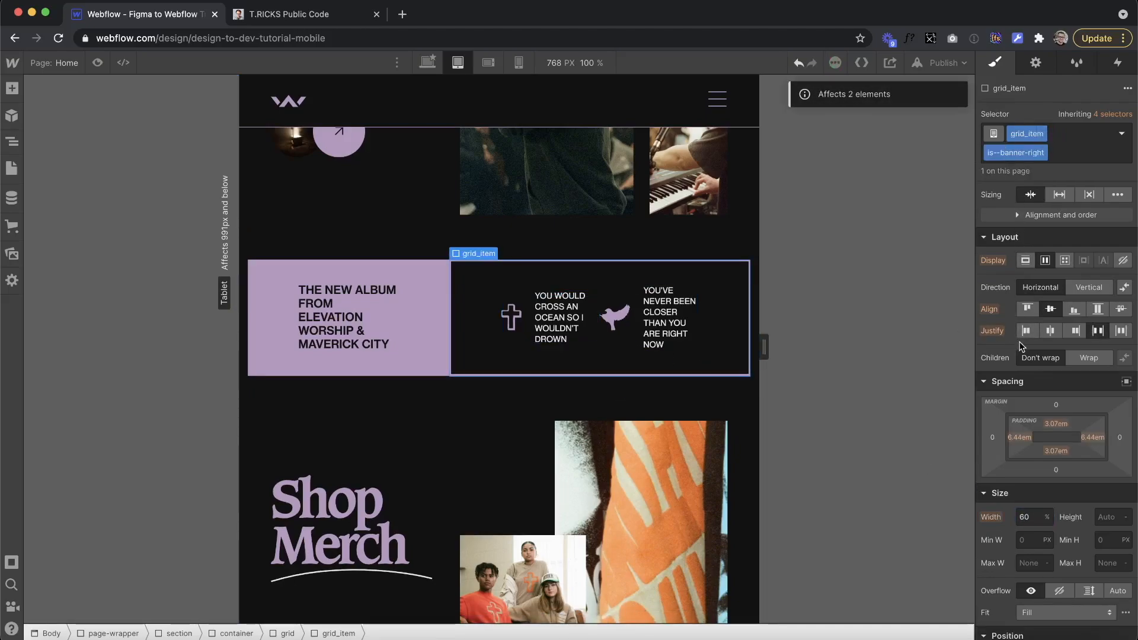
pyautogui.click(1088, 306)
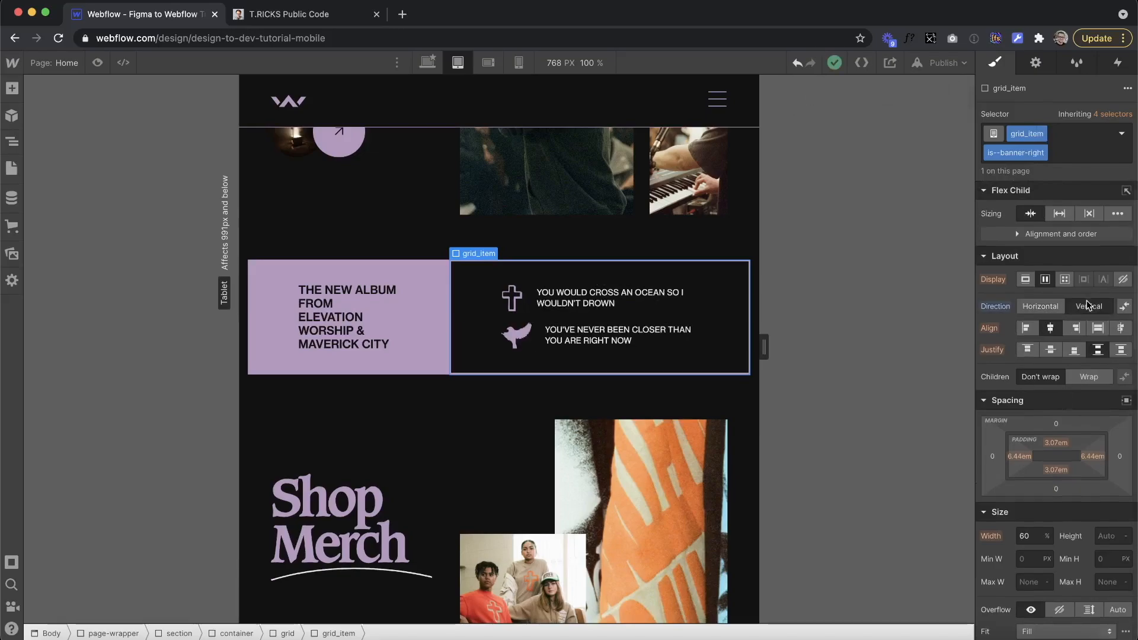
pyautogui.click(1052, 350)
pyautogui.click(1027, 329)
pyautogui.click(1051, 328)
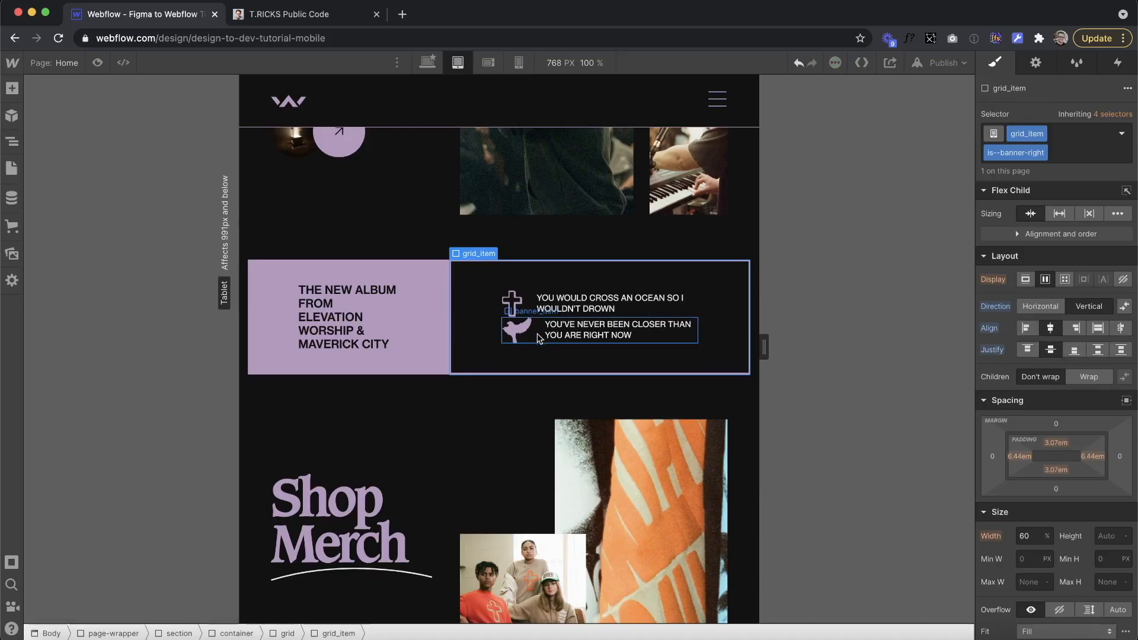
# Step: Give the banner item with the cross the combo class is--first and a bottom margin of 17
pyautogui.click(551, 314)
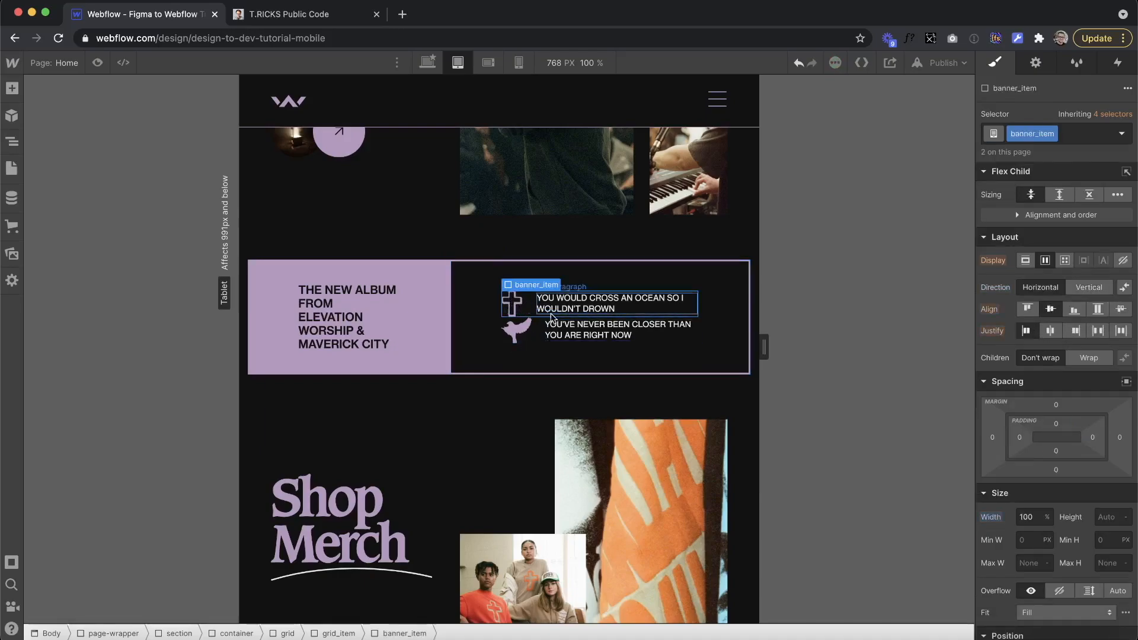
pyautogui.click(1074, 133)
pyautogui.write('is--')
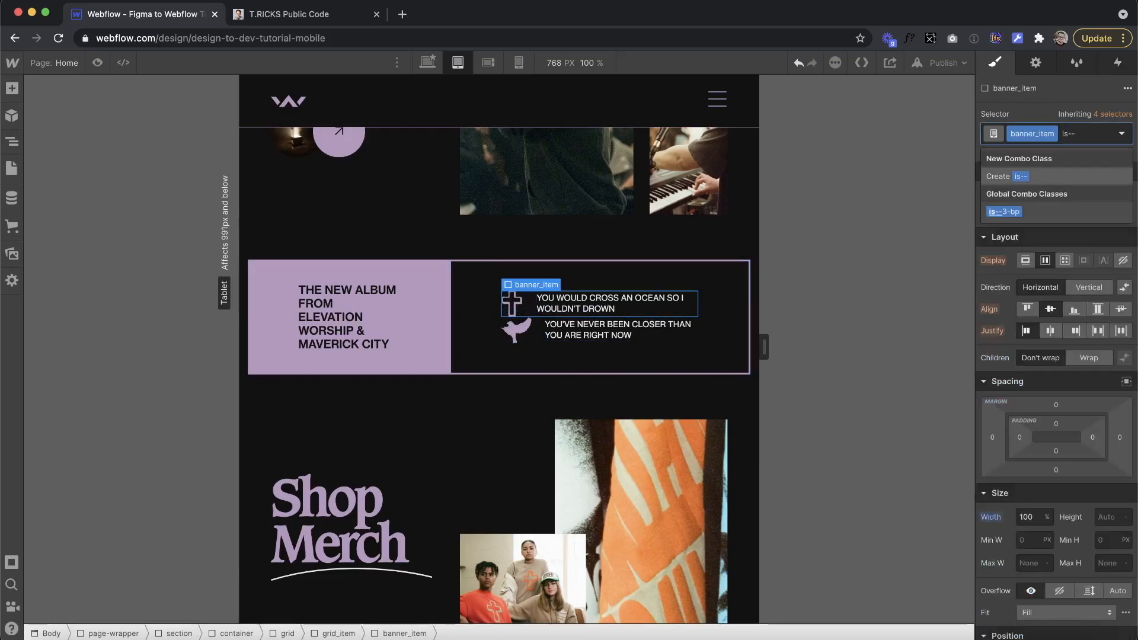
pyautogui.write('first')
pyautogui.press('Return')
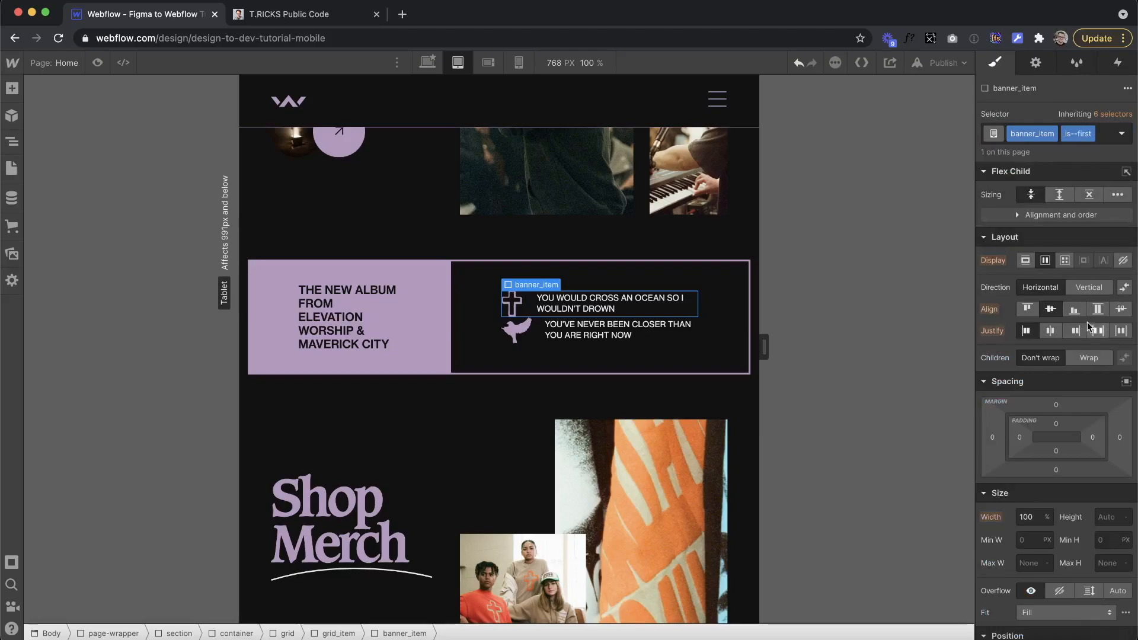
pyautogui.moveTo(1055, 470); pyautogui.dragTo(1056, 486)
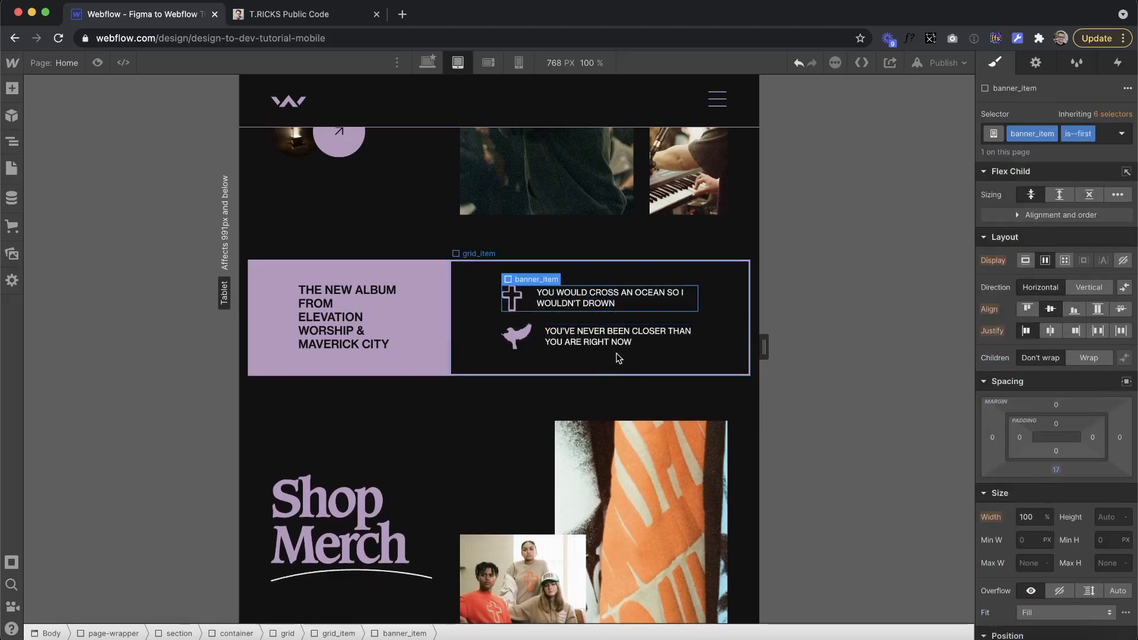
# Step: Set the flex sizing of the banner icons so they neither shrink nor grow
pyautogui.click(539, 363)
pyautogui.click(536, 342)
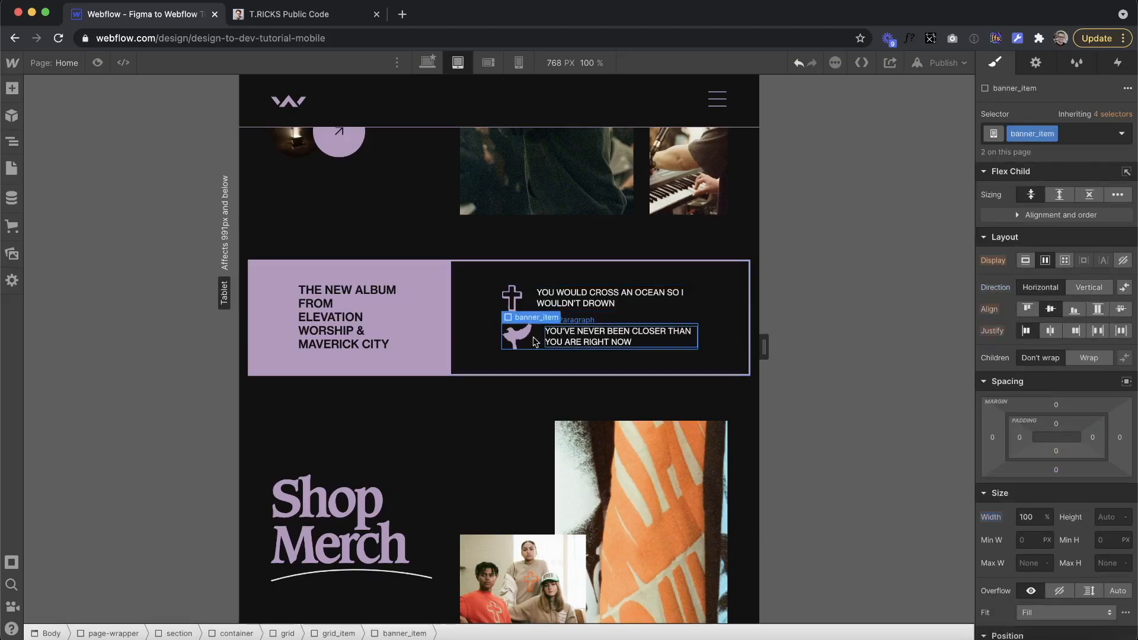
pyautogui.click(507, 299)
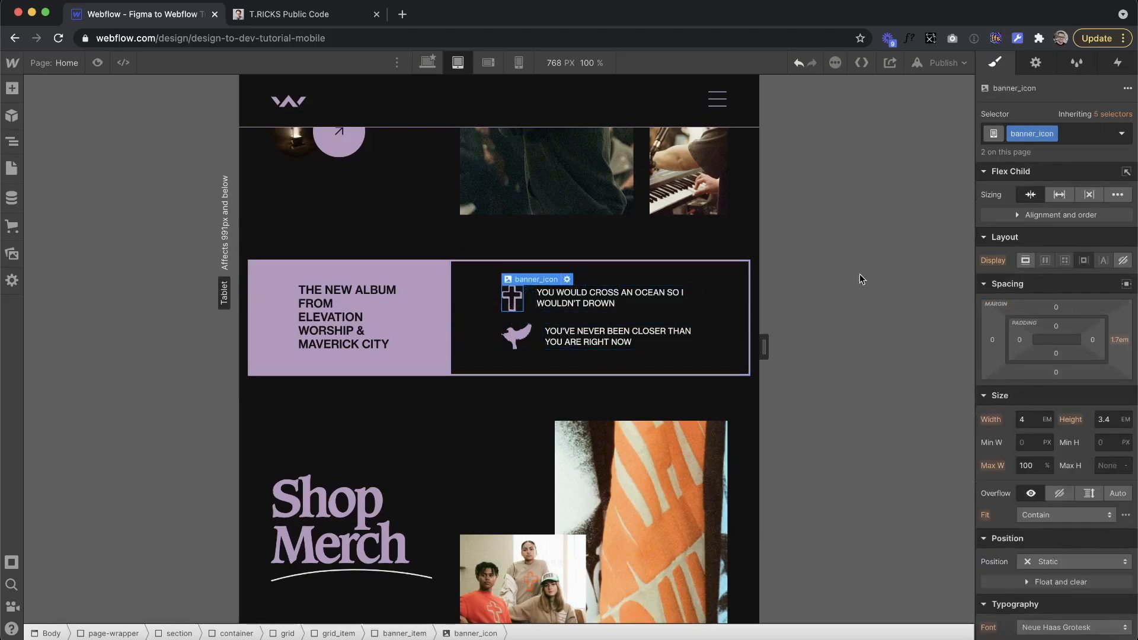
pyautogui.click(1092, 196)
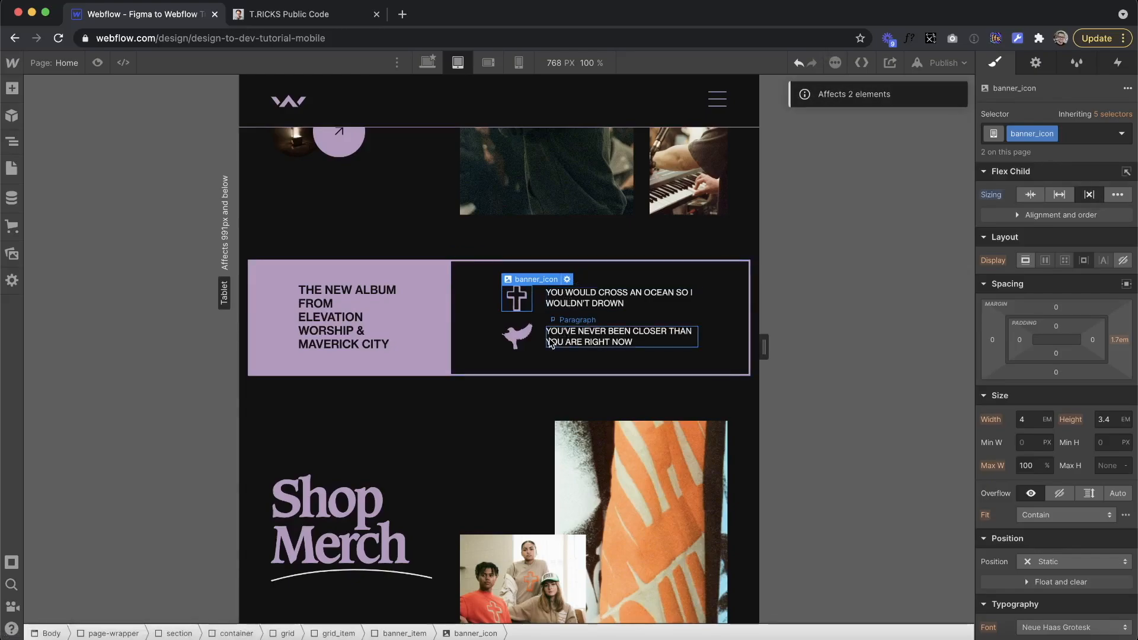
# Step: Set the left and right padding of the banner's purple grid item to 2.84em and copy the value
pyautogui.click(374, 338)
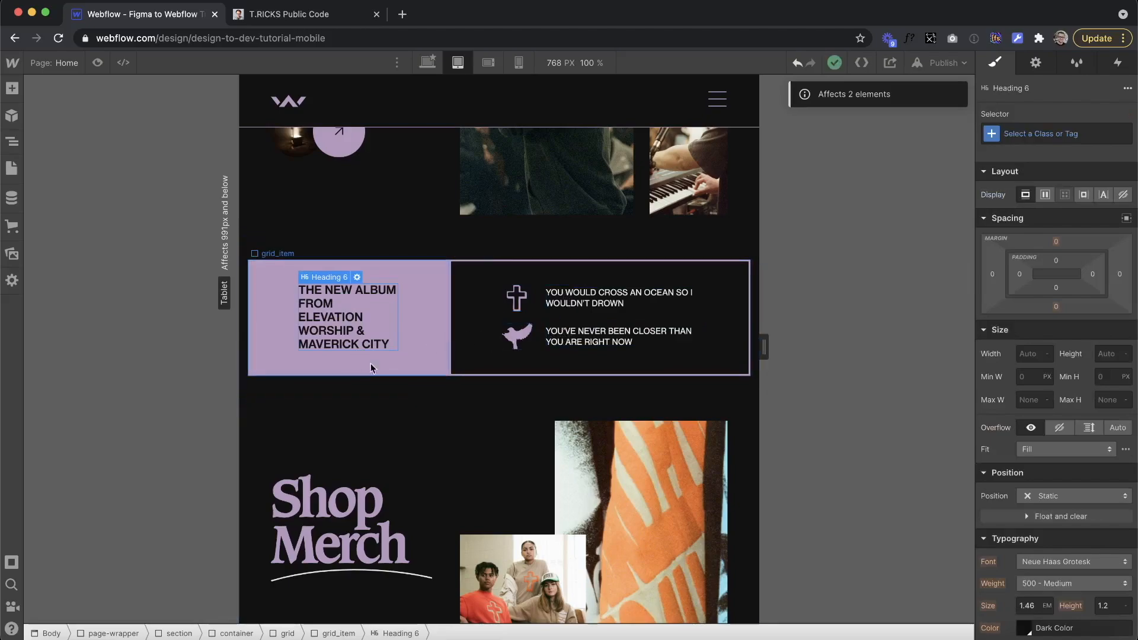
pyautogui.click(410, 347)
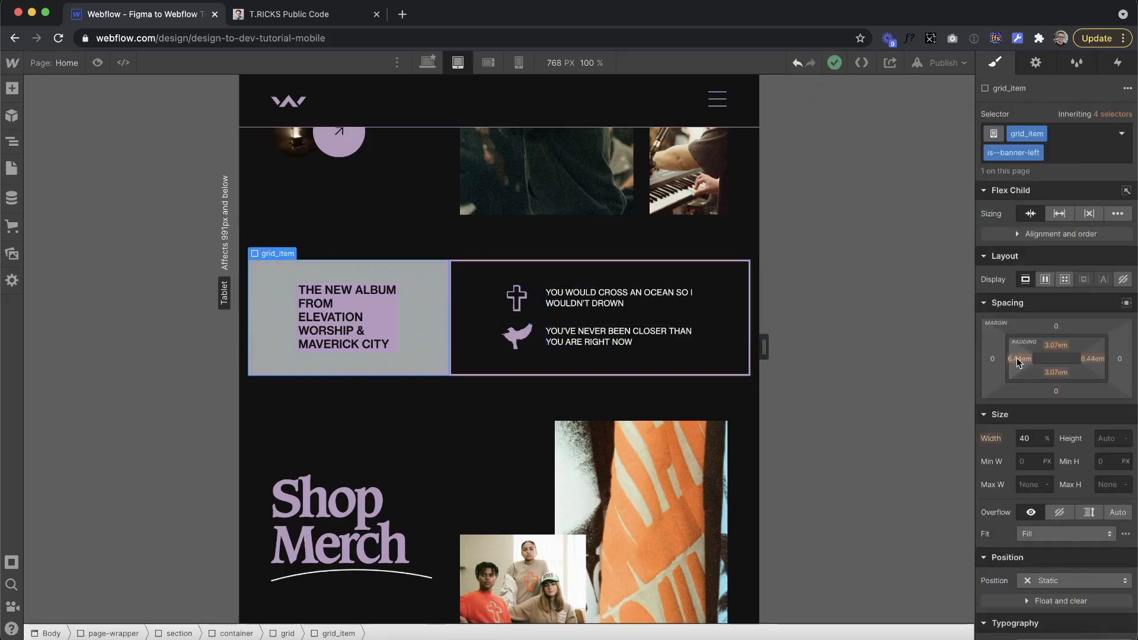
pyautogui.moveTo(1018, 358); pyautogui.dragTo(995, 359)
pyautogui.click(1014, 362)
pyautogui.press('super+c')
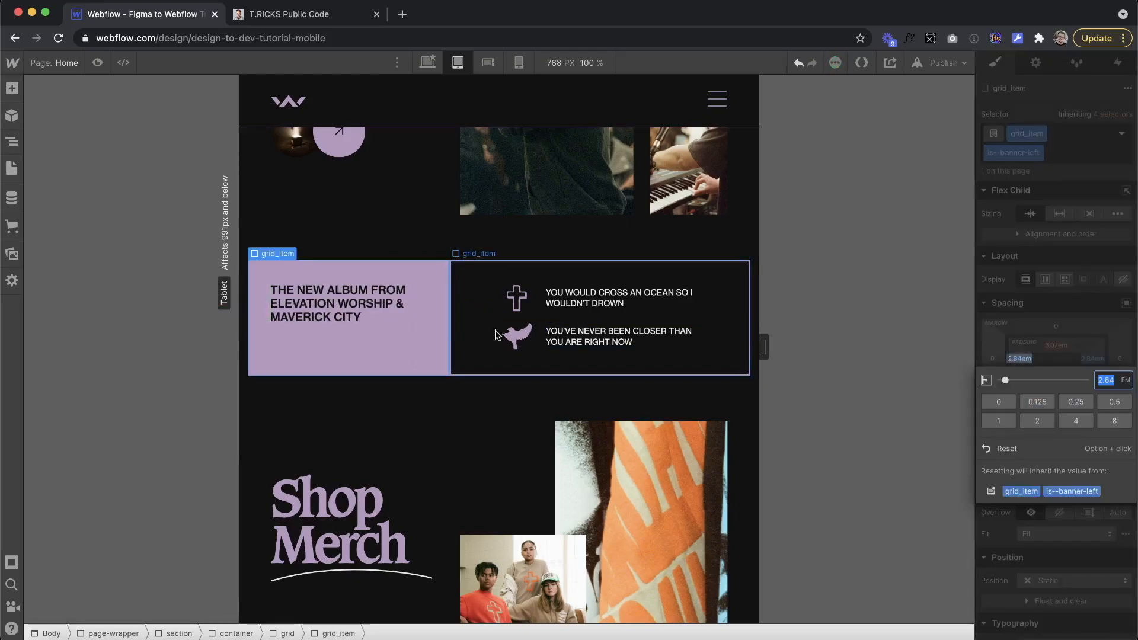
# Step: Apply the copied 2.84em as left and right padding on the banner's black grid item
pyautogui.click(472, 304)
pyautogui.click(1018, 456)
pyautogui.press('super+v')
pyautogui.press('Return')
pyautogui.click(1092, 457)
pyautogui.press('super+v')
pyautogui.press('Return')
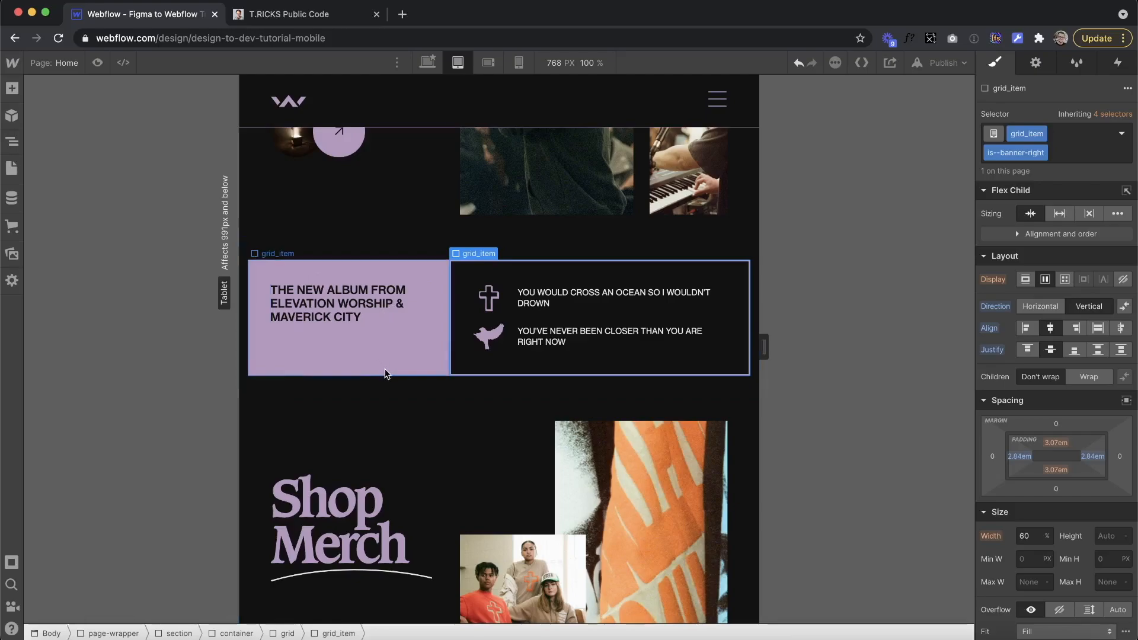
# Step: Make the banner's purple grid item a horizontal flex container with its content aligned to the center
pyautogui.click(394, 368)
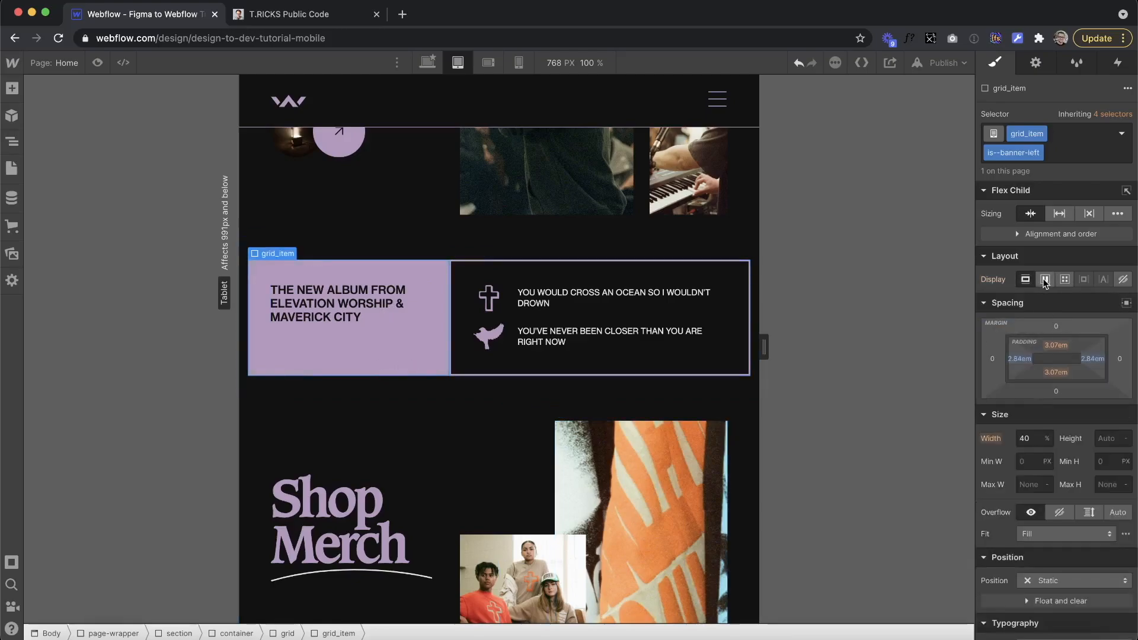
pyautogui.click(1045, 279)
pyautogui.click(1051, 328)
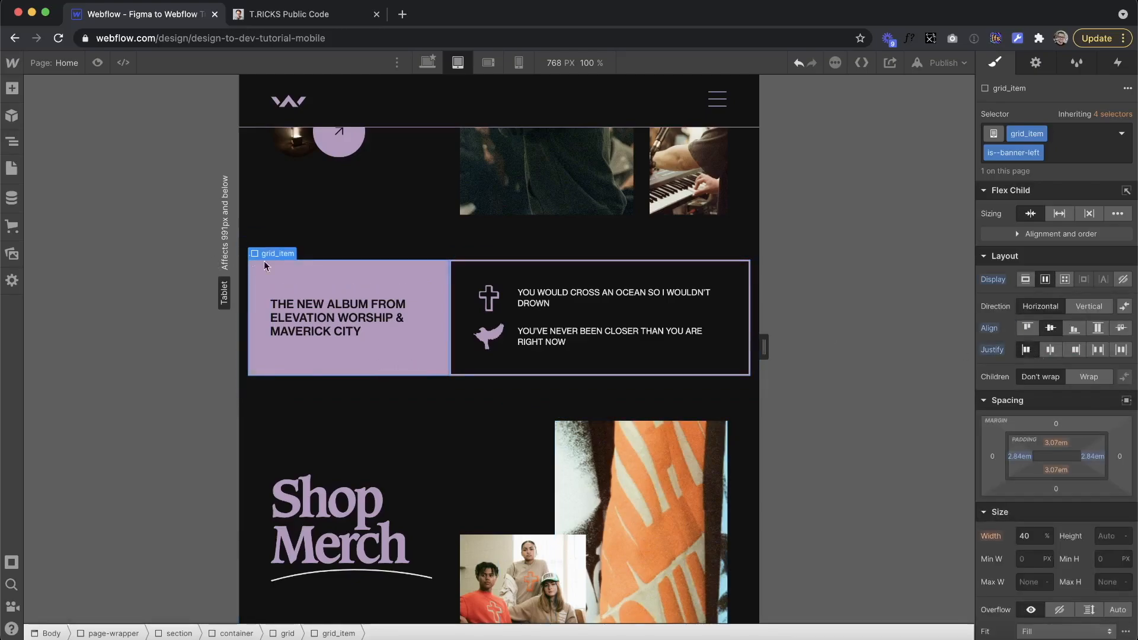
# Step: Set the width of the is--merch-column grid around the Shop Merch heading and category links to 100%
pyautogui.click(414, 420)
pyautogui.scroll(-4, 540, 470)
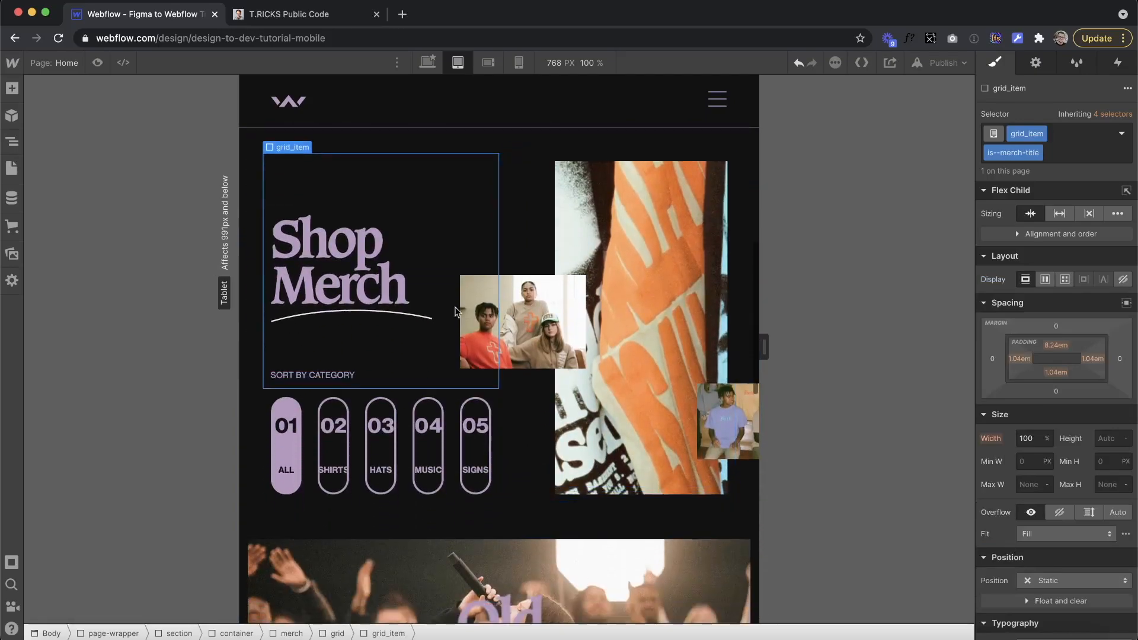
pyautogui.scroll(1, 464, 317)
pyautogui.press('Up')
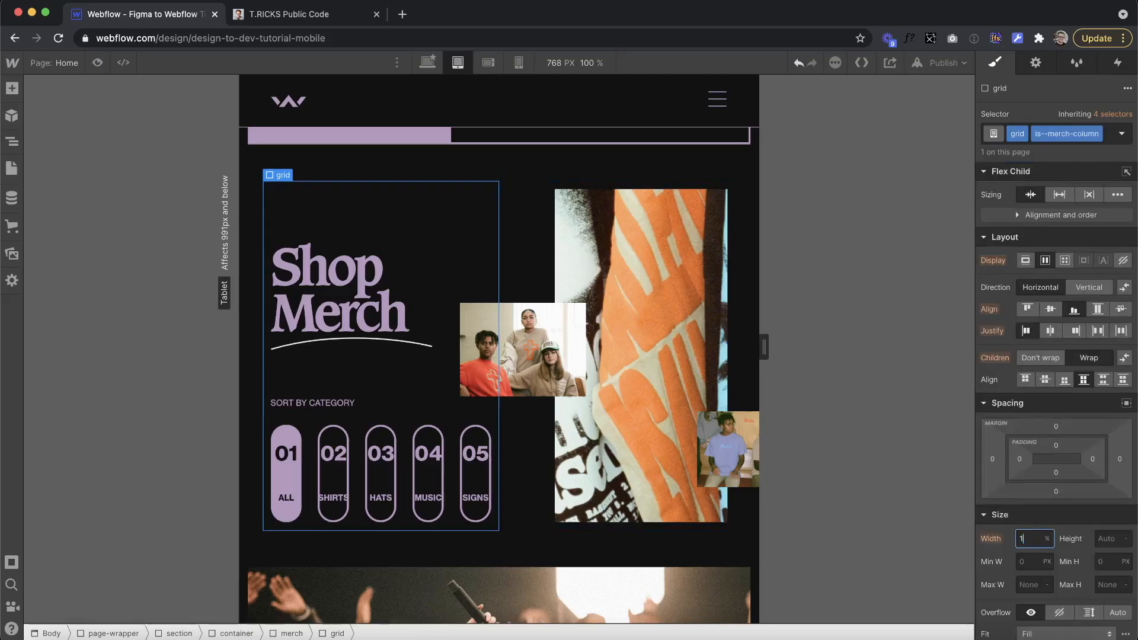
pyautogui.write('1000')
pyautogui.press('Return')
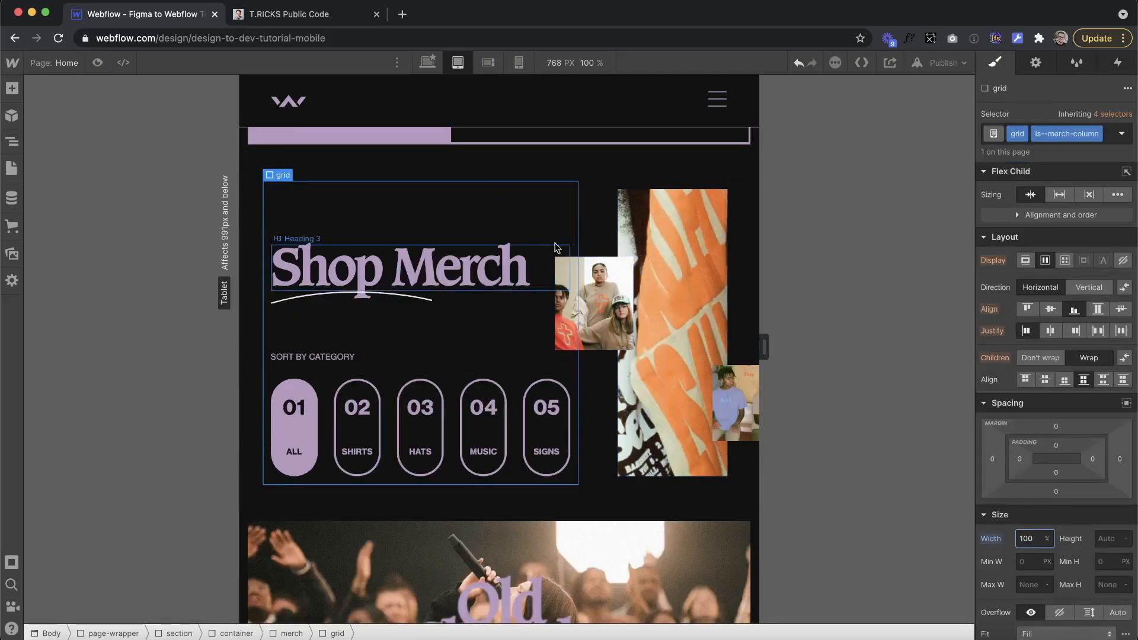
pyautogui.press('Up')
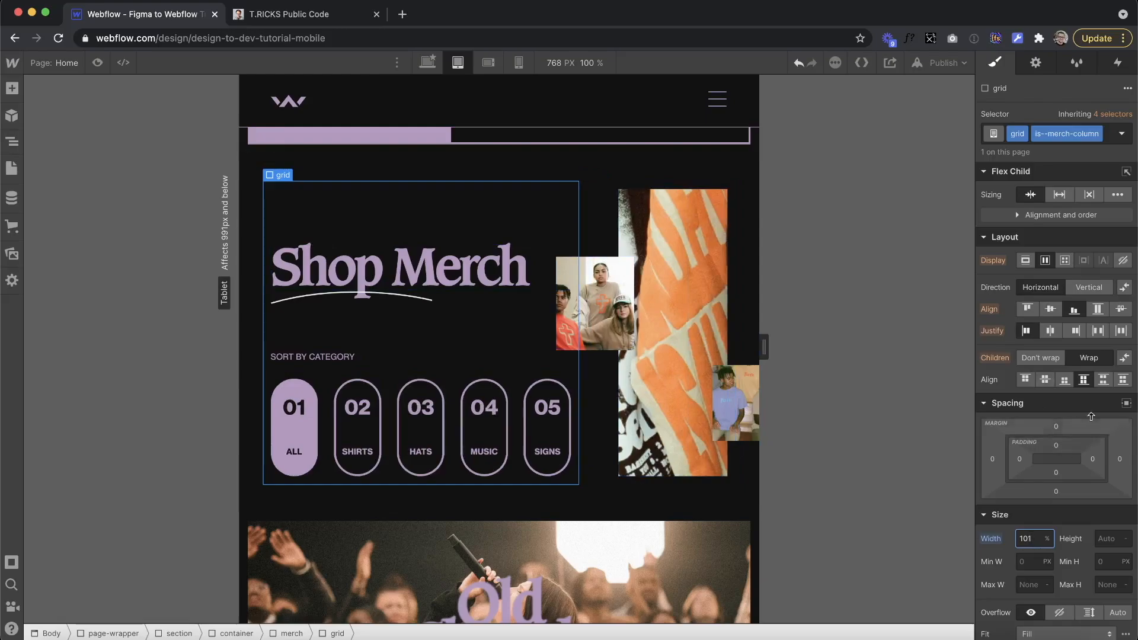
pyautogui.press('Down')
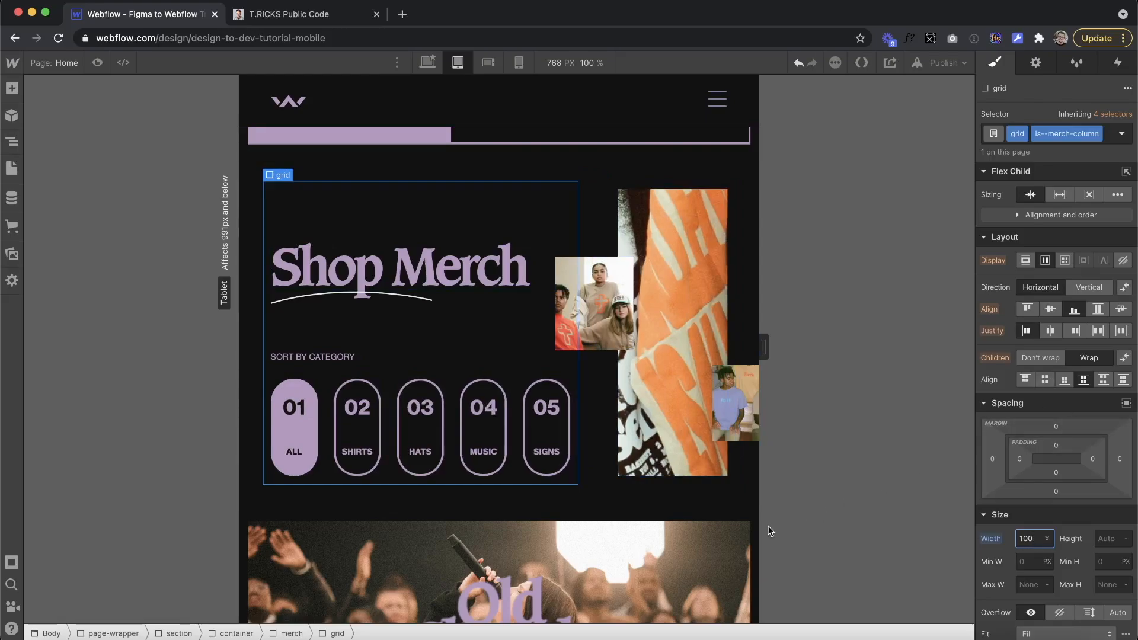
# Step: Switch the merch block to a vertical flex direction and set the is--merch-column2 grid's width to 100%
pyautogui.click(291, 633)
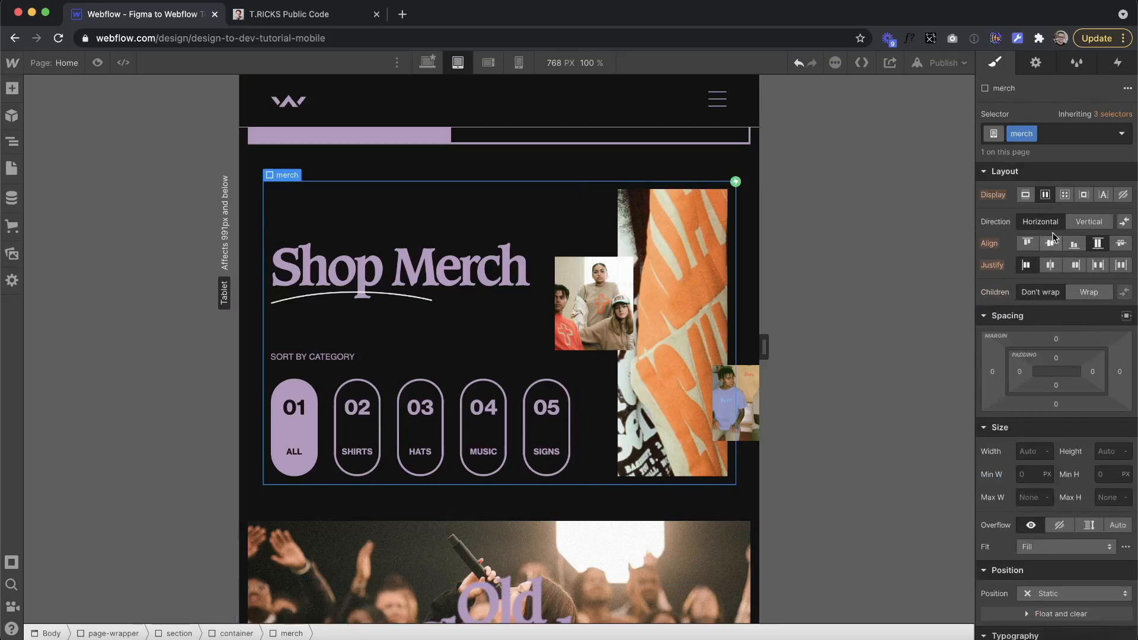
pyautogui.click(1091, 222)
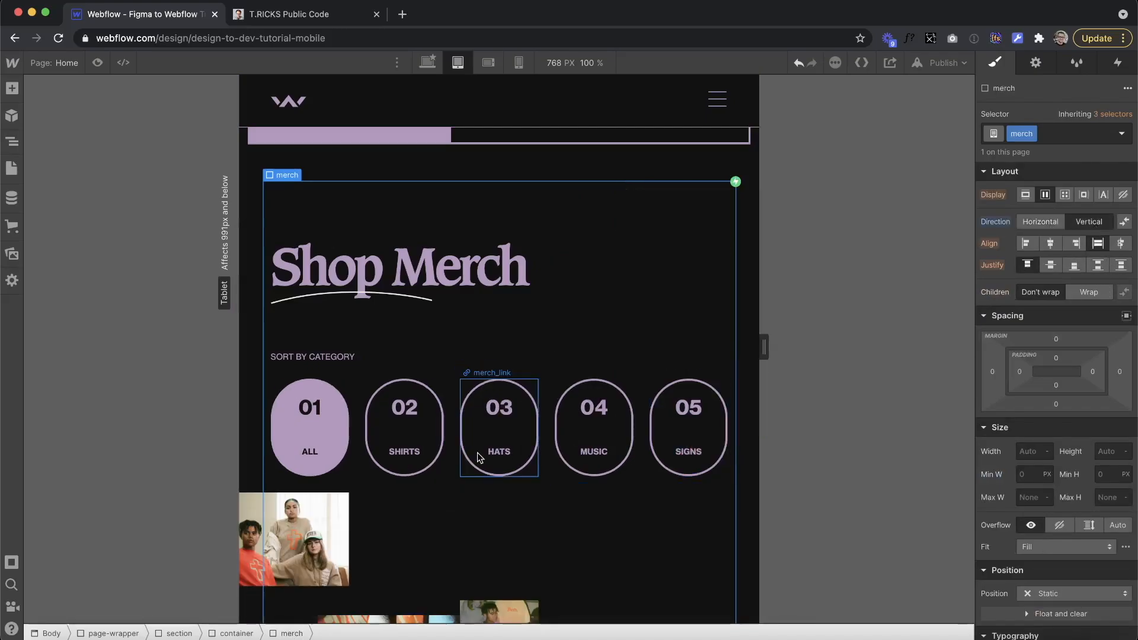
pyautogui.scroll(-3, 479, 456)
pyautogui.click(488, 409)
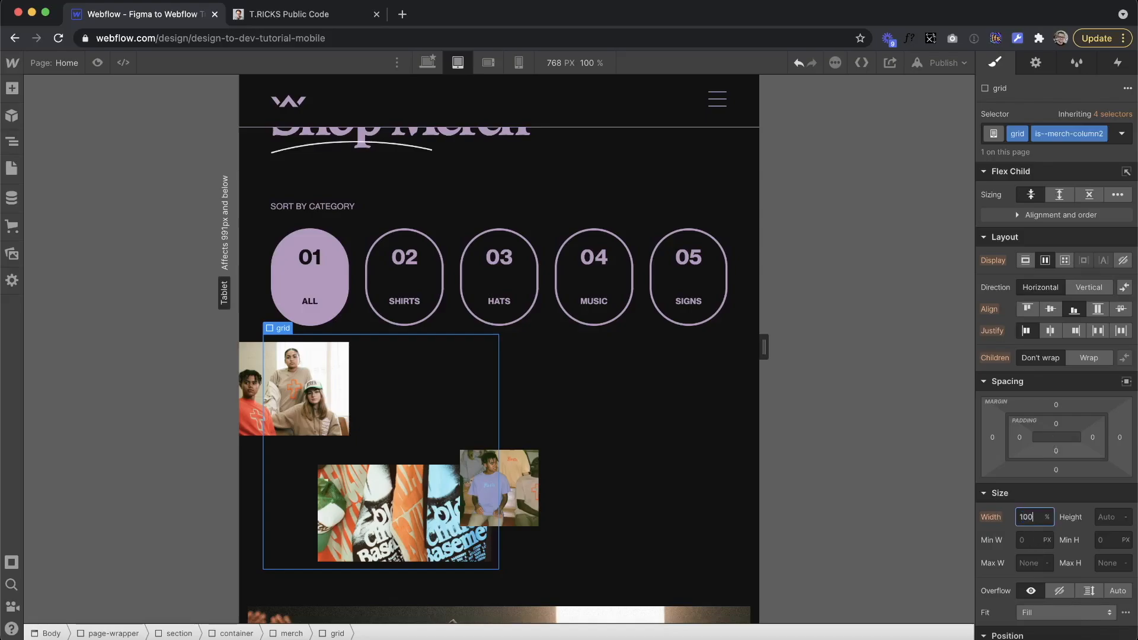
pyautogui.press('Return')
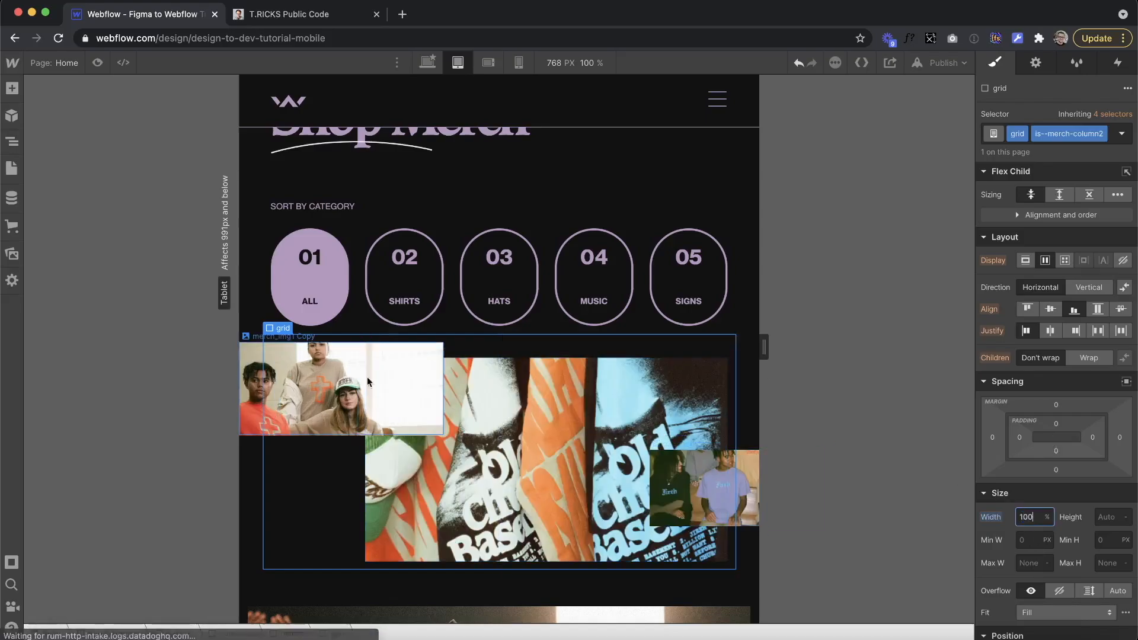
# Step: Set the height of the large merch_img2 image to 48em and check it at narrower canvas widths
pyautogui.click(445, 380)
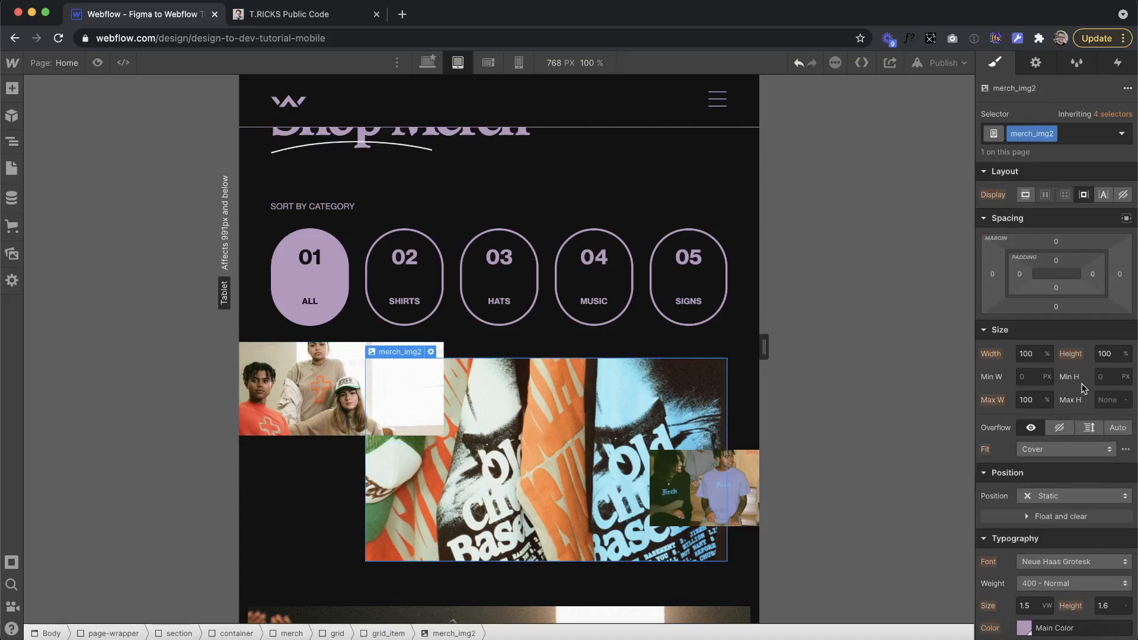
pyautogui.write('30em')
pyautogui.press('Return')
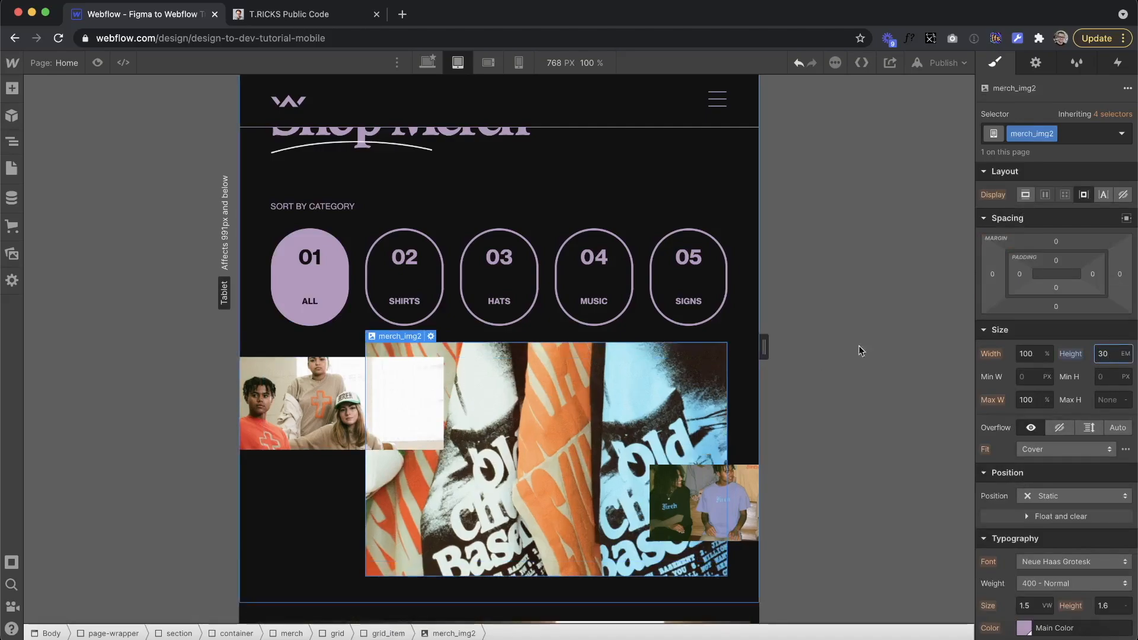
pyautogui.scroll(2, 501, 308)
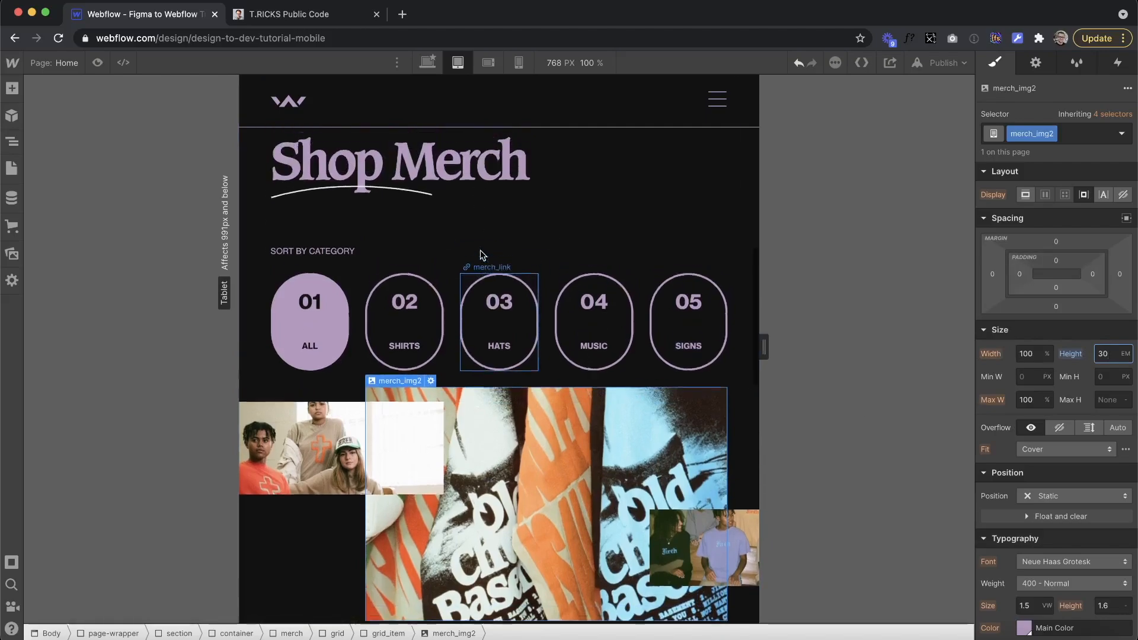
pyautogui.scroll(-4, 508, 322)
pyautogui.press('Up')
pyautogui.press('Up')
pyautogui.press('Up')
pyautogui.press('Up')
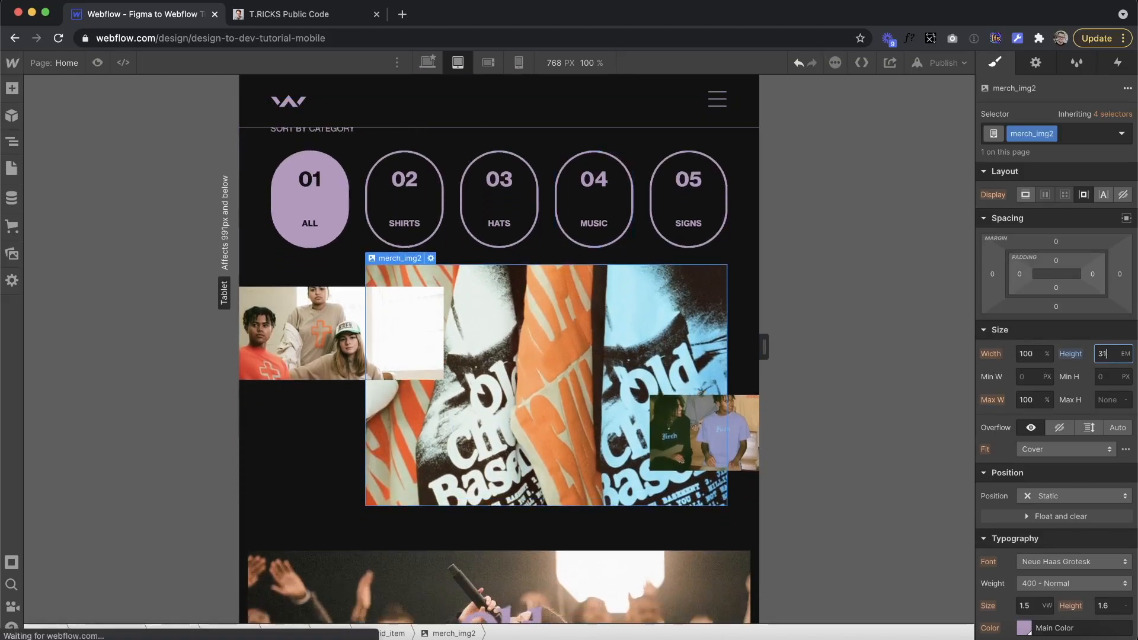
pyautogui.press('Up')
pyautogui.press('Up')
pyautogui.press('Up')
pyautogui.press('Up')
pyautogui.press('Up')
pyautogui.press('Up')
pyautogui.press('Up')
pyautogui.press('Up')
pyautogui.press('Up')
pyautogui.press('Up')
pyautogui.press('Up')
pyautogui.press('Up')
pyautogui.press('Up')
pyautogui.press('Up')
pyautogui.press('Up')
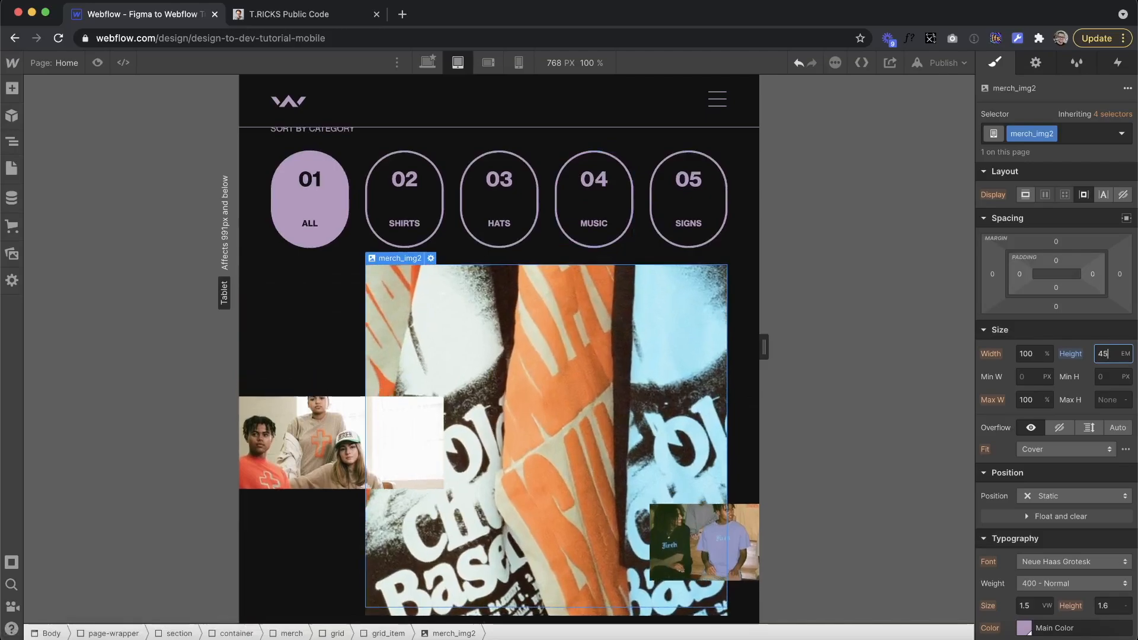
pyautogui.press('Down')
pyautogui.scroll(-3, 440, 262)
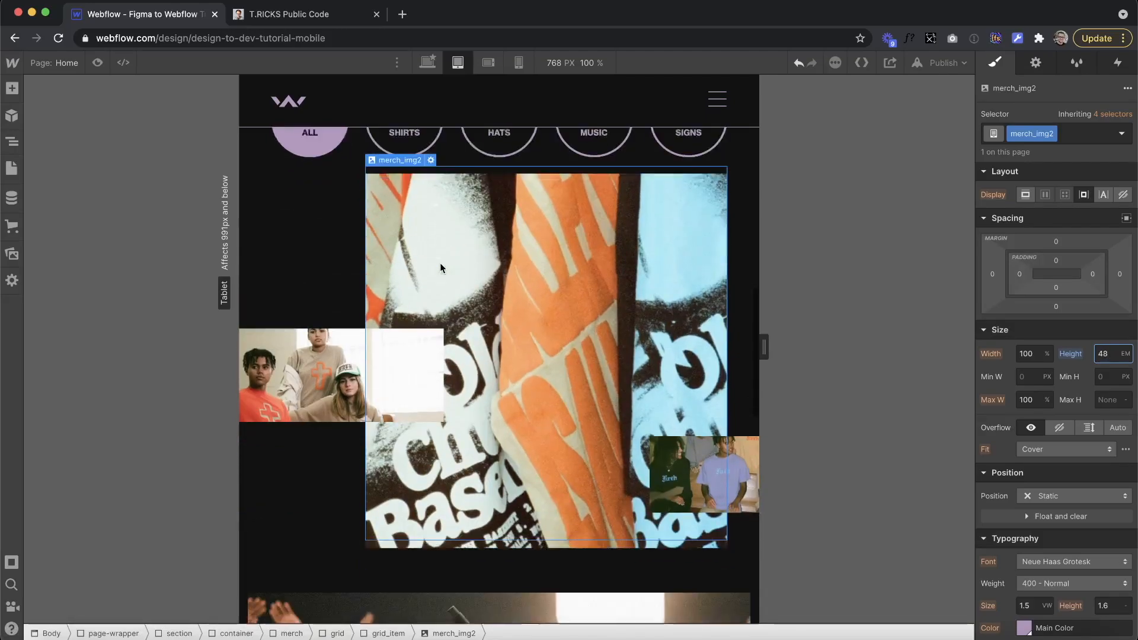
pyautogui.moveTo(766, 340); pyautogui.dragTo(710, 338)
pyautogui.moveTo(780, 341); pyautogui.dragTo(633, 366)
pyautogui.moveTo(544, 362); pyautogui.dragTo(537, 362)
# Step: Set the right margin of the is--merch-img1 grid item, which holds the group photo, to -40%
pyautogui.click(393, 374)
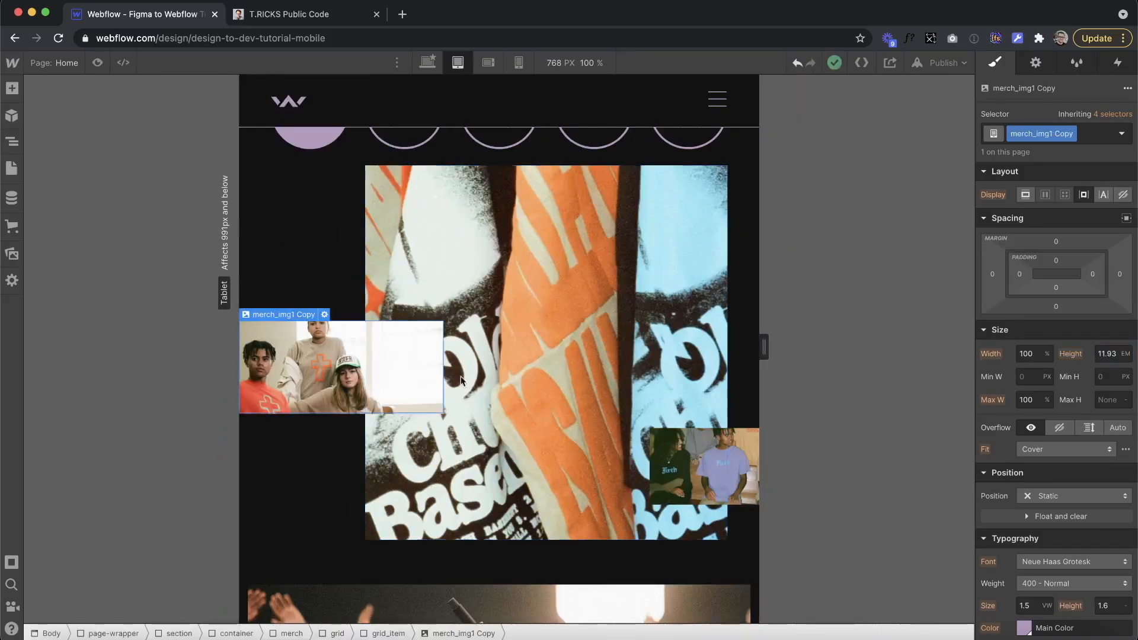
pyautogui.press('Up')
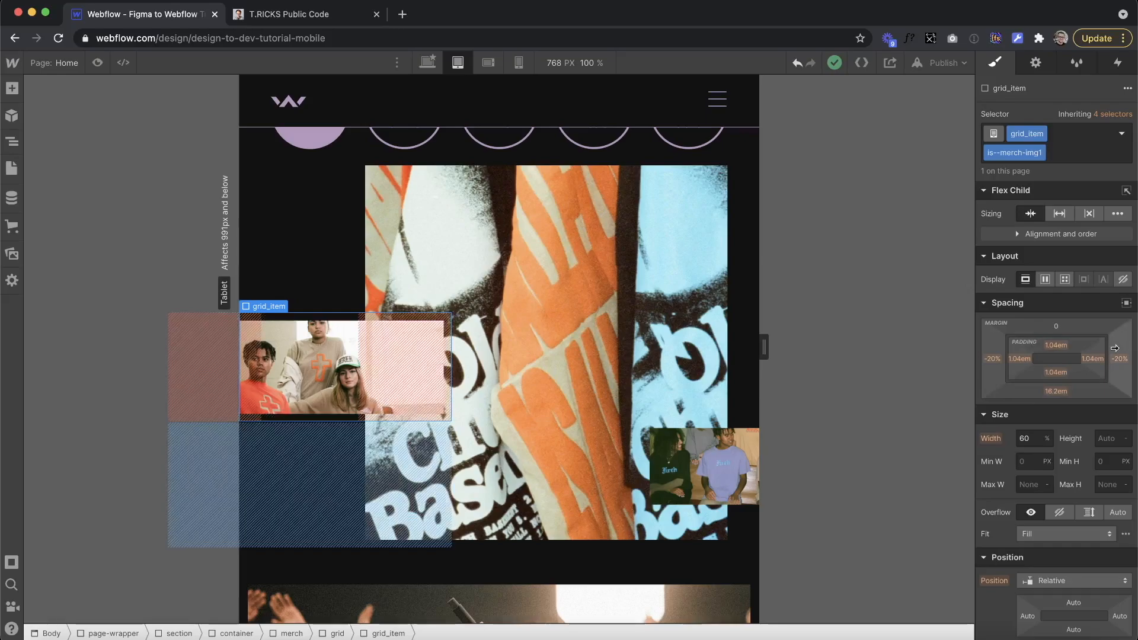
pyautogui.click(1120, 359)
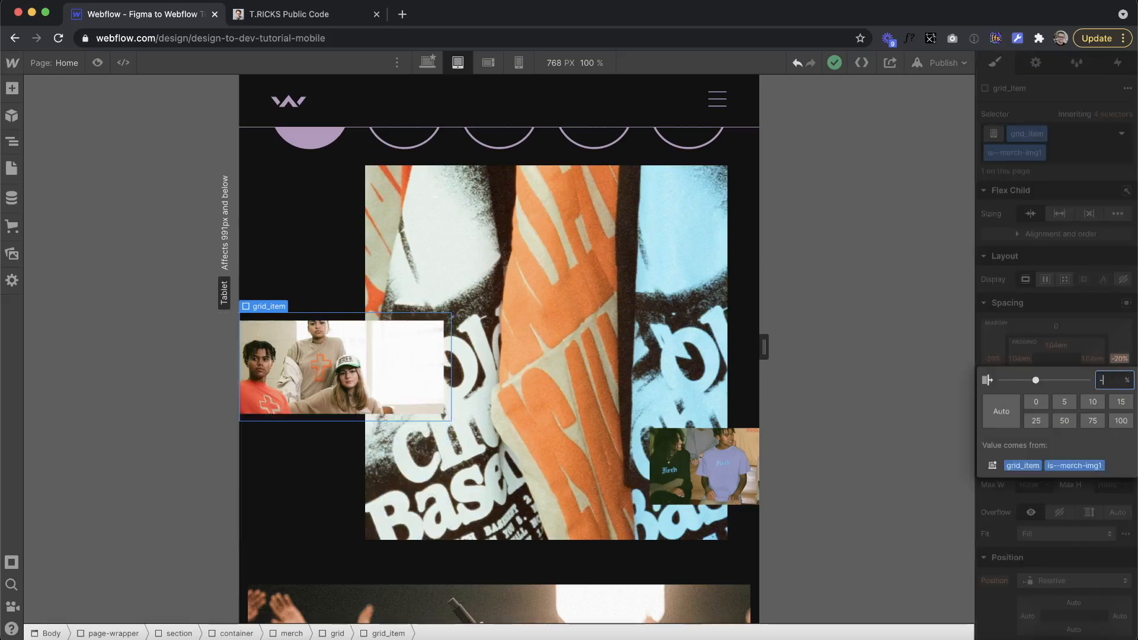
pyautogui.write('-40')
pyautogui.press('Return')
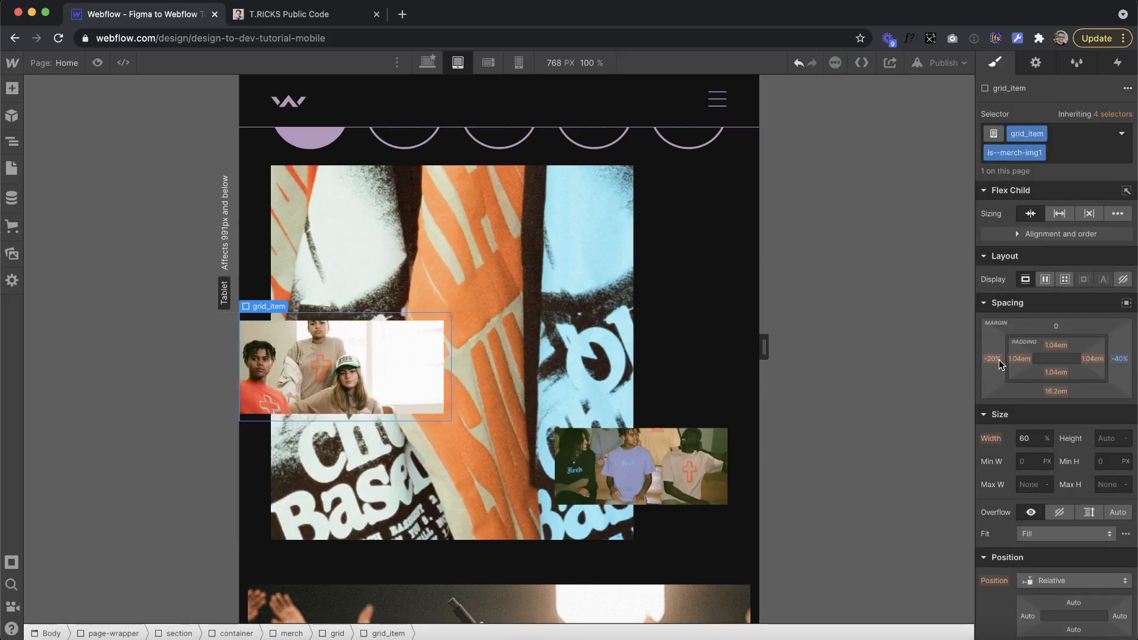
# Step: Set the left margin of the is--merch-img1 grid item to 0%
pyautogui.click(998, 360)
pyautogui.press('BackSpace')
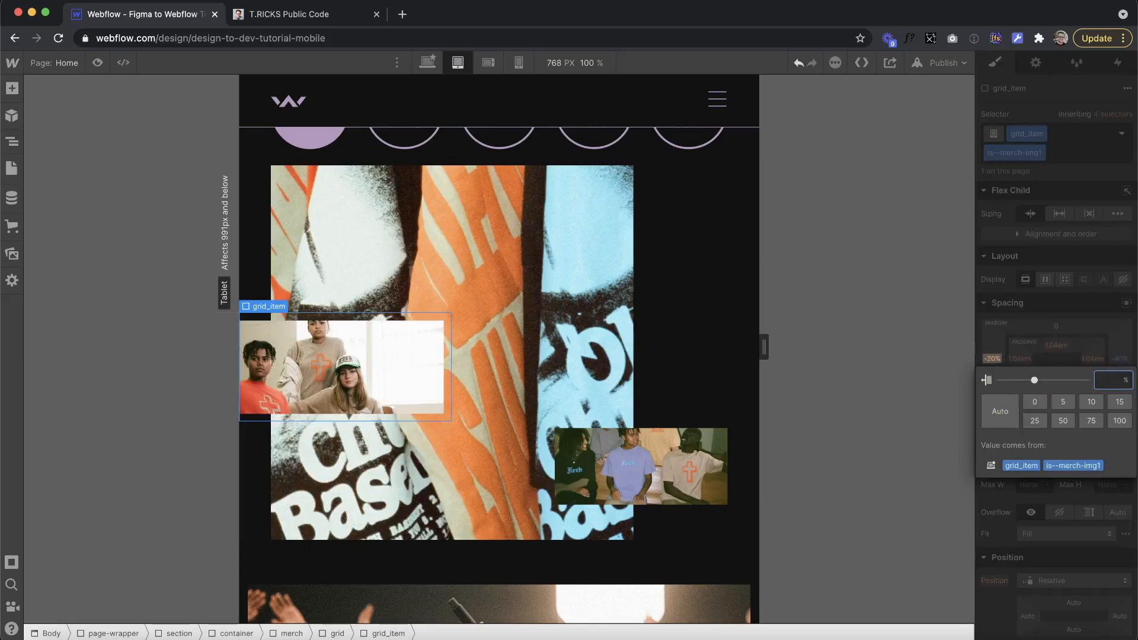
pyautogui.click(1006, 330)
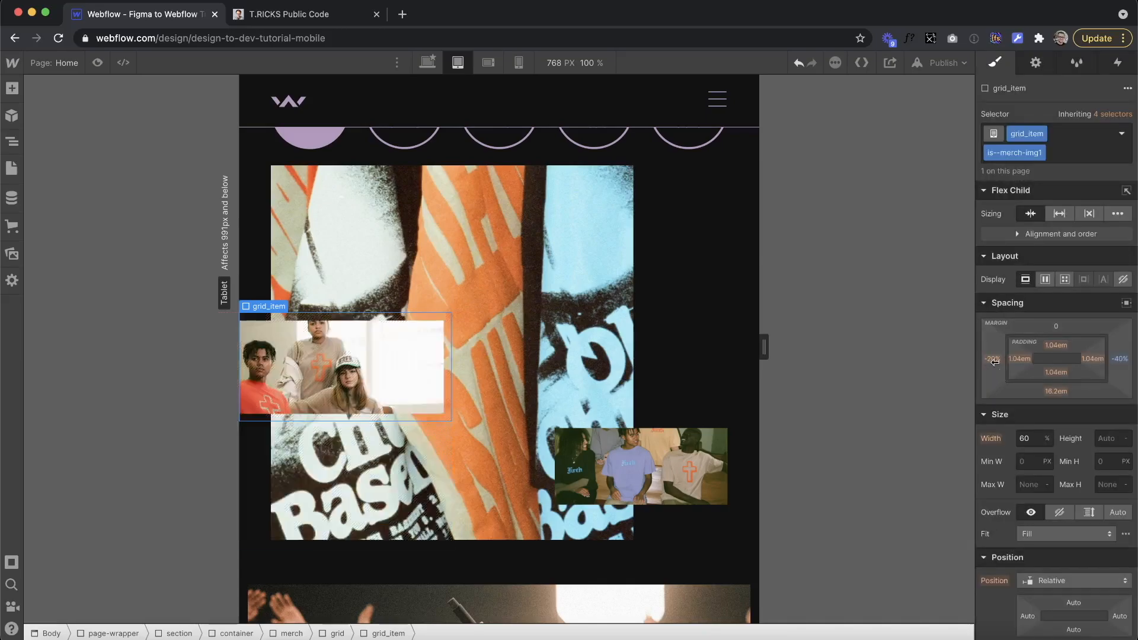
pyautogui.click(994, 359)
pyautogui.click(1035, 402)
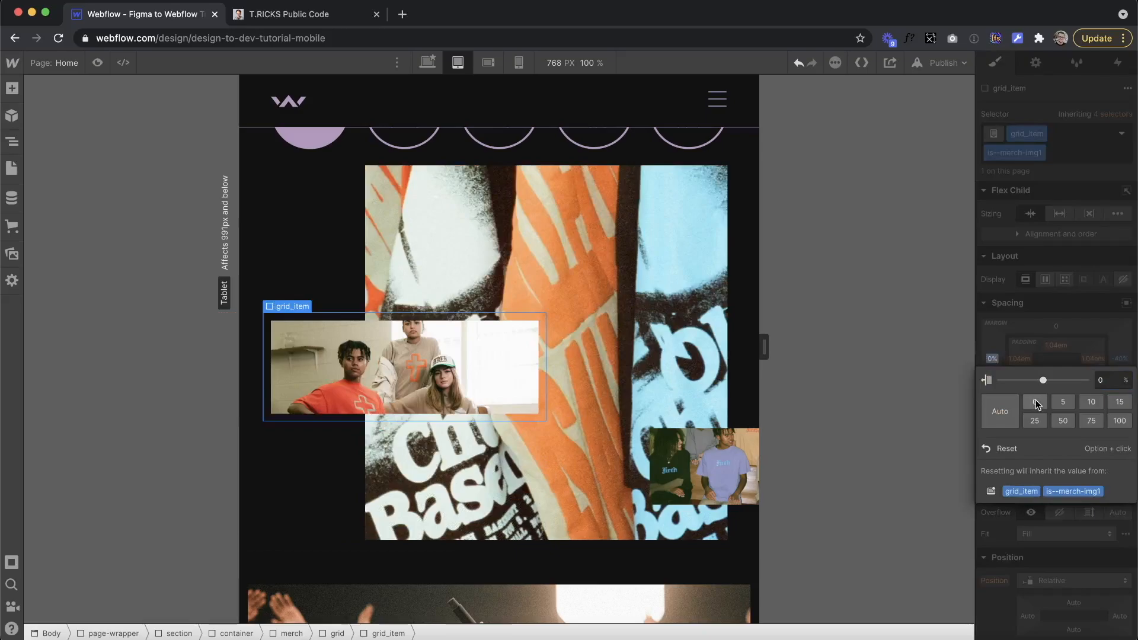
# Step: Set the height of the merch_img1 Copy group photo to 19em
pyautogui.click(414, 360)
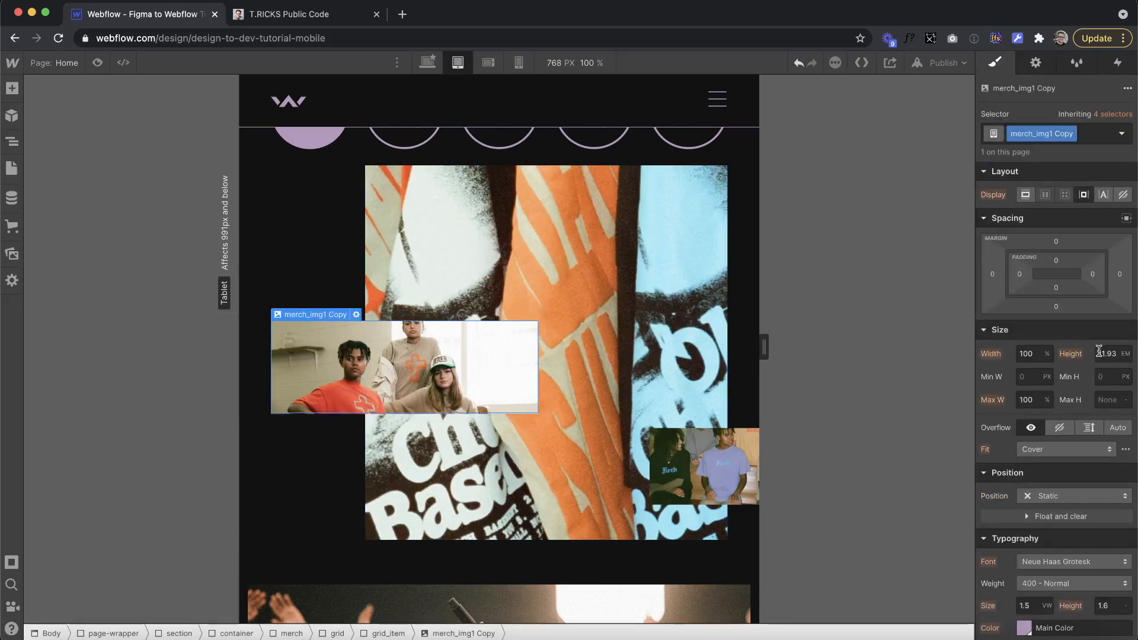
pyautogui.write('20')
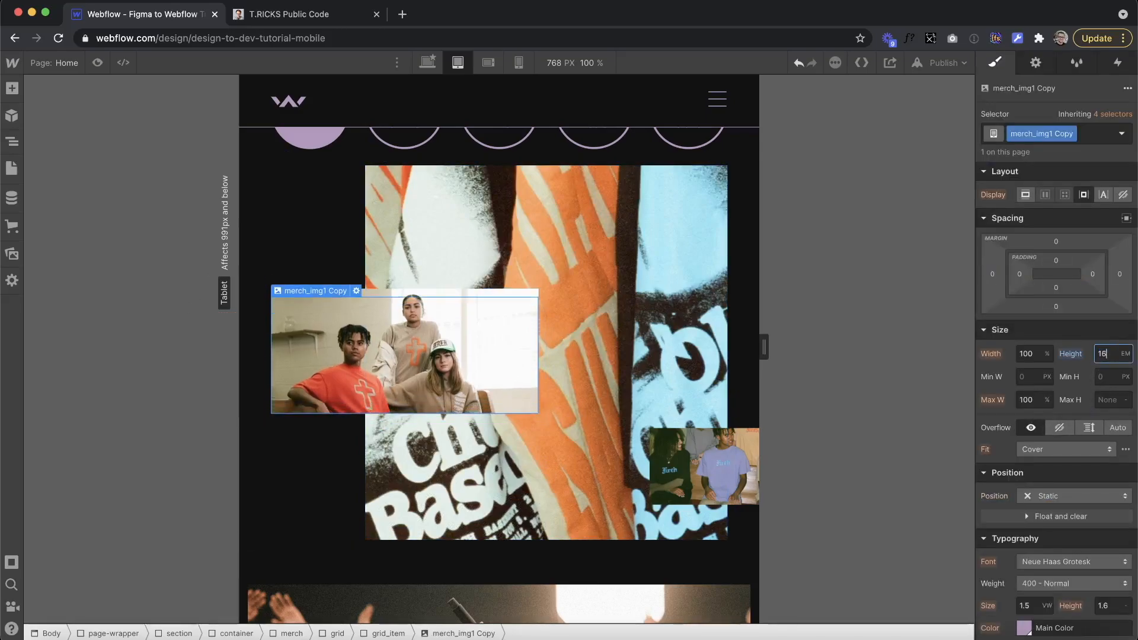
pyautogui.press('Down')
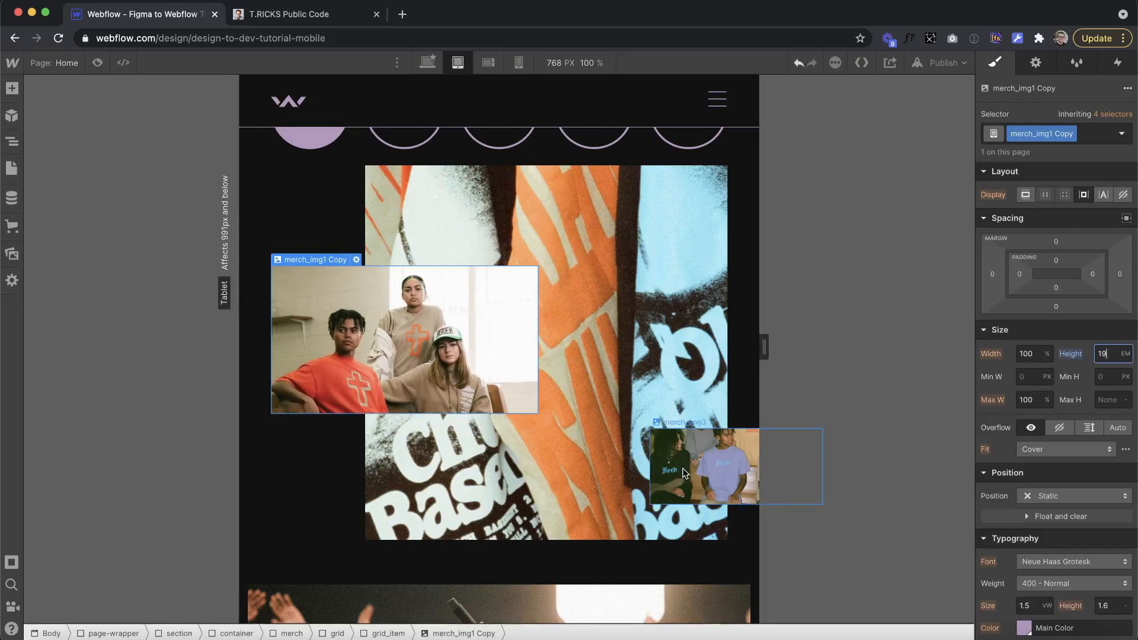
# Step: Set the height of the small merch_img3 photo to 13em
pyautogui.click(684, 472)
pyautogui.write('13')
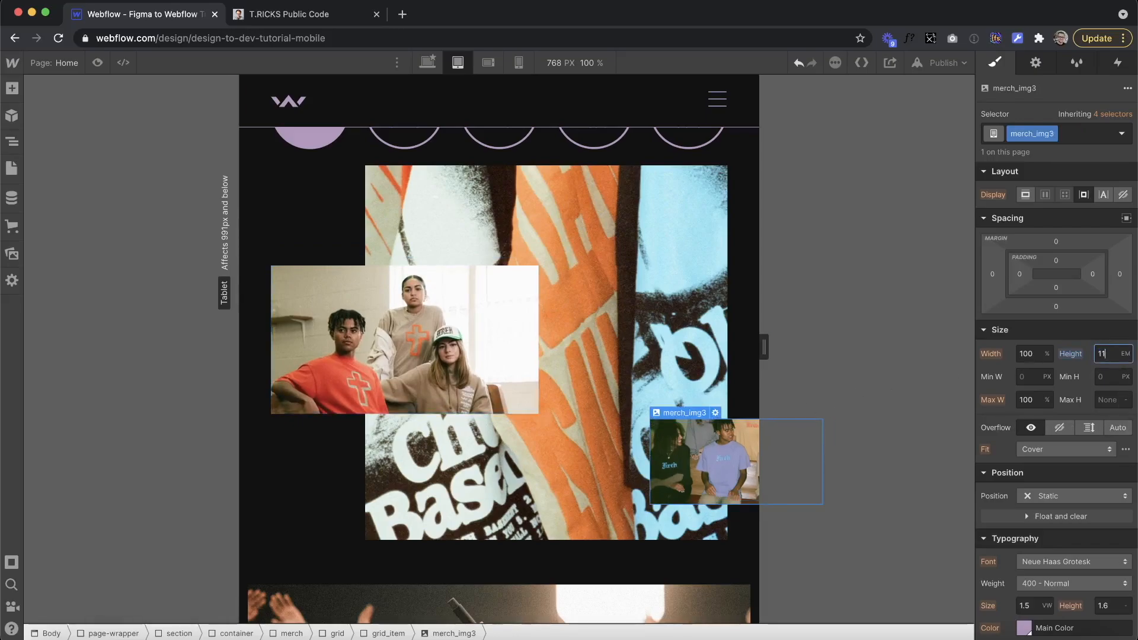
pyautogui.moveTo(764, 348)
pyautogui.mouseDown()
pyautogui.moveTo(808, 348)
pyautogui.moveTo(764, 348)
pyautogui.mouseUp()
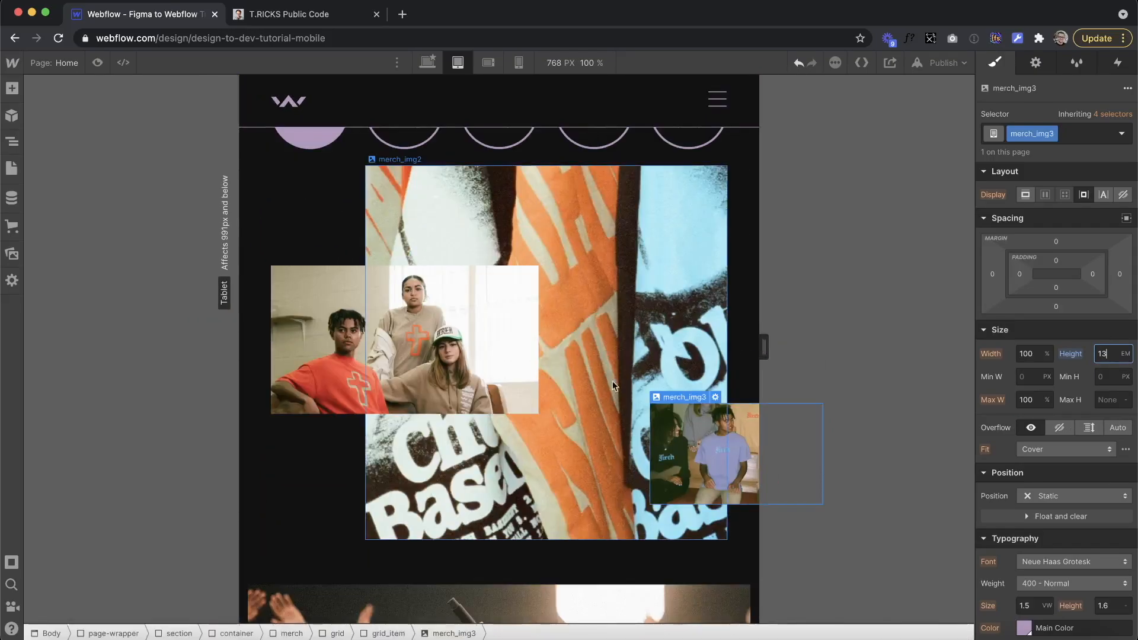
# Step: Review the remaining sections below the merch block down to the footer at the tablet breakpoint
pyautogui.scroll(-3, 595, 387)
pyautogui.scroll(2, 596, 387)
pyautogui.scroll(-3, 595, 386)
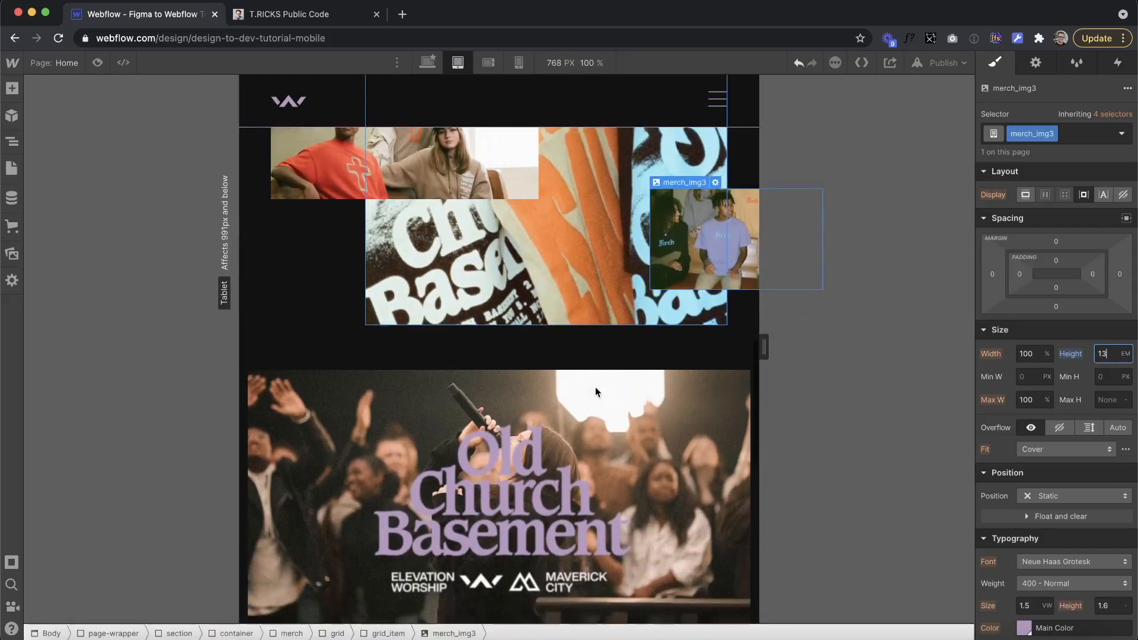
pyautogui.scroll(-10, 595, 389)
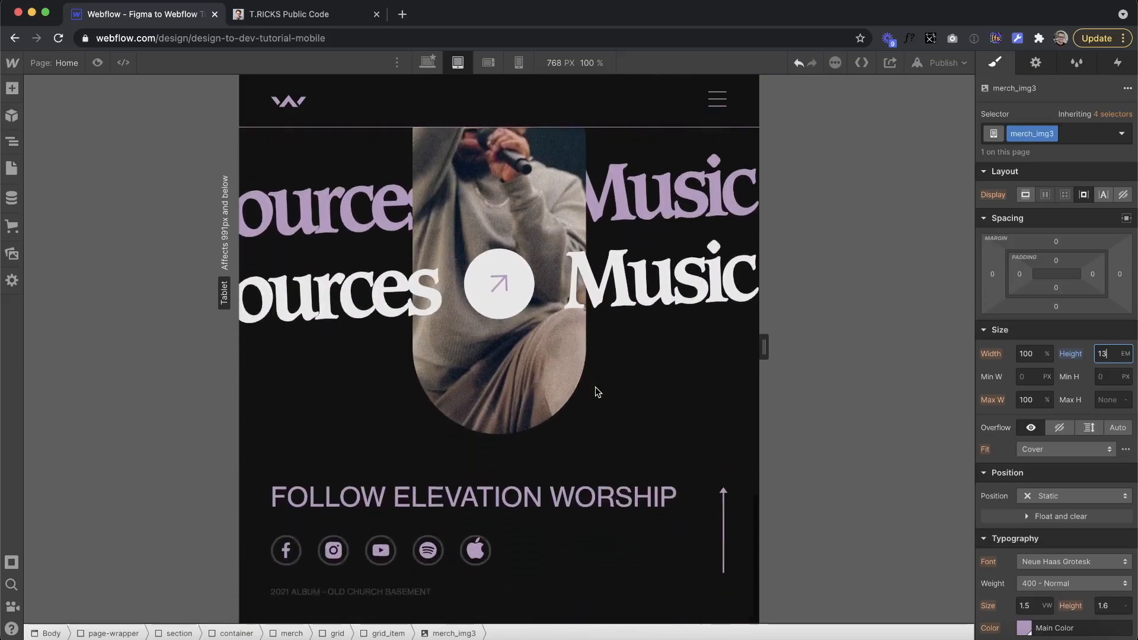
# Step: Set the width of the is--resources grid item holding the singer photo to 60%
pyautogui.scroll(2, 598, 392)
pyautogui.click(528, 186)
pyautogui.click(1028, 420)
pyautogui.write('60')
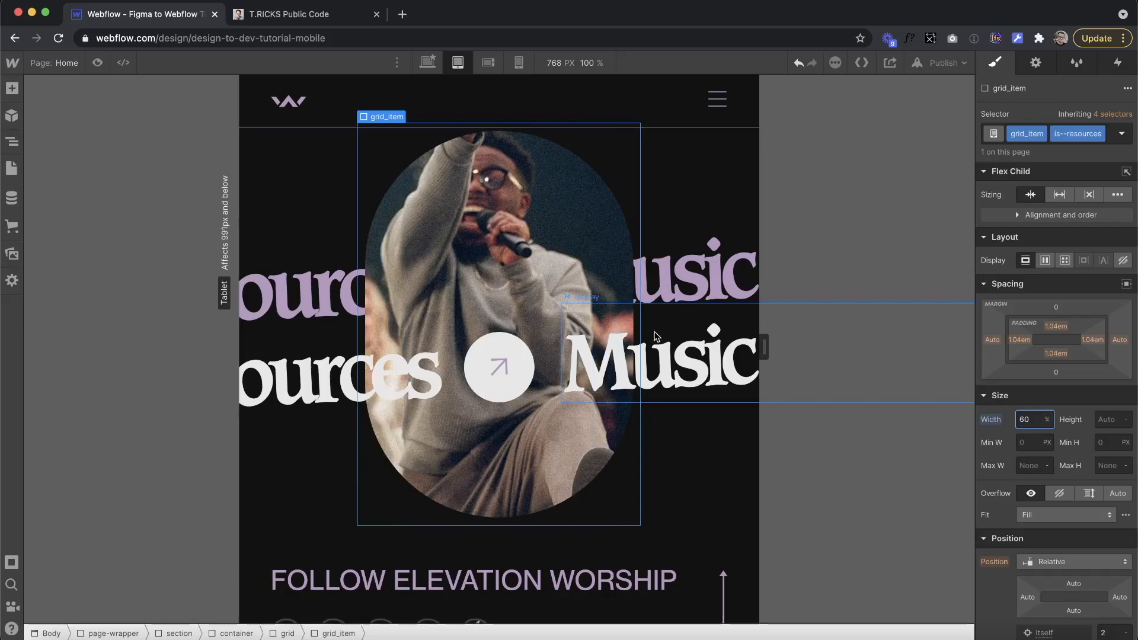
pyautogui.scroll(-2, 687, 261)
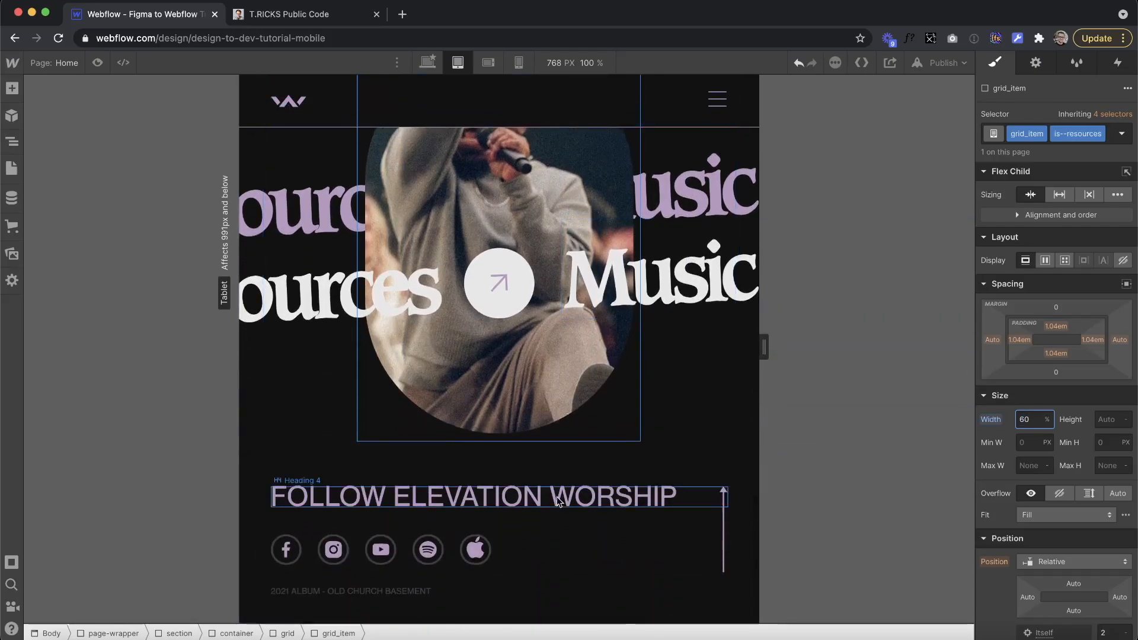
# Step: Set the width of the is--social grid items around the footer's social icons to 15%
pyautogui.click(428, 551)
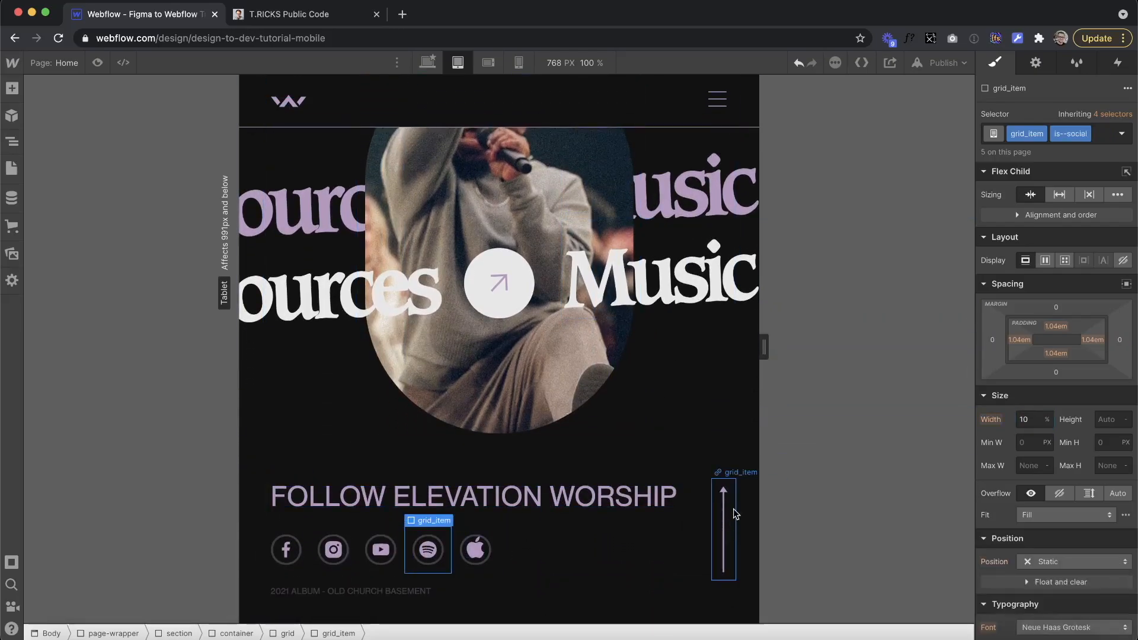
pyautogui.press('super+Up')
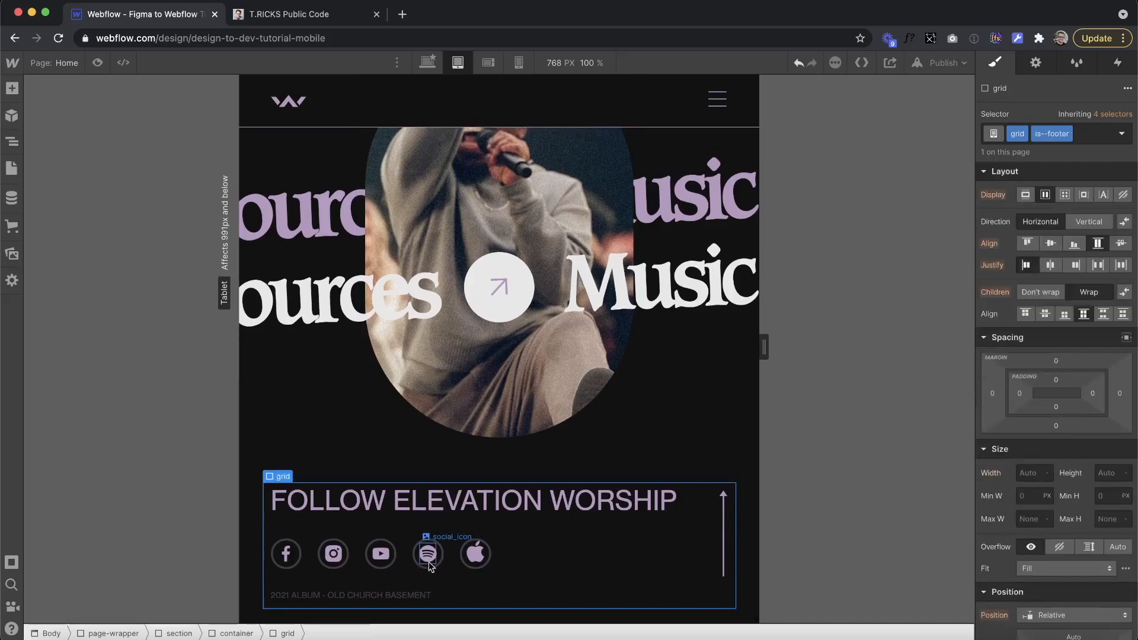
pyautogui.click(439, 571)
pyautogui.click(1025, 418)
pyautogui.write('15')
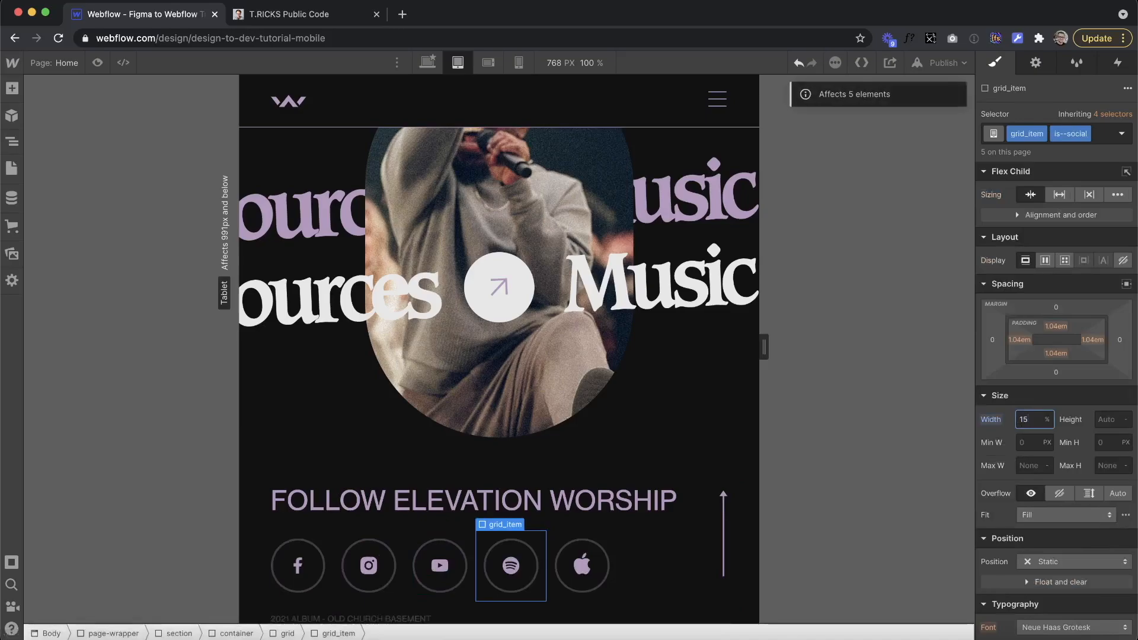
# Step: Review the whole page from the footer back up to the hero at the tablet breakpoint
pyautogui.scroll(-1, 746, 346)
pyautogui.moveTo(764, 347); pyautogui.dragTo(740, 356)
pyautogui.scroll(10, 600, 369)
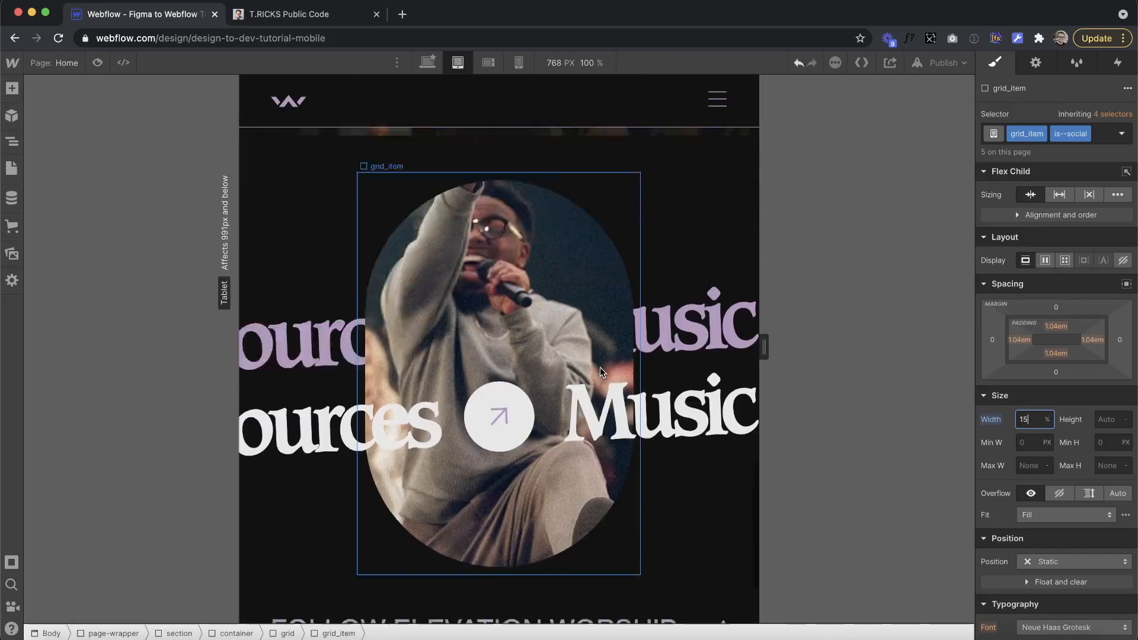
pyautogui.scroll(-10, 635, 222)
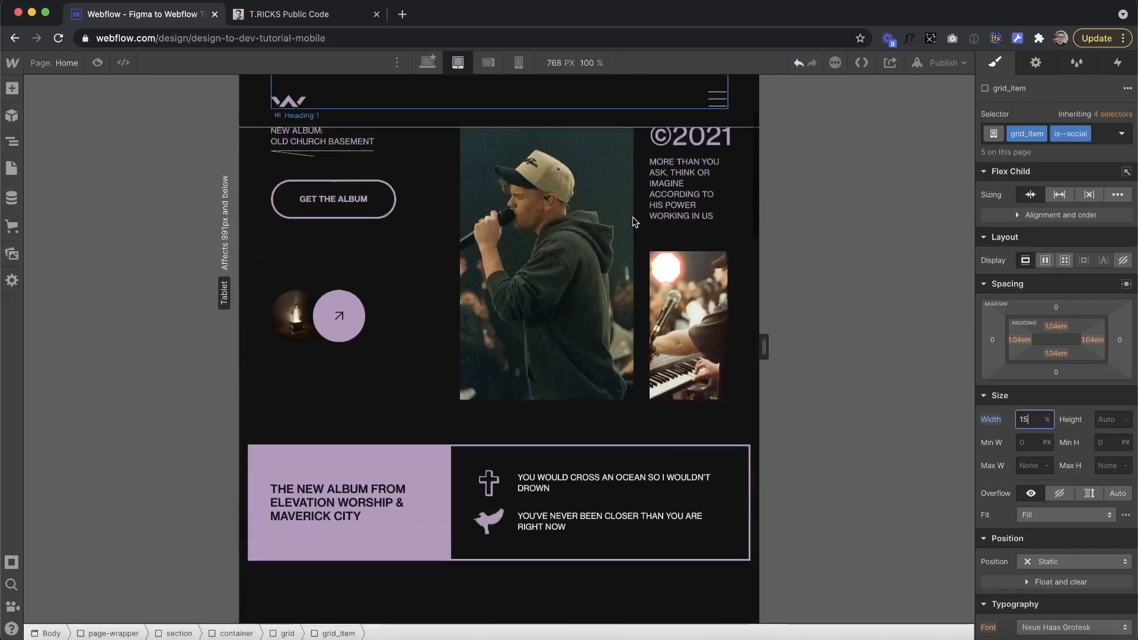
pyautogui.scroll(-3, 635, 222)
pyautogui.scroll(3, 633, 221)
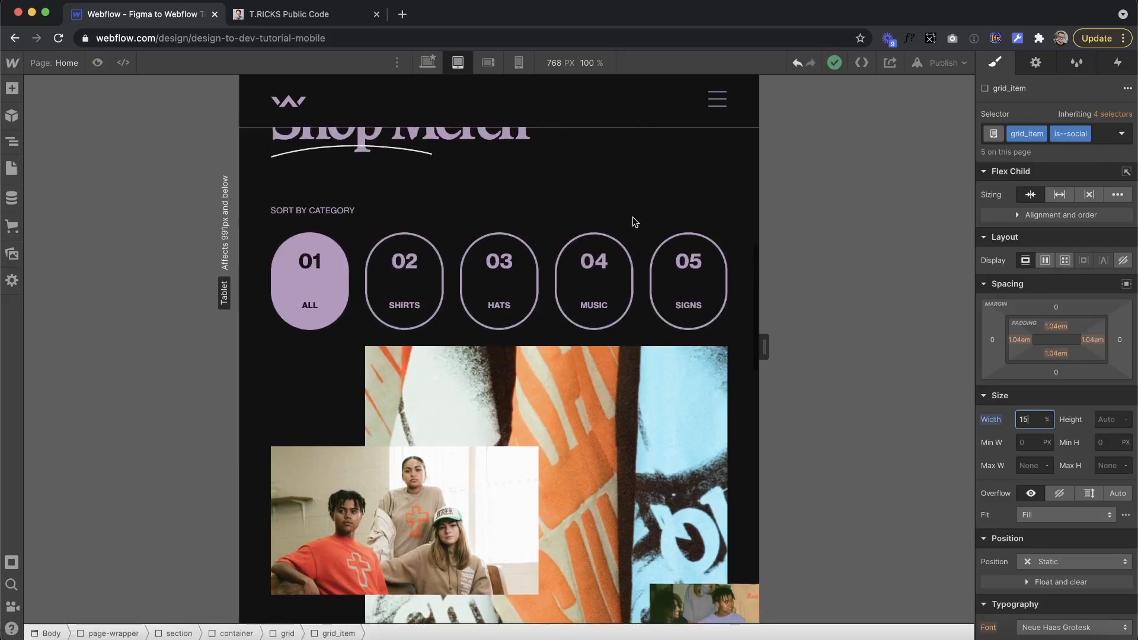
pyautogui.scroll(8, 633, 221)
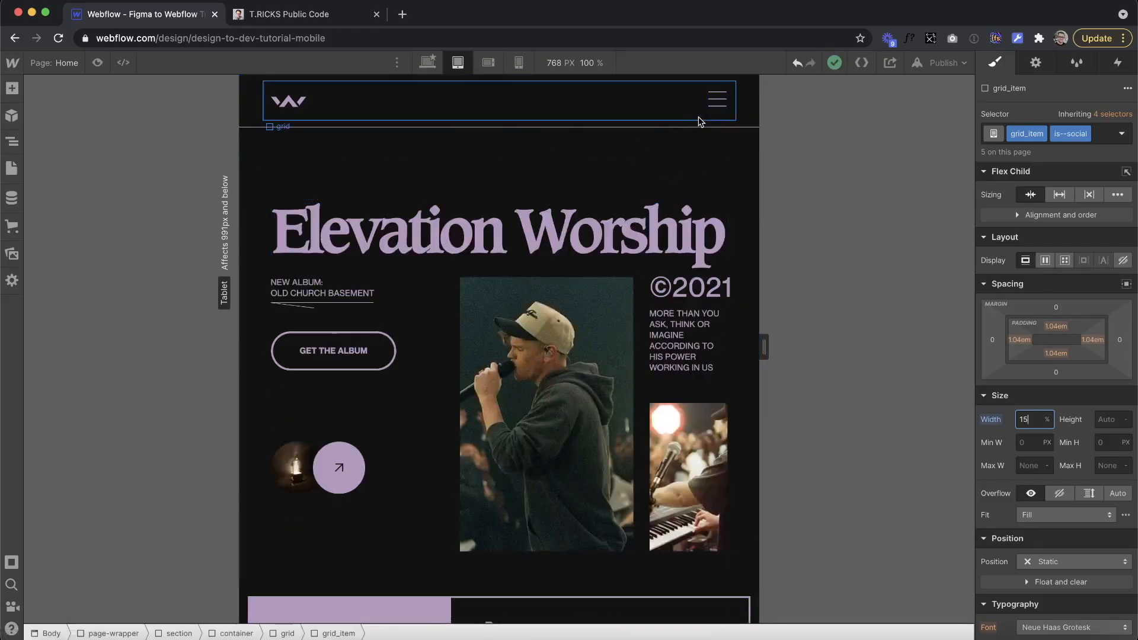
# Step: Find the hidden is--menu grid item inside the navbar grid and change its display to block
pyautogui.click(11, 143)
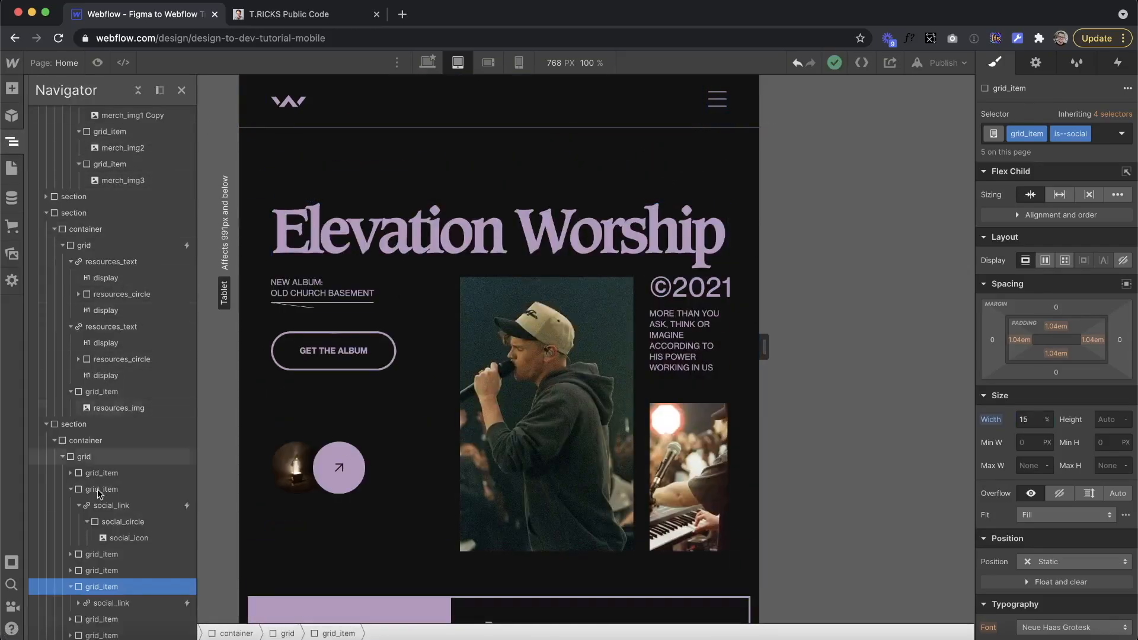
pyautogui.click(487, 117)
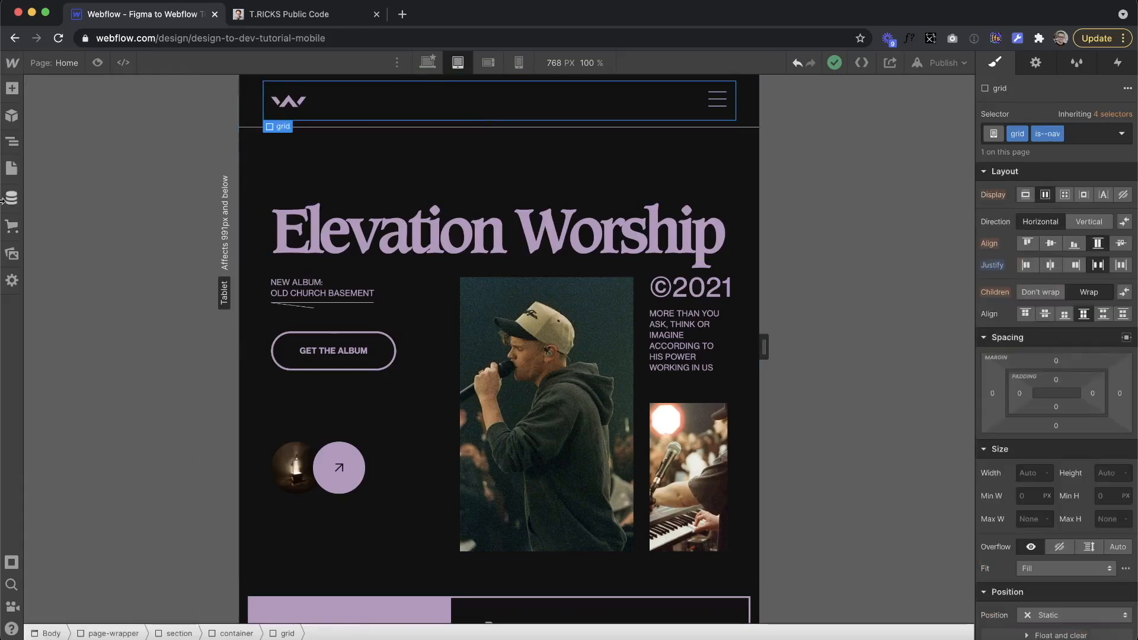
pyautogui.click(10, 145)
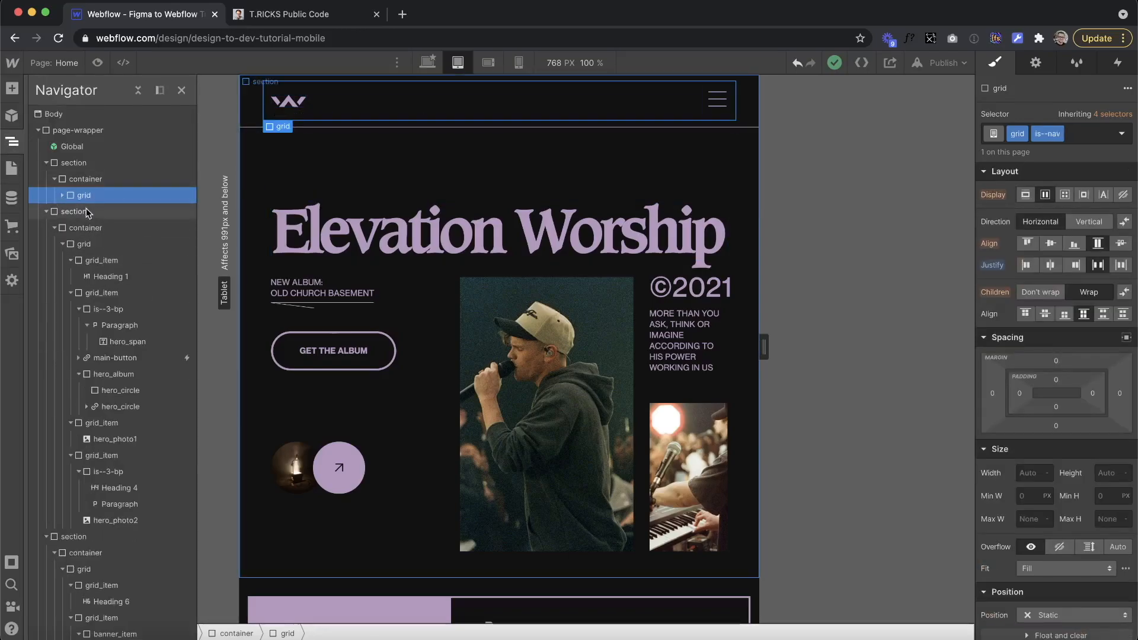
pyautogui.click(62, 195)
pyautogui.click(70, 211)
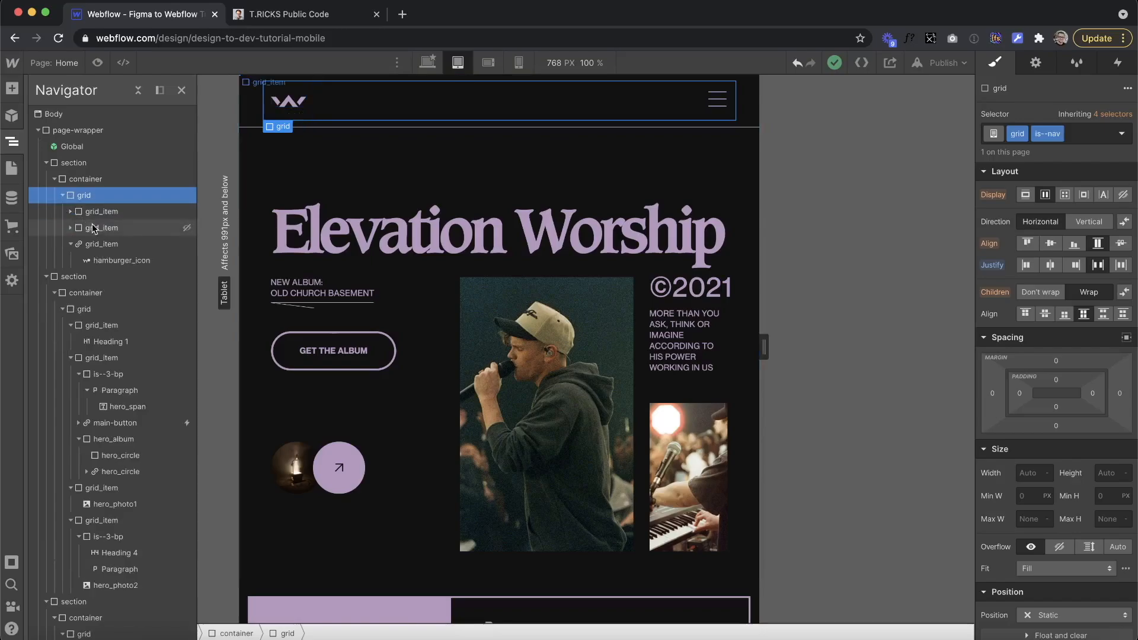
pyautogui.click(95, 228)
pyautogui.click(70, 244)
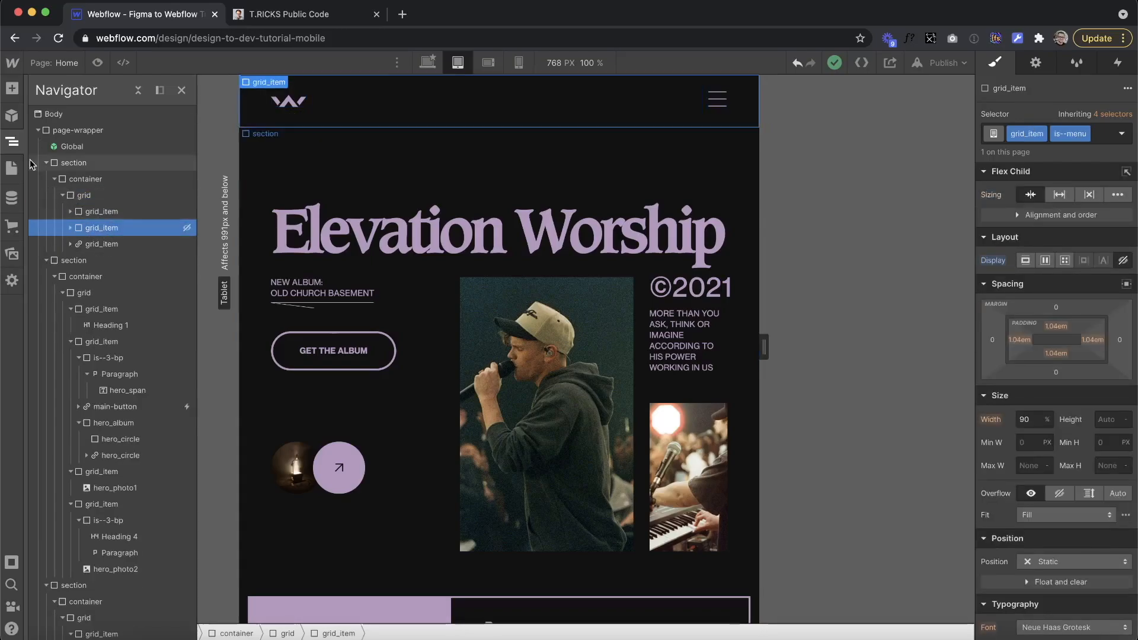
pyautogui.click(10, 142)
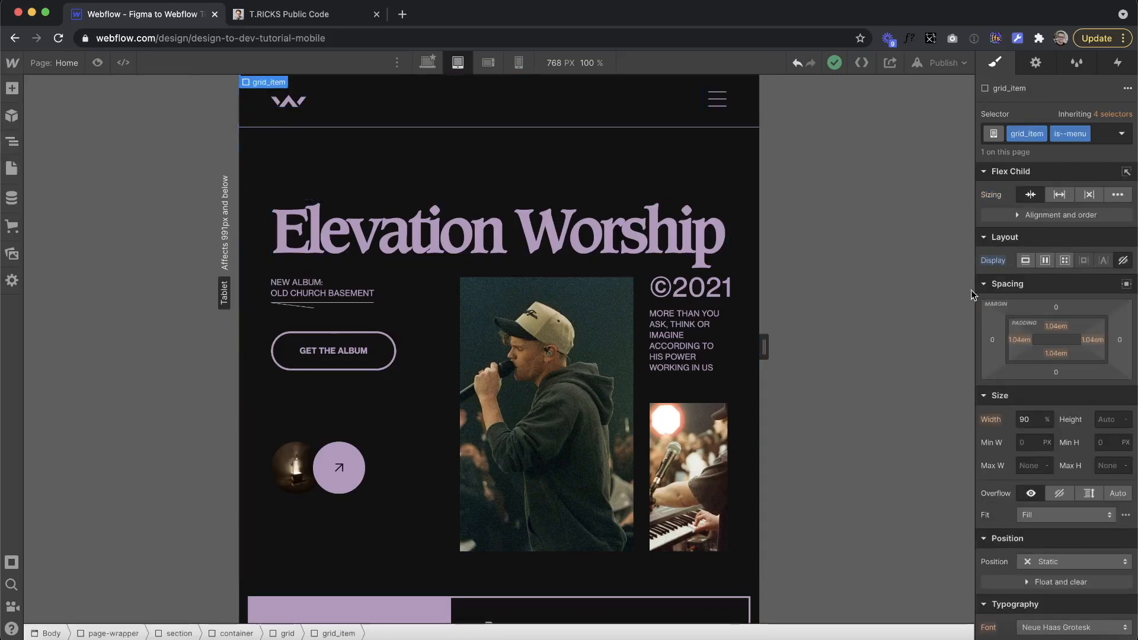
pyautogui.click(1025, 261)
# Step: Position the is--menu grid item absolutely, anchored across the top of its section, with a width of 100%
pyautogui.scroll(-3, 1044, 487)
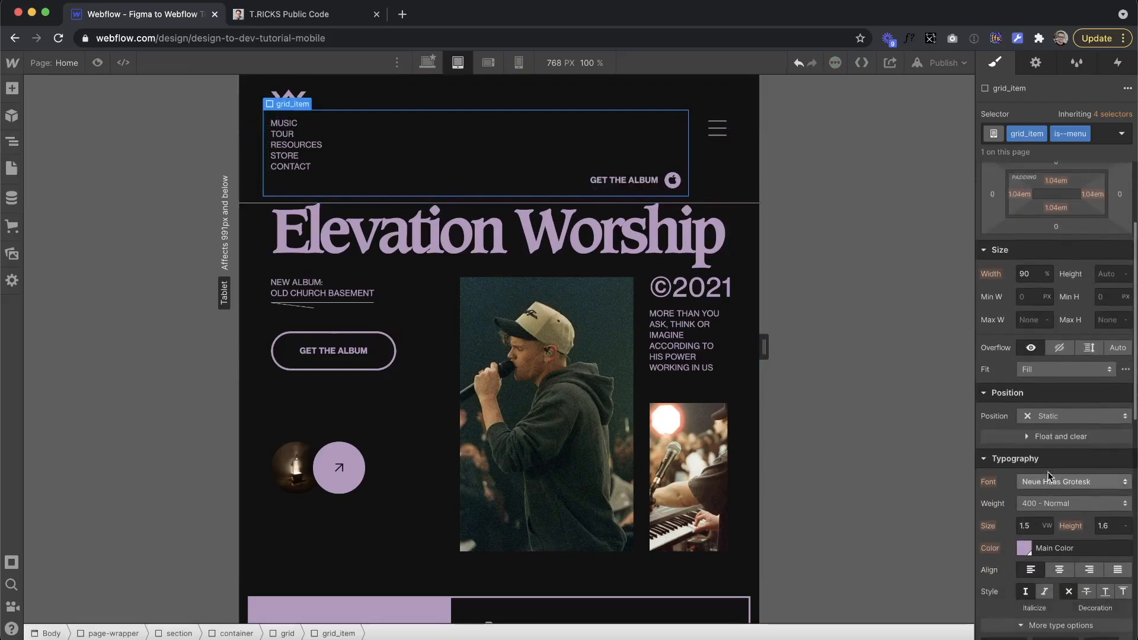
pyautogui.click(1067, 415)
pyautogui.click(1069, 447)
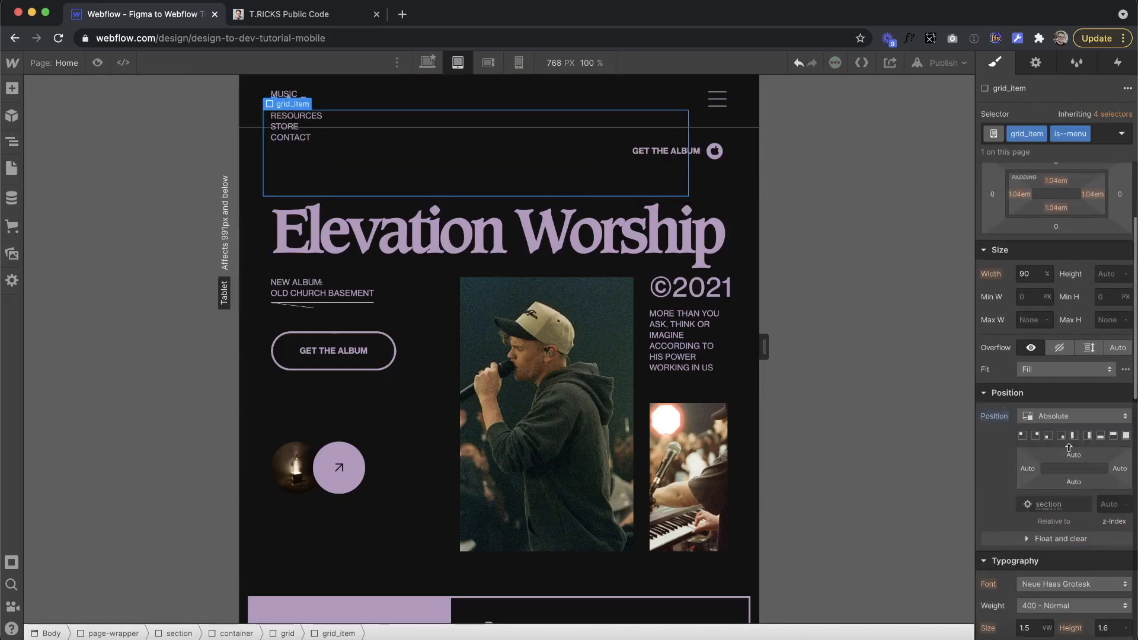
pyautogui.click(1113, 435)
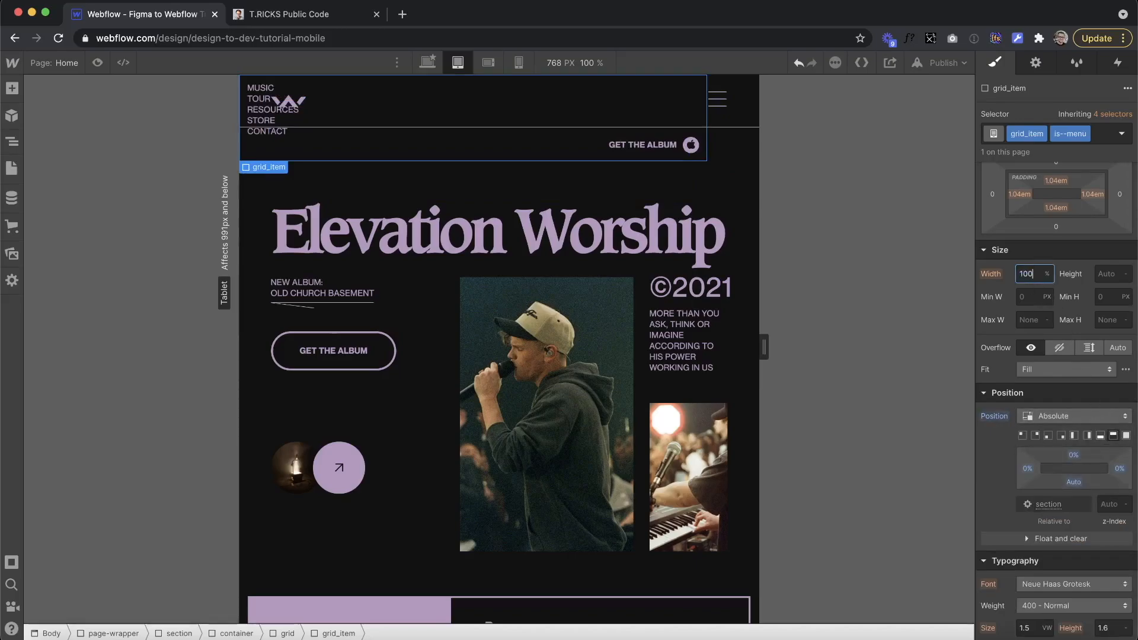
pyautogui.press('Return')
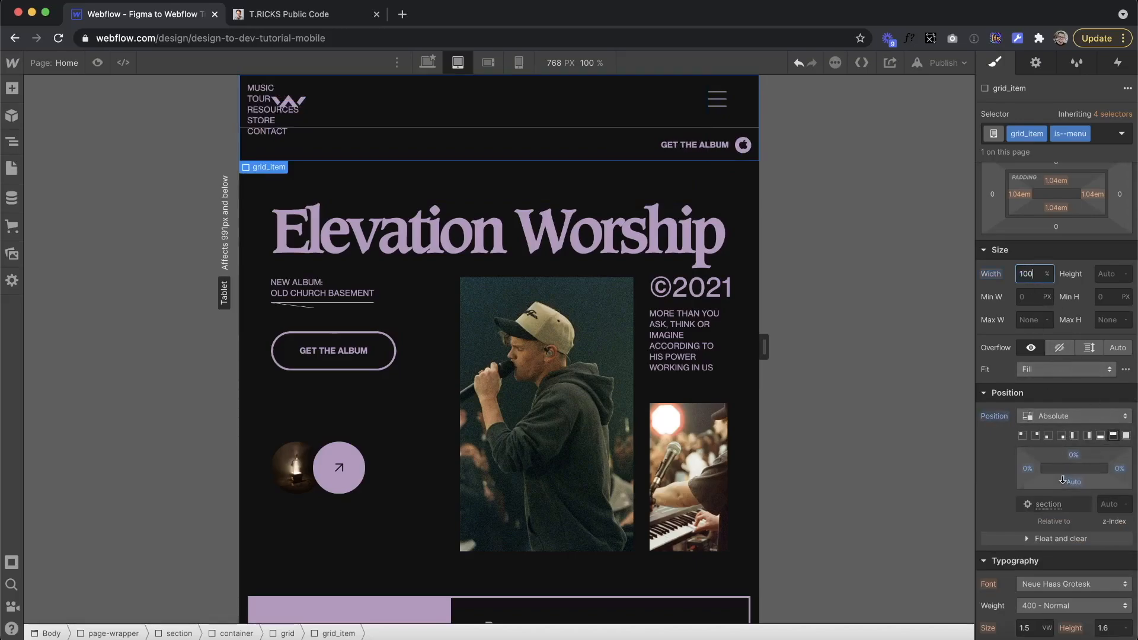
# Step: Give the is--menu grid item a solid background using the saved near-black swatch
pyautogui.scroll(-5, 1061, 522)
pyautogui.scroll(-7, 1042, 531)
pyautogui.click(1021, 524)
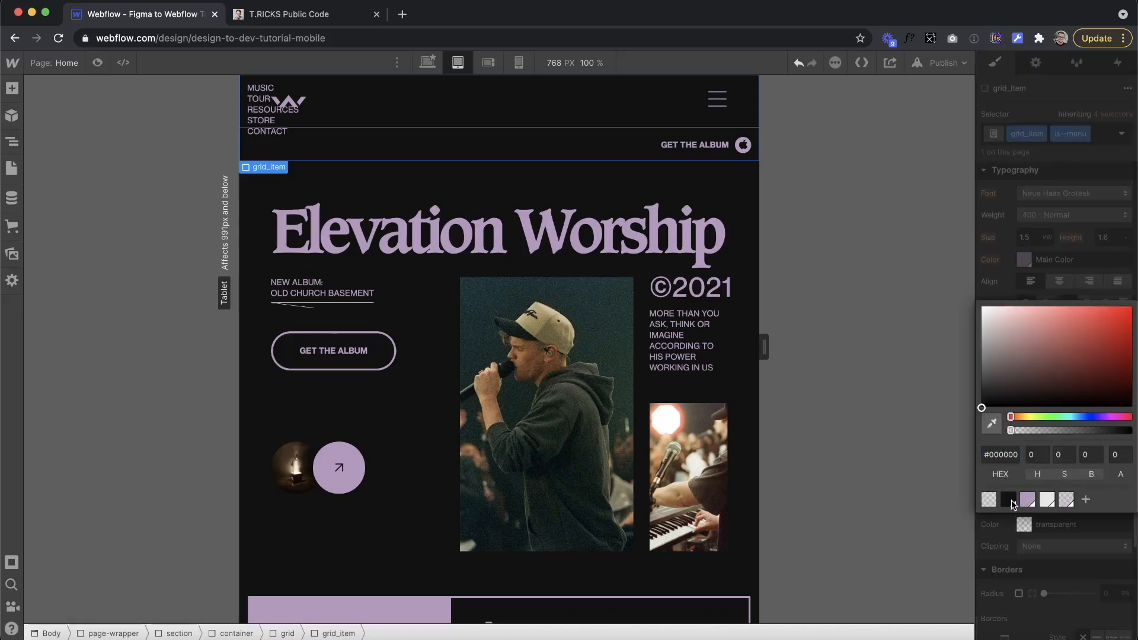
pyautogui.click(1013, 504)
pyautogui.click(1019, 566)
pyautogui.scroll(12, 1058, 421)
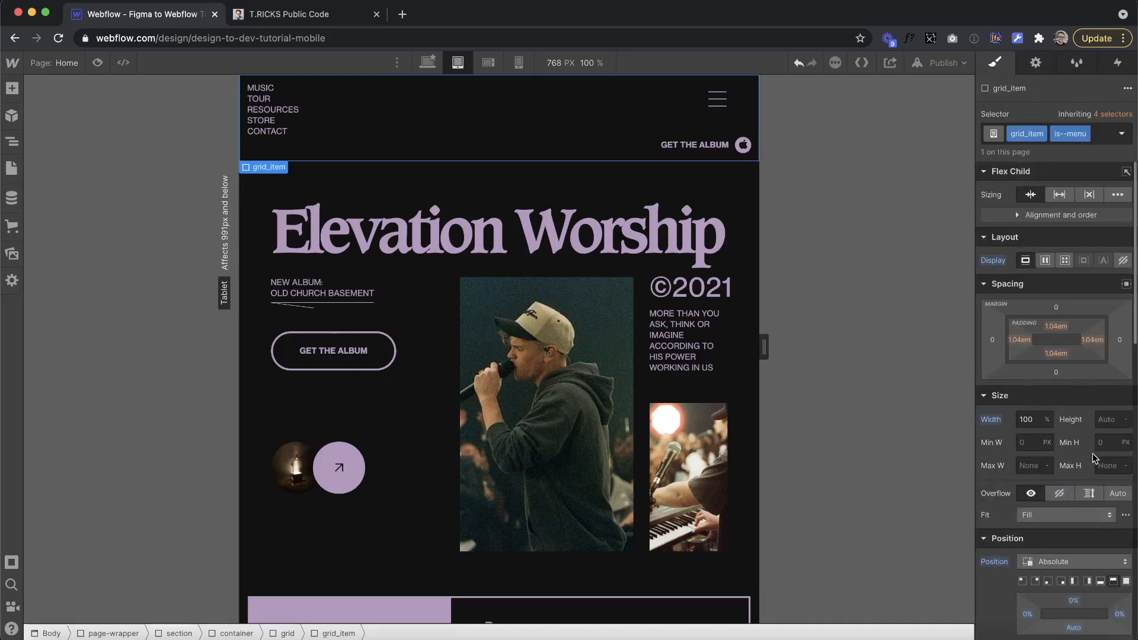
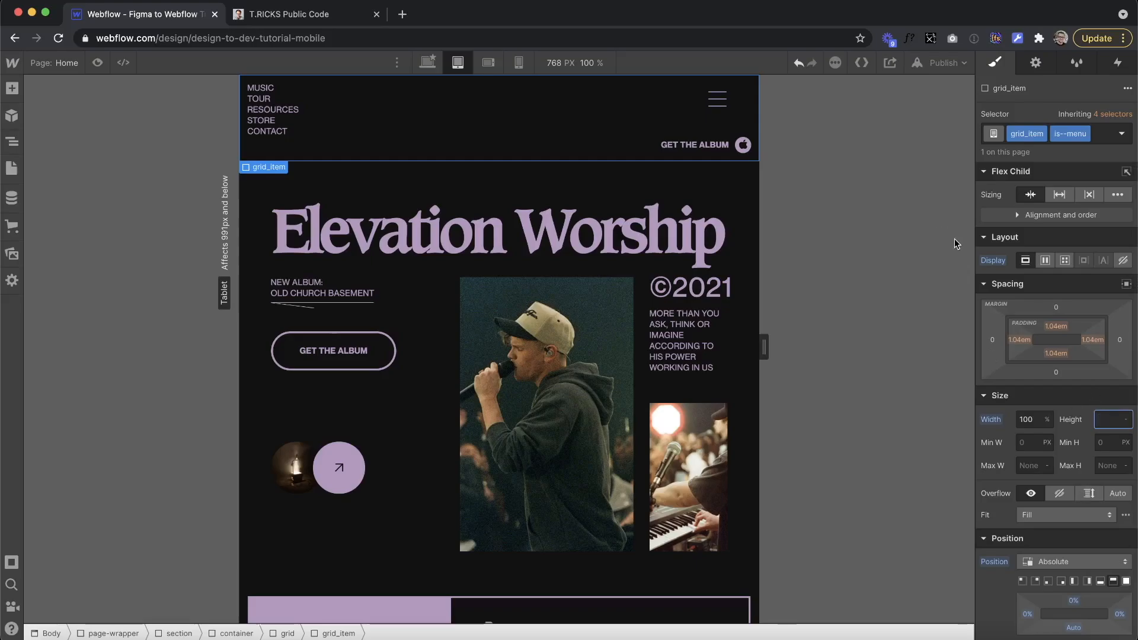
# Step: Set the is--menu item's top padding to 6.74em and check it at the mobile landscape and portrait breakpoints
pyautogui.moveTo(1056, 326); pyautogui.dragTo(1053, 366)
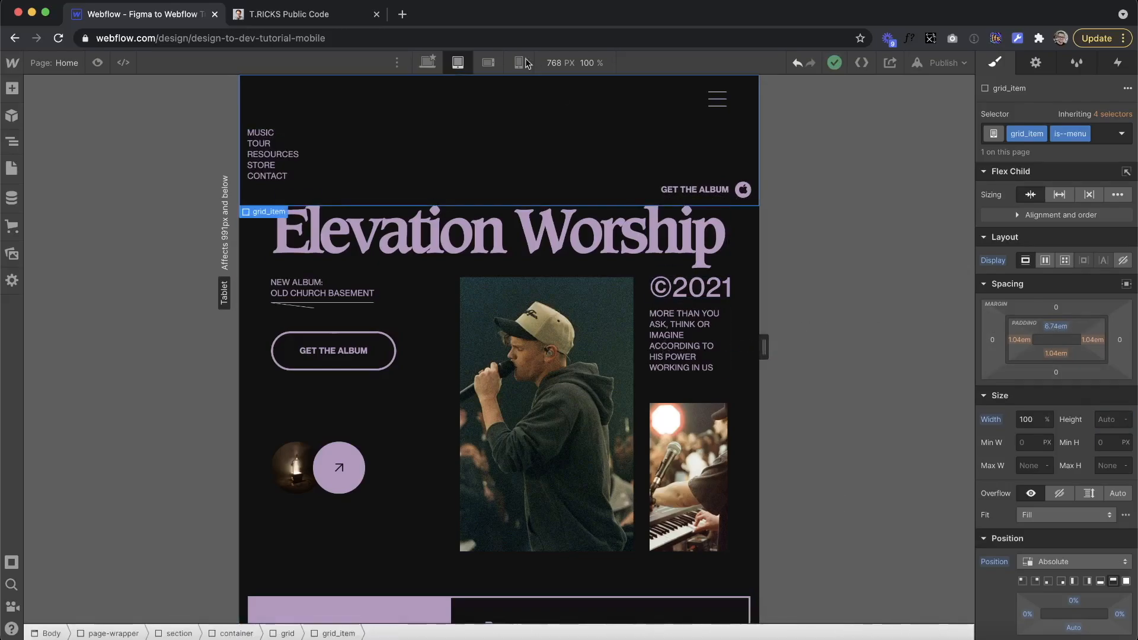
pyautogui.click(492, 63)
pyautogui.click(519, 63)
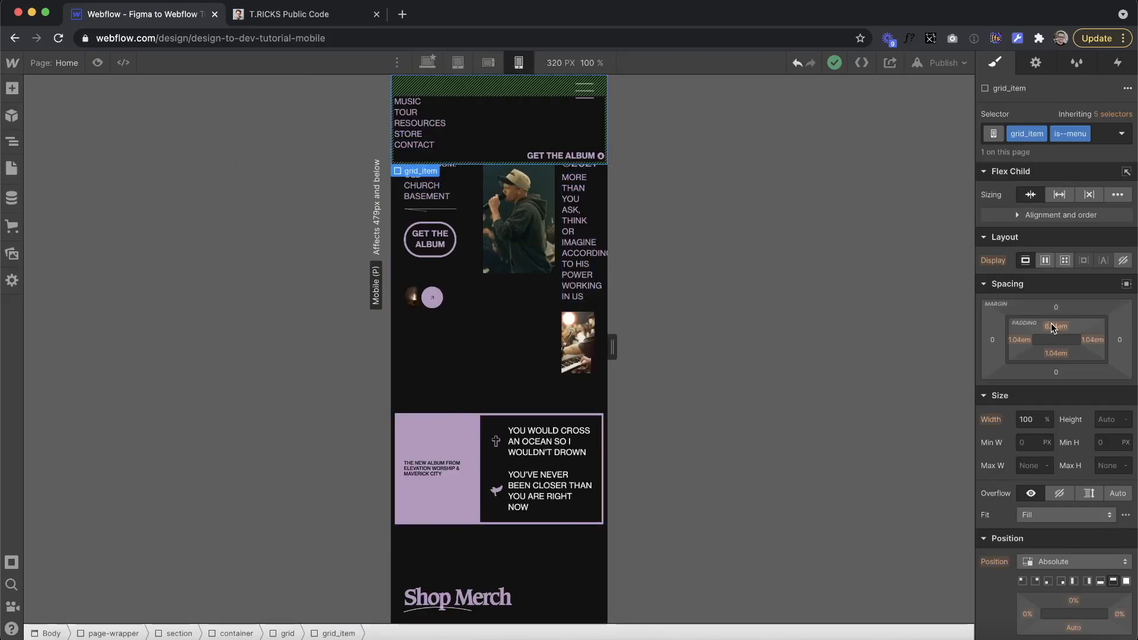
pyautogui.click(457, 63)
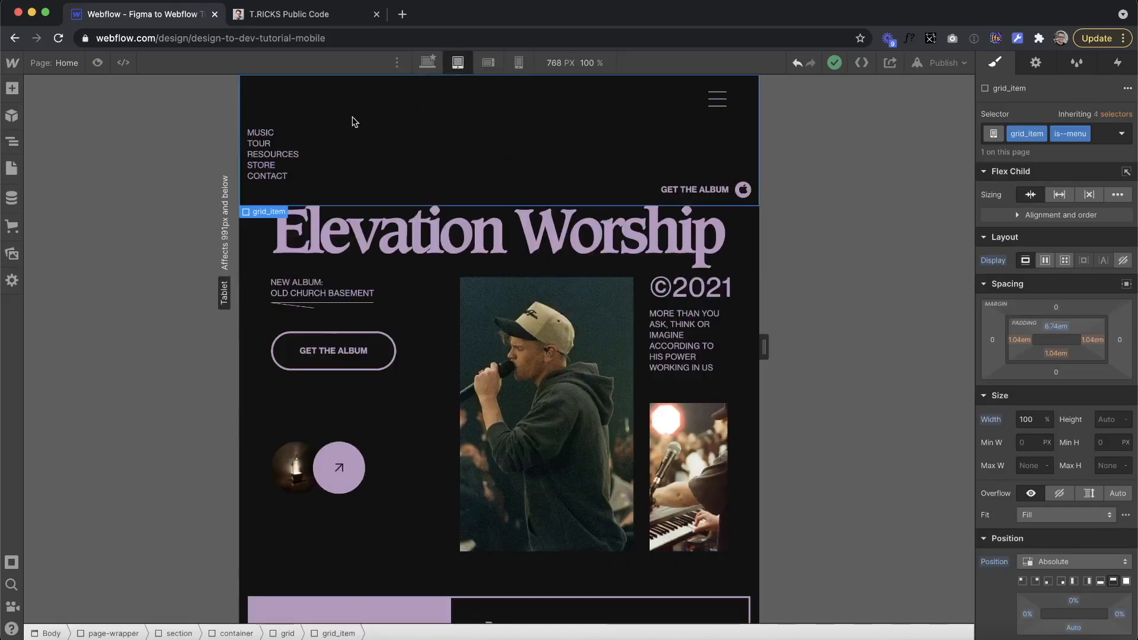
# Step: Set the top padding of the is--menu grid item to 95 px at the tablet breakpoint
pyautogui.click(1055, 325)
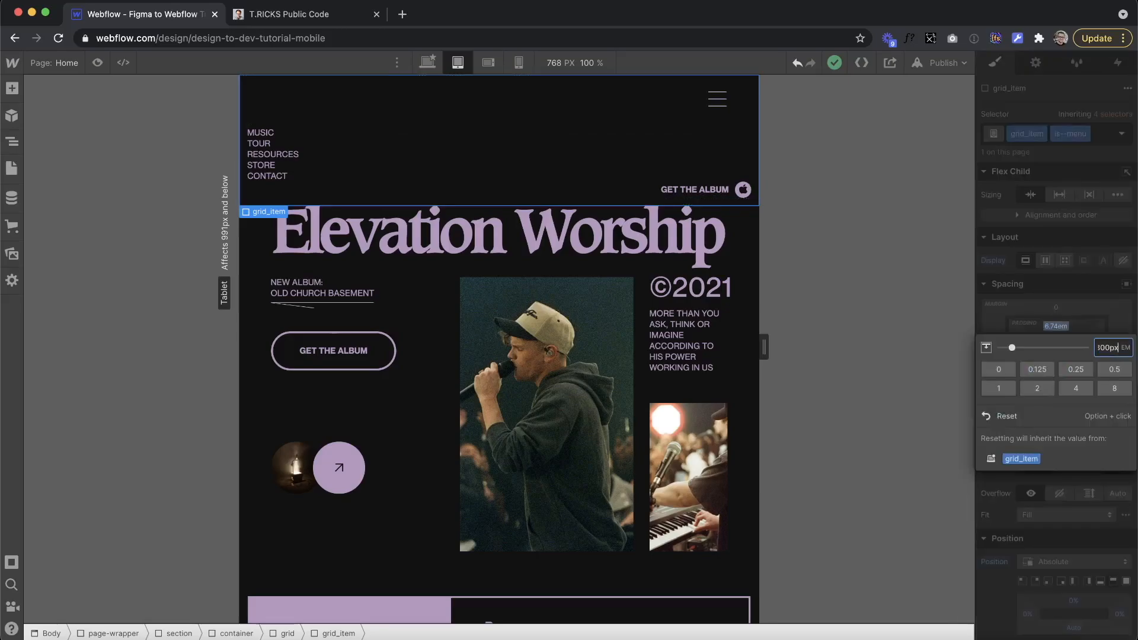
pyautogui.write('300px')
pyautogui.press('Return')
pyautogui.moveTo(1056, 224); pyautogui.dragTo(1058, 188)
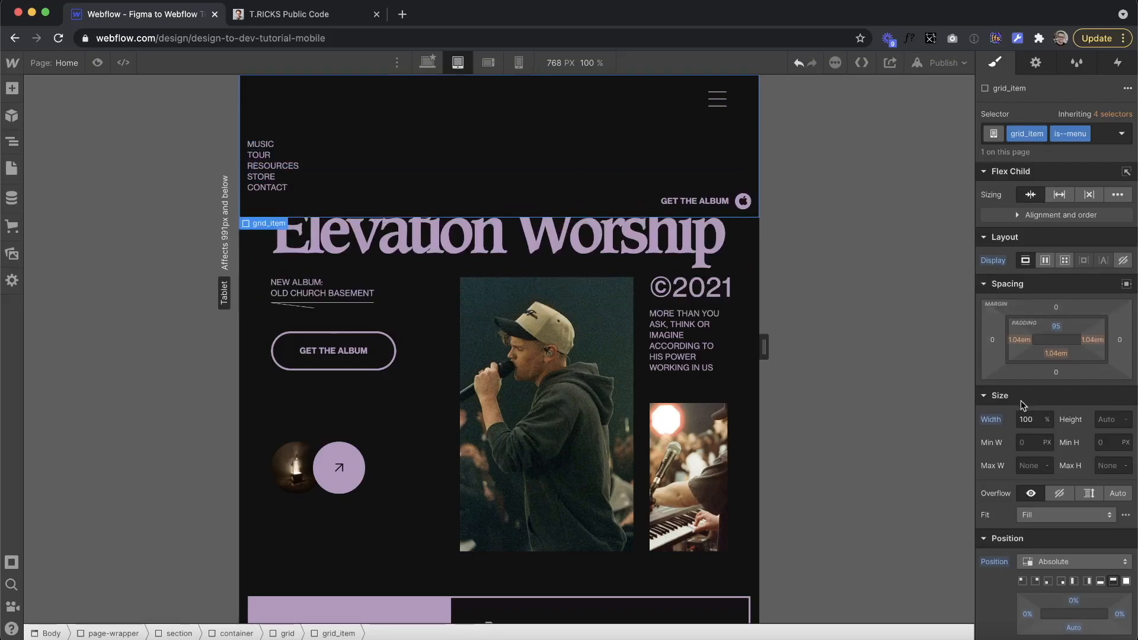
# Step: Set the z-index of the is--menu grid item to -1
pyautogui.scroll(-3, 1047, 436)
pyautogui.click(1114, 504)
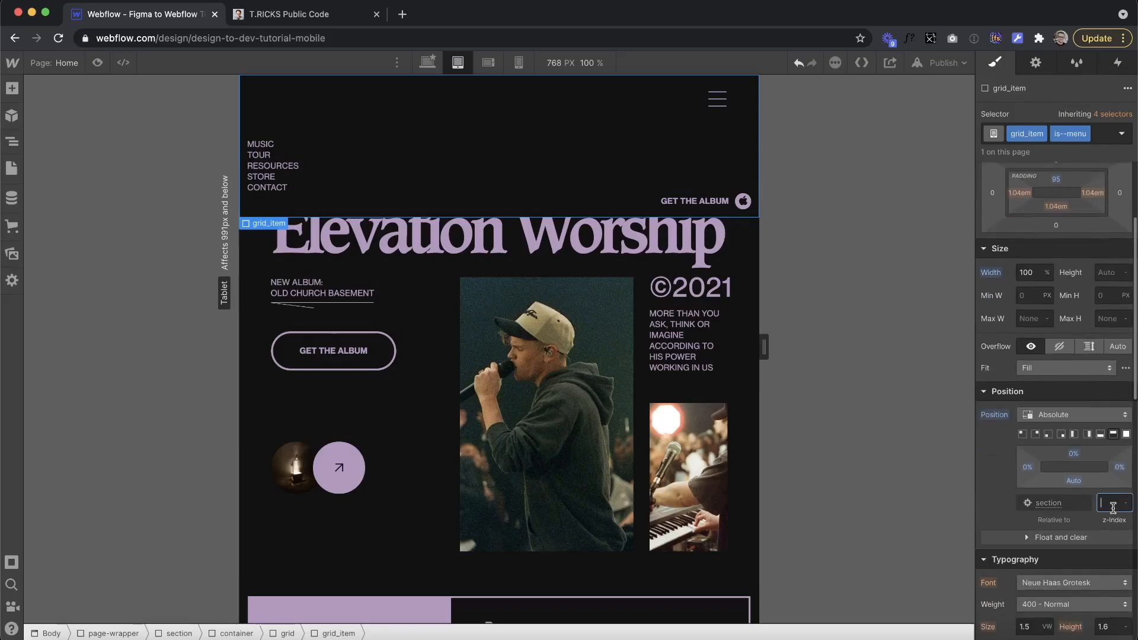
pyautogui.write('-1')
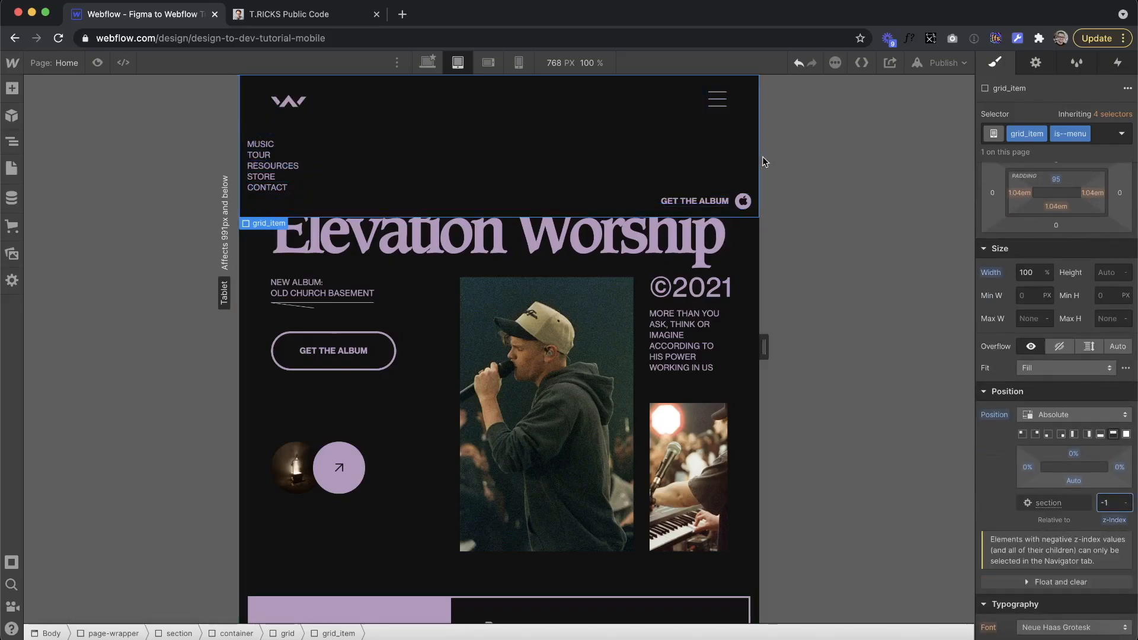
# Step: Make the is--menu grid item a vertical flex layout with its contents centered in both align and justify
pyautogui.click(680, 206)
pyautogui.press('Up')
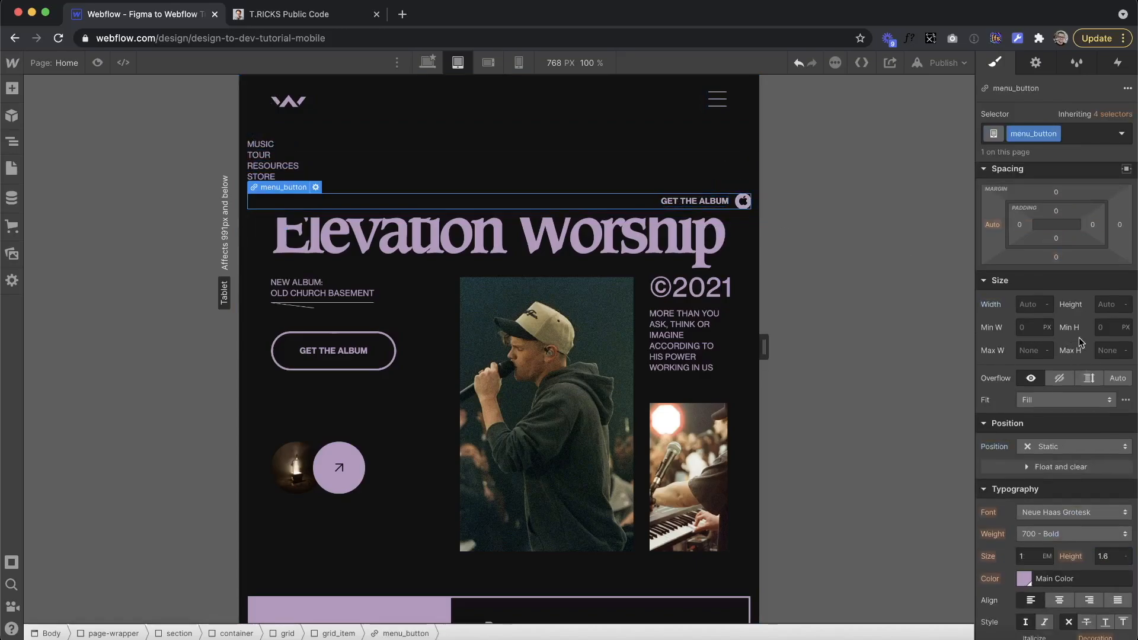
pyautogui.scroll(3, 1079, 330)
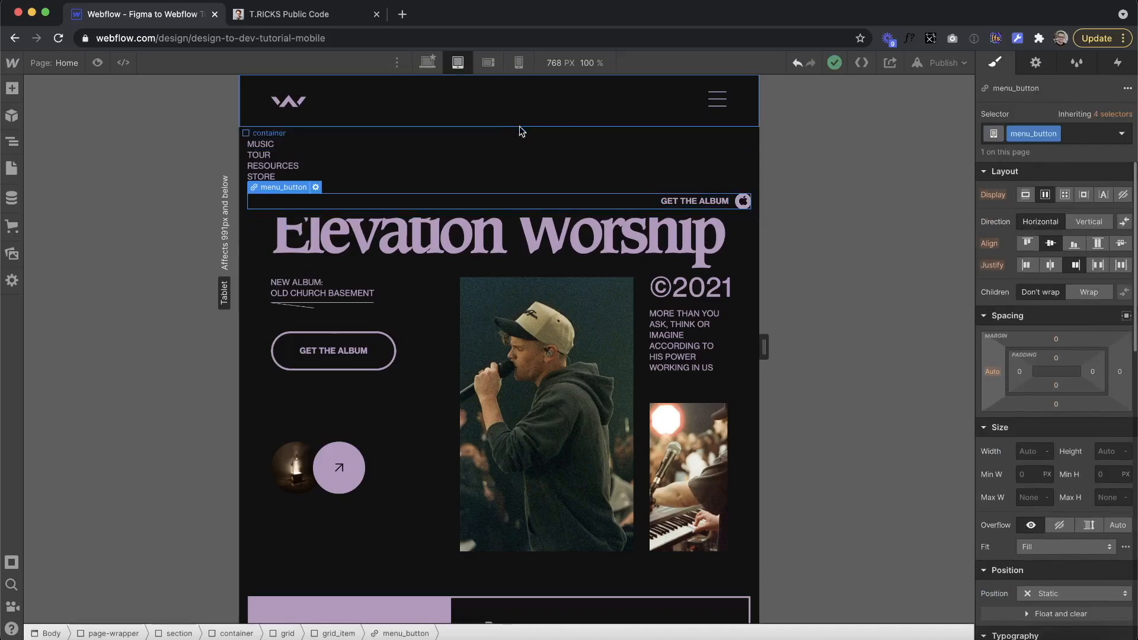
pyautogui.press('Up')
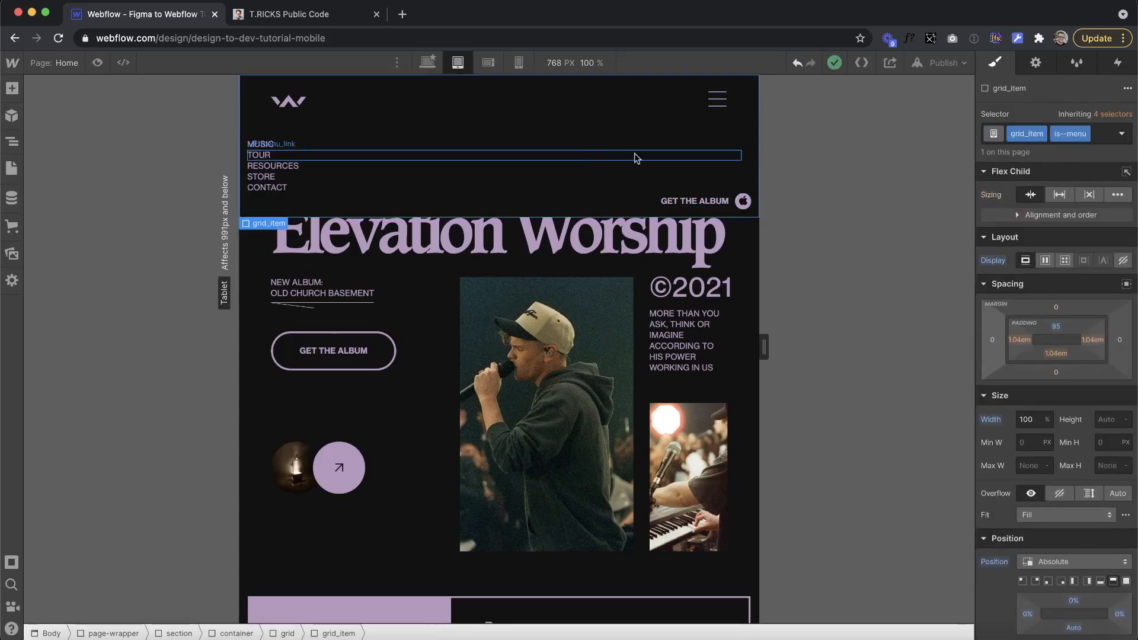
pyautogui.click(1045, 262)
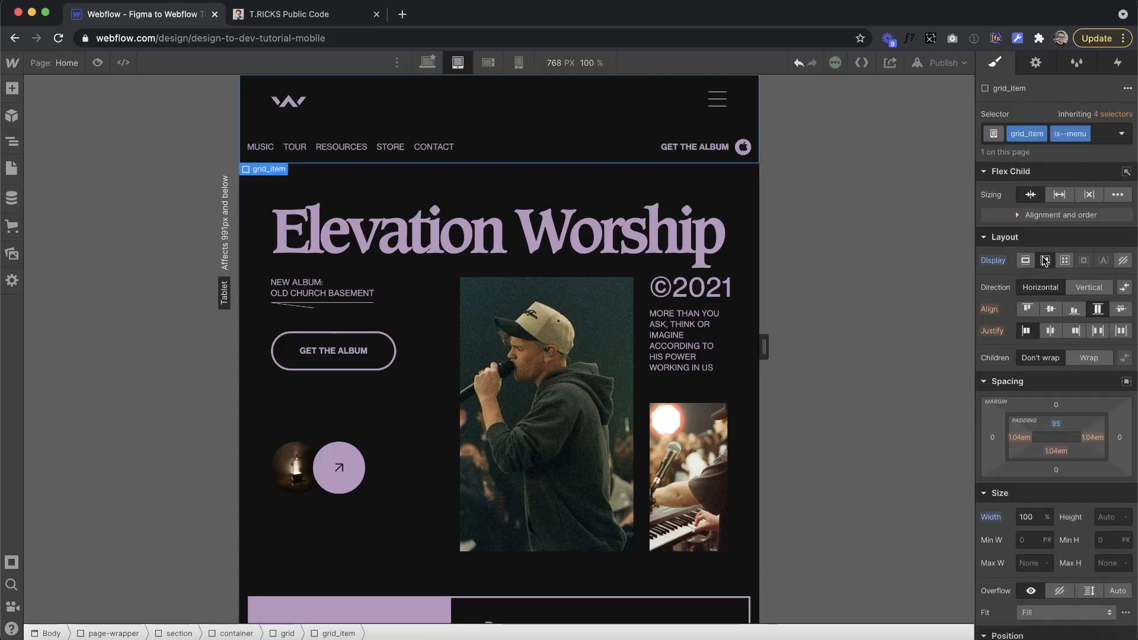
pyautogui.click(1084, 286)
pyautogui.click(1050, 310)
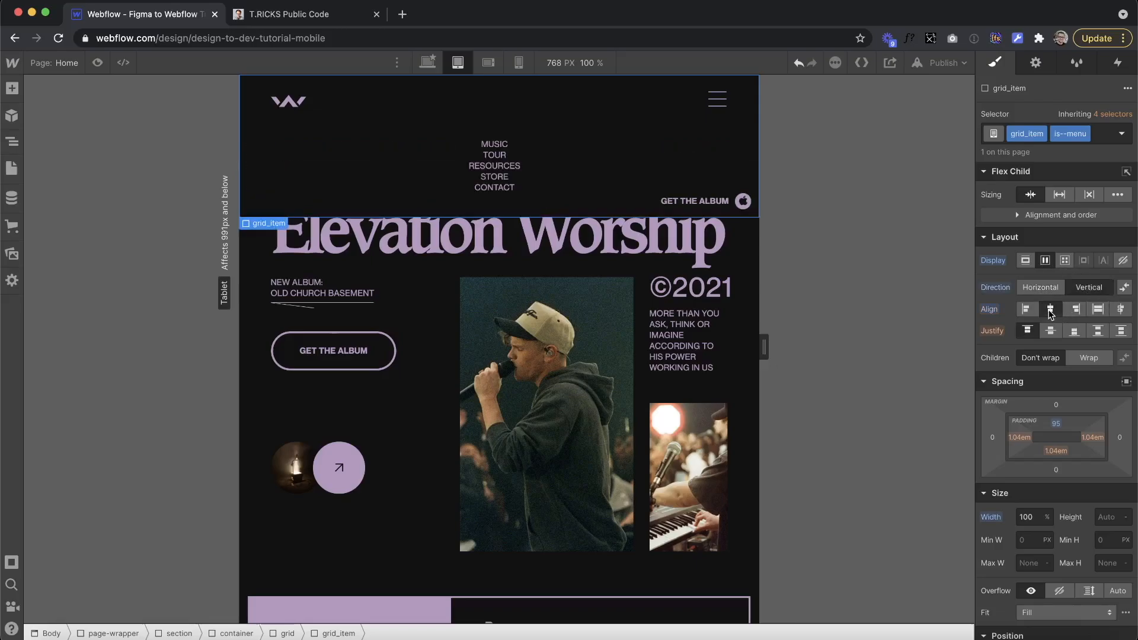
pyautogui.click(1051, 331)
# Step: Set the left margin of the menu_button element to 0 px at the tablet breakpoint
pyautogui.click(667, 202)
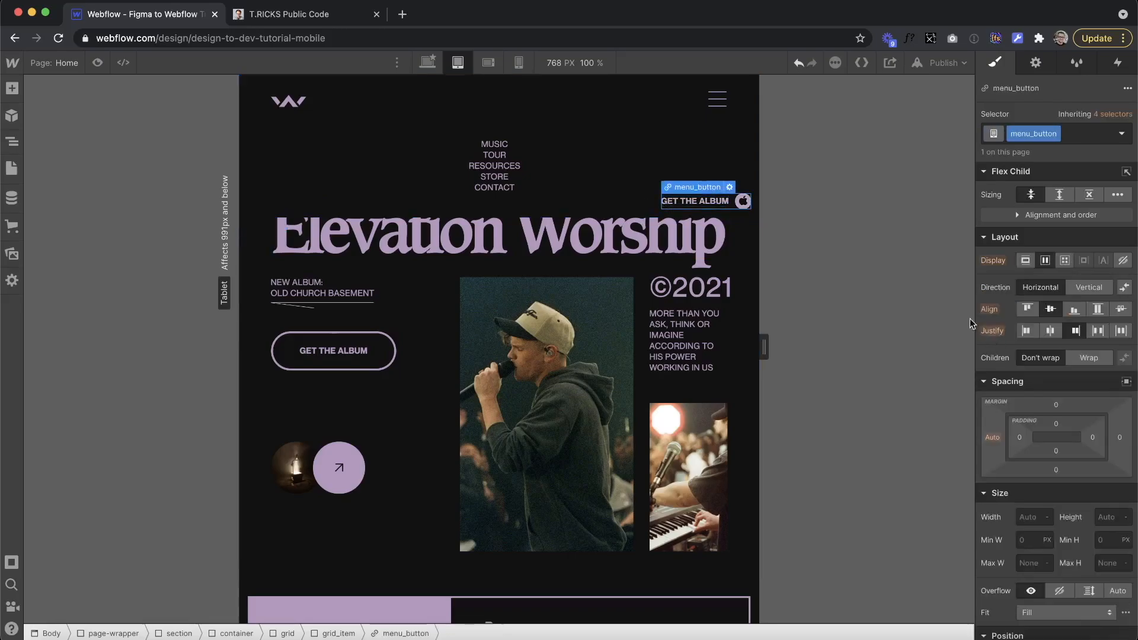
pyautogui.click(992, 438)
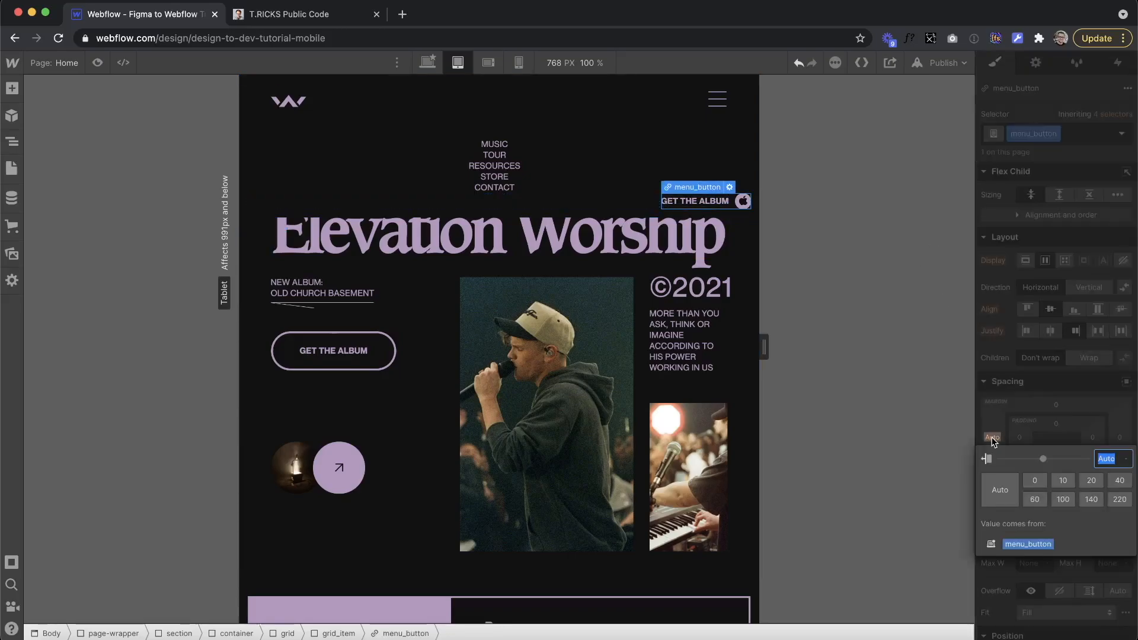
pyautogui.click(1032, 483)
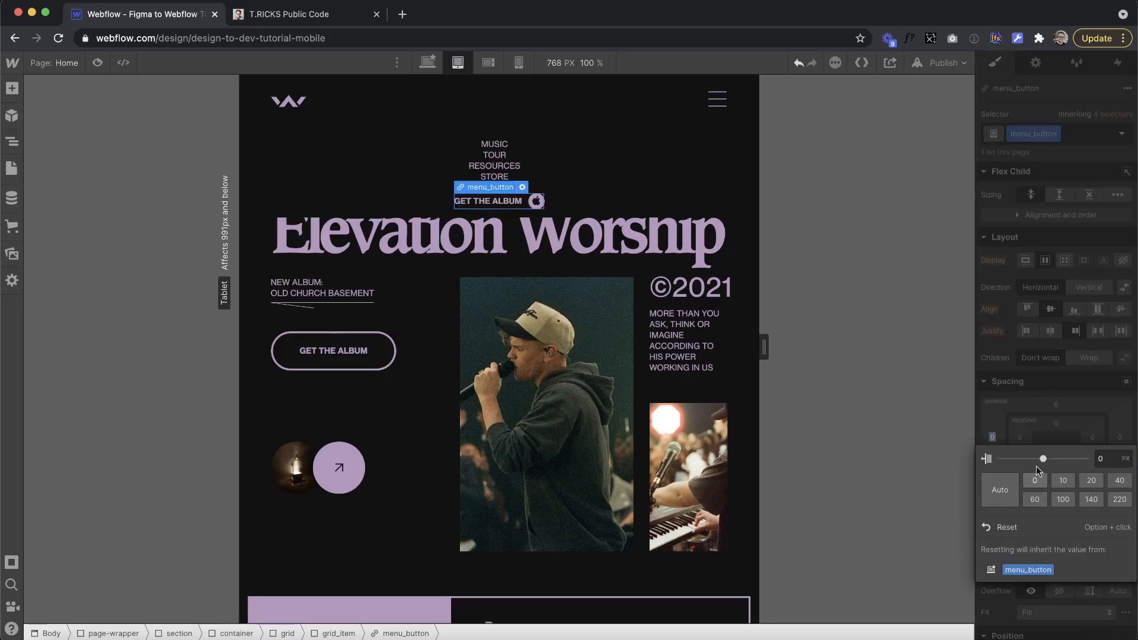
pyautogui.click(1049, 408)
# Step: Set the is--menu grid item's bottom padding to 30 px, enlarge it slightly further, and test the tablet canvas at a narrower width
pyautogui.click(633, 198)
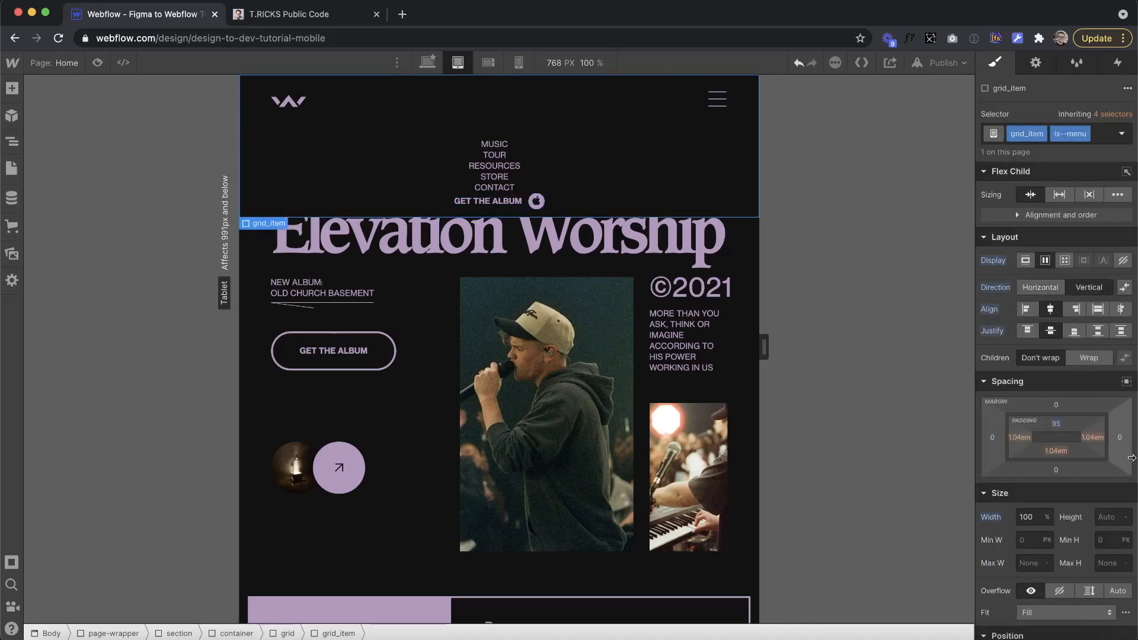
pyautogui.click(1056, 450)
pyautogui.write('30')
pyautogui.press('Return')
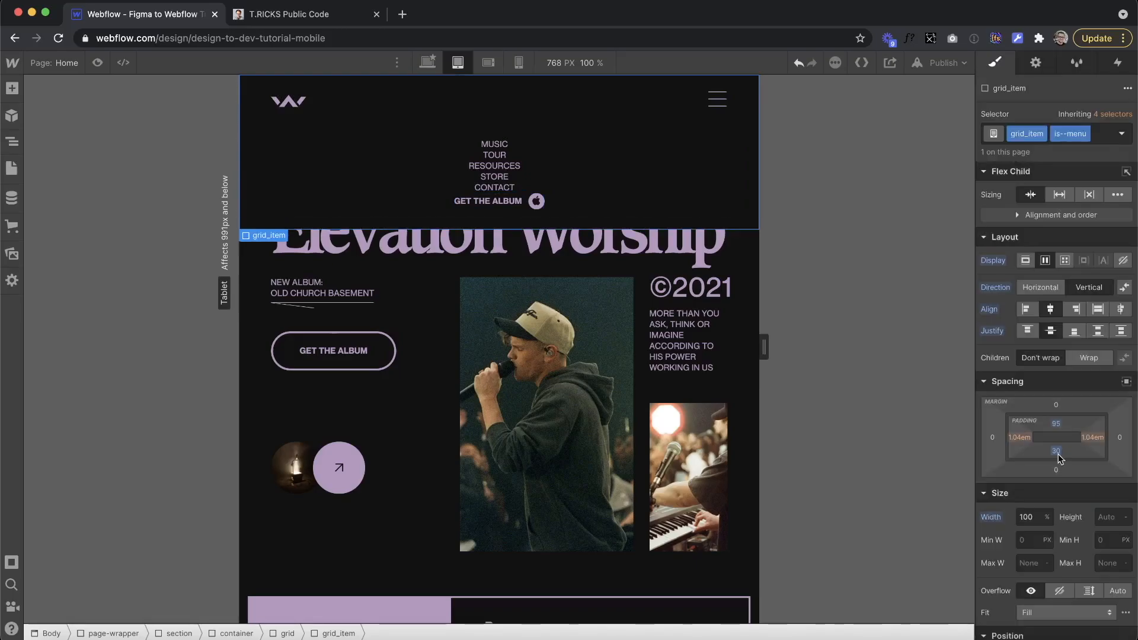
pyautogui.moveTo(1057, 449); pyautogui.dragTo(1037, 437)
pyautogui.moveTo(765, 350); pyautogui.dragTo(720, 326)
pyautogui.click(506, 144)
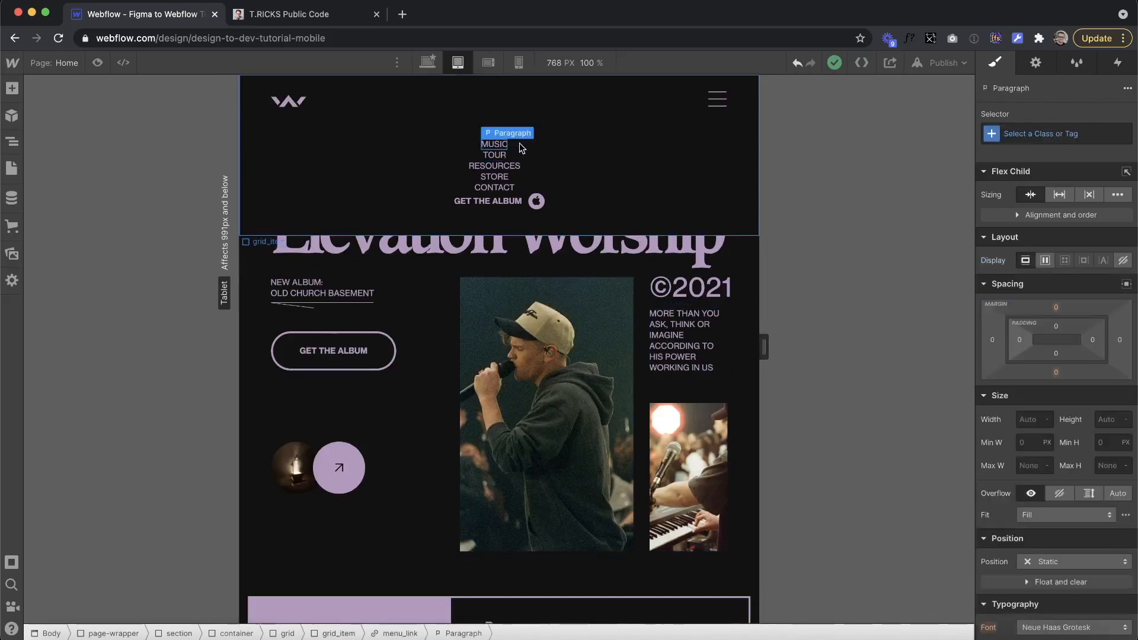
pyautogui.click(510, 142)
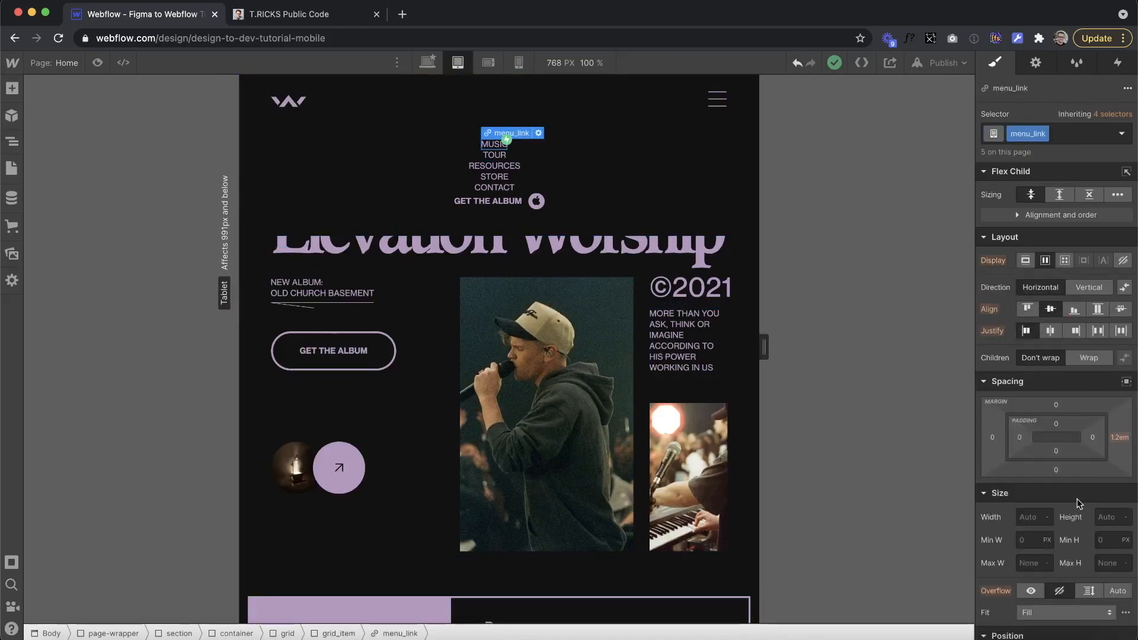
pyautogui.scroll(-3, 1044, 528)
pyautogui.scroll(-5, 1055, 553)
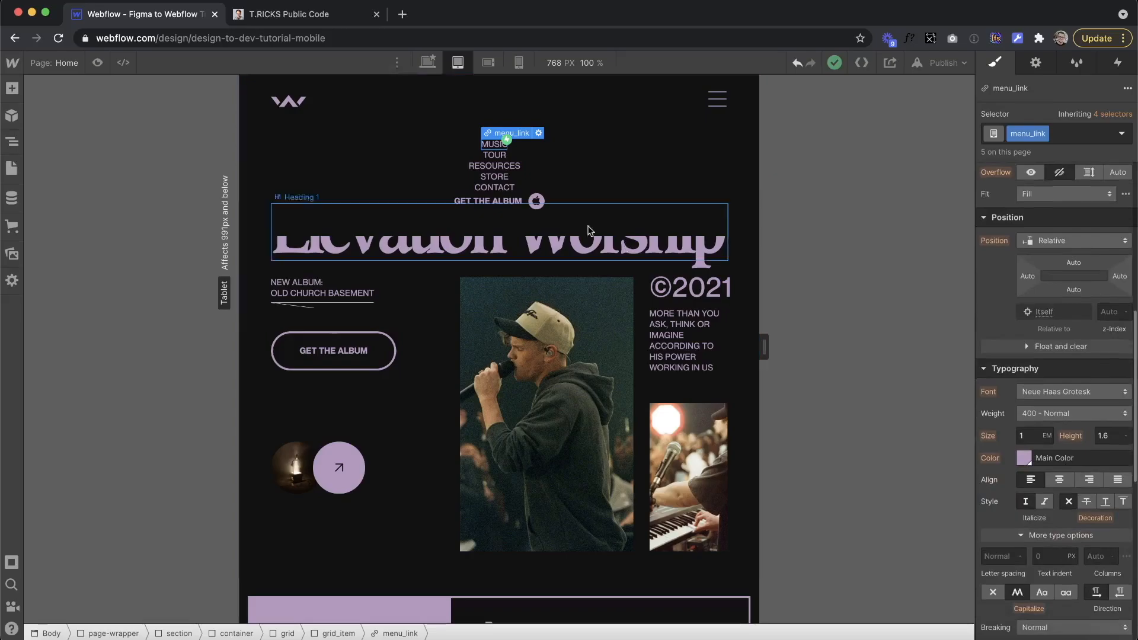
pyautogui.click(497, 148)
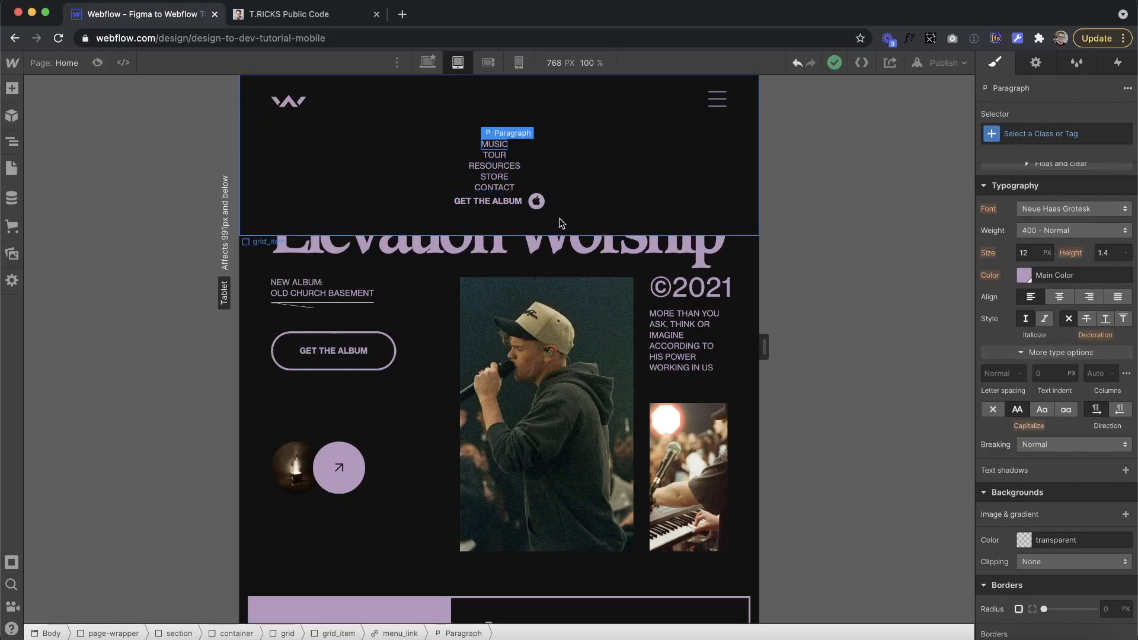
pyautogui.click(1035, 137)
pyautogui.write('nav')
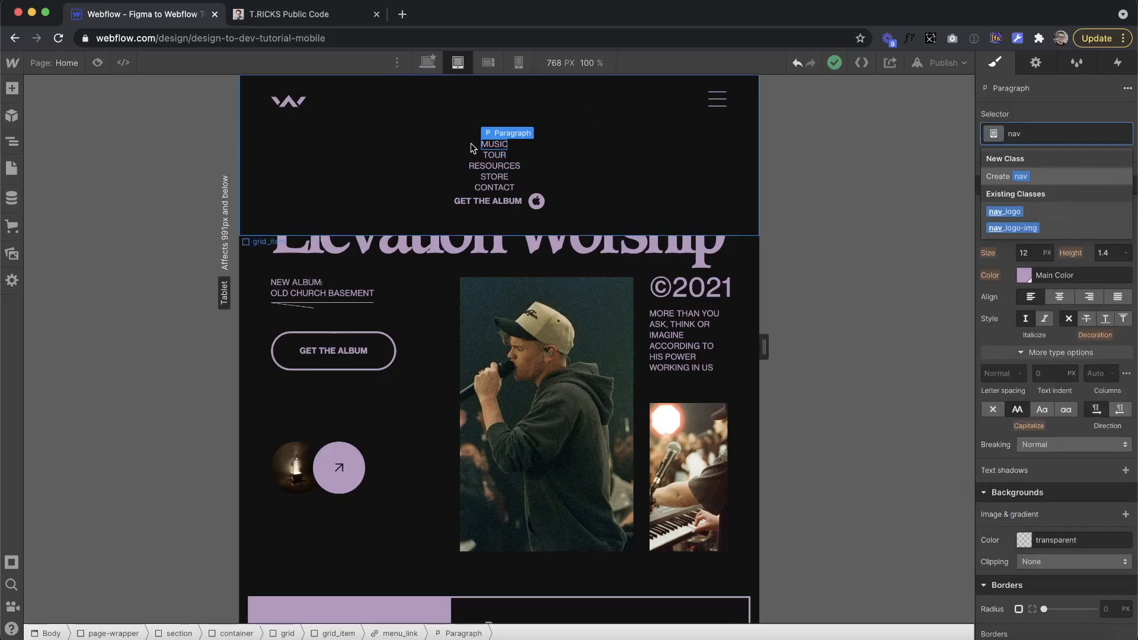
pyautogui.rightClick(486, 145)
pyautogui.press('Escape')
pyautogui.click(497, 157)
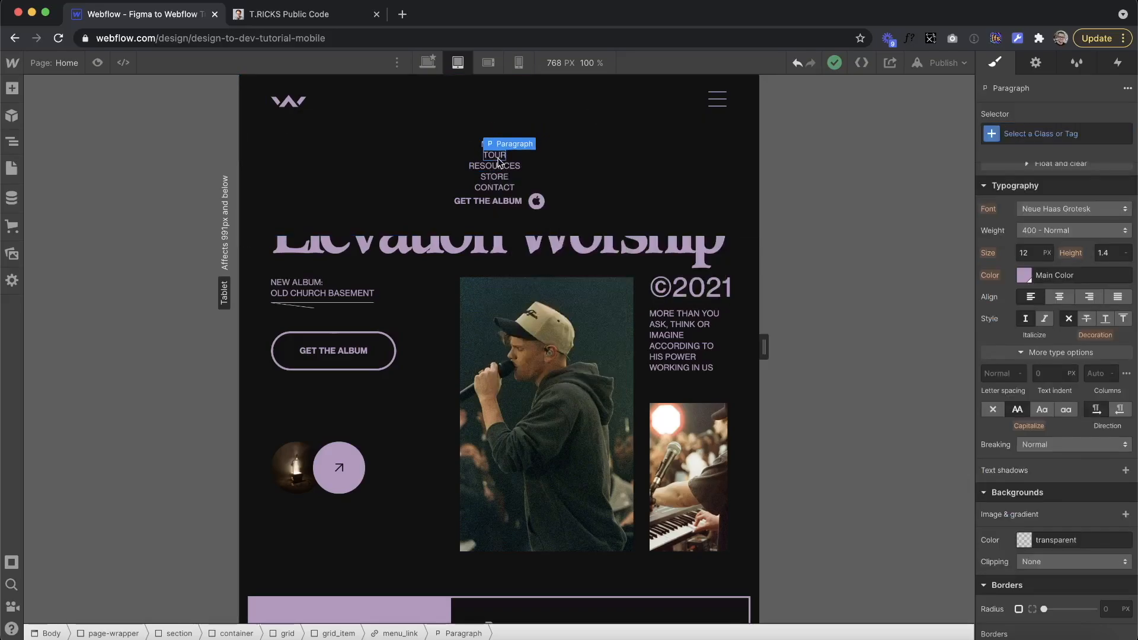
pyautogui.click(527, 137)
# Step: Create a new class named menu_p on the MUSIC paragraph in the menu
pyautogui.click(497, 145)
pyautogui.click(1034, 136)
pyautogui.write('menu_')
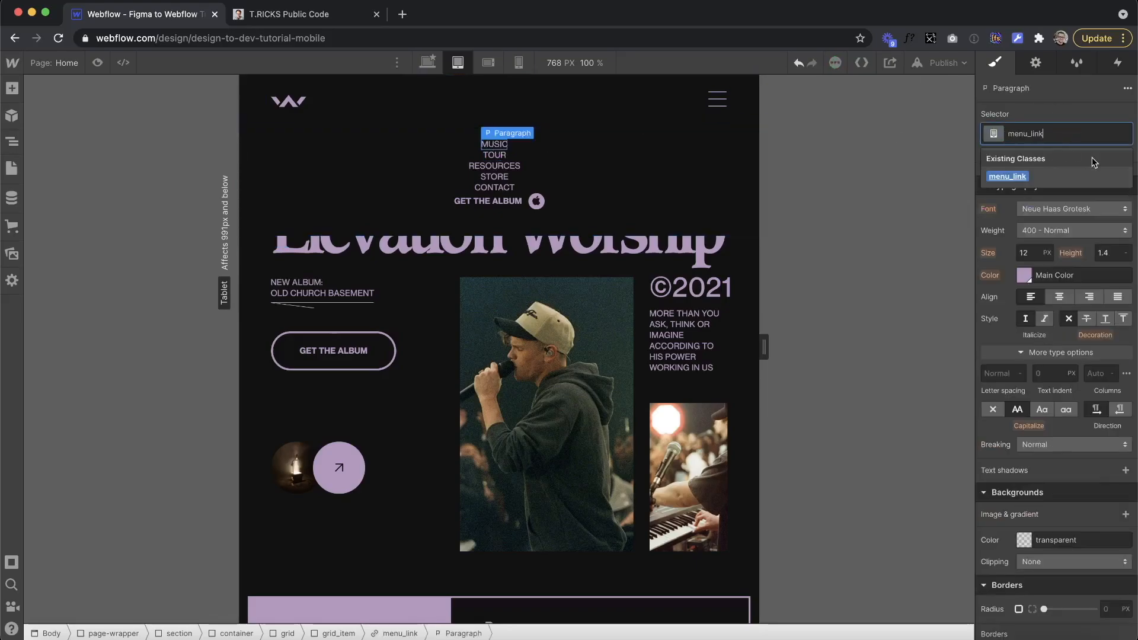
pyautogui.write('p')
pyautogui.press('Return')
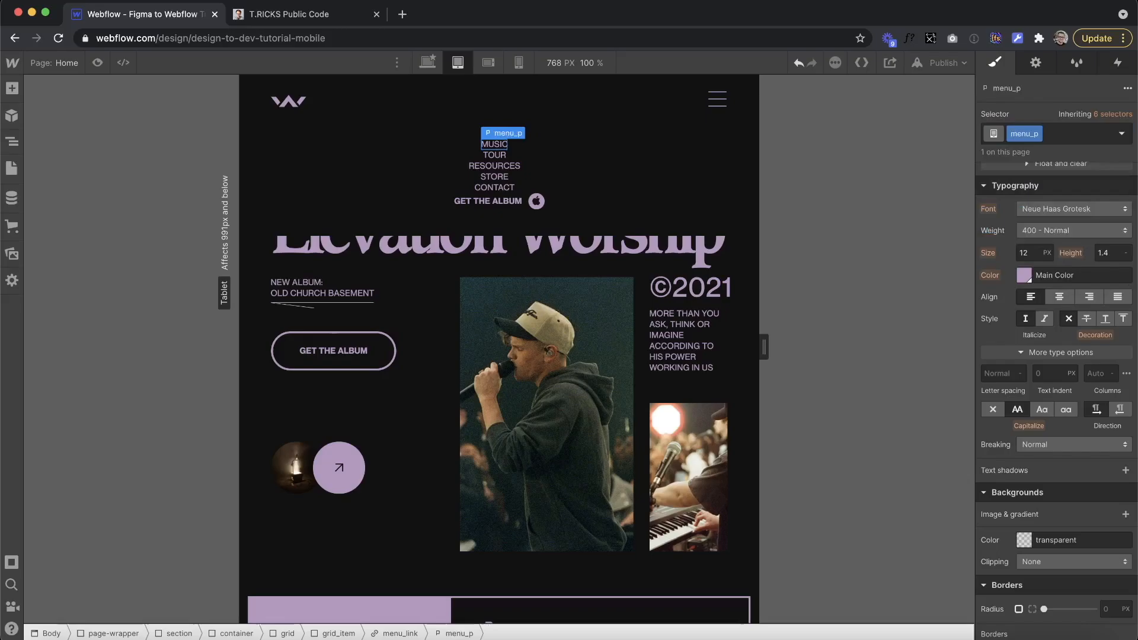
# Step: Apply the menu_p class to the TOUR and RESOURCES paragraphs
pyautogui.click(494, 155)
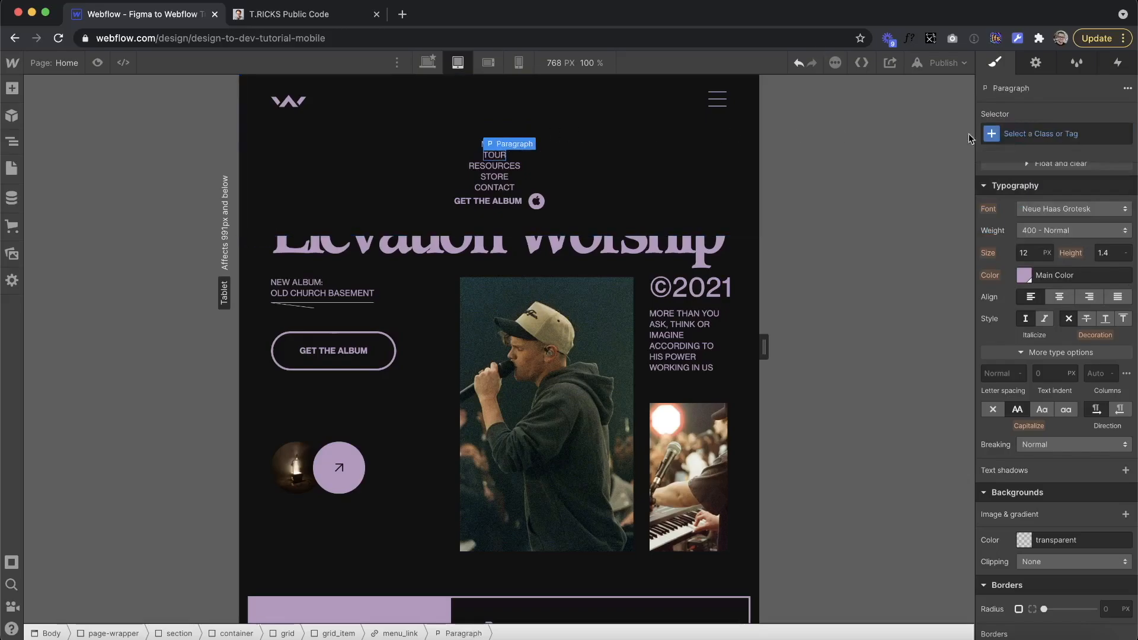
pyautogui.click(1039, 134)
pyautogui.write('menu_p')
pyautogui.press('Return')
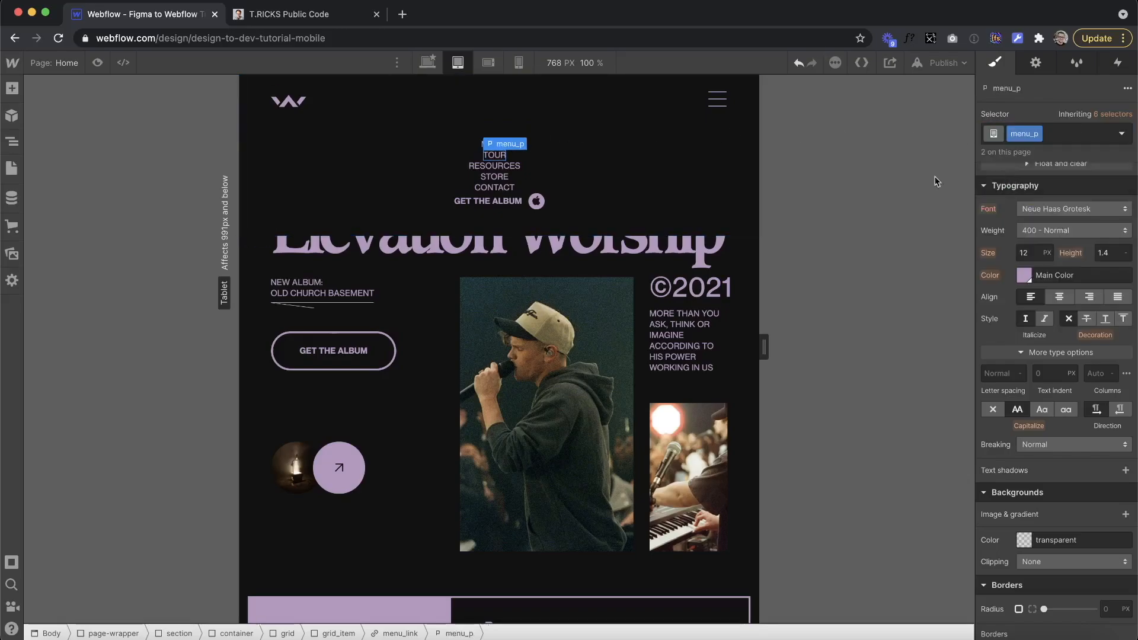
pyautogui.click(474, 169)
pyautogui.click(1034, 130)
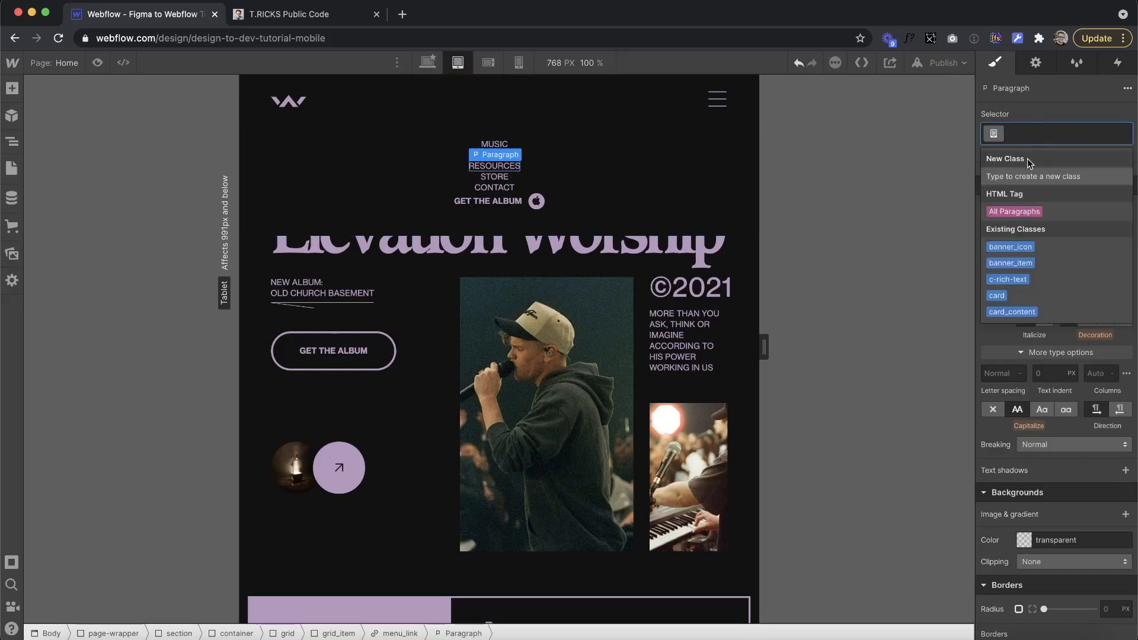
pyautogui.write('menu_p')
pyautogui.press('Return')
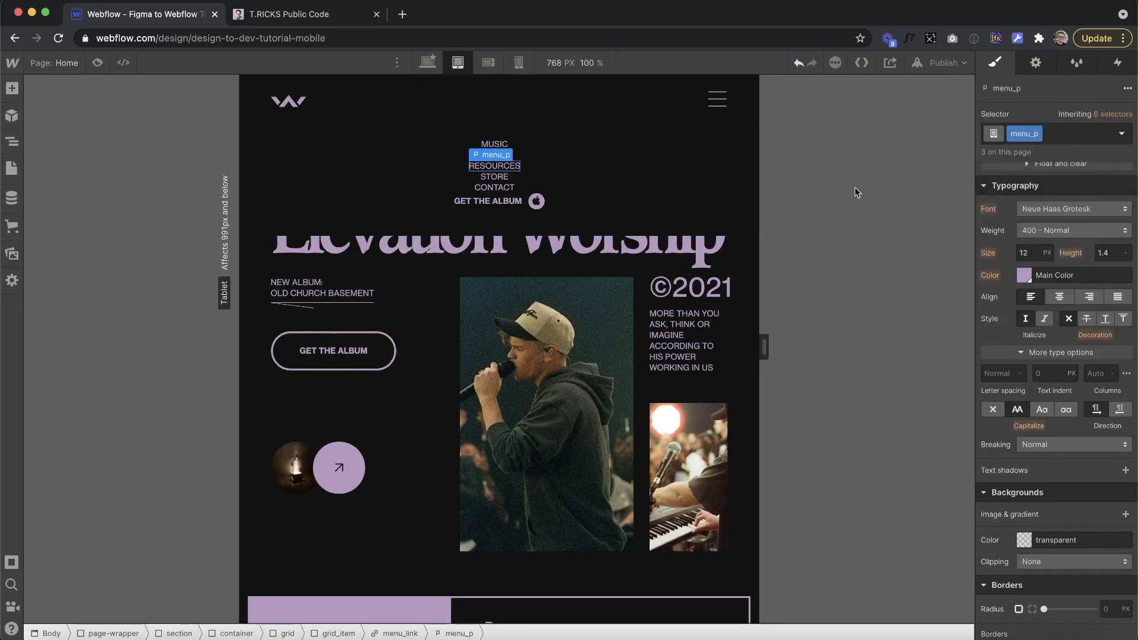
# Step: Apply the menu_p class to the STORE and CONTACT paragraphs
pyautogui.click(490, 179)
pyautogui.click(1021, 133)
pyautogui.write('menu_p')
pyautogui.press('Return')
pyautogui.click(489, 189)
pyautogui.click(1008, 134)
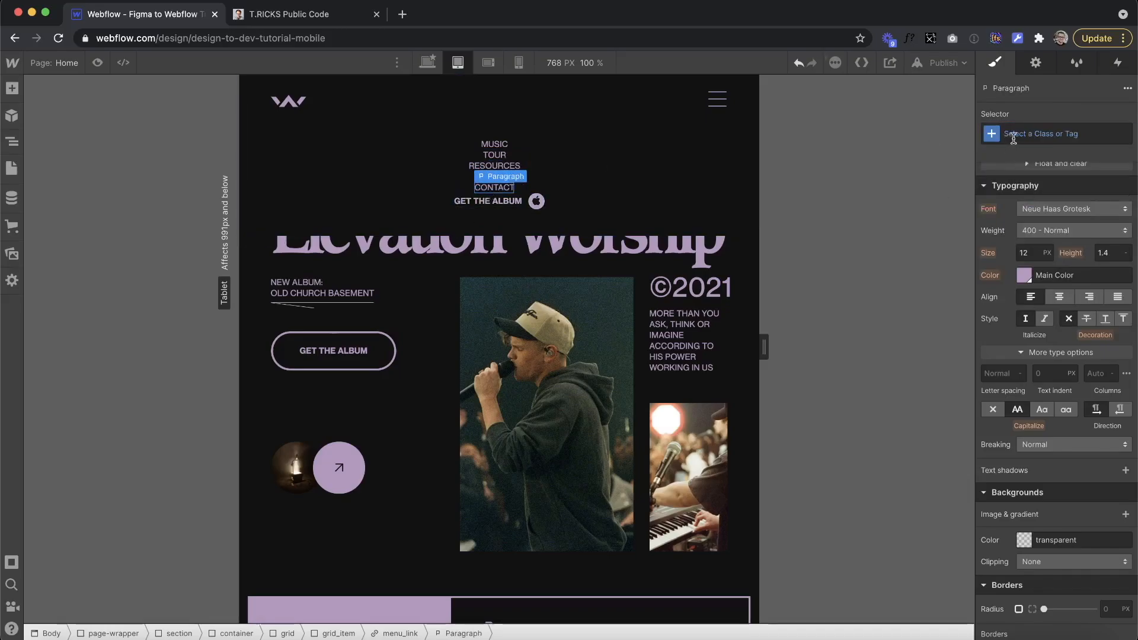
pyautogui.write('menu_p')
pyautogui.press('Return')
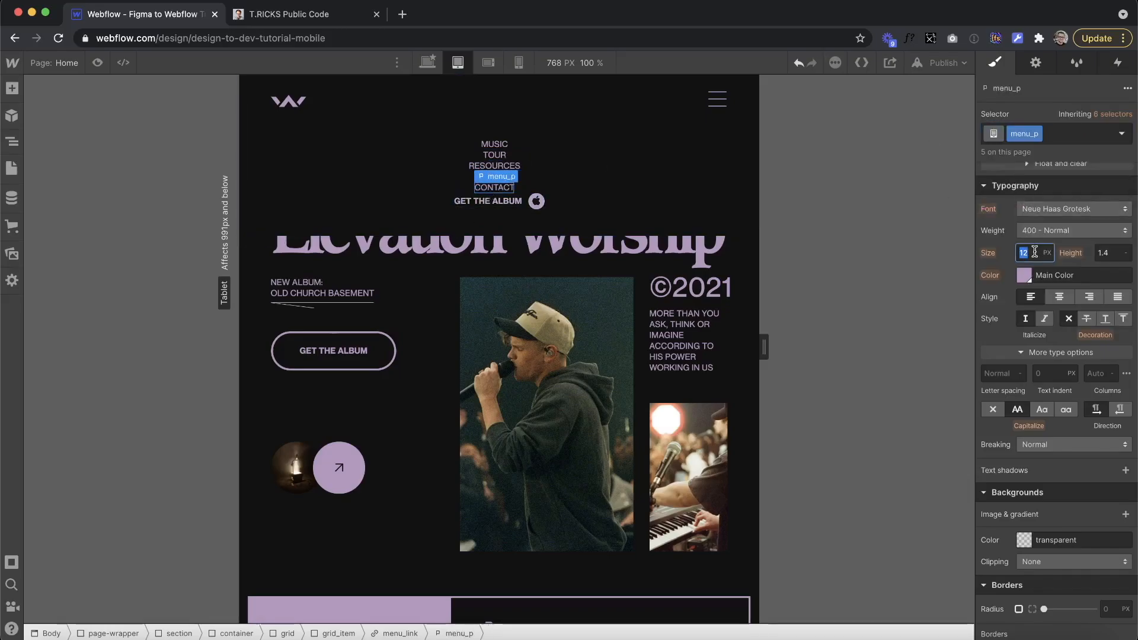
# Step: Set the font size of the menu_p class to 20 px at the tablet breakpoint
pyautogui.press('Up')
pyautogui.press('Up')
pyautogui.press('Up')
pyautogui.press('Up')
pyautogui.press('Up')
pyautogui.press('Up')
pyautogui.press('Up')
pyautogui.press('Up')
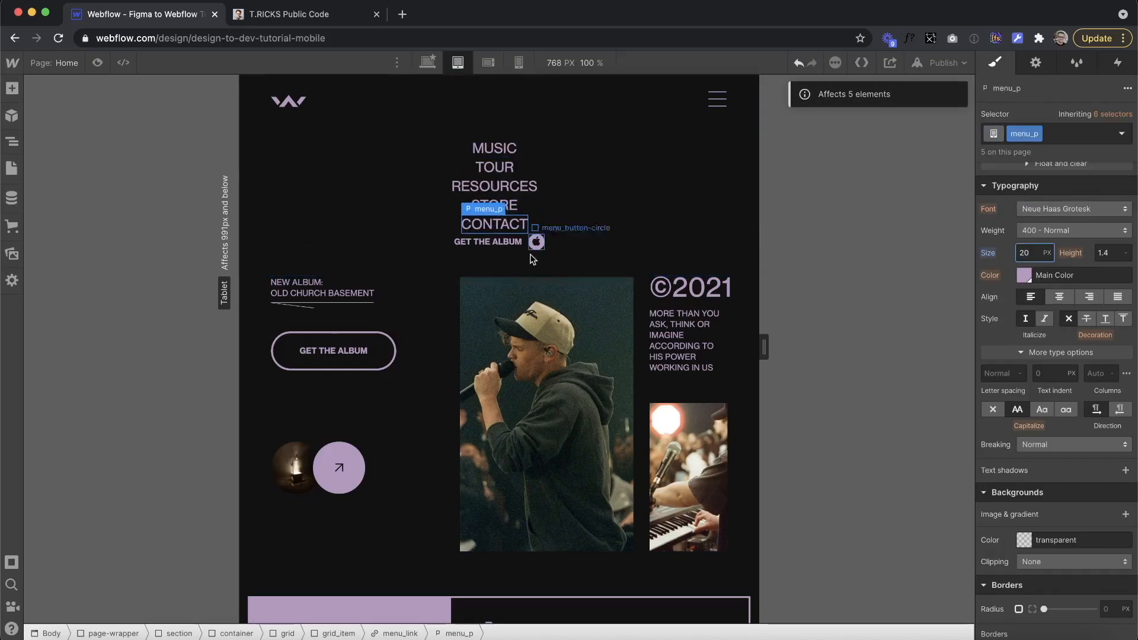
# Step: Apply the menu_p class to the GET THE ALBUM paragraph inside the menu button
pyautogui.click(504, 243)
pyautogui.click(504, 242)
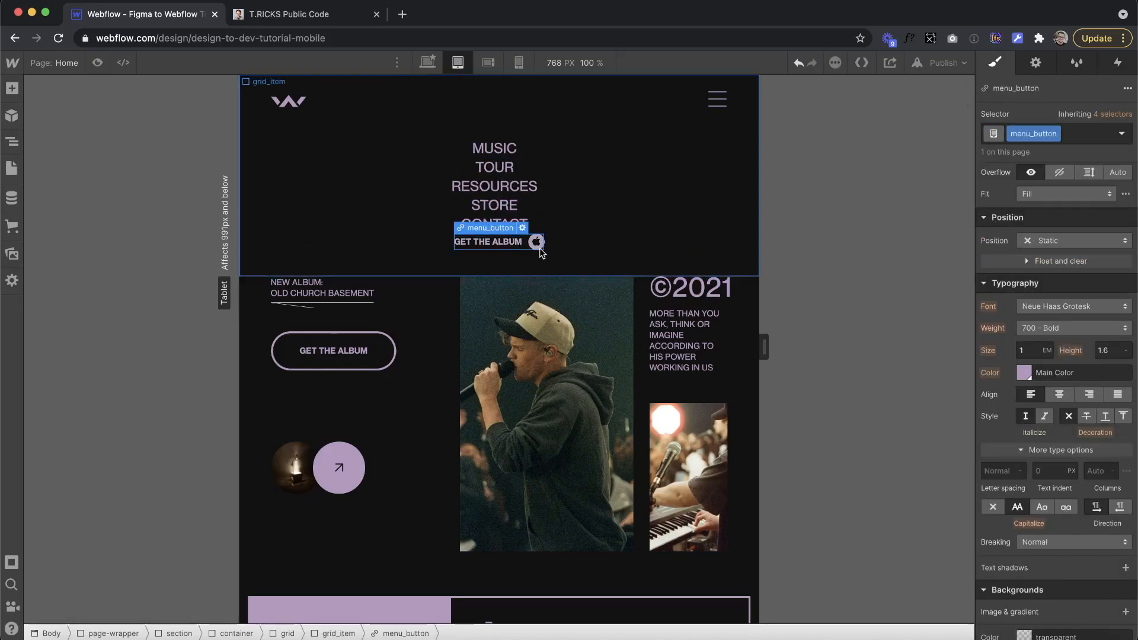
pyautogui.click(482, 240)
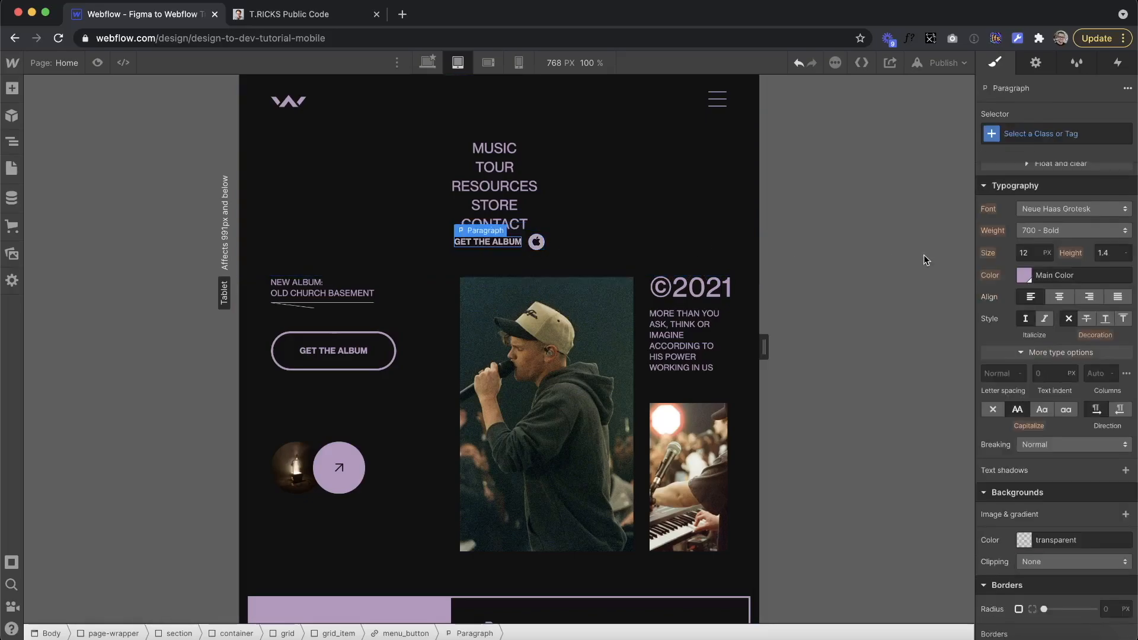
pyautogui.click(1020, 134)
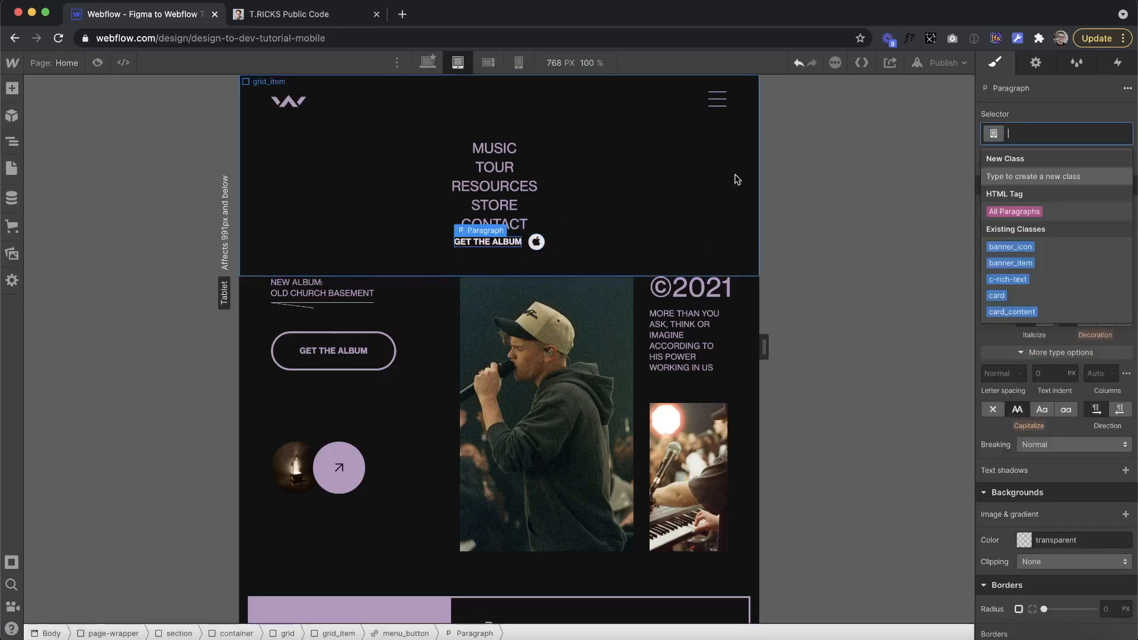
pyautogui.write('menu')
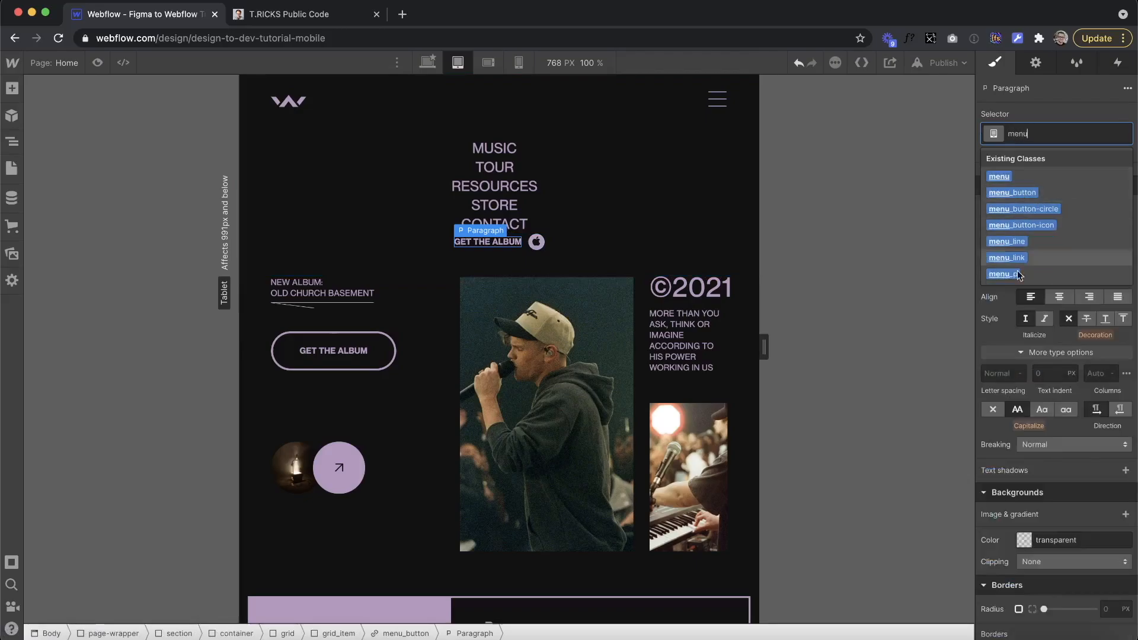
pyautogui.click(1009, 274)
# Step: Enlarge the apple icon circle beside GET THE ALBUM by setting the menu_button-circle font size to 1.3 em
pyautogui.click(555, 244)
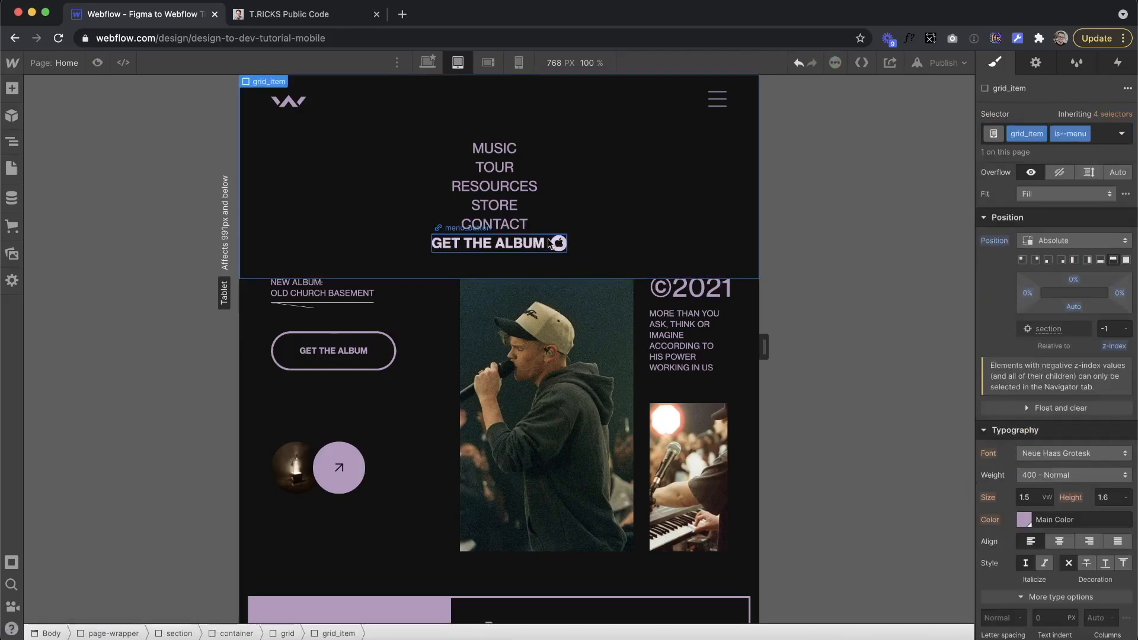
pyautogui.click(557, 244)
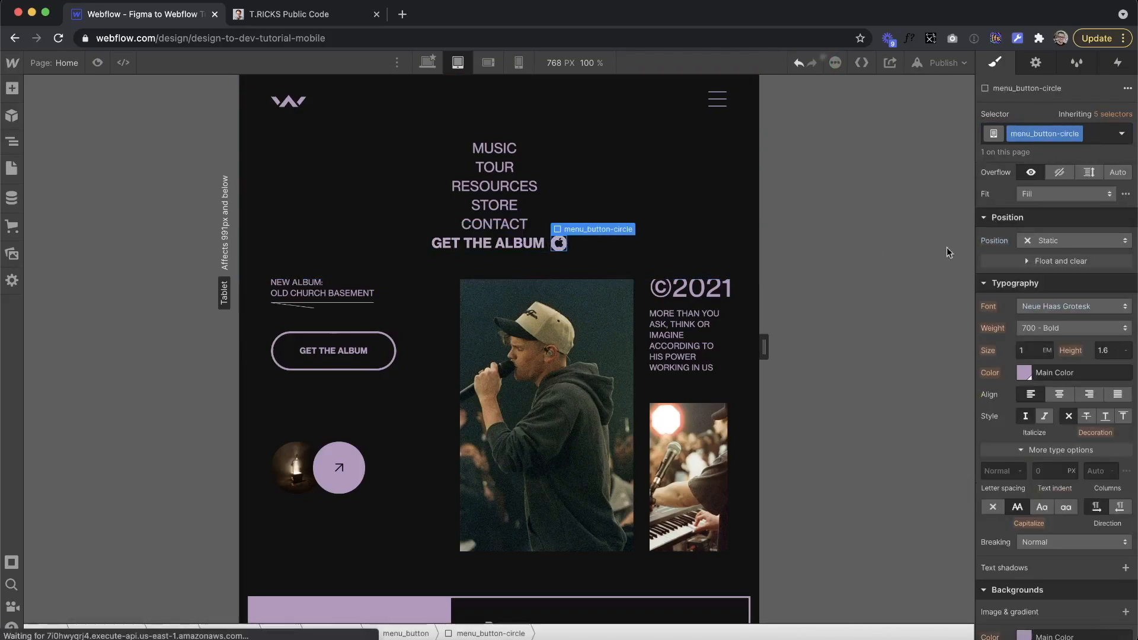
pyautogui.scroll(5, 1055, 257)
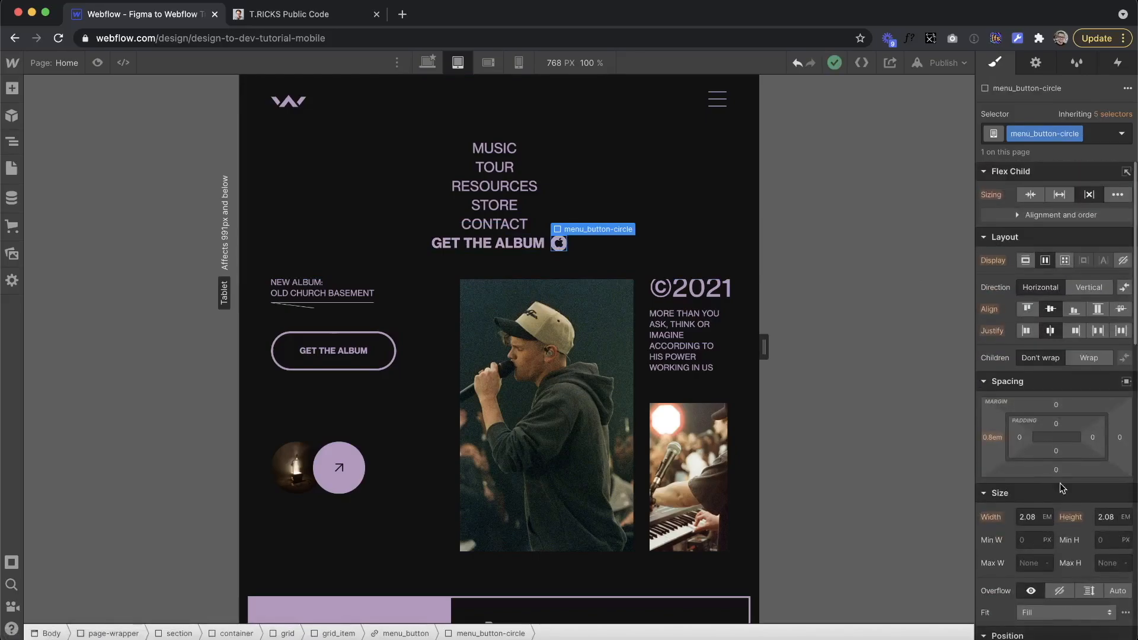
pyautogui.click(561, 244)
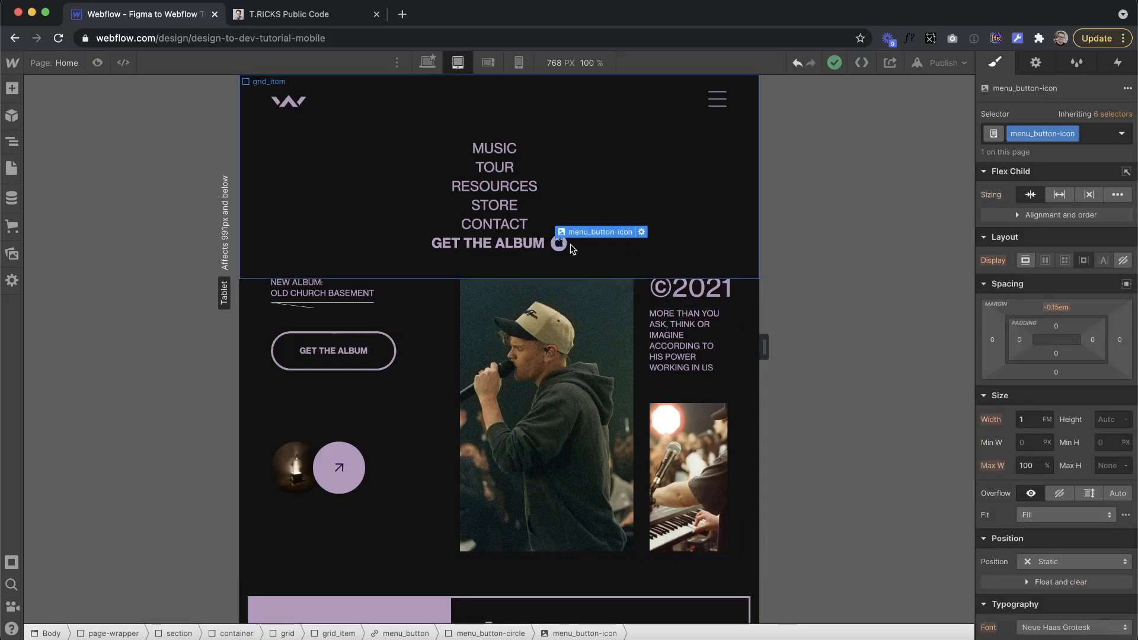
pyautogui.click(555, 246)
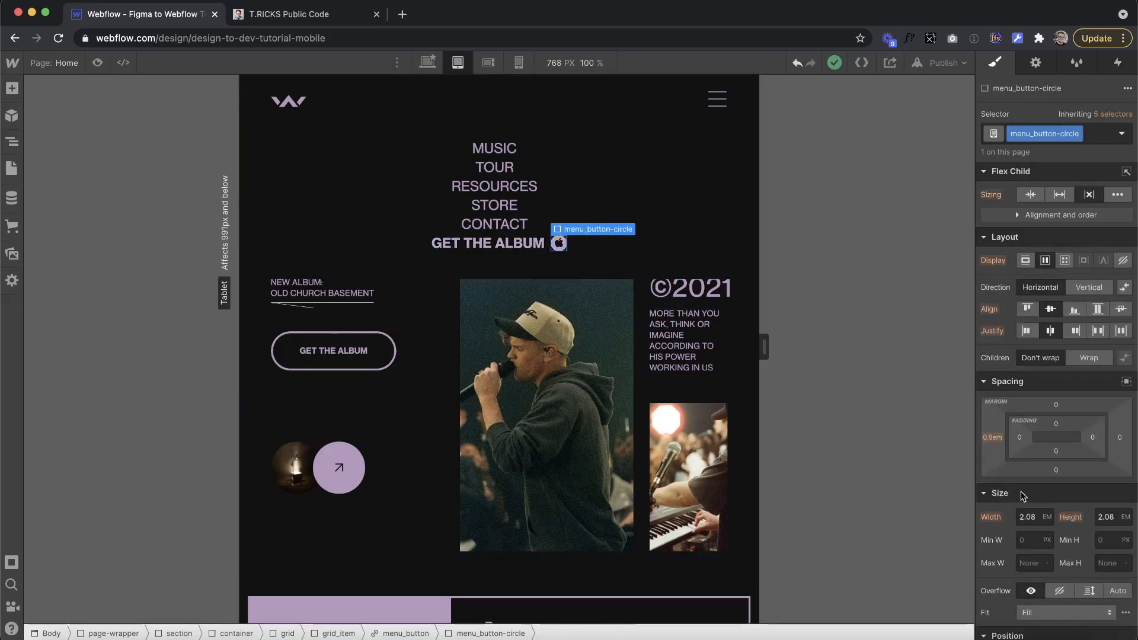
pyautogui.scroll(-8, 1023, 496)
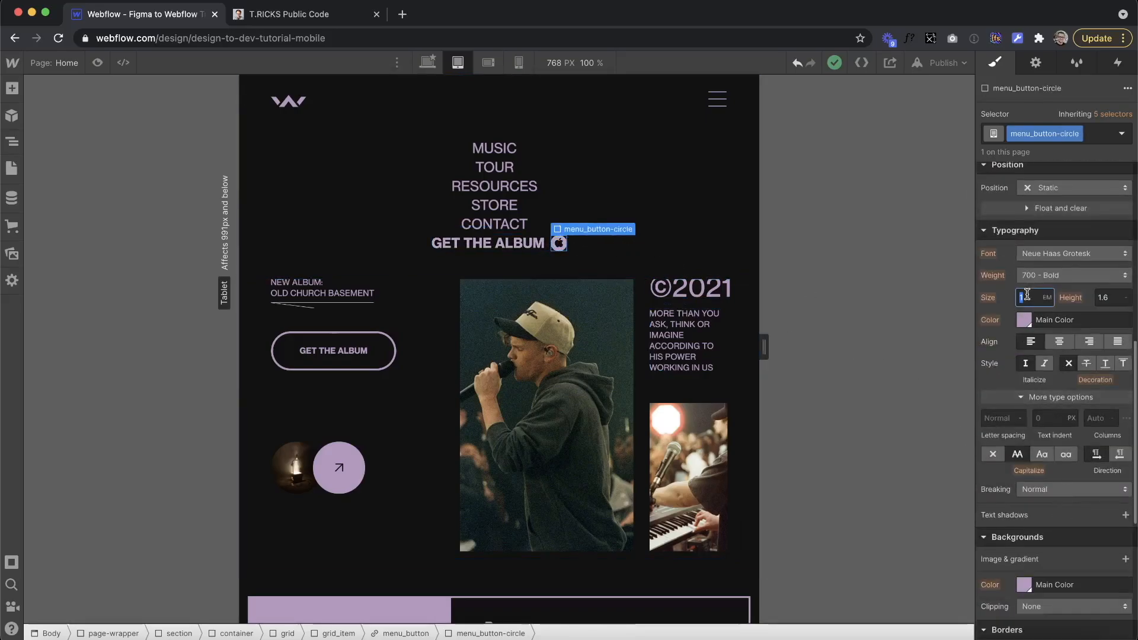
pyautogui.write('1.7')
pyautogui.press('Up')
pyautogui.press('Up')
pyautogui.press('Up')
pyautogui.press('Up')
pyautogui.press('Up')
pyautogui.press('BackSpace')
pyautogui.press('BackSpace')
pyautogui.press('BackSpace')
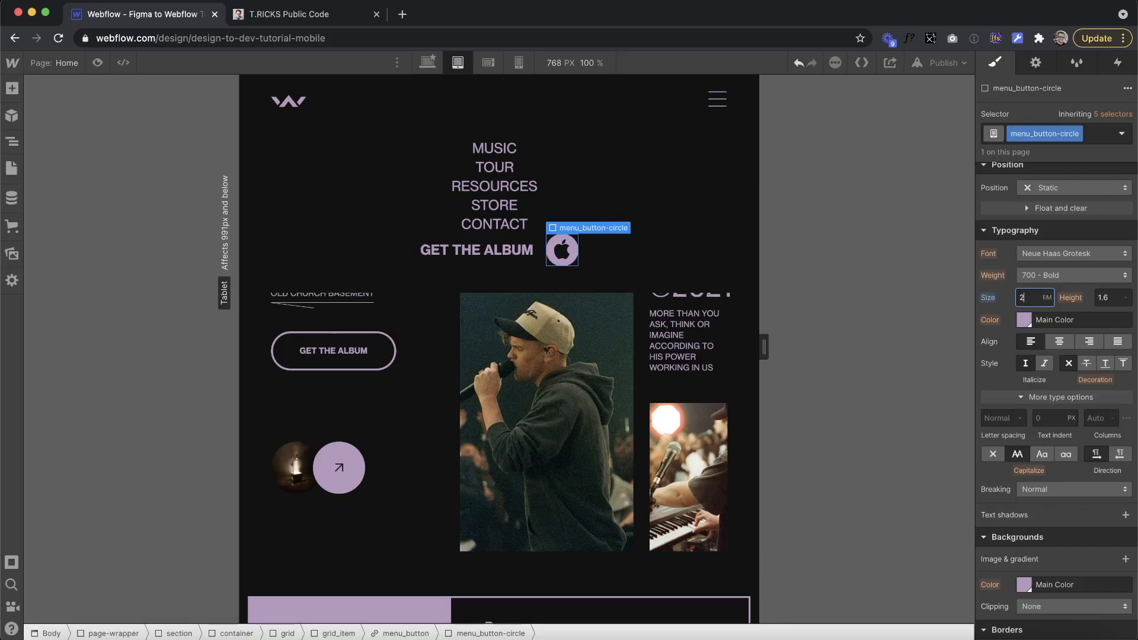
pyautogui.write('2')
pyautogui.press('Down')
pyautogui.press('Down')
pyautogui.press('Down')
pyautogui.press('Down')
pyautogui.press('Down')
pyautogui.press('Down')
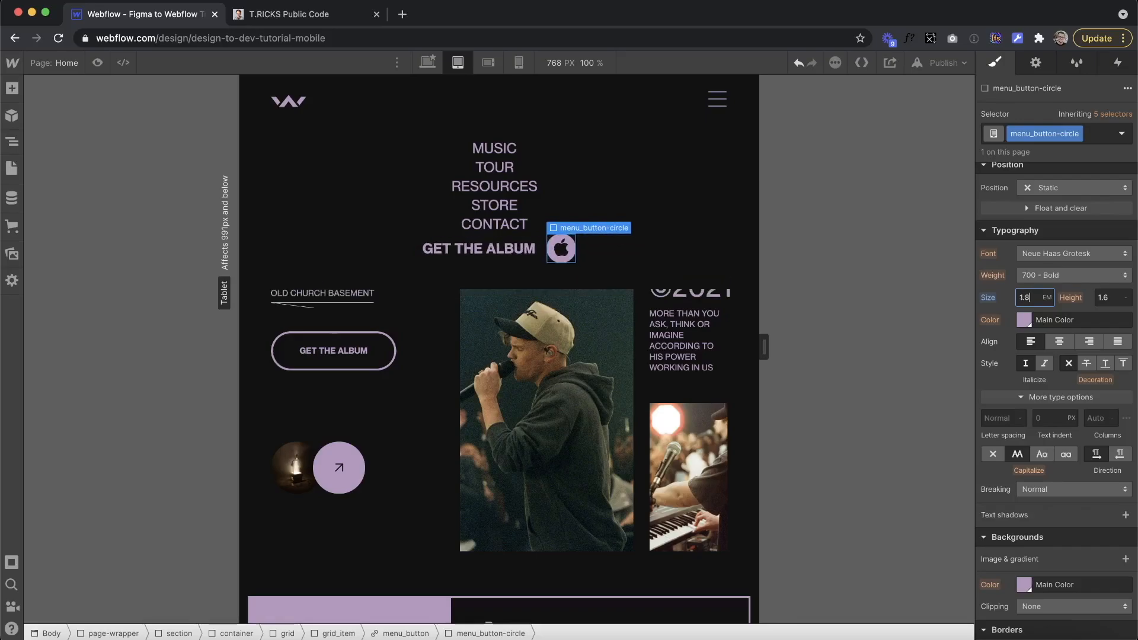
pyautogui.press('Down')
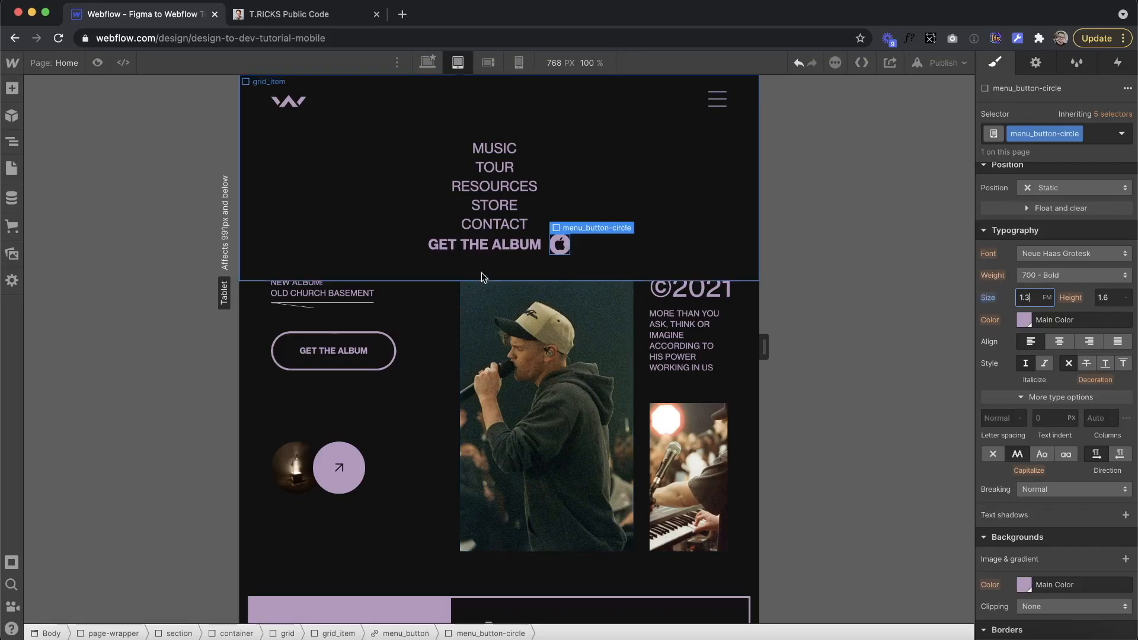
# Step: Give the menu_link class 5 px vertical and 16 px horizontal padding, and reset its right margin to 0
pyautogui.click(509, 149)
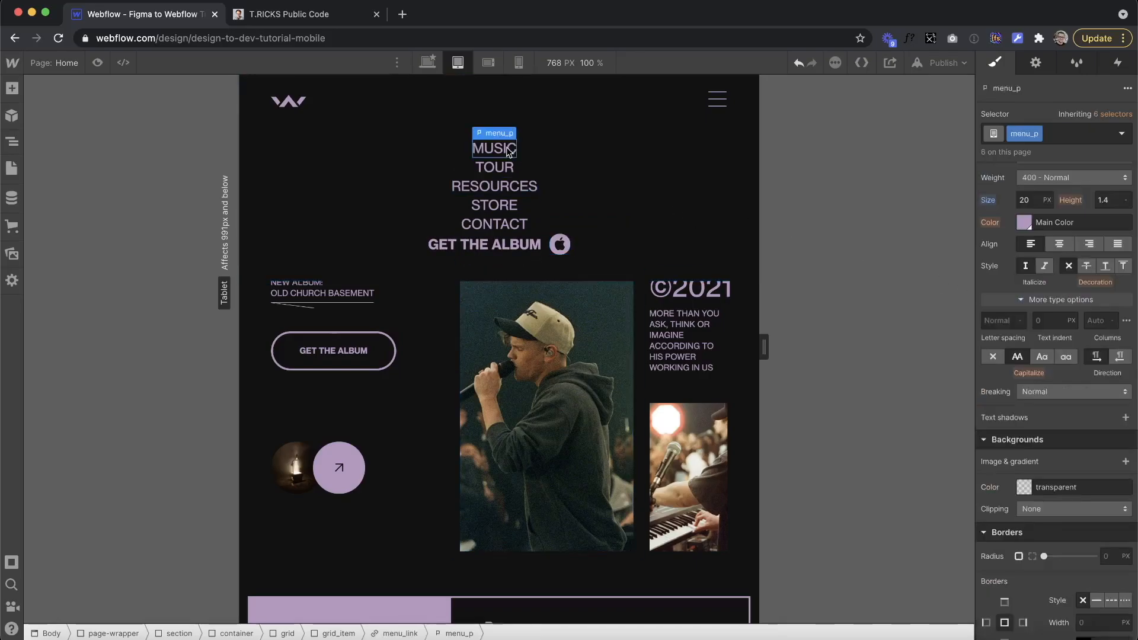
pyautogui.scroll(10, 1126, 330)
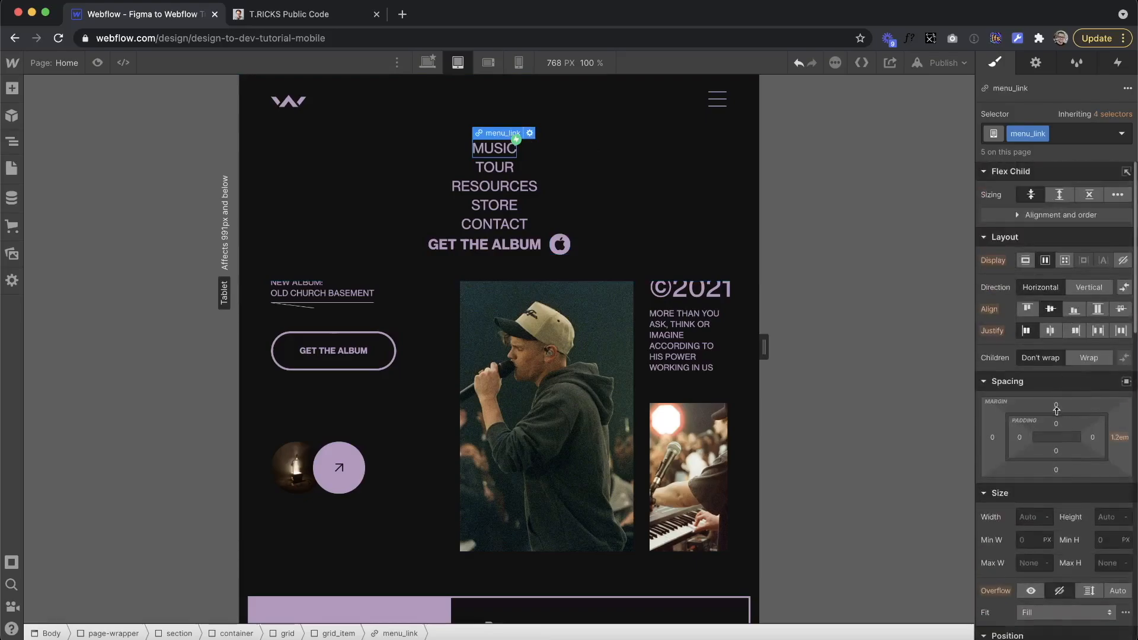
pyautogui.moveTo(1055, 422); pyautogui.dragTo(1054, 426)
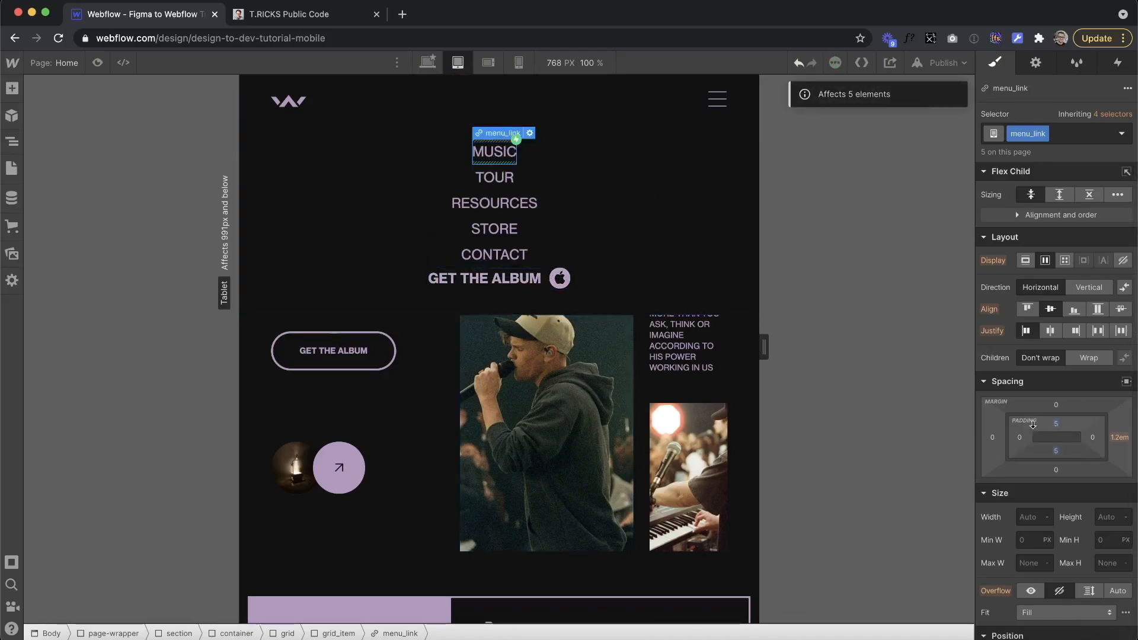
pyautogui.moveTo(1019, 438); pyautogui.dragTo(1028, 439)
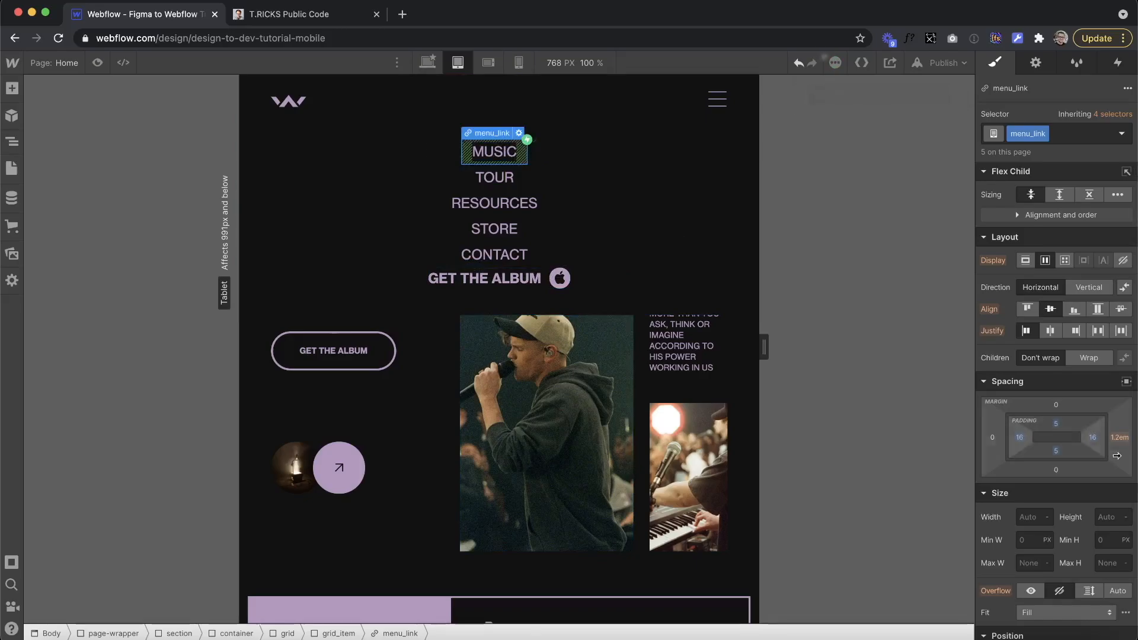
pyautogui.click(1120, 437)
pyautogui.click(1037, 479)
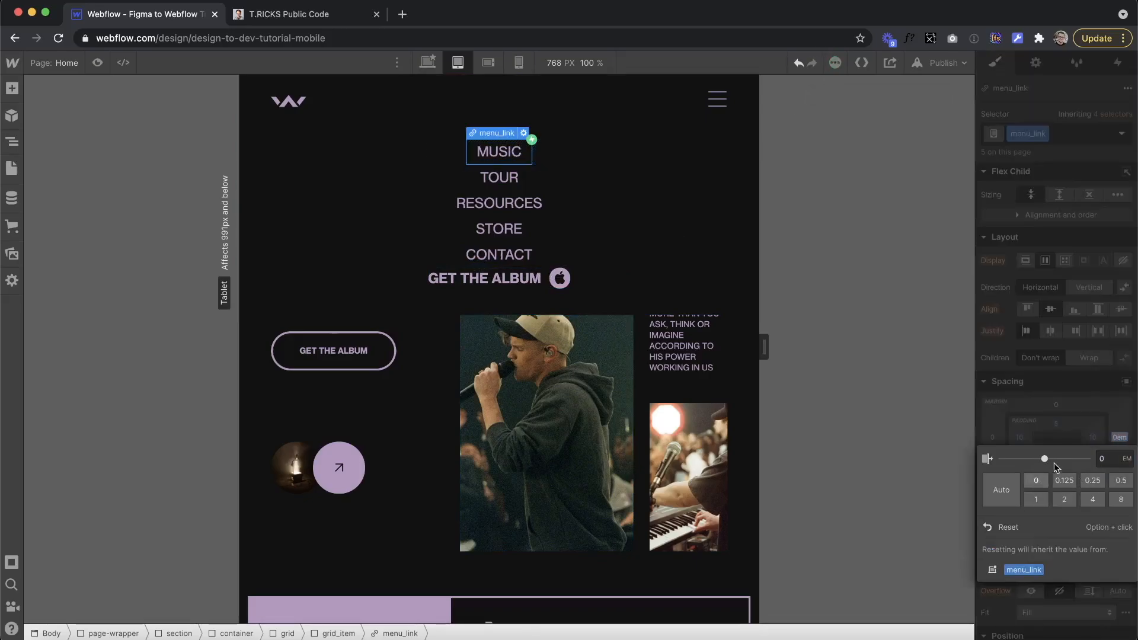
# Step: Set the top margin of the GET THE ALBUM menu_button to 34 px at the tablet breakpoint
pyautogui.click(546, 282)
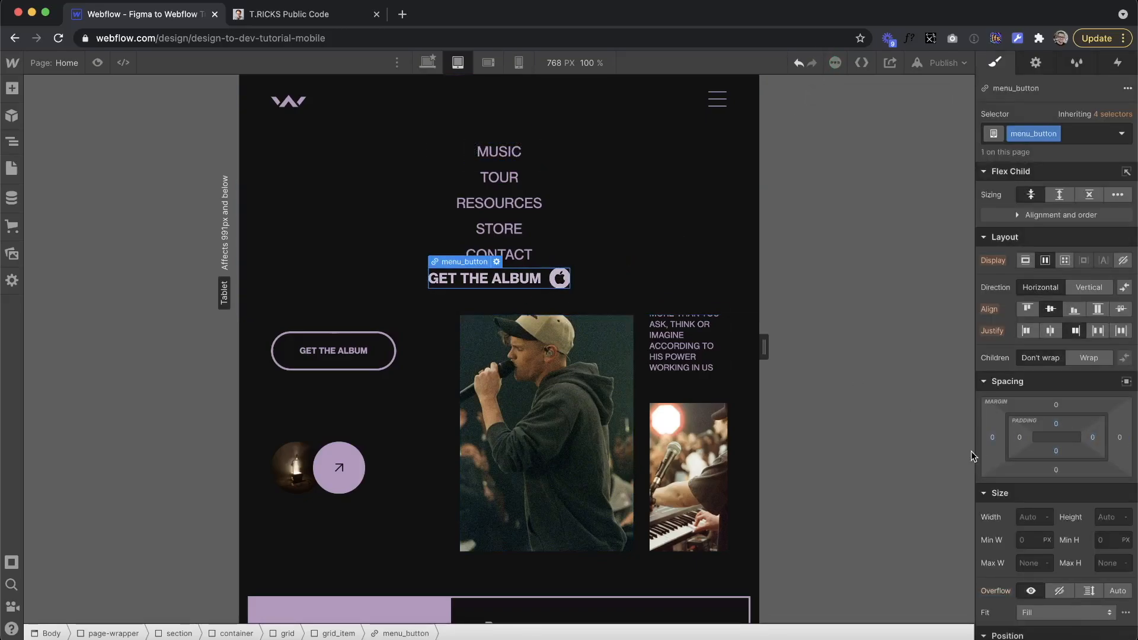
pyautogui.moveTo(1056, 407); pyautogui.dragTo(1053, 383)
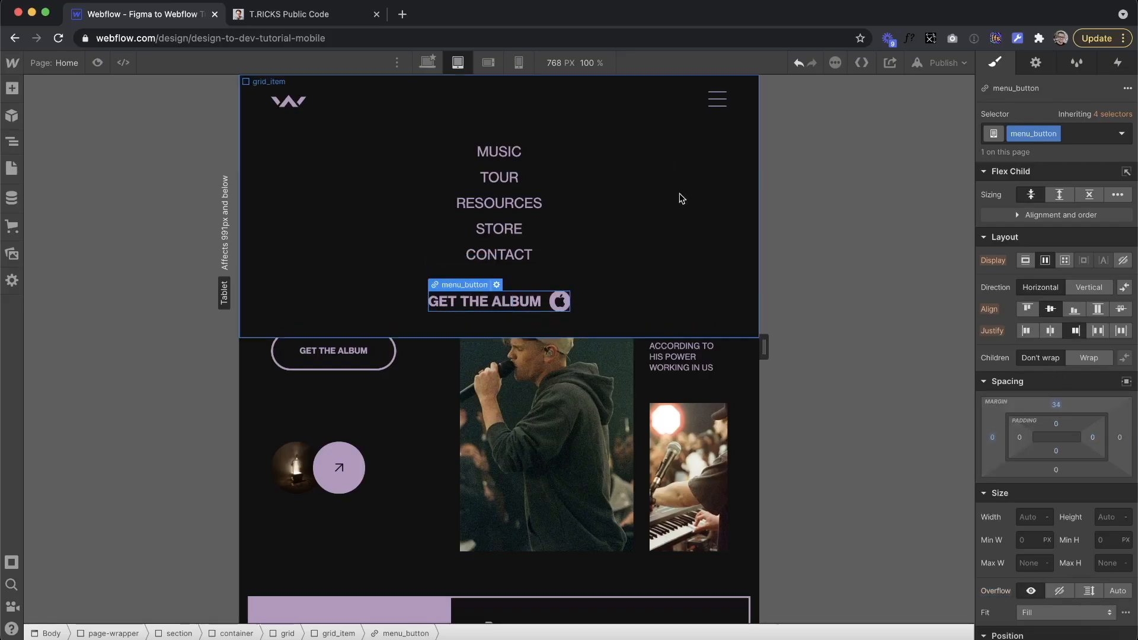
pyautogui.click(694, 202)
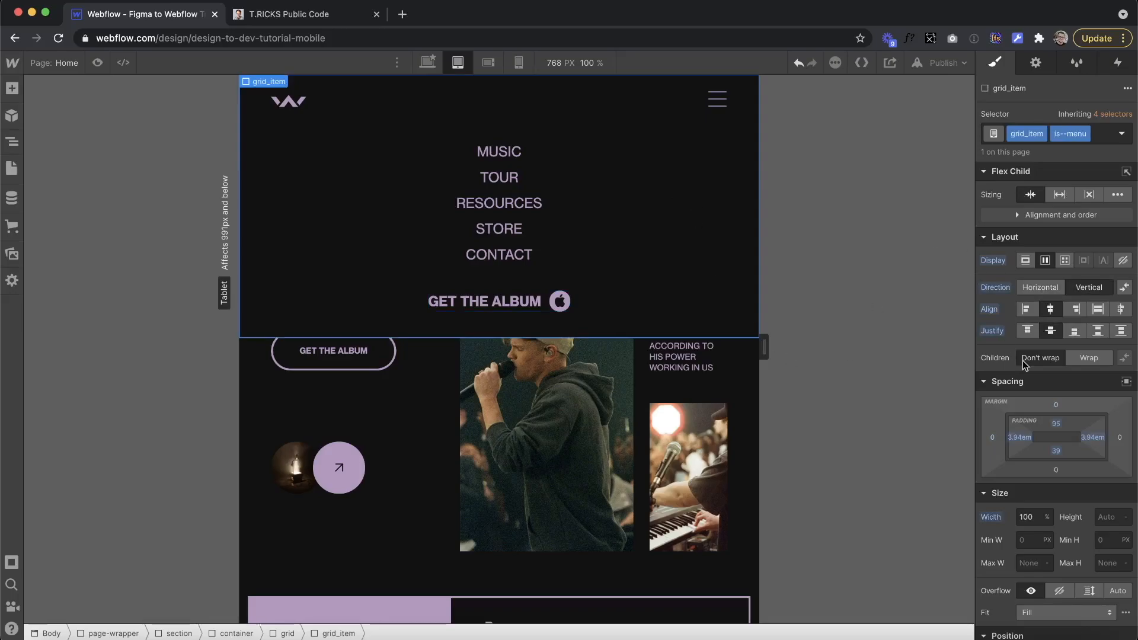
# Step: Inspect the dropdown menu and its apple icon circle at the mobile landscape and mobile portrait breakpoints
pyautogui.click(487, 62)
pyautogui.click(519, 62)
pyautogui.moveTo(605, 342); pyautogui.dragTo(605, 343)
pyautogui.click(458, 63)
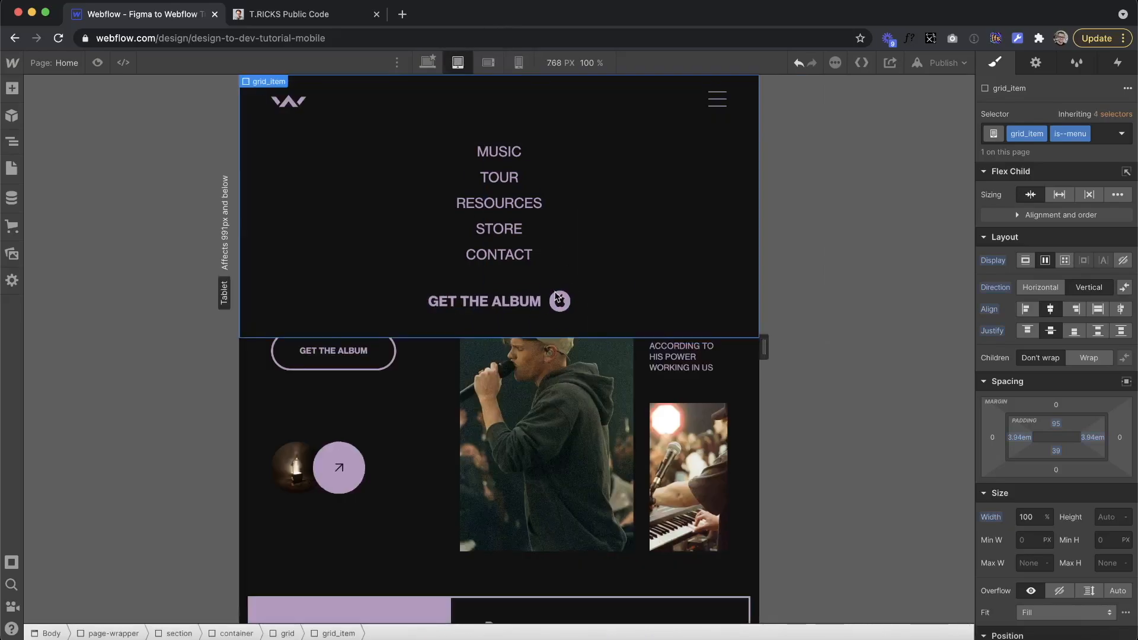
pyautogui.click(559, 298)
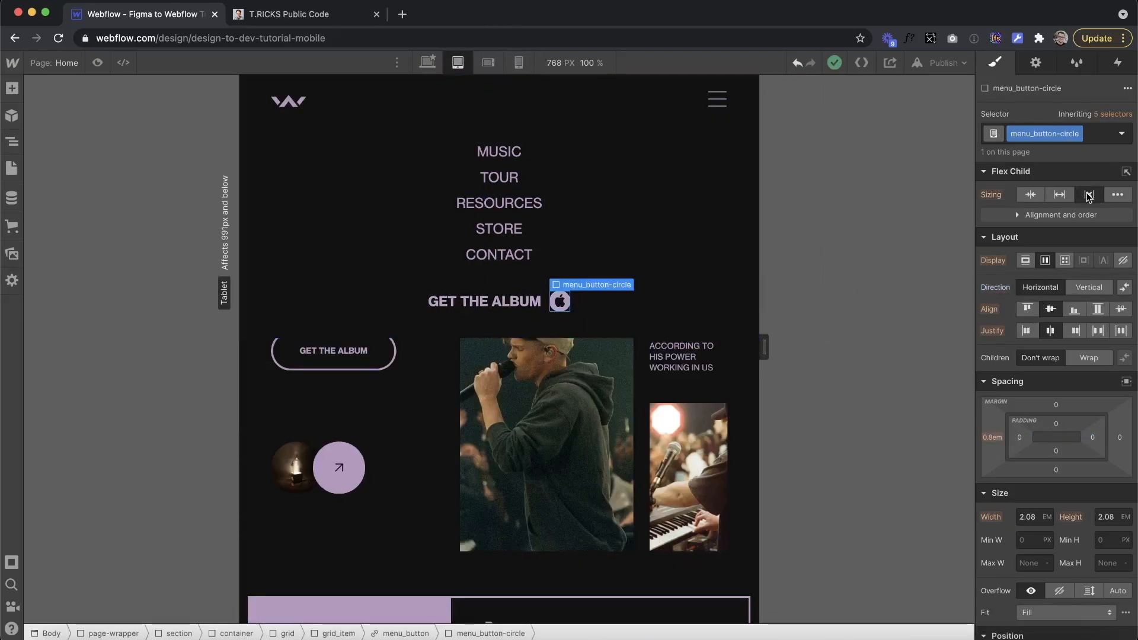
pyautogui.click(518, 63)
pyautogui.moveTo(612, 347); pyautogui.dragTo(762, 333)
pyautogui.click(488, 62)
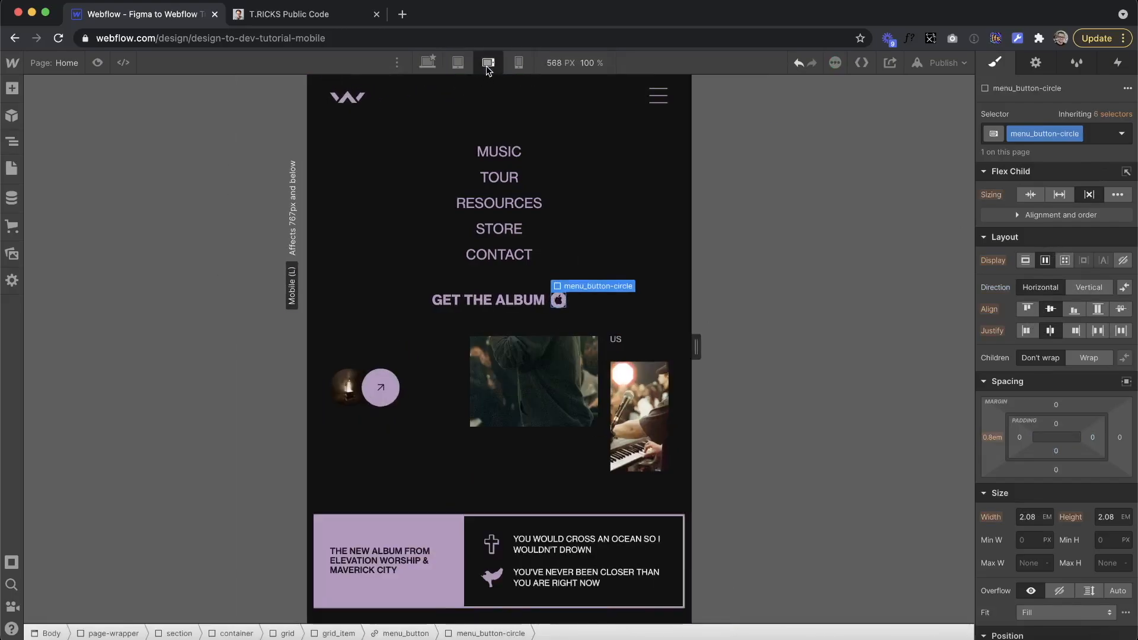
# Step: At the mobile landscape breakpoint, set the menu_button direction to vertical and reverse its order so the apple icon sits above the text
pyautogui.click(546, 308)
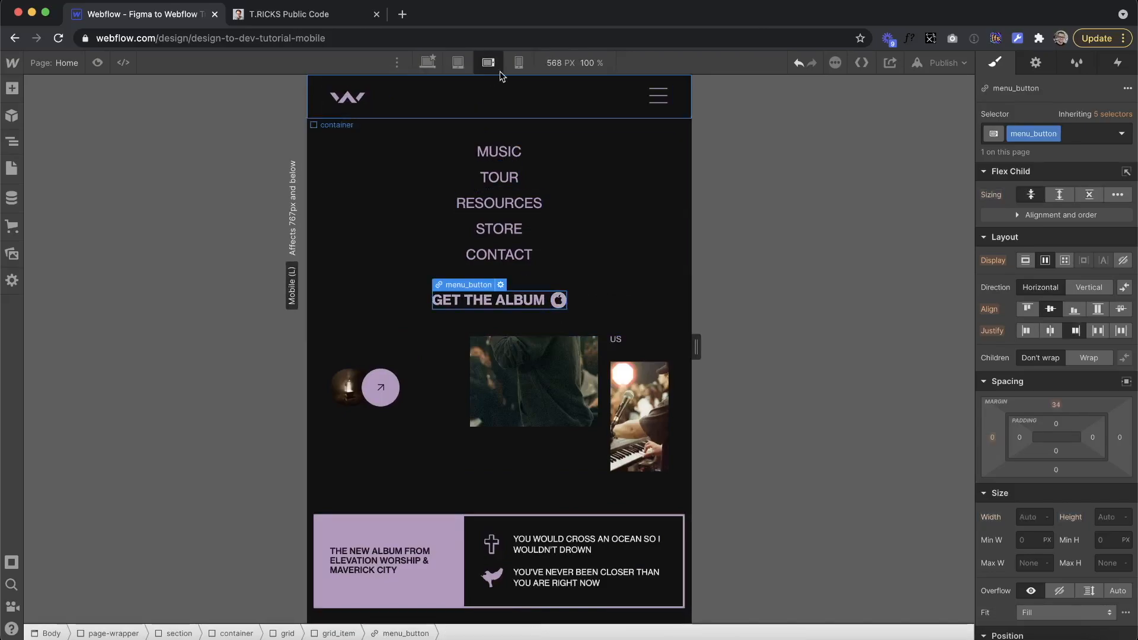
pyautogui.moveTo(696, 354); pyautogui.dragTo(602, 302)
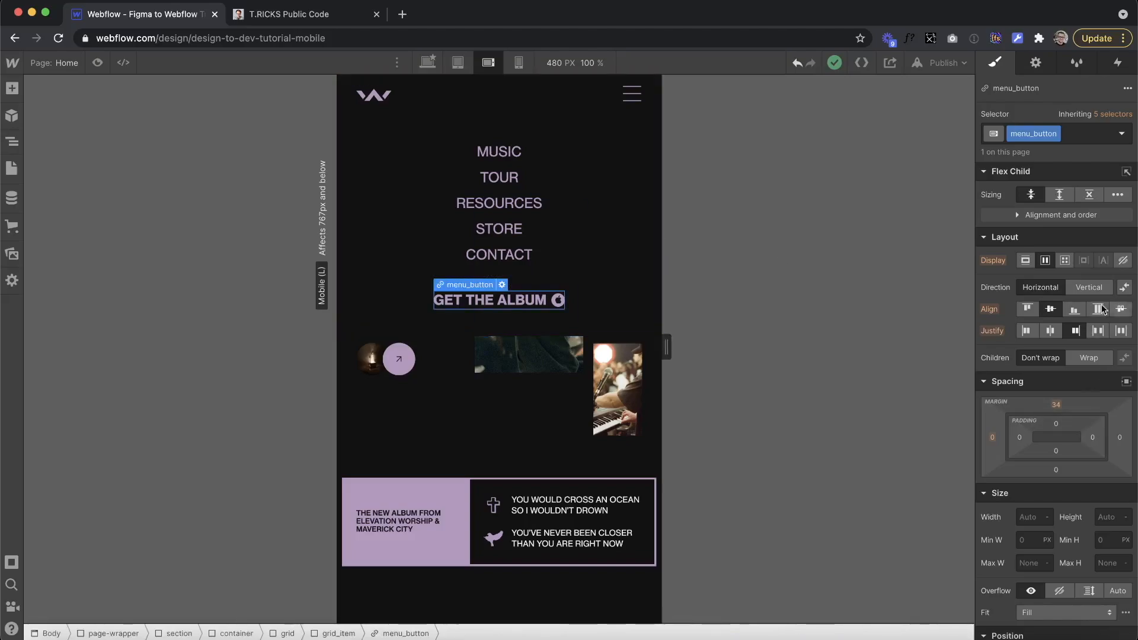
pyautogui.click(1090, 287)
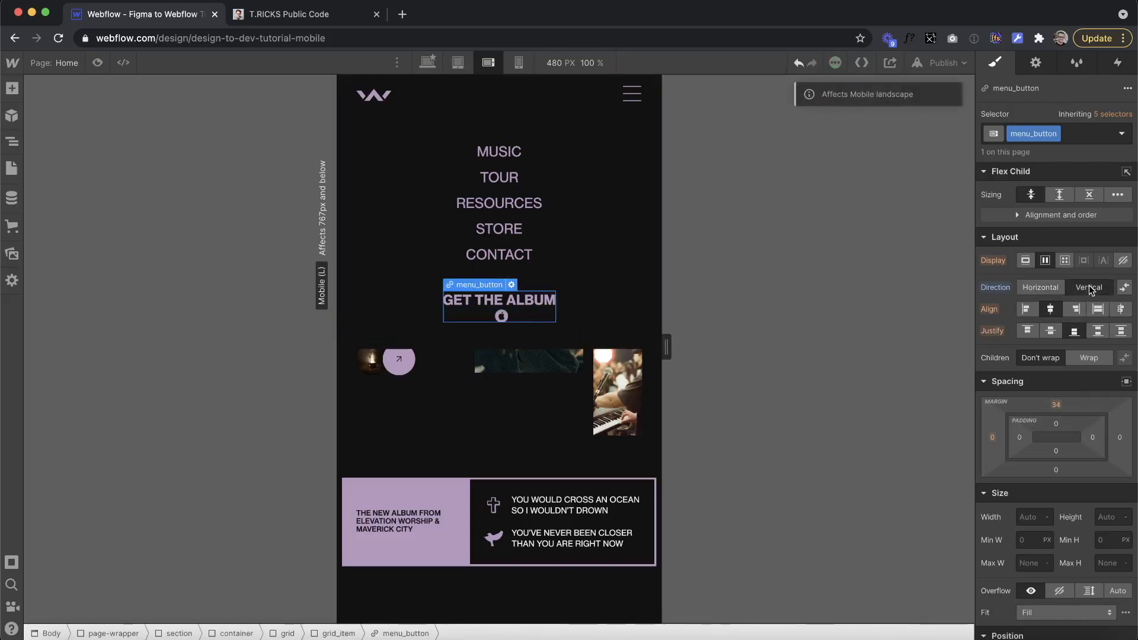
pyautogui.click(1124, 289)
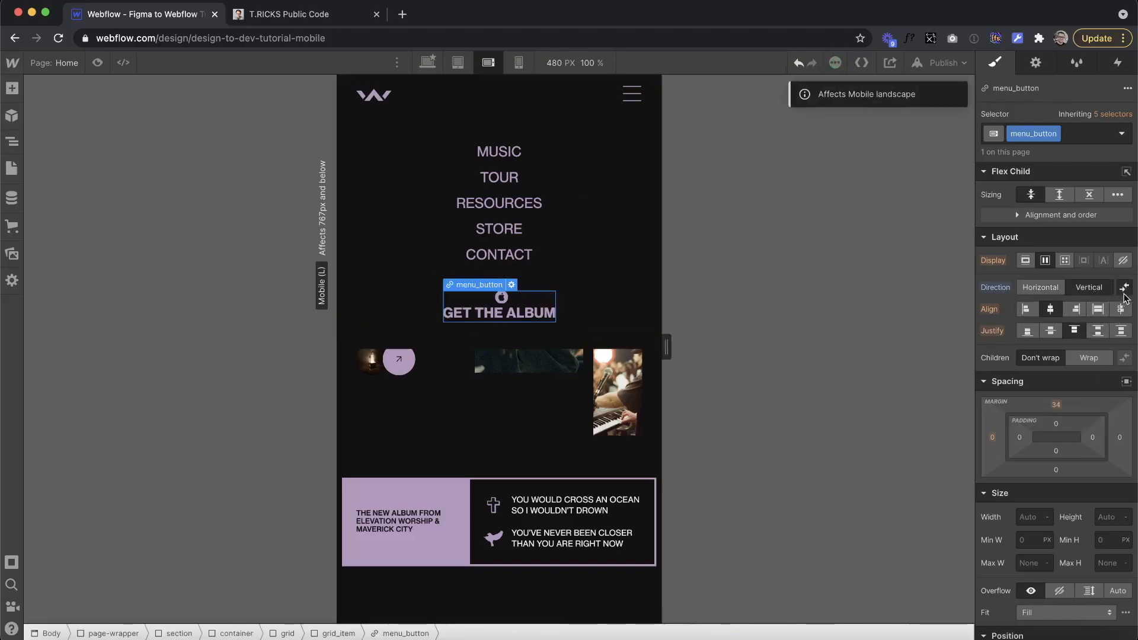
# Step: Set the font size of the menu_button-circle class to 14 px at the tablet breakpoint
pyautogui.click(503, 298)
pyautogui.scroll(-3, 1029, 553)
pyautogui.scroll(-3, 1029, 551)
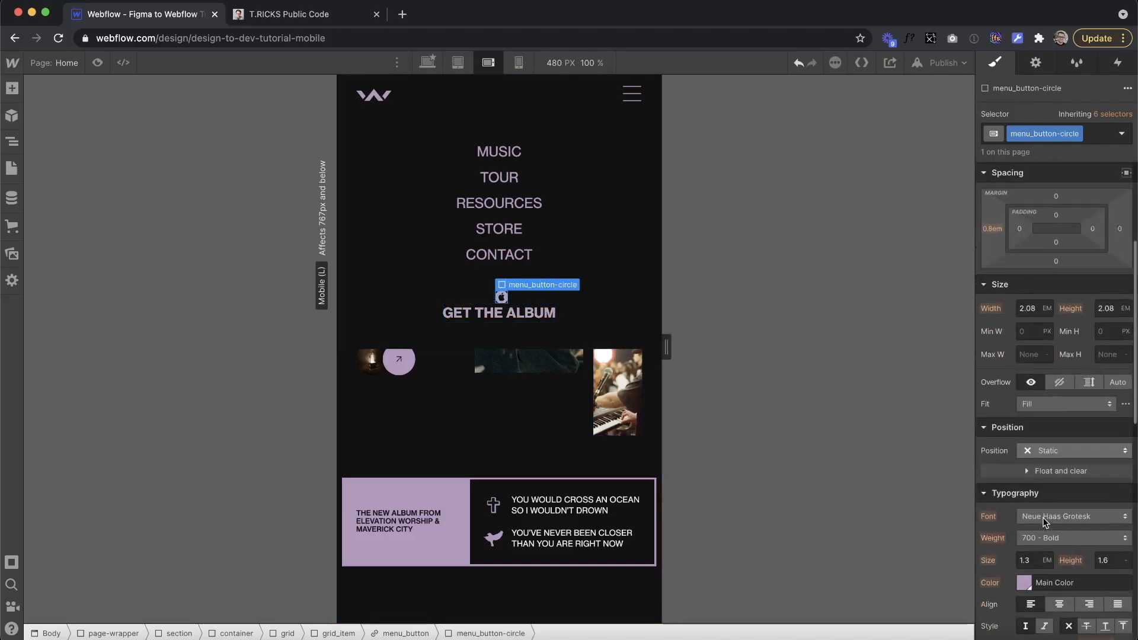
pyautogui.click(458, 63)
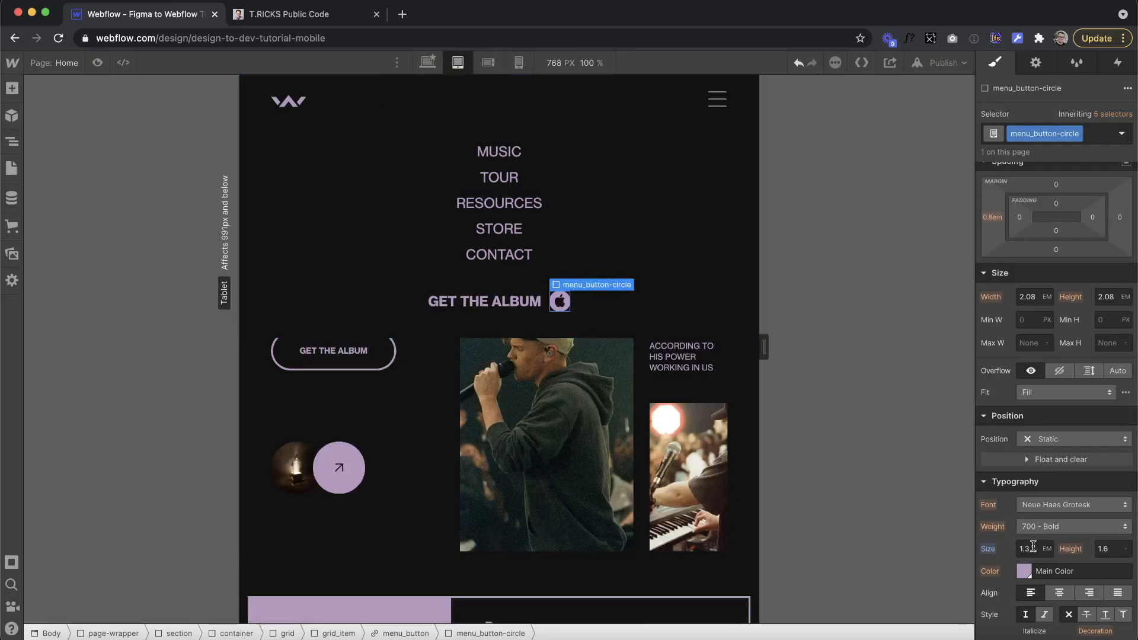
pyautogui.moveTo(764, 346); pyautogui.dragTo(753, 370)
pyautogui.write('12px')
pyautogui.press('Return')
pyautogui.press('Up')
pyautogui.press('Up')
pyautogui.press('Down')
pyautogui.press('Up')
pyautogui.moveTo(765, 348); pyautogui.dragTo(607, 395)
pyautogui.click(519, 62)
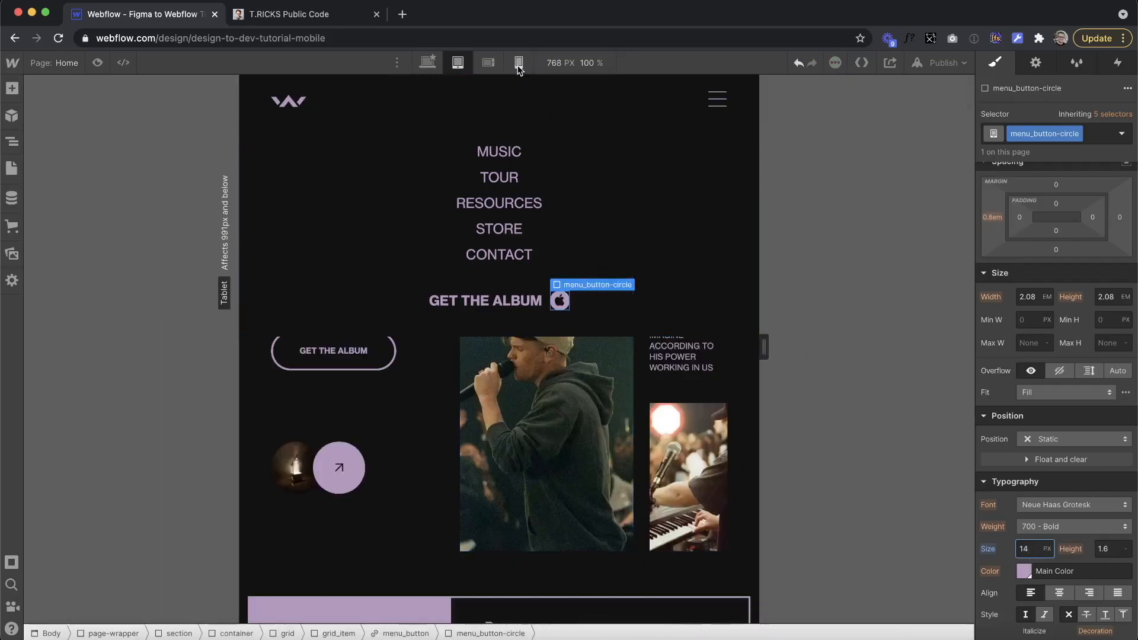
pyautogui.moveTo(608, 348)
pyautogui.mouseDown()
pyautogui.moveTo(585, 348)
pyautogui.moveTo(643, 348)
pyautogui.moveTo(585, 348)
pyautogui.mouseUp()
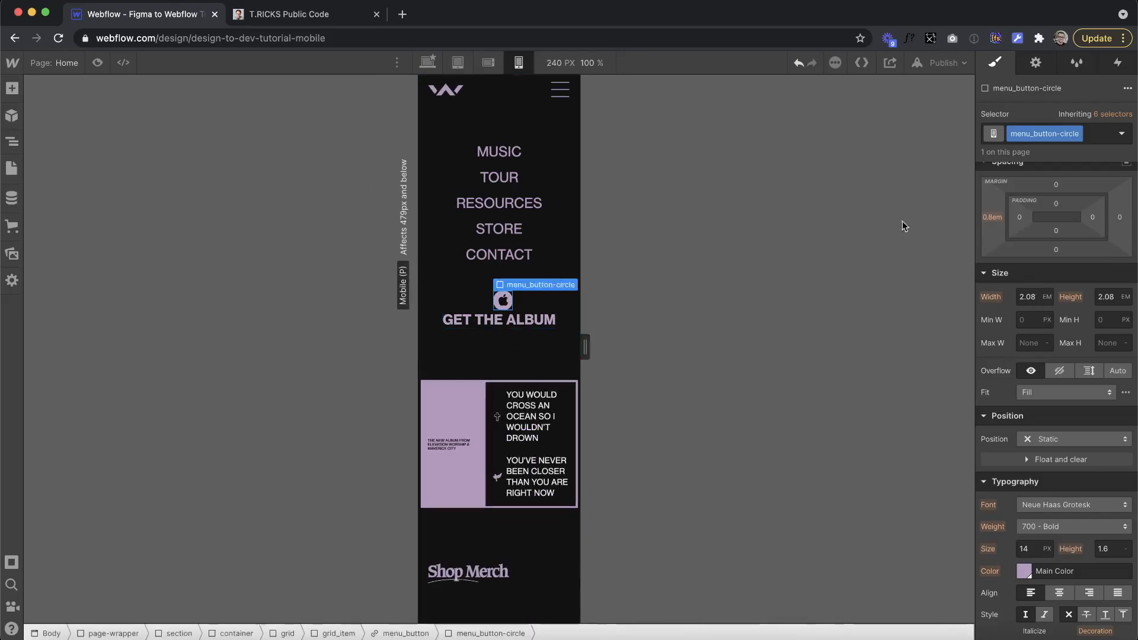
# Step: At the mobile landscape breakpoint, set the menu_button-circle left margin to 0 and add a bottom margin beneath it
pyautogui.click(489, 63)
pyautogui.click(993, 217)
pyautogui.write('0')
pyautogui.press('Return')
pyautogui.moveTo(1059, 254); pyautogui.dragTo(1058, 257)
# Step: Set the bottom padding of the grid_item is--menu container to 48 px at the tablet breakpoint
pyautogui.click(643, 253)
pyautogui.moveTo(699, 337); pyautogui.dragTo(584, 347)
pyautogui.click(518, 62)
pyautogui.hotkey('shift', '2')
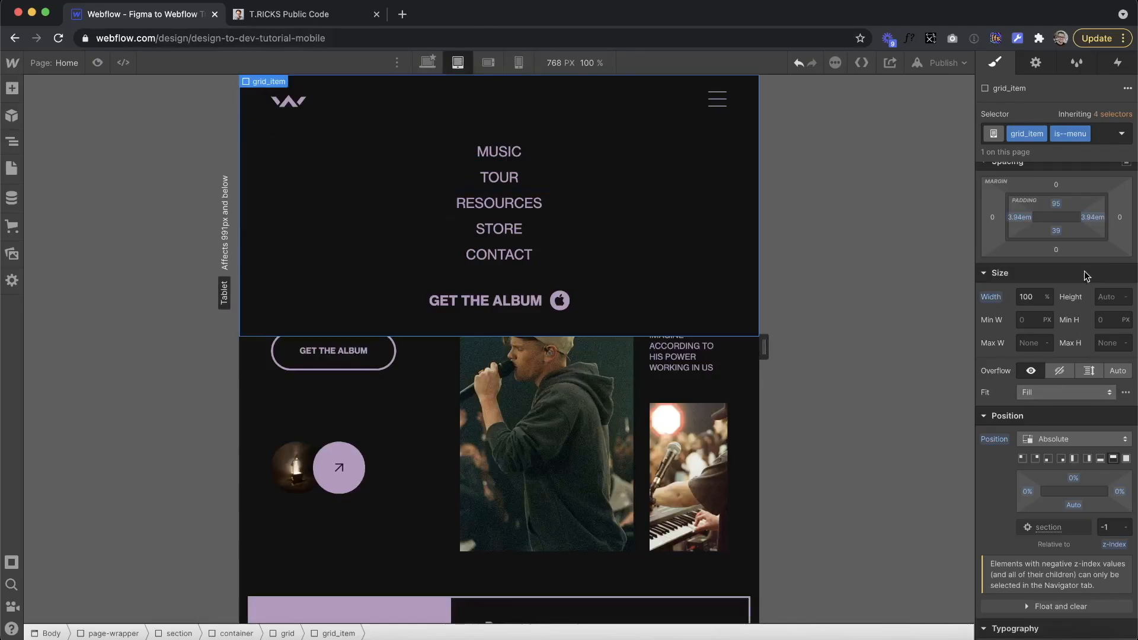
pyautogui.moveTo(1062, 225); pyautogui.dragTo(1061, 218)
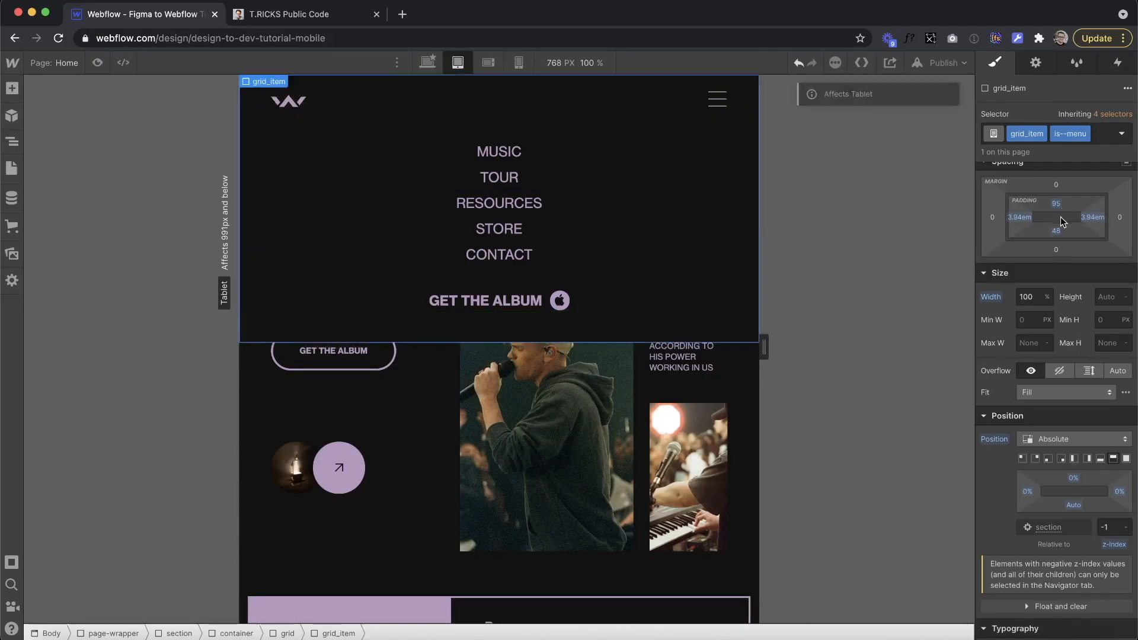
# Step: Add a 1 px solid bottom border in Main Color to the grid_item is--menu container
pyautogui.scroll(-10, 1061, 223)
pyautogui.write('1')
pyautogui.click(1082, 431)
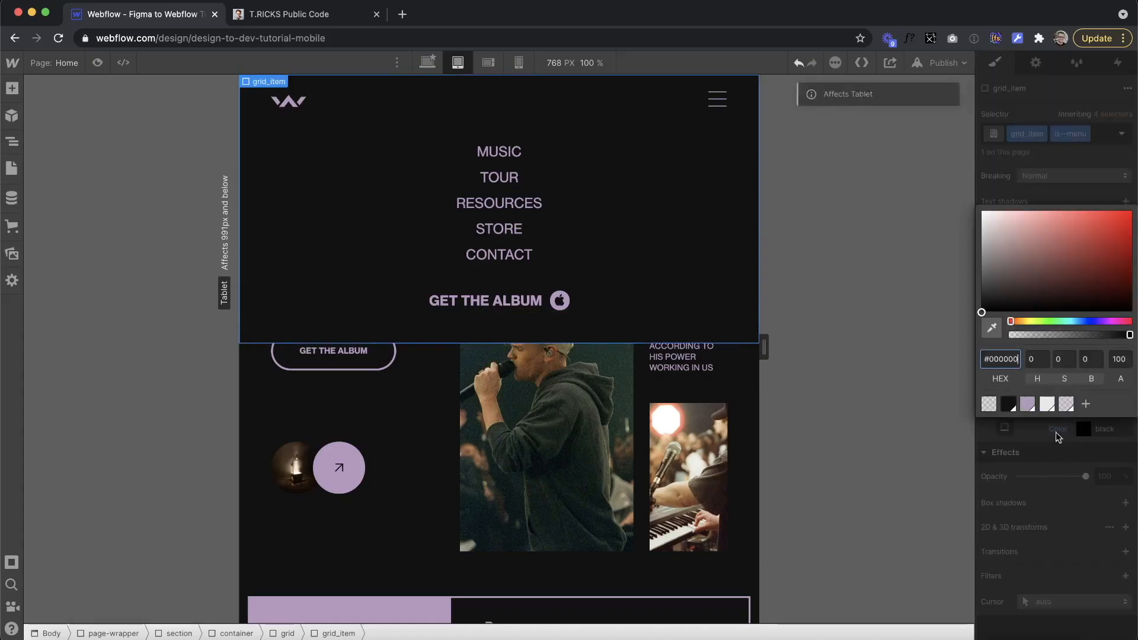
pyautogui.click(1027, 405)
pyautogui.click(1032, 465)
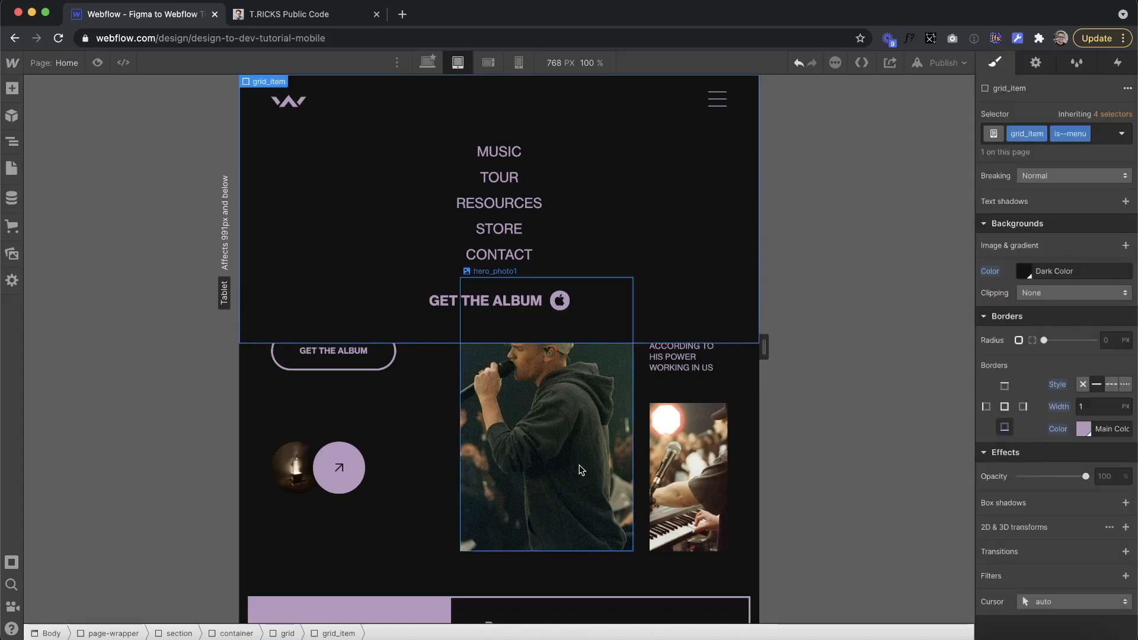
pyautogui.click(344, 479)
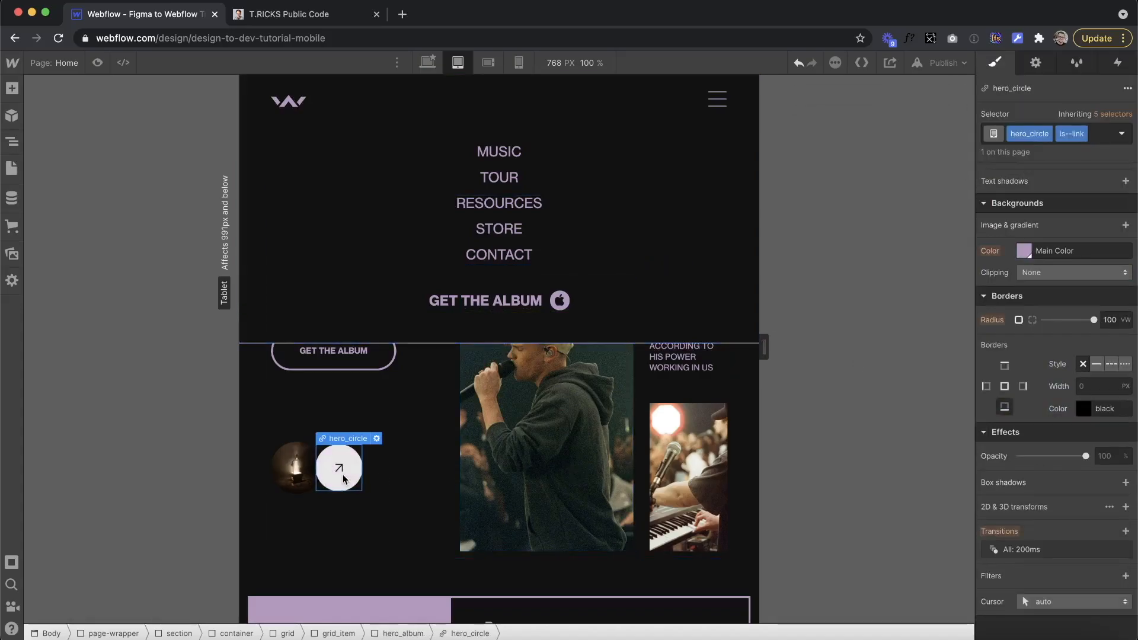
# Step: Hide the grid_item is--menu container at the tablet breakpoint by setting its display to none
pyautogui.click(630, 195)
pyautogui.scroll(5, 1033, 292)
pyautogui.scroll(5, 1033, 292)
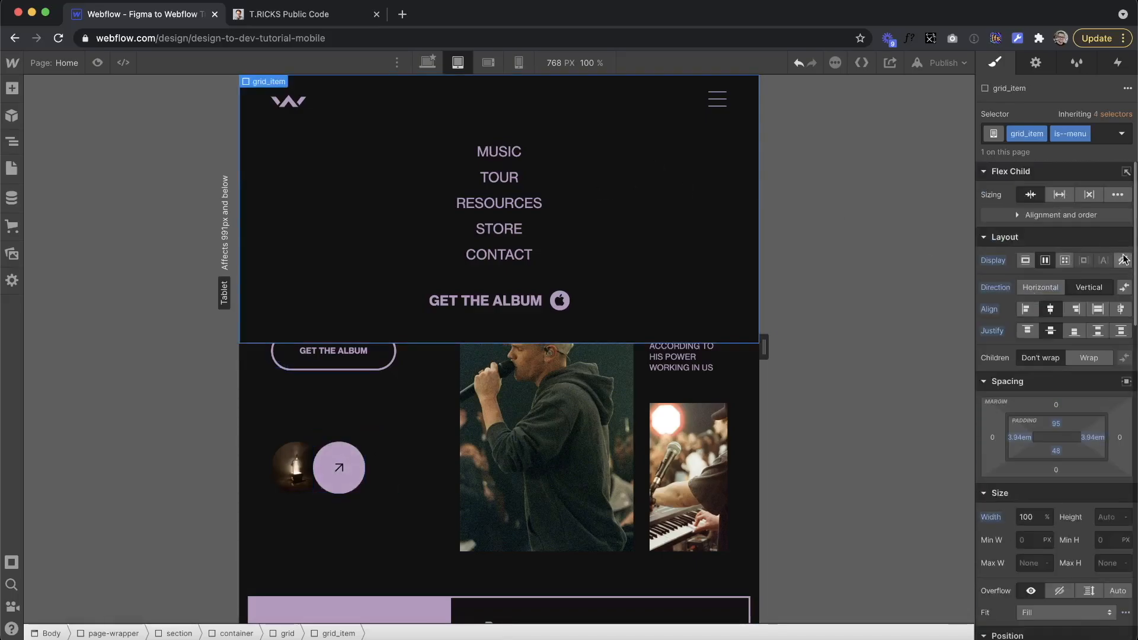
pyautogui.click(1123, 260)
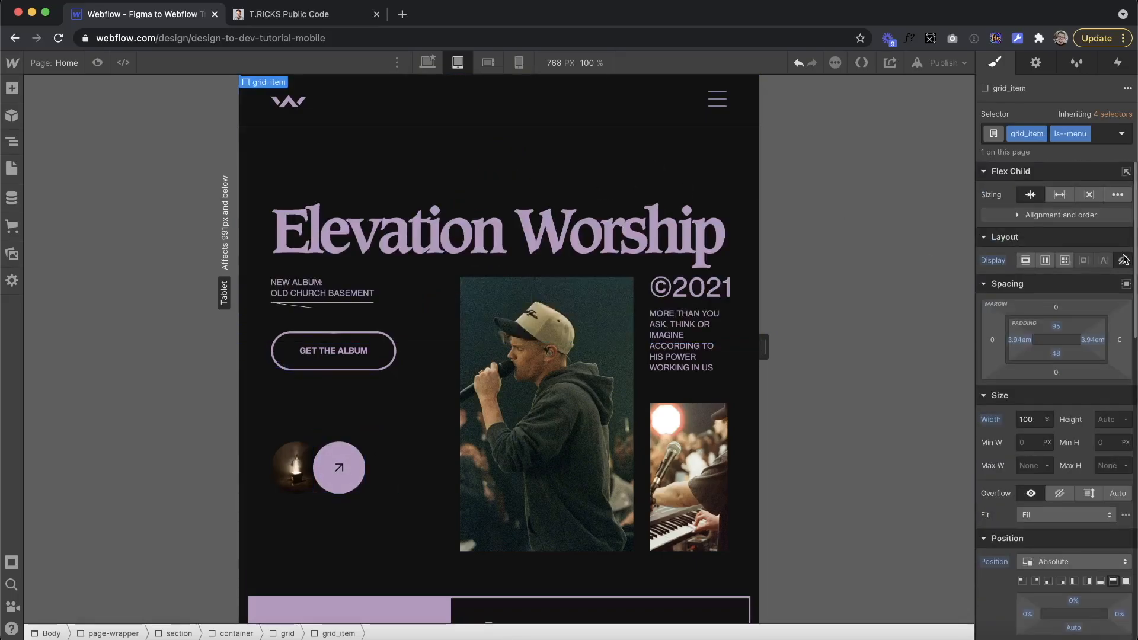
# Step: Add a mouse click (tap) trigger to the hamburger link, applied to its class and disabled for desktop
pyautogui.click(731, 113)
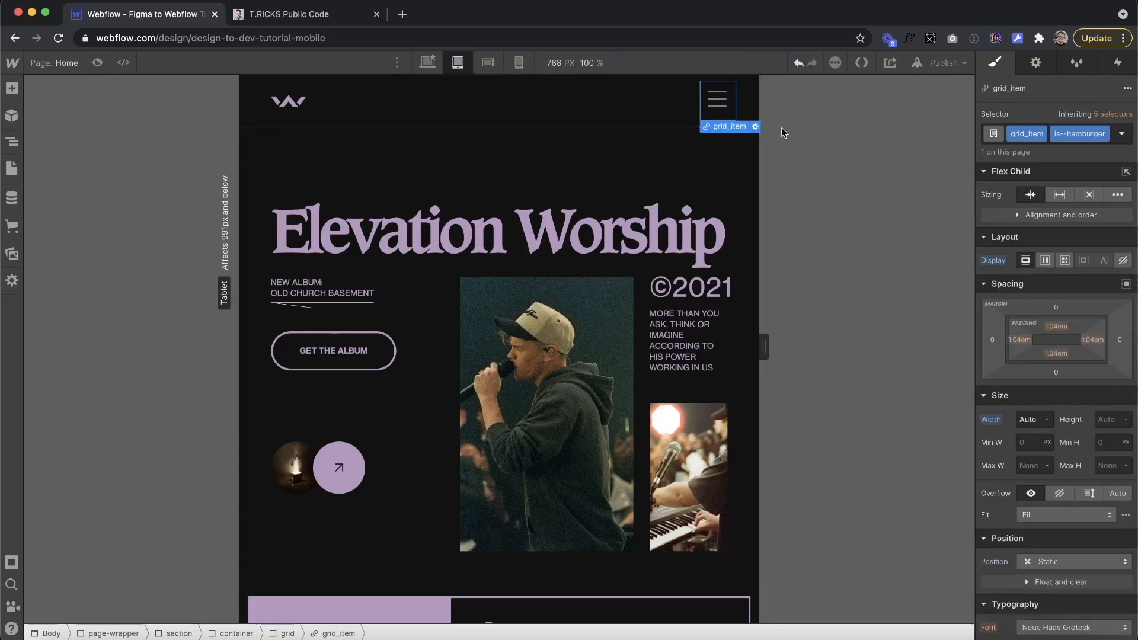
pyautogui.click(1117, 62)
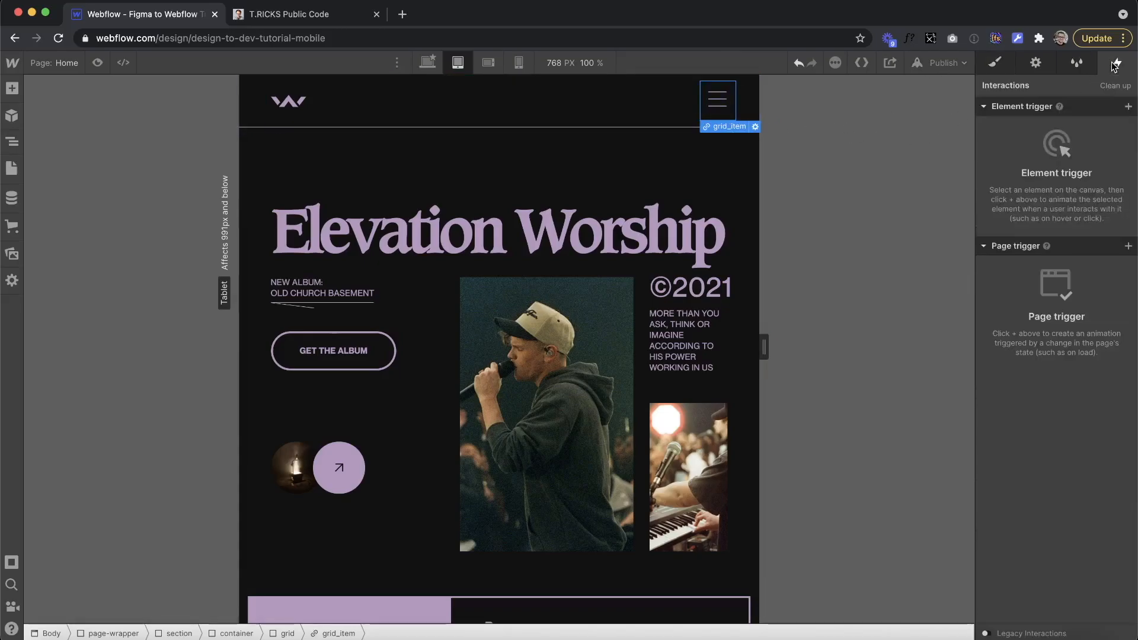
pyautogui.click(1127, 108)
pyautogui.click(1073, 133)
pyautogui.click(1089, 362)
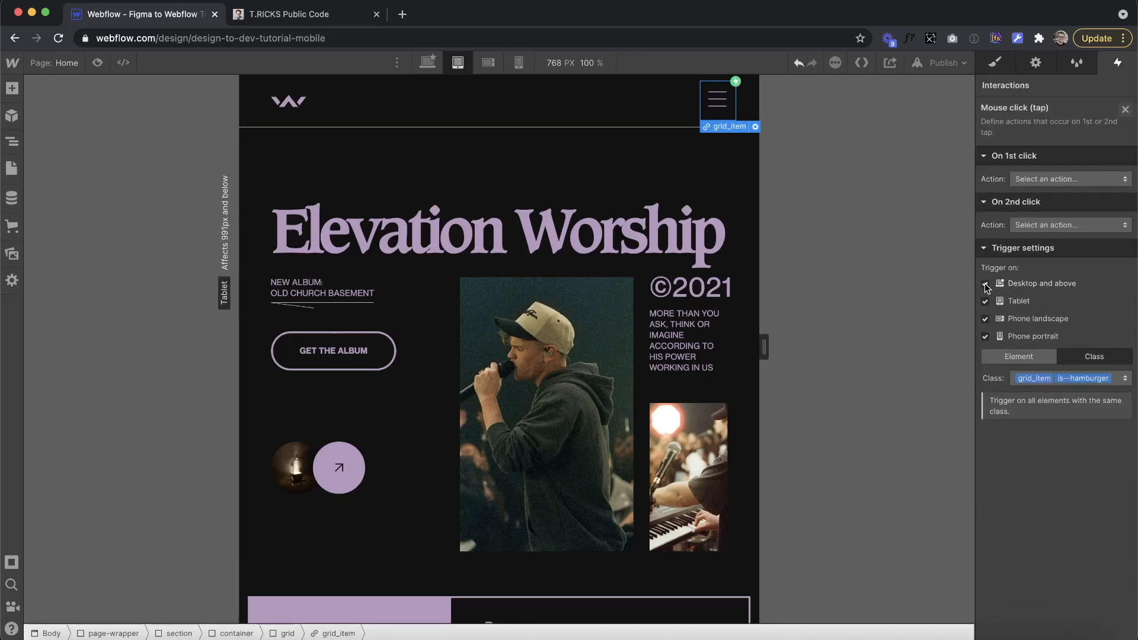
# Step: Make the first click start a new timed animation named Nav Menu
pyautogui.click(1064, 179)
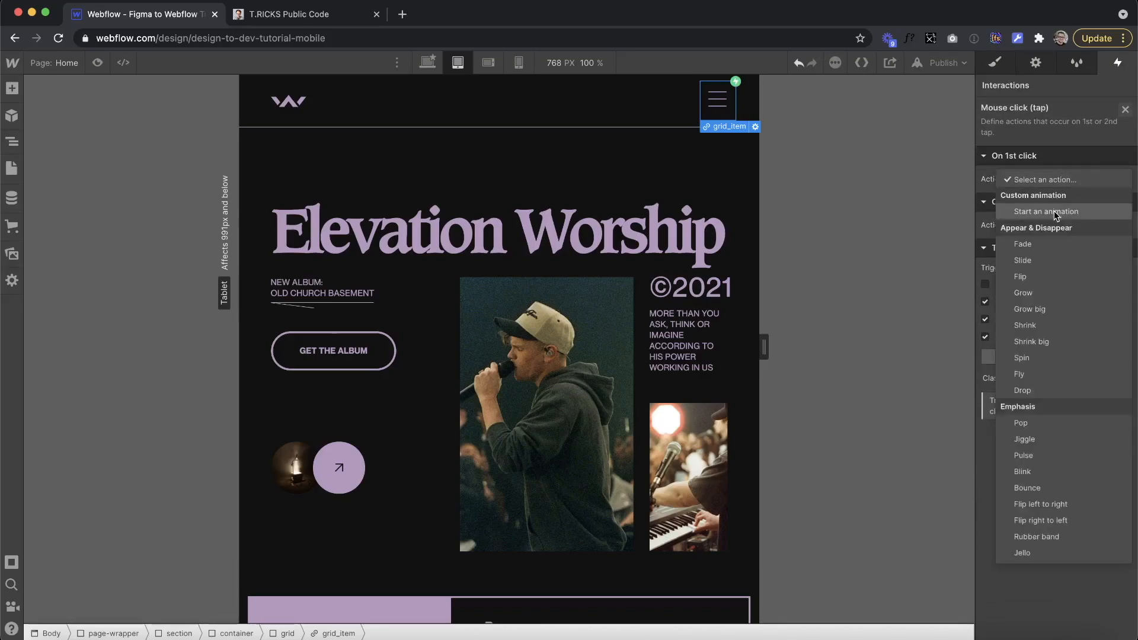
pyautogui.click(1056, 212)
pyautogui.click(1124, 201)
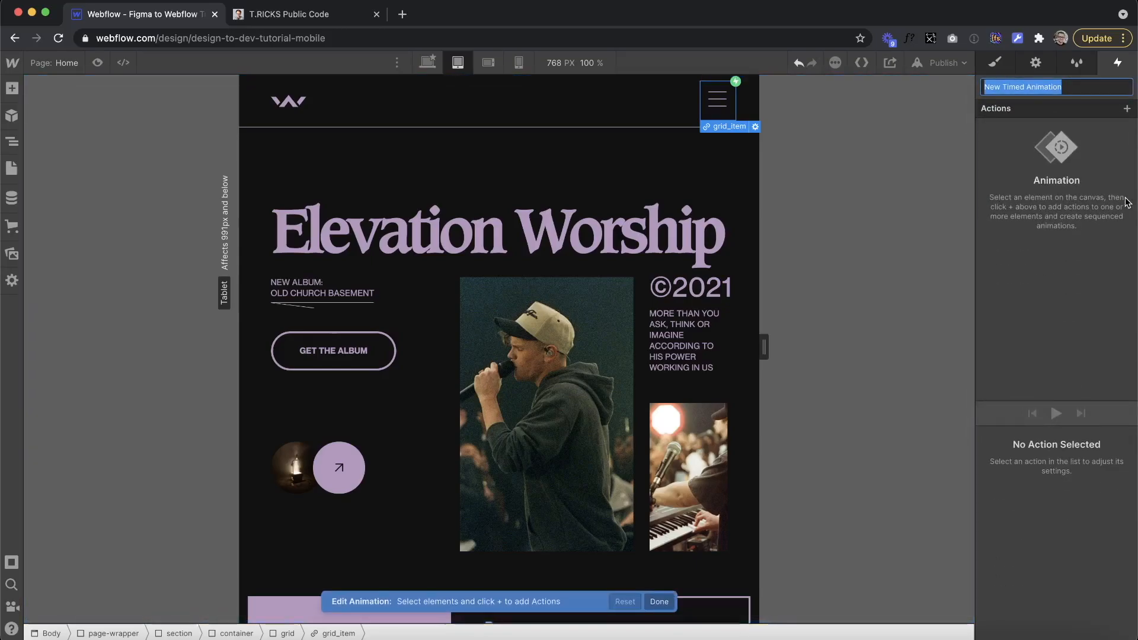
pyautogui.write('N')
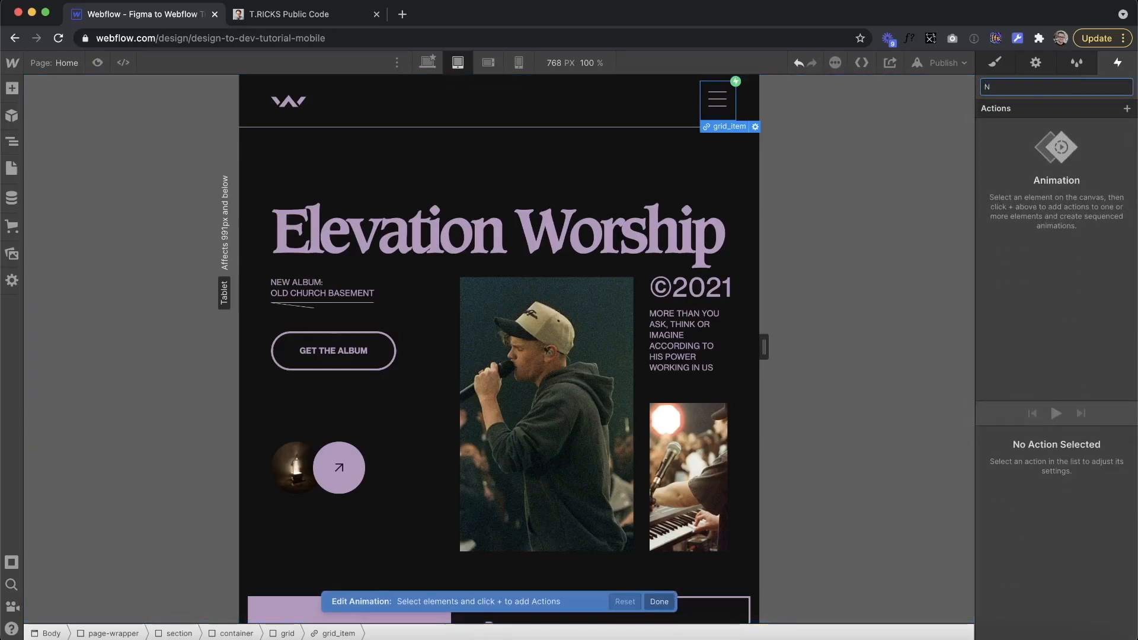
pyautogui.write('av Menu')
pyautogui.press('Return')
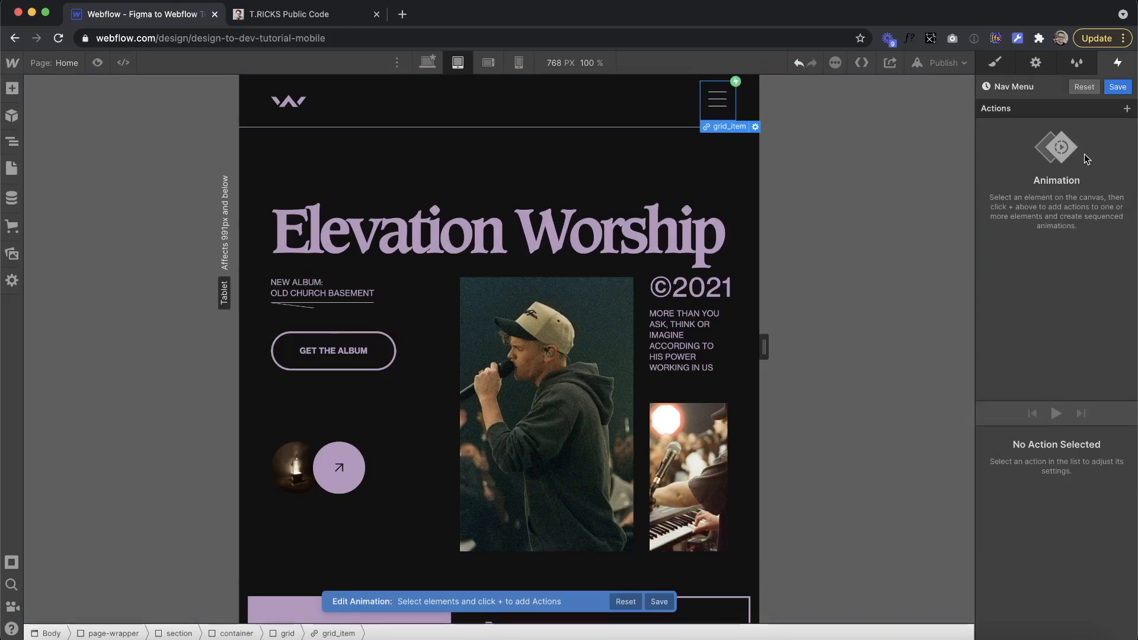
# Step: Add a Hide/Show action for the grid_item is--menu container with display none, set as the initial state
pyautogui.click(10, 141)
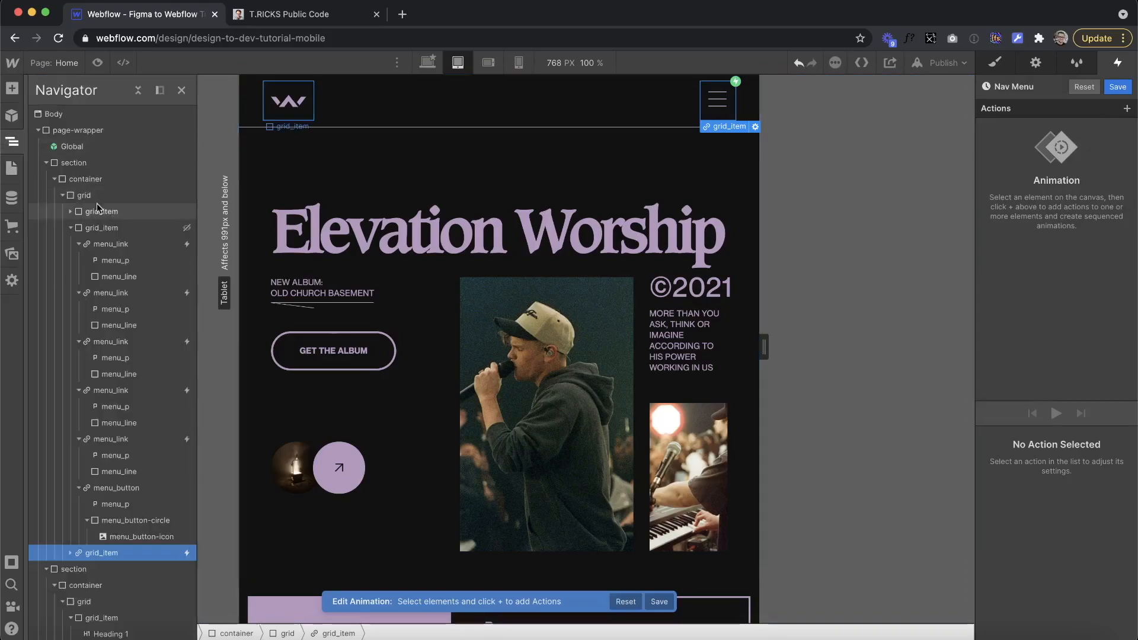
pyautogui.click(71, 228)
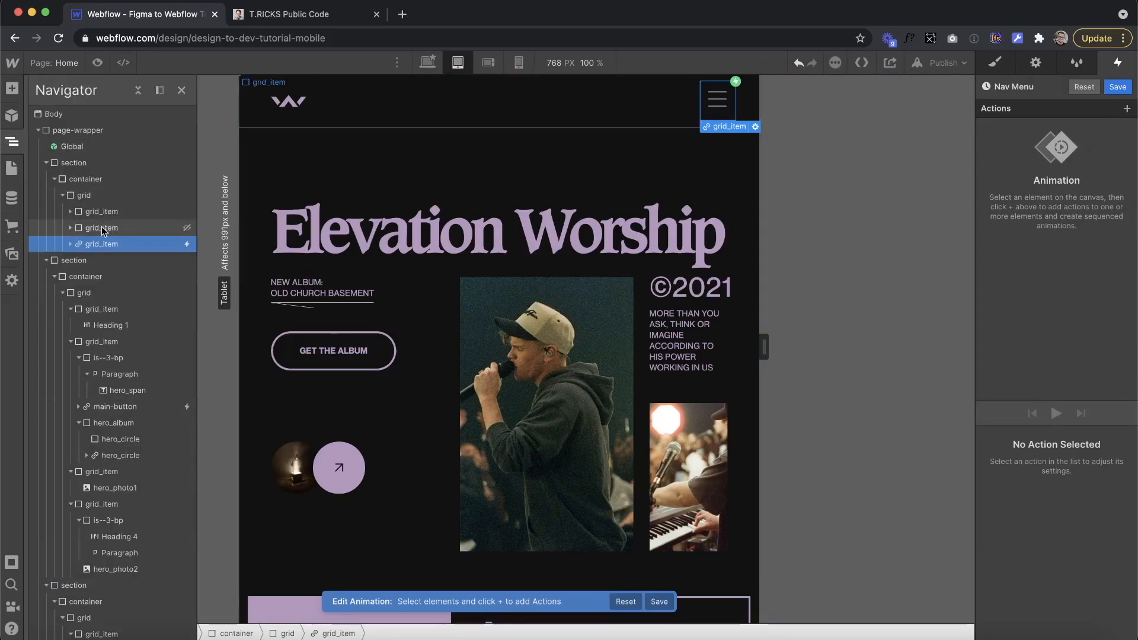
pyautogui.click(105, 231)
pyautogui.click(1127, 109)
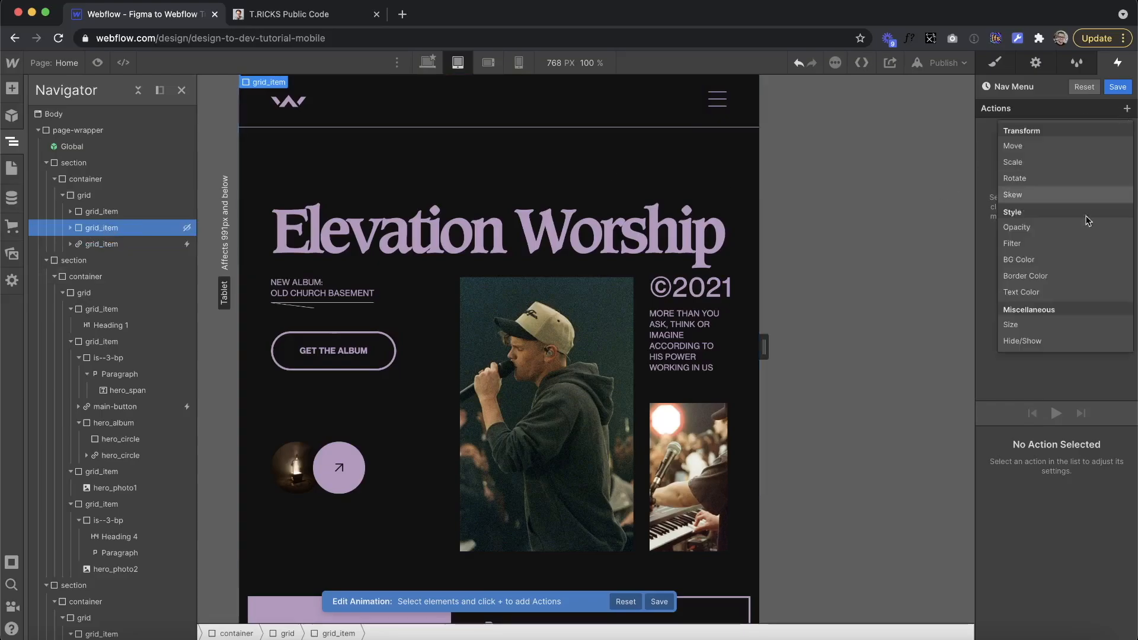
pyautogui.click(1033, 344)
pyautogui.click(1123, 631)
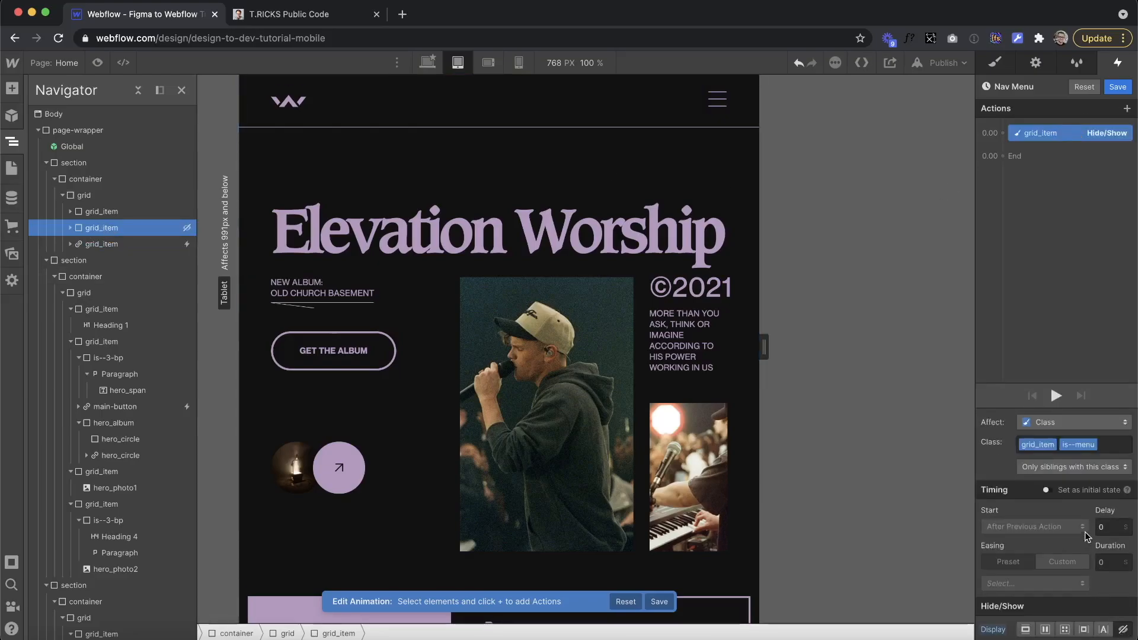
pyautogui.click(1048, 492)
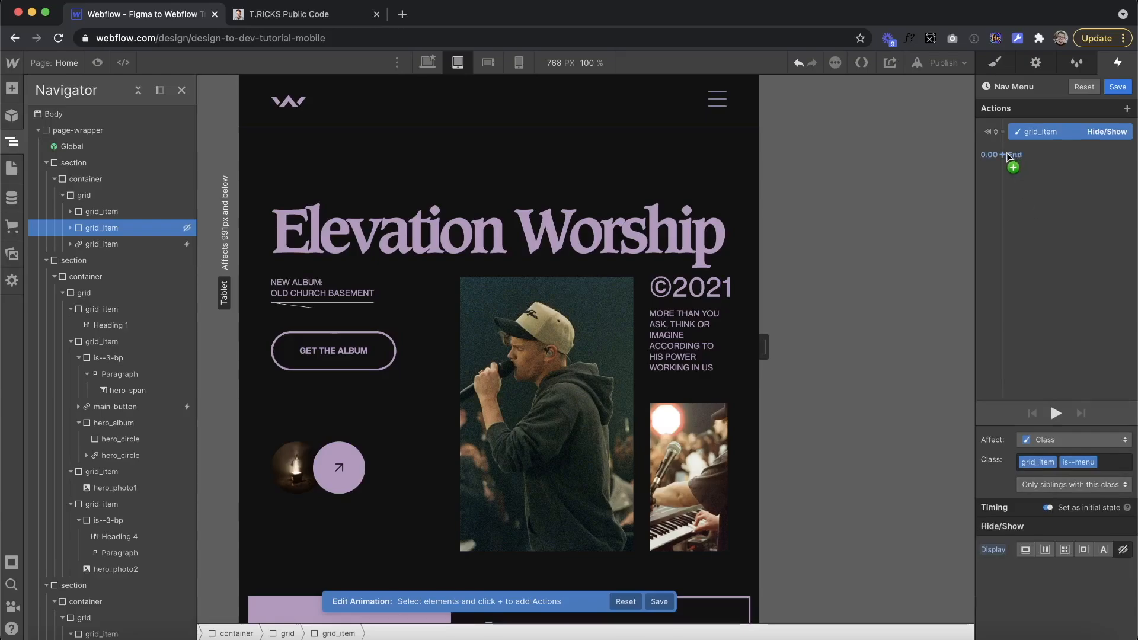
# Step: Add a second Hide/Show action for the menu container, after the initial state, with display set to flex
pyautogui.click(1007, 155)
pyautogui.click(1025, 393)
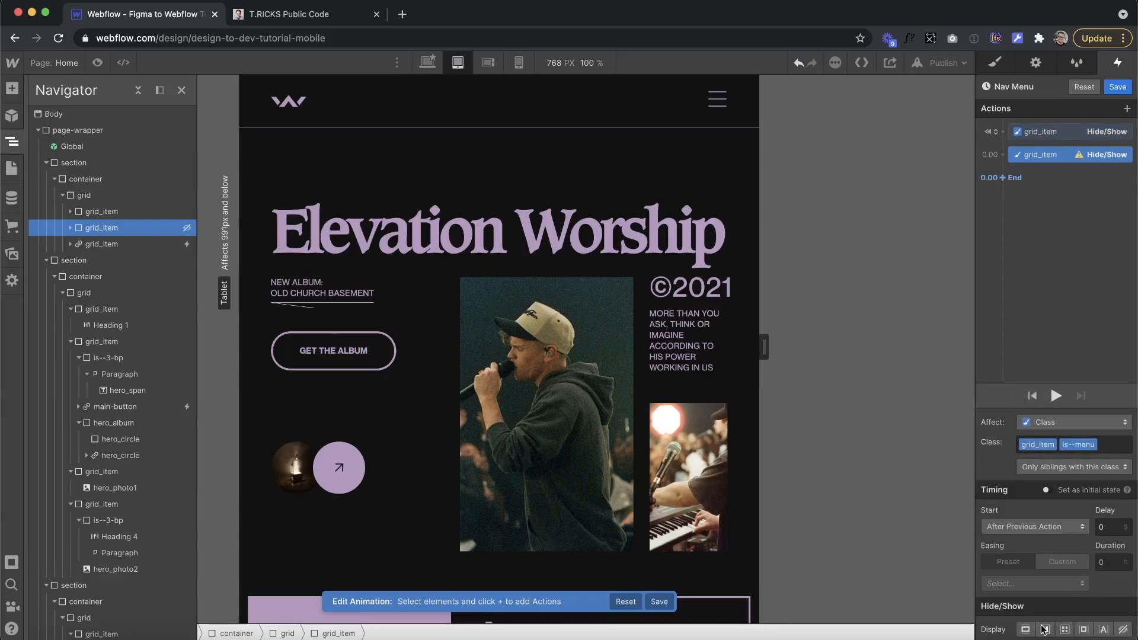
pyautogui.click(1045, 630)
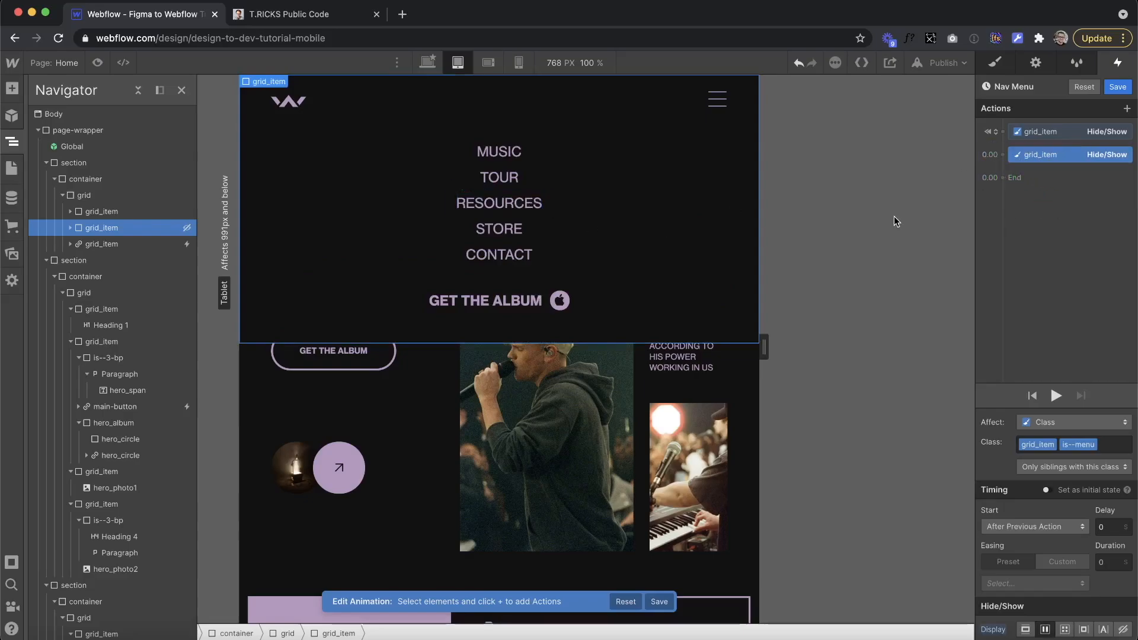
# Step: Add Move actions for the menu container, at -100% vertically in the initial state and 0% in the timed group, and preview them
pyautogui.click(1005, 151)
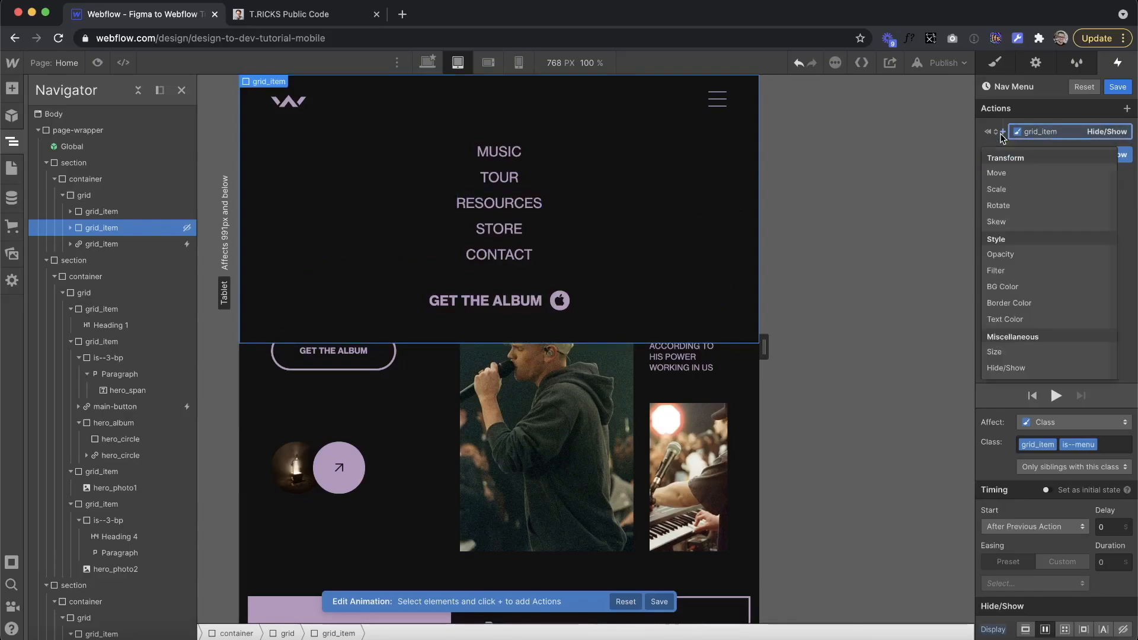
pyautogui.click(1018, 170)
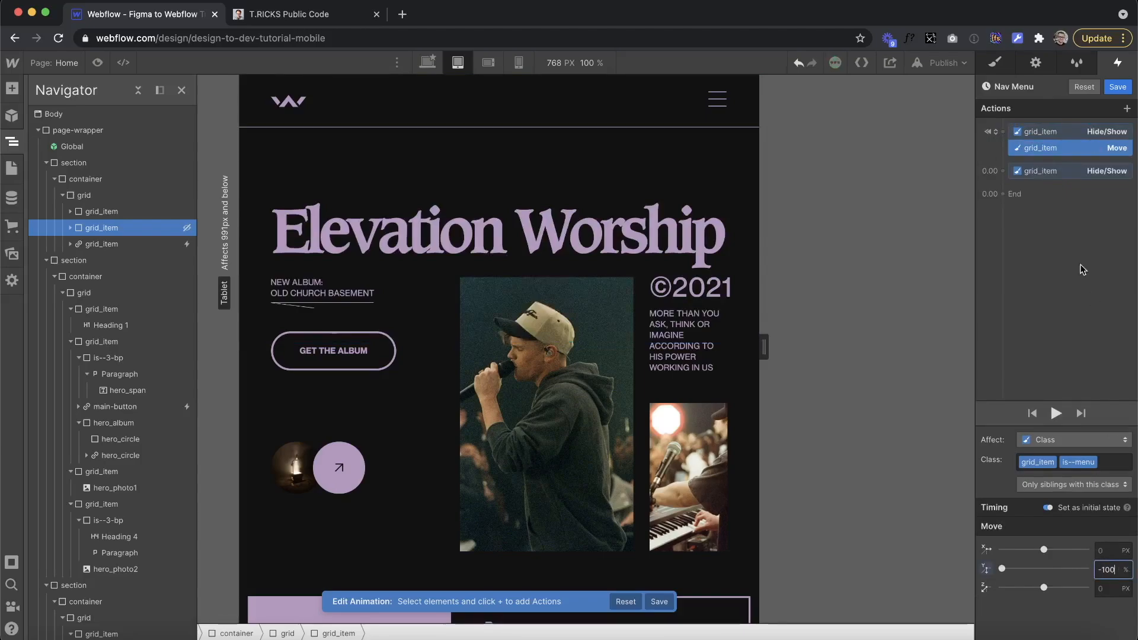
pyautogui.click(1003, 175)
pyautogui.click(1021, 212)
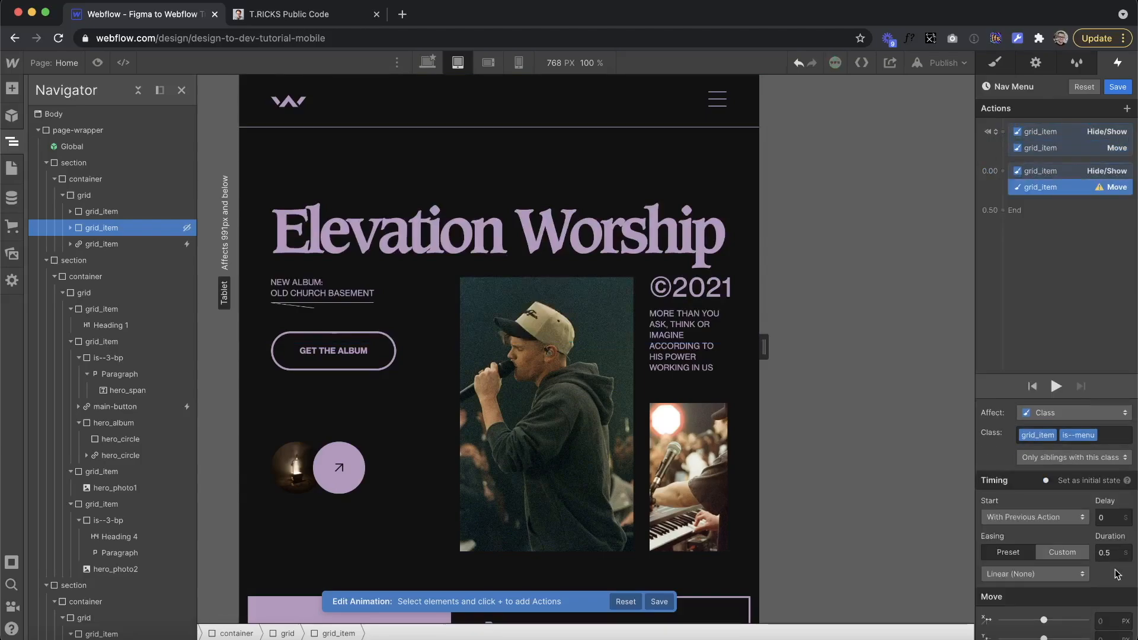
pyautogui.scroll(-1, 1104, 627)
pyautogui.write('0')
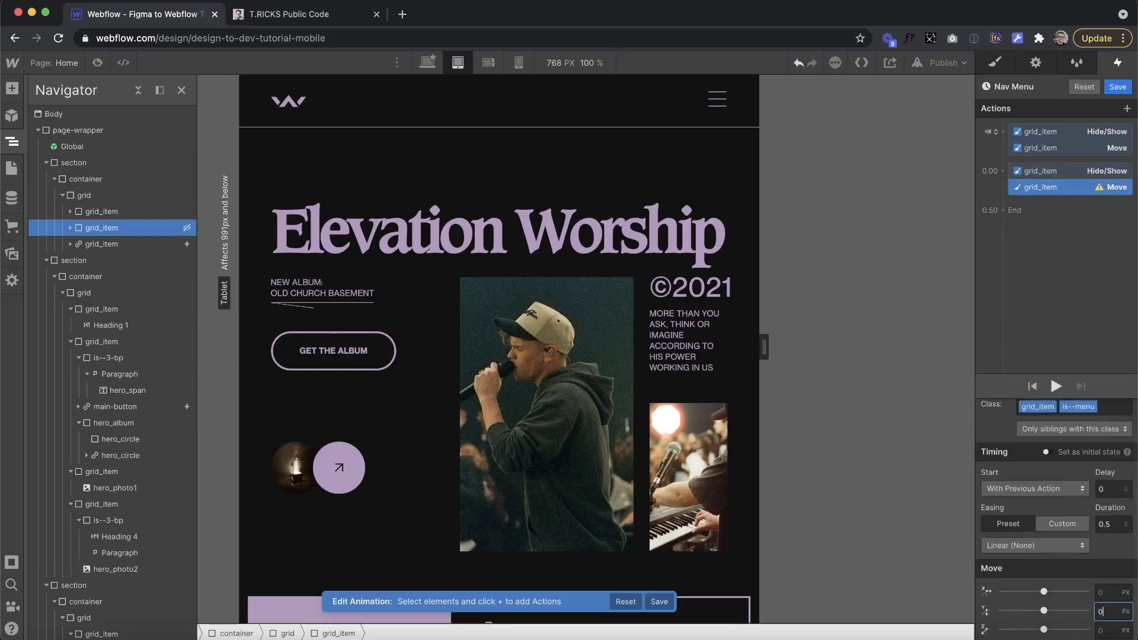
pyautogui.write('%')
pyautogui.click(1057, 386)
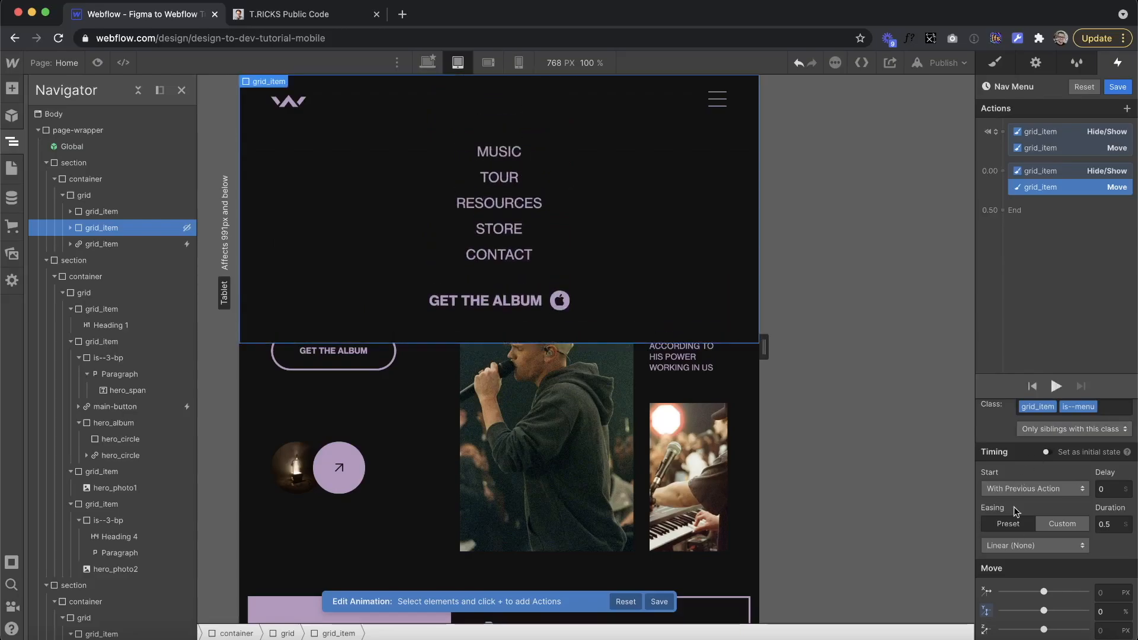
# Step: Set the easing of the menu's timed Move action to Out Quart and preview the animation
pyautogui.click(1032, 546)
pyautogui.click(1051, 373)
pyautogui.click(1057, 386)
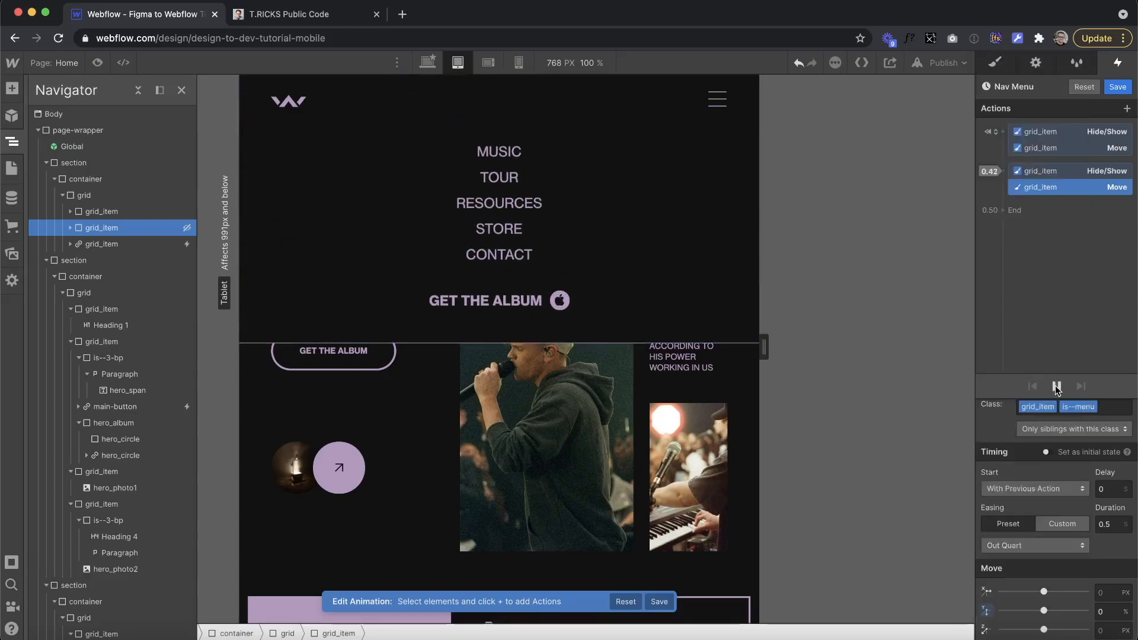
# Step: Add a Lottie action for the hamburger_icon at 0% to the initial state
pyautogui.click(736, 114)
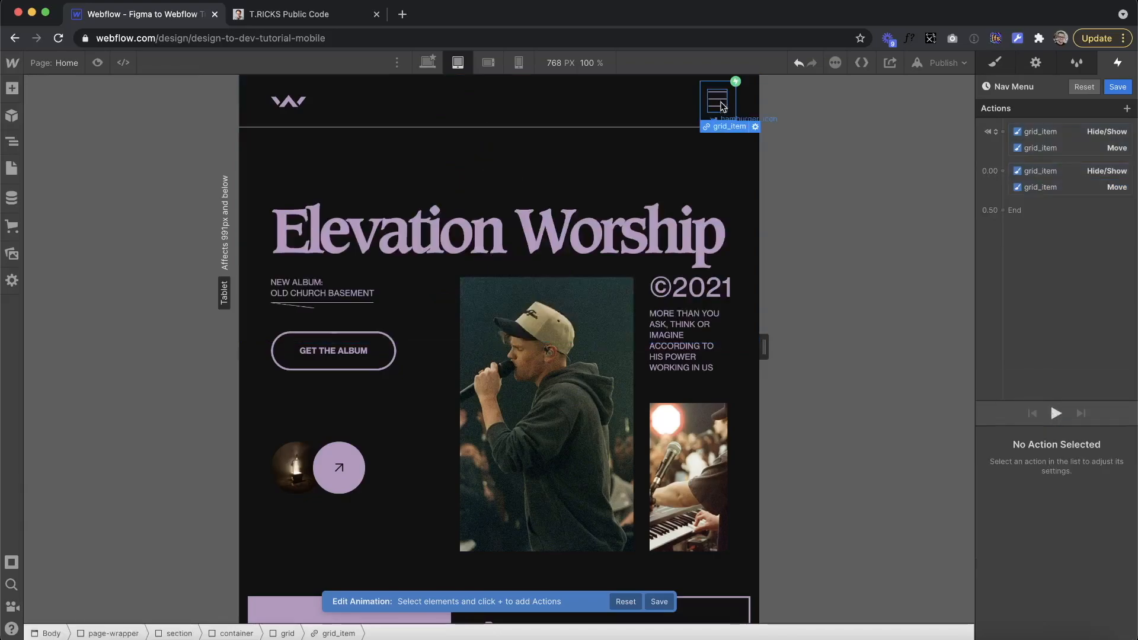
pyautogui.click(1002, 132)
pyautogui.click(1022, 353)
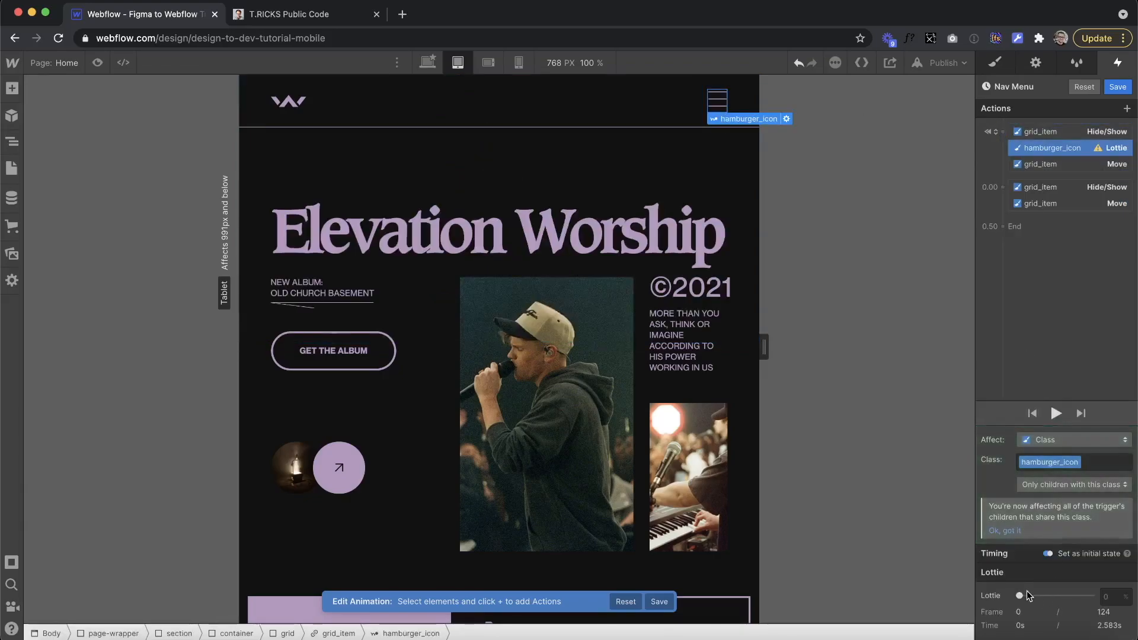
# Step: Add a timed Lottie action that plays the hamburger_icon to 52%, preview it, and save the Nav Menu animation
pyautogui.click(1002, 187)
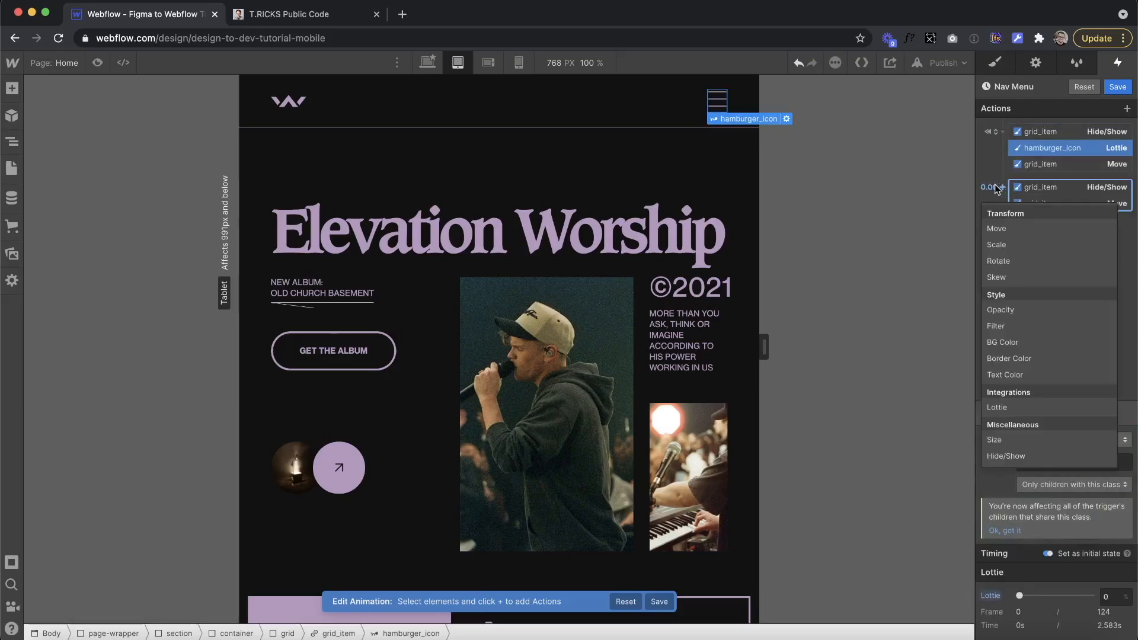
pyautogui.click(1002, 409)
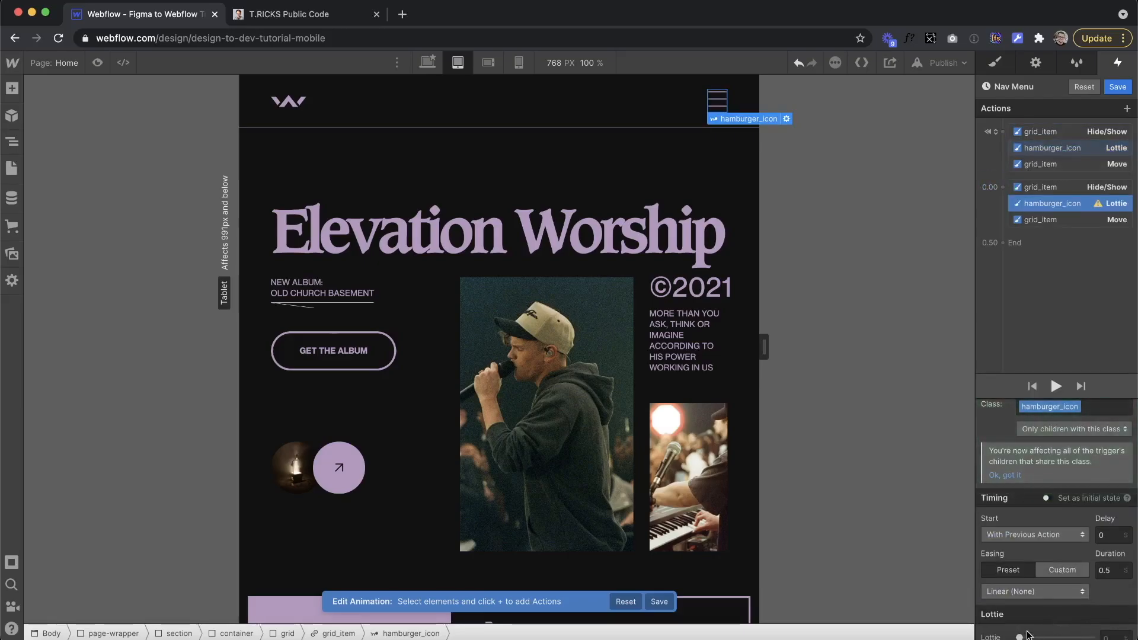
pyautogui.scroll(-2, 1022, 598)
pyautogui.moveTo(1019, 601); pyautogui.dragTo(1057, 603)
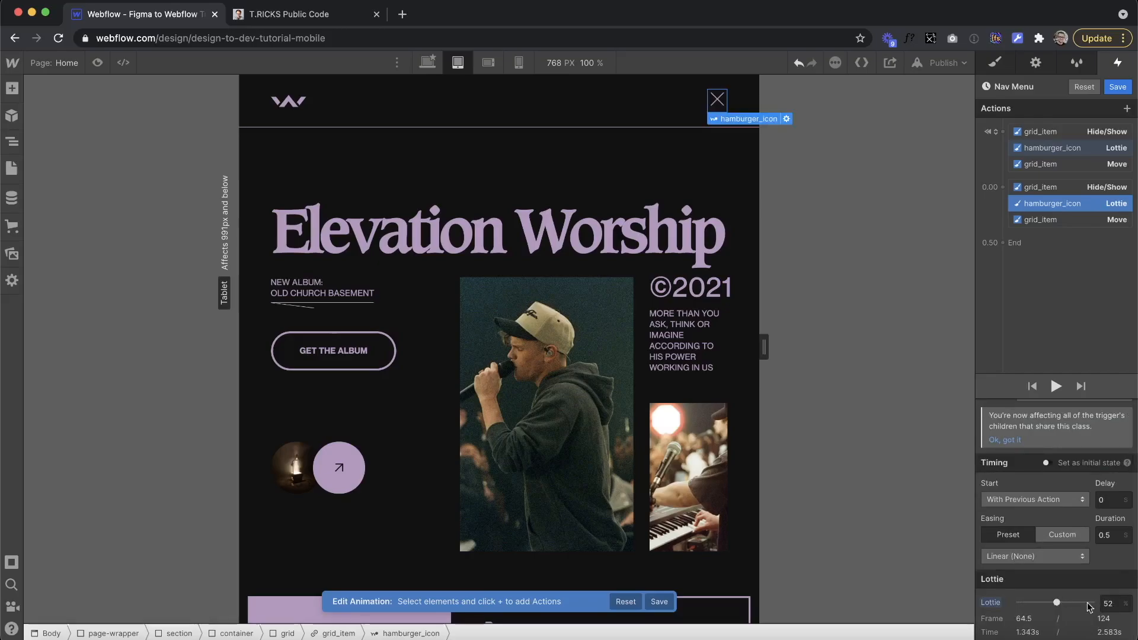
pyautogui.click(1056, 387)
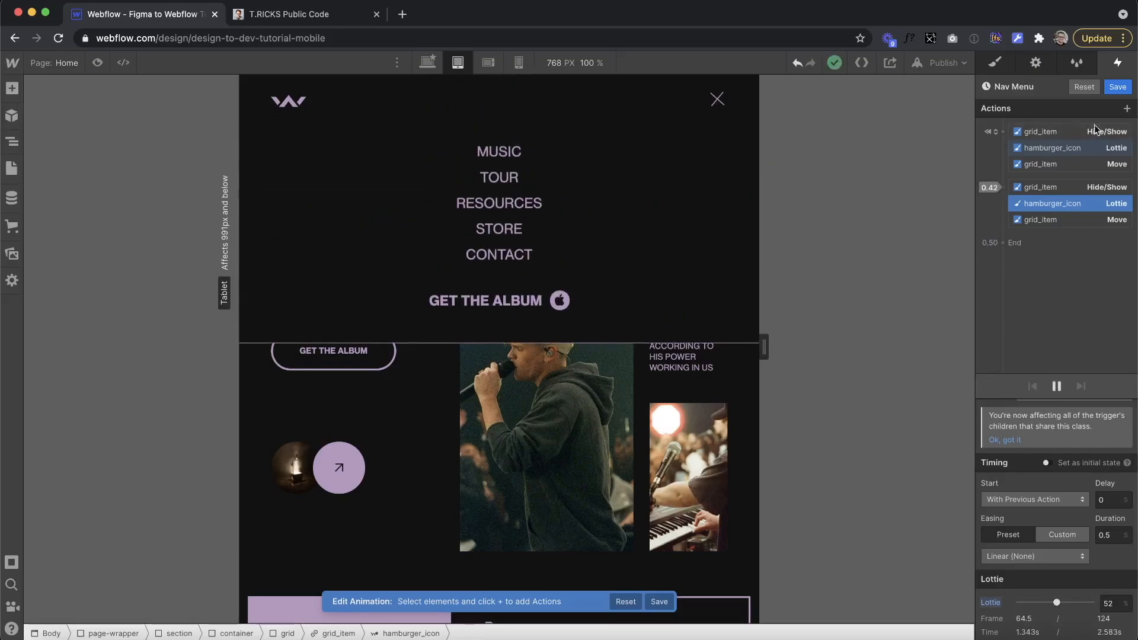
pyautogui.click(1118, 86)
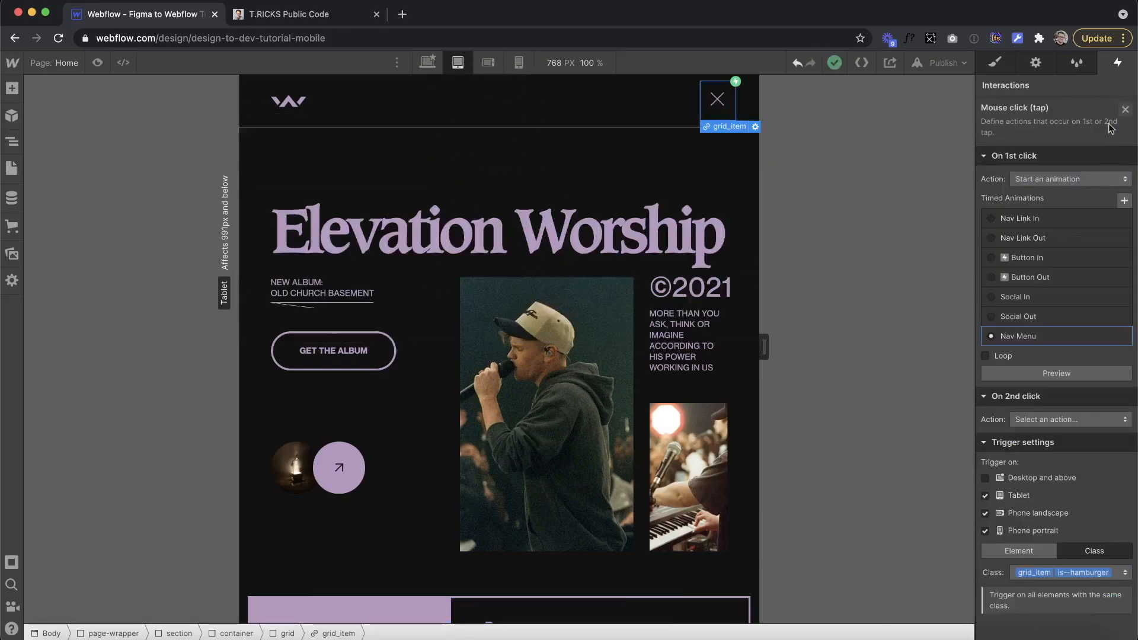
# Step: Make the second click start a duplicate of the Nav Menu animation, renamed Nav Menu Close
pyautogui.click(1070, 419)
pyautogui.click(1072, 292)
pyautogui.scroll(-4, 1107, 458)
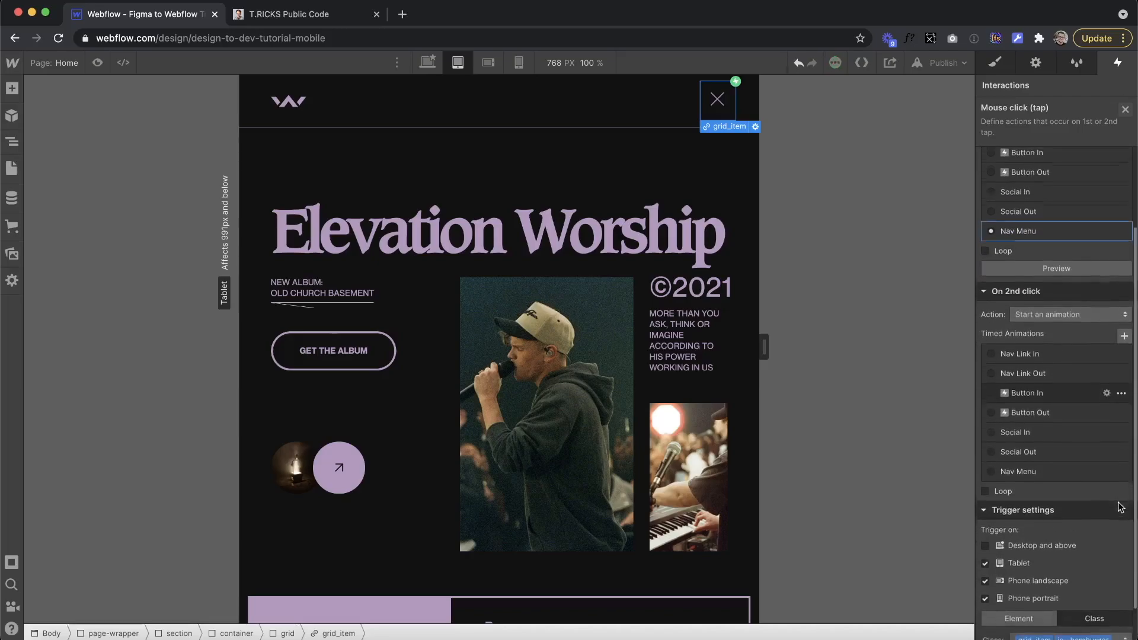
pyautogui.click(1121, 460)
pyautogui.click(1087, 513)
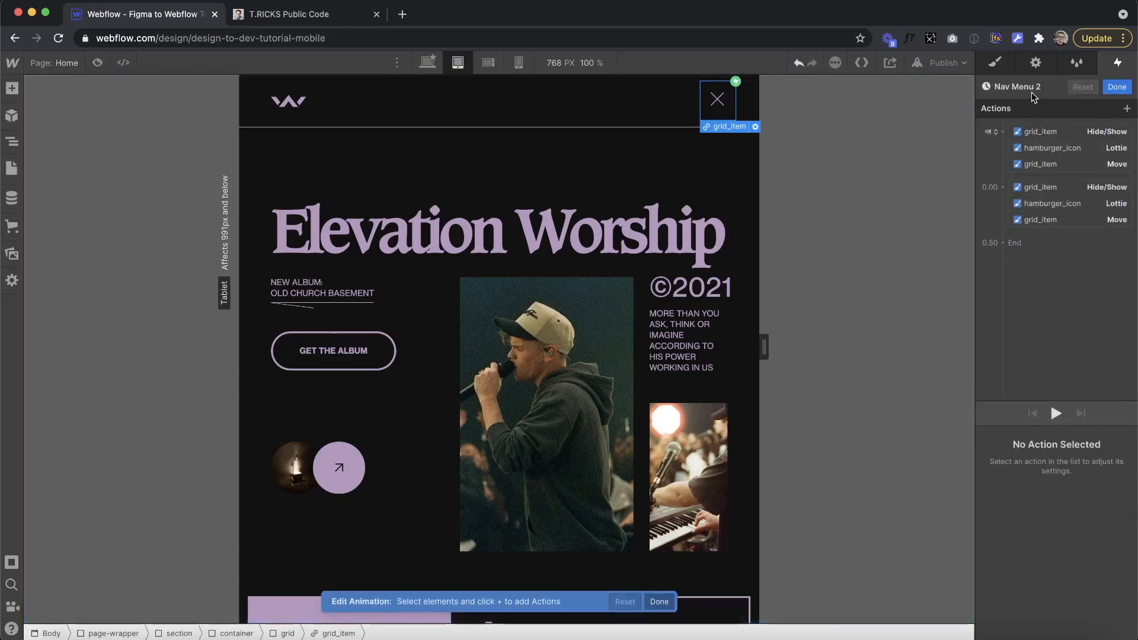
pyautogui.click(1030, 88)
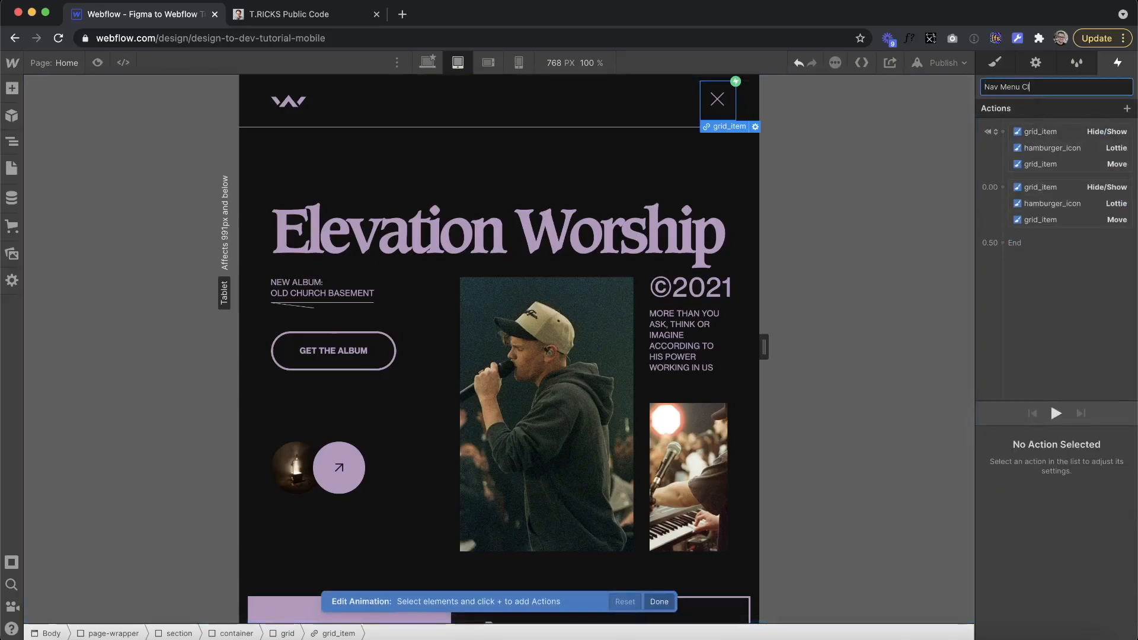
pyautogui.press('Return')
# Step: Delete the three initial-state actions from Nav Menu Close and move the remaining Hide/Show action to the end with display none
pyautogui.click(1036, 131)
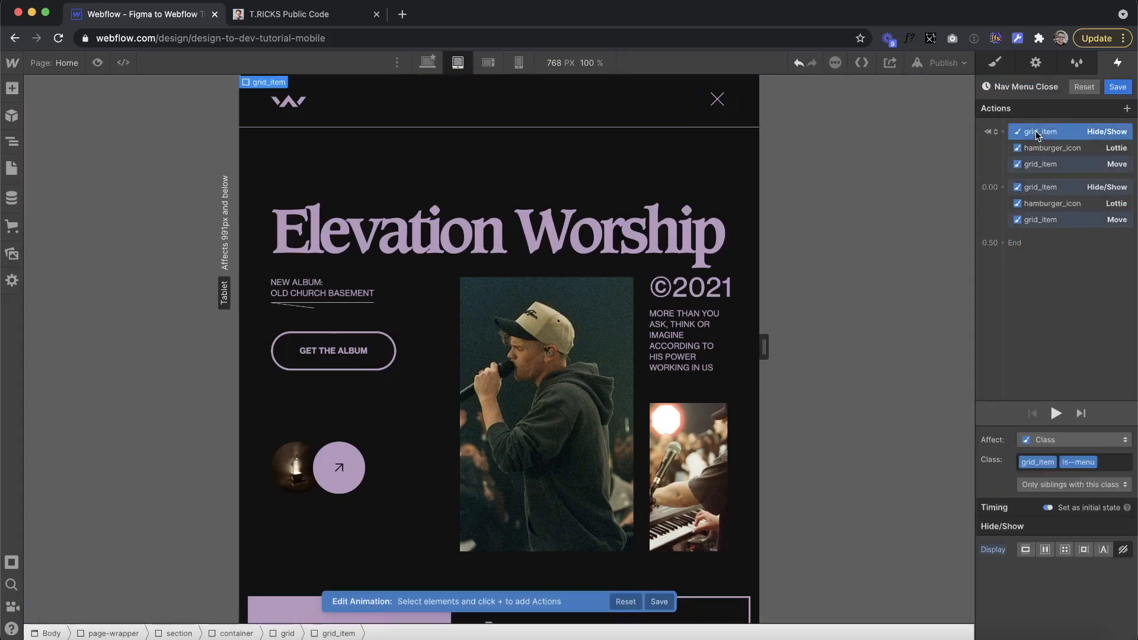
pyautogui.keyDown('shift'); pyautogui.click(1042, 167); pyautogui.keyUp('shift')
pyautogui.press('Delete')
pyautogui.moveTo(1059, 132); pyautogui.dragTo(1052, 178)
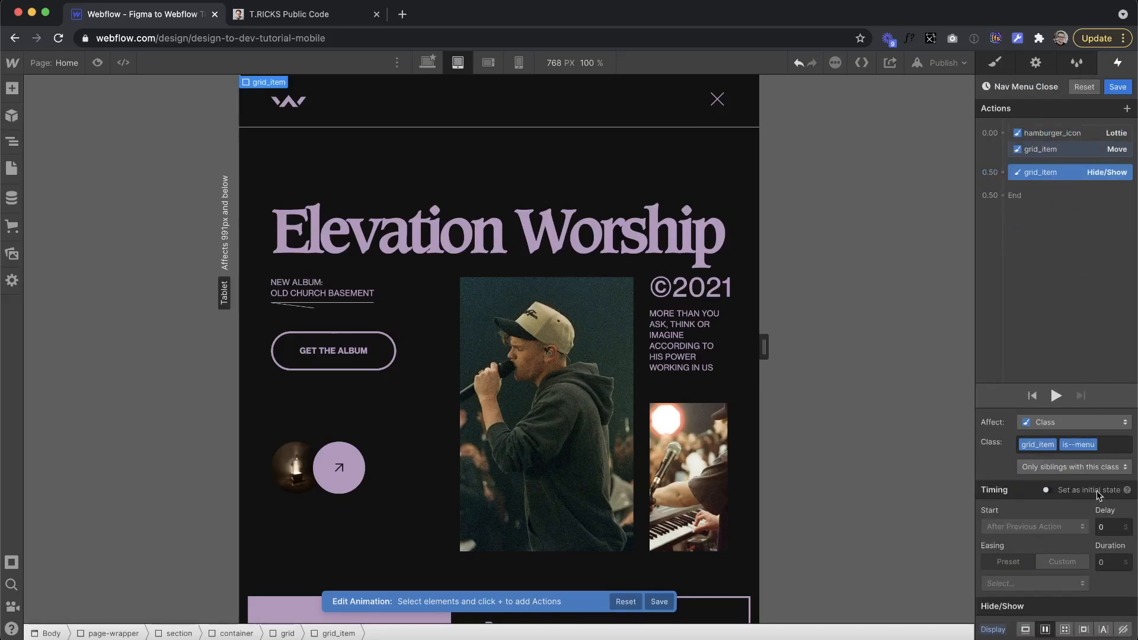
pyautogui.click(1124, 628)
# Step: Set the hamburger_icon Lottie action in Nav Menu Close to 0%
pyautogui.click(1073, 134)
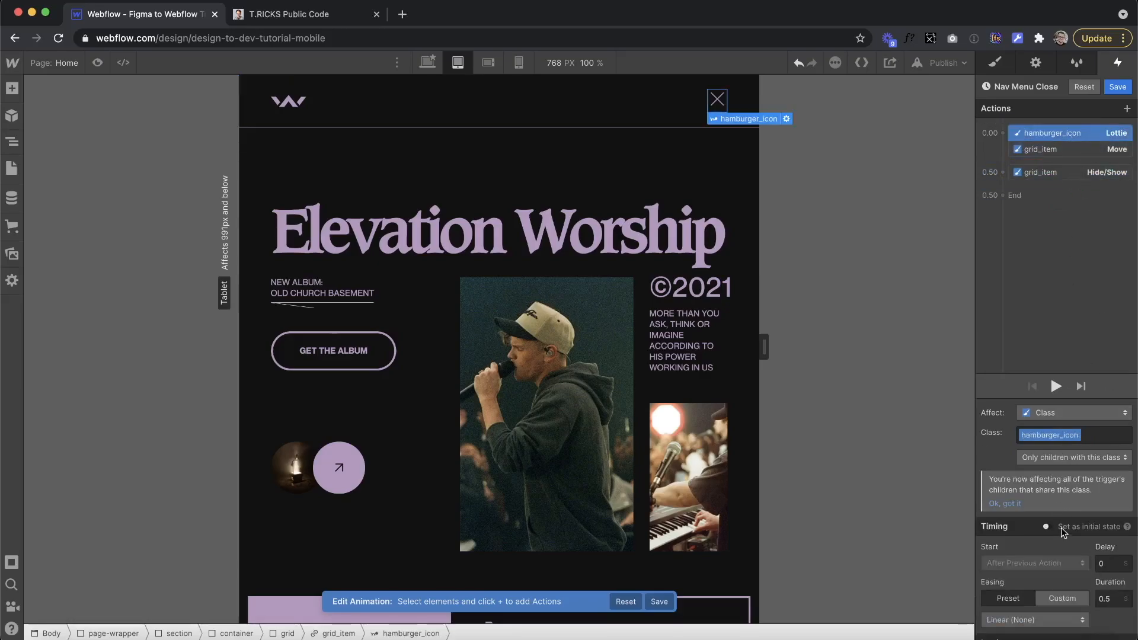
pyautogui.scroll(-2, 1061, 532)
pyautogui.moveTo(1057, 602); pyautogui.dragTo(1050, 602)
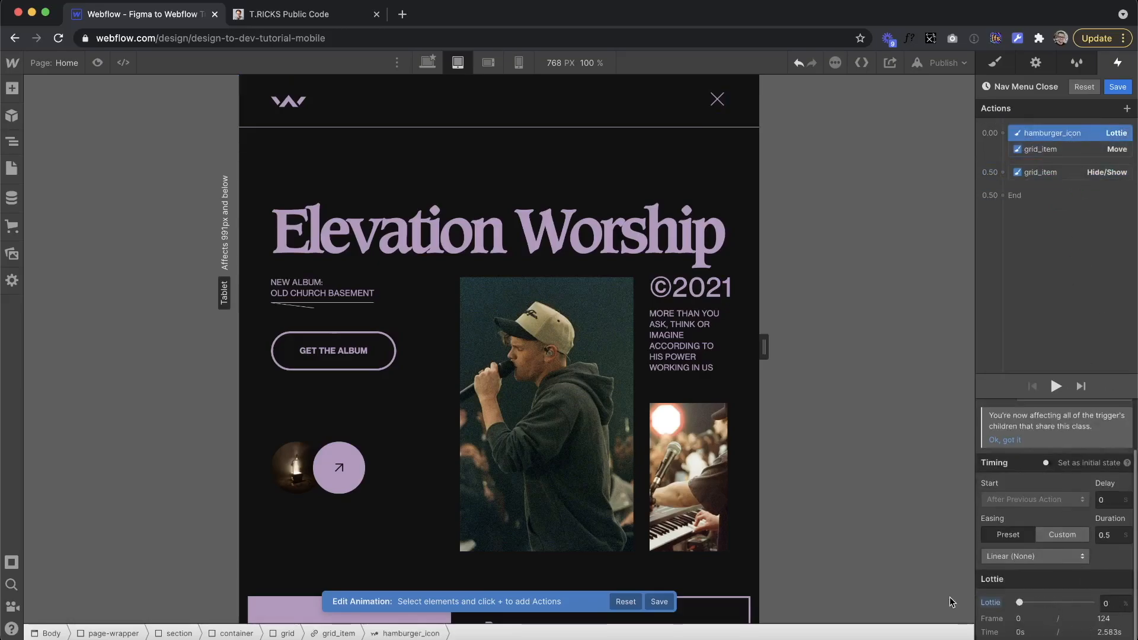
# Step: Change the menu's vertical Move value in Nav Menu Close so it slides back up, and save the animation and trigger
pyautogui.click(1061, 148)
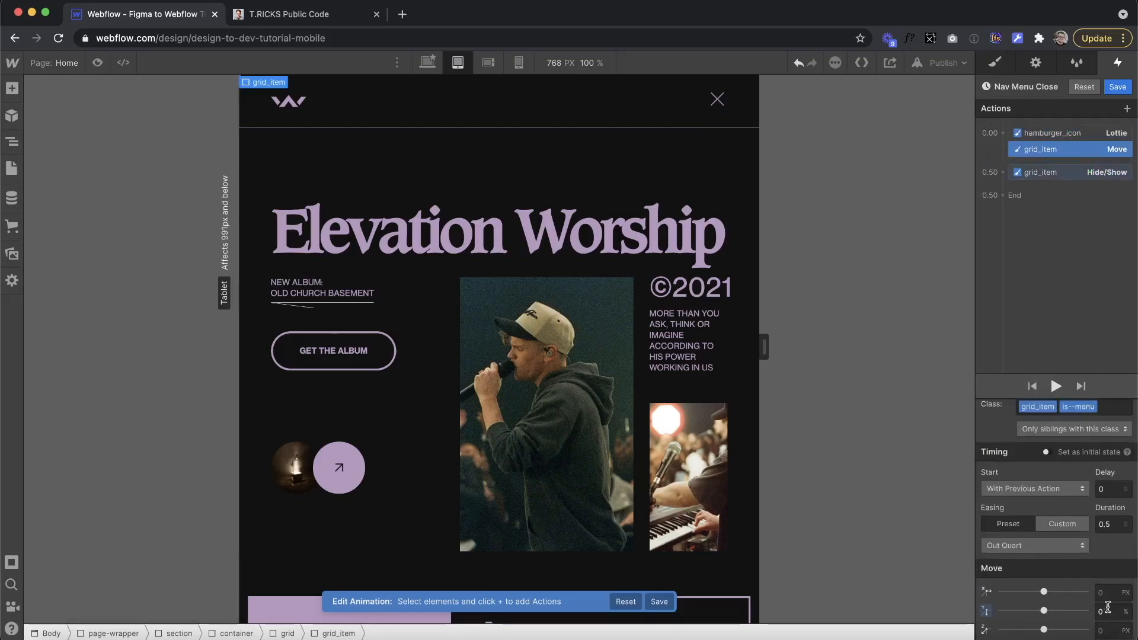
pyautogui.click(1118, 87)
pyautogui.scroll(-3, 1080, 443)
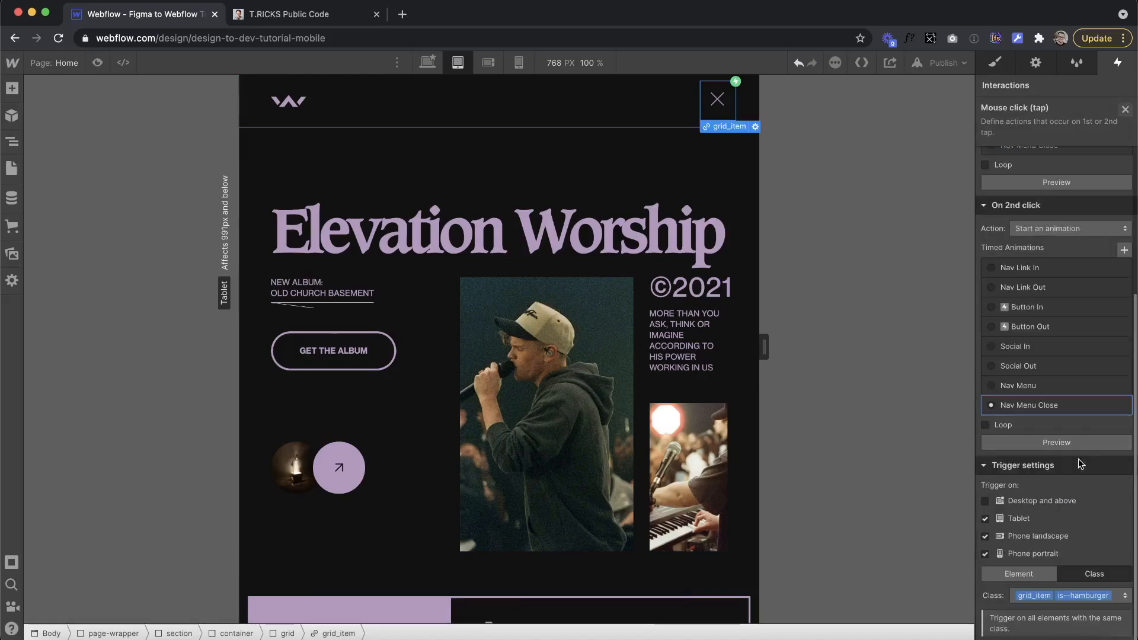
pyautogui.click(1126, 110)
# Step: Preview the page at the tablet breakpoint and open and close the menu repeatedly with the hamburger icon
pyautogui.click(98, 62)
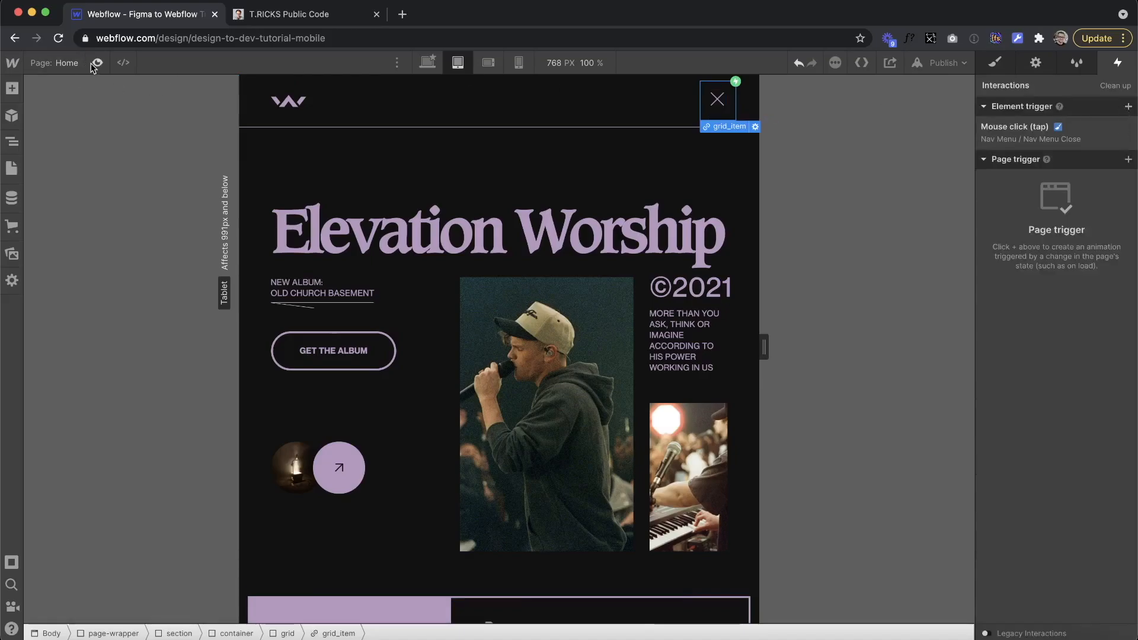
pyautogui.click(782, 109)
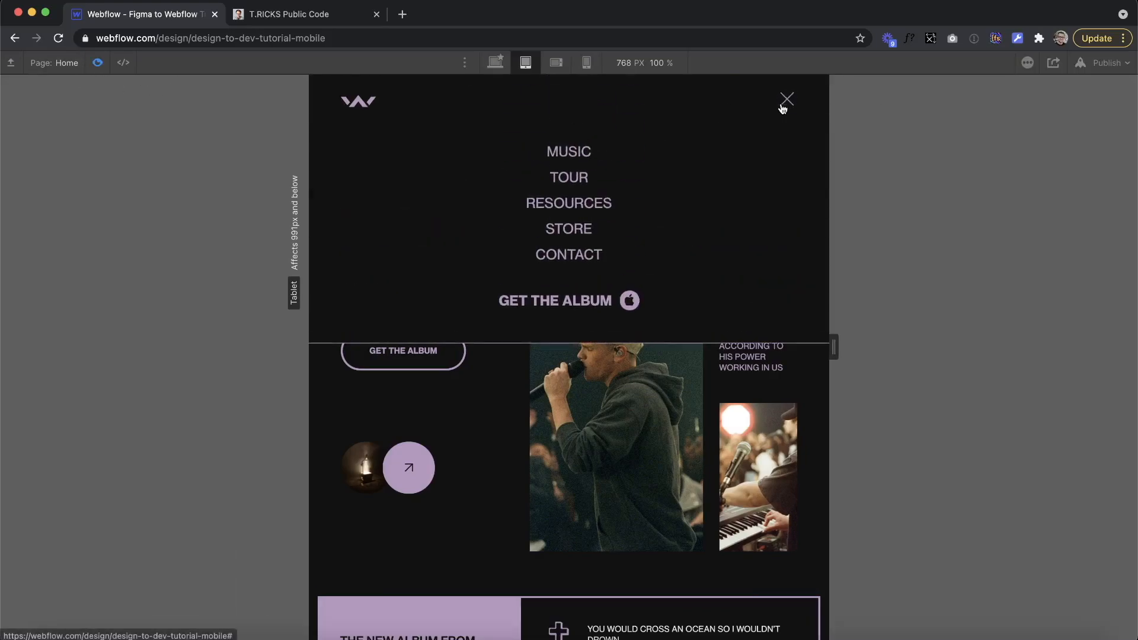
pyautogui.click(784, 108)
pyautogui.click(787, 109)
pyautogui.click(788, 109)
pyautogui.click(788, 108)
pyautogui.click(786, 107)
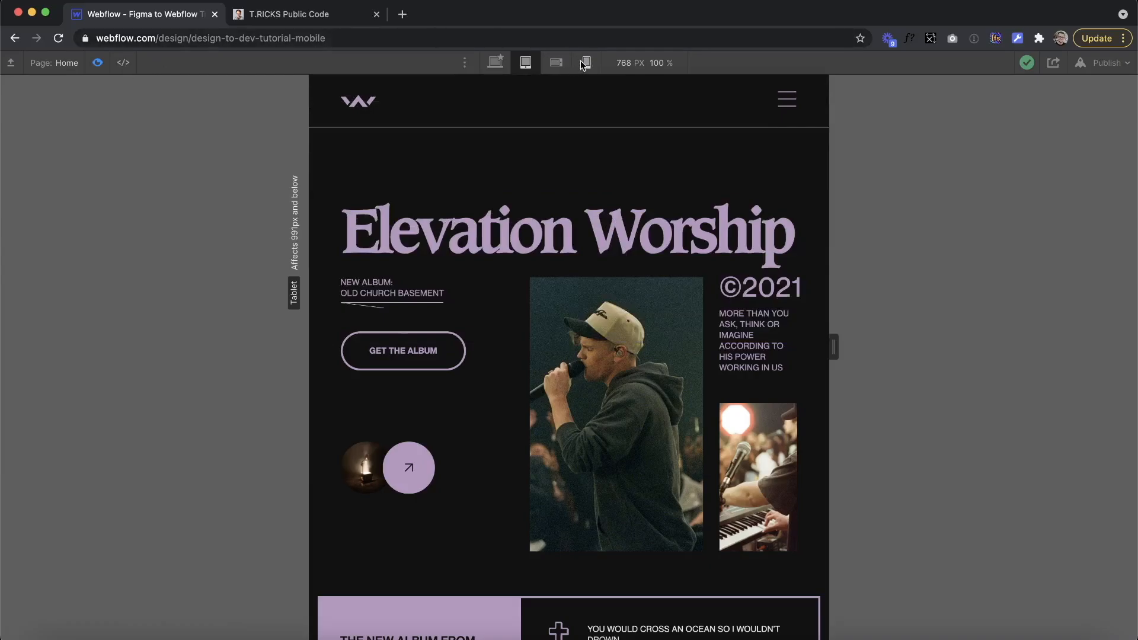
# Step: Test opening and closing the menu at the mobile portrait breakpoint, and return the preview to tablet
pyautogui.click(586, 63)
pyautogui.click(651, 94)
pyautogui.click(652, 95)
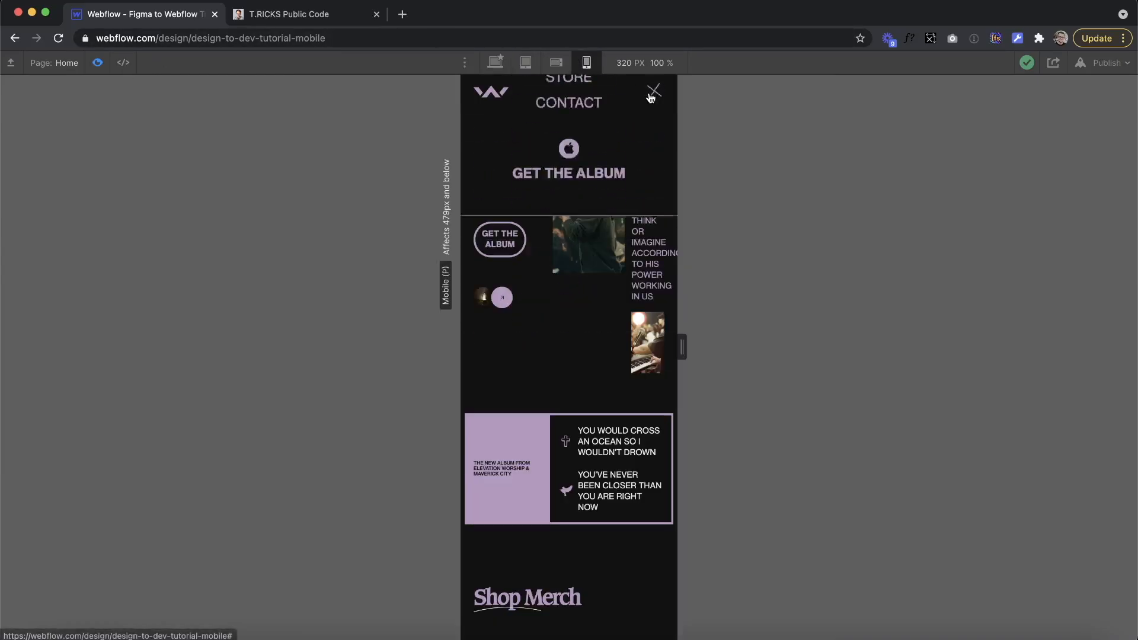
pyautogui.click(526, 63)
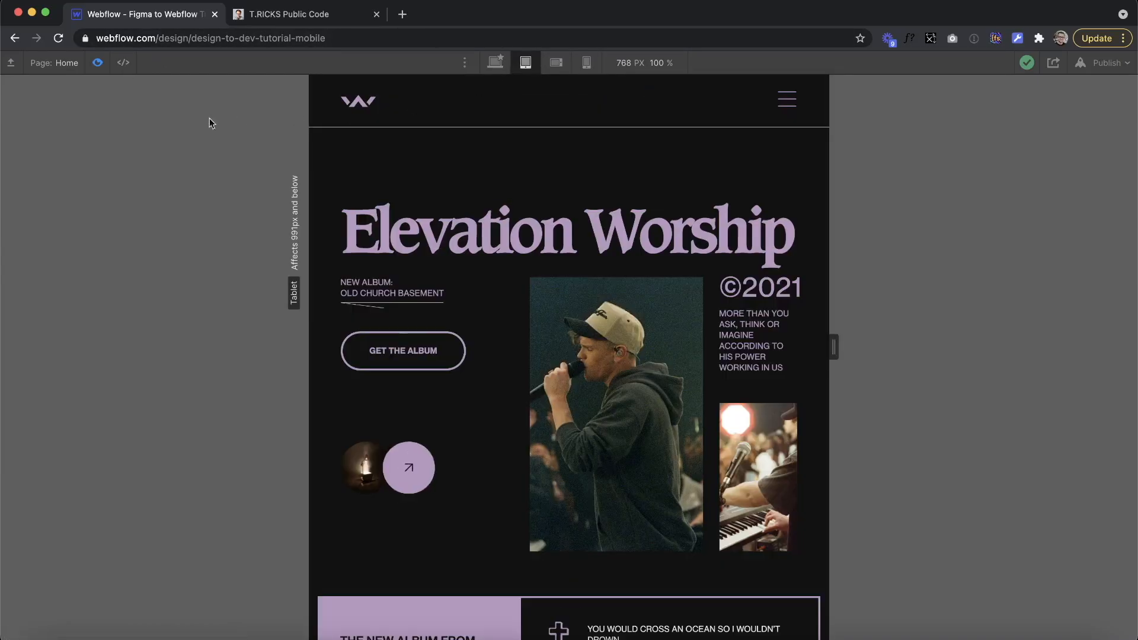
# Step: Exit the preview and review the whole page layout at the tablet breakpoint, from the hero down to the footer
pyautogui.click(98, 62)
pyautogui.moveTo(759, 347); pyautogui.dragTo(673, 343)
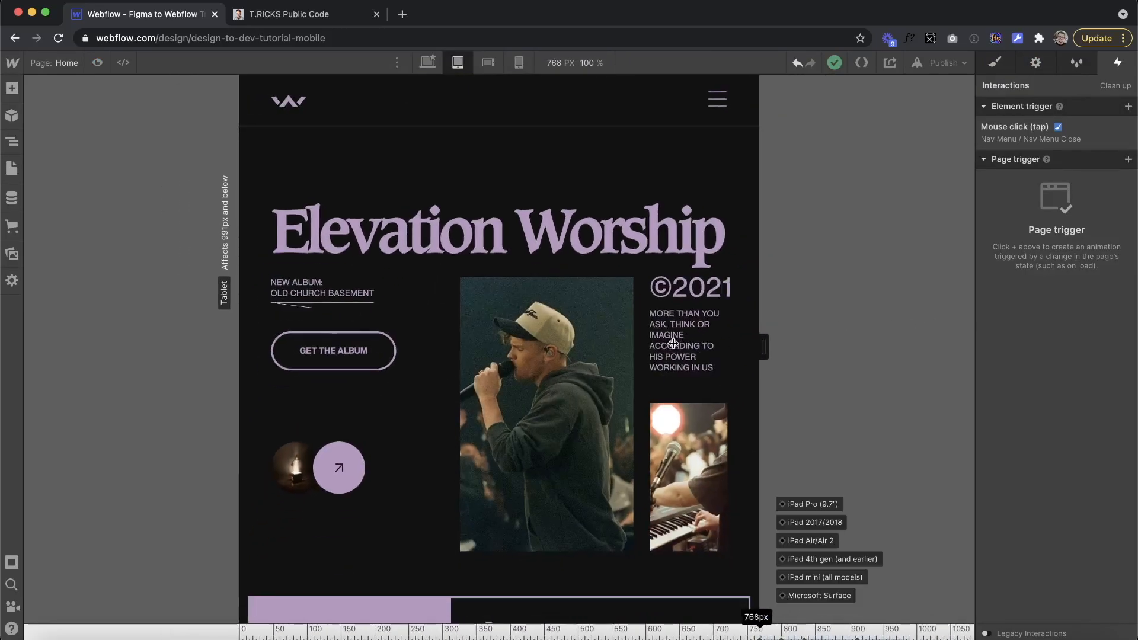
pyautogui.scroll(-6, 674, 343)
pyautogui.moveTo(759, 343); pyautogui.dragTo(547, 367)
pyautogui.scroll(-1, 546, 367)
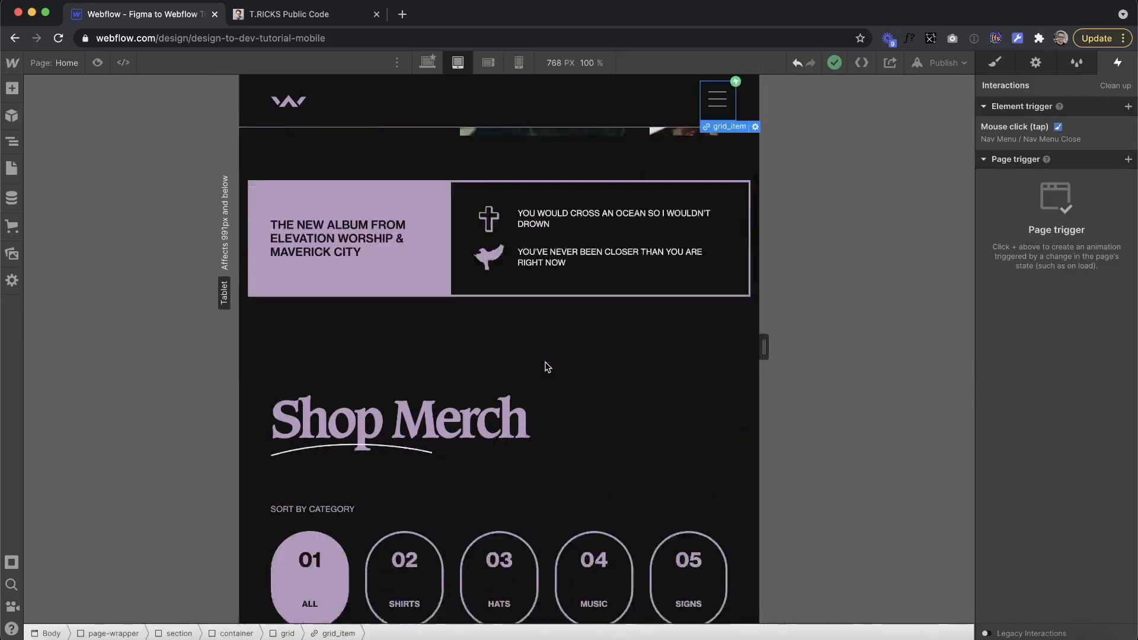
pyautogui.scroll(-15, 545, 371)
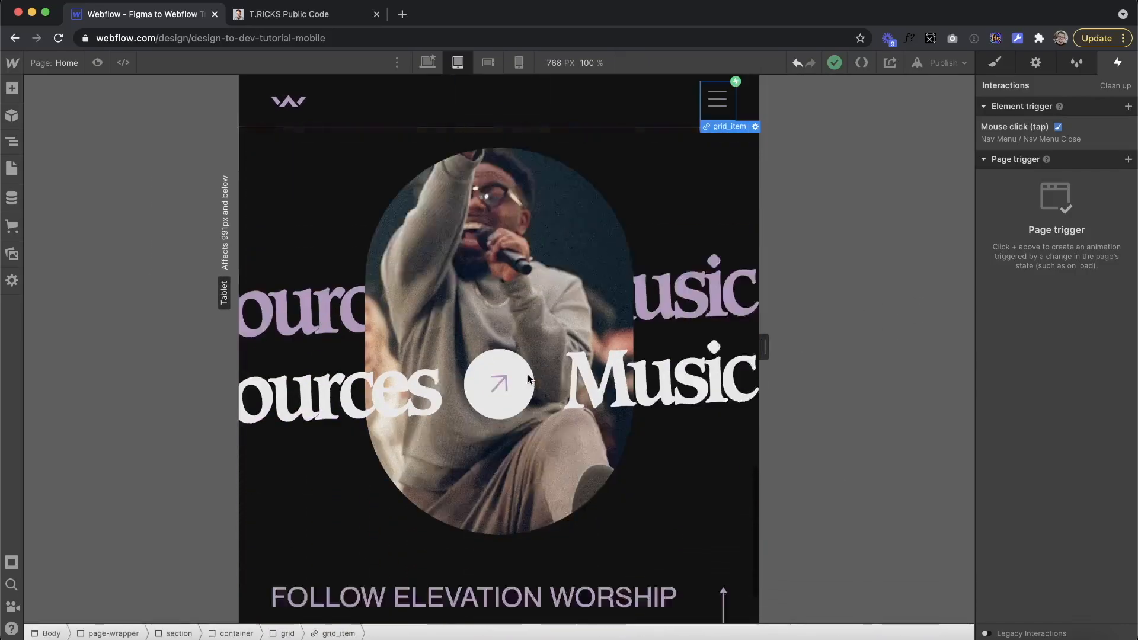
pyautogui.scroll(-2, 528, 375)
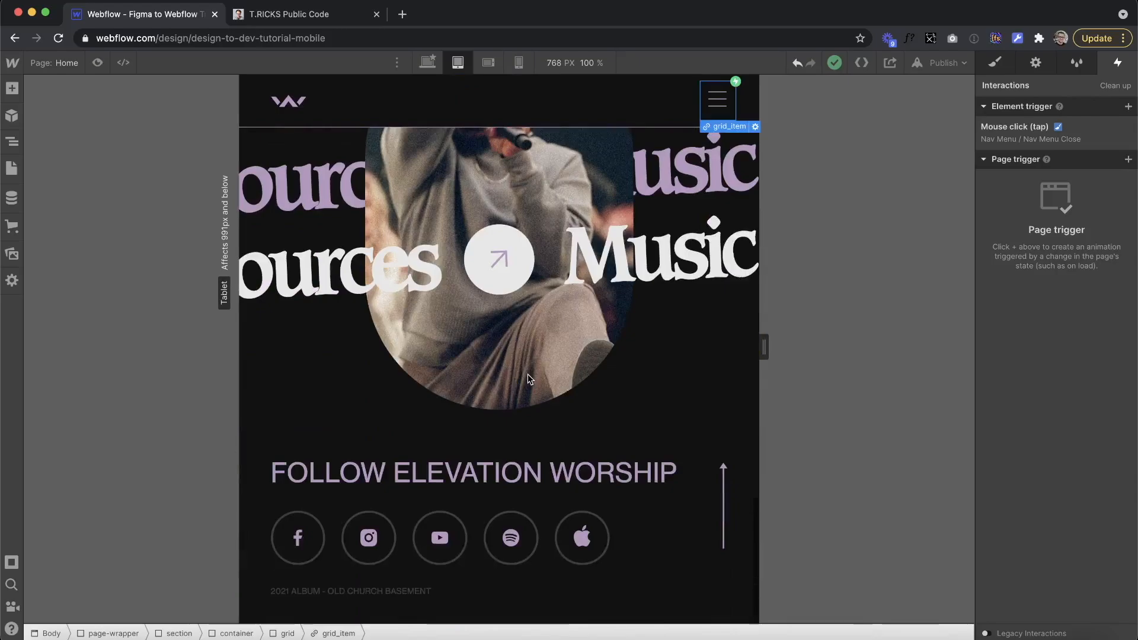
# Step: At the mobile landscape breakpoint, set the is--hero-content grid item's right margin to 0% and its width to 50%
pyautogui.click(489, 62)
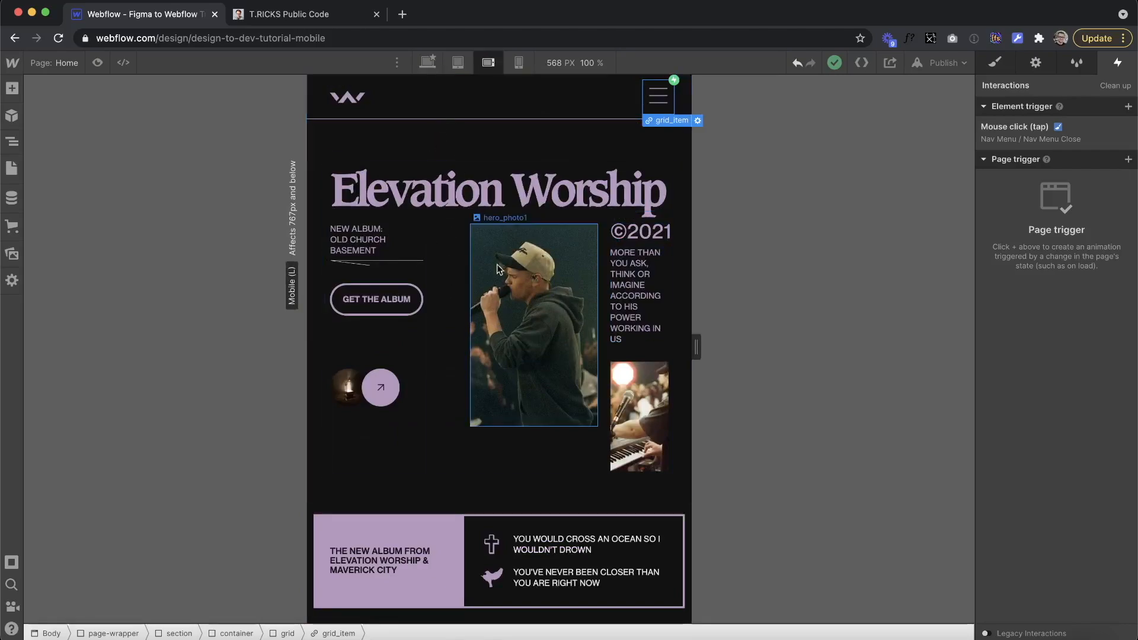
pyautogui.click(426, 224)
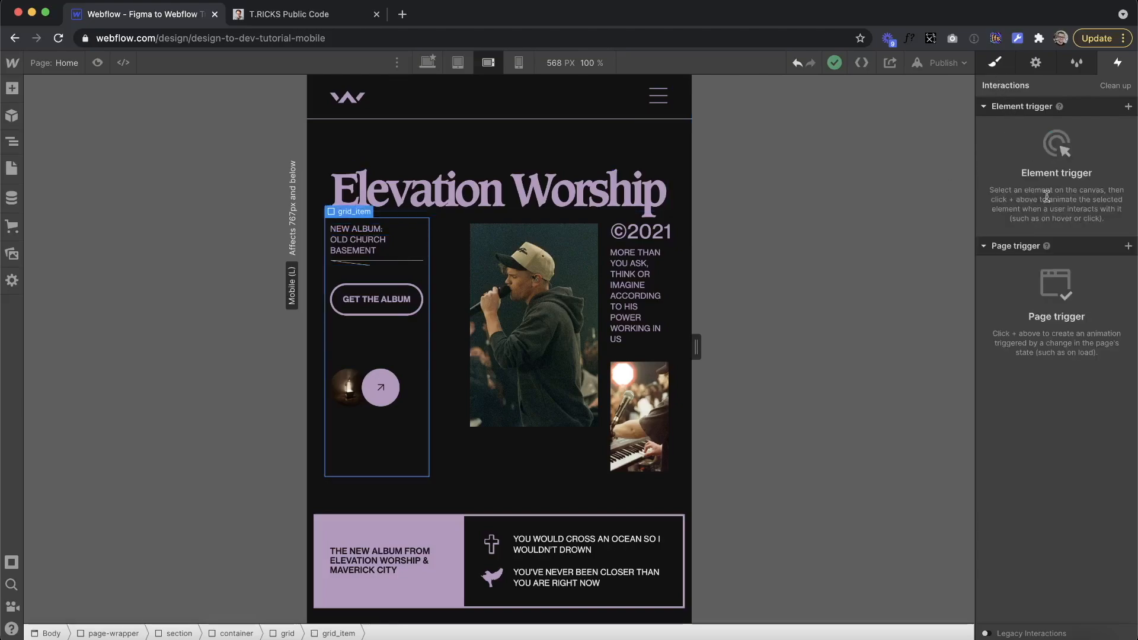
pyautogui.press('s')
pyautogui.click(1120, 456)
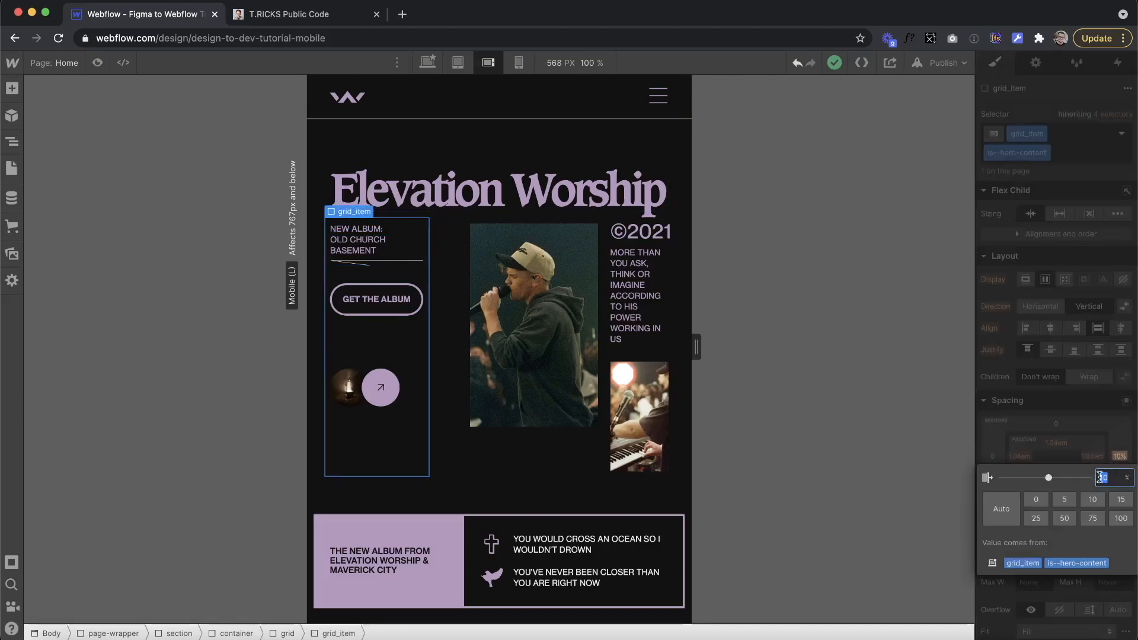
pyautogui.click(1033, 503)
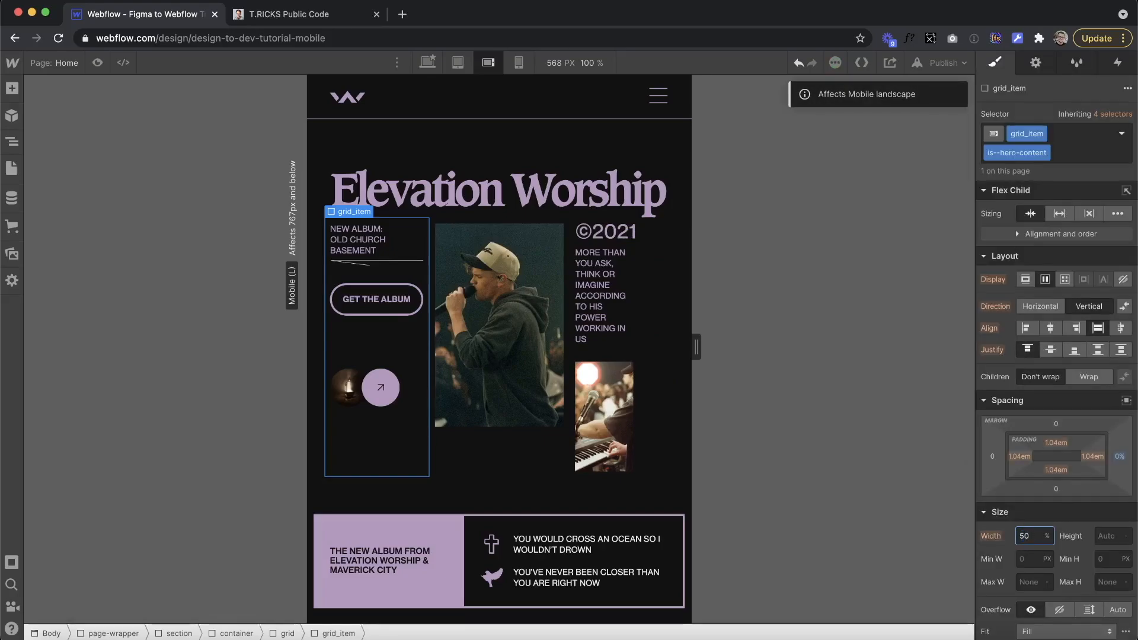
pyautogui.press('Return')
# Step: Set the is--hero-img1 grid item's width to 50% and the is--hero-img2 grid item's width to 100%
pyautogui.click(602, 350)
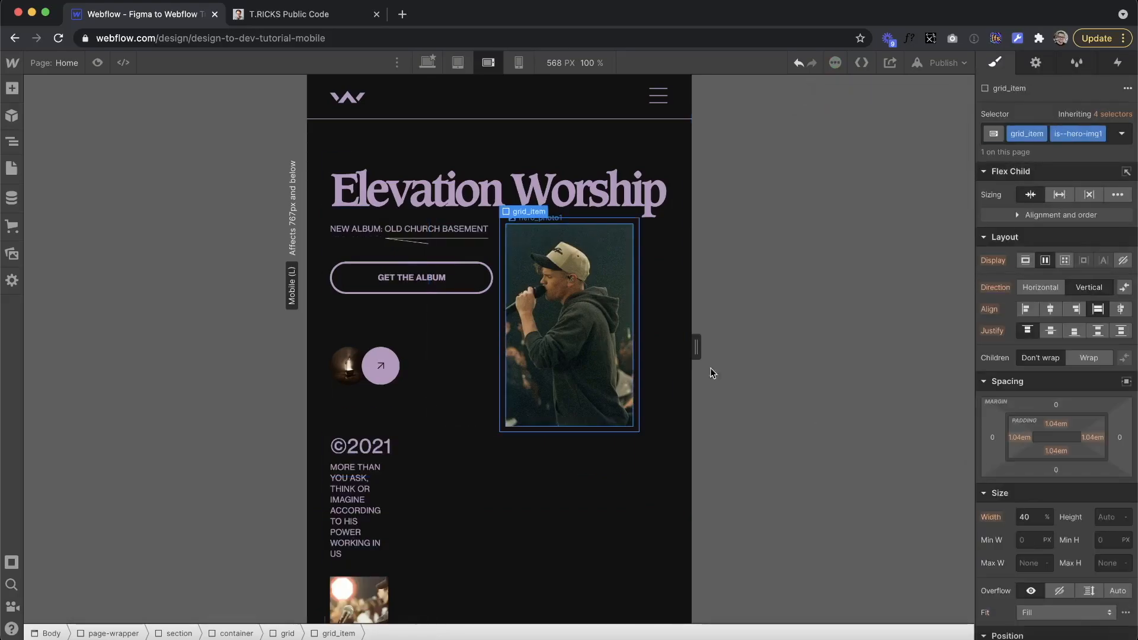
pyautogui.press('Return')
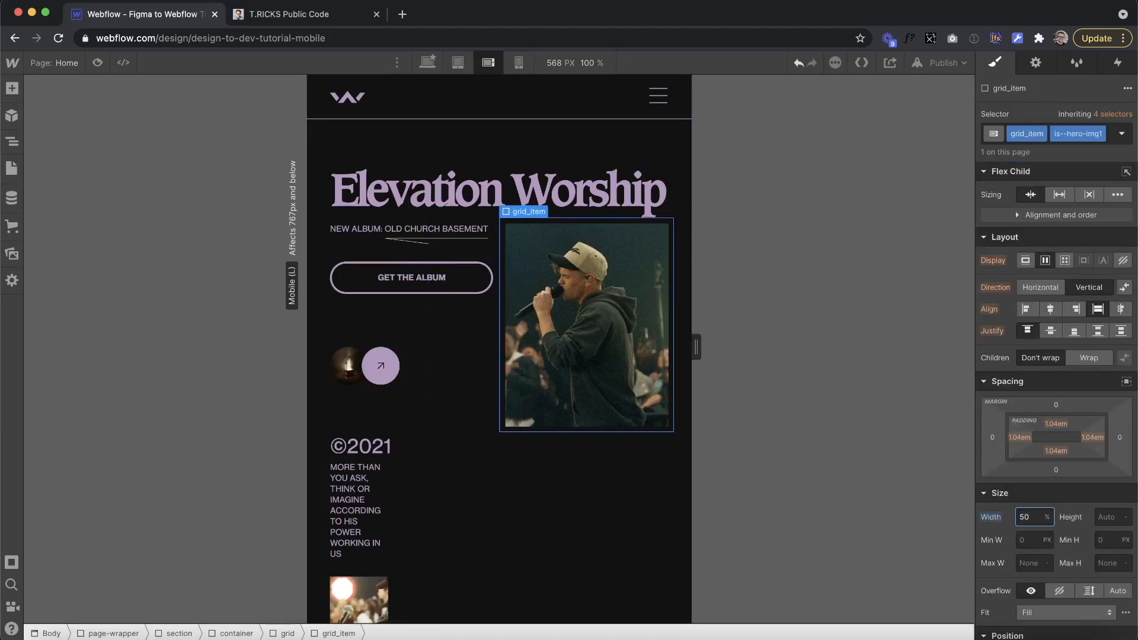
pyautogui.click(390, 498)
pyautogui.press('Up')
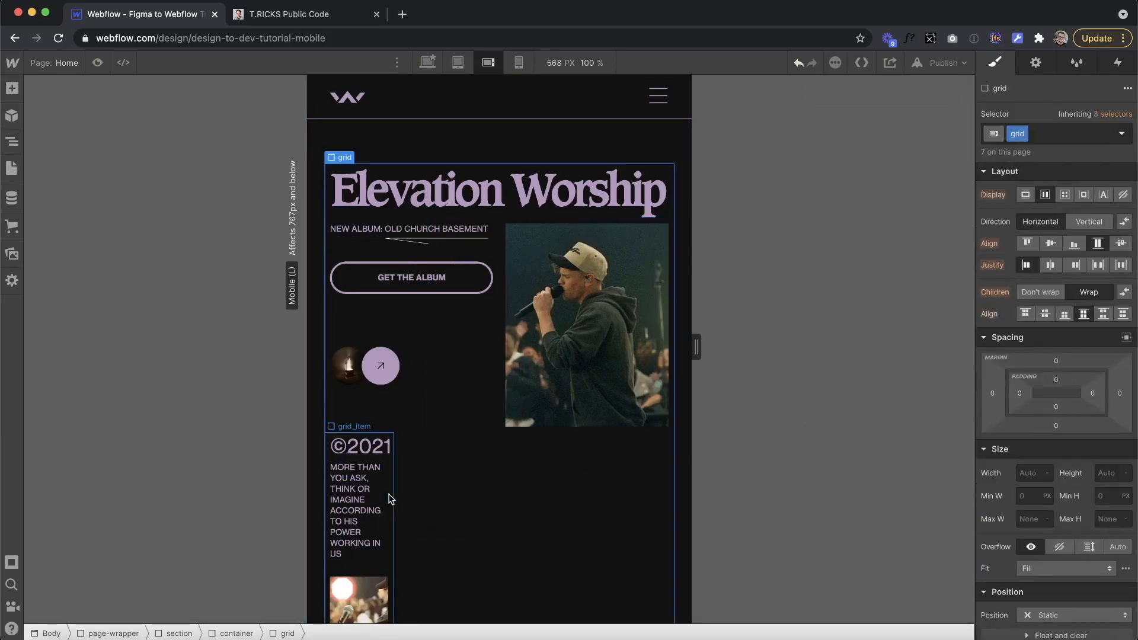
pyautogui.click(382, 496)
pyautogui.press('Up')
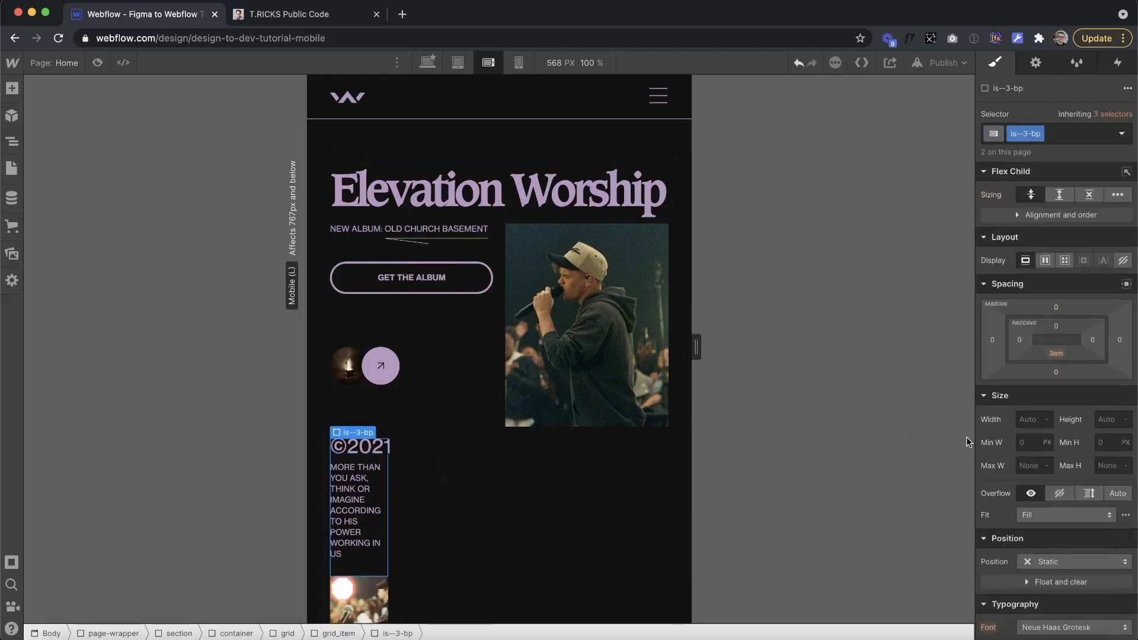
pyautogui.press('Up')
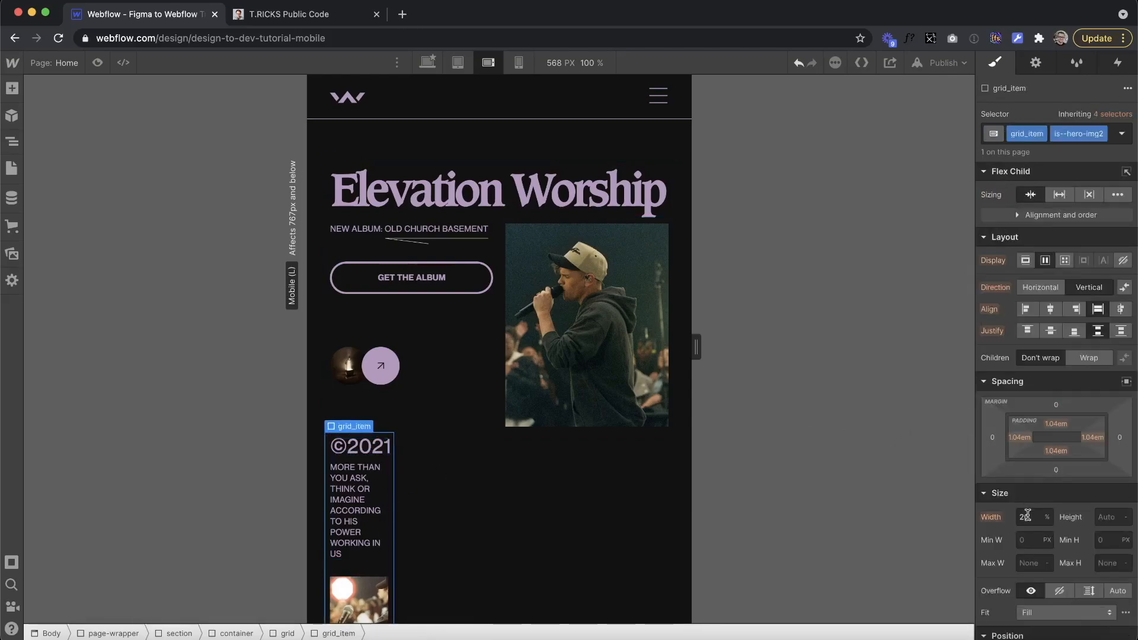
pyautogui.press('Return')
# Step: Set the height of hero_photo2 to 30 em and narrow the canvas to 480 px
pyautogui.scroll(-3, 595, 338)
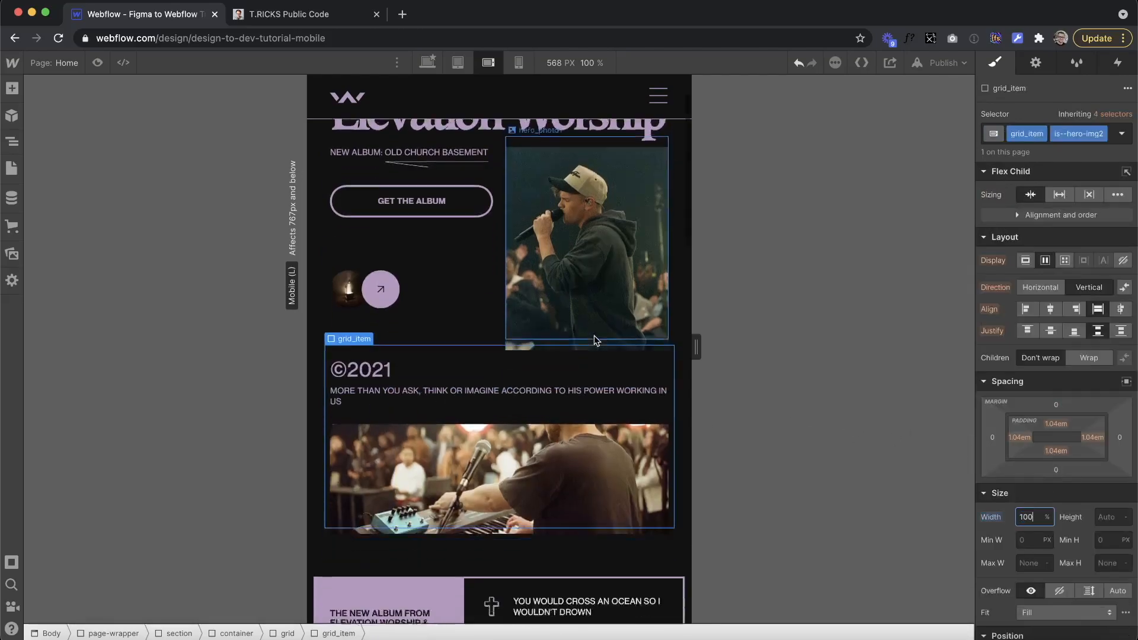
pyautogui.click(595, 338)
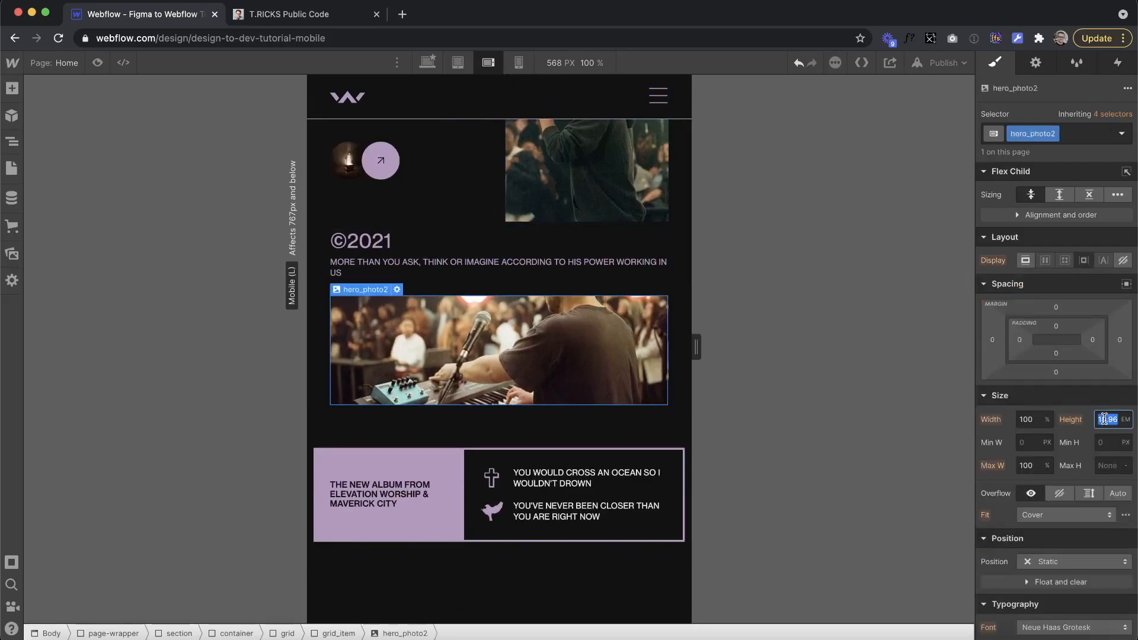
pyautogui.write('22')
pyautogui.press('Up')
pyautogui.press('Up')
pyautogui.press('Up')
pyautogui.press('Up')
pyautogui.press('Up')
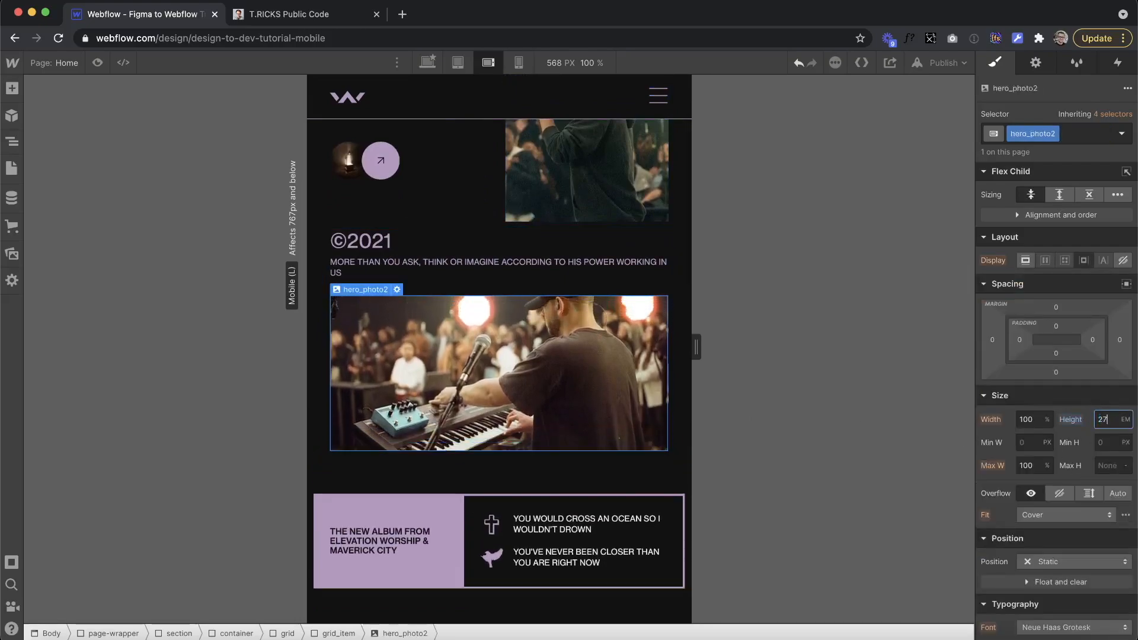
pyautogui.moveTo(697, 347); pyautogui.dragTo(580, 362)
pyautogui.scroll(-6, 595, 391)
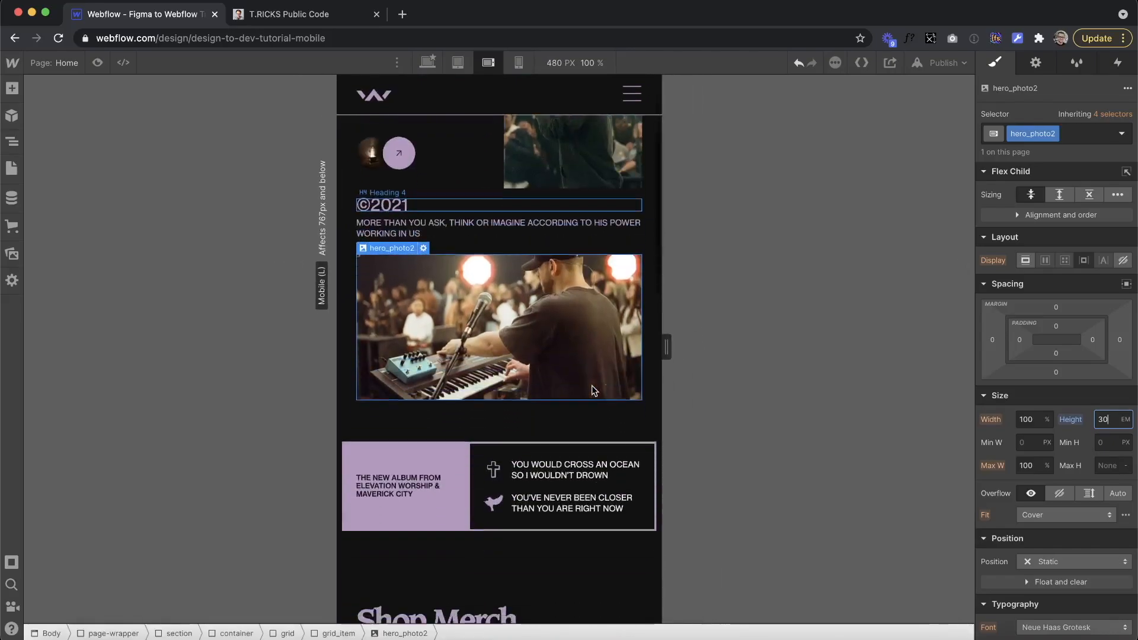
pyautogui.moveTo(666, 354); pyautogui.dragTo(628, 375)
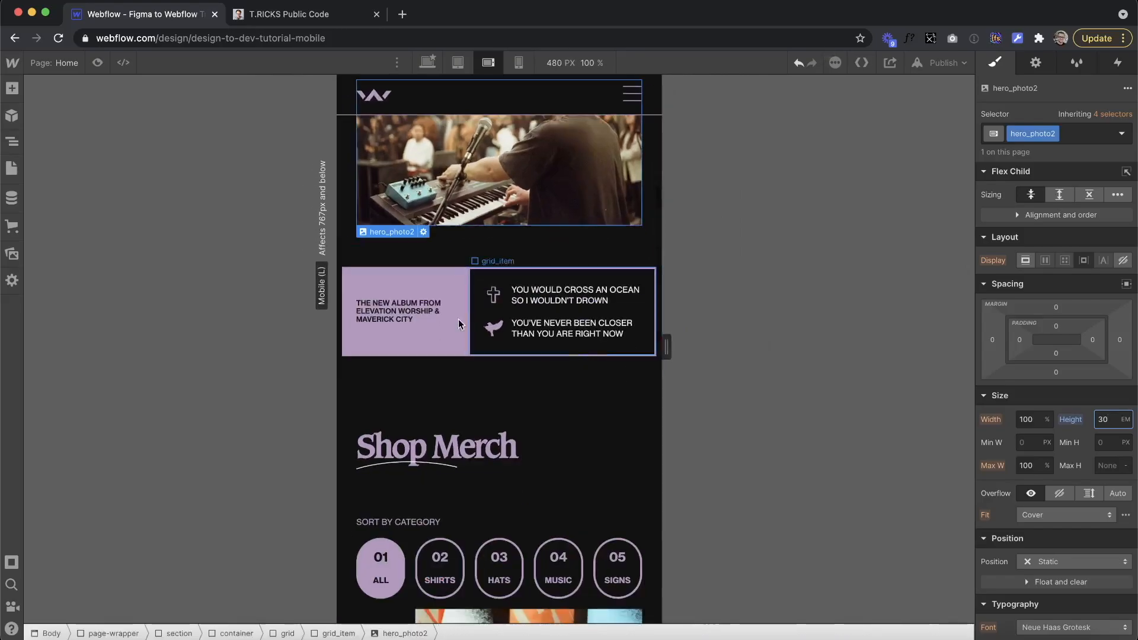
# Step: Set the font size of All H6 Headings to 14 px, using the new album heading
pyautogui.click(400, 319)
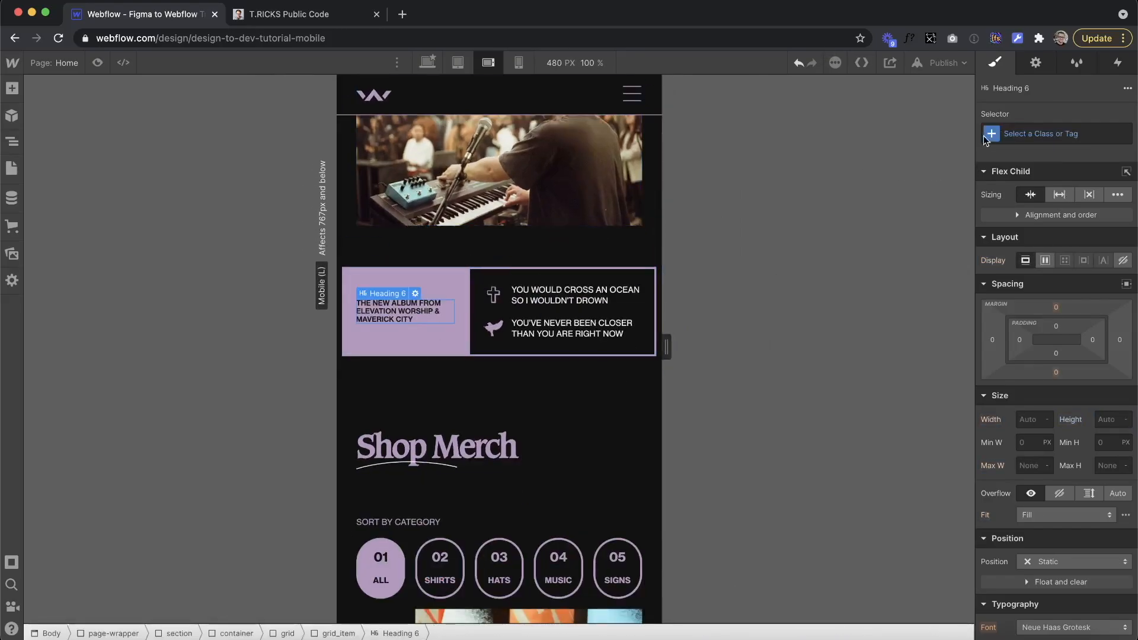
pyautogui.click(1044, 134)
pyautogui.click(1008, 208)
pyautogui.scroll(-5, 1031, 492)
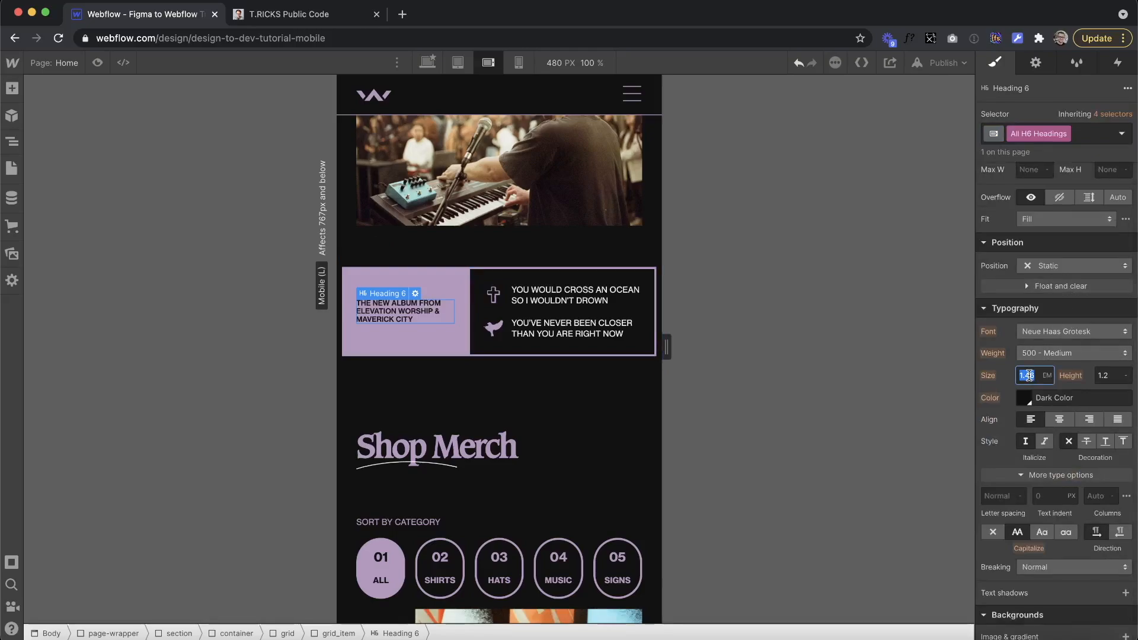
pyautogui.write('x')
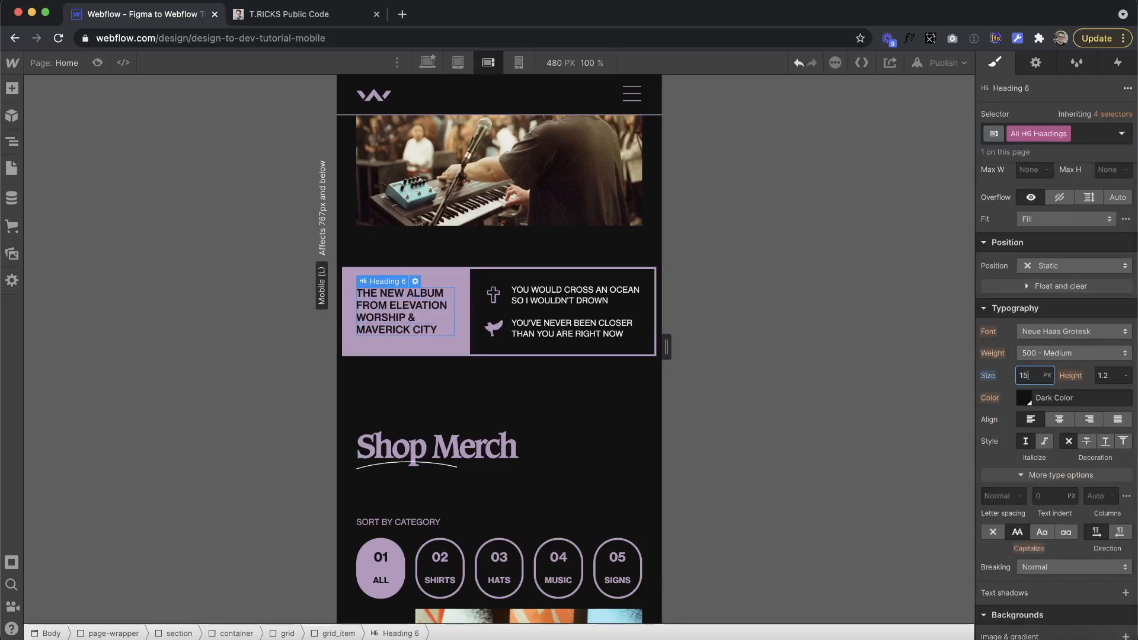
pyautogui.press('Down')
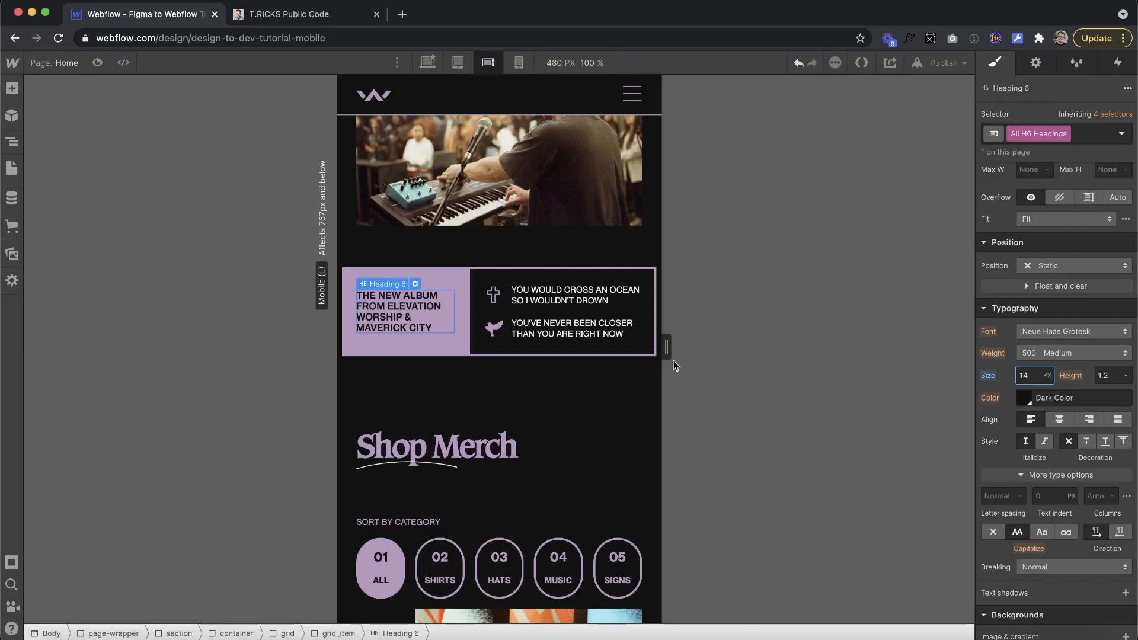
pyautogui.moveTo(664, 353); pyautogui.dragTo(645, 377)
# Step: Set the height of the merch_link category buttons in the Shop Merch section to 15 em
pyautogui.scroll(-5, 609, 419)
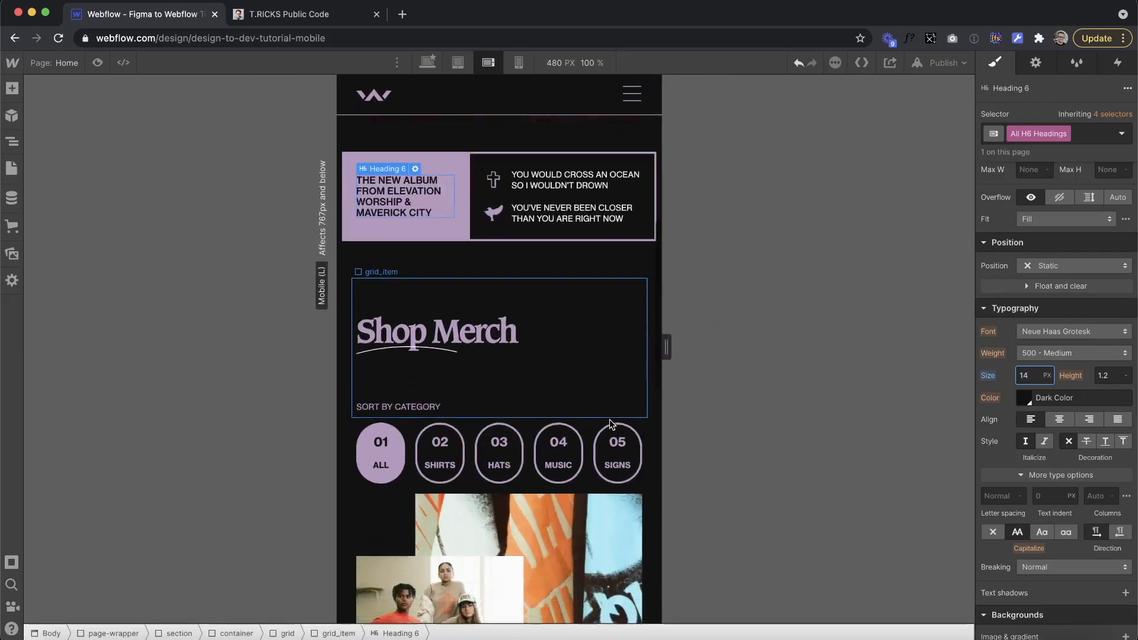
pyautogui.scroll(-3, 557, 249)
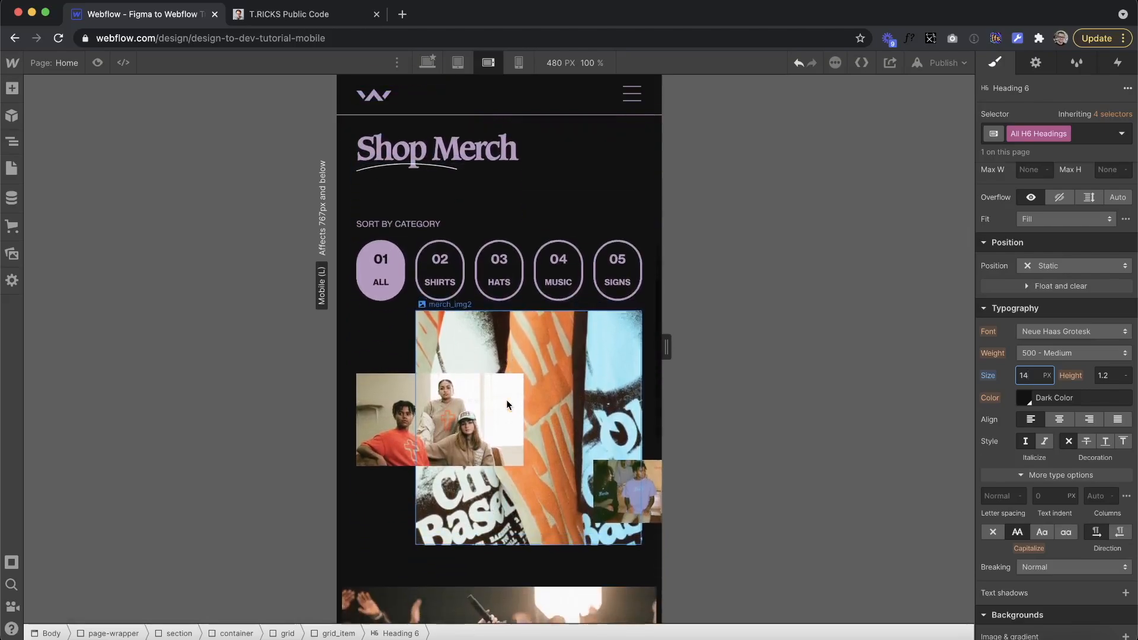
pyautogui.click(417, 283)
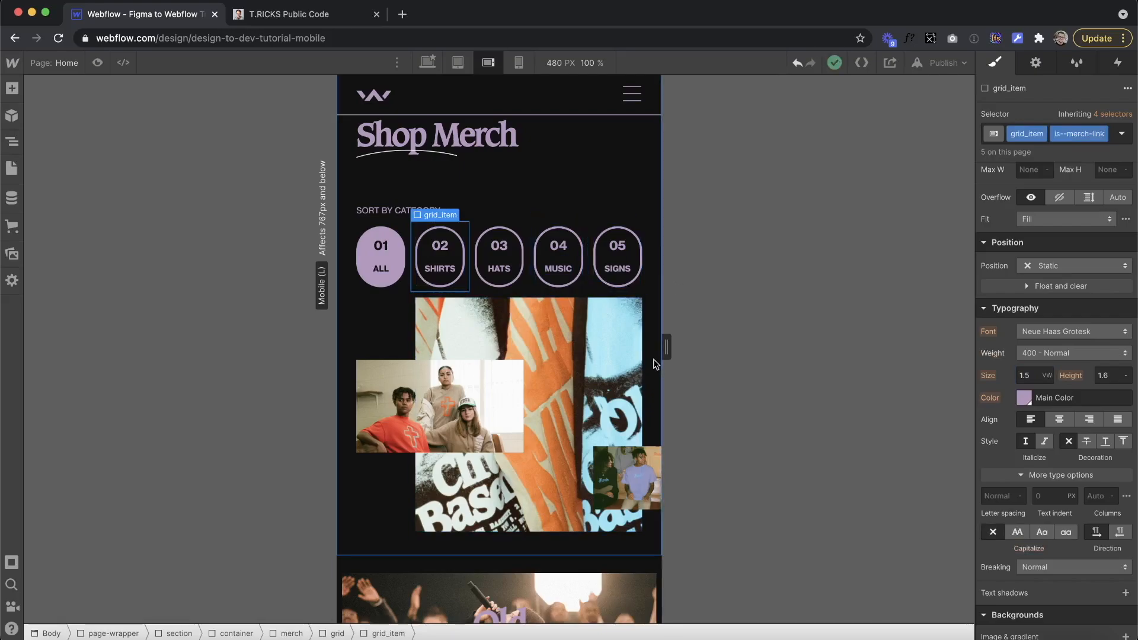
pyautogui.click(449, 255)
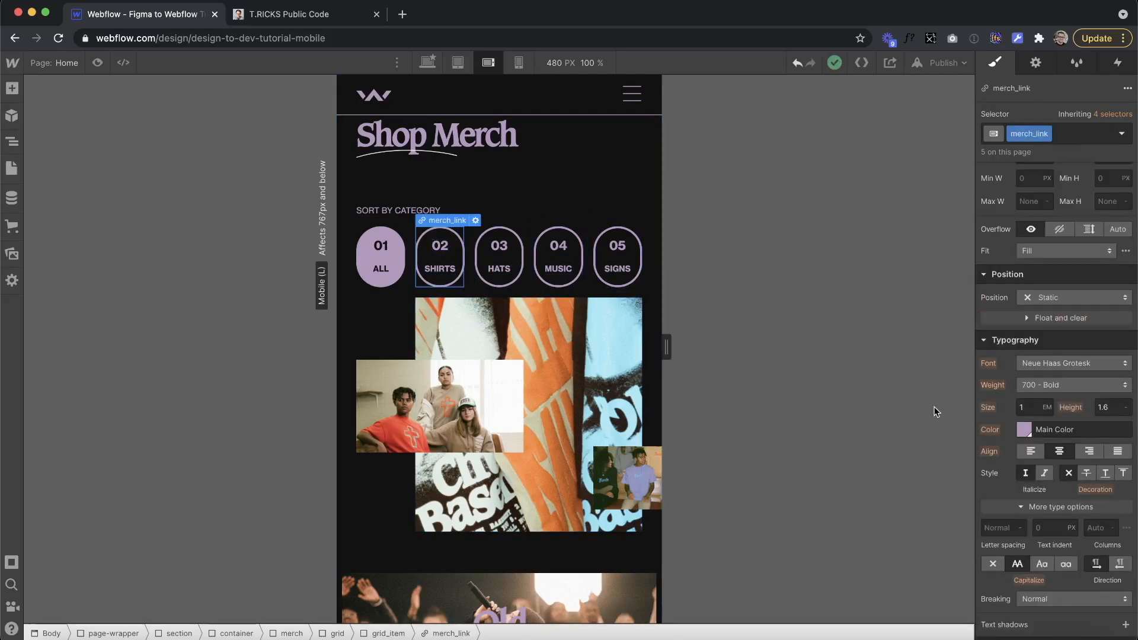
pyautogui.scroll(3, 1085, 353)
pyautogui.click(1104, 319)
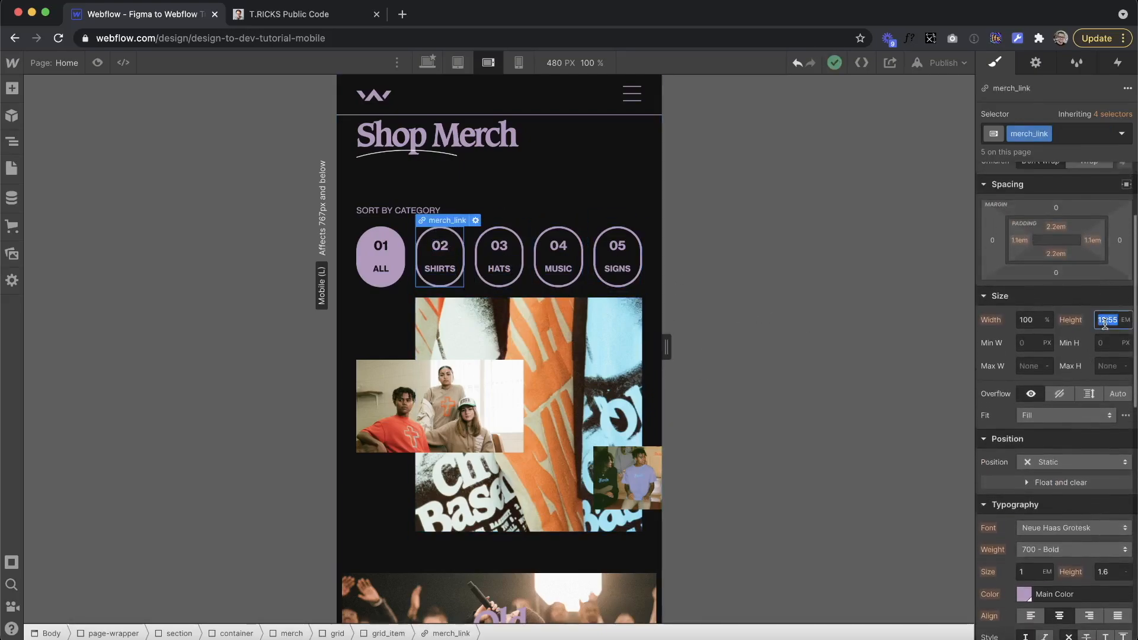
pyautogui.write('15')
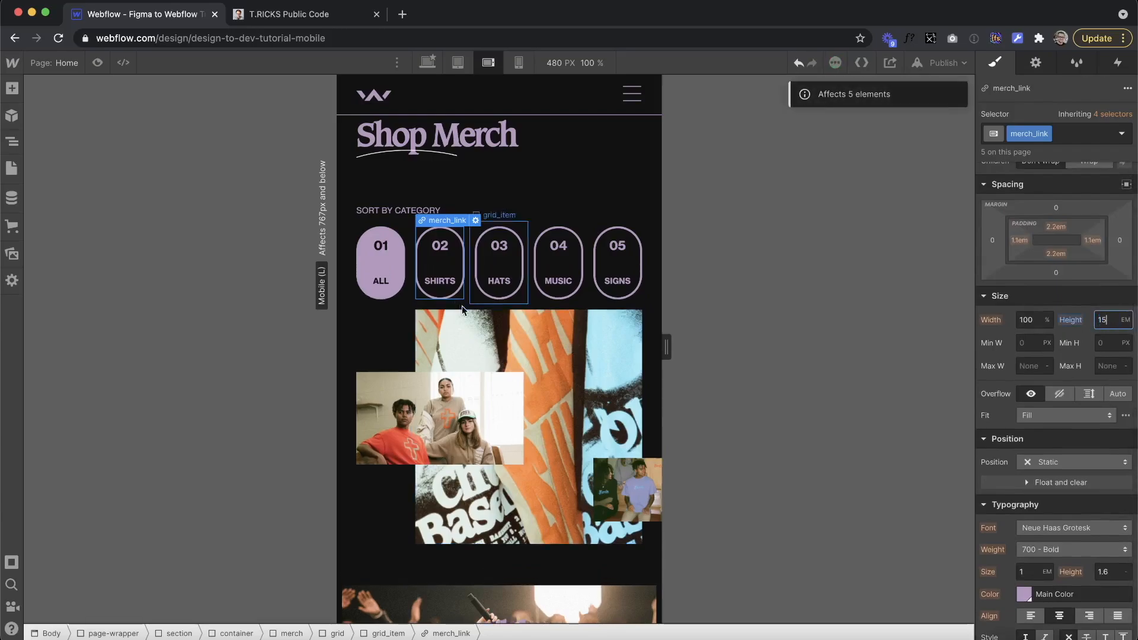
# Step: Give the is--merch-column2 grid around the merch photos a top padding of 25 px
pyautogui.scroll(-3, 500, 362)
pyautogui.moveTo(666, 347)
pyautogui.mouseDown()
pyautogui.moveTo(743, 352)
pyautogui.moveTo(666, 347)
pyautogui.mouseUp()
pyautogui.click(396, 239)
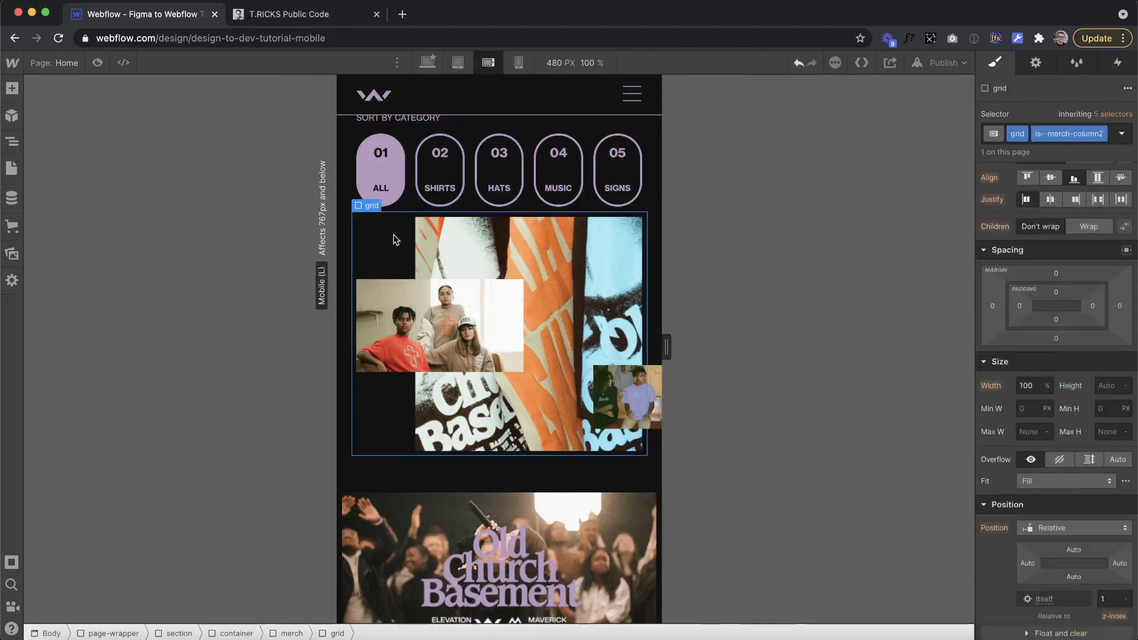
pyautogui.scroll(3, 1057, 315)
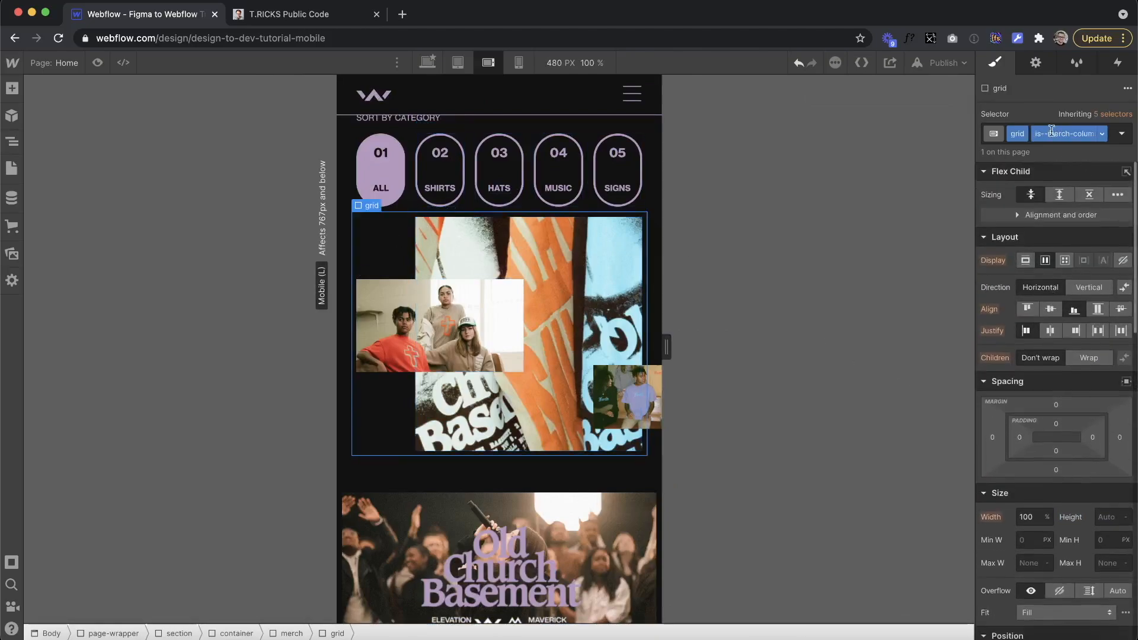
pyautogui.moveTo(1058, 419); pyautogui.dragTo(1019, 426)
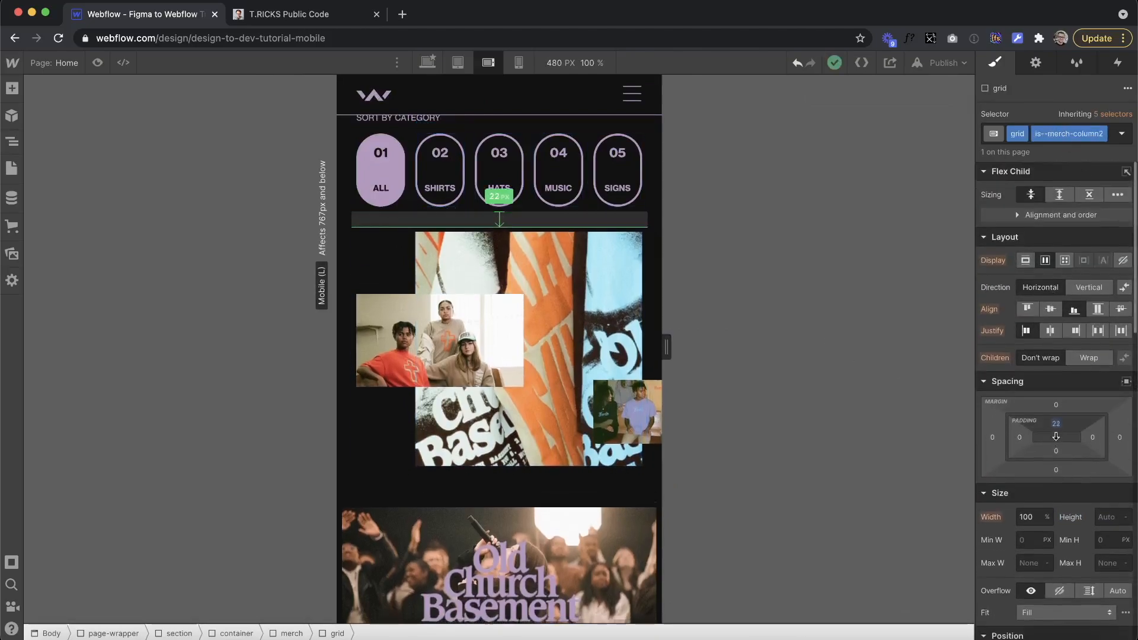
pyautogui.moveTo(668, 347); pyautogui.dragTo(627, 356)
pyautogui.scroll(3, 625, 351)
pyautogui.scroll(-1, 625, 351)
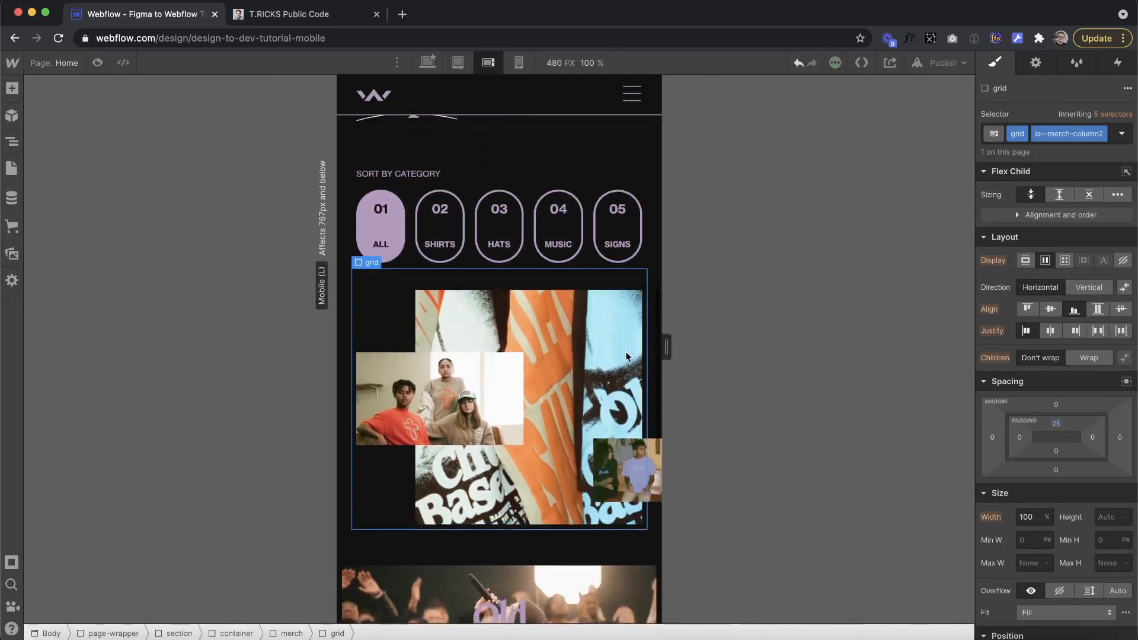
# Step: Reduce the top margin of the merch_p "Sort by Category" text below the Shop Merch heading
pyautogui.scroll(4, 627, 355)
pyautogui.click(399, 308)
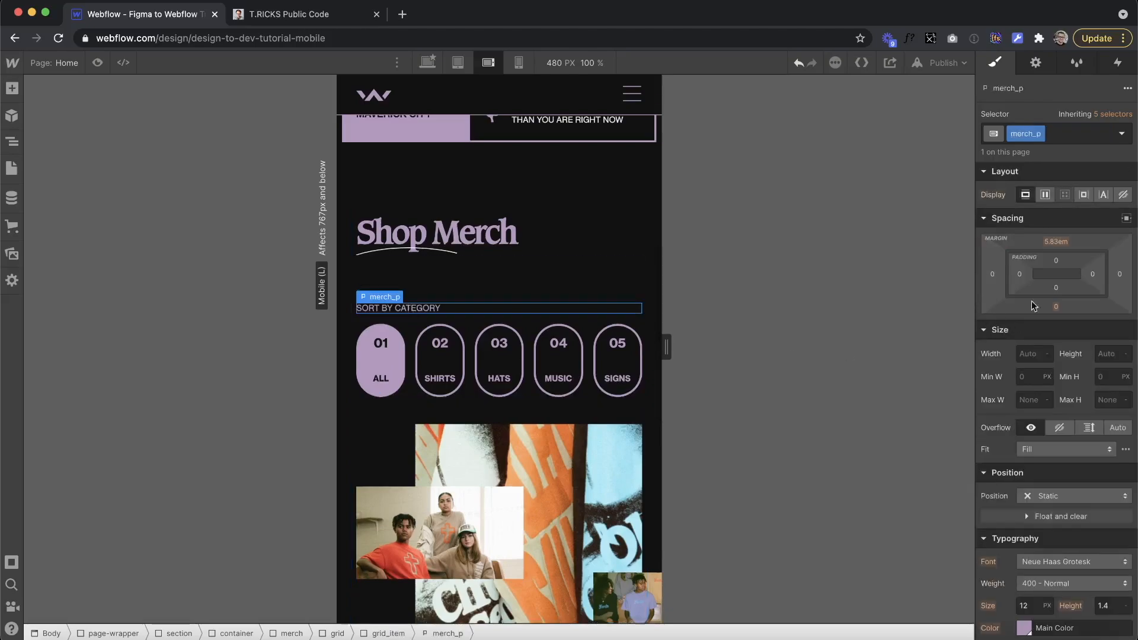
pyautogui.moveTo(1057, 242); pyautogui.dragTo(1029, 253)
# Step: Set the font size of All H3 Headings to 8.9 em, using the Shop Merch heading
pyautogui.click(412, 236)
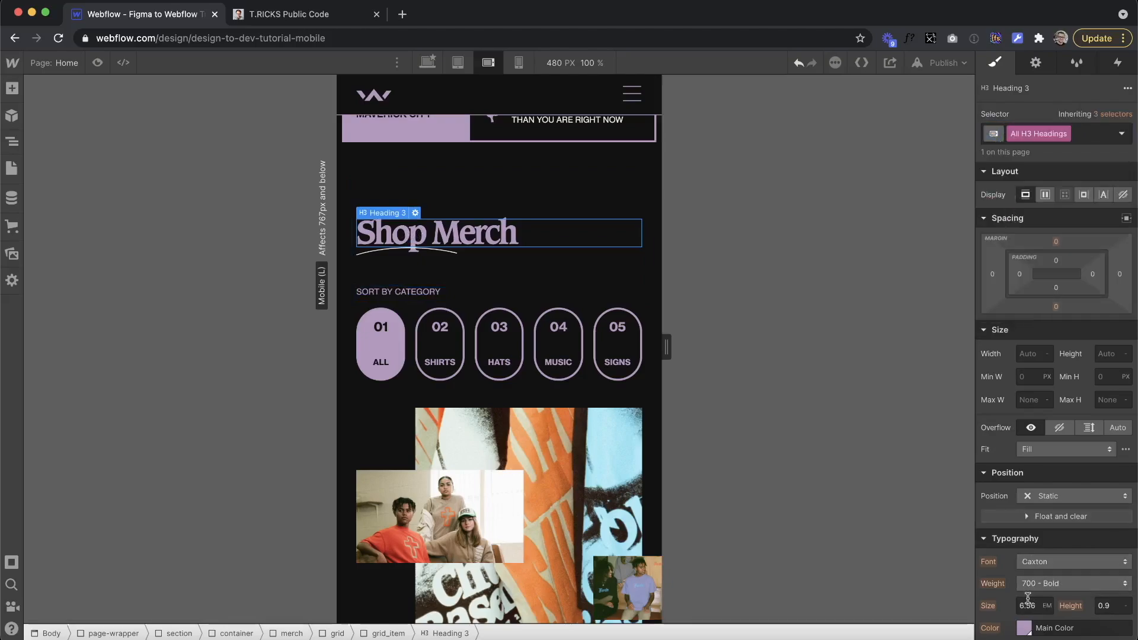
pyautogui.write('8')
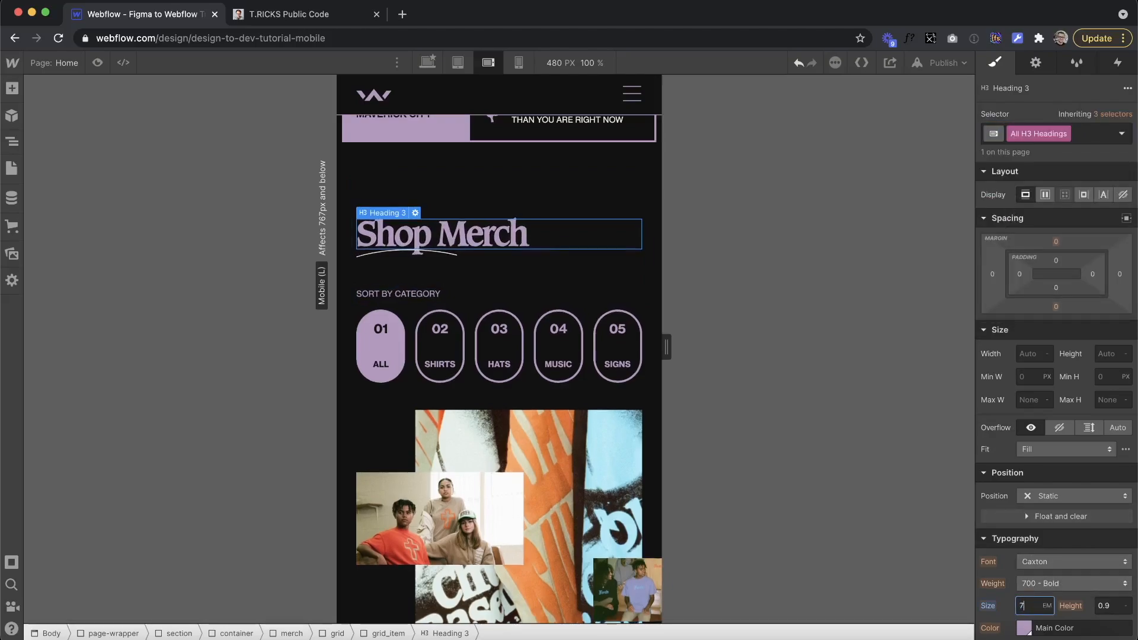
pyautogui.write('.9')
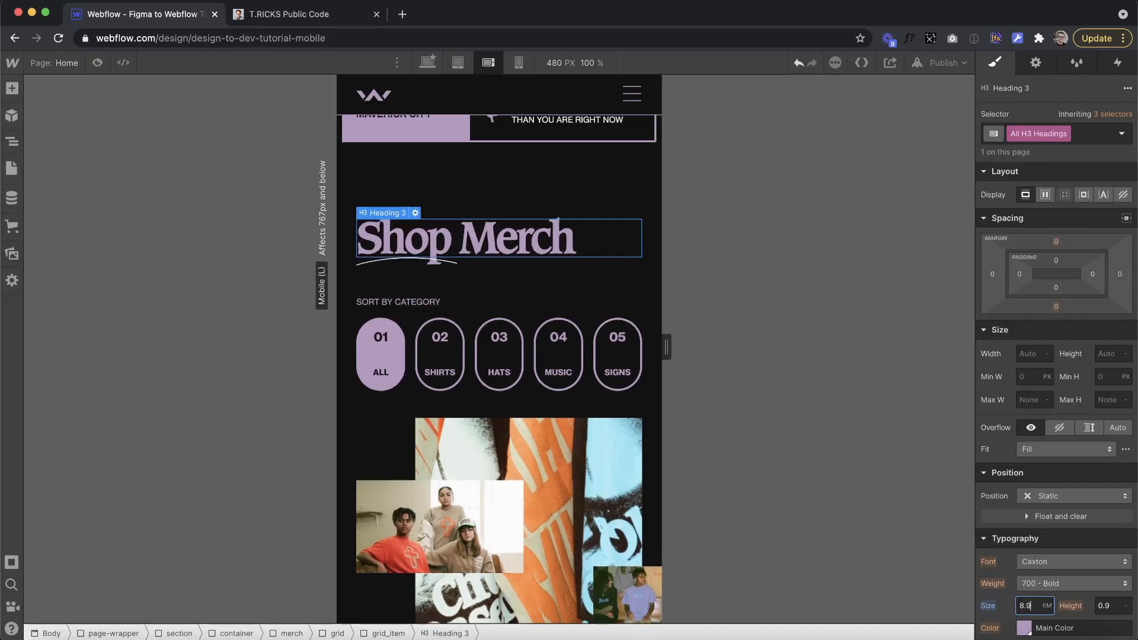
pyautogui.click(503, 282)
pyautogui.moveTo(666, 347)
pyautogui.mouseDown()
pyautogui.moveTo(694, 356)
pyautogui.moveTo(667, 350)
pyautogui.mouseUp()
# Step: Increase the top and bottom padding of the Old Church Basement card to 14.03 em
pyautogui.scroll(-10, 590, 351)
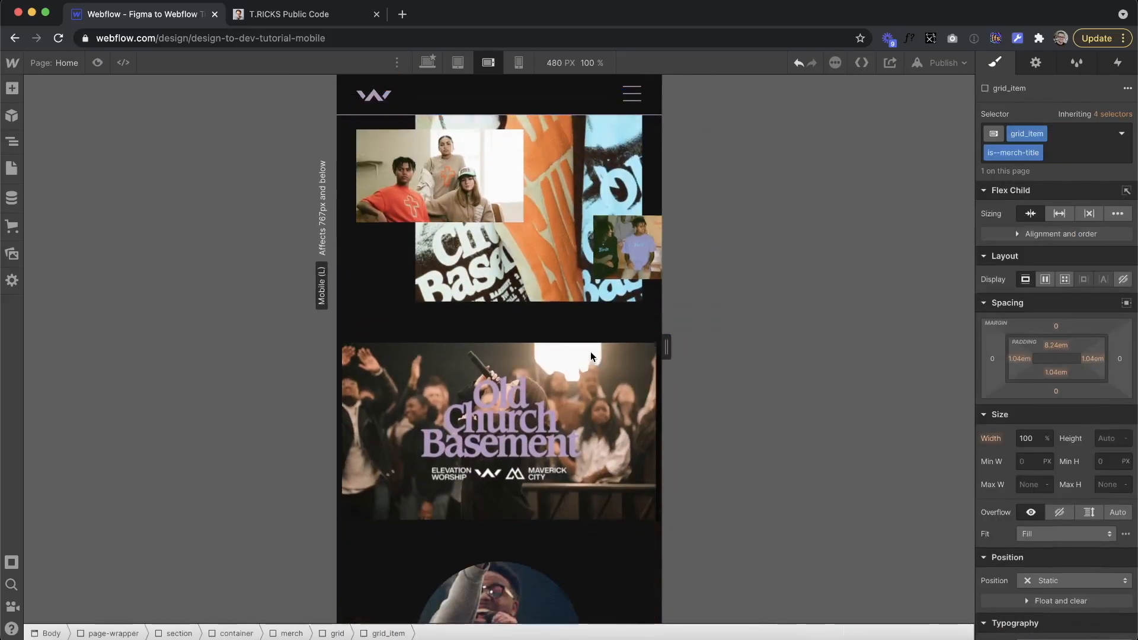
pyautogui.click(591, 353)
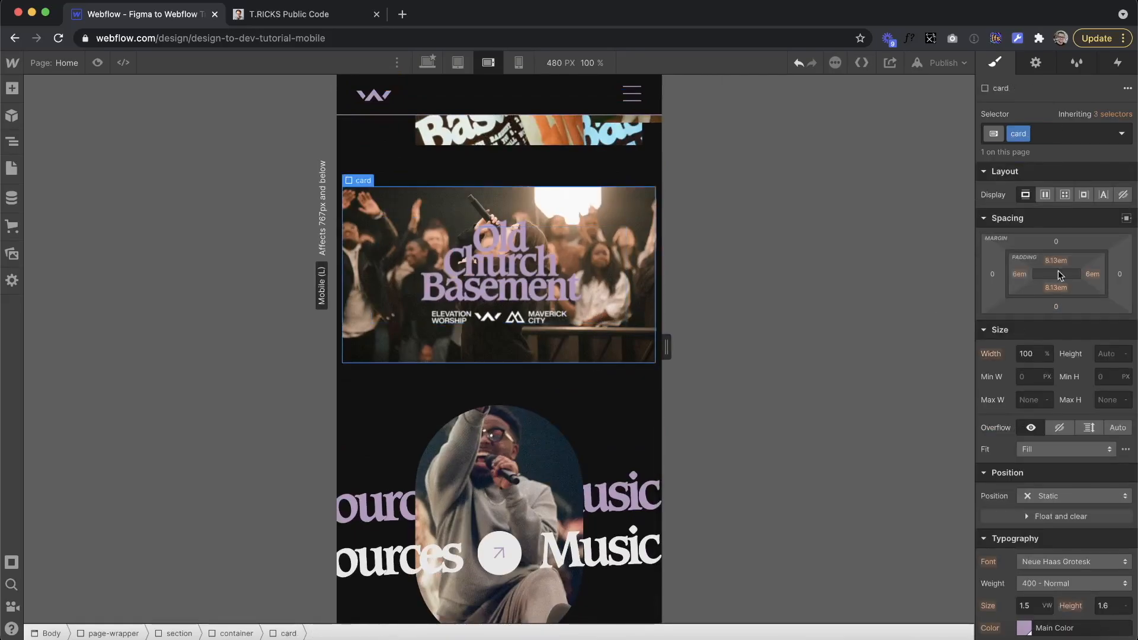
pyautogui.moveTo(1058, 265); pyautogui.dragTo(1046, 300)
pyautogui.scroll(-3, 564, 467)
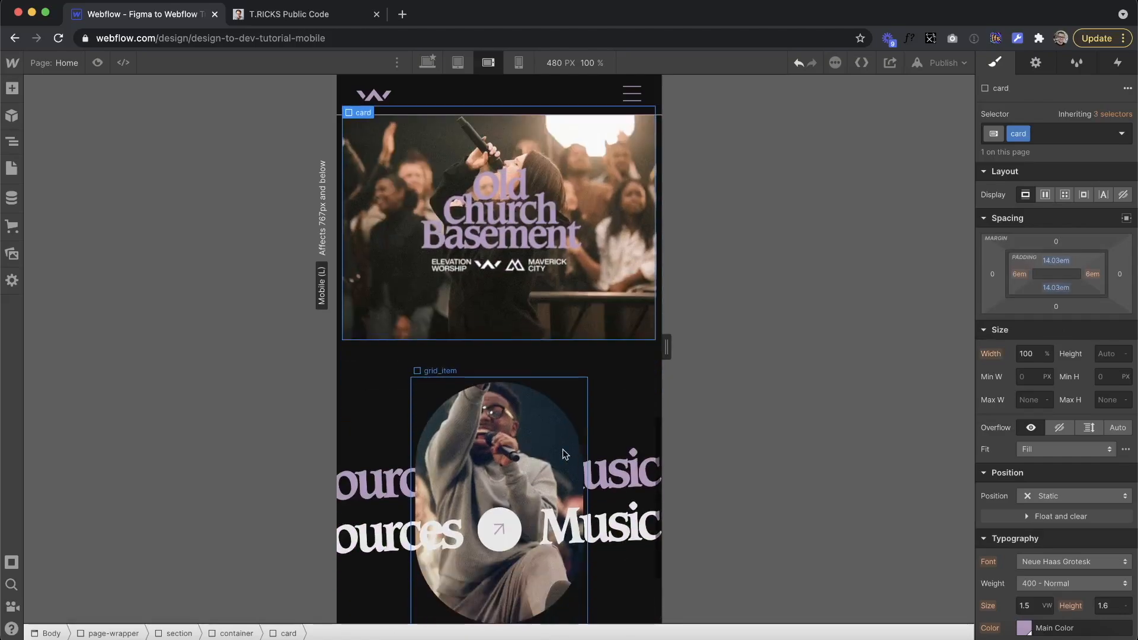
# Step: Set the font size of the card_content block in the Old Church Basement card to 1.6 em
pyautogui.click(544, 248)
pyautogui.scroll(1, 538, 351)
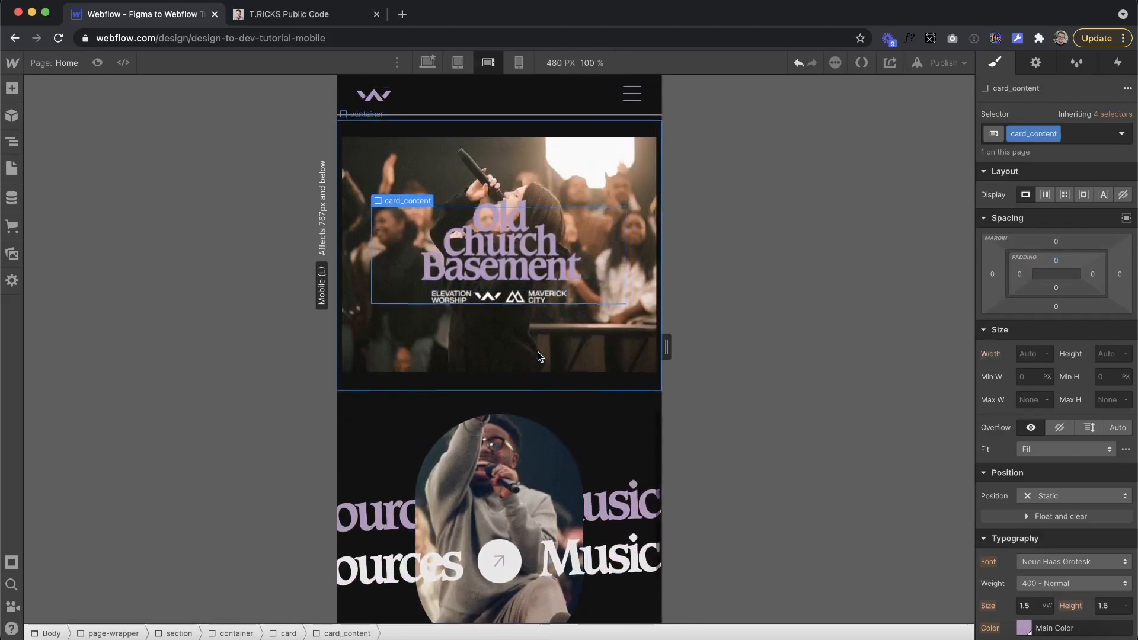
pyautogui.click(482, 242)
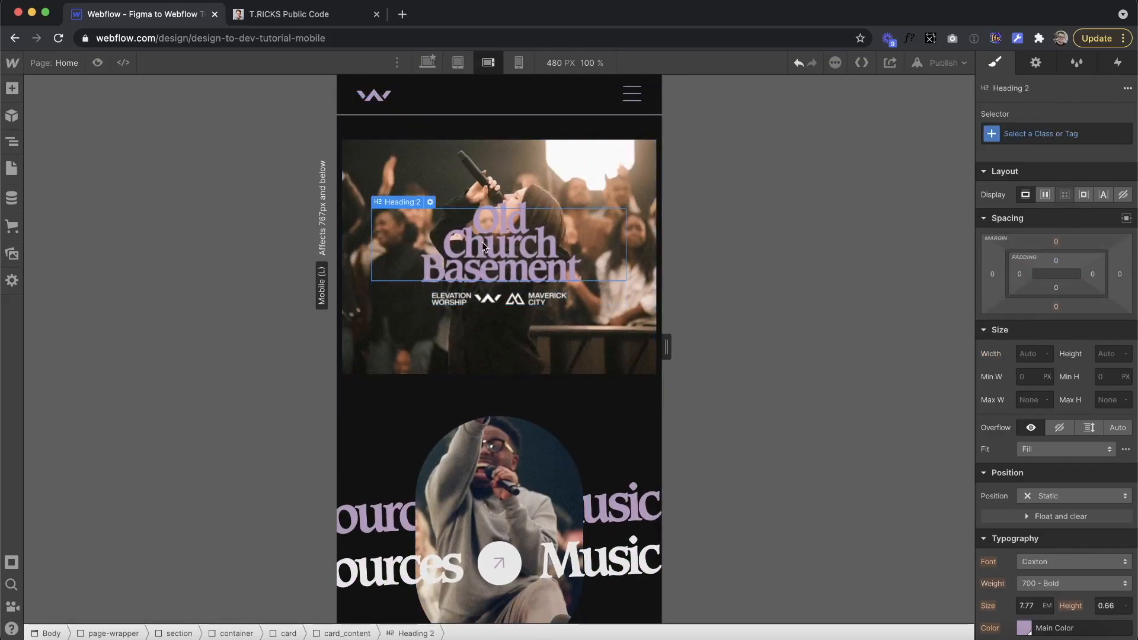
pyautogui.click(386, 296)
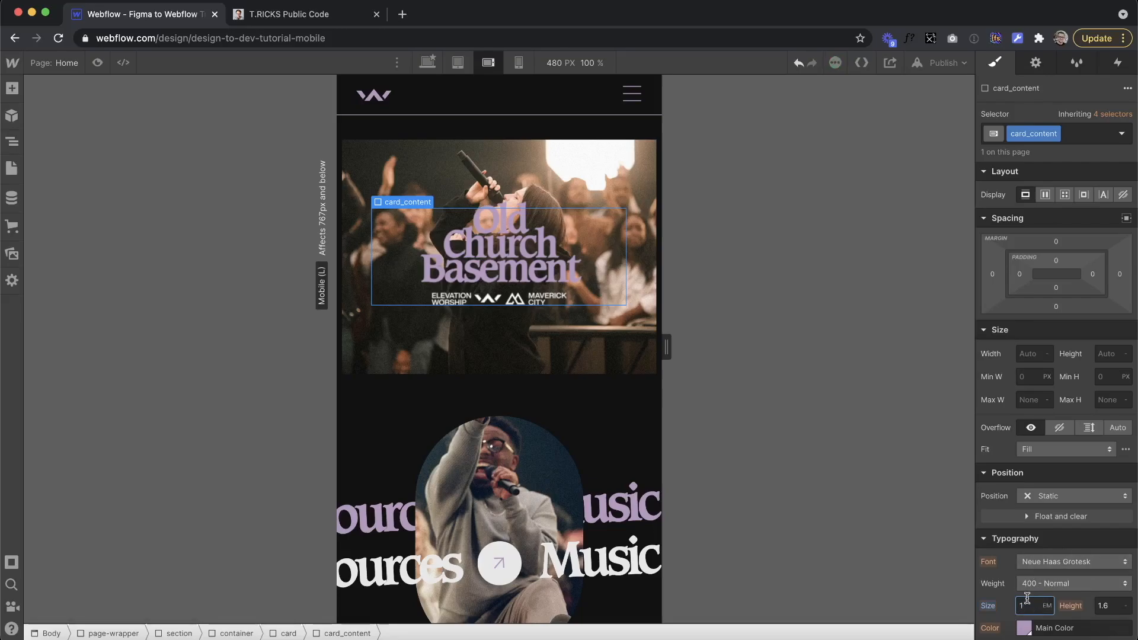
pyautogui.click(995, 608)
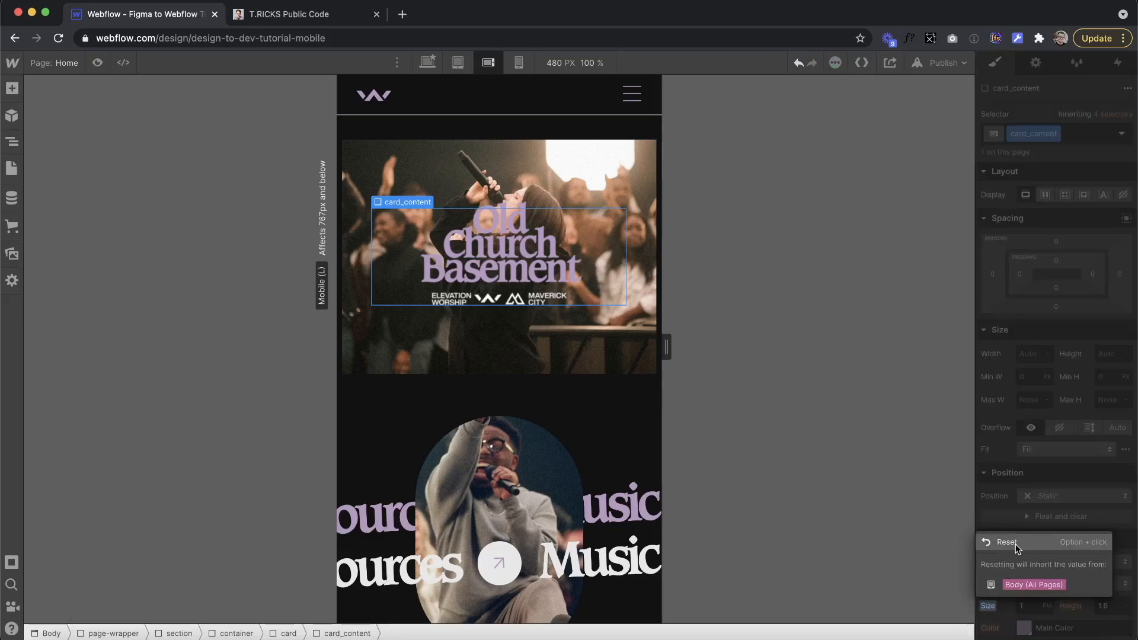
pyautogui.click(1024, 581)
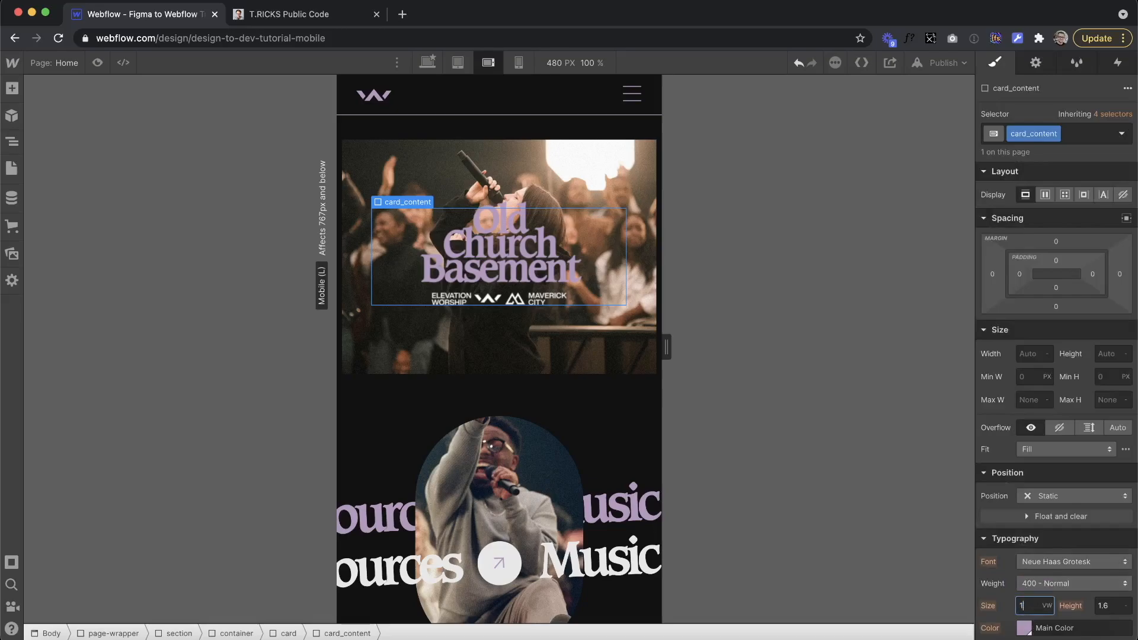
pyautogui.click(1028, 603)
pyautogui.write('1.5')
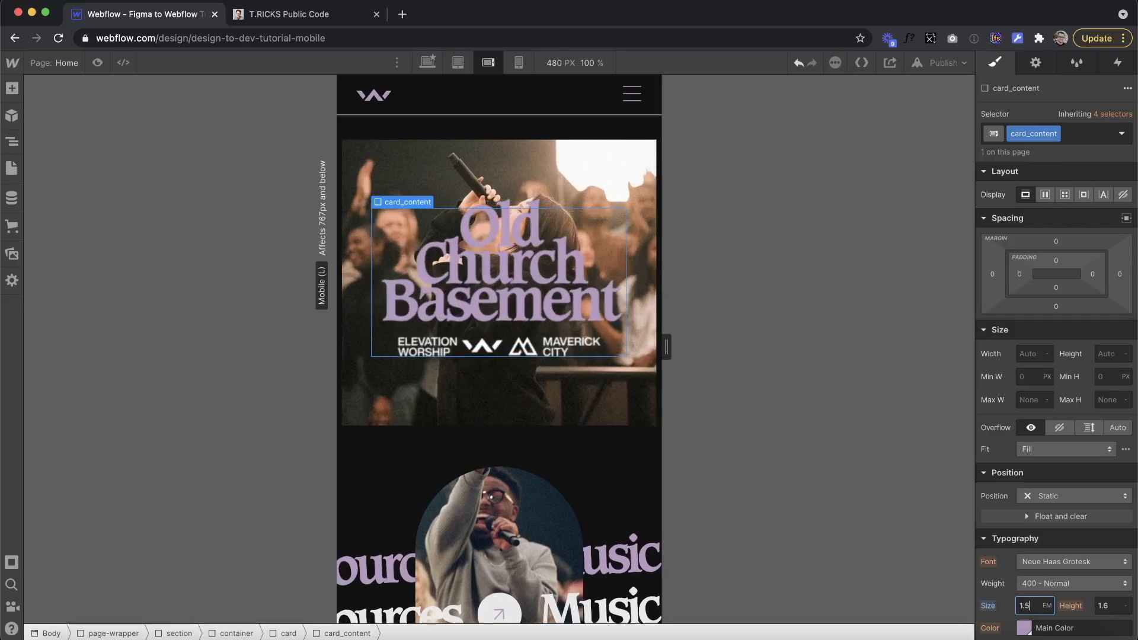
pyautogui.press('BackSpace')
pyautogui.write('6')
# Step: Inspect the card's logos and heading, and check the page layout between 480 and 767 px wide
pyautogui.click(472, 367)
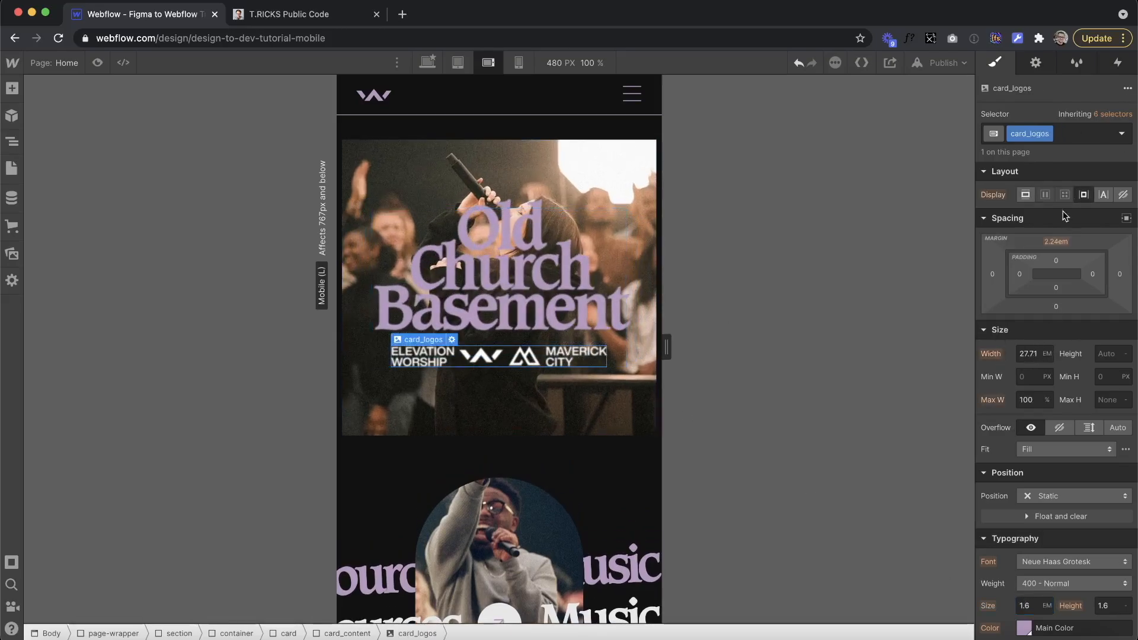
pyautogui.click(620, 354)
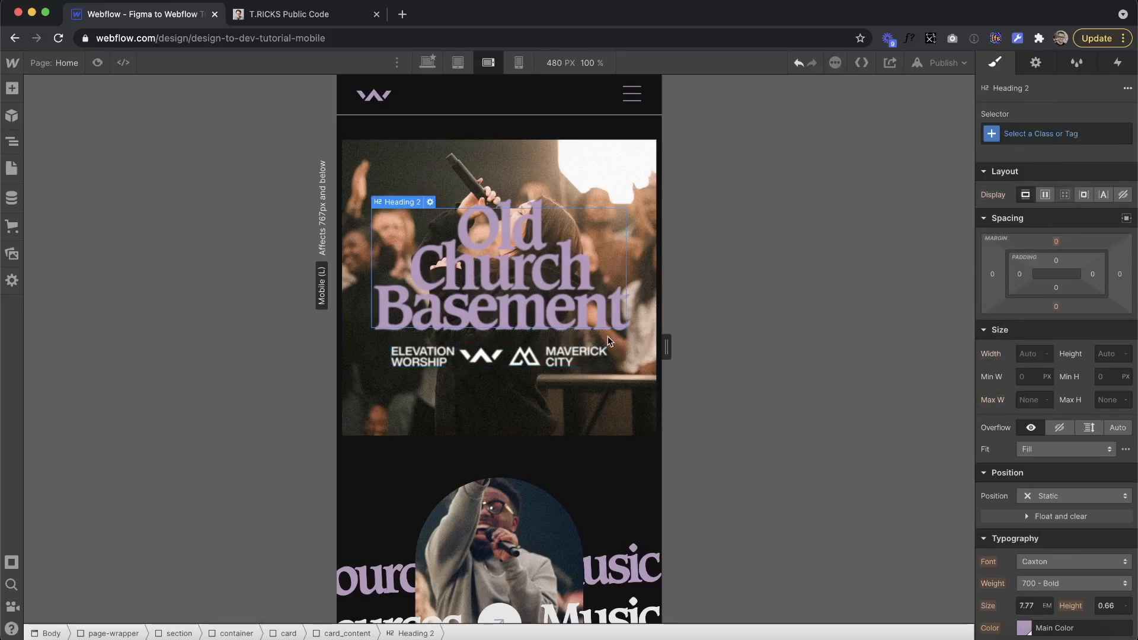
pyautogui.click(537, 332)
pyautogui.moveTo(666, 347); pyautogui.dragTo(765, 356)
pyautogui.scroll(-8, 529, 451)
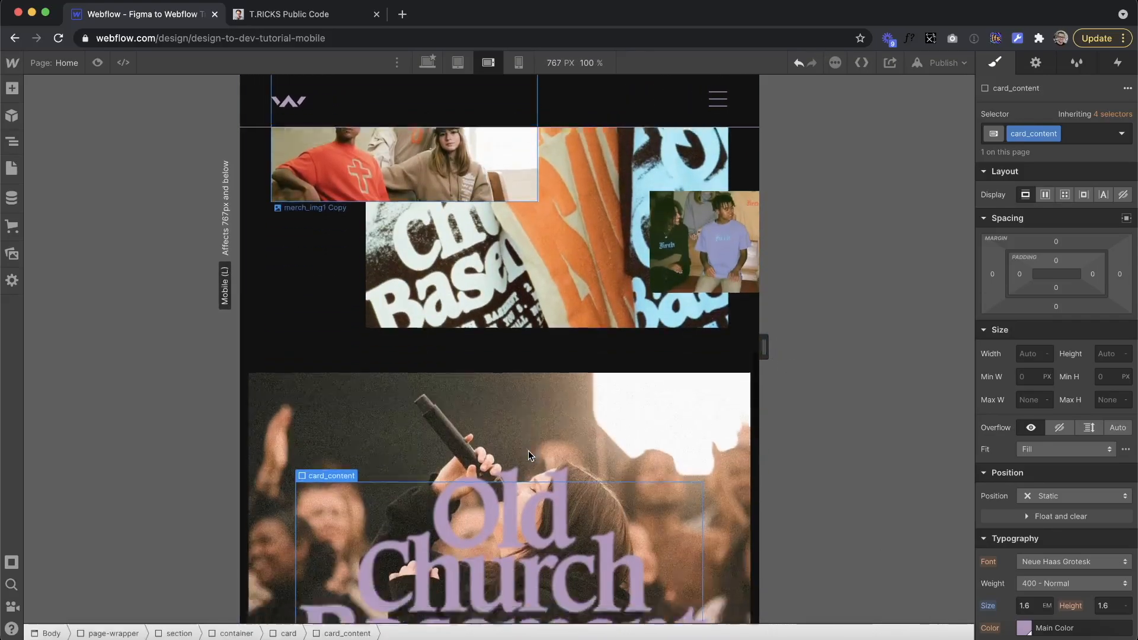
pyautogui.moveTo(764, 349); pyautogui.dragTo(601, 361)
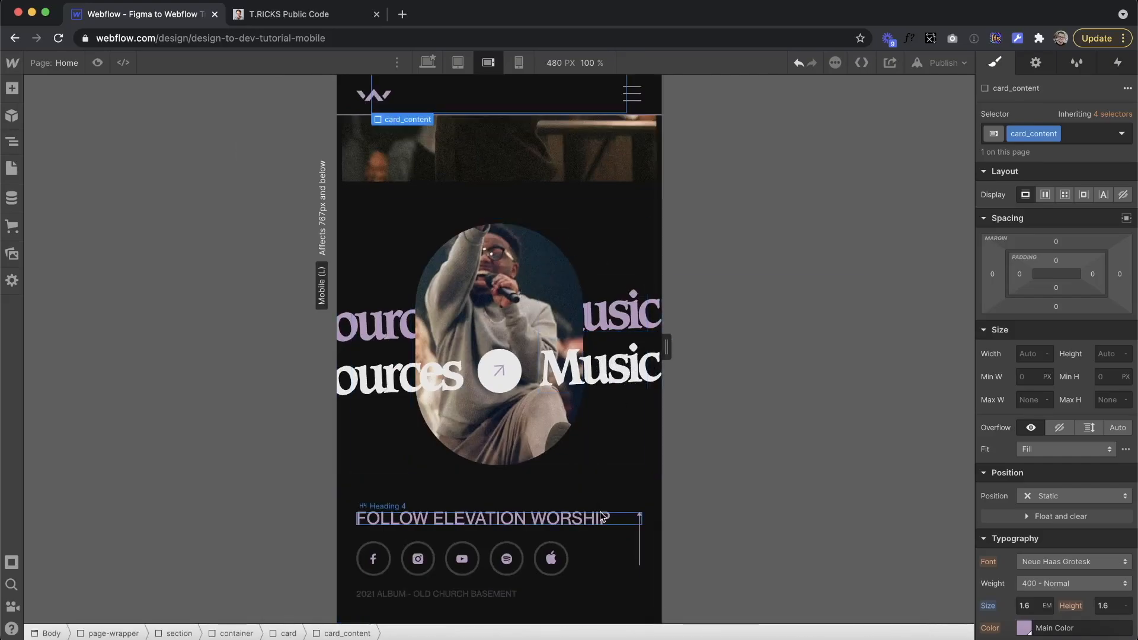
pyautogui.scroll(15, 546, 263)
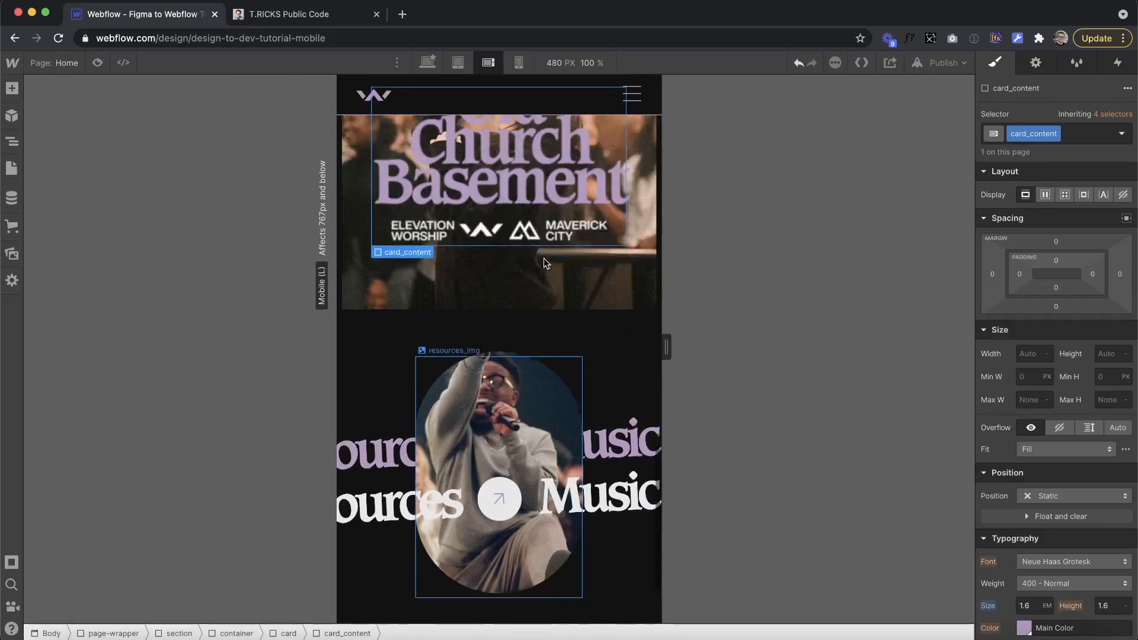
# Step: Switch to the mobile portrait breakpoint and set the is--hero container's top padding to 124 px
pyautogui.click(518, 63)
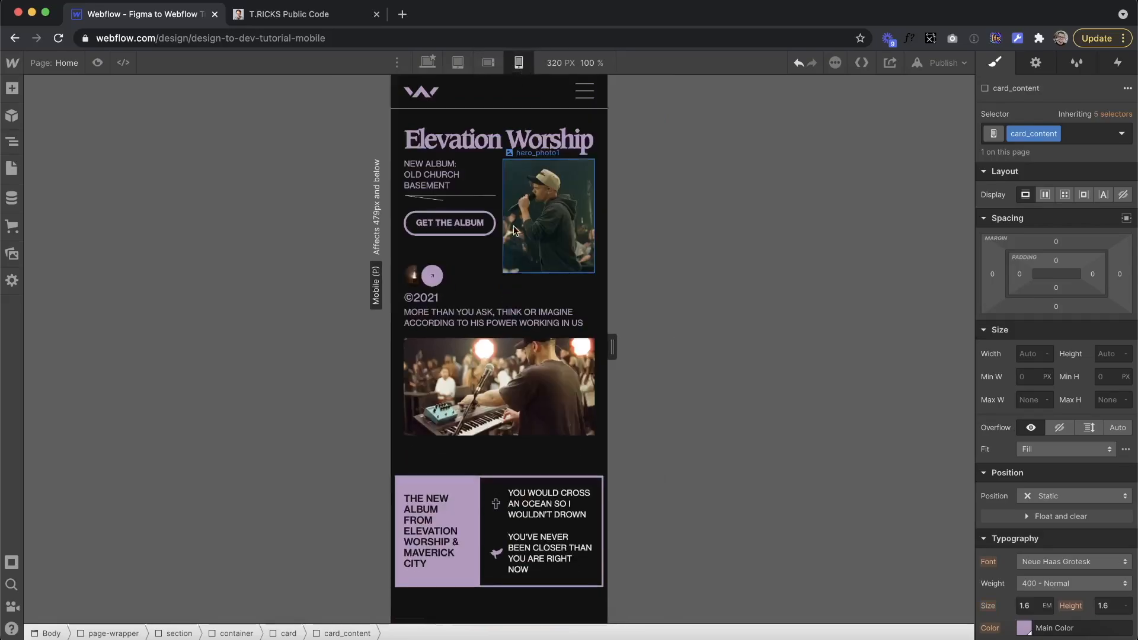
pyautogui.click(489, 119)
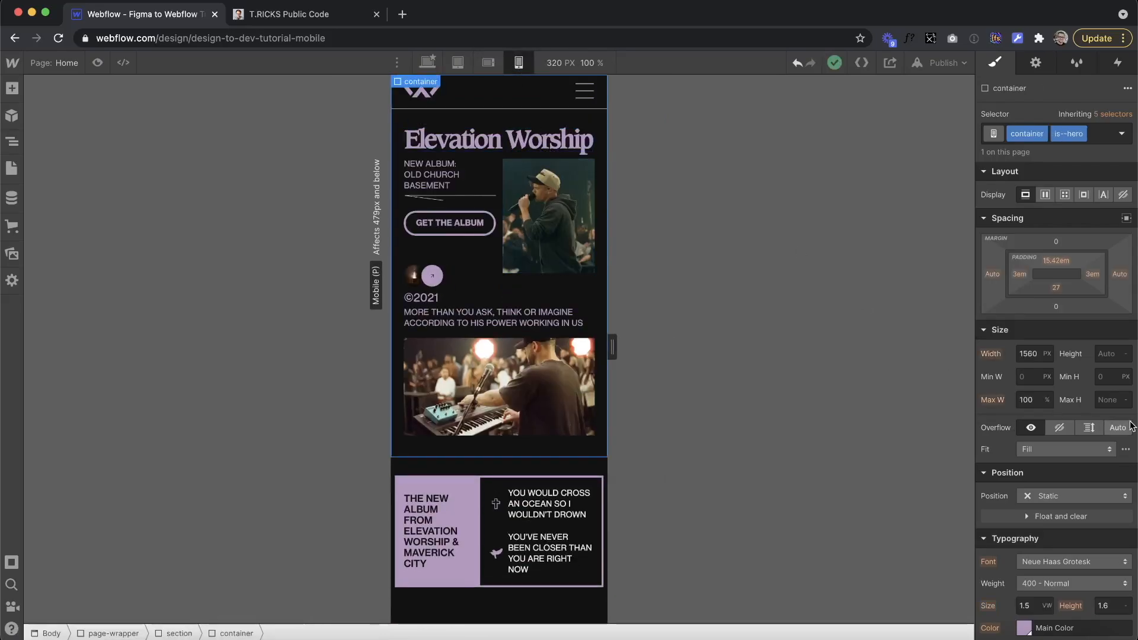
pyautogui.click(1051, 259)
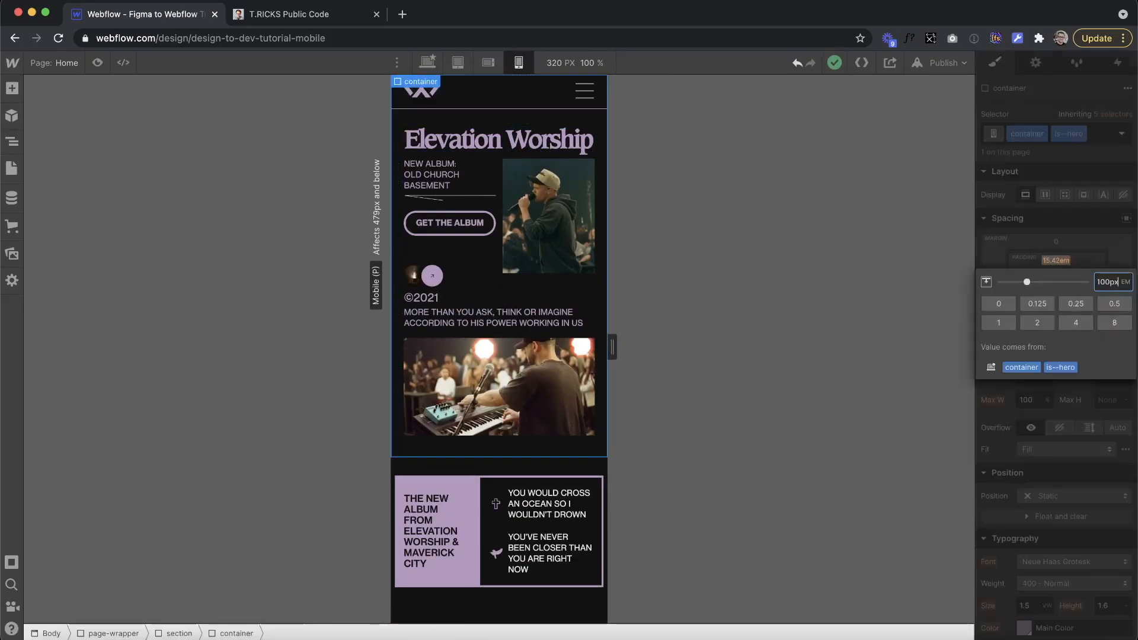
pyautogui.press('Return')
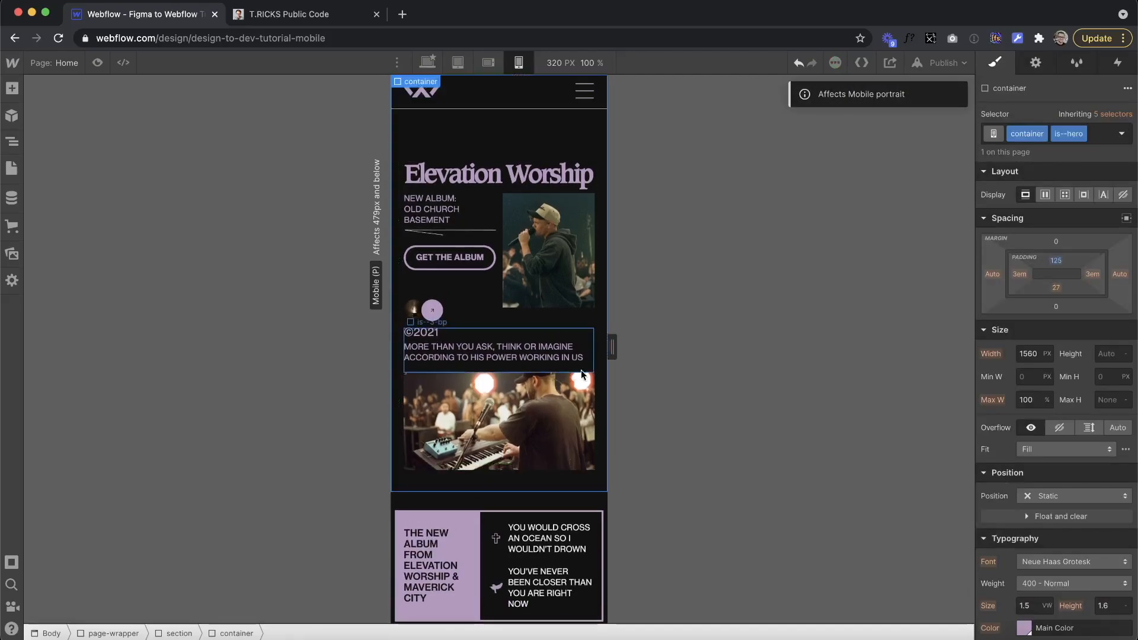
# Step: Narrow the canvas to 240 px and set the font size of All H1 Headings to 14.7 em, using the Elevation Worship heading
pyautogui.moveTo(613, 347); pyautogui.dragTo(535, 364)
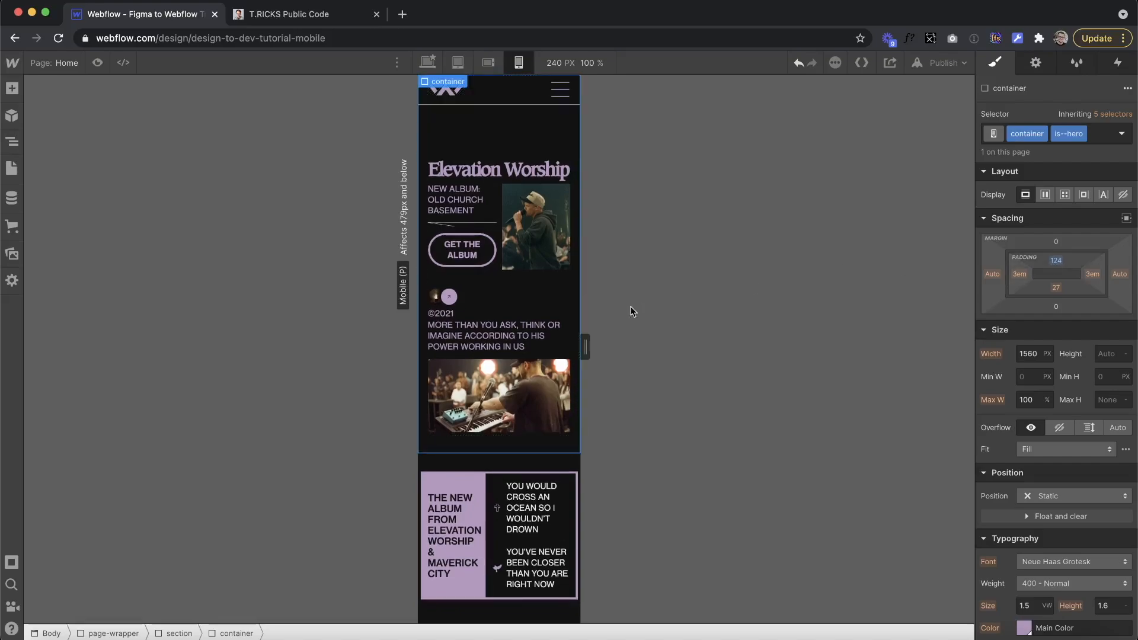
pyautogui.click(494, 173)
pyautogui.click(991, 134)
pyautogui.click(1007, 214)
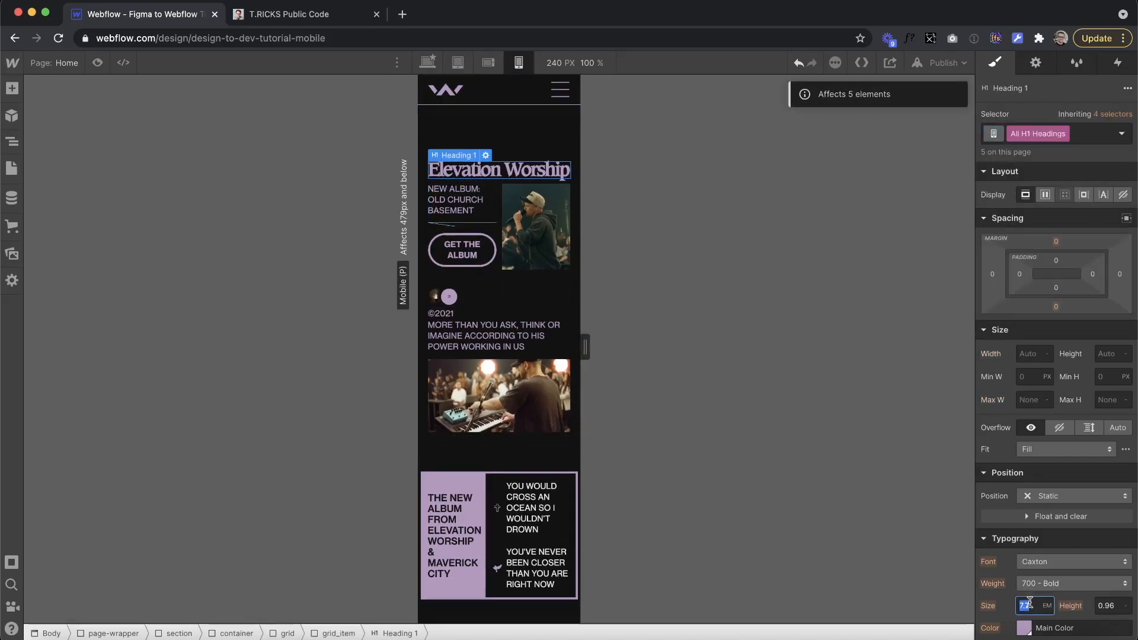
pyautogui.write('7.9')
pyautogui.hotkey('alt', 'Up')
pyautogui.hotkey('alt', 'Up')
pyautogui.hotkey('alt', 'Up')
pyautogui.hotkey('alt', 'Up')
pyautogui.hotkey('alt', 'Up')
pyautogui.hotkey('alt', 'Up')
pyautogui.hotkey('alt', 'Up')
pyautogui.hotkey('alt', 'Up')
pyautogui.hotkey('alt', 'Up')
pyautogui.hotkey('alt', 'Up')
pyautogui.hotkey('alt', 'Up')
pyautogui.hotkey('alt', 'Up')
pyautogui.hotkey('alt', 'Up')
pyautogui.hotkey('alt', 'Up')
pyautogui.hotkey('alt', 'Up')
pyautogui.hotkey('alt', 'Up')
pyautogui.hotkey('alt', 'Up')
pyautogui.hotkey('alt', 'Up')
pyautogui.hotkey('alt', 'Up')
pyautogui.hotkey('alt', 'Up')
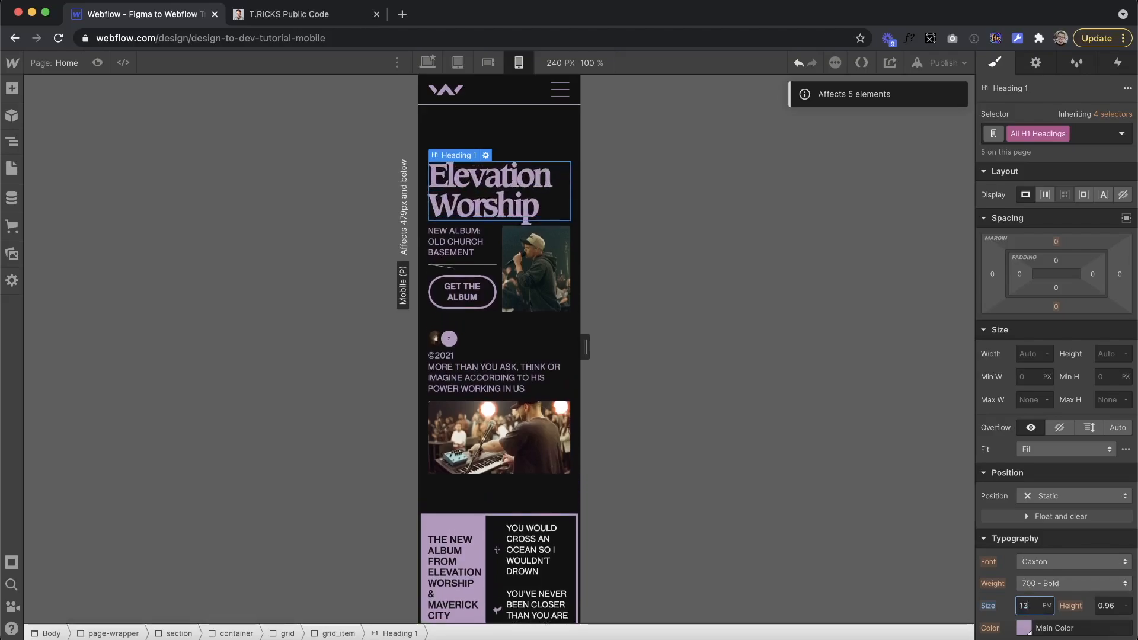
pyautogui.hotkey('alt', 'Up')
pyautogui.hotkey('alt', 'Up')
pyautogui.hotkey('alt', 'Up')
pyautogui.hotkey('alt', 'Up')
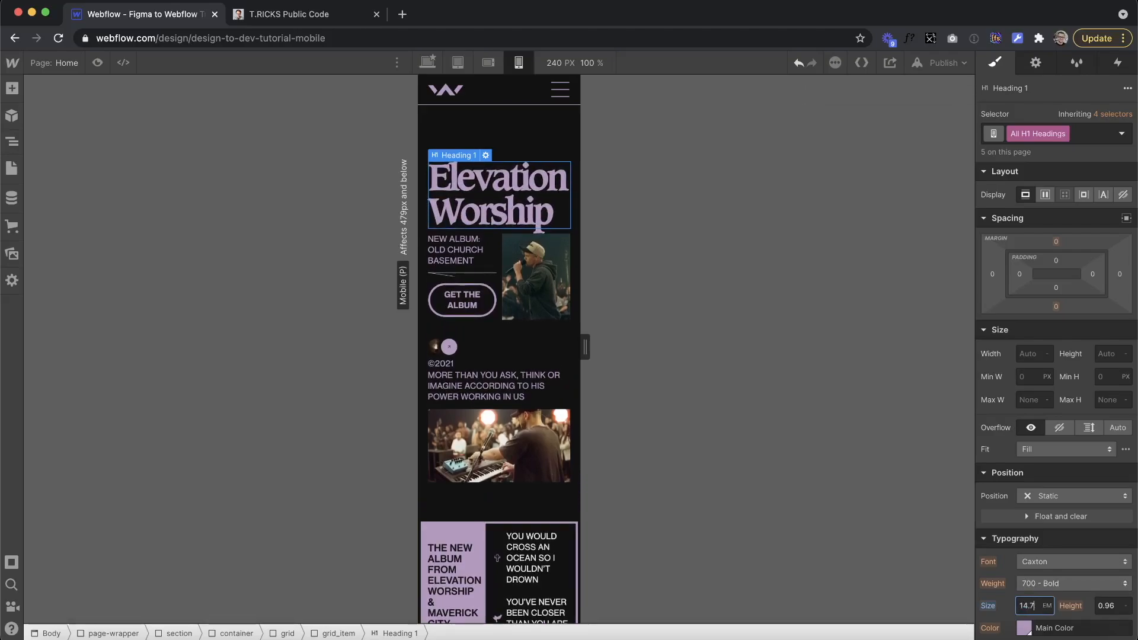
pyautogui.click(454, 454)
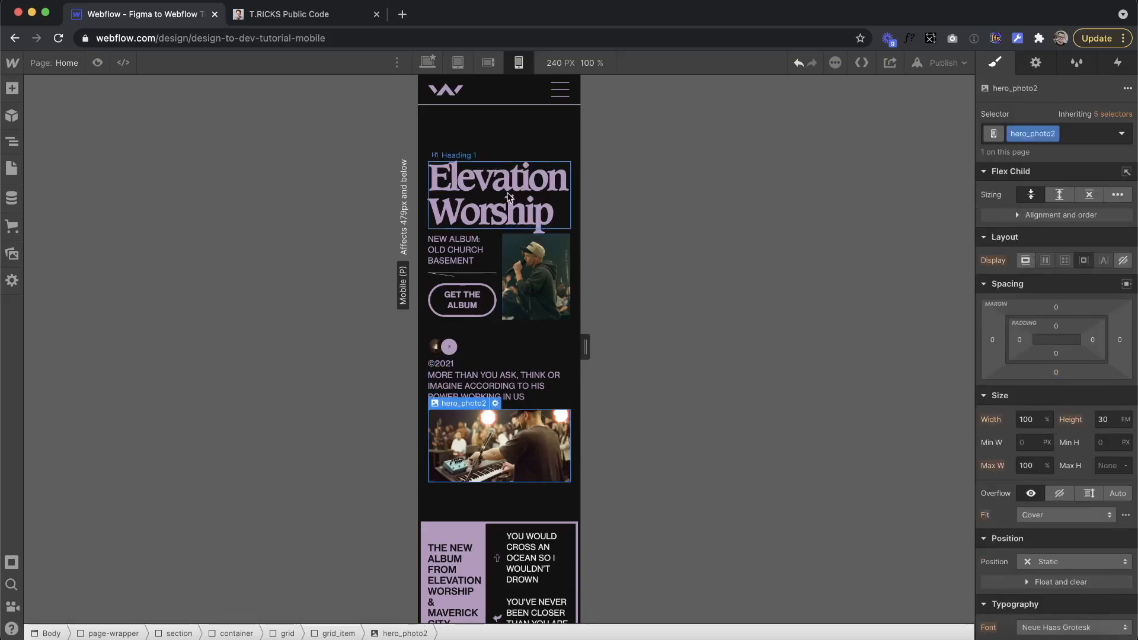
# Step: Give All H1 Headings a bottom padding of 0.2 em, using the Elevation Worship heading
pyautogui.click(543, 221)
pyautogui.click(1064, 136)
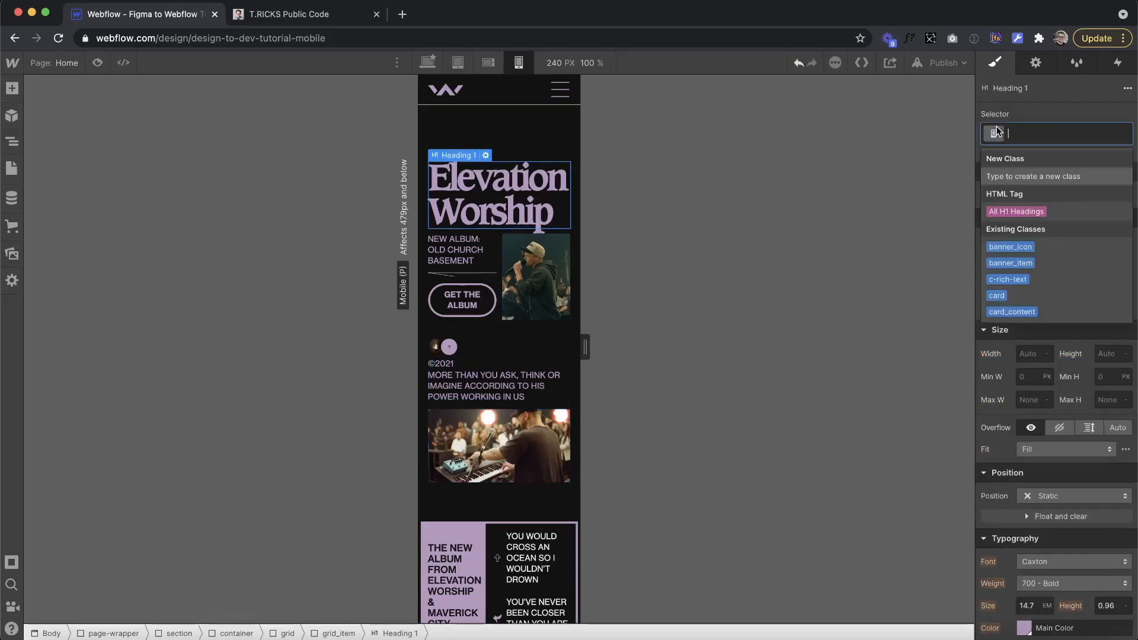
pyautogui.click(1016, 212)
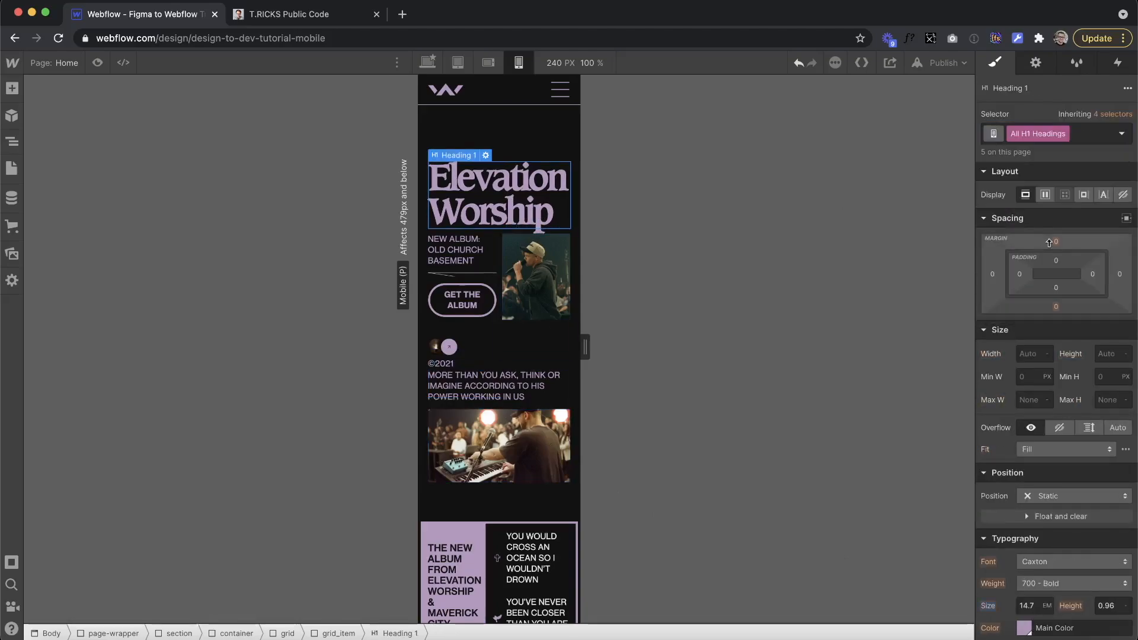
pyautogui.click(1057, 289)
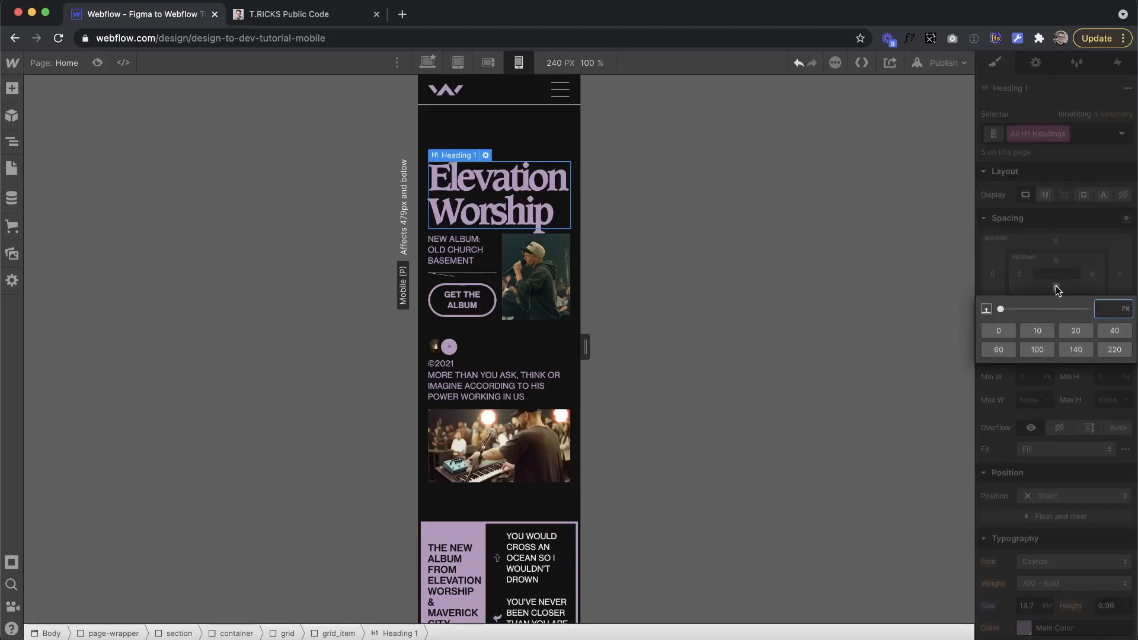
pyautogui.press('Return')
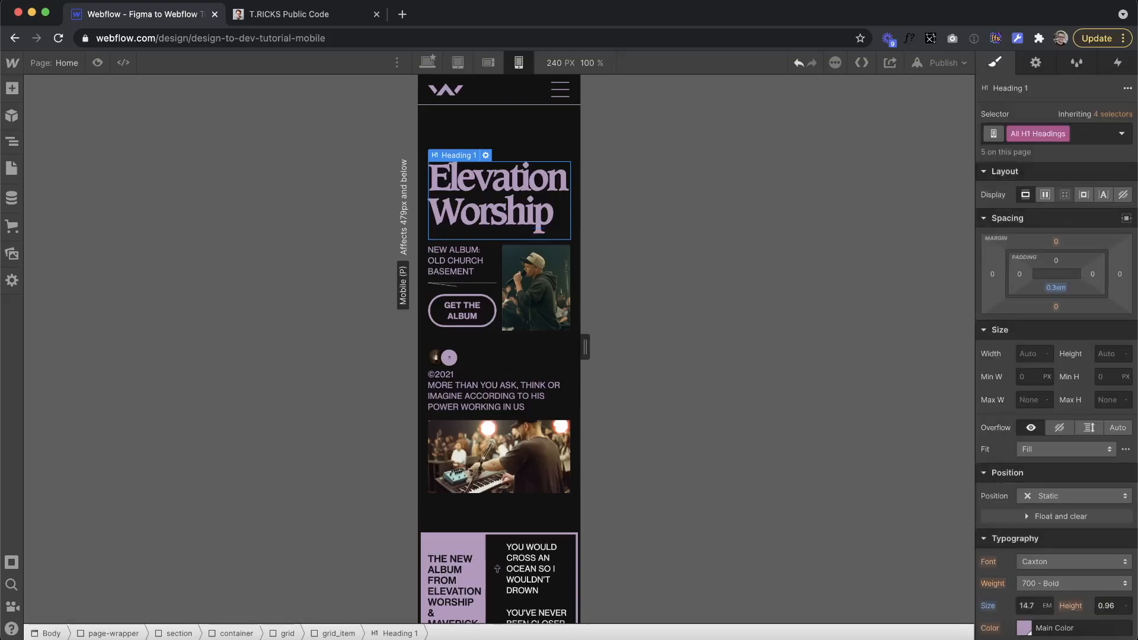
pyautogui.click(1056, 289)
pyautogui.write('0.2')
pyautogui.press('Return')
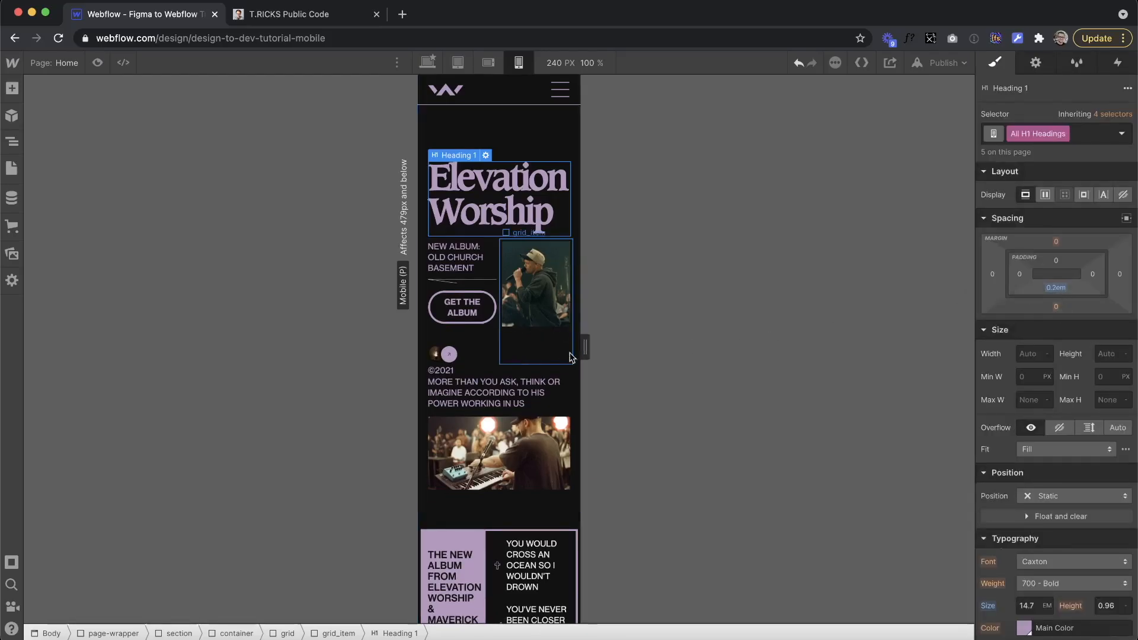
# Step: Widen the canvas to 479 px and set the width of the is--hero-content grid item to 100%
pyautogui.moveTo(585, 347); pyautogui.dragTo(702, 362)
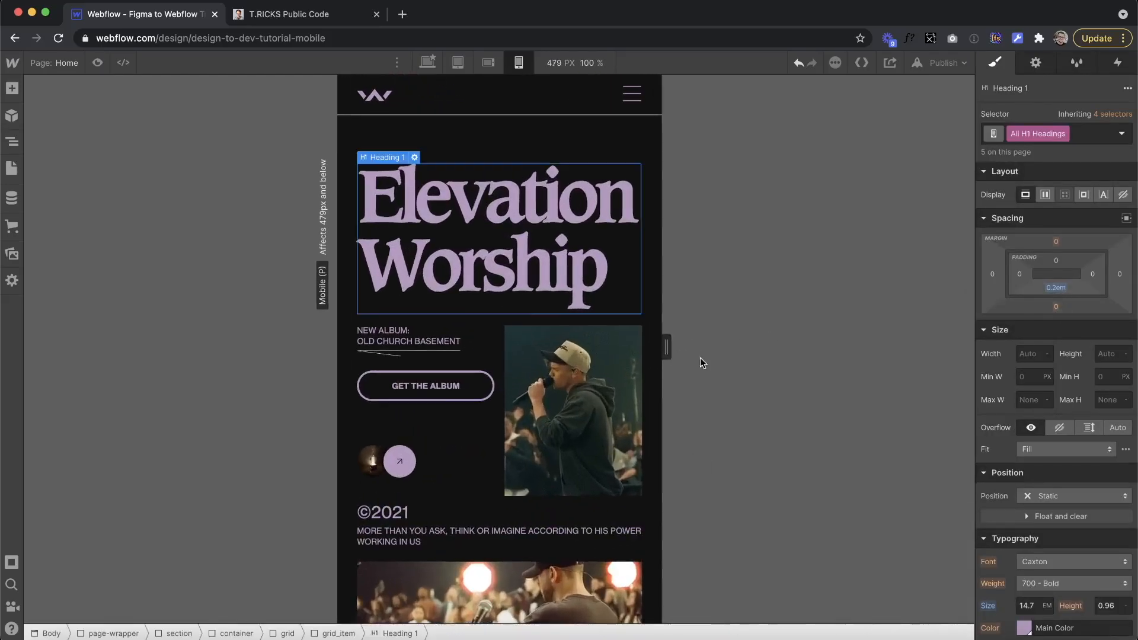
pyautogui.click(495, 332)
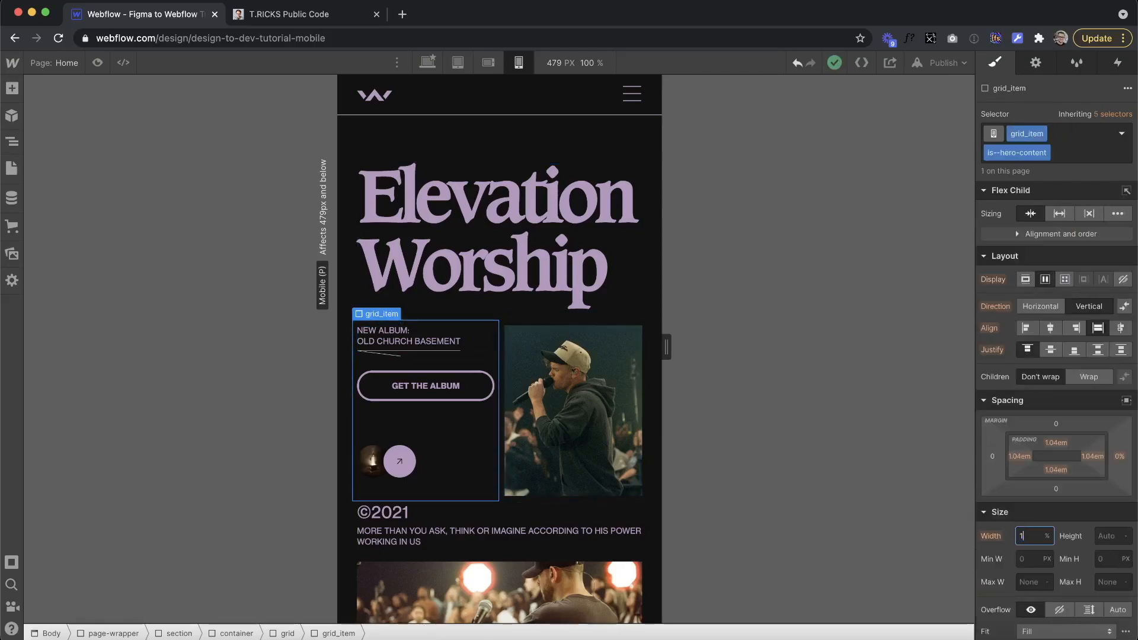
pyautogui.press('Return')
# Step: Set the width of the is--hero-img1 grid item to 100%
pyautogui.scroll(-2, 522, 471)
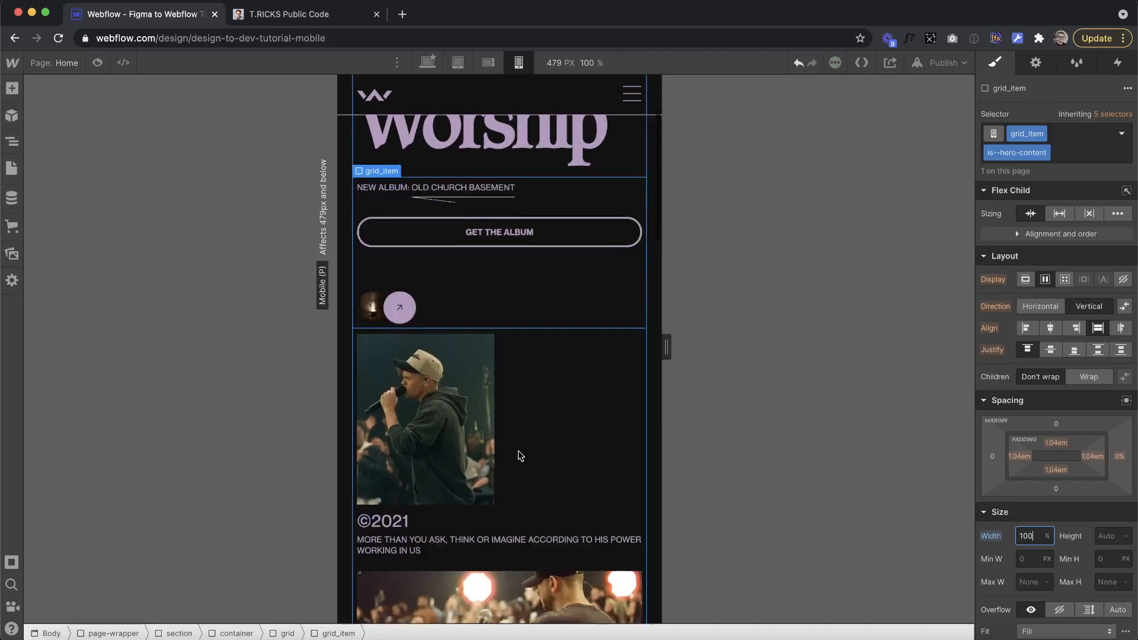
pyautogui.click(495, 397)
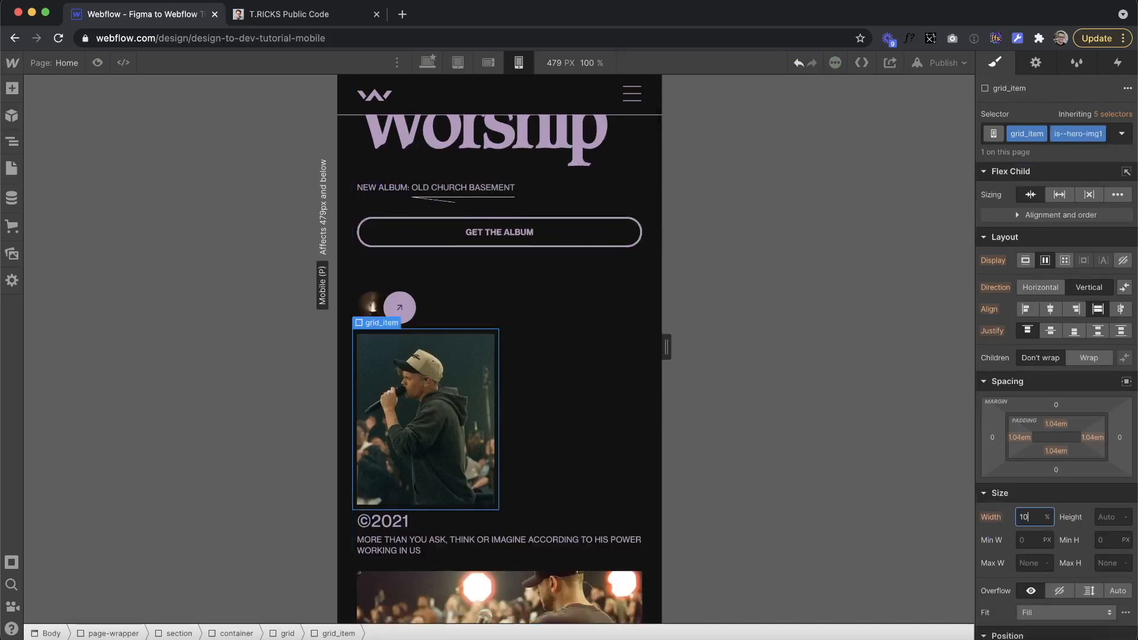
pyautogui.press('Return')
# Step: Set the height of the hero_photo1 image to 61 em
pyautogui.click(500, 419)
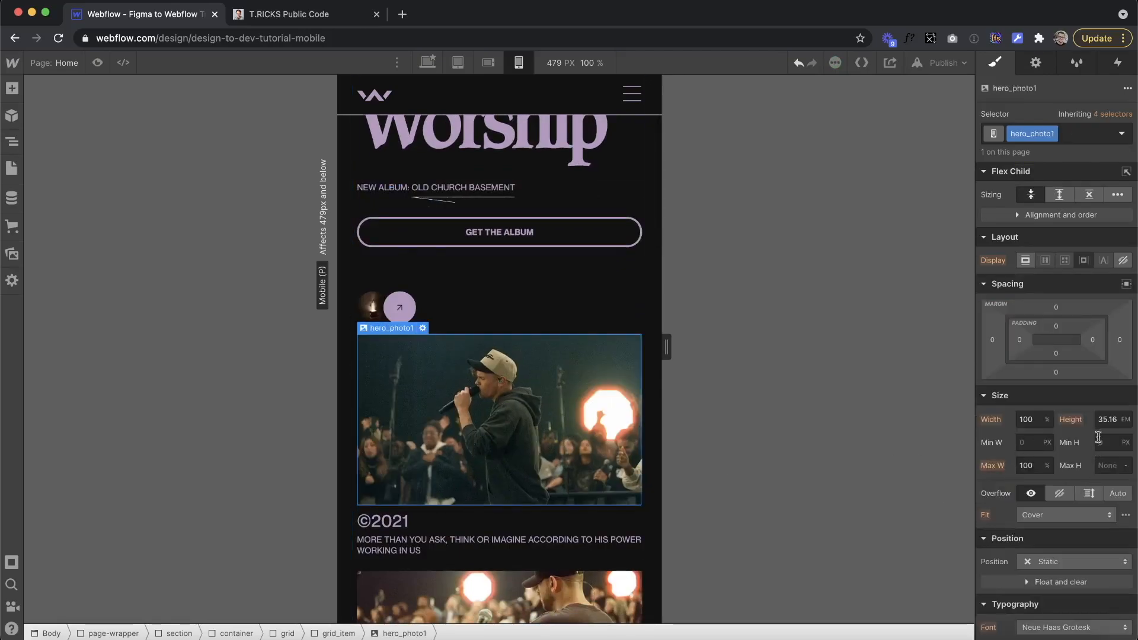
pyautogui.write('45')
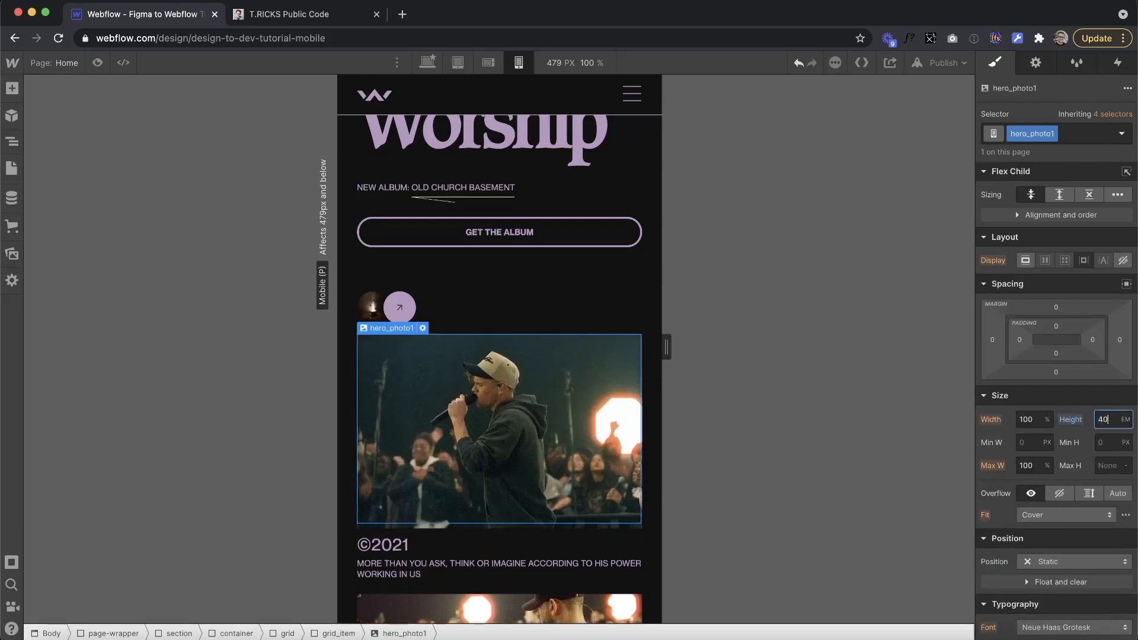
pyautogui.press('Up')
pyautogui.press('Up')
pyautogui.press('Up')
pyautogui.press('Up')
pyautogui.press('Up')
pyautogui.press('Up')
pyautogui.press('Up')
pyautogui.press('Up')
pyautogui.press('Up')
pyautogui.press('Up')
pyautogui.press('Up')
pyautogui.press('Up')
pyautogui.press('Up')
pyautogui.press('Up')
pyautogui.press('Up')
pyautogui.press('Up')
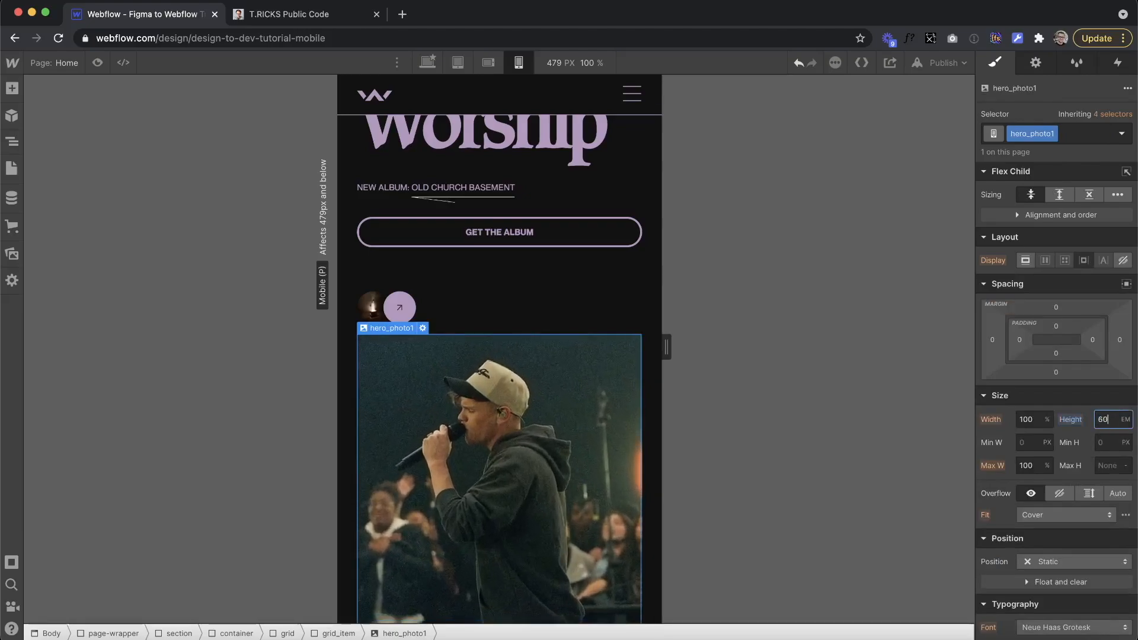
# Step: Narrow the canvas to 438 px and try a 12 px font size on the hero_circle is--link combo class
pyautogui.scroll(3, 535, 318)
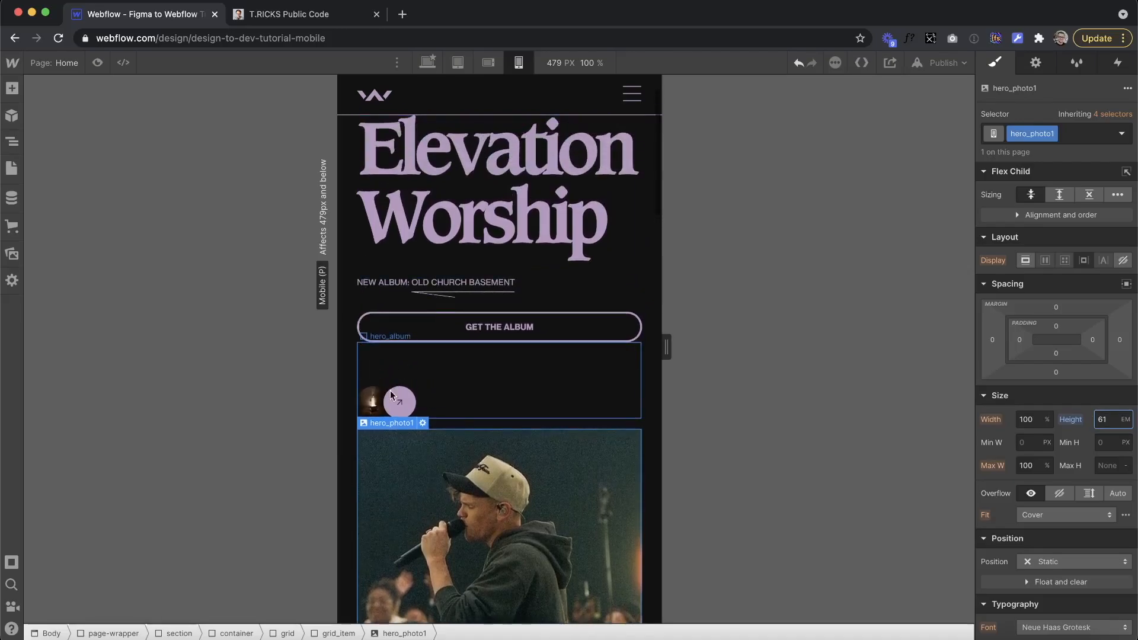
pyautogui.click(400, 403)
pyautogui.moveTo(668, 350); pyautogui.dragTo(625, 361)
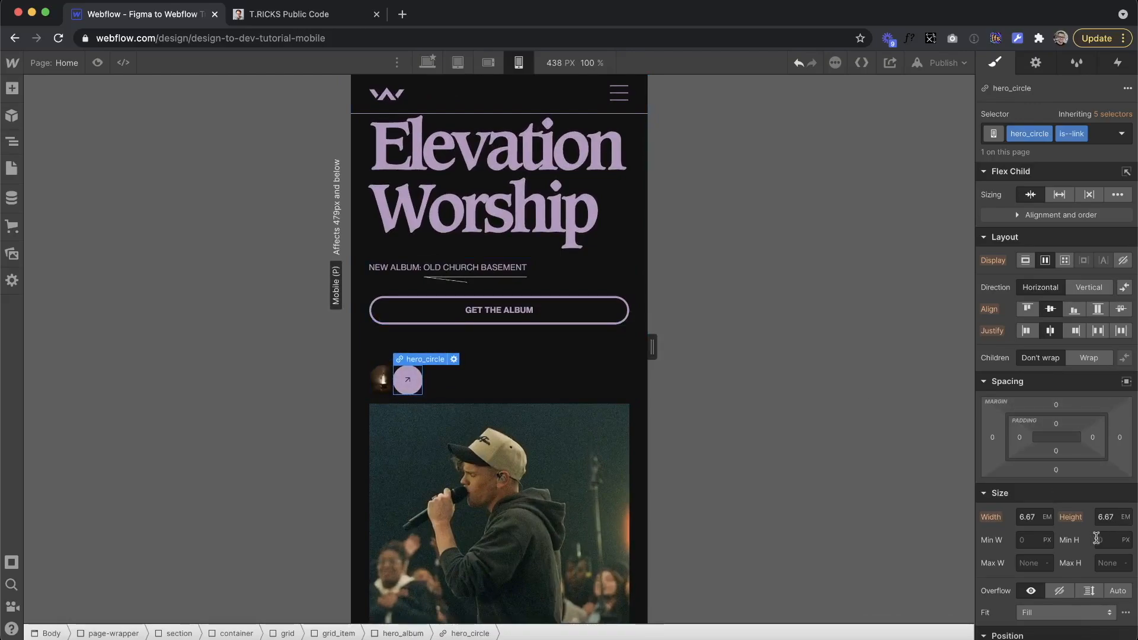
pyautogui.scroll(-5, 1055, 474)
pyautogui.write('12')
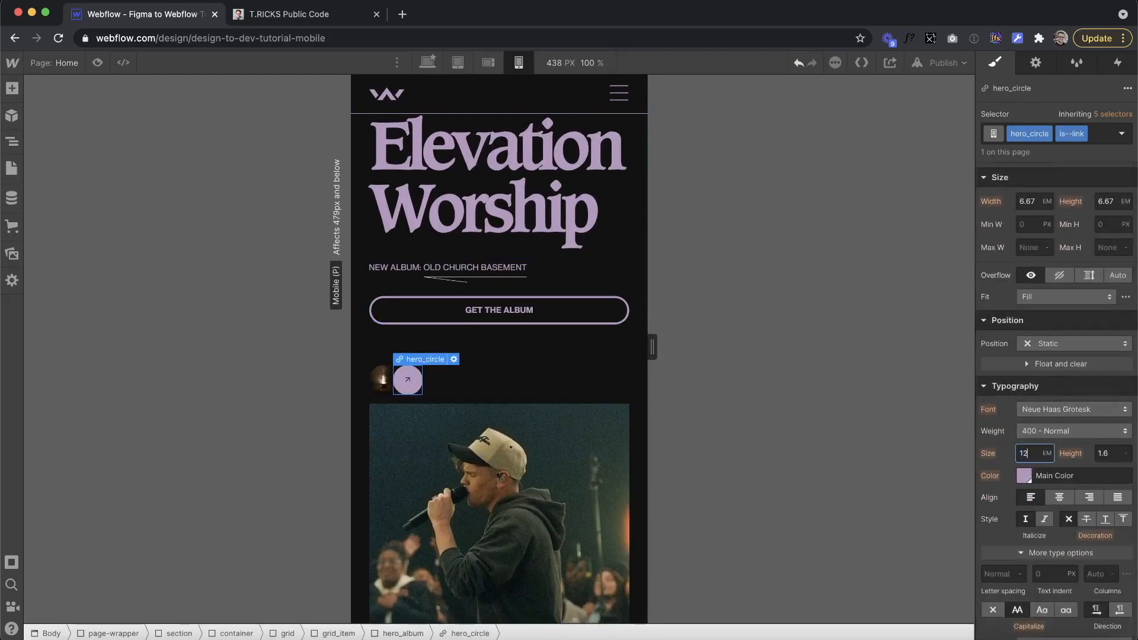
pyautogui.write('px')
pyautogui.press('Return')
pyautogui.press('super+z')
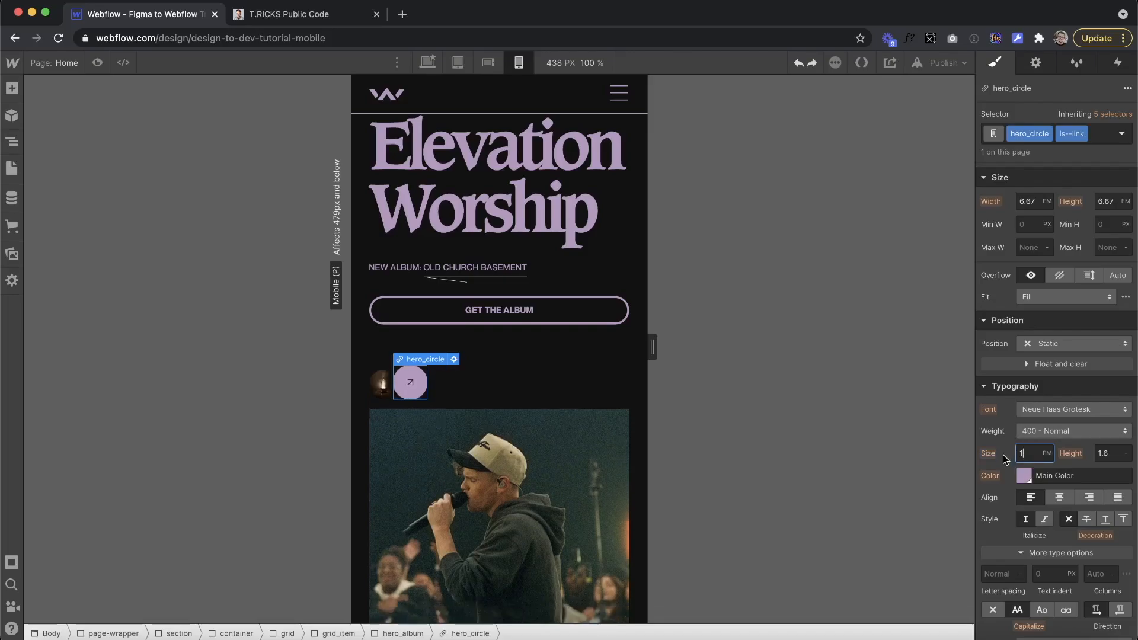
# Step: Remove the is--link combo class from the arrow circle, set hero_circle's font size to 12 px, and reapply is--link
pyautogui.click(1098, 133)
pyautogui.press('BackSpace')
pyautogui.press('Escape')
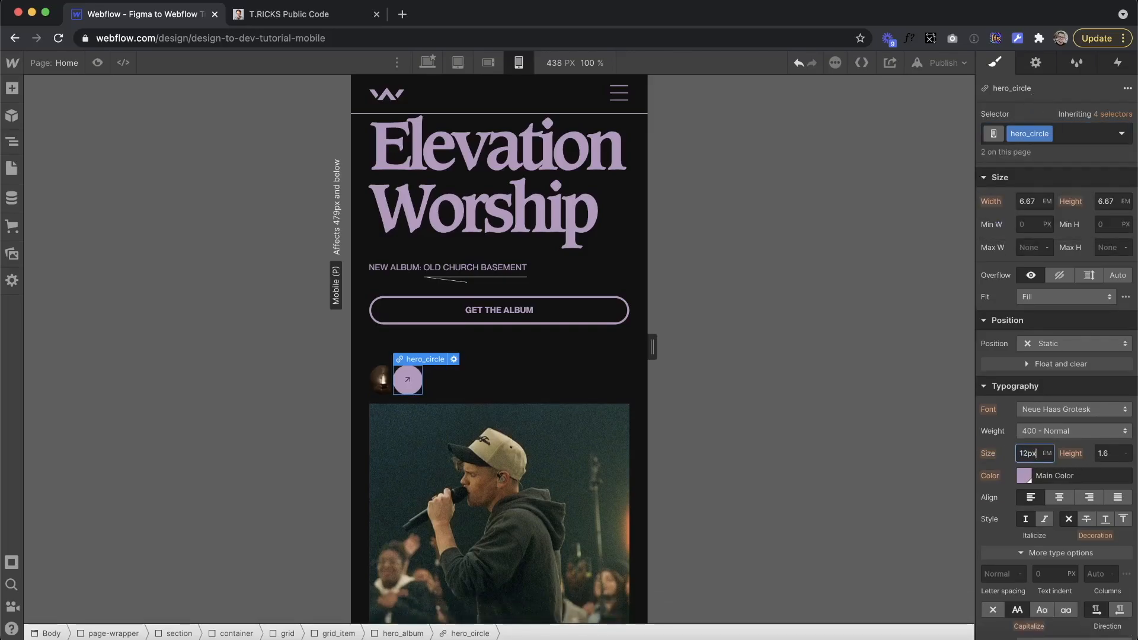
pyautogui.write('12px')
pyautogui.press('Return')
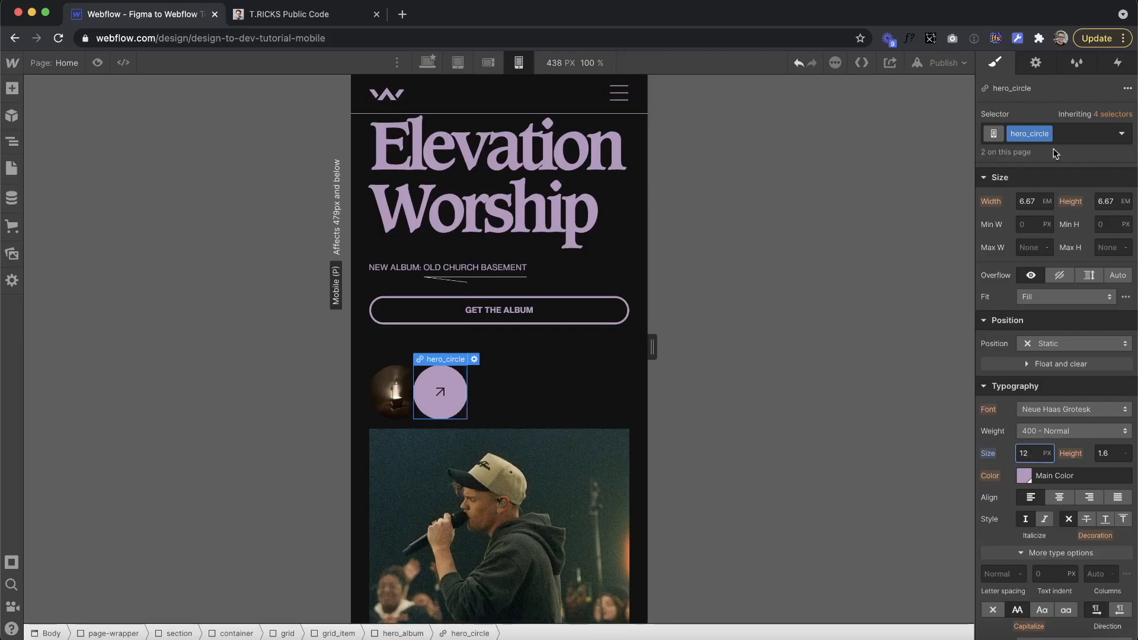
pyautogui.click(1079, 144)
pyautogui.click(1007, 224)
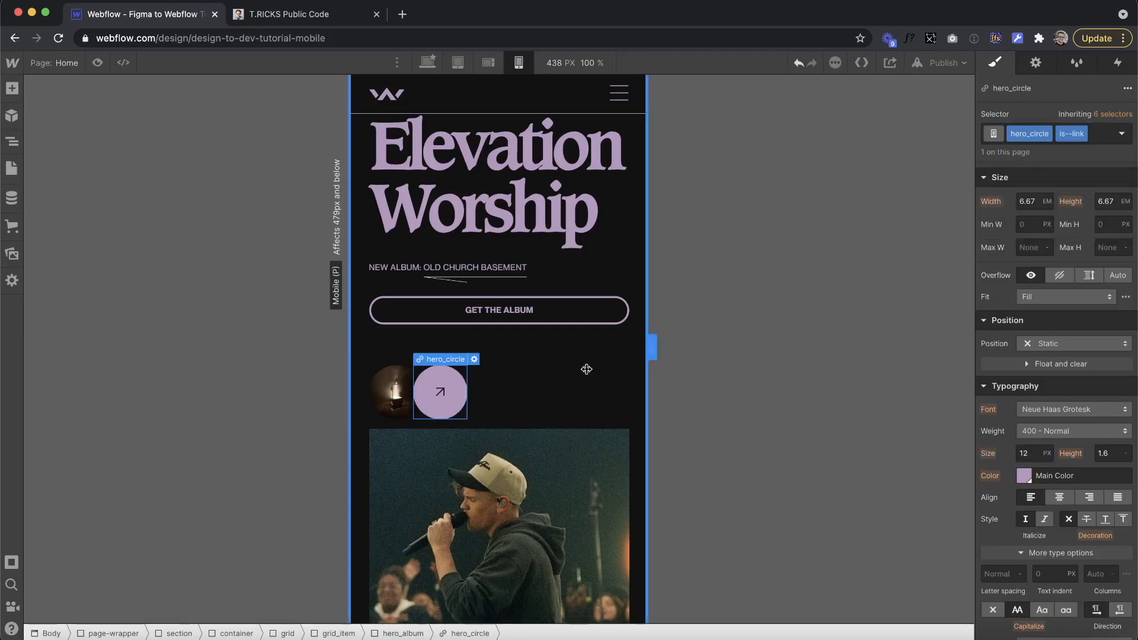
# Step: Narrow the canvas to 240 px and set the font size of the Get the Album main-button to 12 px
pyautogui.moveTo(654, 347); pyautogui.dragTo(502, 358)
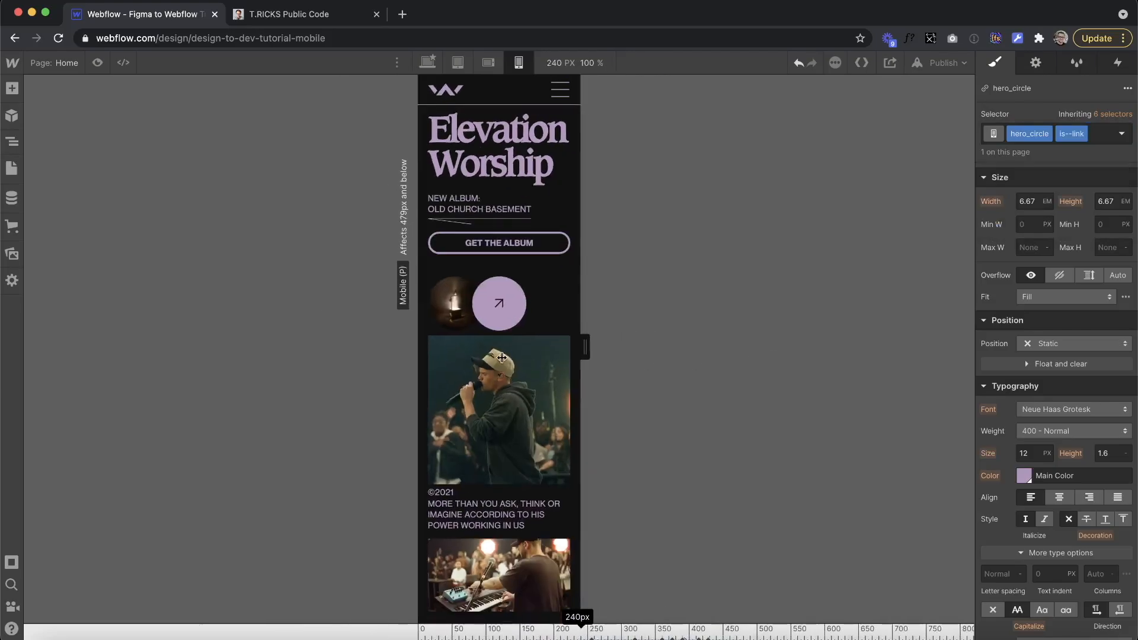
pyautogui.moveTo(587, 336)
pyautogui.mouseDown()
pyautogui.moveTo(666, 346)
pyautogui.moveTo(587, 346)
pyautogui.moveTo(610, 332)
pyautogui.moveTo(646, 341)
pyautogui.moveTo(586, 346)
pyautogui.mouseUp()
pyautogui.click(555, 246)
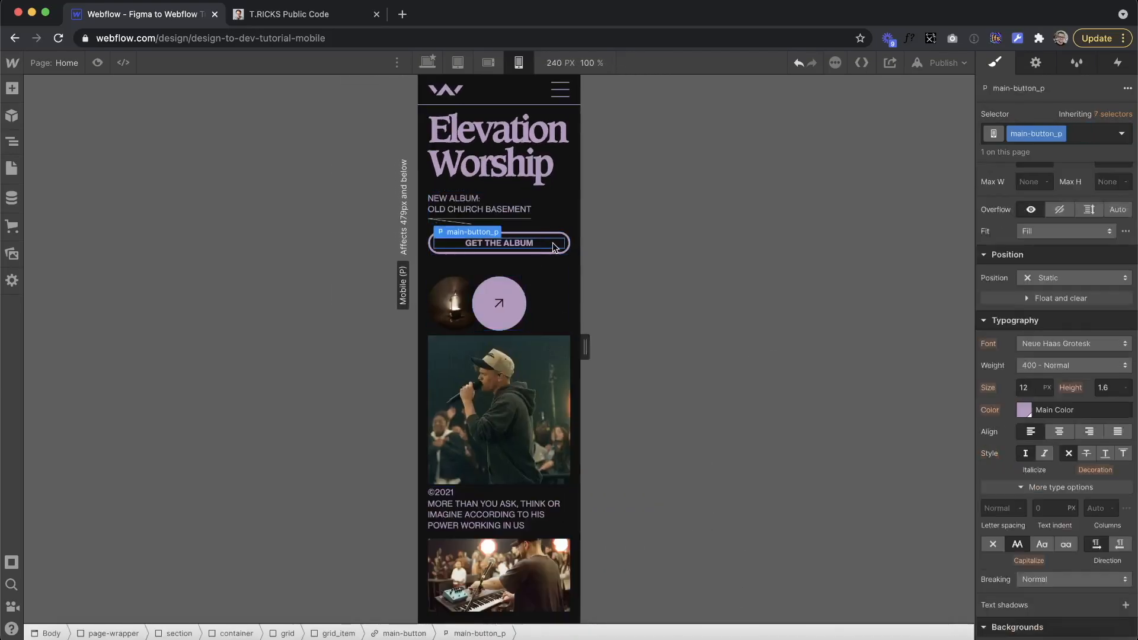
pyautogui.press('Up')
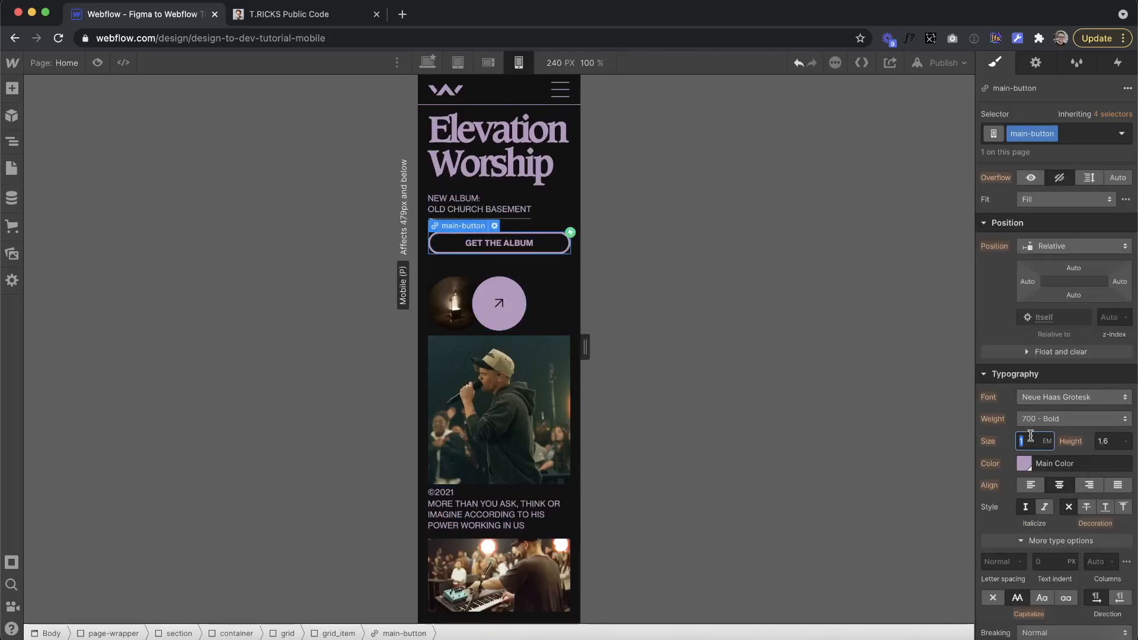
# Step: Widen the canvas to 479 px and set the bottom padding of the is--3-bp block to 30 px
pyautogui.moveTo(583, 347); pyautogui.dragTo(664, 364)
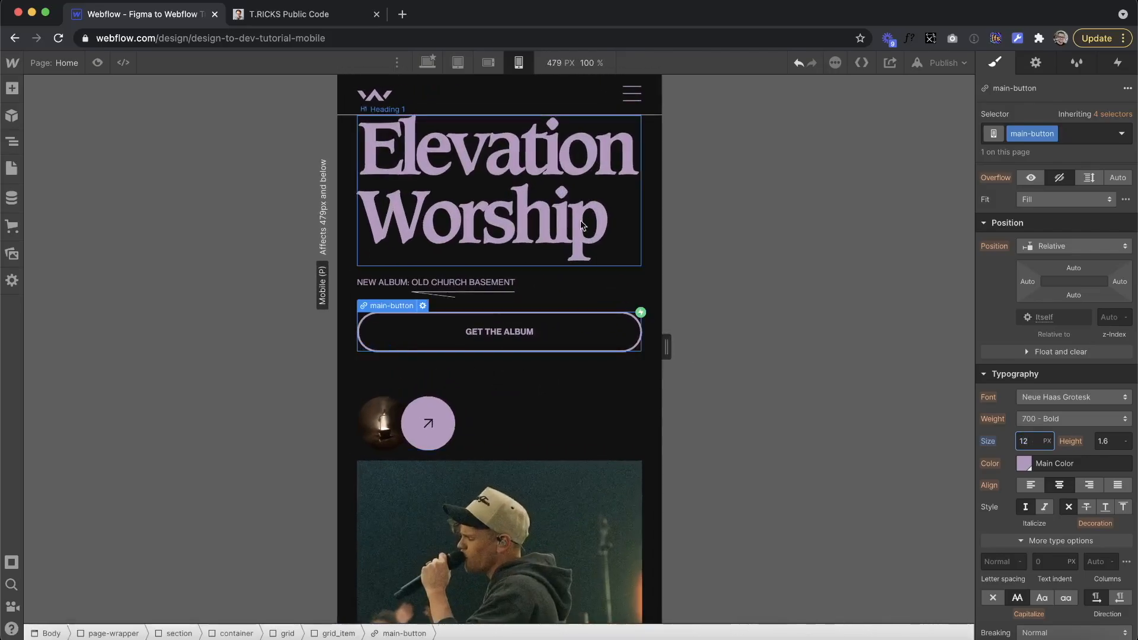
pyautogui.click(555, 305)
pyautogui.scroll(3, 1063, 232)
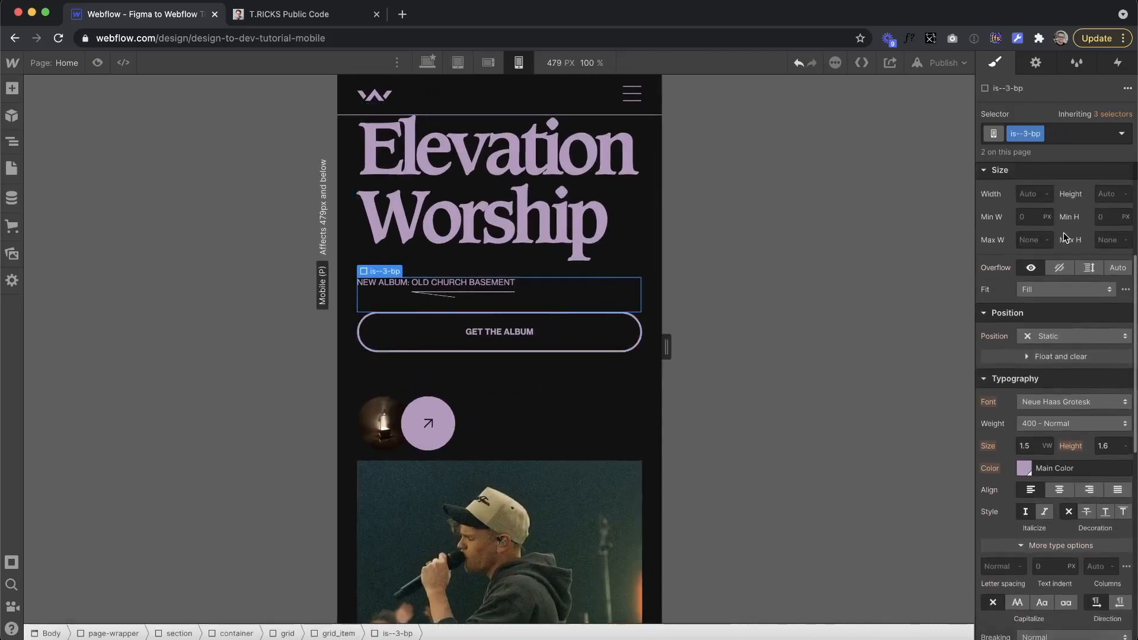
pyautogui.scroll(5, 1070, 217)
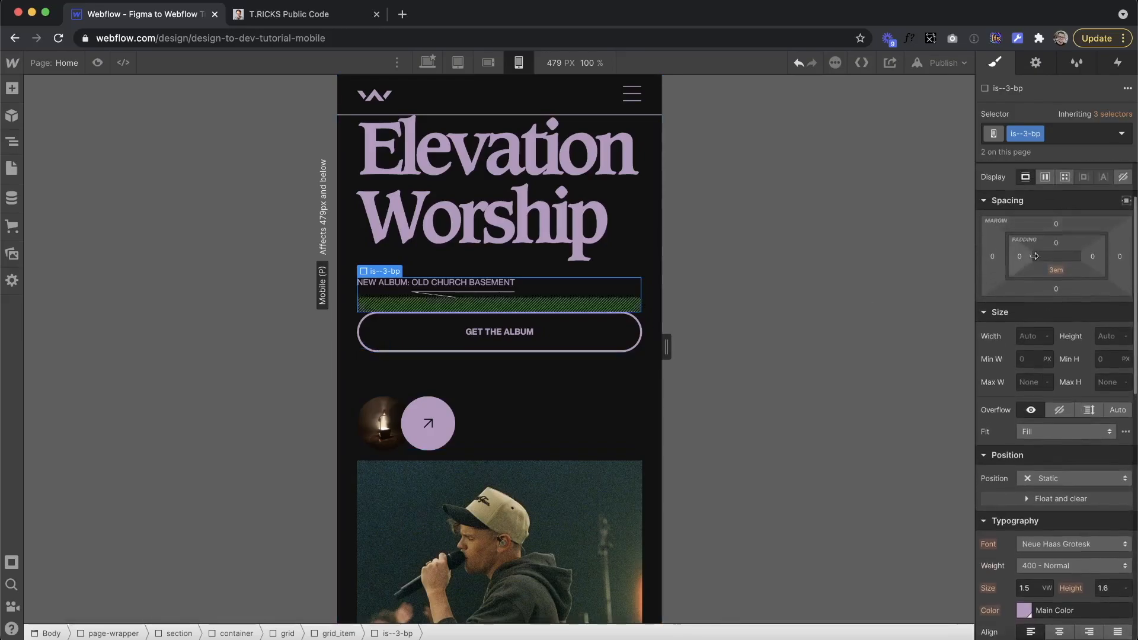
pyautogui.click(1056, 271)
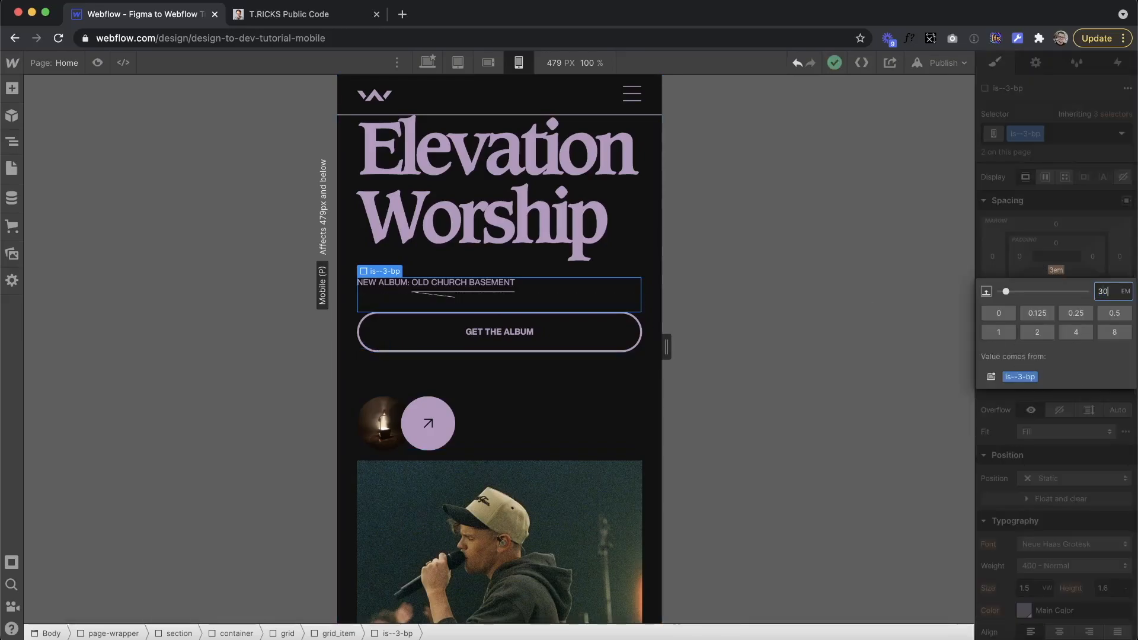
pyautogui.press('Return')
# Step: Narrow the canvas to 240 px and add space below the hero_album block containing the two circles
pyautogui.moveTo(667, 348); pyautogui.dragTo(514, 342)
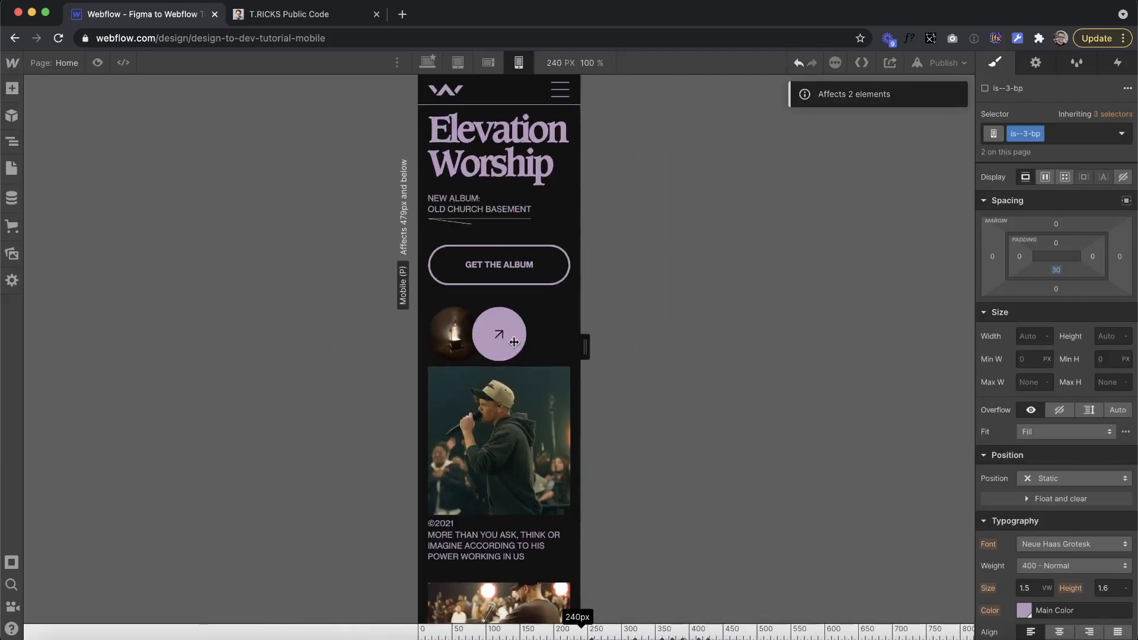
pyautogui.click(553, 319)
pyautogui.moveTo(1056, 364); pyautogui.dragTo(1053, 342)
pyautogui.moveTo(594, 350); pyautogui.dragTo(554, 354)
# Step: Set the height of the hero_photo1 image to 70 em
pyautogui.scroll(-1, 533, 457)
pyautogui.click(533, 456)
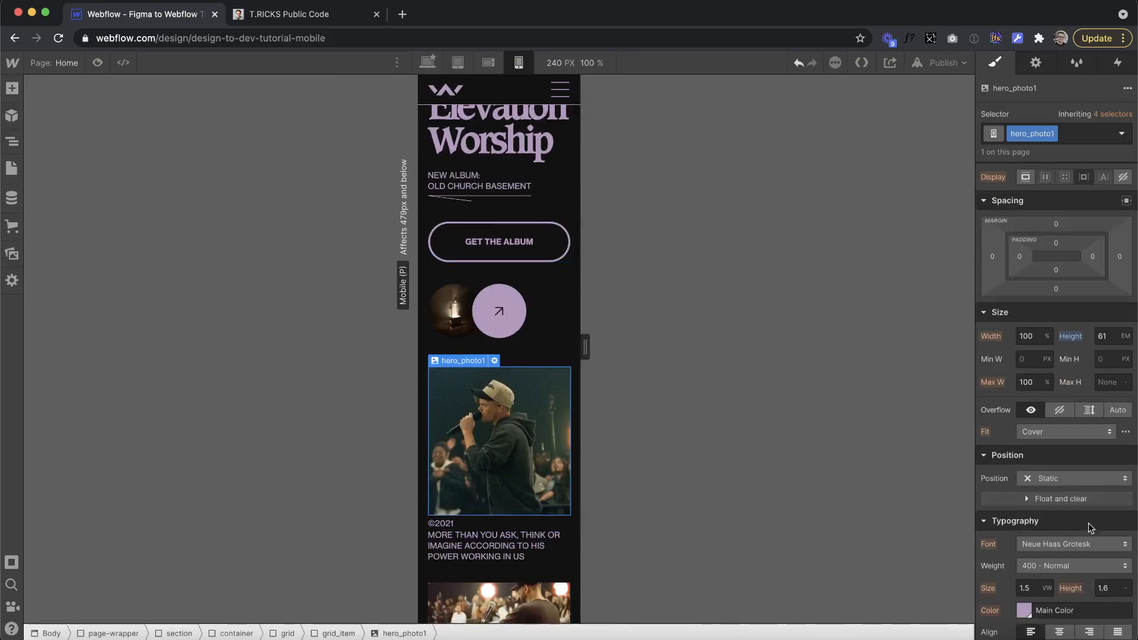
pyautogui.write('70')
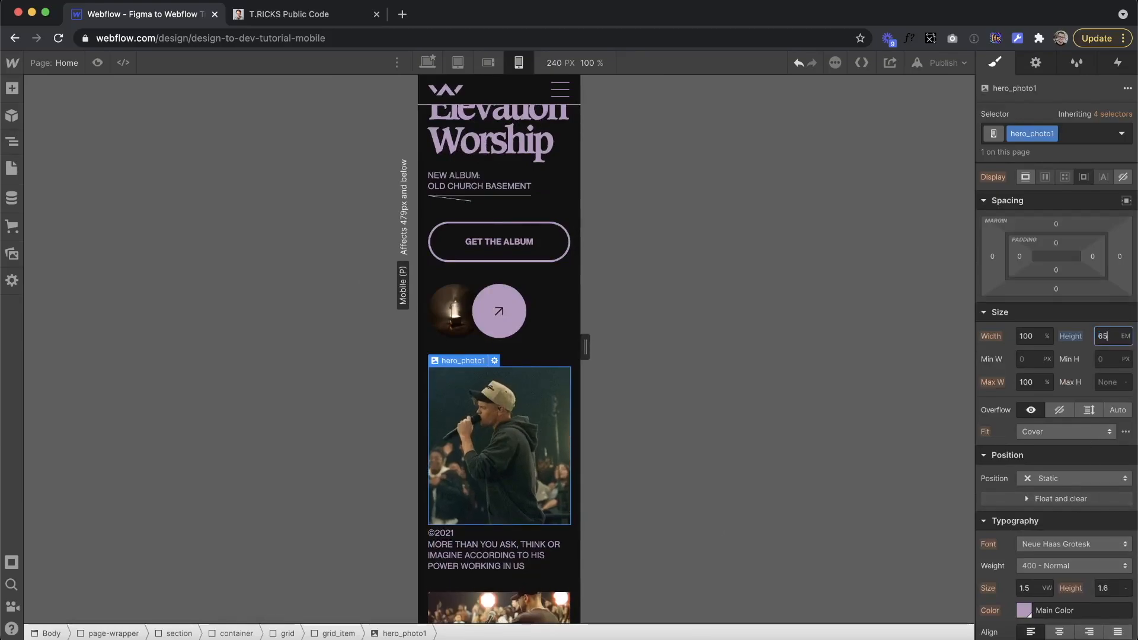
# Step: Set the bottom padding of the is--3-bp block around the ©2021 text to 20 px
pyautogui.scroll(-5, 476, 423)
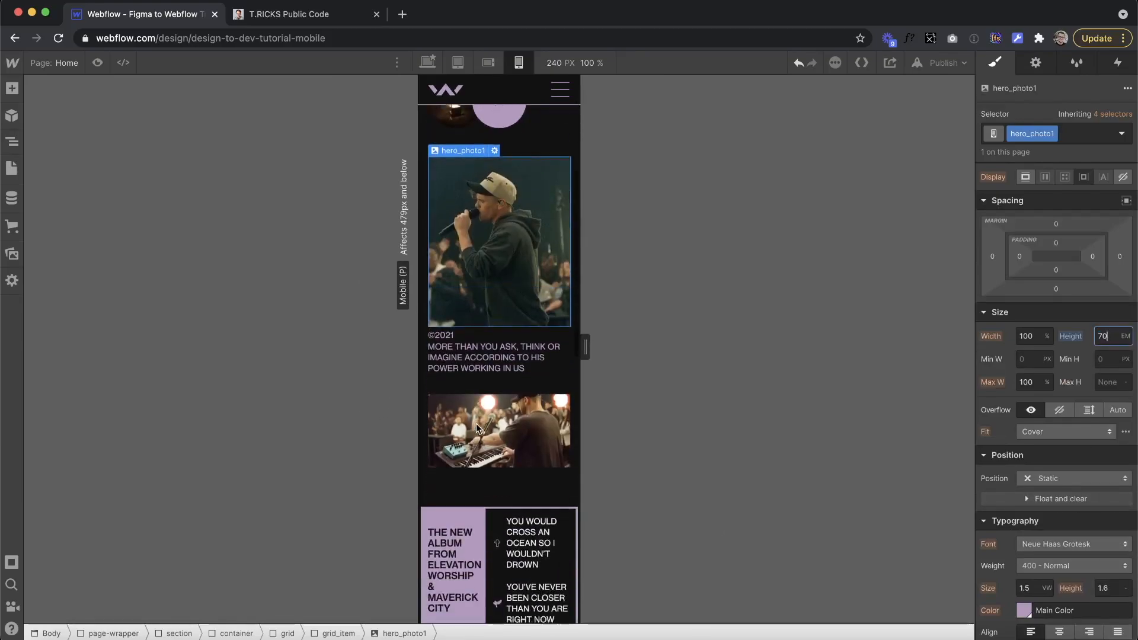
pyautogui.click(497, 311)
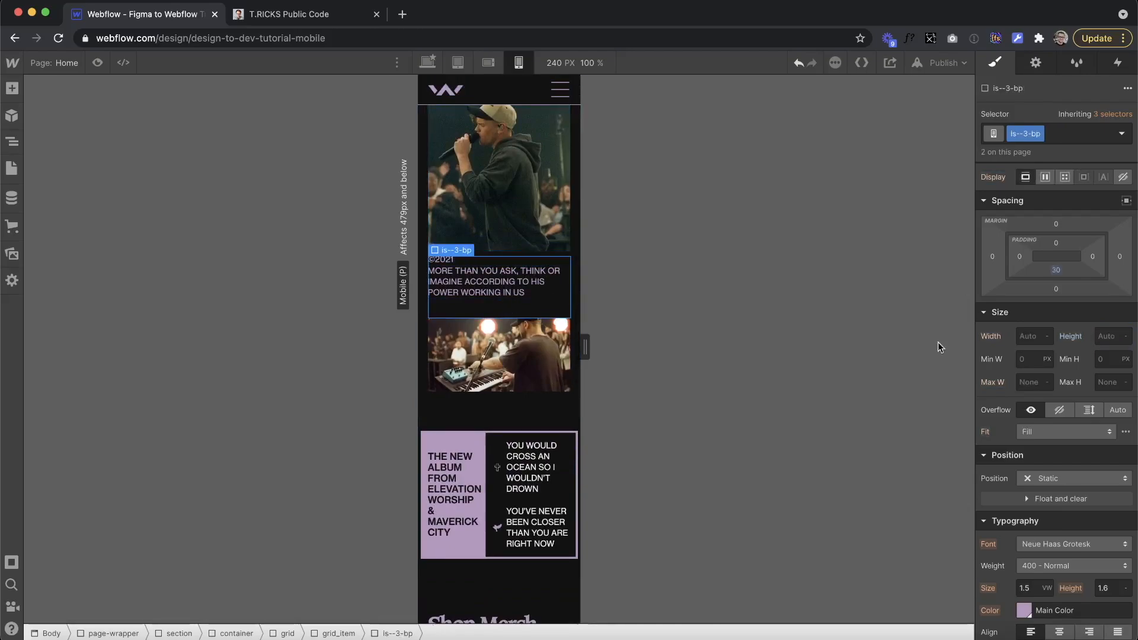
pyautogui.click(1057, 269)
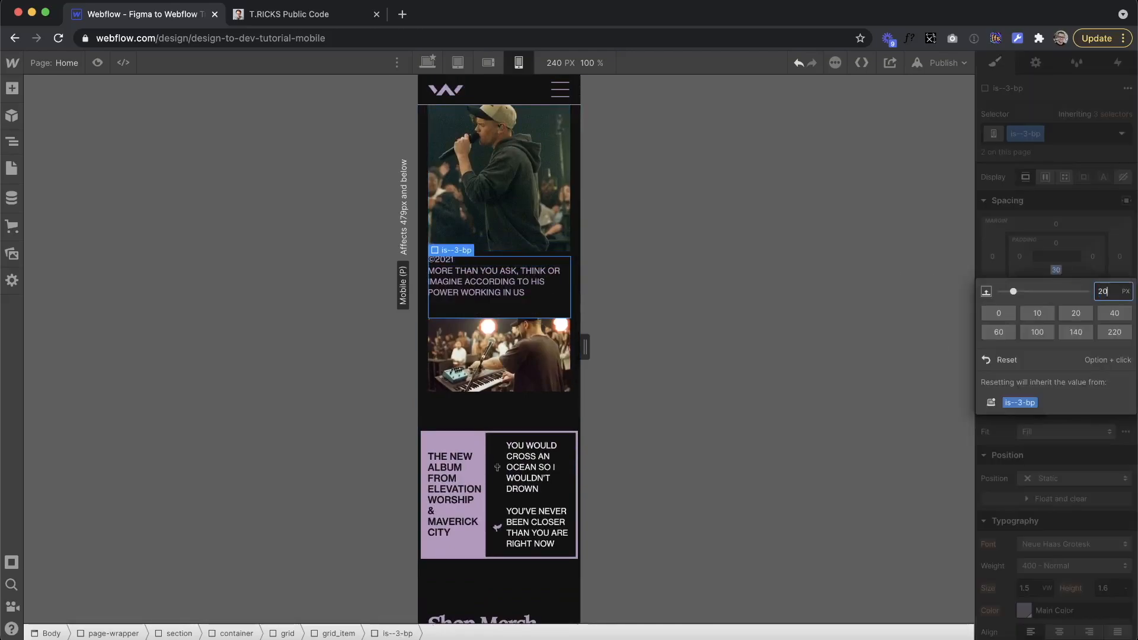
pyautogui.write('20')
pyautogui.press('Return')
# Step: Give the hero_photo1 image a bottom margin of 25 px
pyautogui.scroll(6, 529, 206)
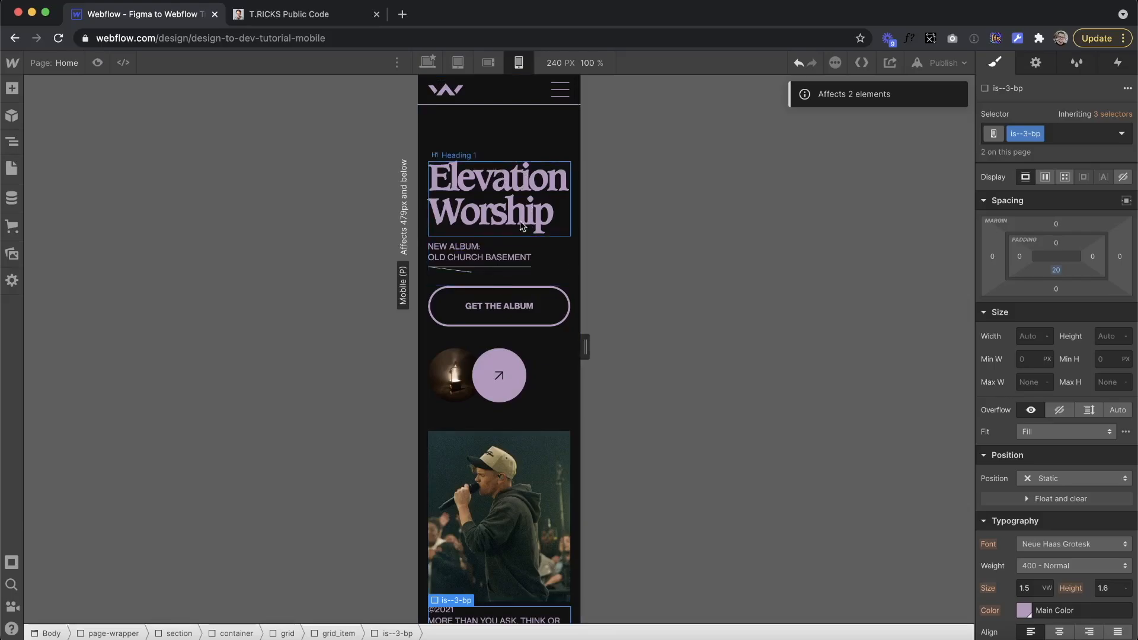
pyautogui.scroll(-9, 529, 206)
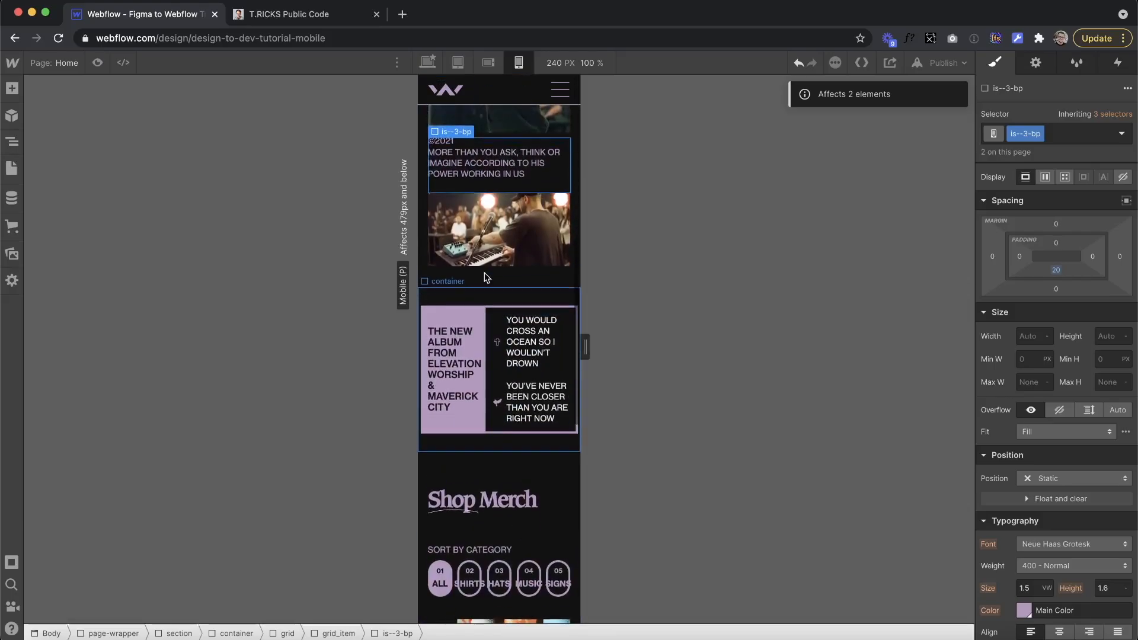
pyautogui.scroll(2, 486, 278)
pyautogui.click(498, 189)
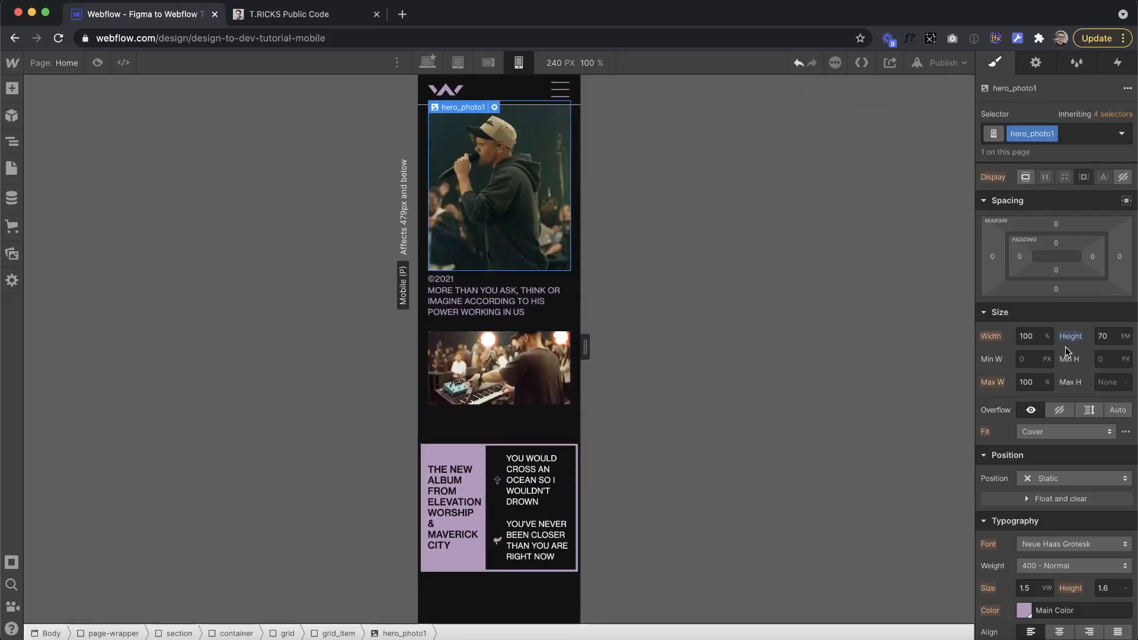
pyautogui.moveTo(1056, 289); pyautogui.dragTo(1055, 306)
pyautogui.moveTo(583, 347)
pyautogui.mouseDown()
pyautogui.moveTo(651, 357)
pyautogui.moveTo(585, 348)
pyautogui.mouseUp()
# Step: Check the album banner in mobile landscape with the canvas narrowed to 480 px, and return to mobile portrait
pyautogui.scroll(-3, 522, 344)
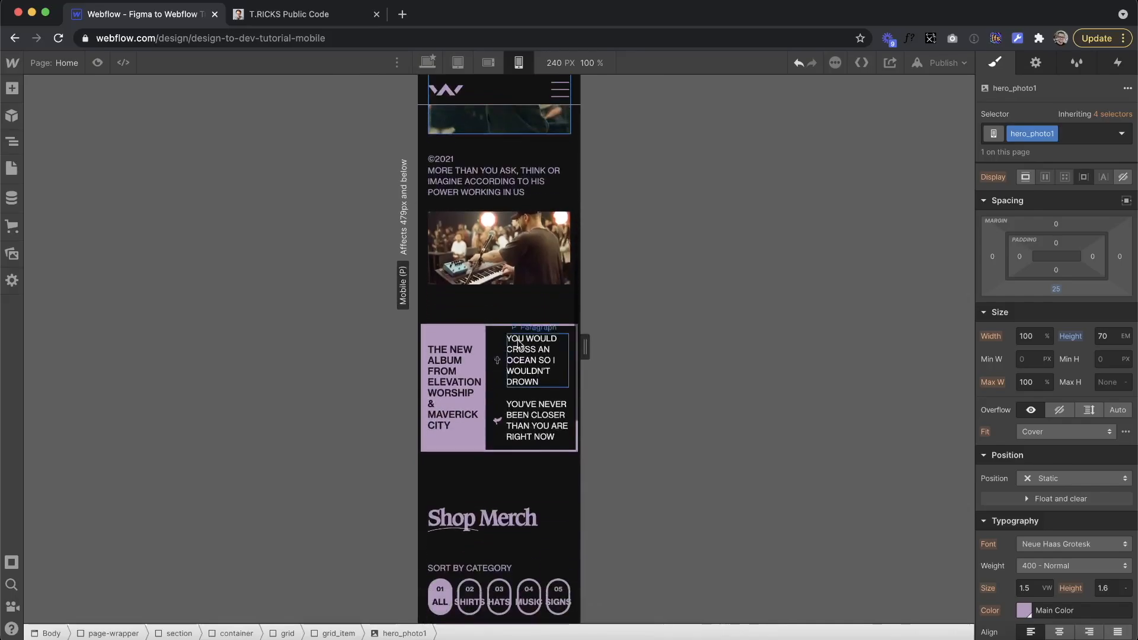
pyautogui.click(488, 62)
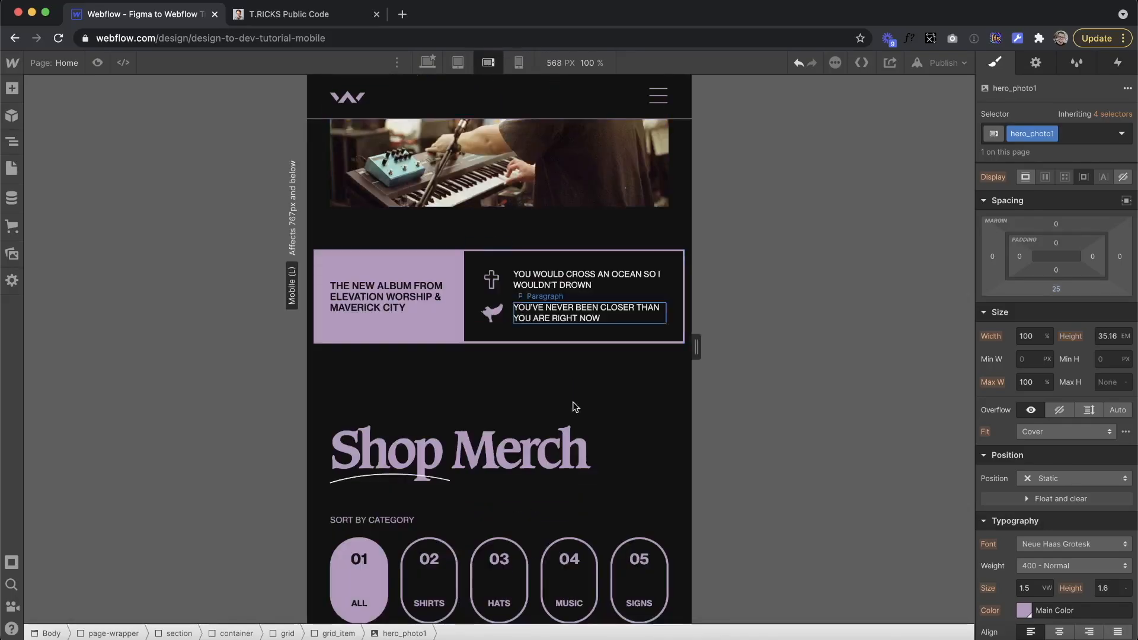
pyautogui.scroll(-1, 593, 386)
pyautogui.moveTo(694, 347); pyautogui.dragTo(653, 346)
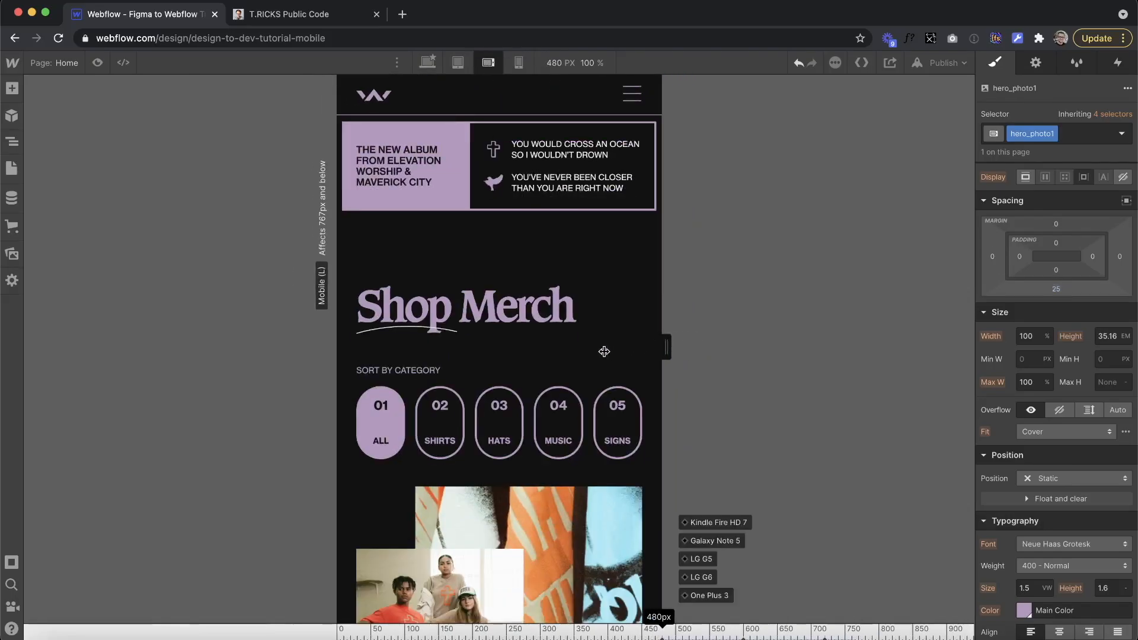
pyautogui.click(518, 62)
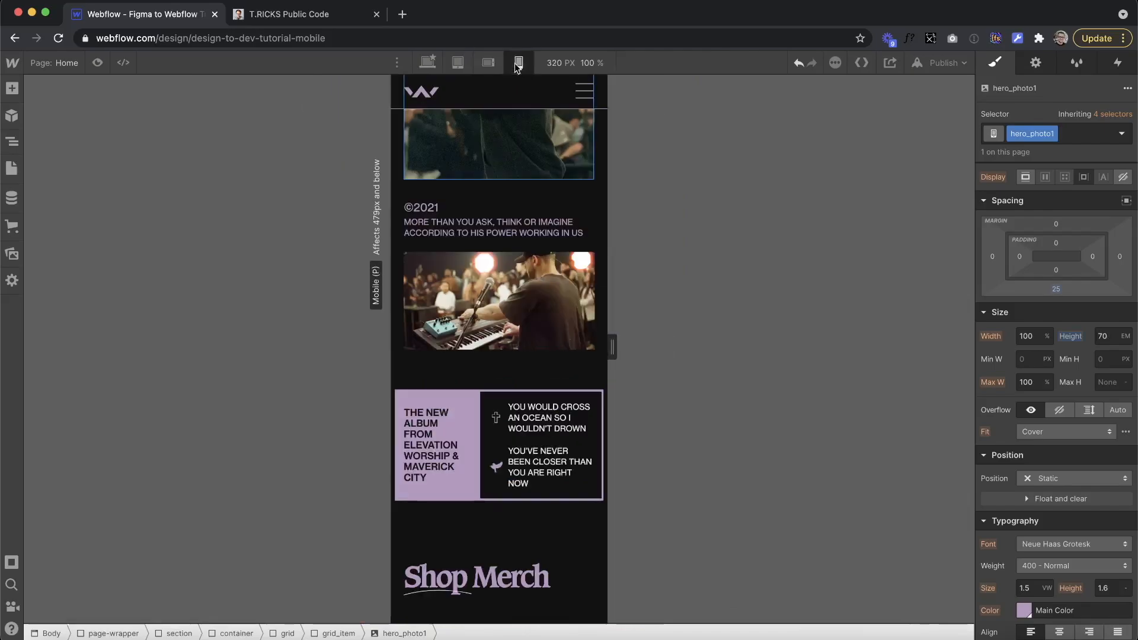
# Step: Set the width of the is--banner-left grid item to 100%
pyautogui.click(485, 423)
pyautogui.click(472, 431)
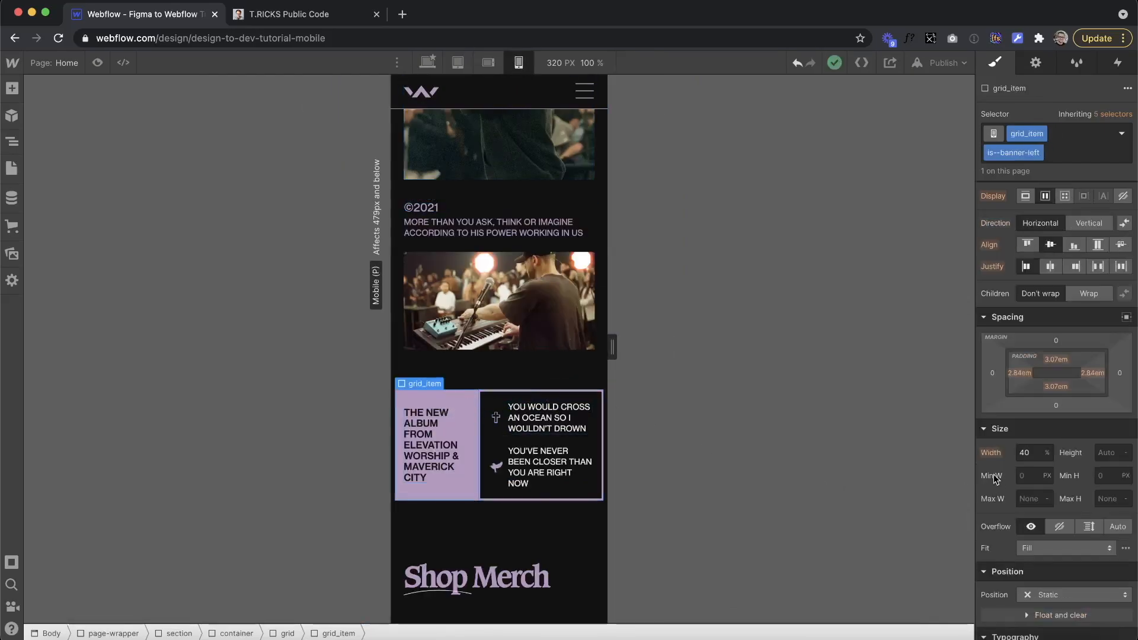
pyautogui.write('100')
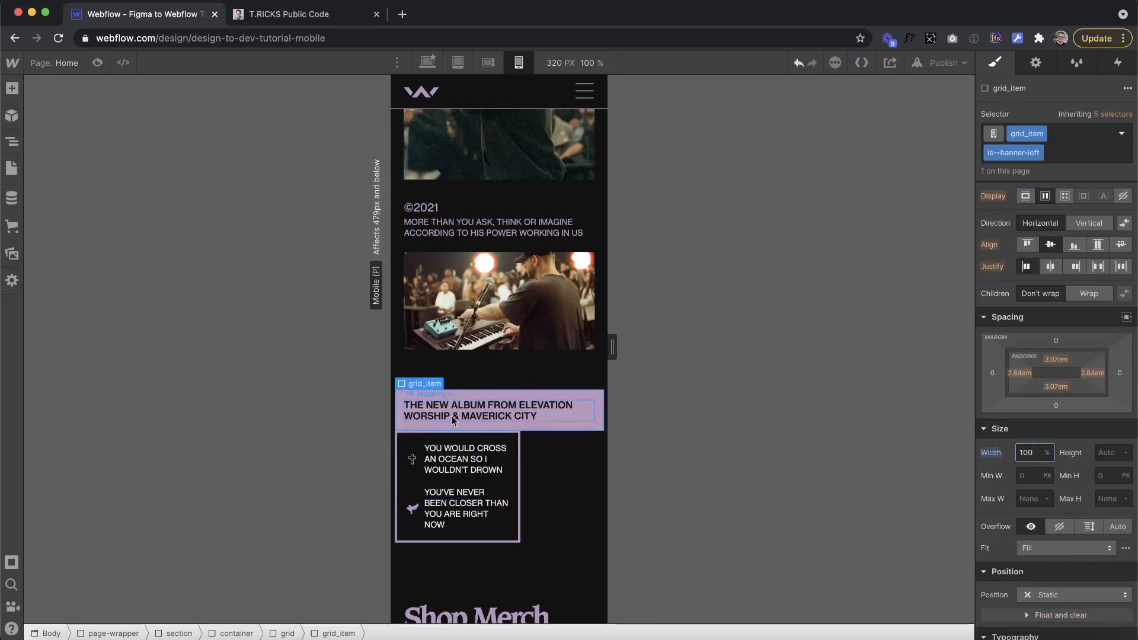
# Step: Set the width of the is--banner-right grid item to 100%
pyautogui.click(516, 446)
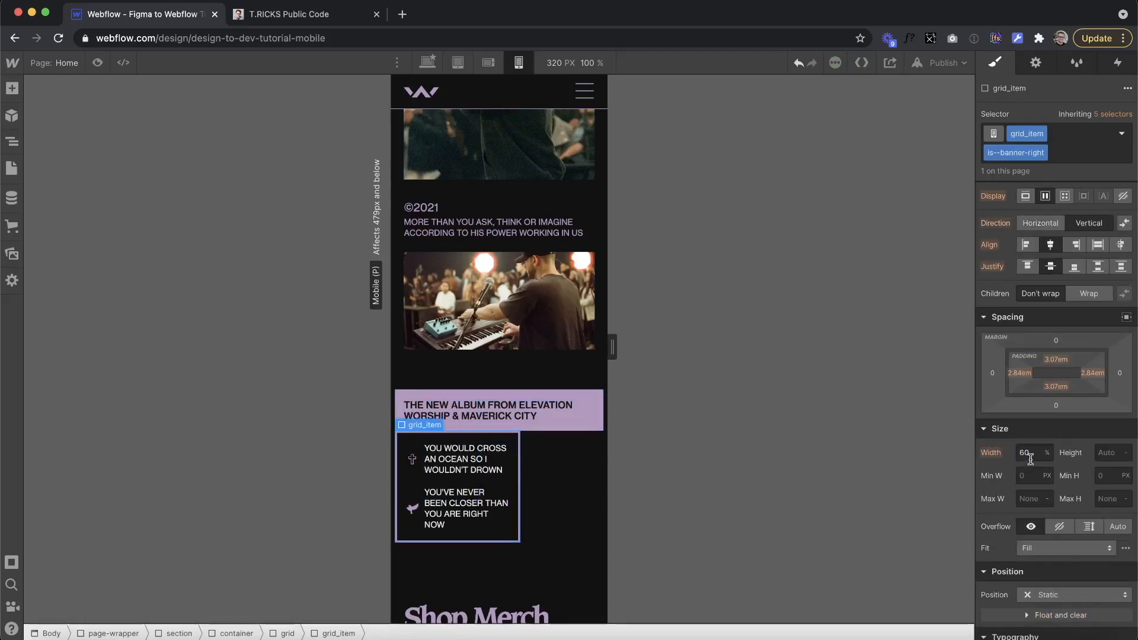
pyautogui.write('100')
pyautogui.press('Return')
pyautogui.click(546, 303)
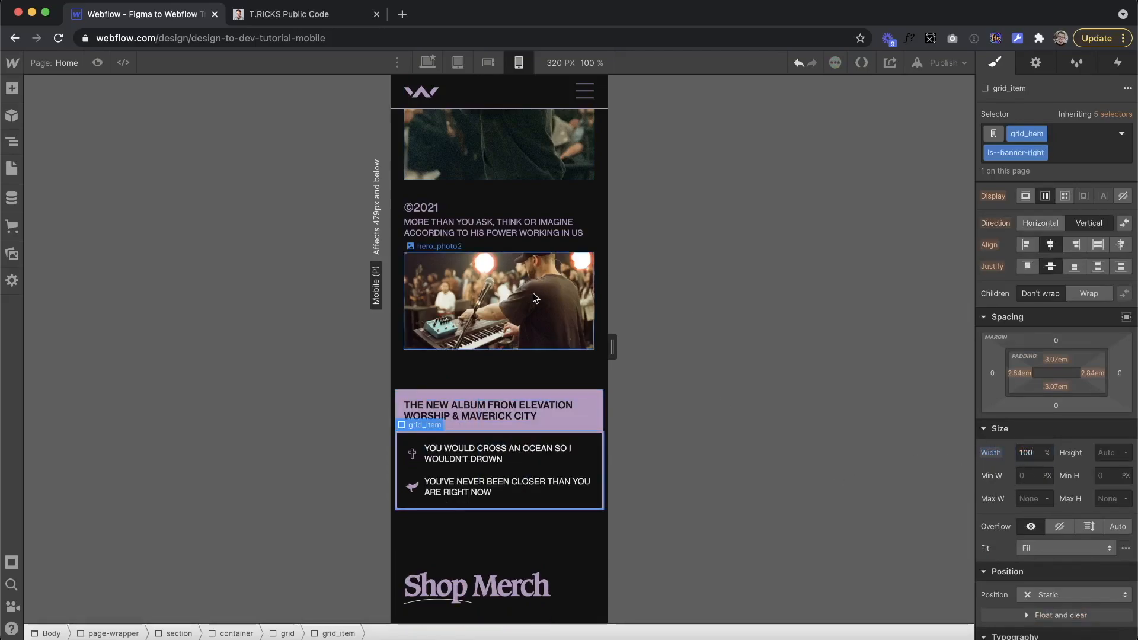
# Step: Set the font size of the banner_icon images in the album banner to 7 px
pyautogui.click(414, 460)
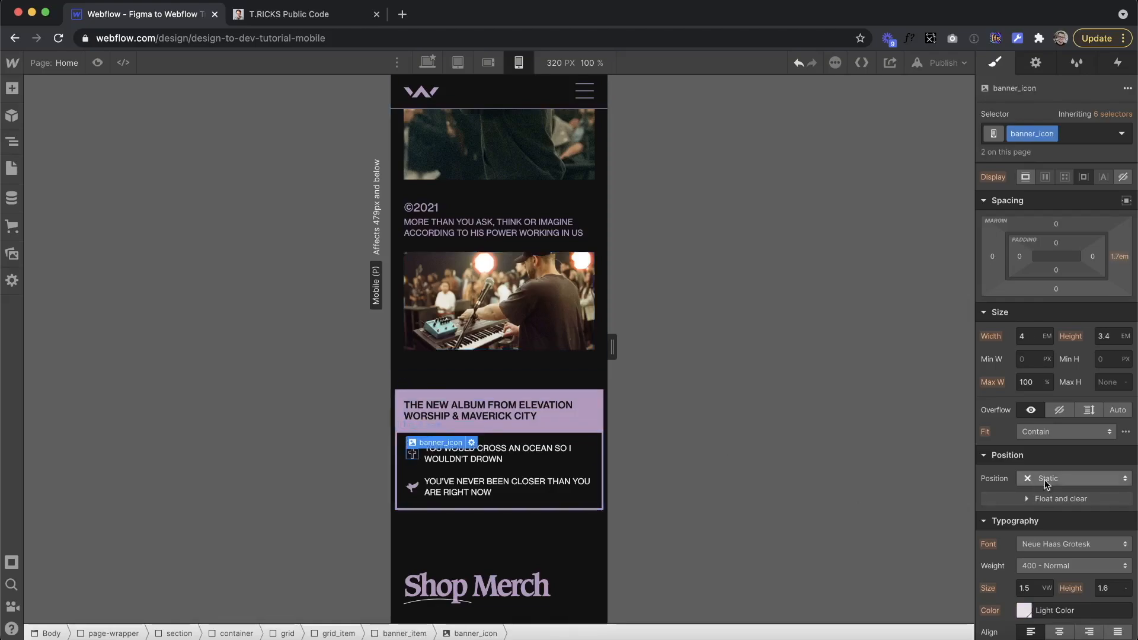
pyautogui.scroll(-3, 1035, 488)
pyautogui.write('12px')
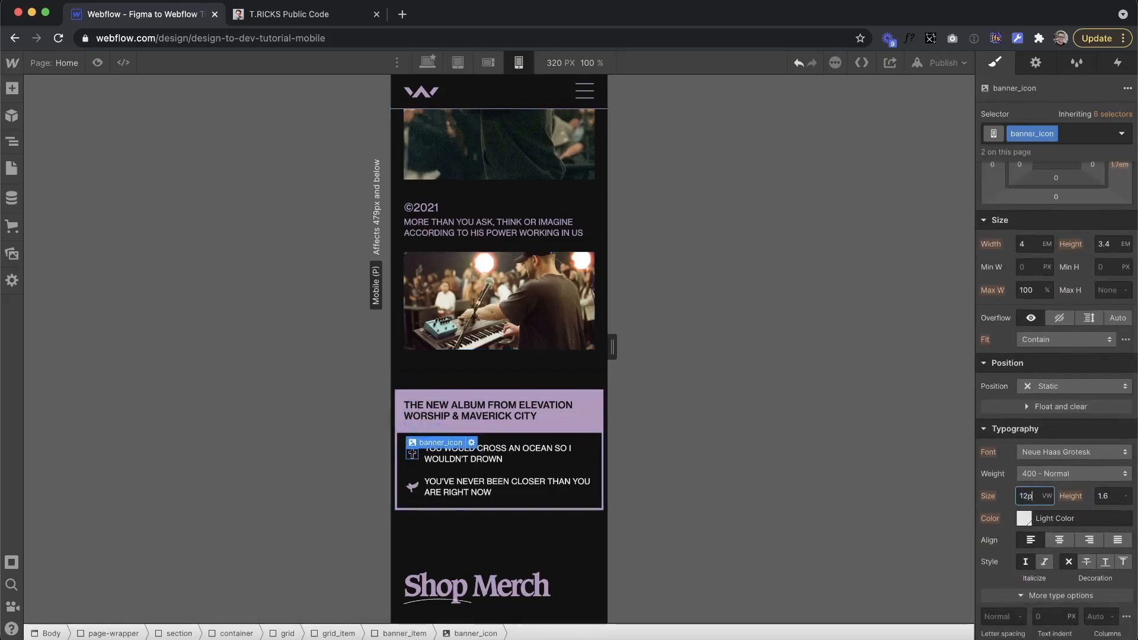
pyautogui.press('Return')
pyautogui.press('Down')
pyautogui.press('Down')
pyautogui.press('Down')
pyautogui.press('Down')
pyautogui.press('Down')
pyautogui.press('Down')
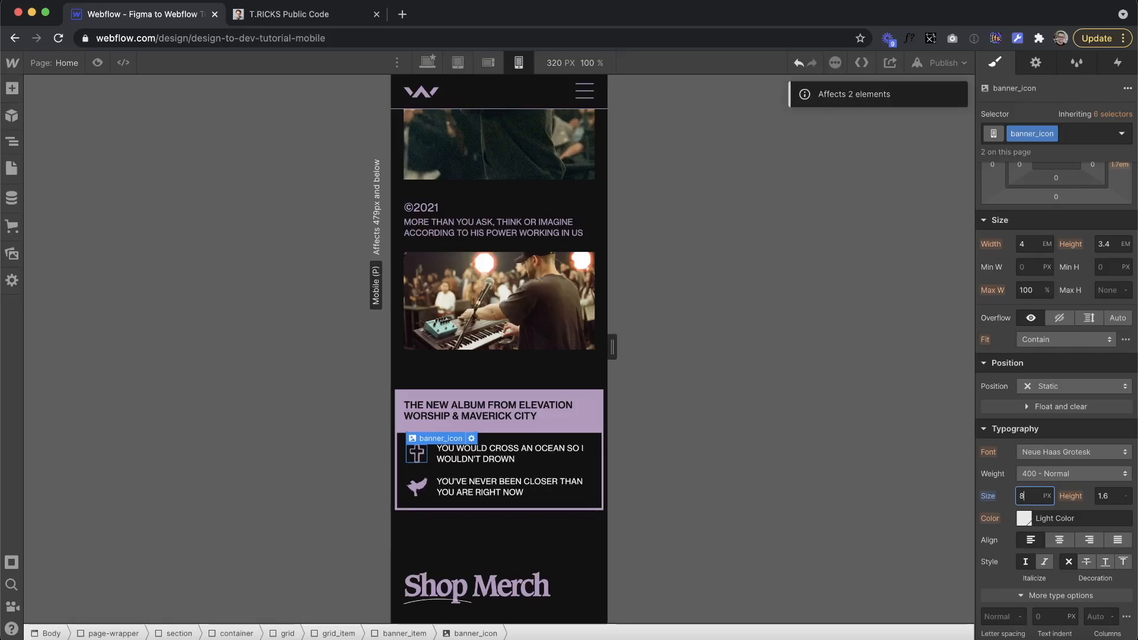
pyautogui.press('Up')
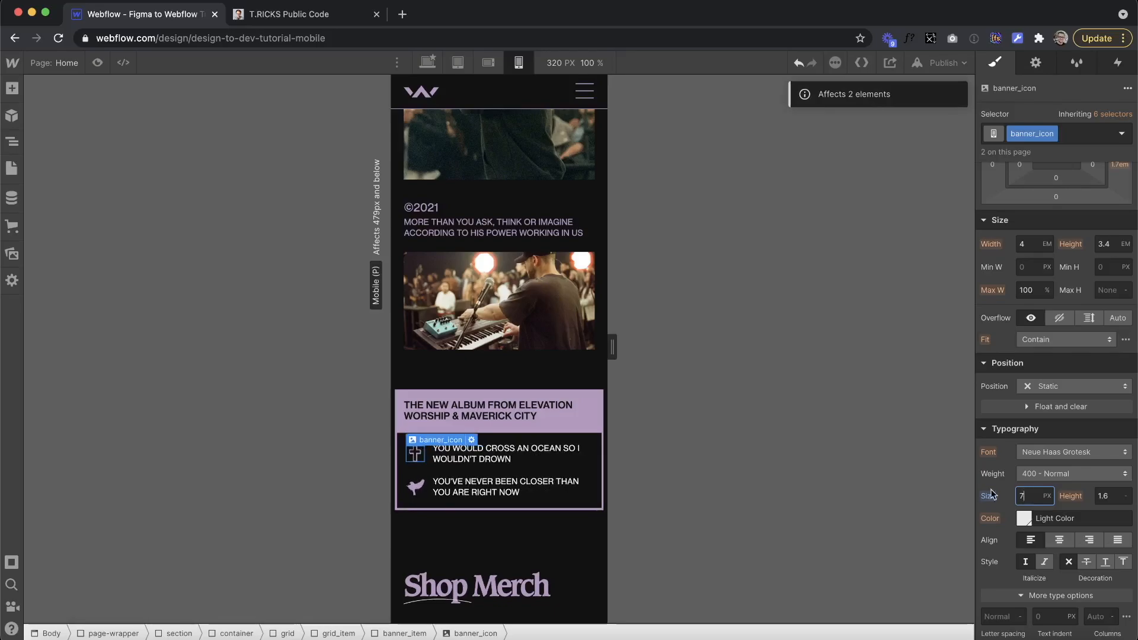
# Step: Narrow the canvas to 240 px and give the is--banner-right grid item 25 px of top and bottom padding
pyautogui.moveTo(646, 348); pyautogui.dragTo(572, 372)
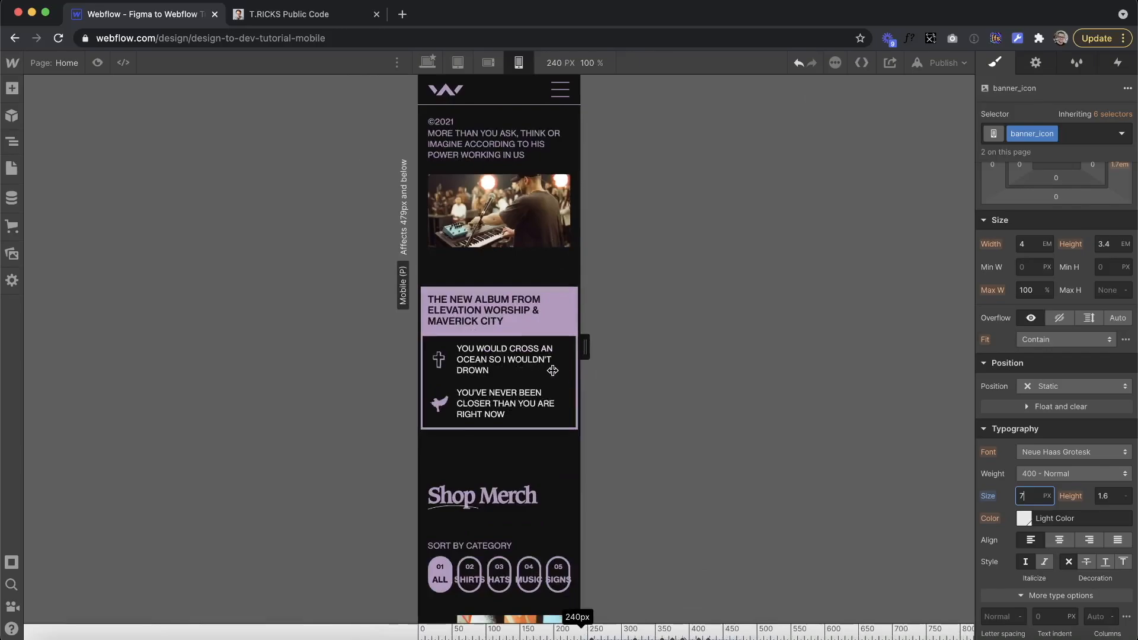
pyautogui.moveTo(584, 360)
pyautogui.mouseDown()
pyautogui.moveTo(609, 349)
pyautogui.moveTo(623, 367)
pyautogui.moveTo(580, 368)
pyautogui.moveTo(584, 356)
pyautogui.mouseUp()
pyautogui.click(522, 341)
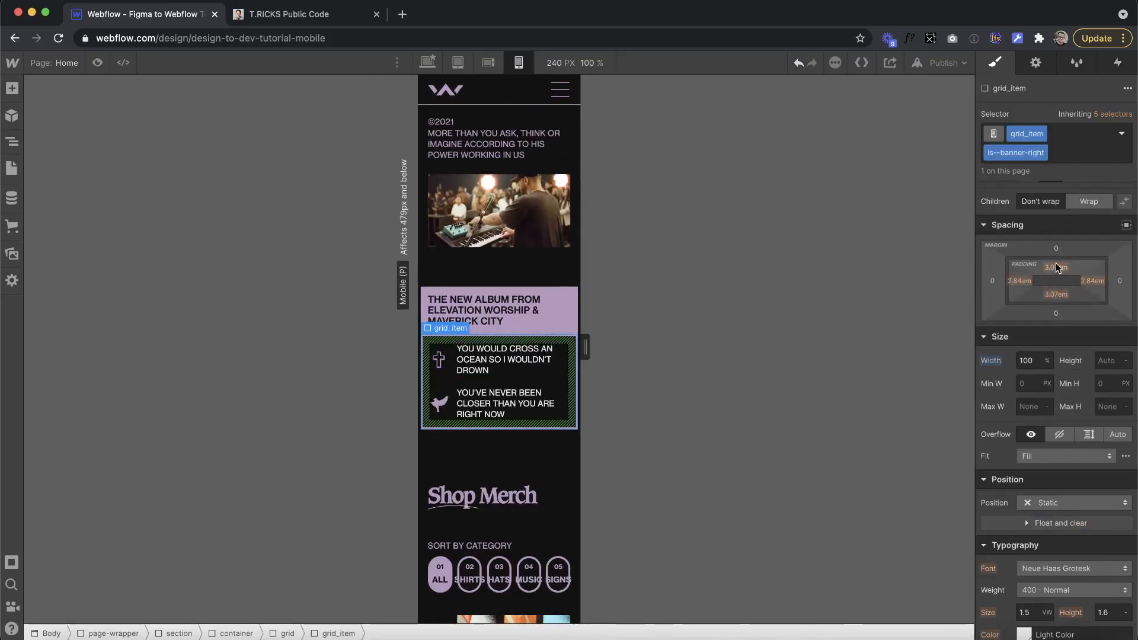
pyautogui.click(1057, 267)
pyautogui.write('12px')
pyautogui.press('Return')
pyautogui.keyDown('alt'); pyautogui.moveTo(1055, 268); pyautogui.dragTo(1054, 274); pyautogui.keyUp('alt')
pyautogui.moveTo(585, 347)
pyautogui.mouseDown()
pyautogui.moveTo(652, 350)
pyautogui.moveTo(575, 366)
pyautogui.mouseUp()
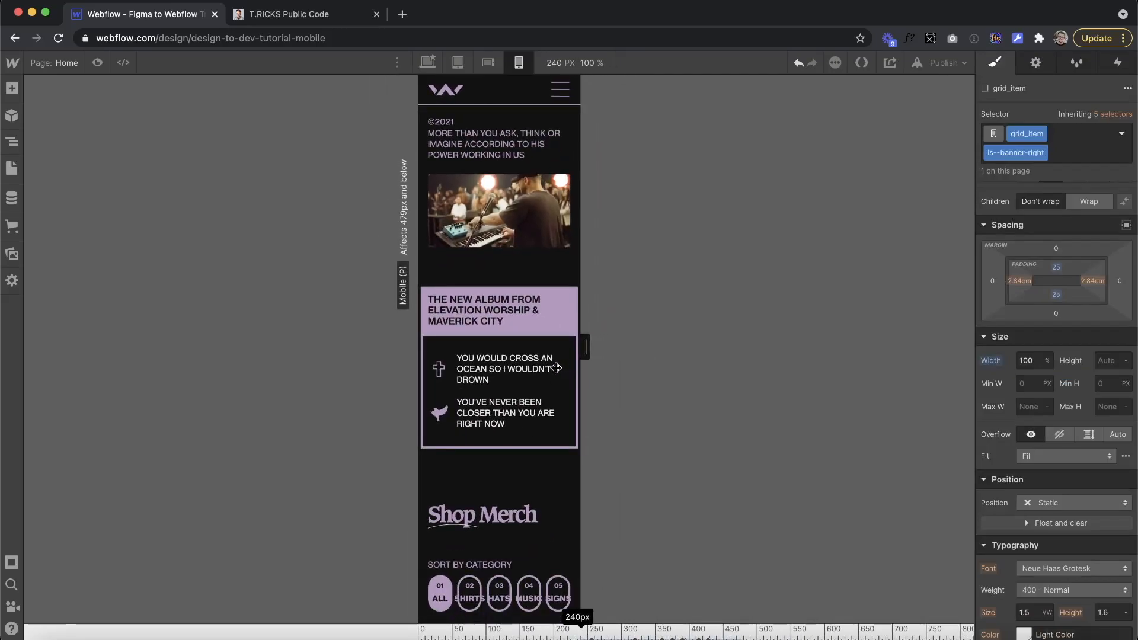
# Step: Set the width of the is--merch-link grid items under Sort by Category to 50%
pyautogui.scroll(-4, 497, 364)
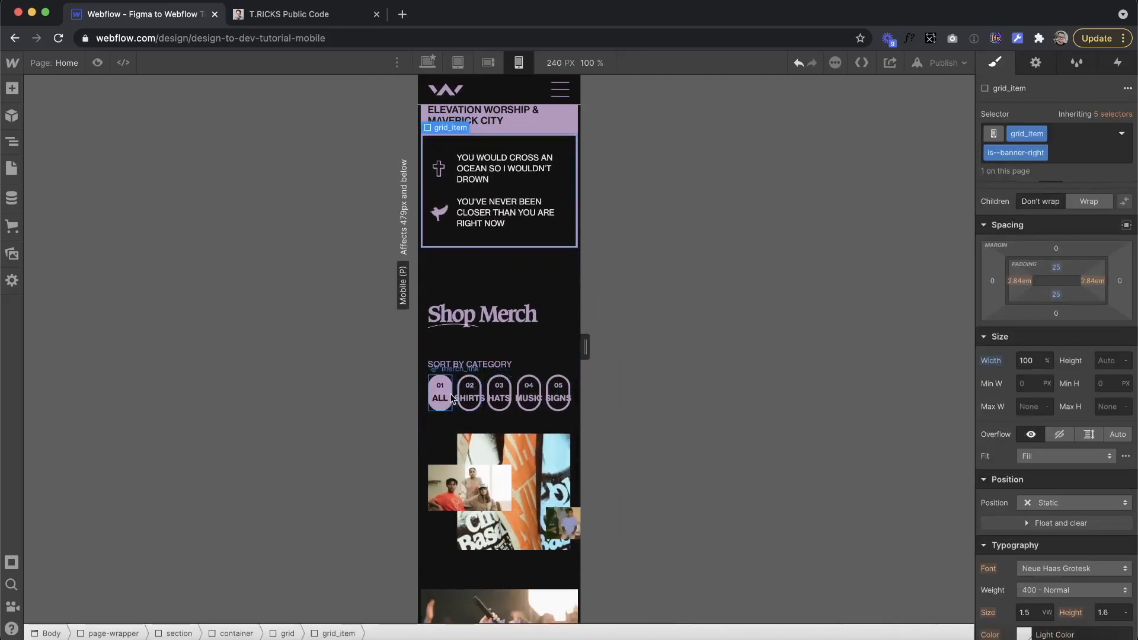
pyautogui.click(480, 407)
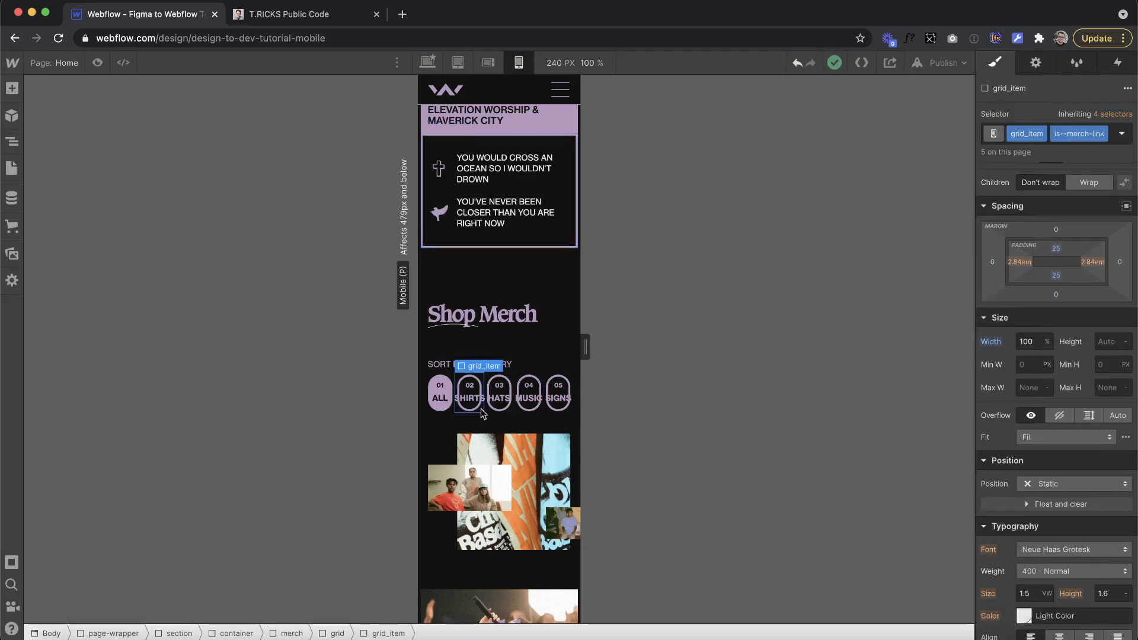
pyautogui.scroll(-3, 1029, 485)
pyautogui.scroll(3, 1035, 414)
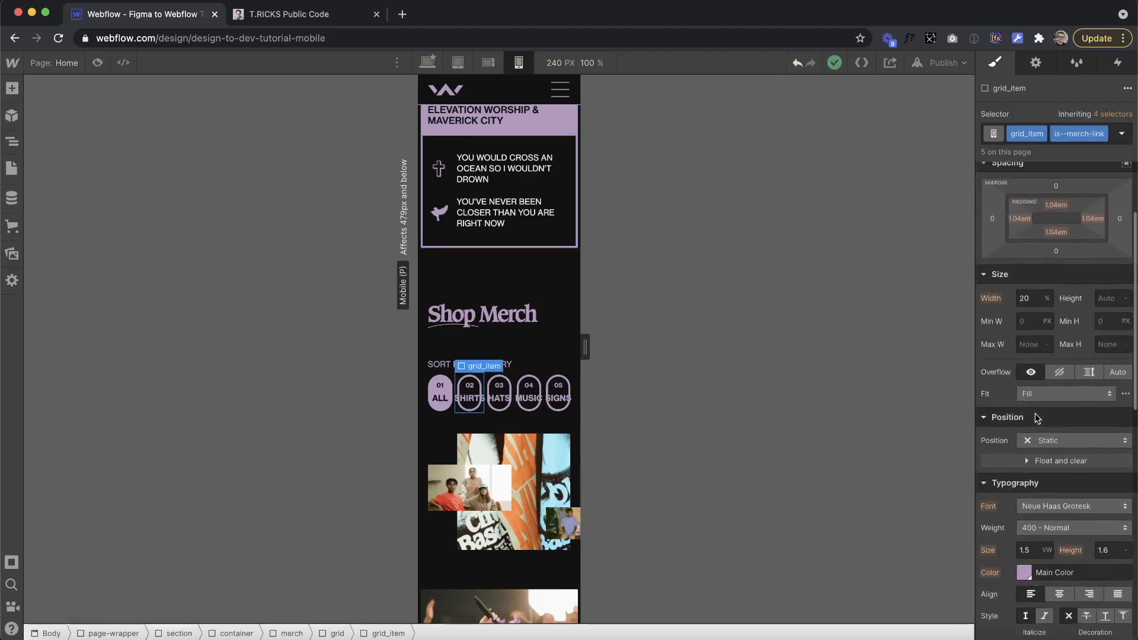
pyautogui.click(1028, 321)
pyautogui.write('50%')
pyautogui.press('Return')
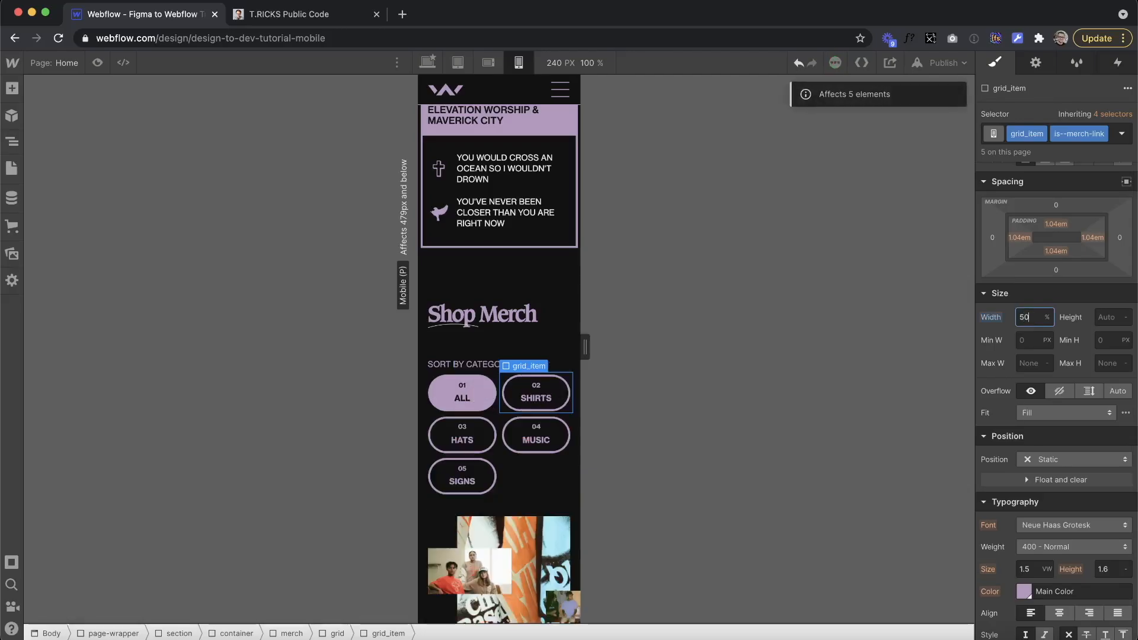
pyautogui.moveTo(584, 350); pyautogui.dragTo(541, 377)
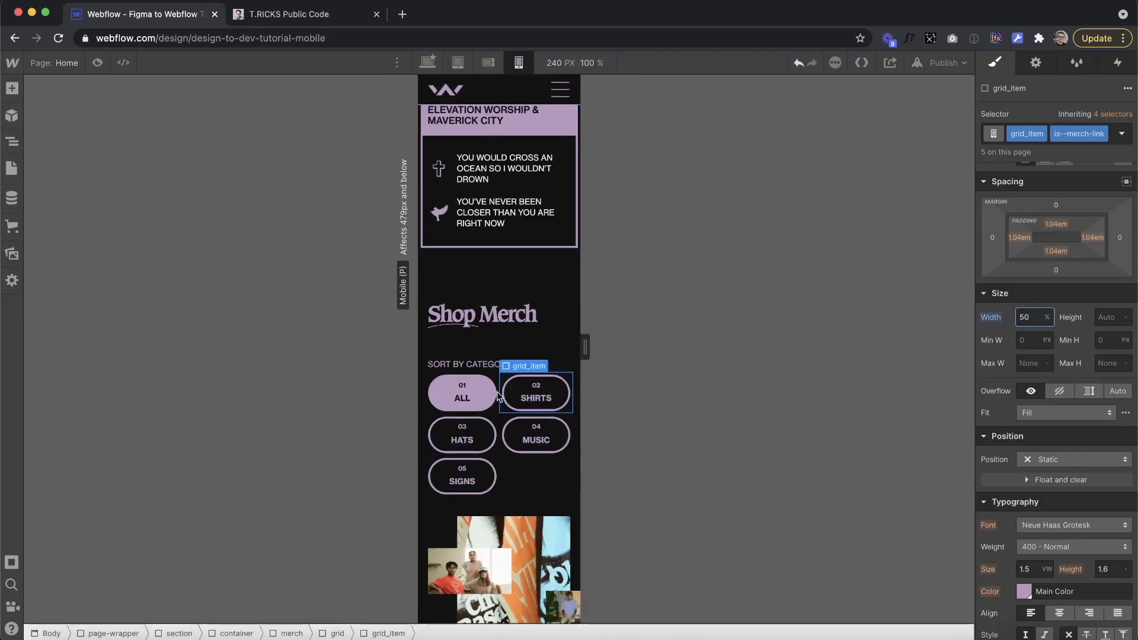
# Step: Lay out the merch_link category buttons horizontally with 2.5 em of padding on both sides
pyautogui.click(566, 401)
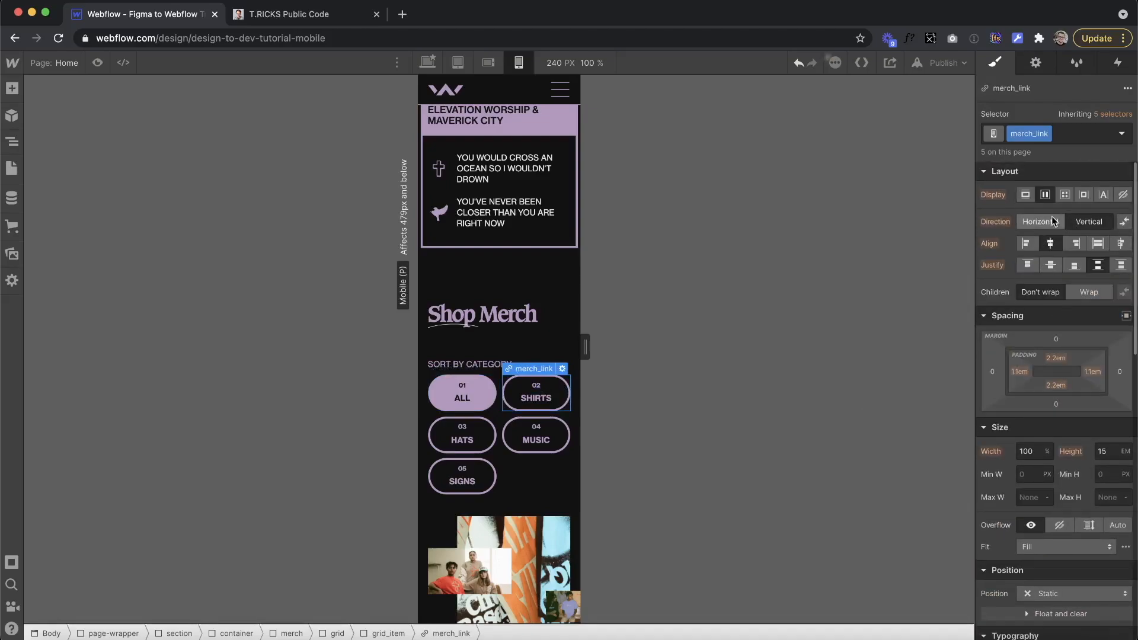
pyautogui.click(1056, 222)
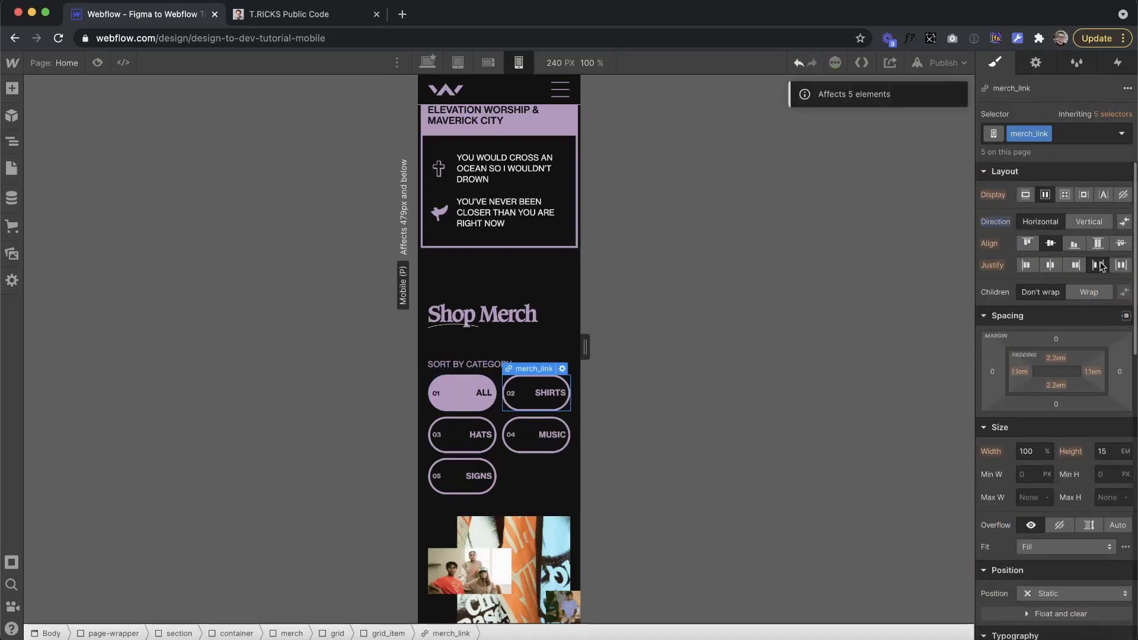
pyautogui.moveTo(1019, 372); pyautogui.dragTo(1031, 377)
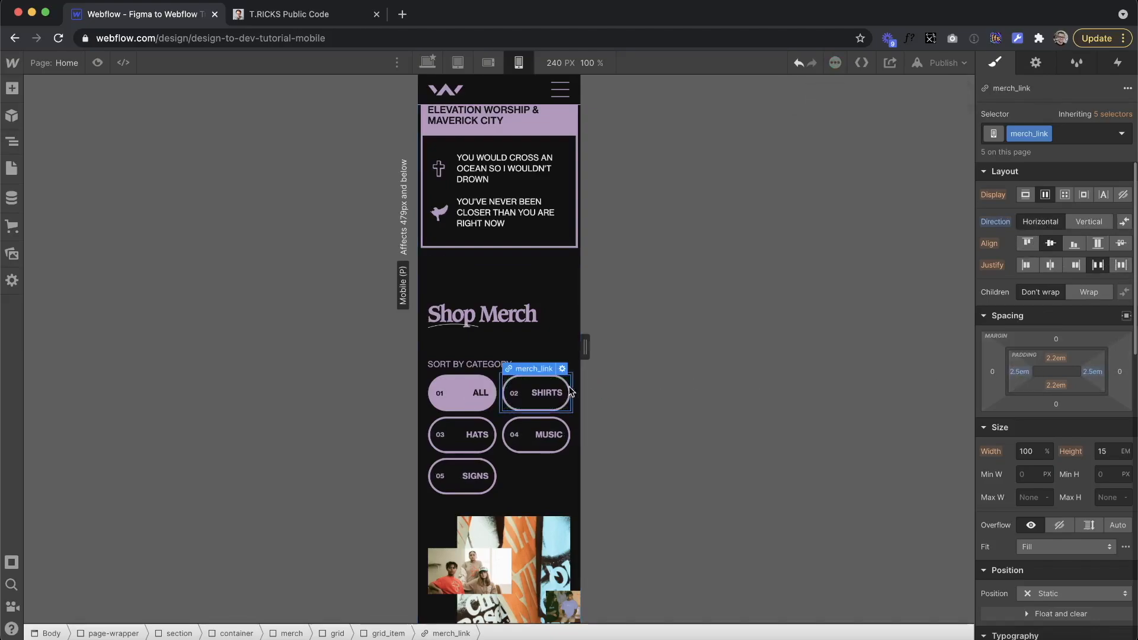
# Step: Set the font size of all H5 headings, used for the category numbers, to 5 em
pyautogui.click(514, 393)
pyautogui.click(1044, 133)
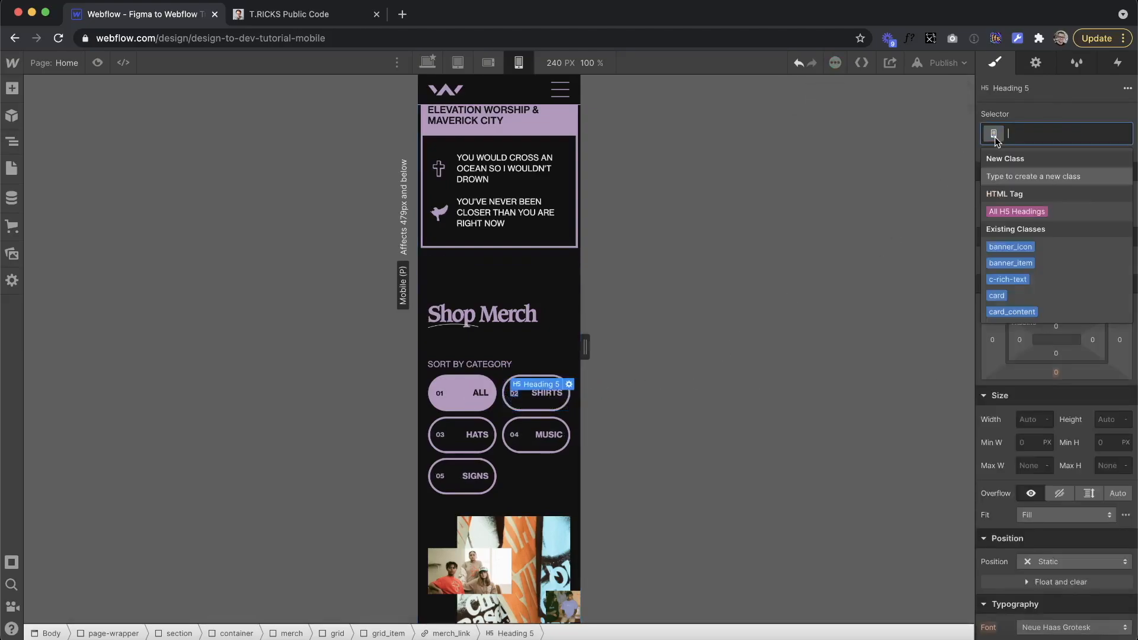
pyautogui.click(1015, 209)
pyautogui.scroll(-5, 1011, 491)
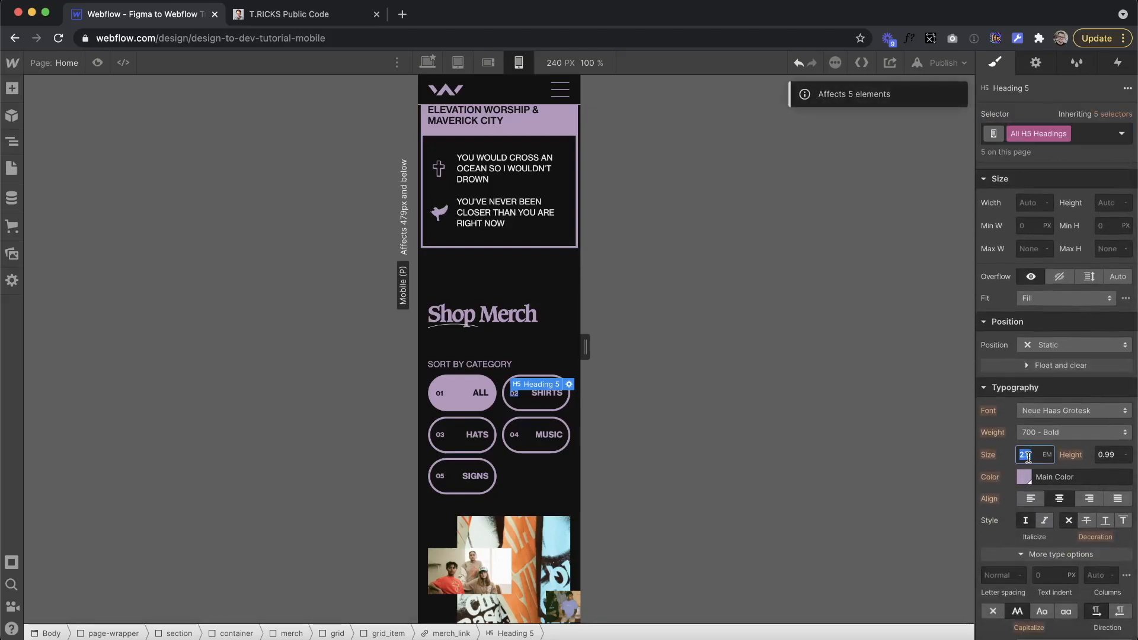
pyautogui.write('4')
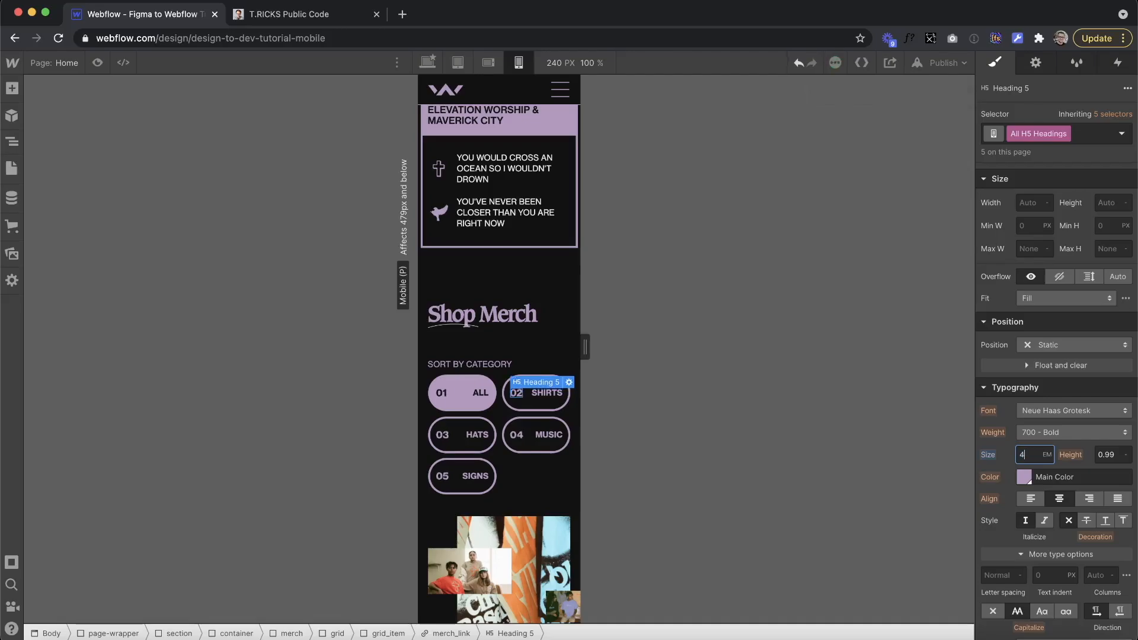
pyautogui.moveTo(584, 351)
pyautogui.mouseDown()
pyautogui.moveTo(719, 372)
pyautogui.moveTo(643, 348)
pyautogui.moveTo(580, 348)
pyautogui.mouseUp()
pyautogui.scroll(-8, 613, 437)
pyautogui.scroll(5, 543, 347)
pyautogui.scroll(-4, 543, 347)
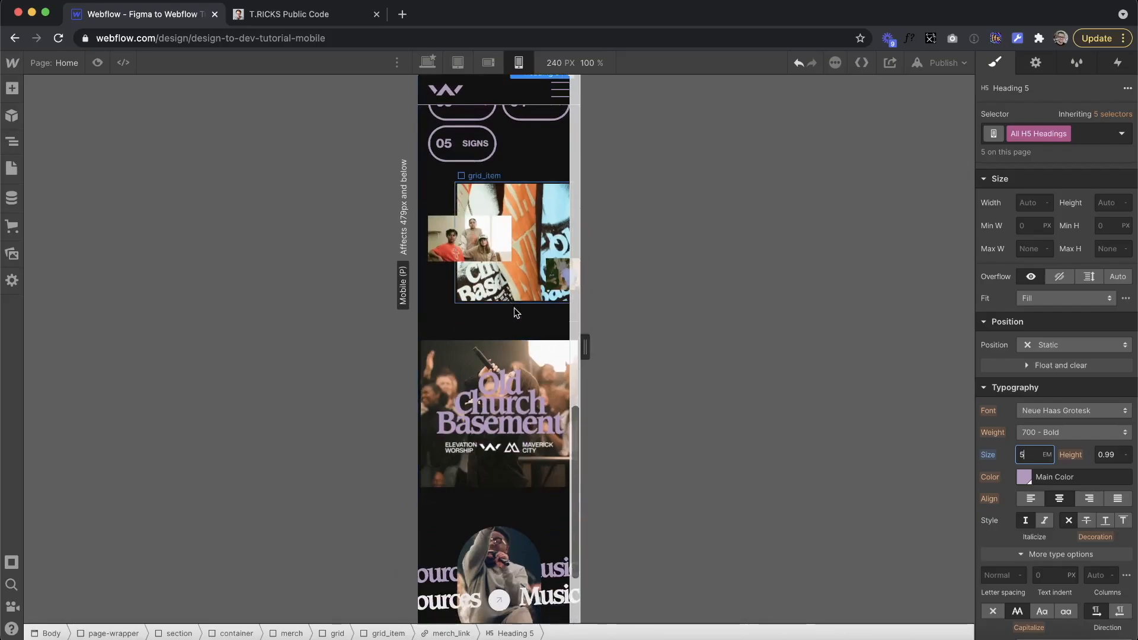
# Step: Set the height of the merch_img3 image to 16 em
pyautogui.click(560, 284)
pyautogui.click(1104, 354)
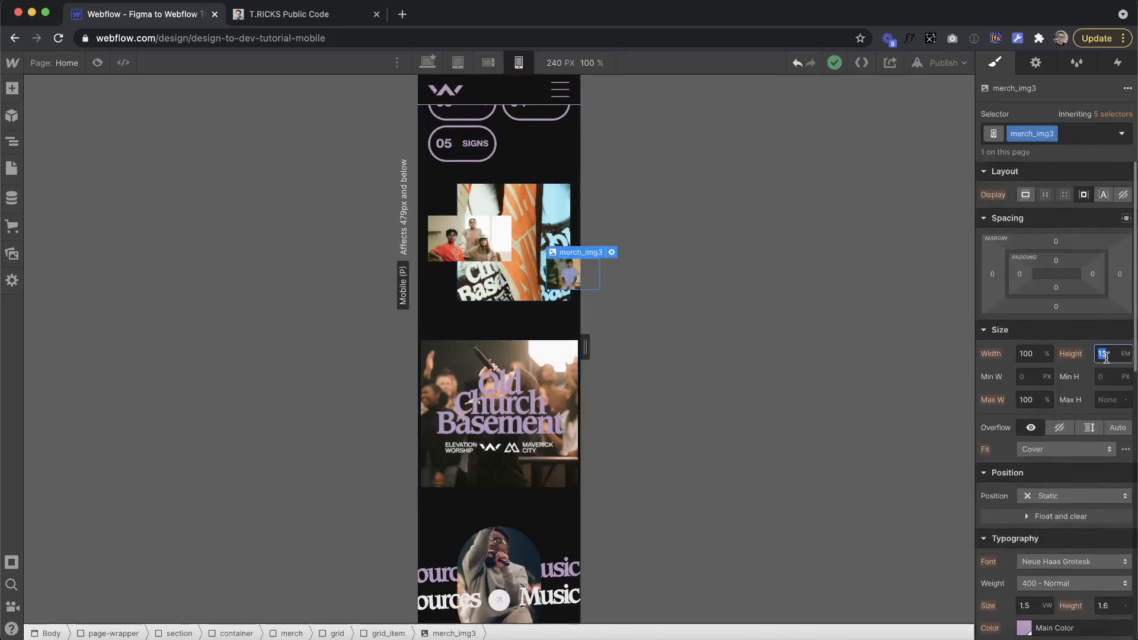
pyautogui.write('16')
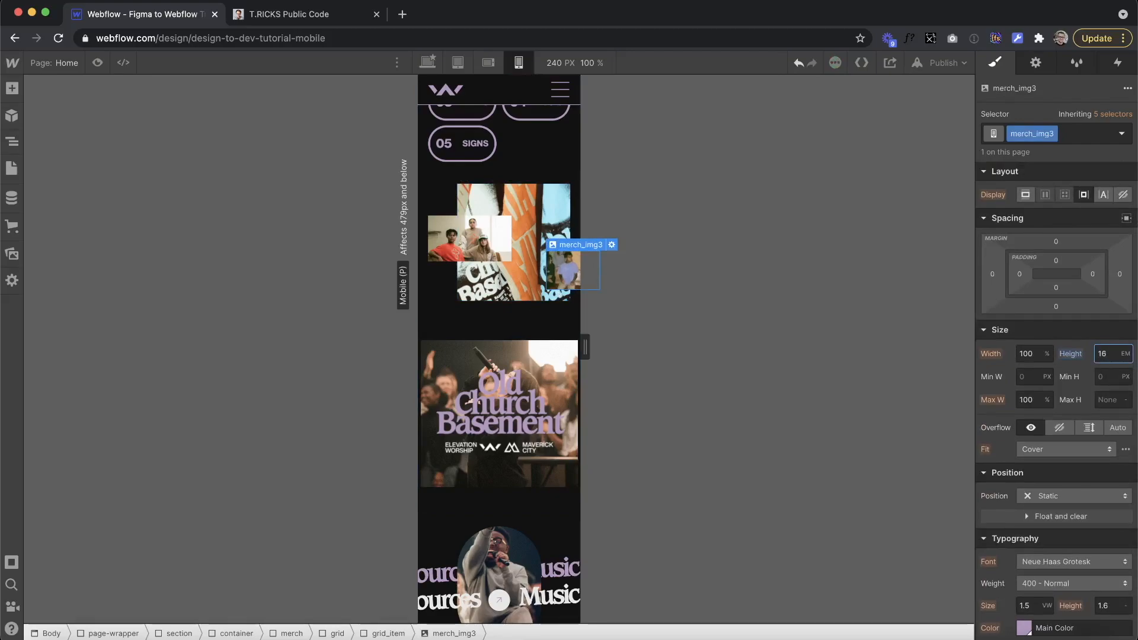
# Step: Increase the top and bottom padding of the Old Church Basement card to 27.43 em
pyautogui.click(452, 435)
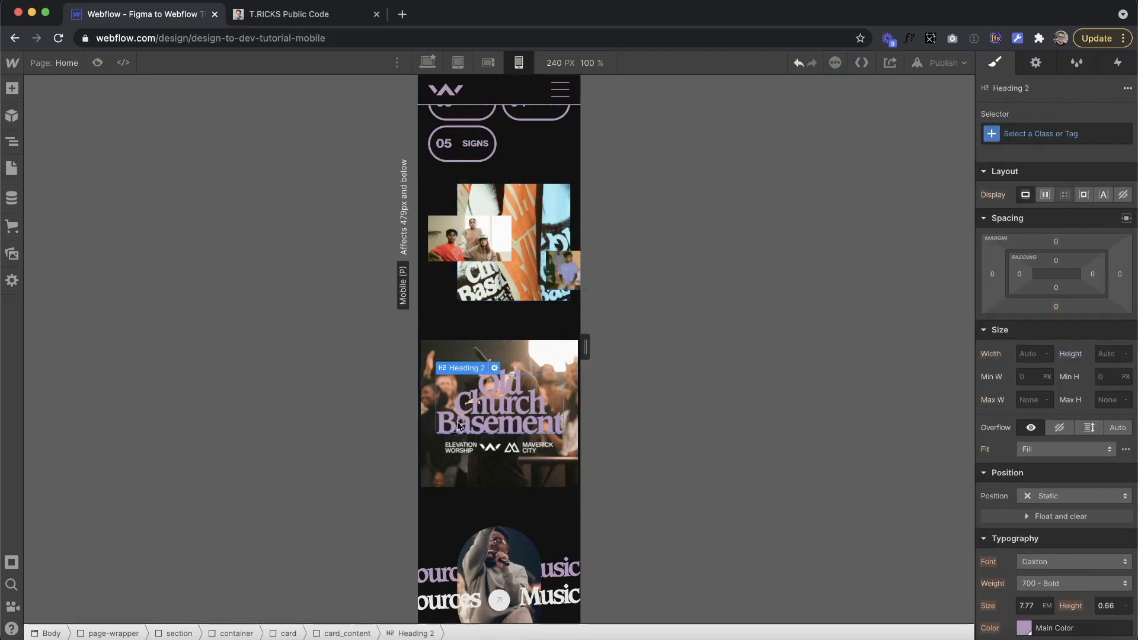
pyautogui.click(502, 356)
pyautogui.moveTo(1058, 263); pyautogui.dragTo(1034, 351)
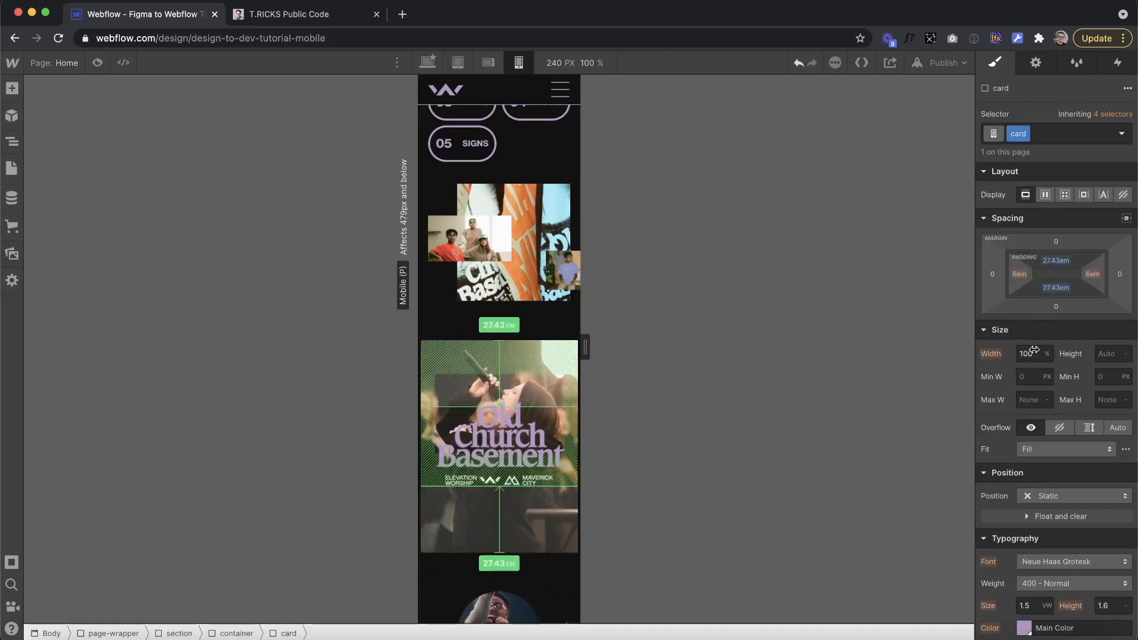
# Step: Check the card and the sections down to the footer at a 479 px canvas width, and return to 240 px
pyautogui.scroll(-3, 563, 335)
pyautogui.moveTo(585, 347); pyautogui.dragTo(688, 362)
pyautogui.scroll(-10, 600, 390)
pyautogui.scroll(4, 600, 390)
pyautogui.scroll(-8, 599, 390)
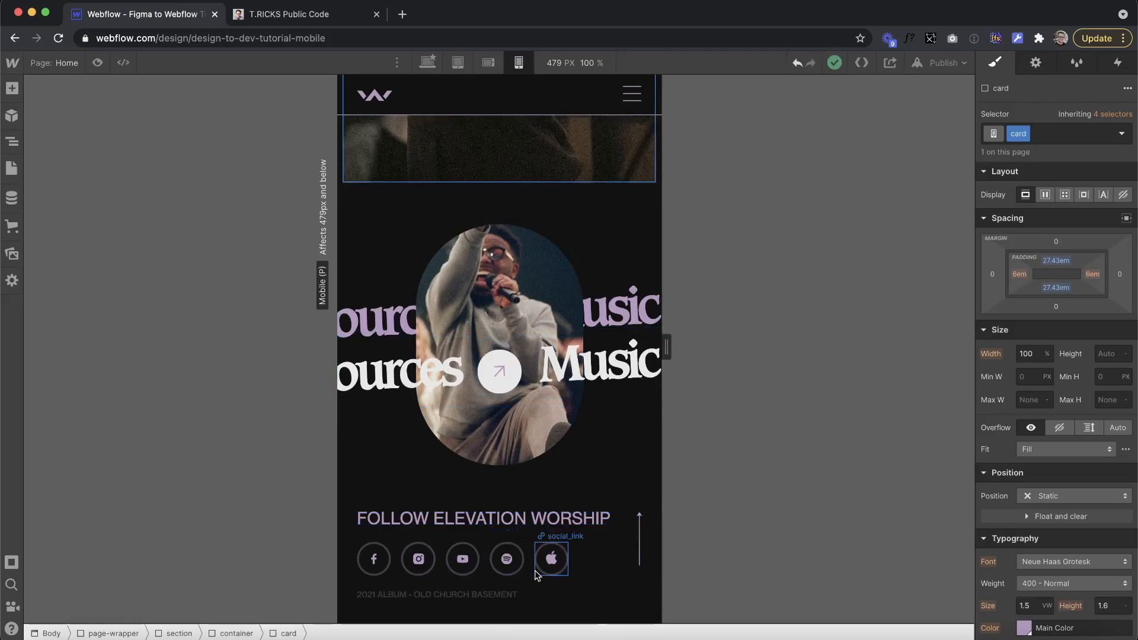
pyautogui.moveTo(667, 347); pyautogui.dragTo(517, 354)
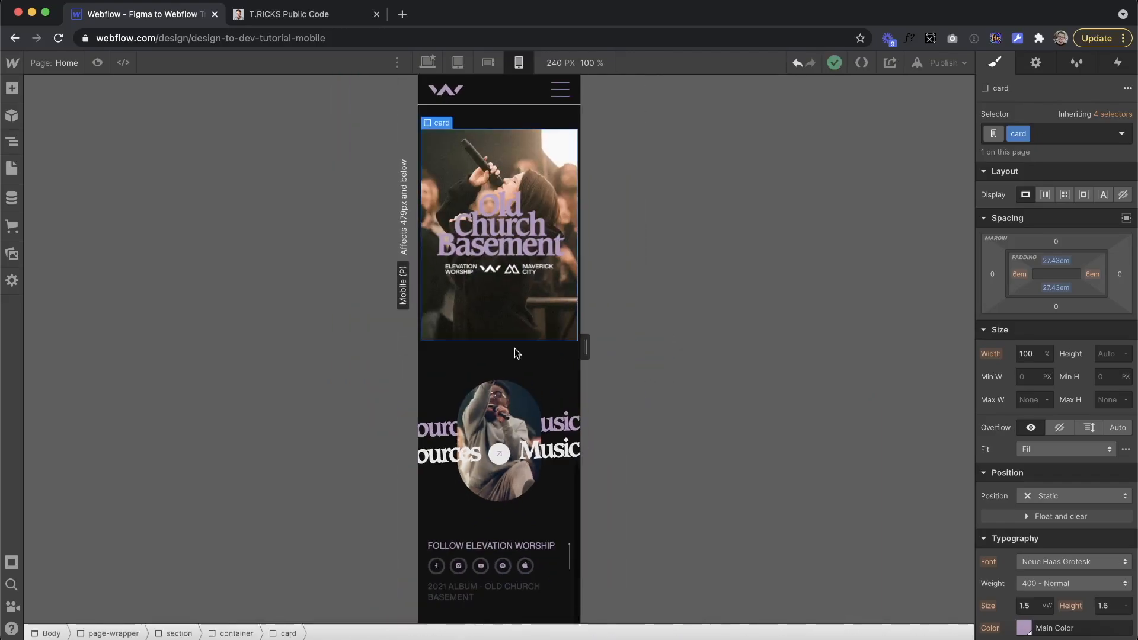
# Step: Set the width of the is--social grid items in the footer to 30%
pyautogui.click(520, 570)
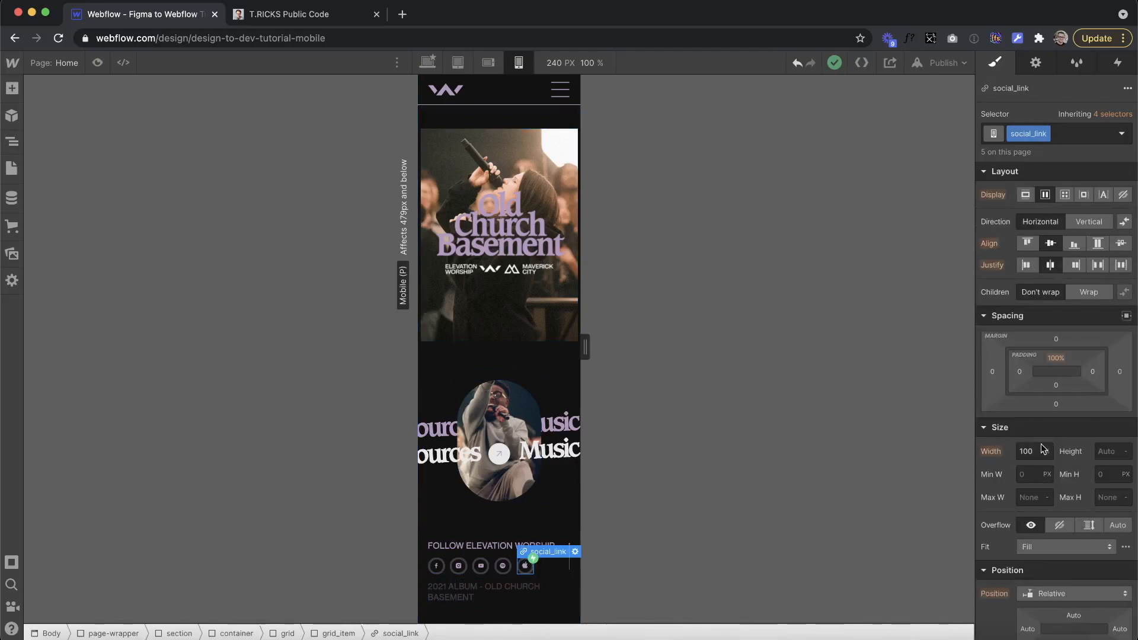
pyautogui.press('Up')
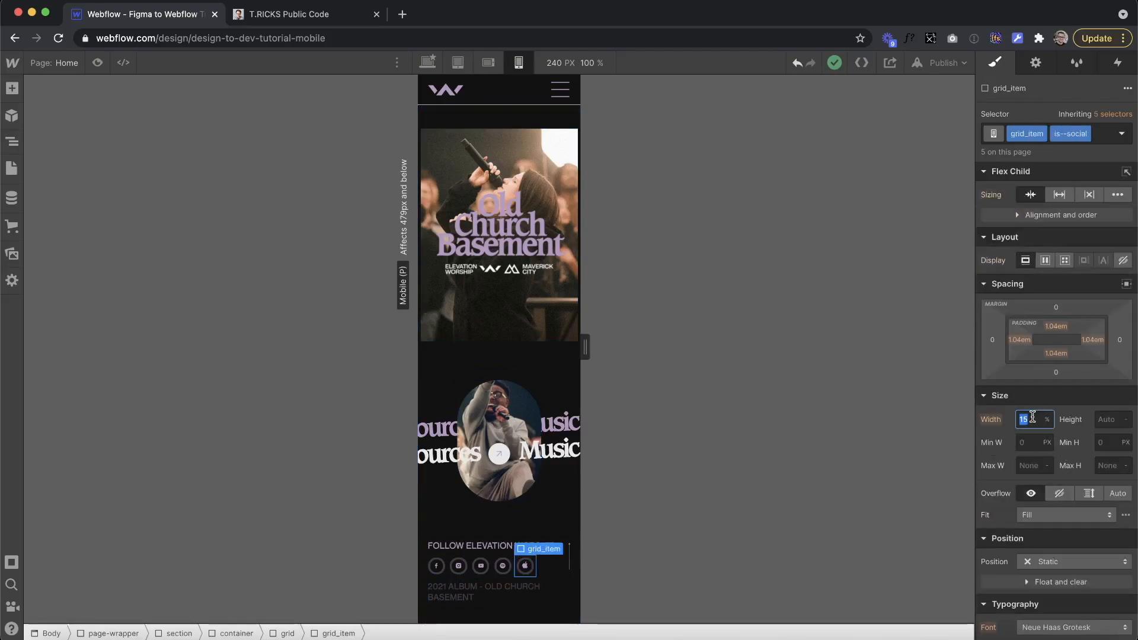
pyautogui.write('20%')
pyautogui.press('Return')
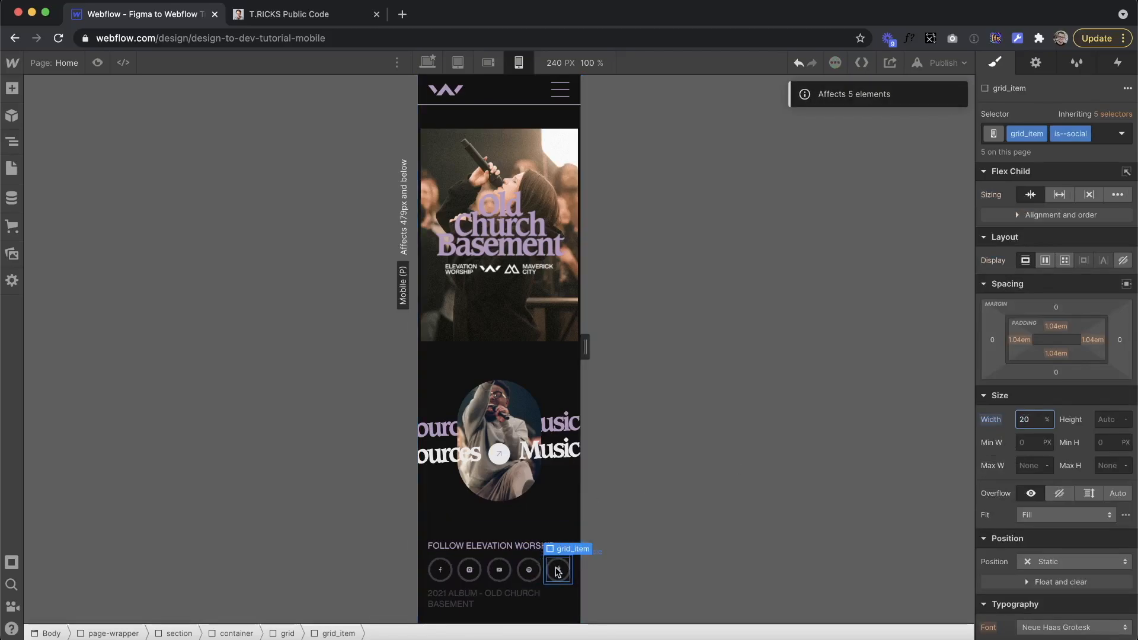
pyautogui.write('30')
pyautogui.scroll(-1, 472, 487)
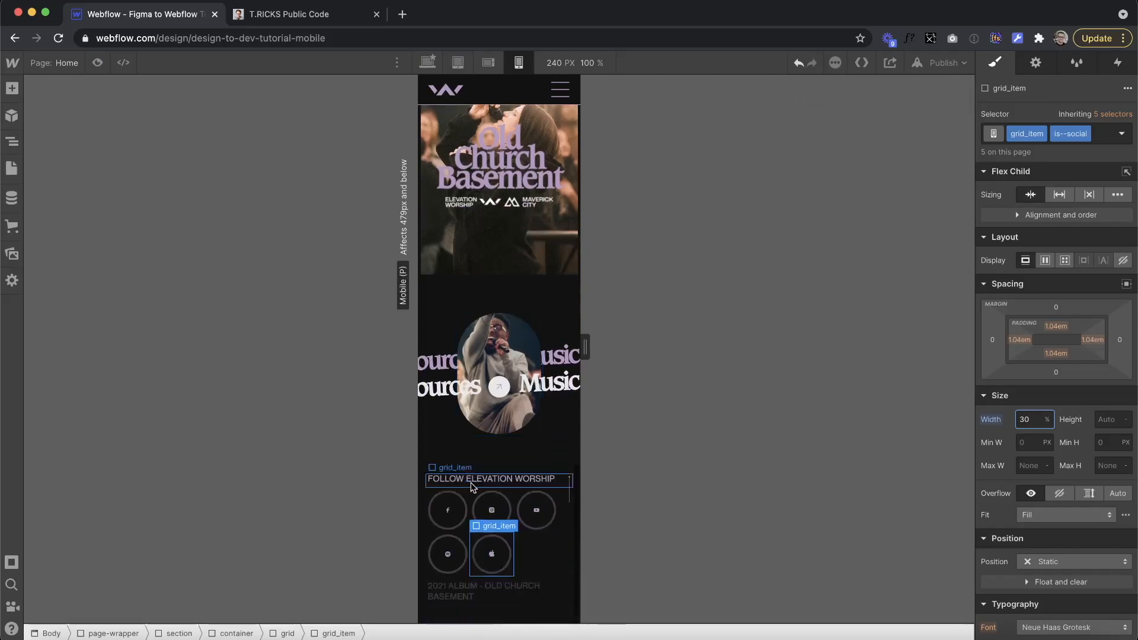
# Step: Try a font size of 12 px on the social_circle elements in the footer, checking the icons at a narrower canvas width
pyautogui.moveTo(586, 351); pyautogui.dragTo(708, 368)
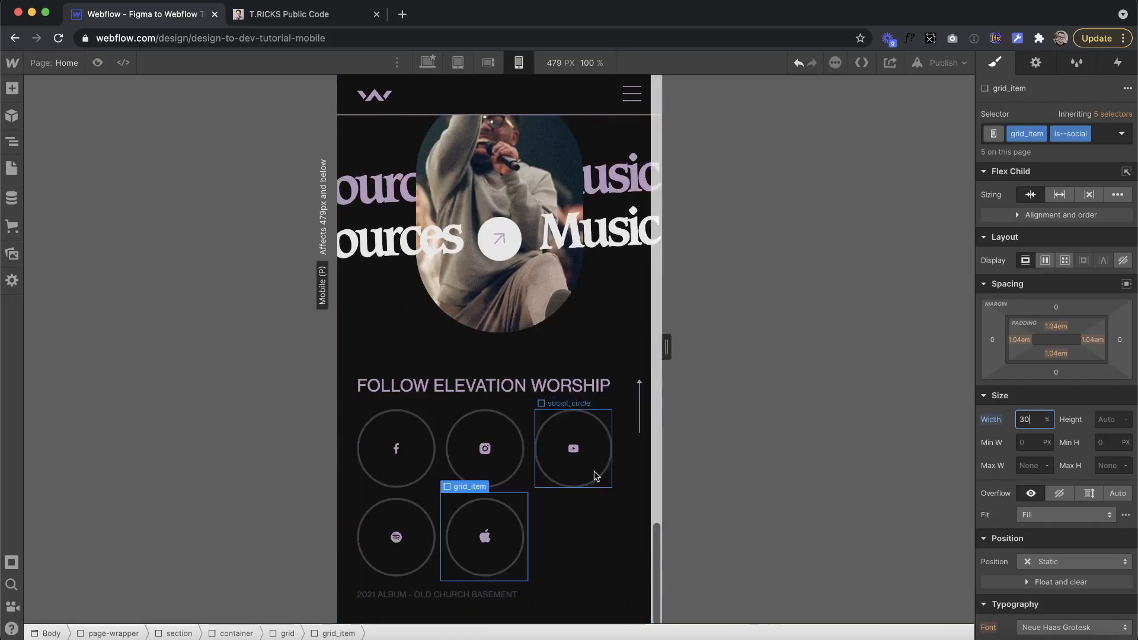
pyautogui.click(483, 540)
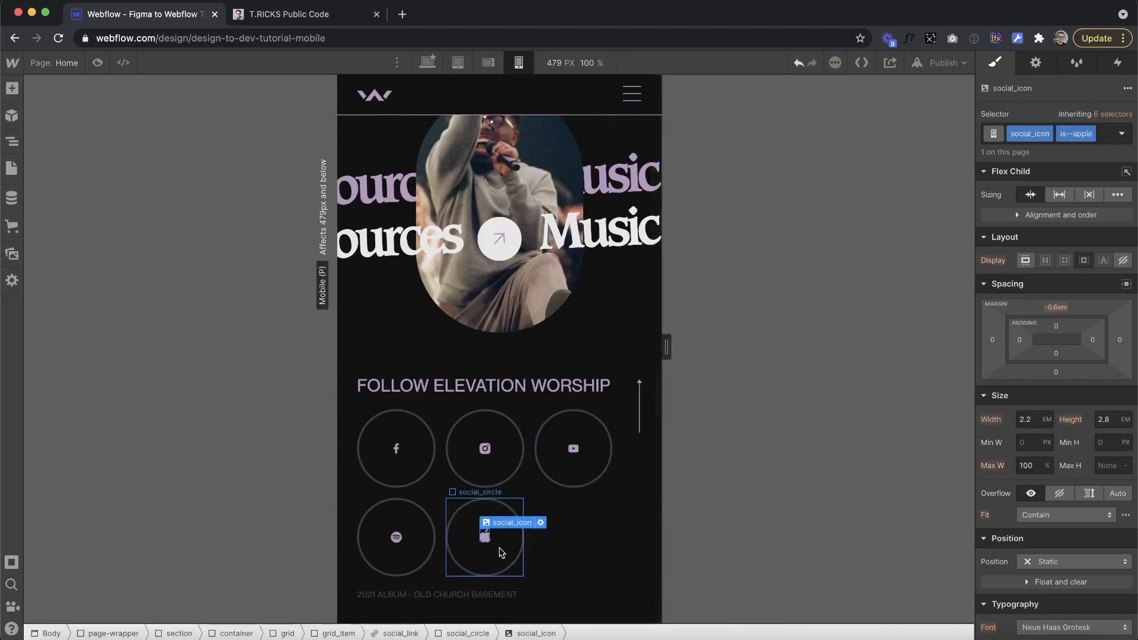
pyautogui.click(501, 553)
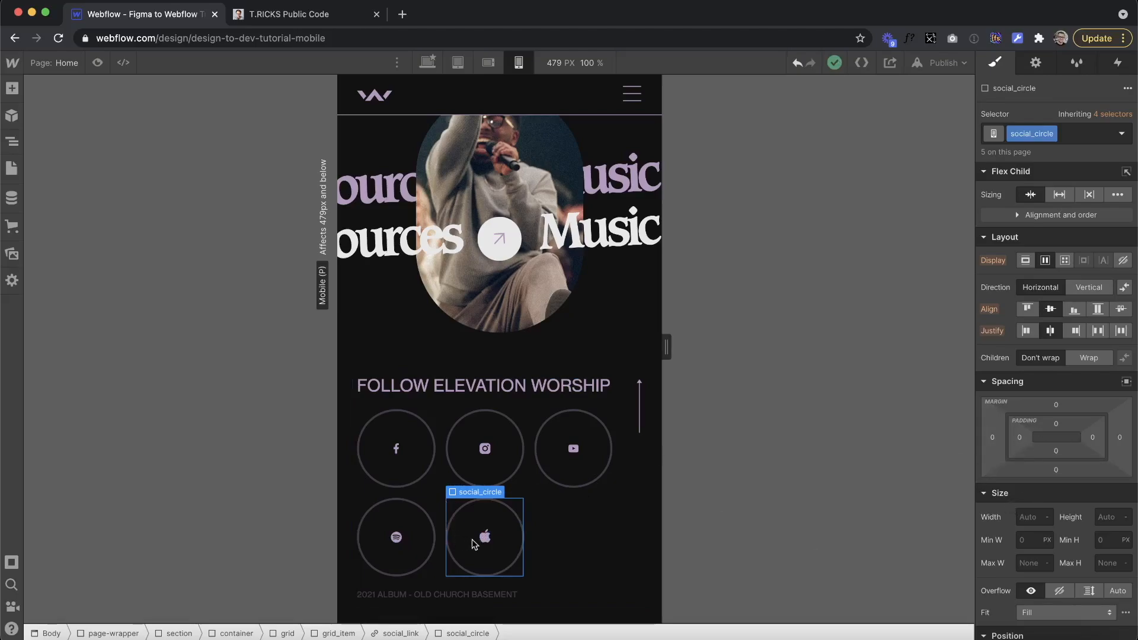
pyautogui.click(483, 540)
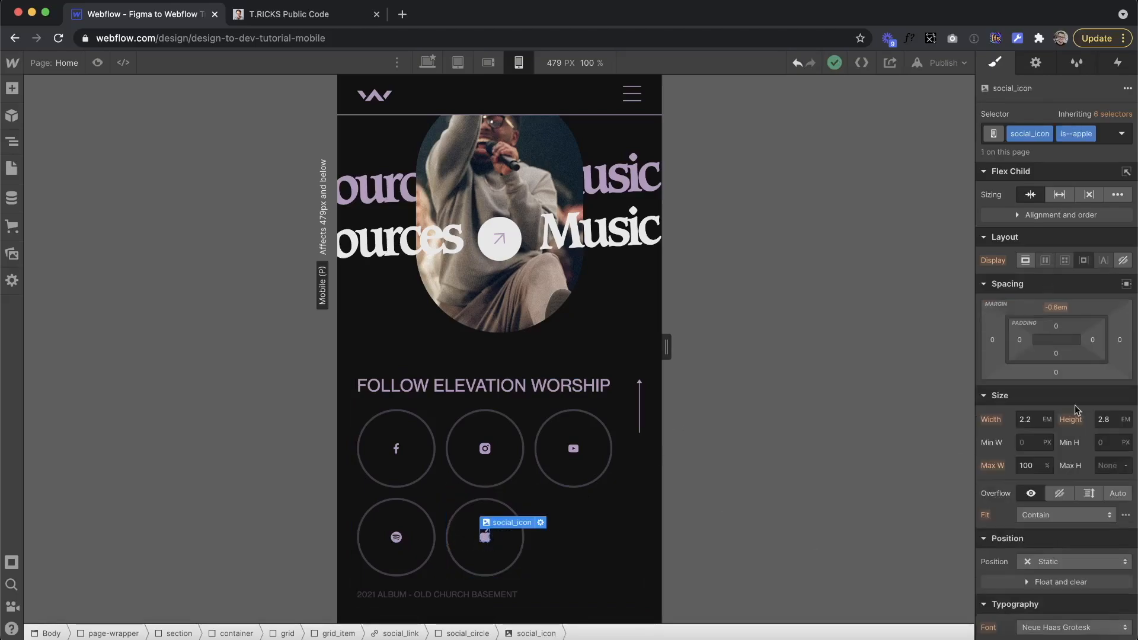
pyautogui.click(473, 497)
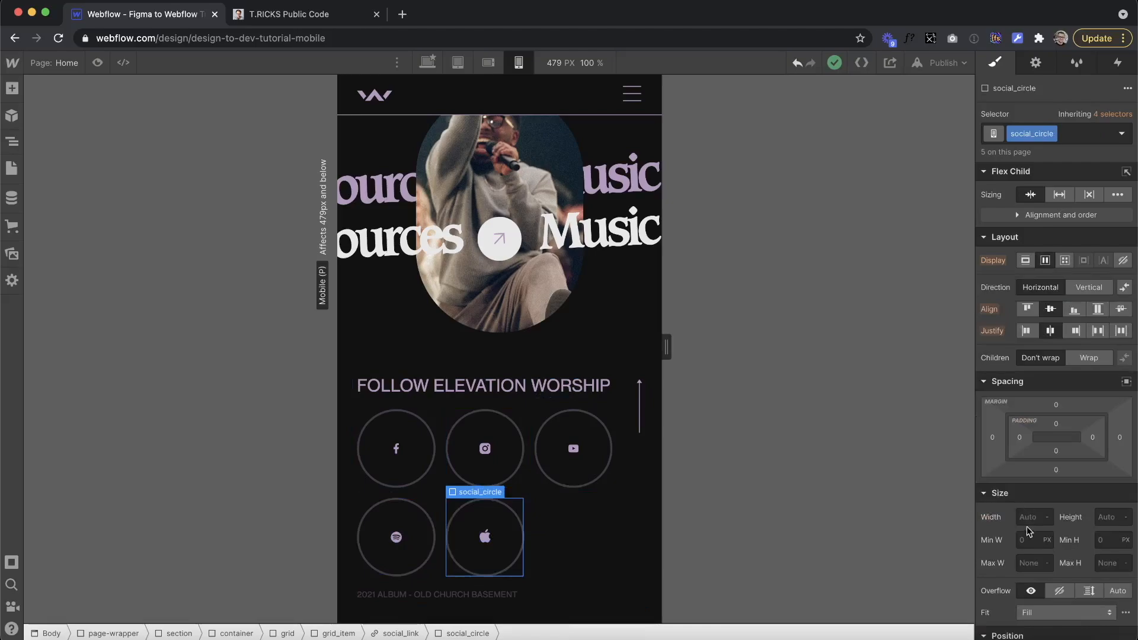
pyautogui.scroll(-5, 1038, 543)
pyautogui.scroll(-1, 1038, 543)
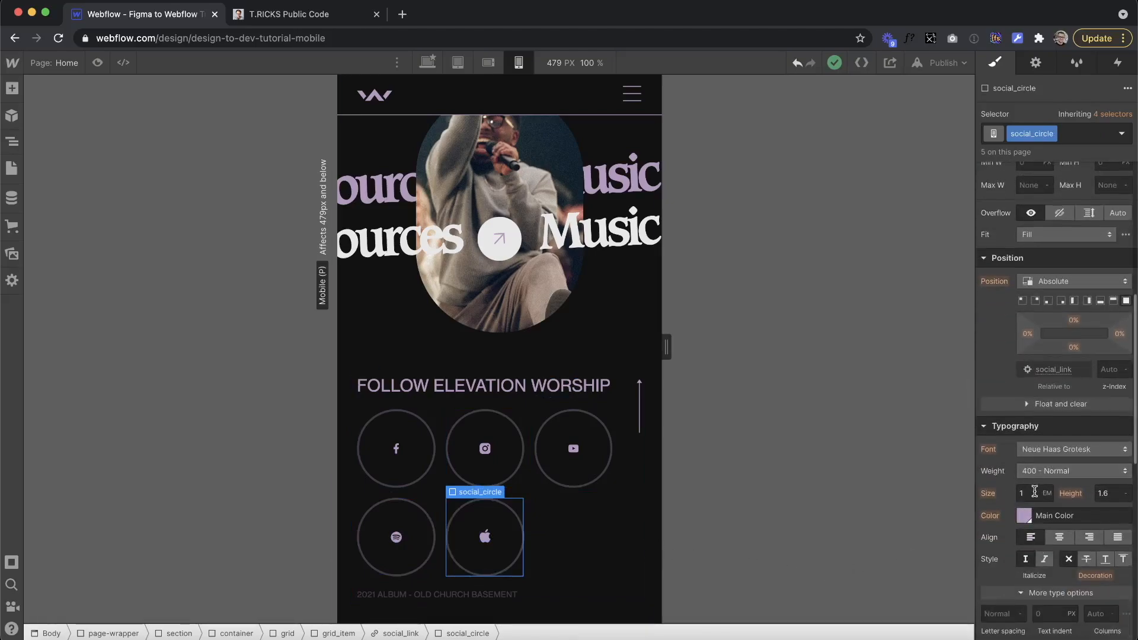
pyautogui.write('12px')
pyautogui.press('Return')
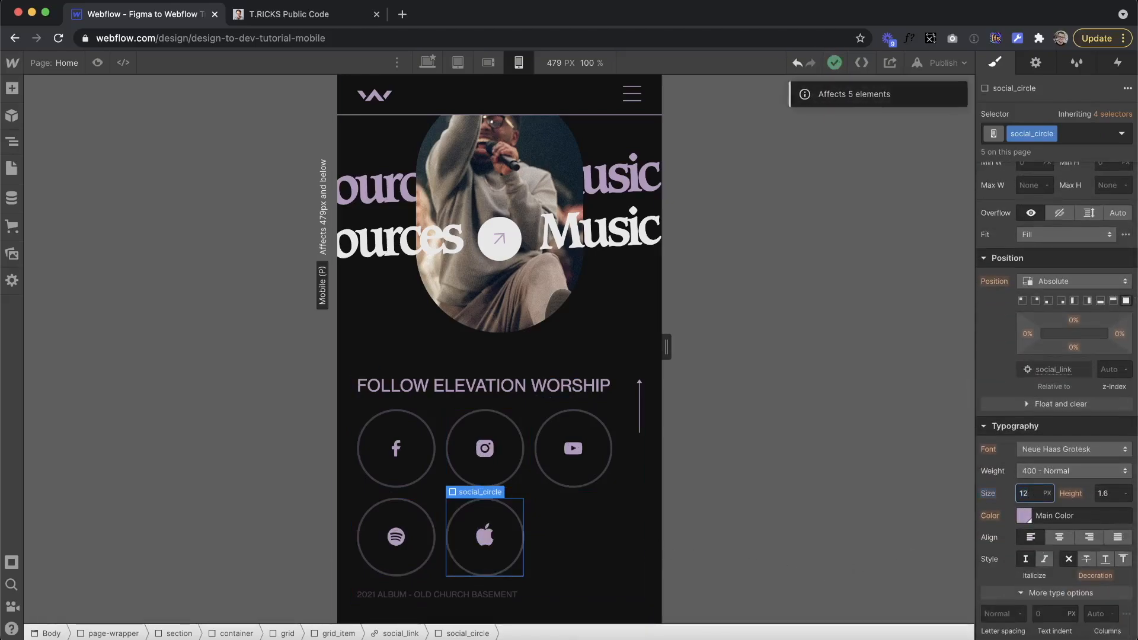
pyautogui.moveTo(687, 346); pyautogui.dragTo(651, 347)
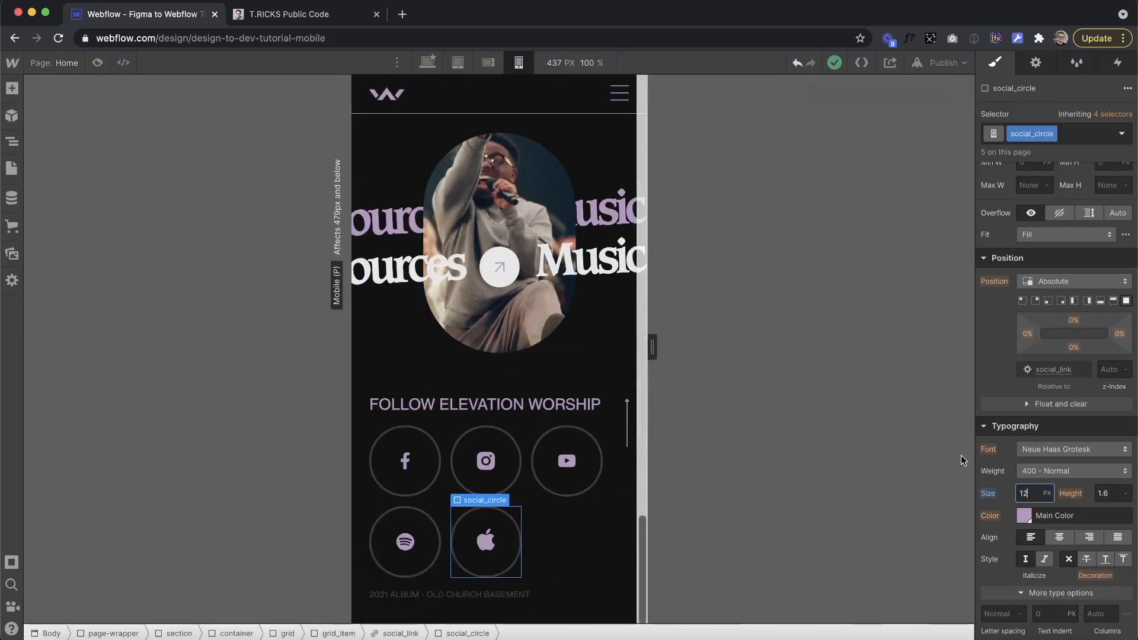
# Step: Reset the font size of the social_circle elements and set it to 2 em, checking the icons at a 240 px canvas width
pyautogui.click(992, 494)
pyautogui.click(1008, 514)
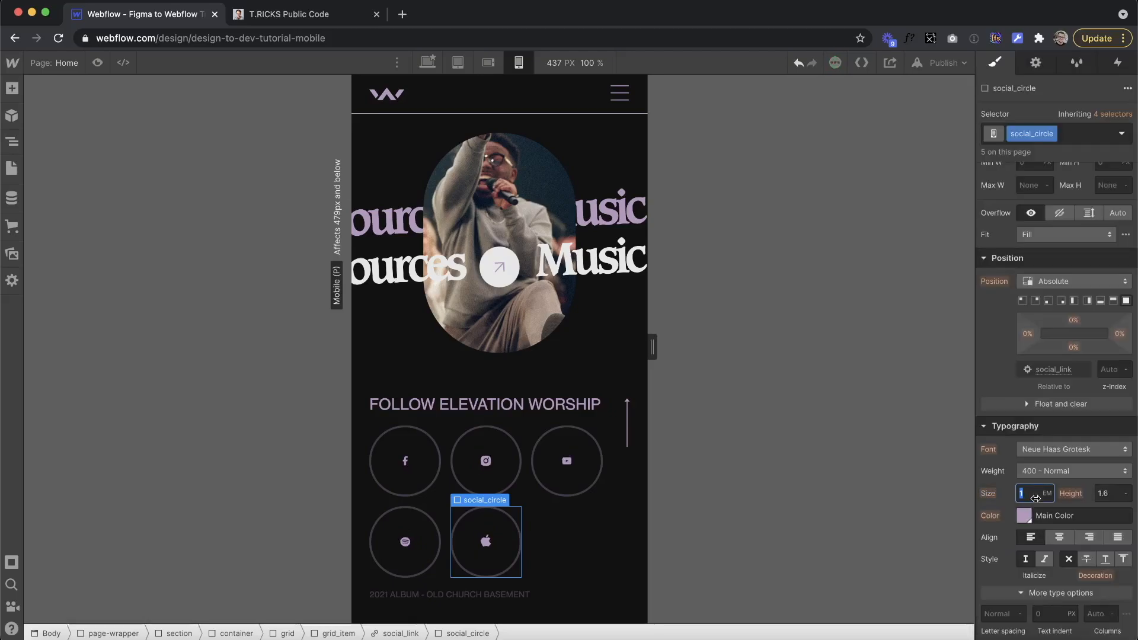
pyautogui.write('2')
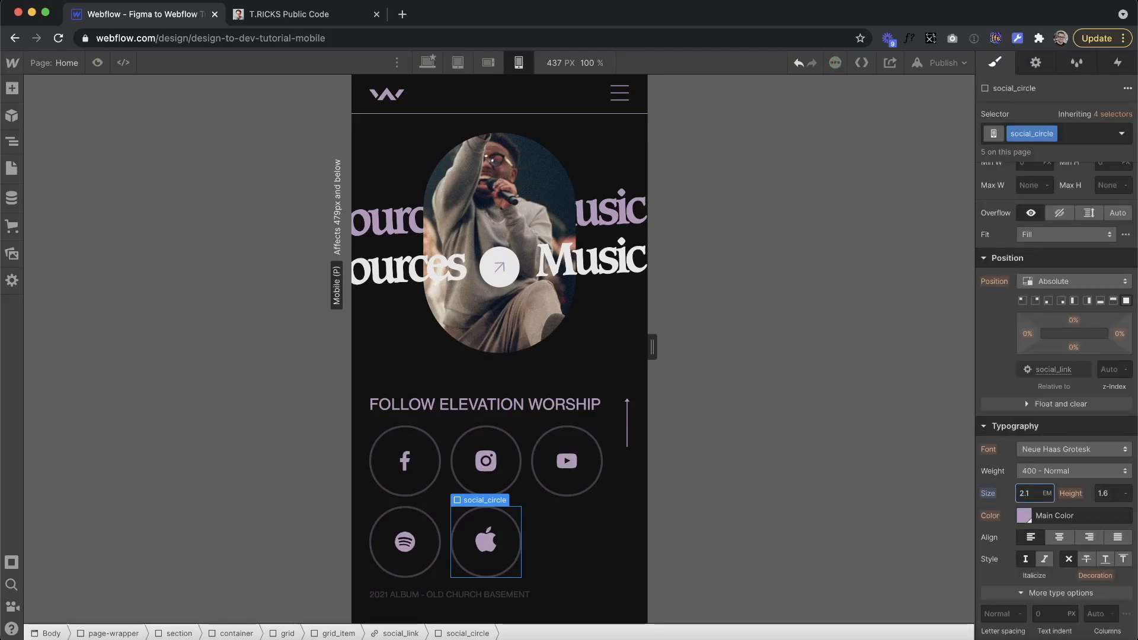
pyautogui.write('.1')
pyautogui.press('BackSpace')
pyautogui.press('BackSpace')
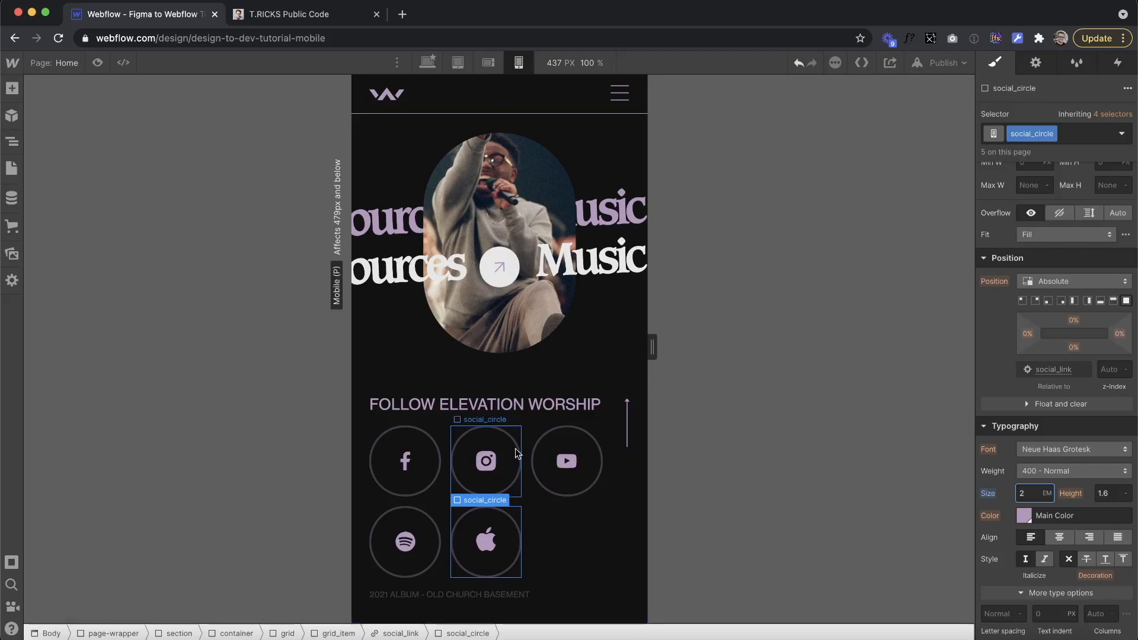
pyautogui.moveTo(653, 347); pyautogui.dragTo(523, 367)
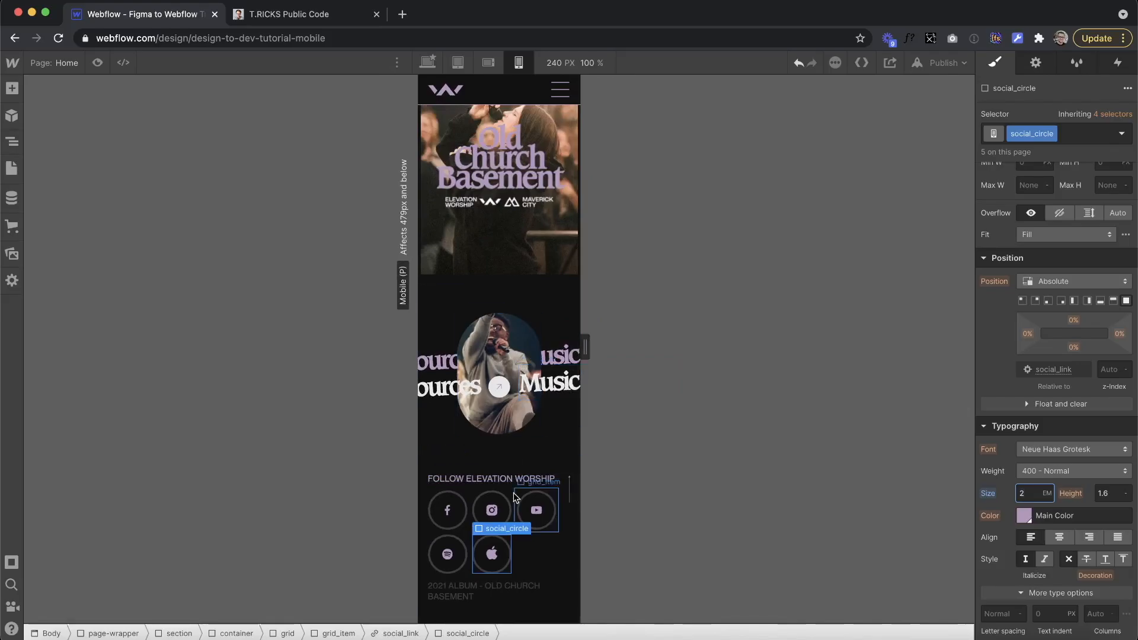
# Step: Increase the top padding of the is--footer-copyright grid item
pyautogui.click(514, 588)
pyautogui.press('Up')
pyautogui.scroll(1, 1065, 425)
pyautogui.scroll(6, 1065, 424)
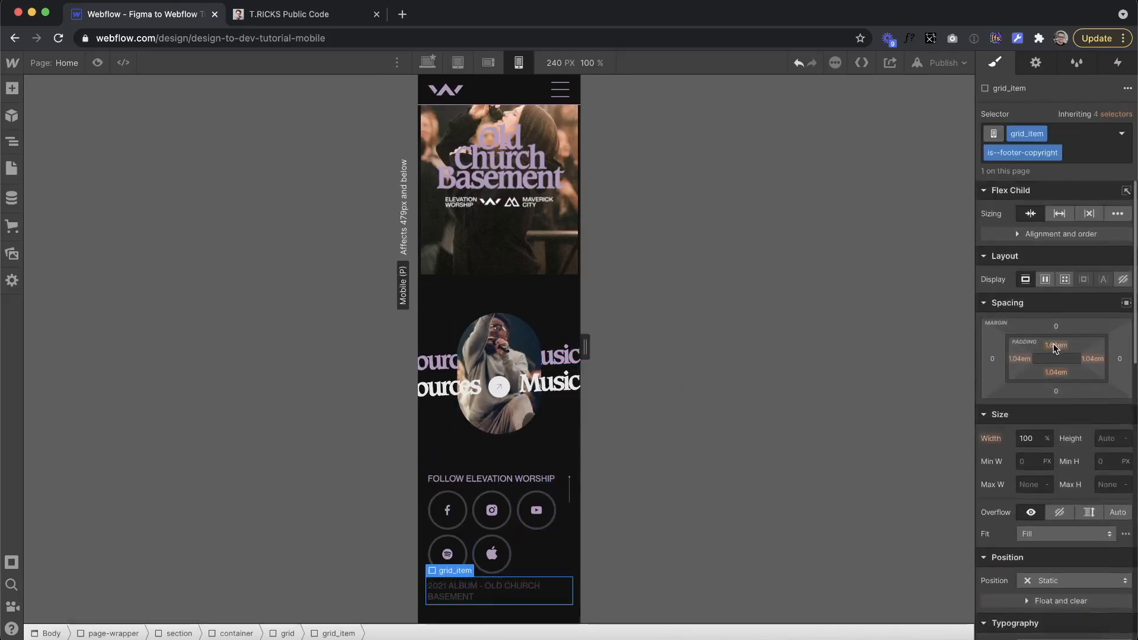
pyautogui.click(1056, 346)
pyautogui.press('Return')
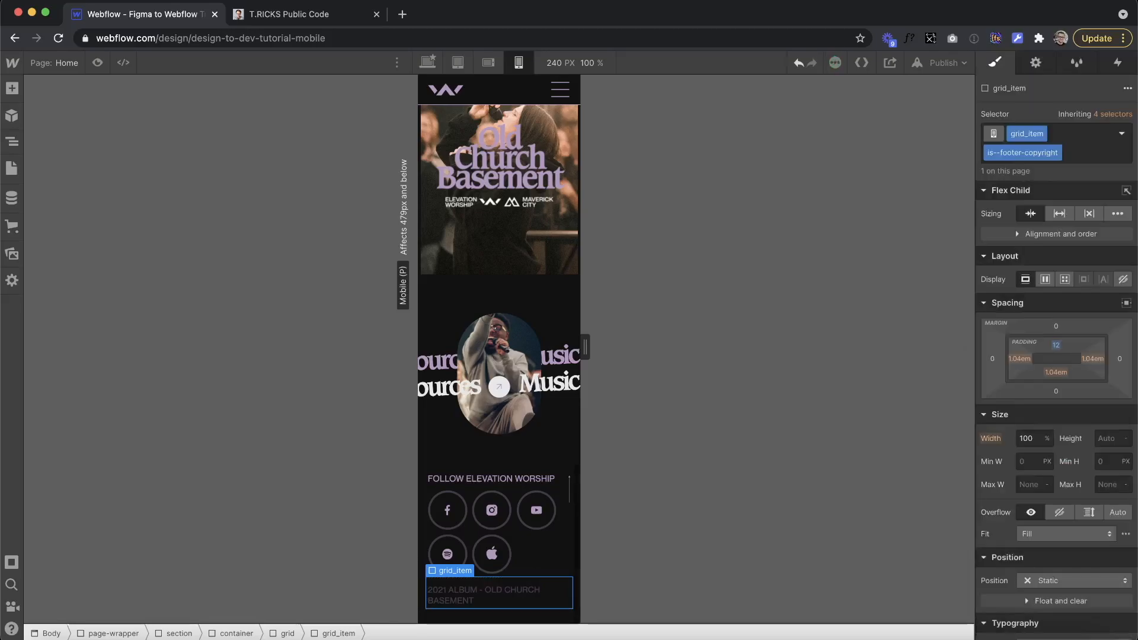
pyautogui.moveTo(1053, 347); pyautogui.dragTo(1053, 343)
# Step: Set the font size of All H4 Headings to 8 em, starting from the FOLLOW ELEVATION WORSHIP heading in the footer
pyautogui.click(497, 482)
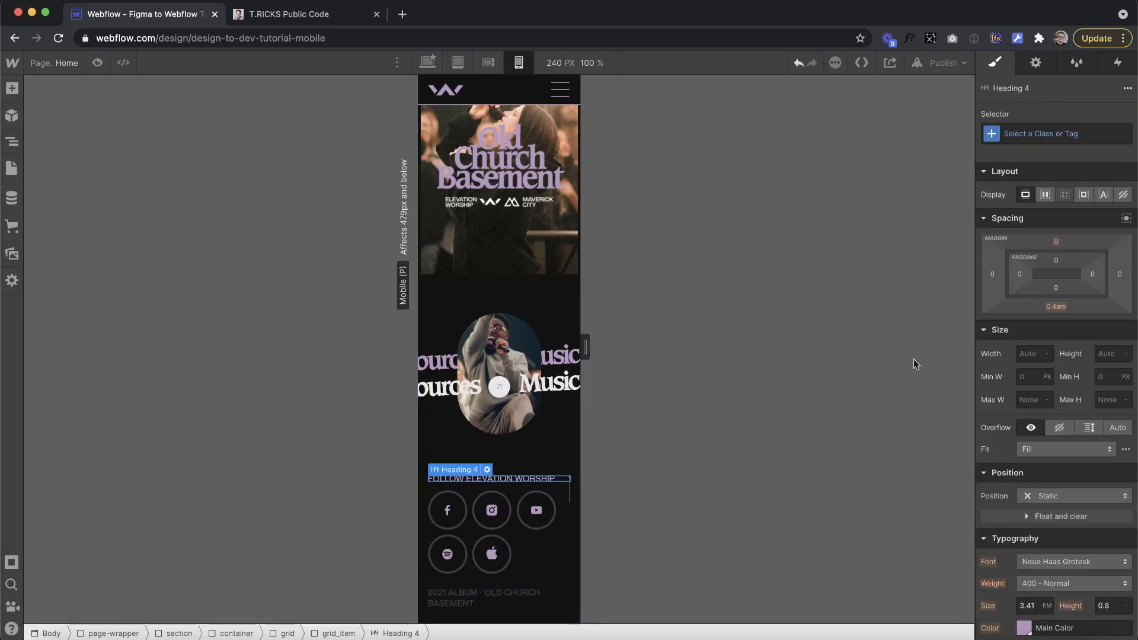
pyautogui.scroll(15, 504, 367)
pyautogui.scroll(-3, 507, 380)
pyautogui.scroll(-3, 507, 384)
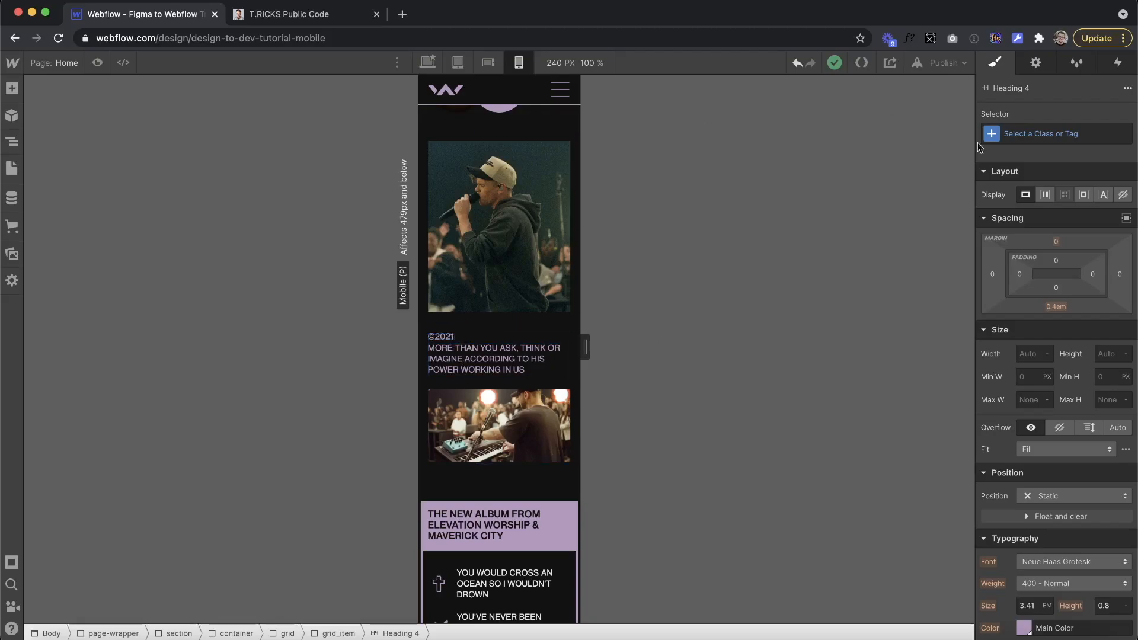
pyautogui.click(995, 135)
pyautogui.scroll(-3, 1056, 504)
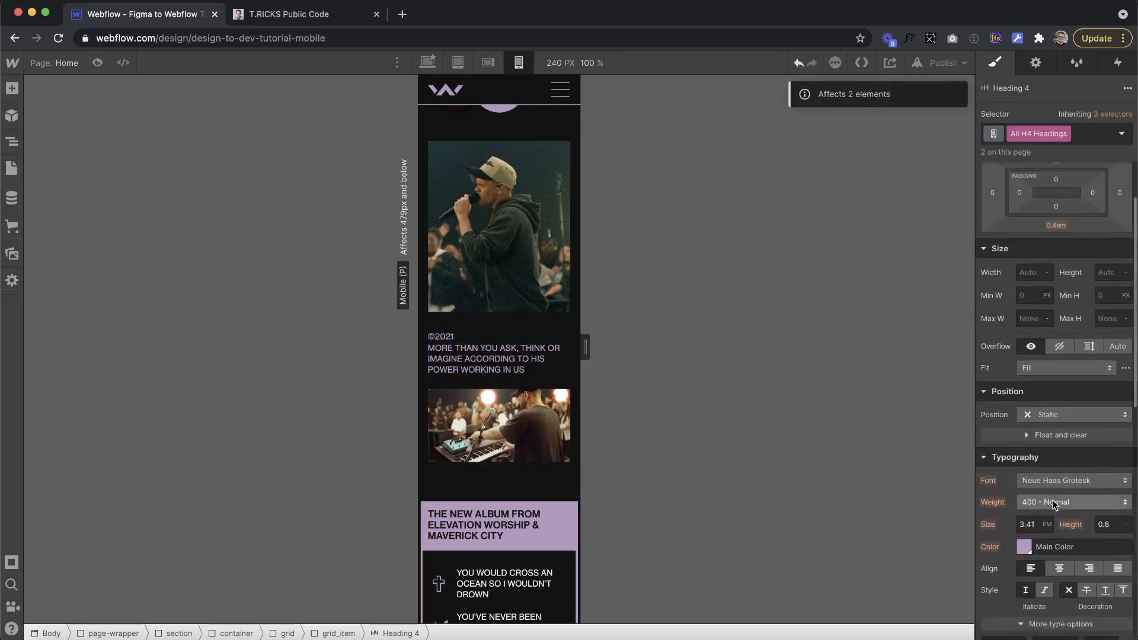
pyautogui.write('3.7')
pyautogui.press('Up')
pyautogui.press('Up')
pyautogui.press('Up')
pyautogui.press('Up')
pyautogui.press('Down')
pyautogui.press('Up')
pyautogui.scroll(-15, 450, 371)
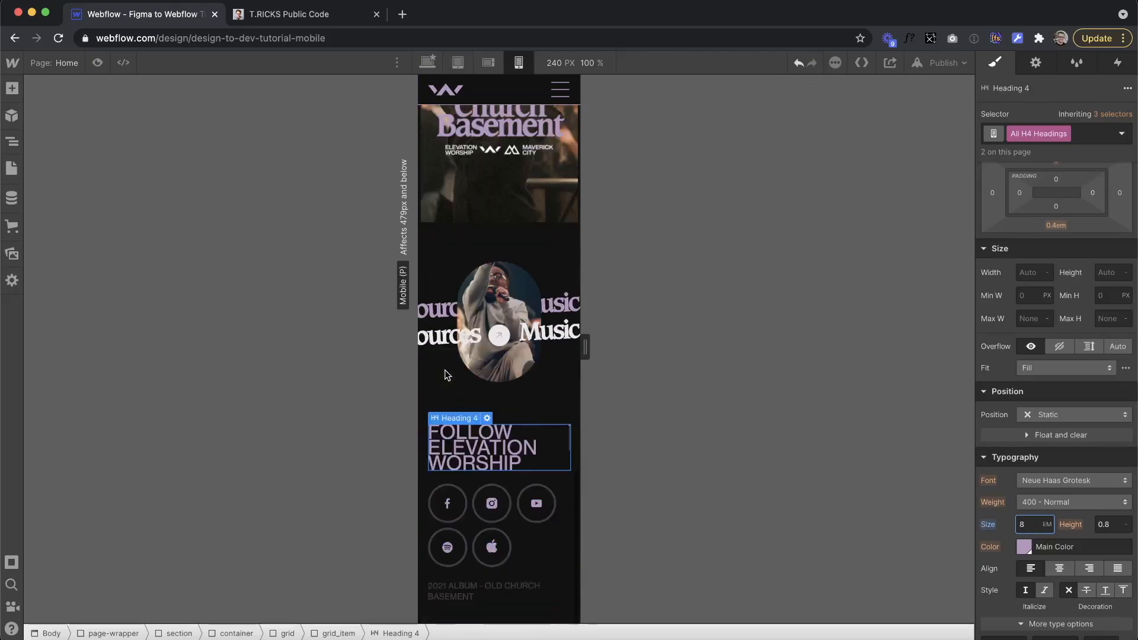
# Step: Set the width of the footer_top-img arrow in the footer to 2 em, comparing the 479 px and 240 px canvas widths
pyautogui.moveTo(585, 343); pyautogui.dragTo(667, 351)
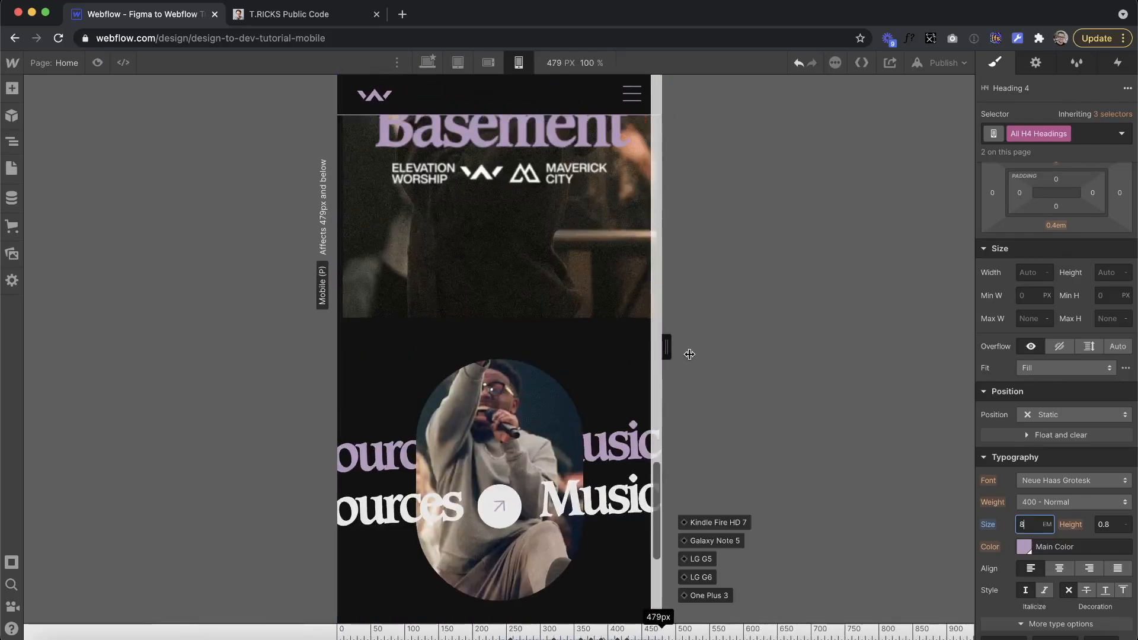
pyautogui.click(639, 323)
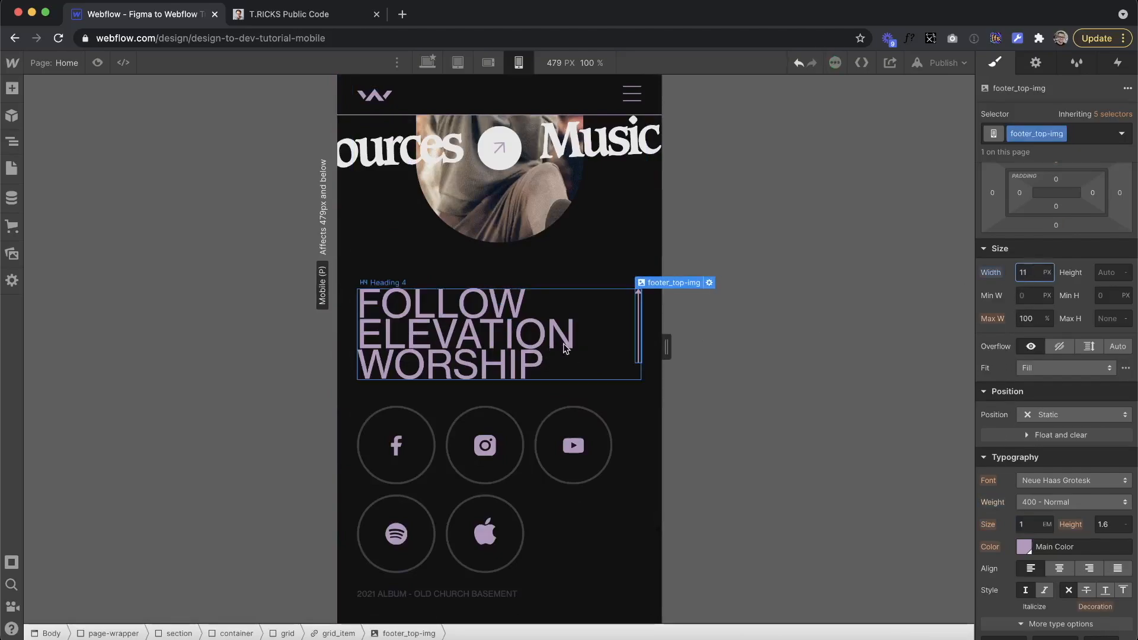
pyautogui.rightClick(666, 342)
pyautogui.click(593, 354)
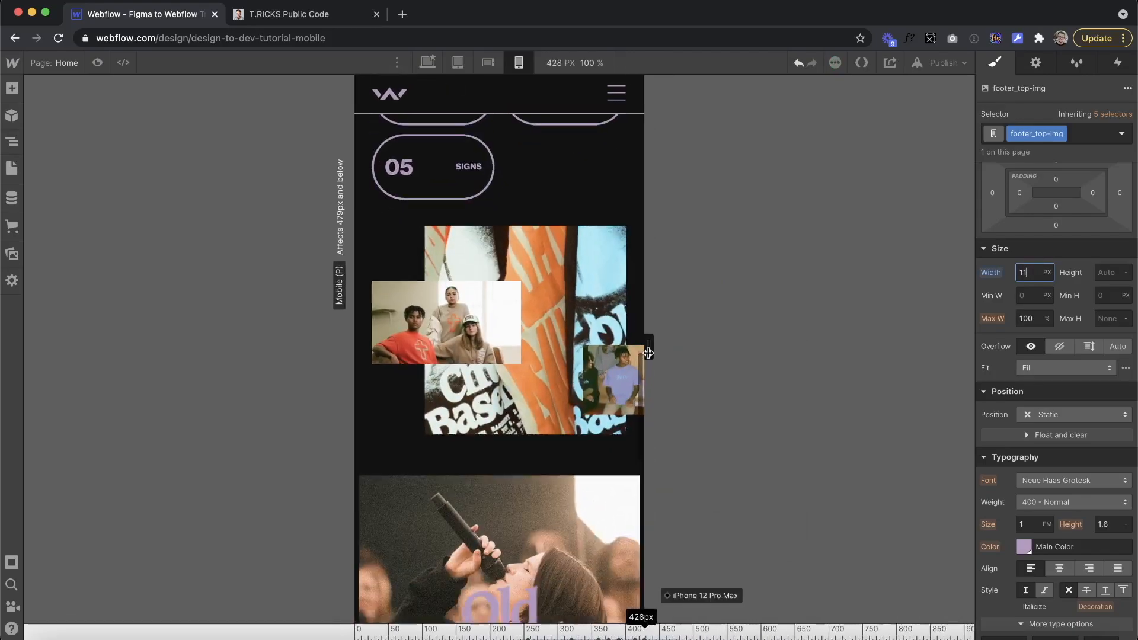
pyautogui.moveTo(647, 351); pyautogui.dragTo(492, 366)
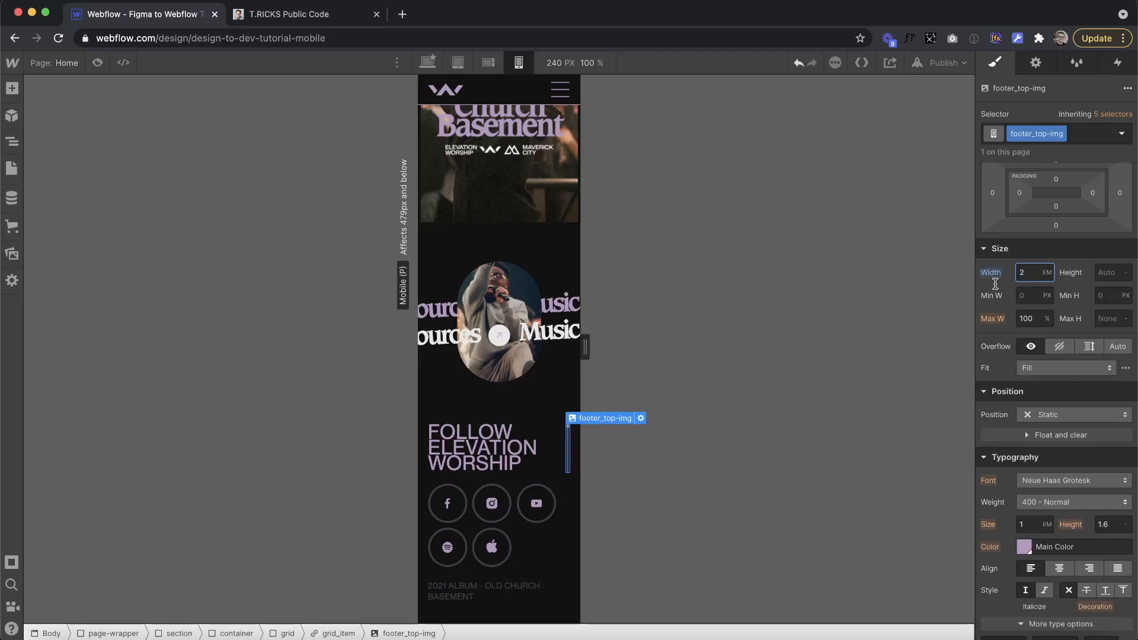
pyautogui.moveTo(584, 340); pyautogui.dragTo(747, 345)
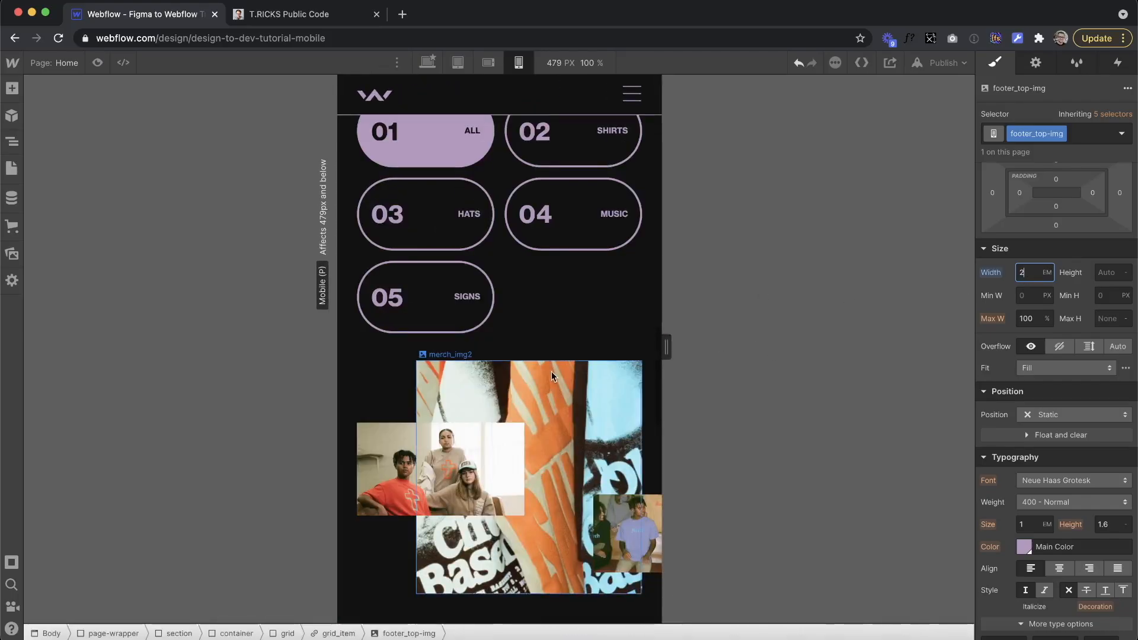
# Step: Check the footer heading and the upper sections of the page at 240 px and 479 px canvas widths
pyautogui.click(564, 366)
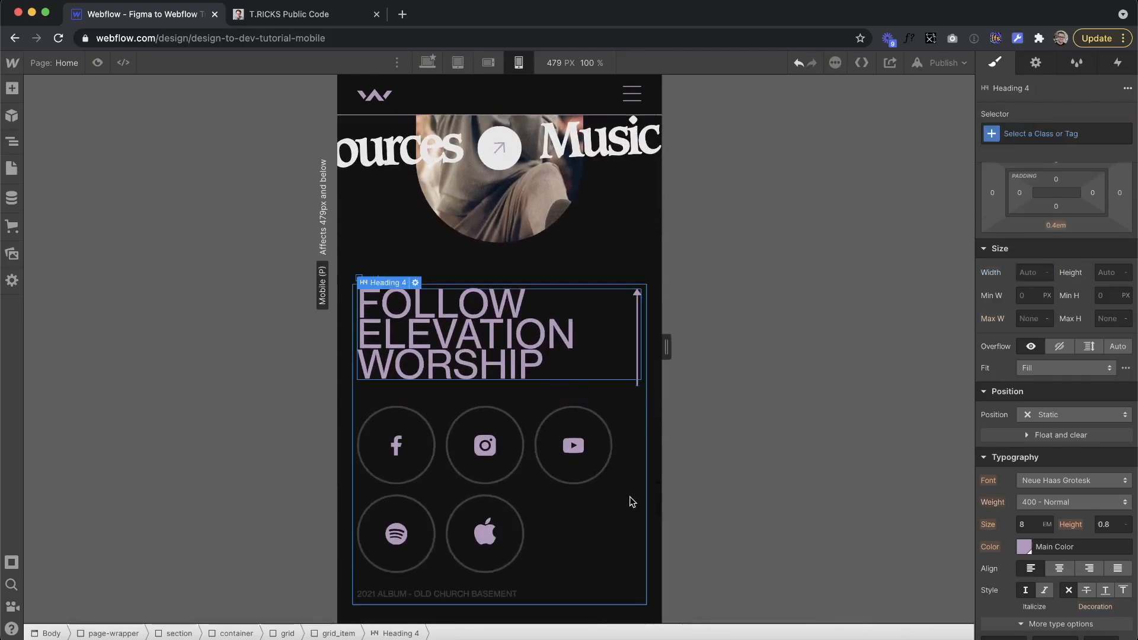
pyautogui.moveTo(666, 350); pyautogui.dragTo(586, 348)
pyautogui.scroll(10, 511, 354)
pyautogui.scroll(12, 511, 354)
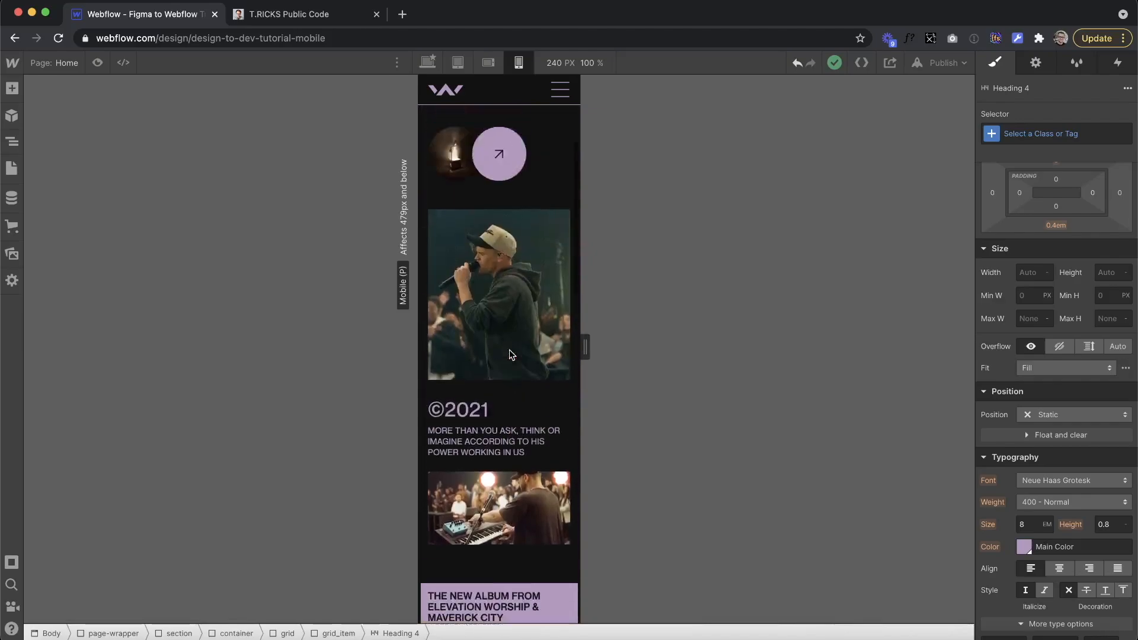
pyautogui.moveTo(585, 348); pyautogui.dragTo(682, 355)
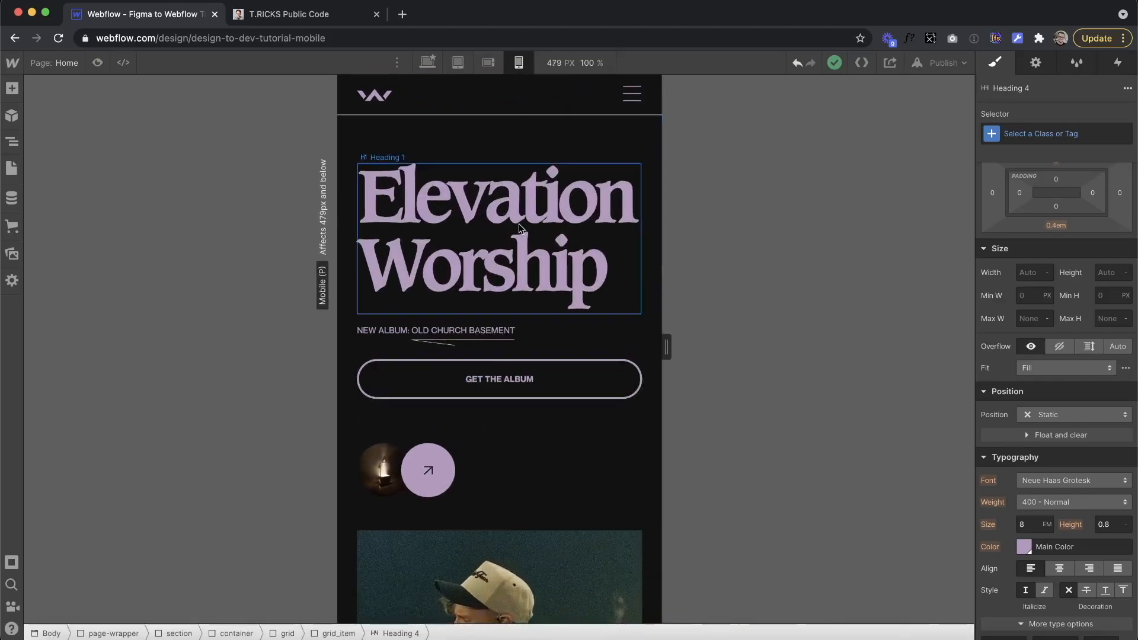
# Step: Preview the page at 479 px, opening and closing the navigation menu and viewing the sections down to Shop Merch
pyautogui.click(97, 63)
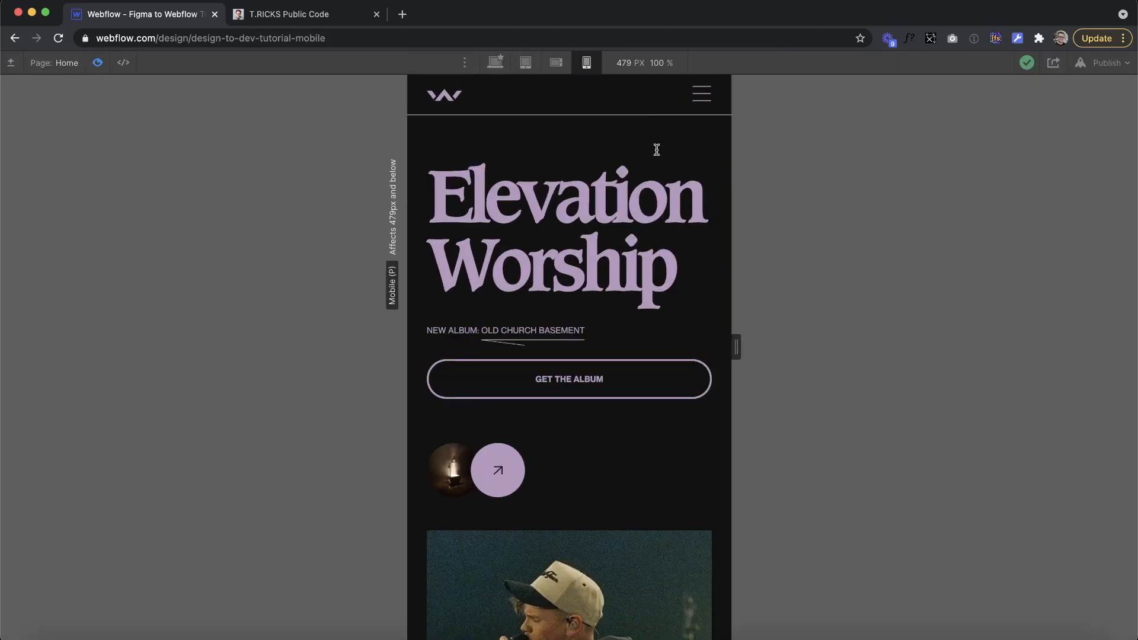
pyautogui.click(703, 96)
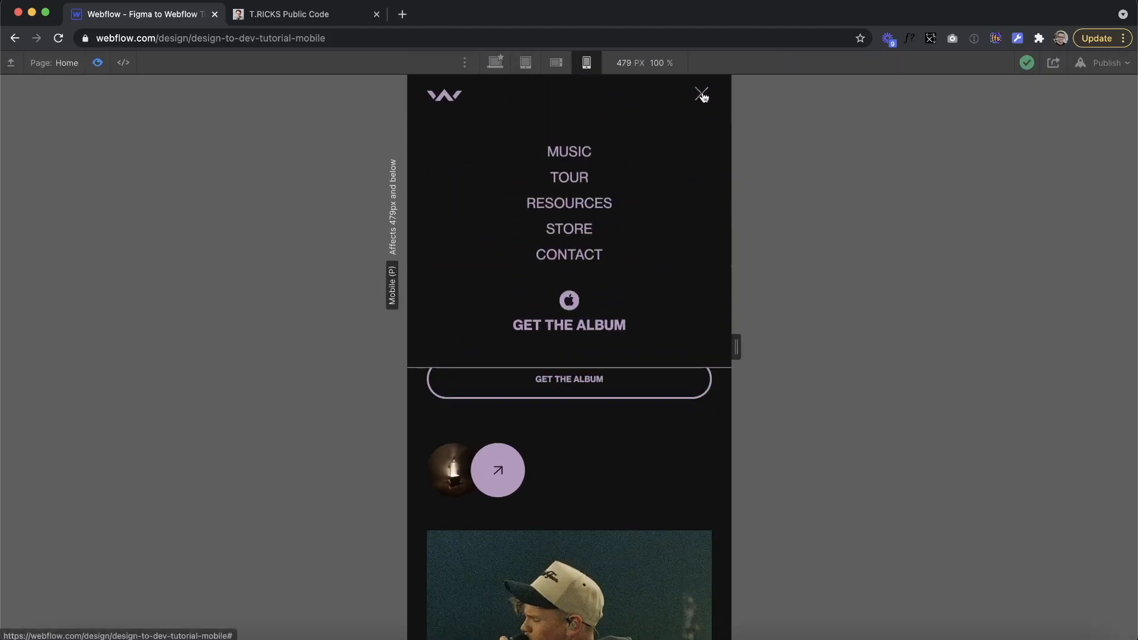
pyautogui.click(702, 95)
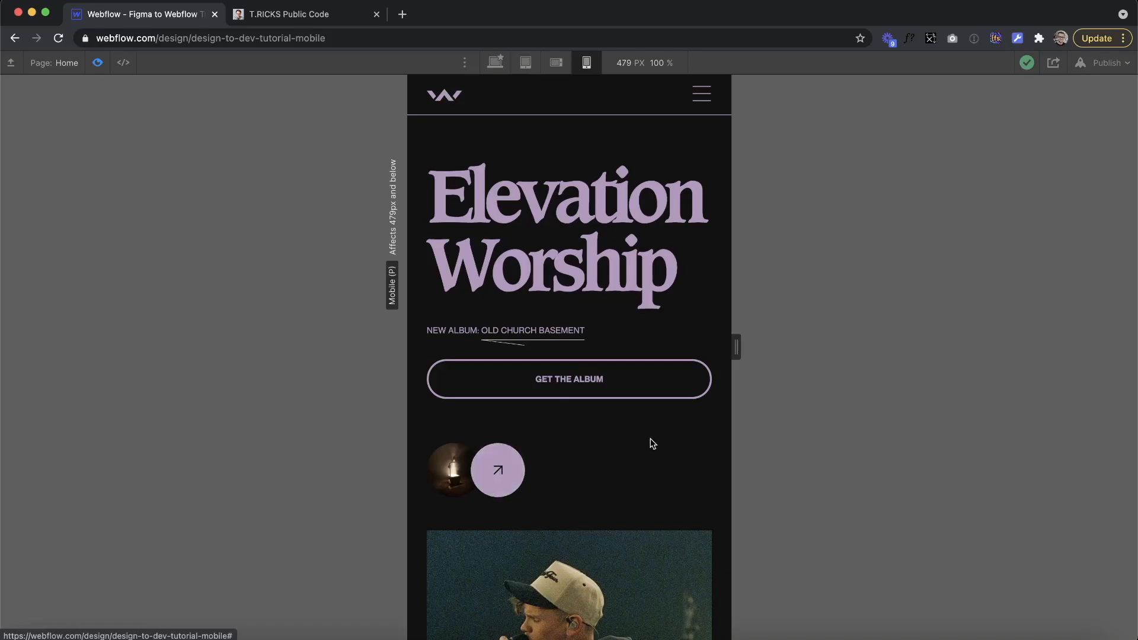
pyautogui.scroll(-15, 652, 445)
pyautogui.scroll(-5, 652, 444)
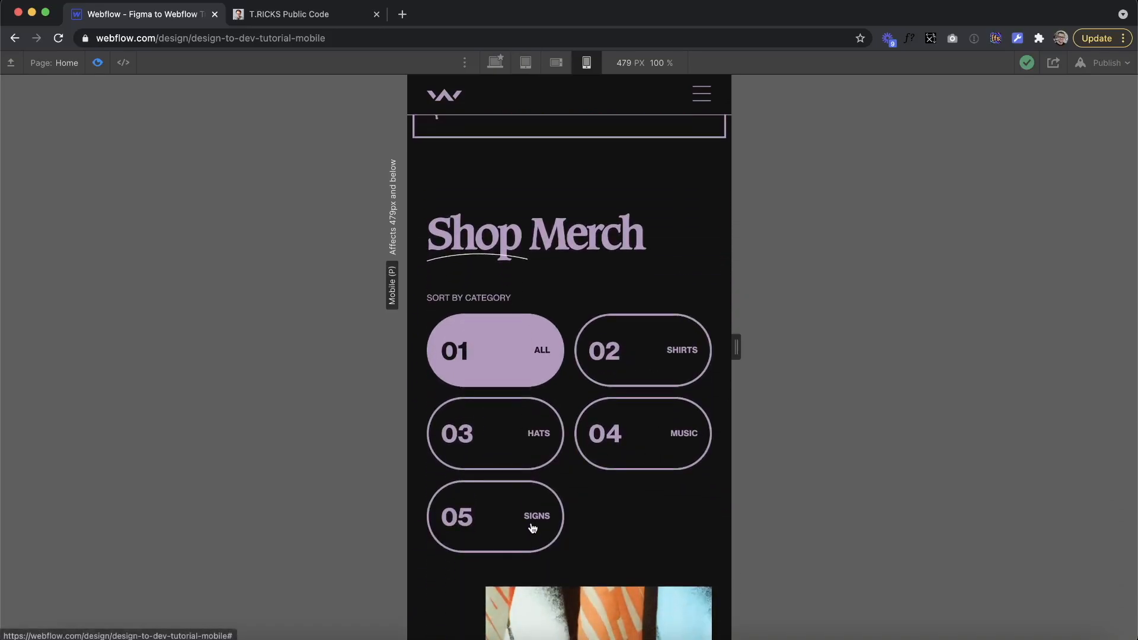
pyautogui.scroll(-2, 533, 527)
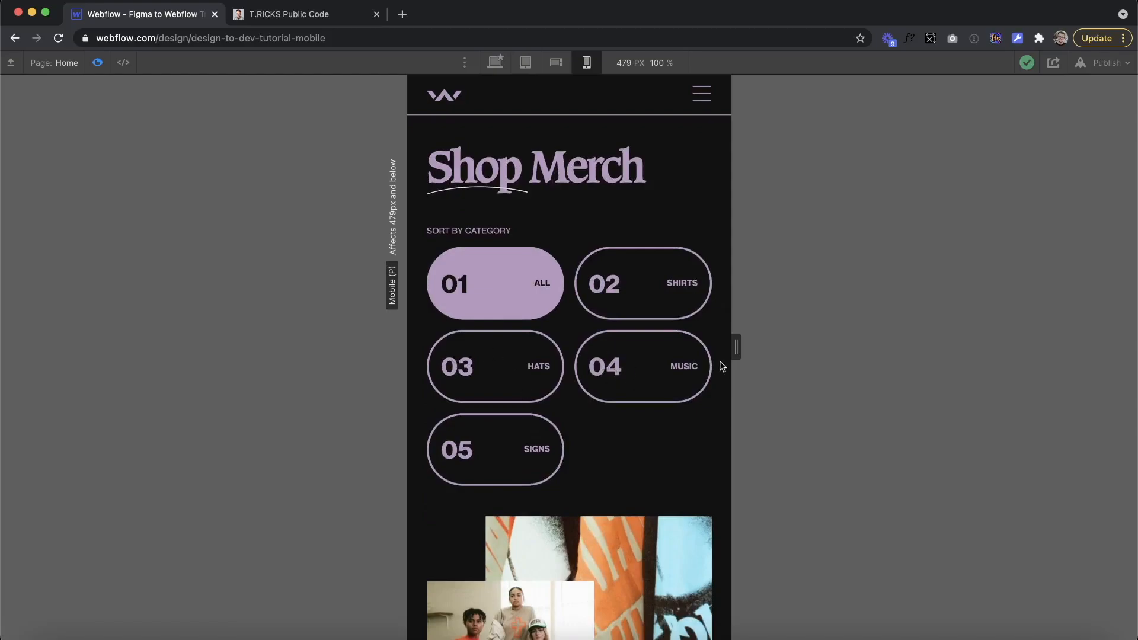
pyautogui.press('Escape')
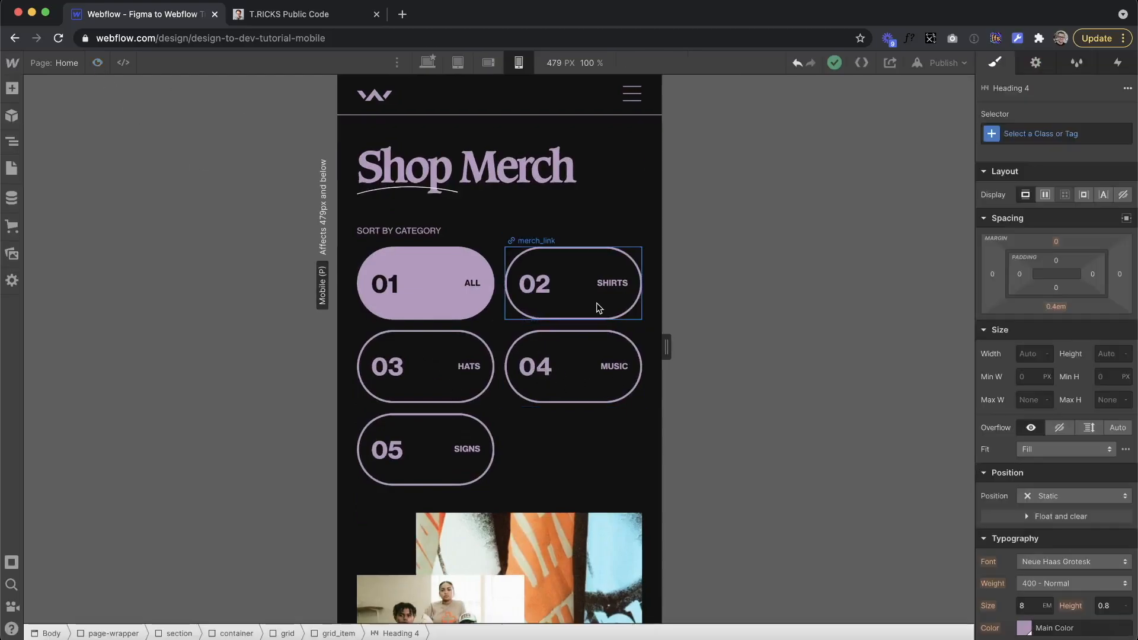
# Step: Set the left and right padding of the merch_link buttons to 3.2 em and check them at a 240 px canvas width
pyautogui.click(599, 305)
pyautogui.moveTo(1024, 374); pyautogui.dragTo(1034, 355)
pyautogui.moveTo(666, 347); pyautogui.dragTo(567, 349)
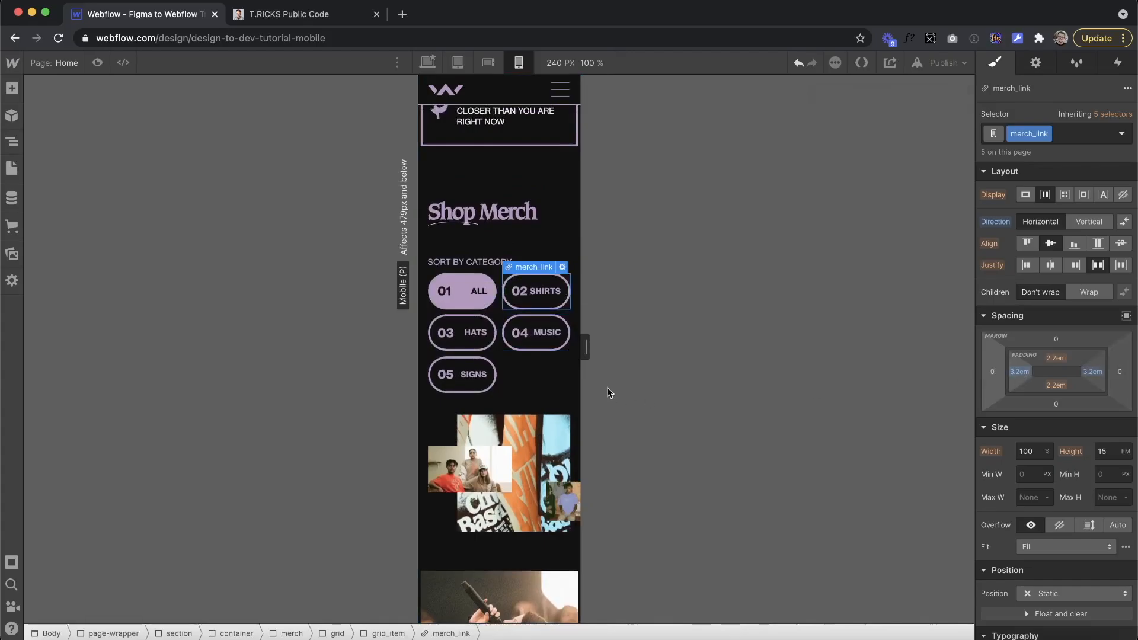
# Step: Preview the page at a 414 px canvas width and examine the Shop Merch section
pyautogui.moveTo(585, 346); pyautogui.dragTo(645, 349)
pyautogui.click(98, 64)
pyautogui.scroll(-8, 467, 312)
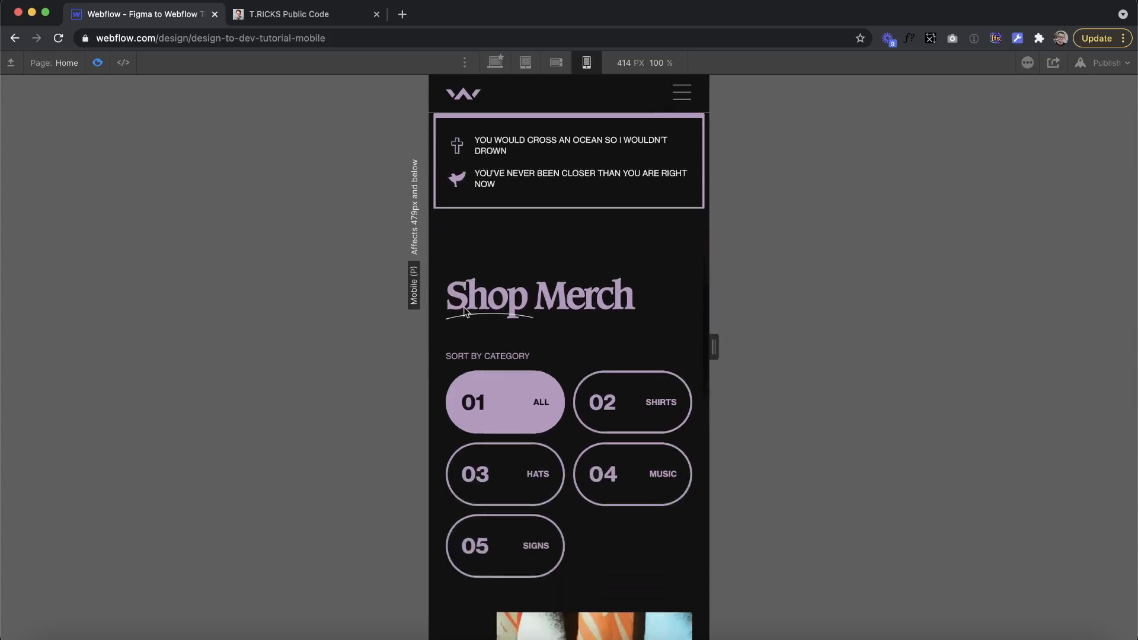
pyautogui.scroll(-1, 535, 407)
pyautogui.scroll(5, 535, 407)
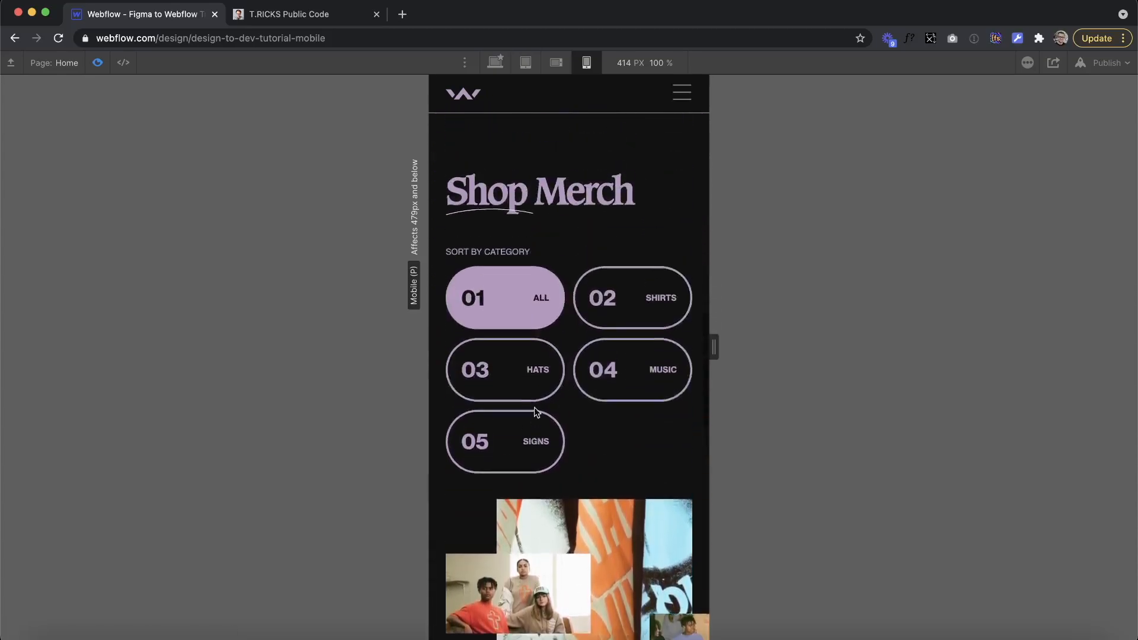
# Step: Examine the mobile portrait preview at 414 px from Shop Merch through the album card and Music Resources to the footer, returning to the hero
pyautogui.scroll(-7, 535, 408)
pyautogui.scroll(-3, 652, 346)
pyautogui.scroll(3, 653, 346)
pyautogui.scroll(5, 652, 346)
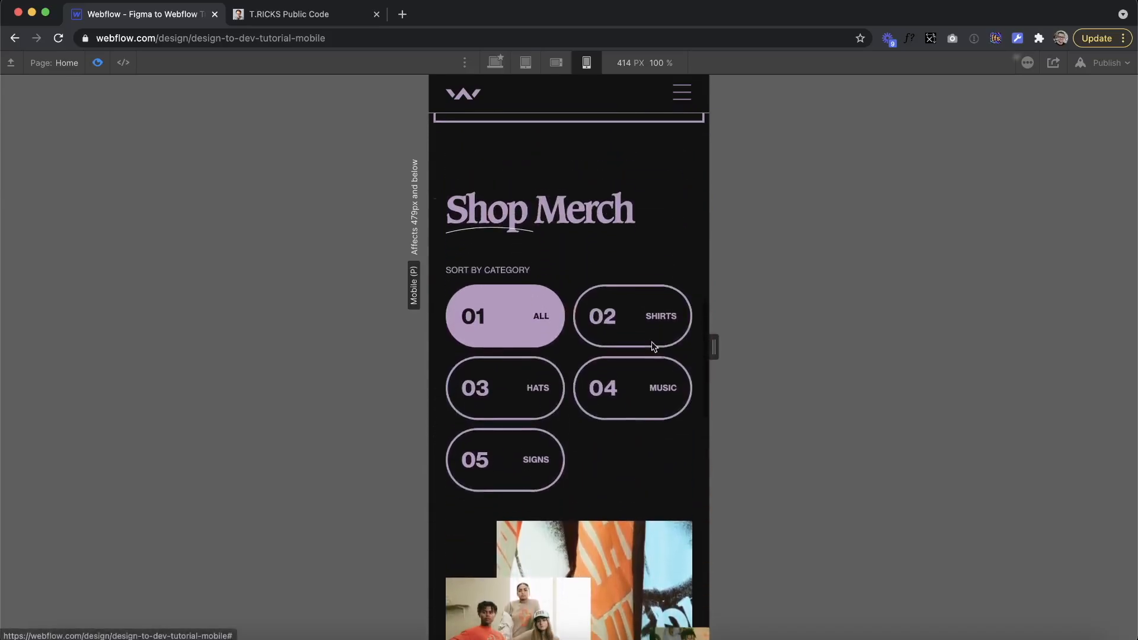
pyautogui.scroll(-5, 652, 345)
pyautogui.scroll(-8, 653, 345)
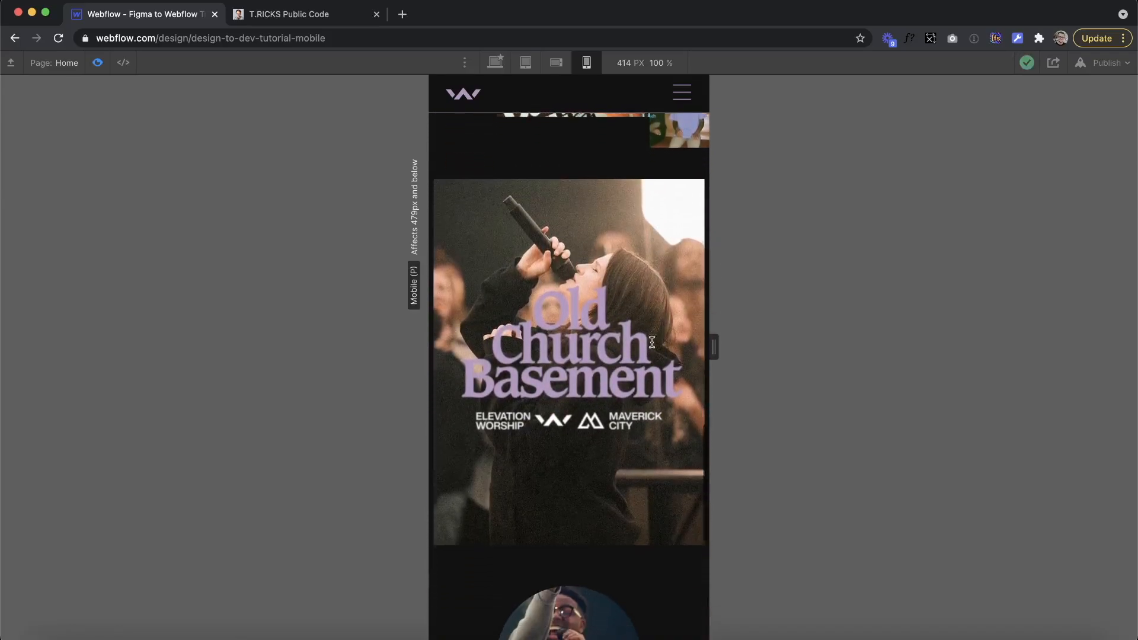
pyautogui.scroll(-5, 654, 347)
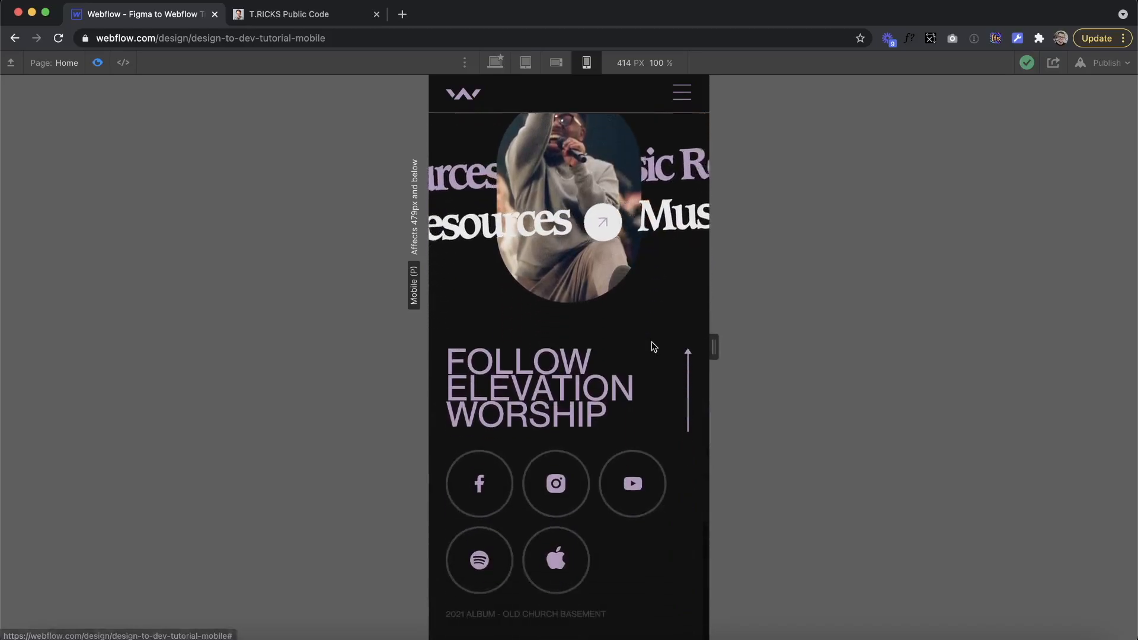
pyautogui.scroll(6, 654, 347)
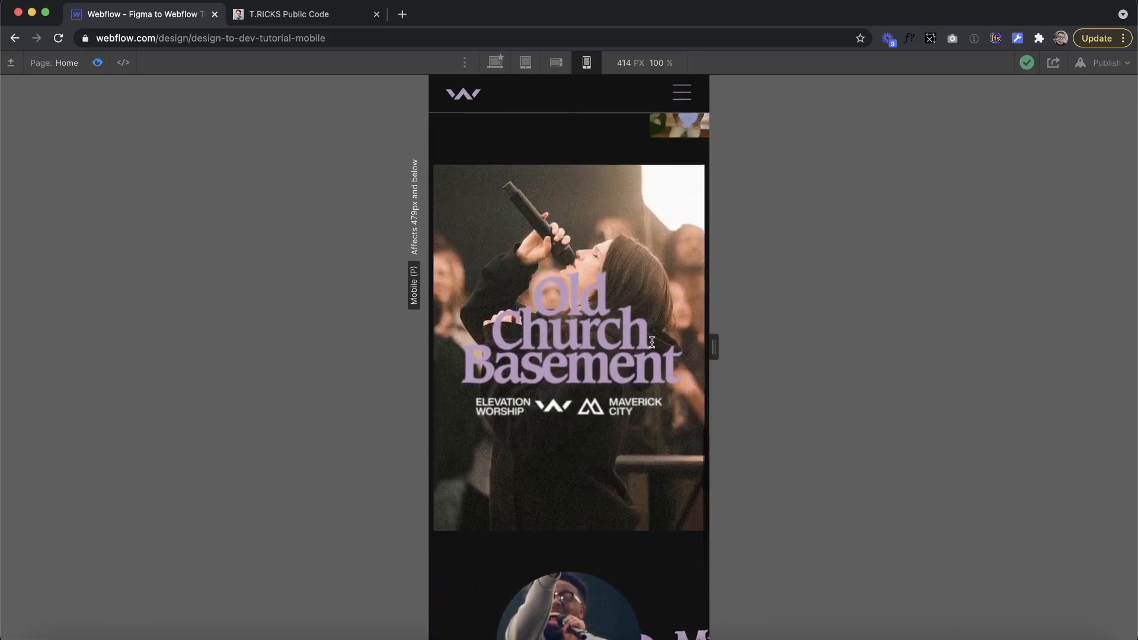
pyautogui.scroll(-6, 654, 347)
pyautogui.scroll(3, 654, 347)
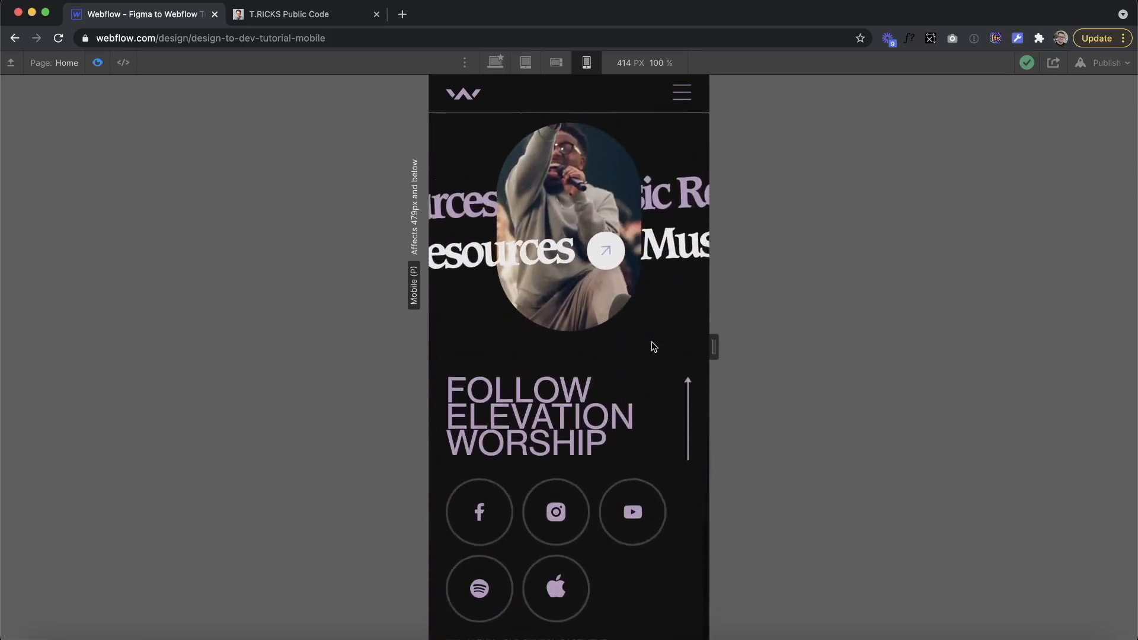
pyautogui.scroll(3, 654, 347)
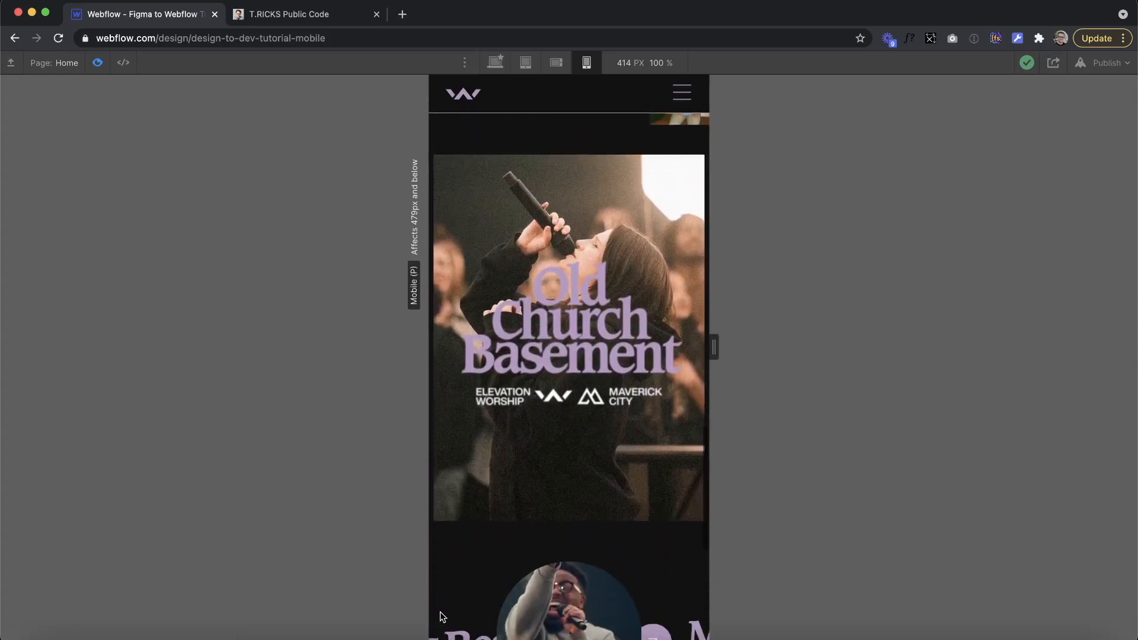
pyautogui.scroll(-6, 515, 500)
pyautogui.scroll(-3, 656, 379)
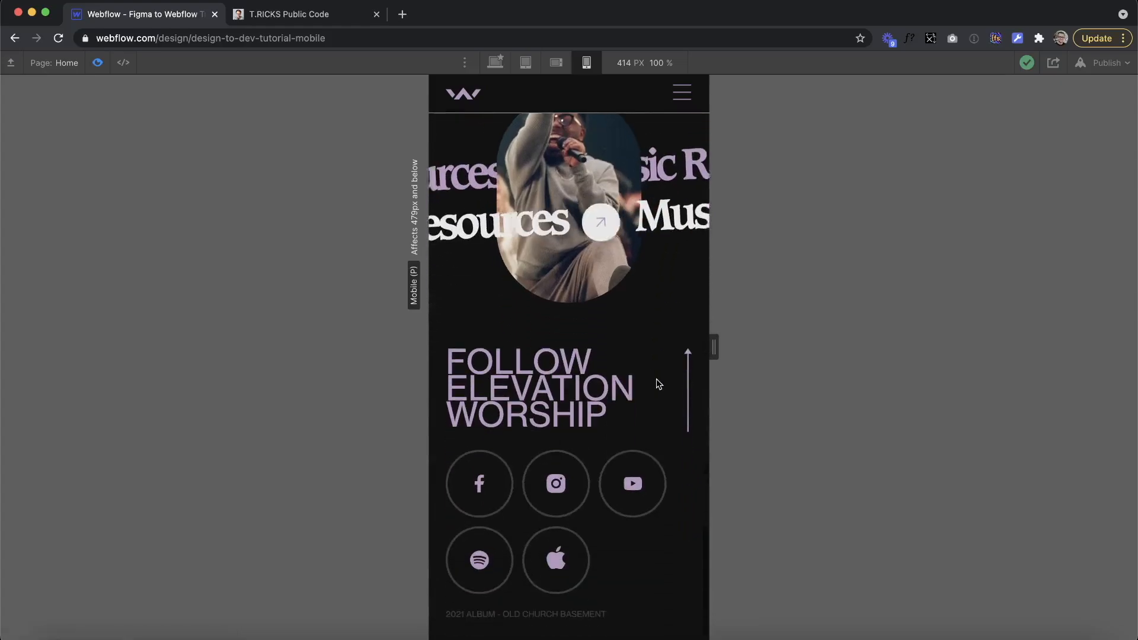
pyautogui.scroll(15, 621, 348)
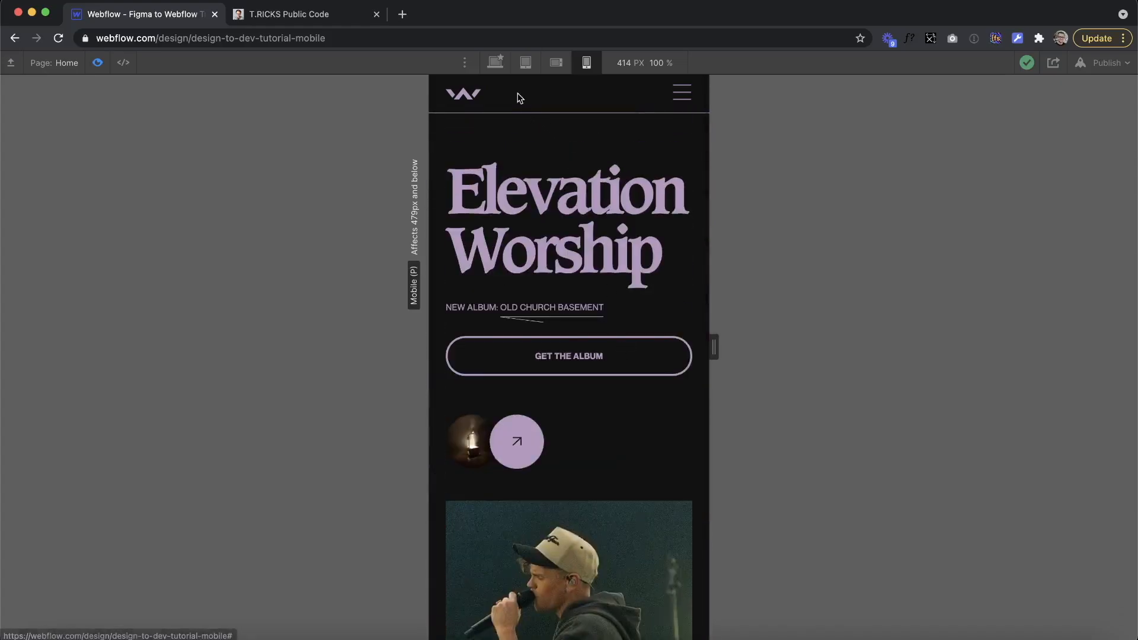
# Step: Preview the page at the desktop breakpoint, viewing it from the hero down to the footer and back to the hero
pyautogui.click(496, 65)
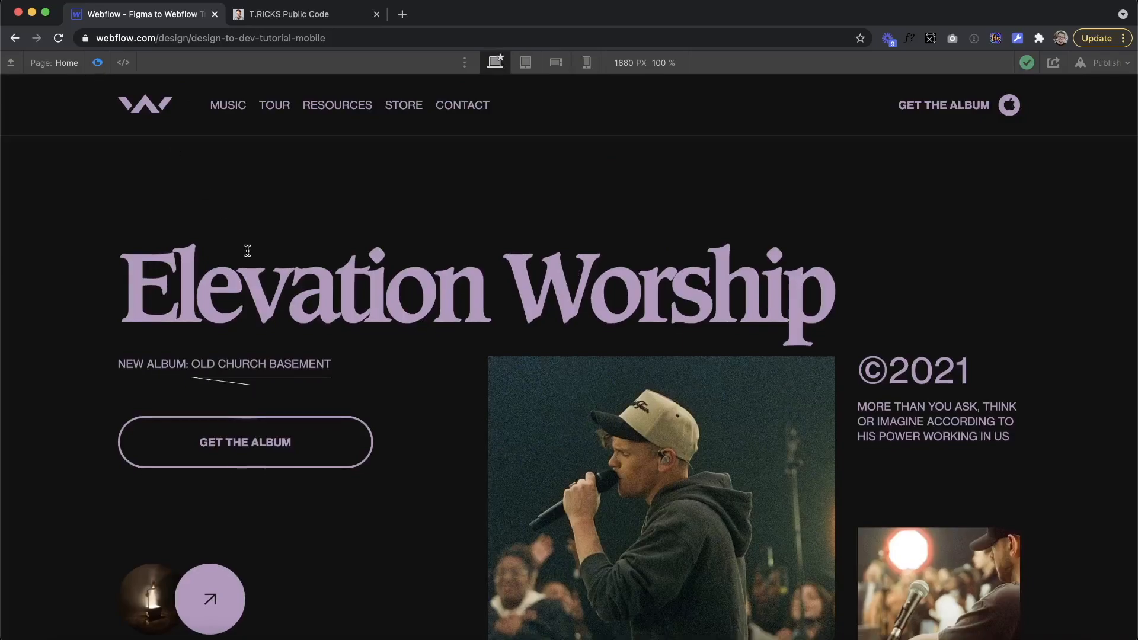
pyautogui.scroll(-15, 247, 249)
pyautogui.scroll(-15, 248, 252)
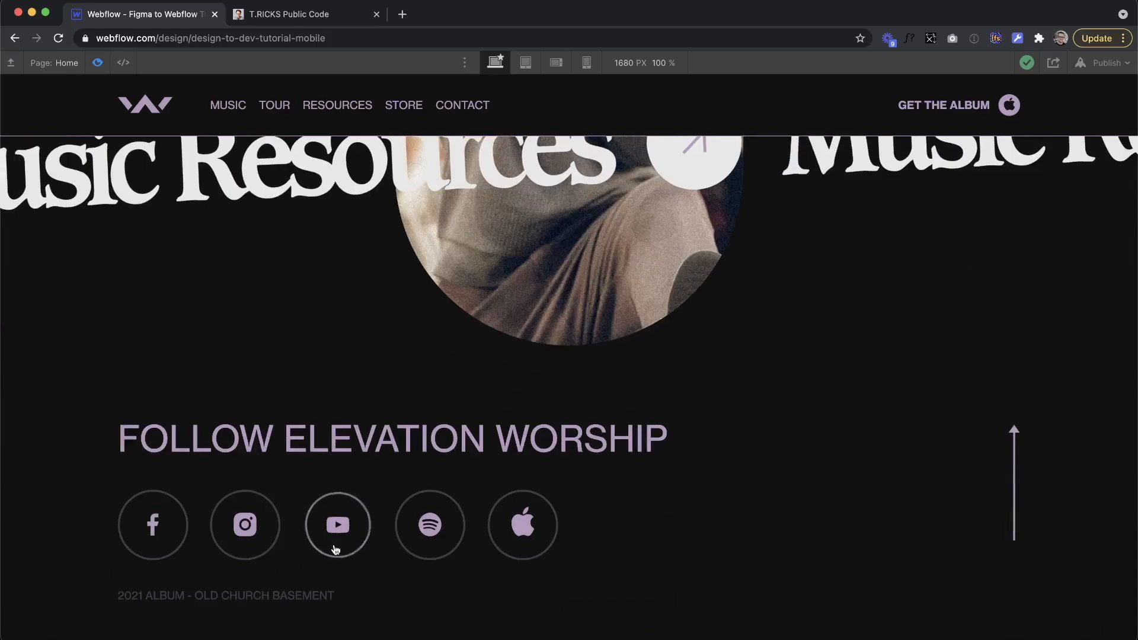
pyautogui.scroll(20, 526, 424)
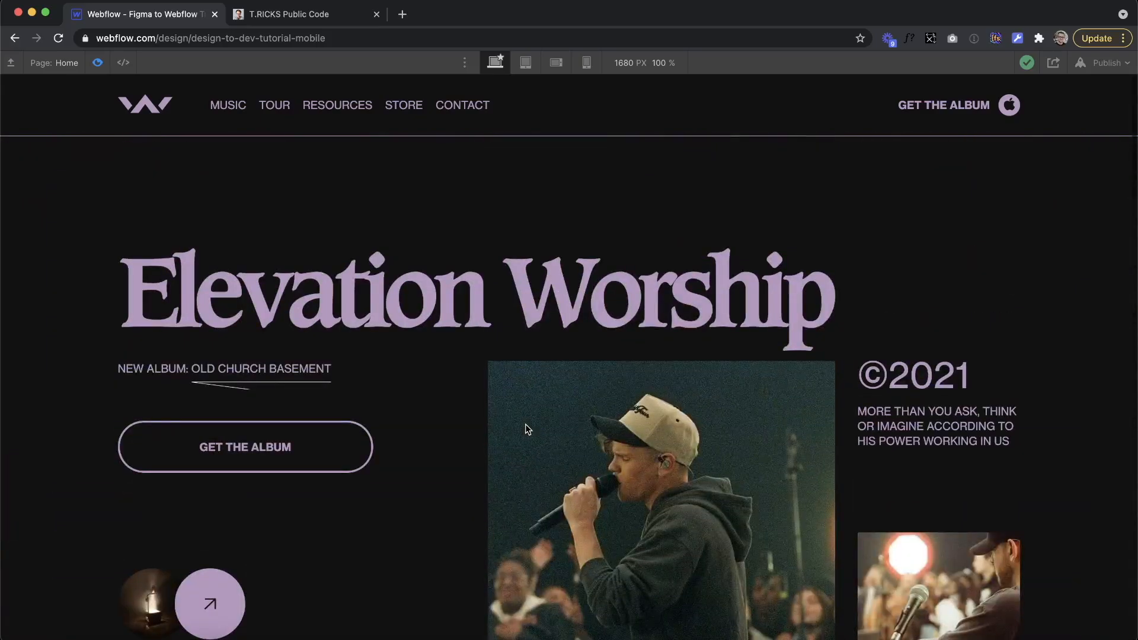